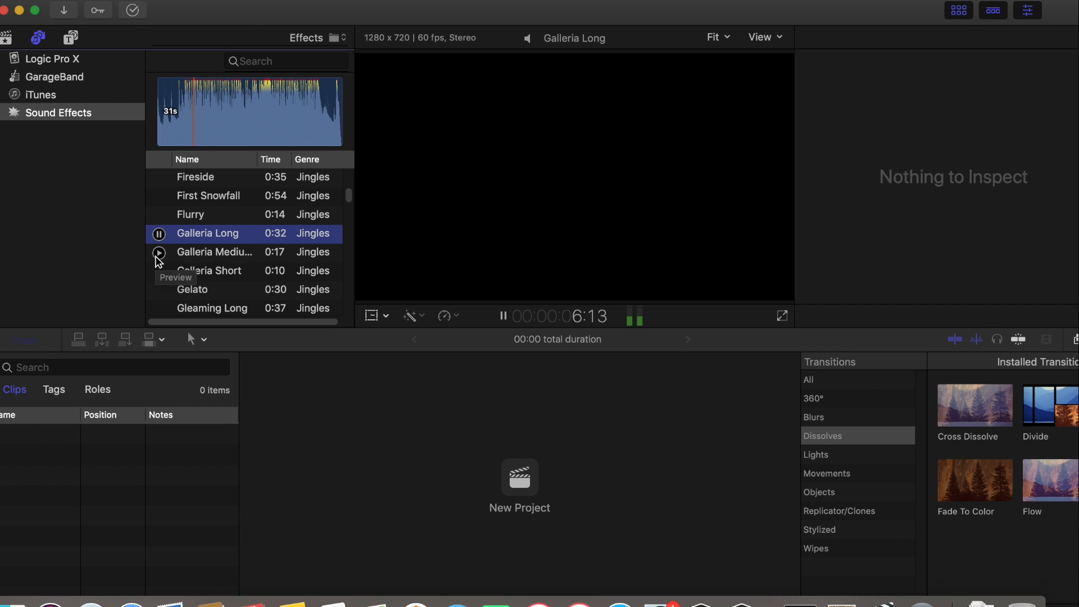
Preview the Galleria Medium and Gelato jingles in the sound effects library
click(158, 254)
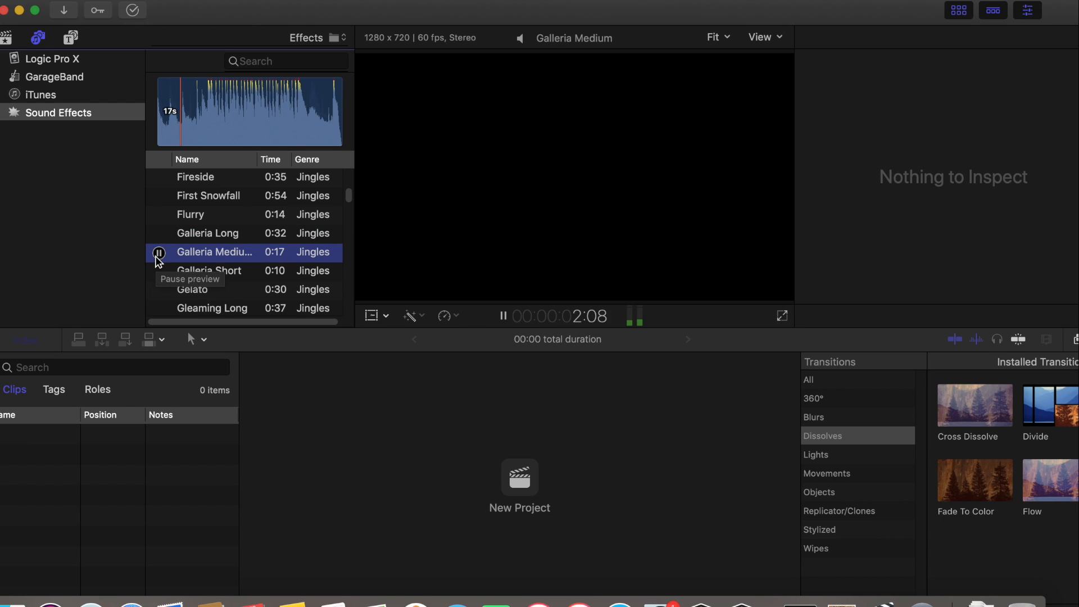
click(158, 254)
click(159, 290)
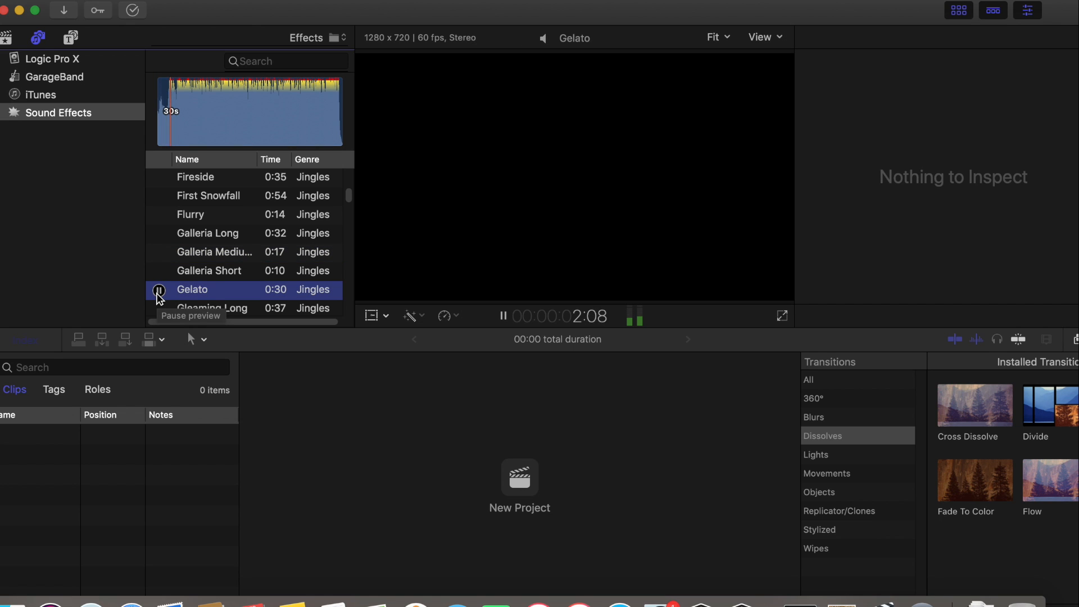
click(159, 290)
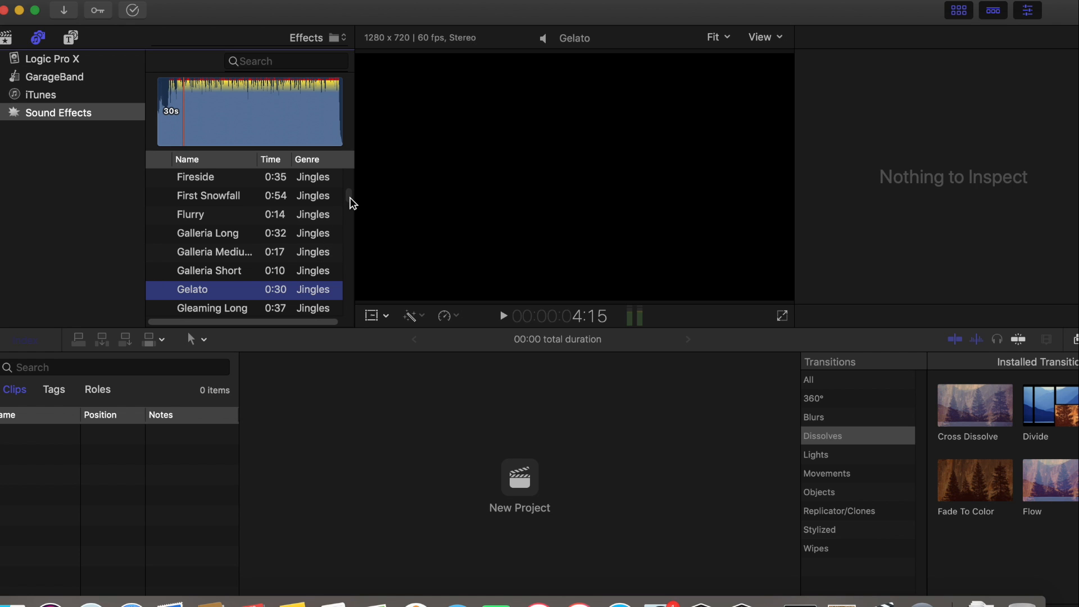
Preview the Barn Door Close and Barn Door Open sounds in the Foley genre
drag(350, 198, 351, 200)
scroll(351, 206, down, 5)
scroll(351, 206, down, 20)
scroll(350, 216, down, 15)
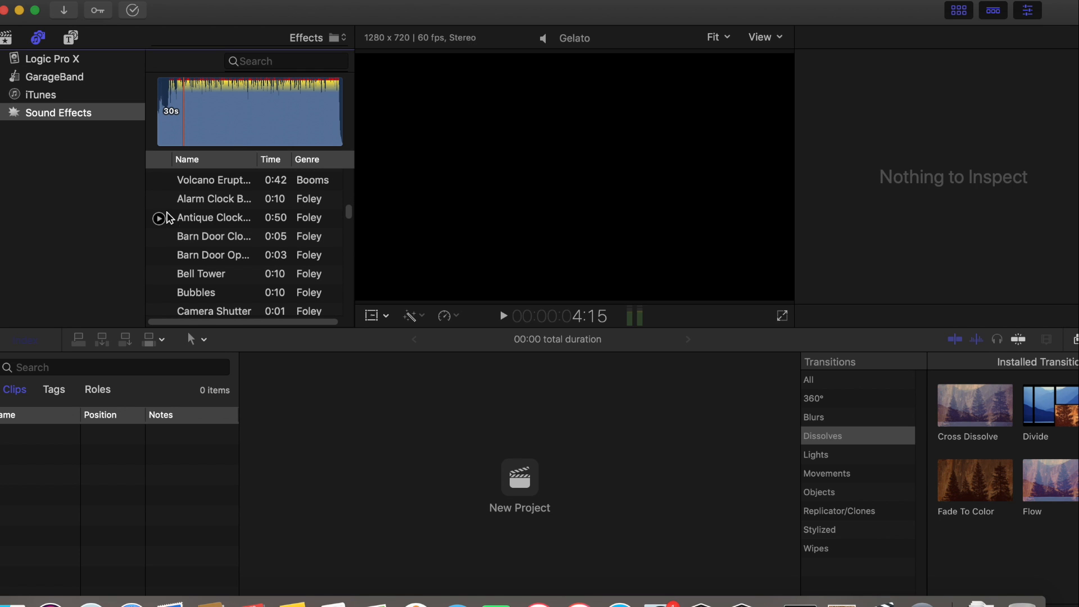
click(159, 236)
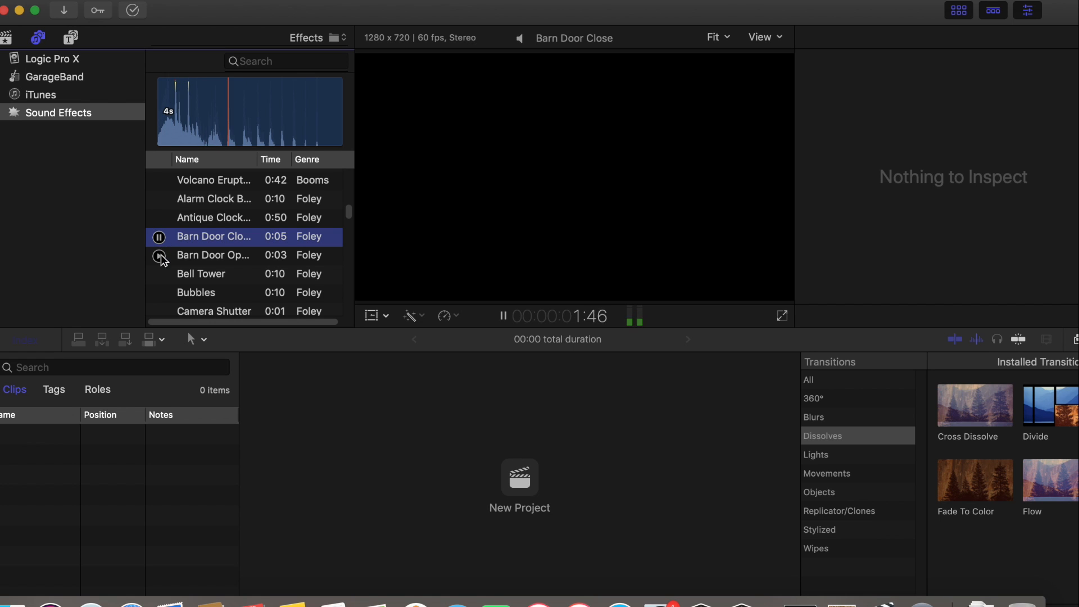
click(161, 256)
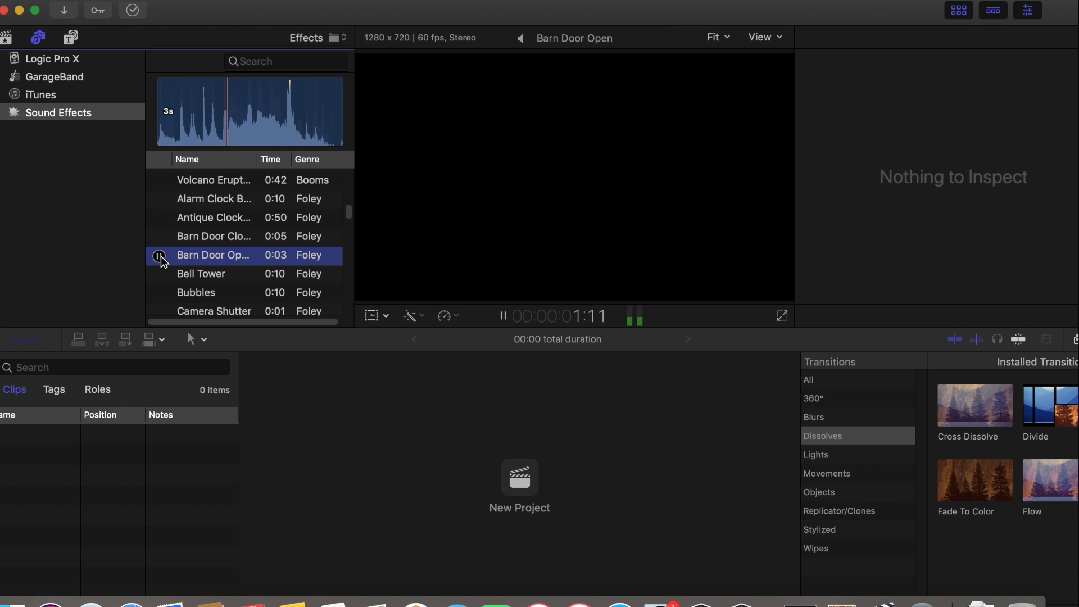
click(159, 257)
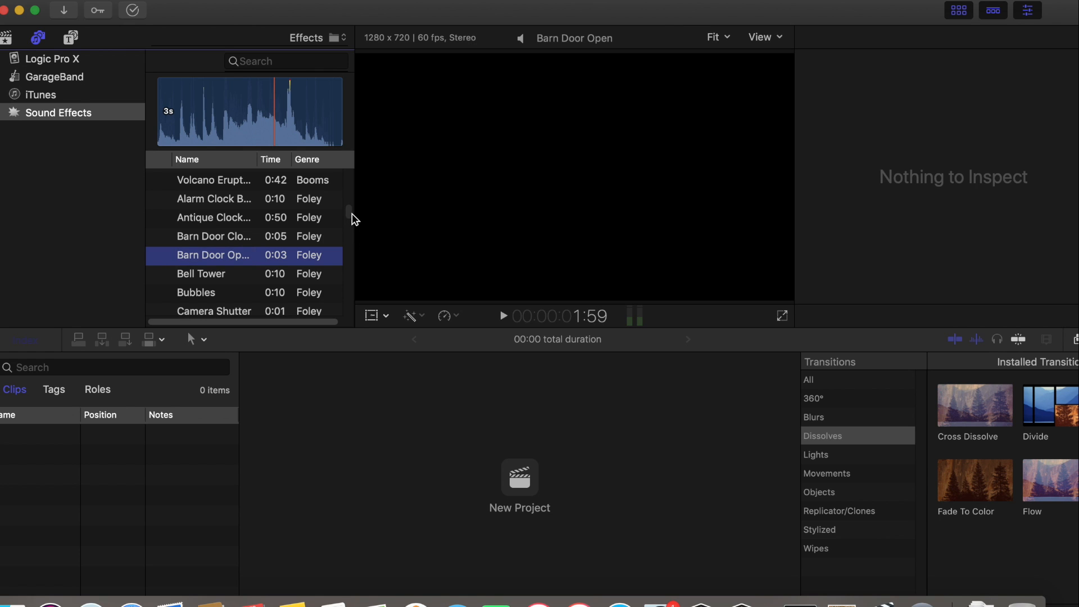
Preview the Motorcycle Harley Pass and Motorcycle Harley Pull Up transportation sounds
scroll(354, 228, down, 10)
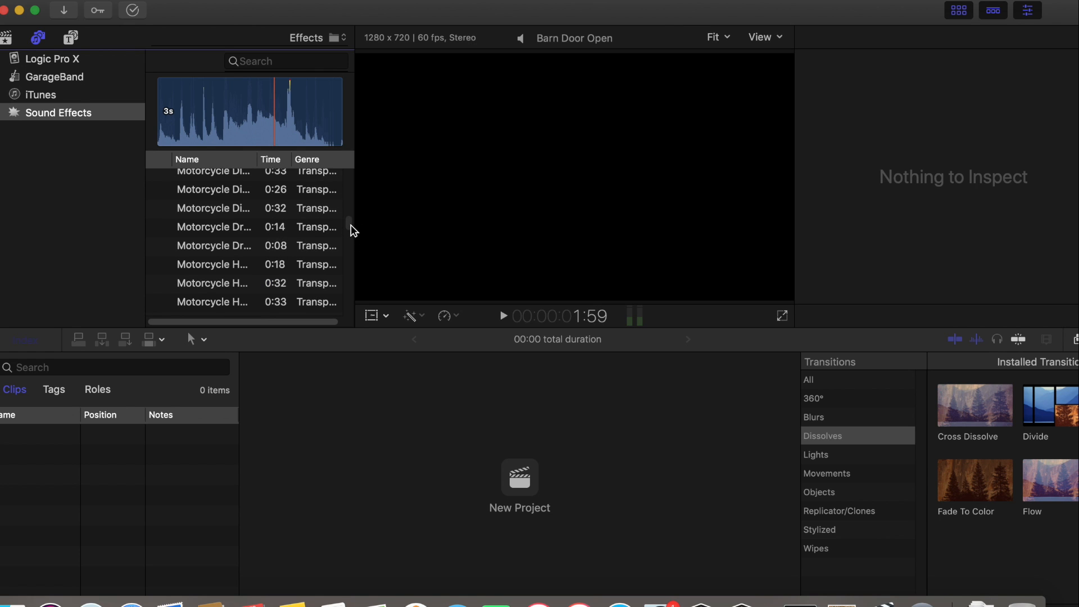
click(160, 266)
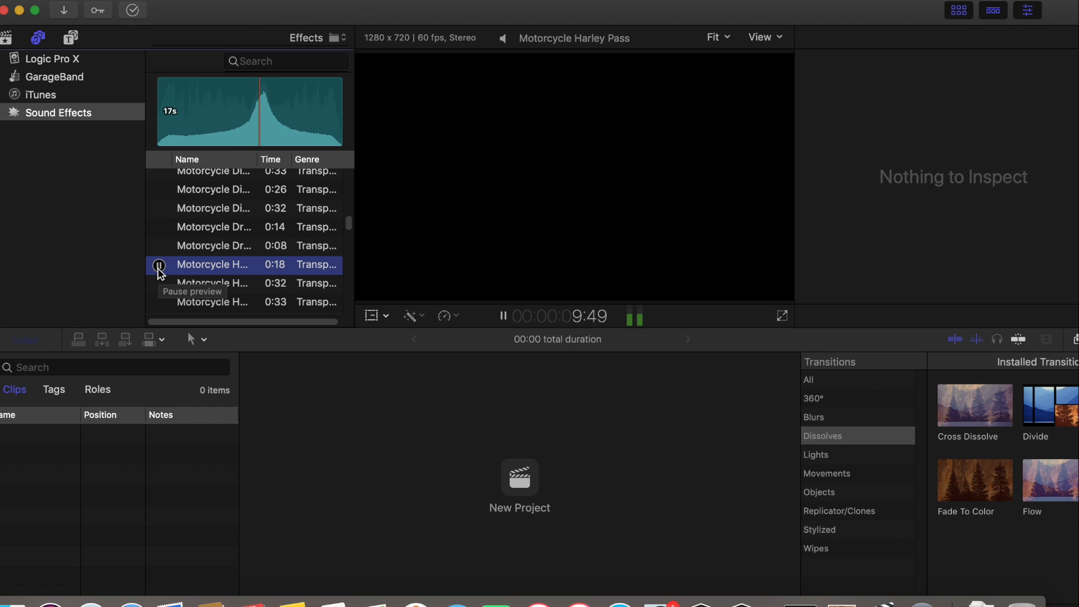
click(159, 267)
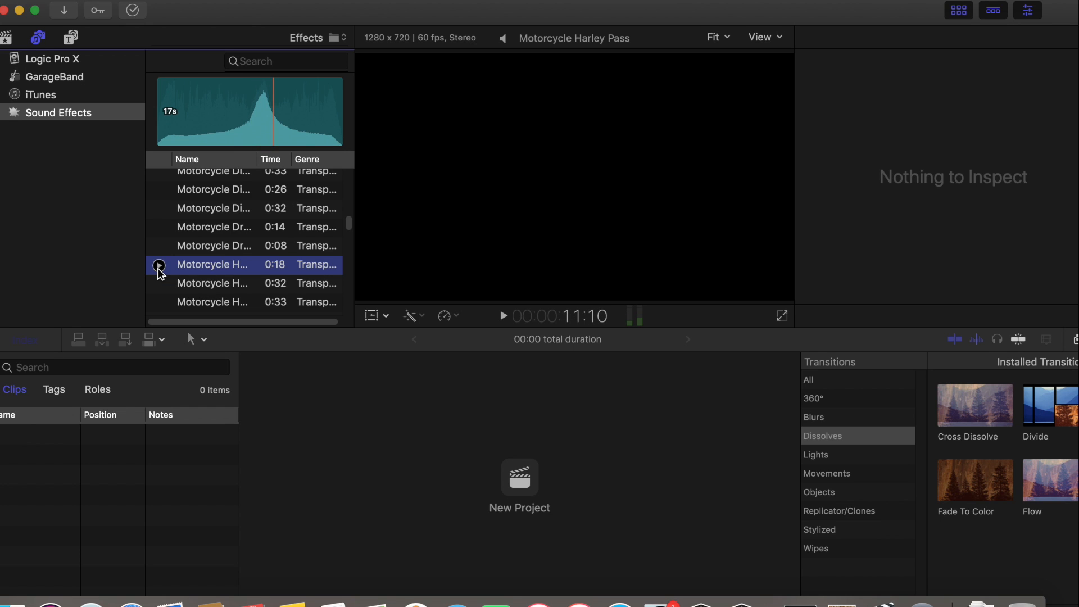
click(160, 303)
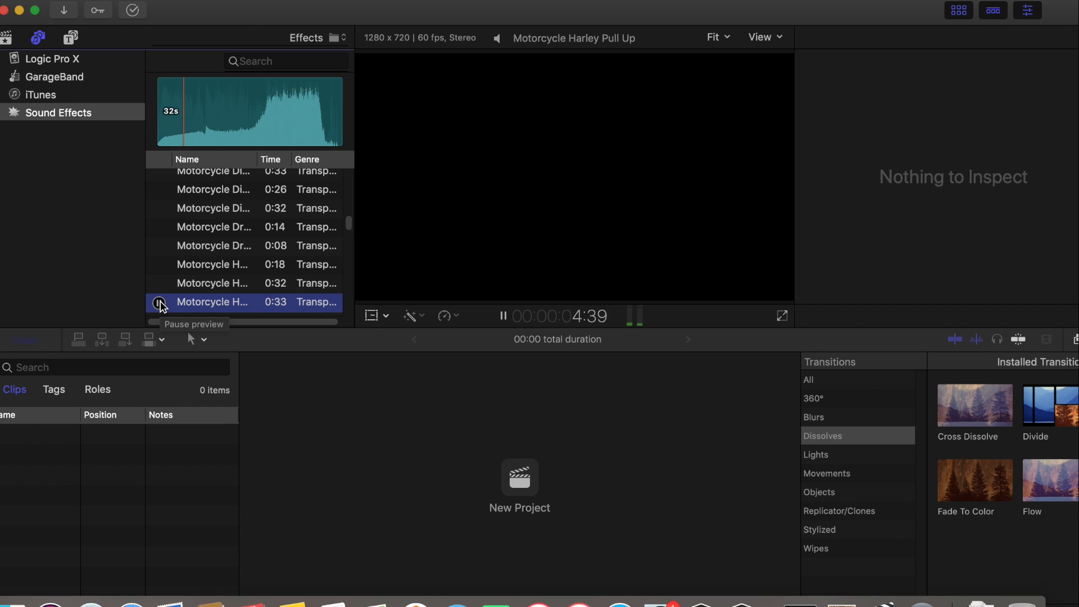
click(160, 303)
Preview the Crash Rock and Wood 01 and Crash Rock and Glass 01 sounds in Impacts & Crashes
drag(347, 225, 347, 234)
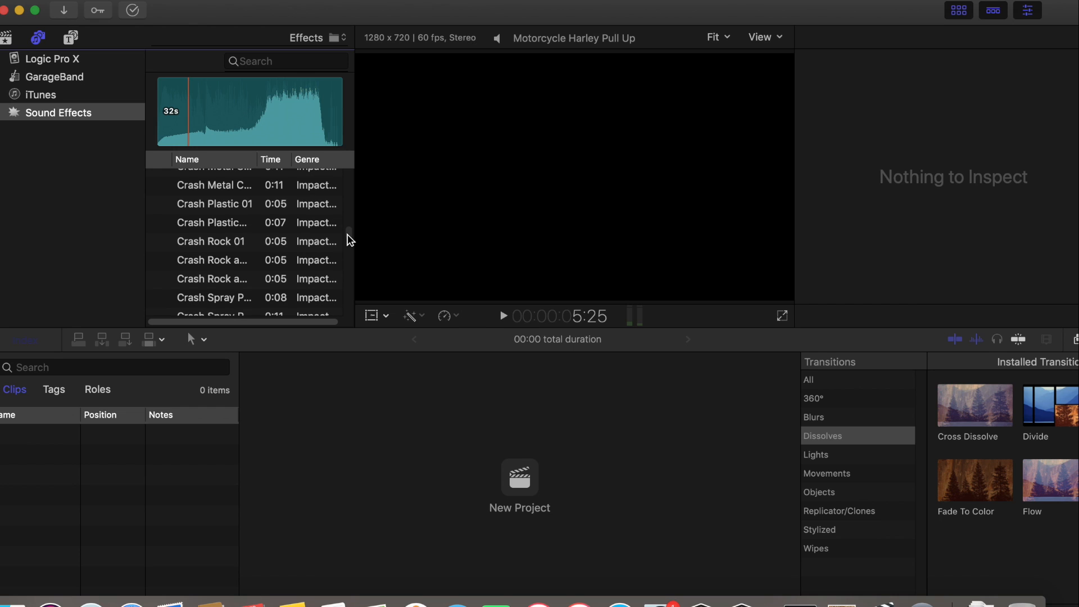
click(159, 279)
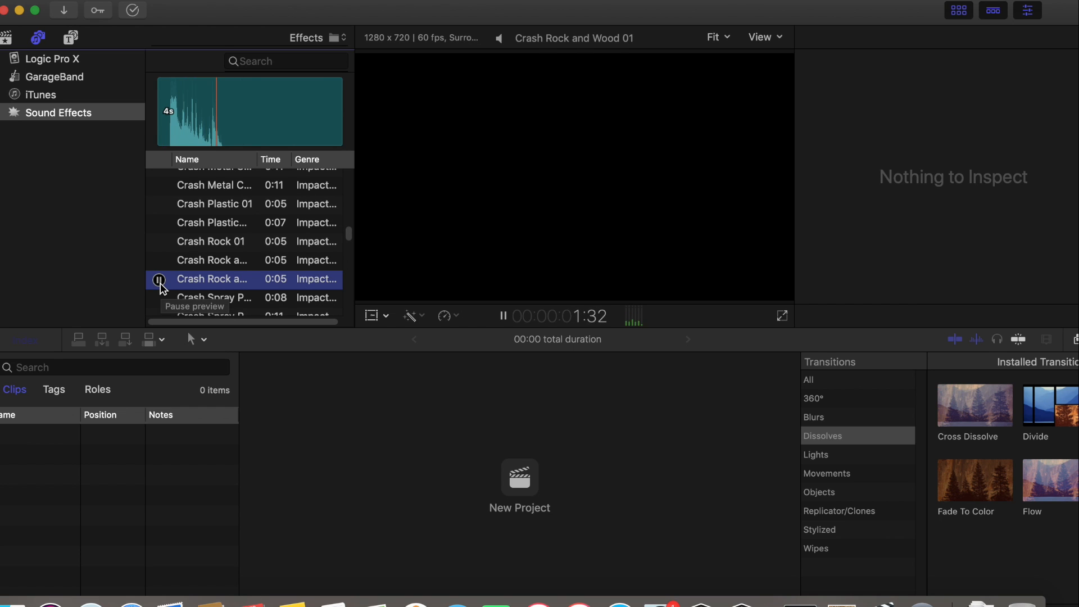
click(159, 281)
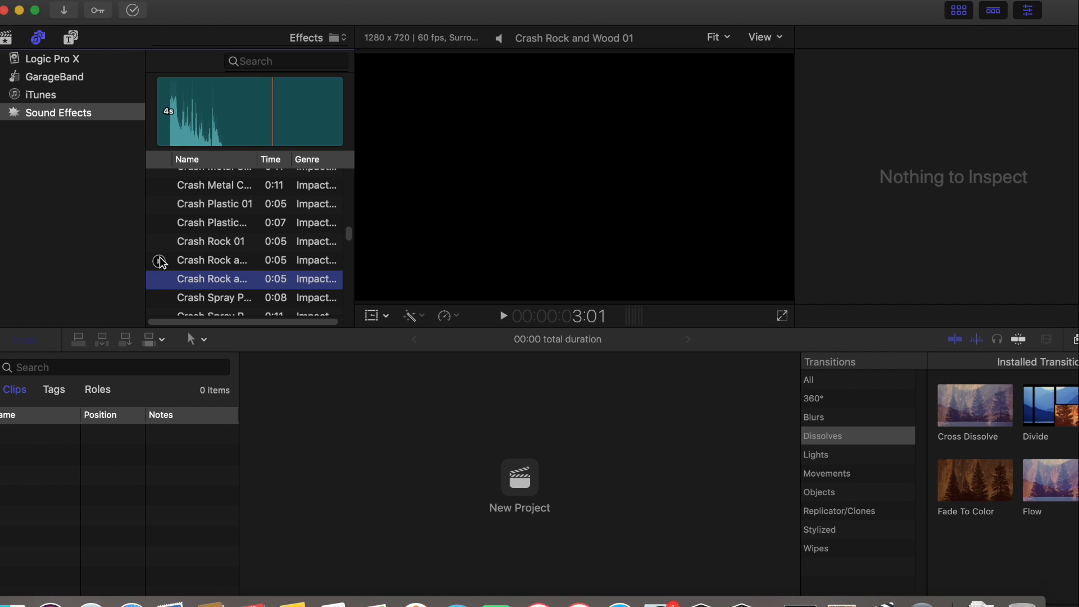
click(159, 261)
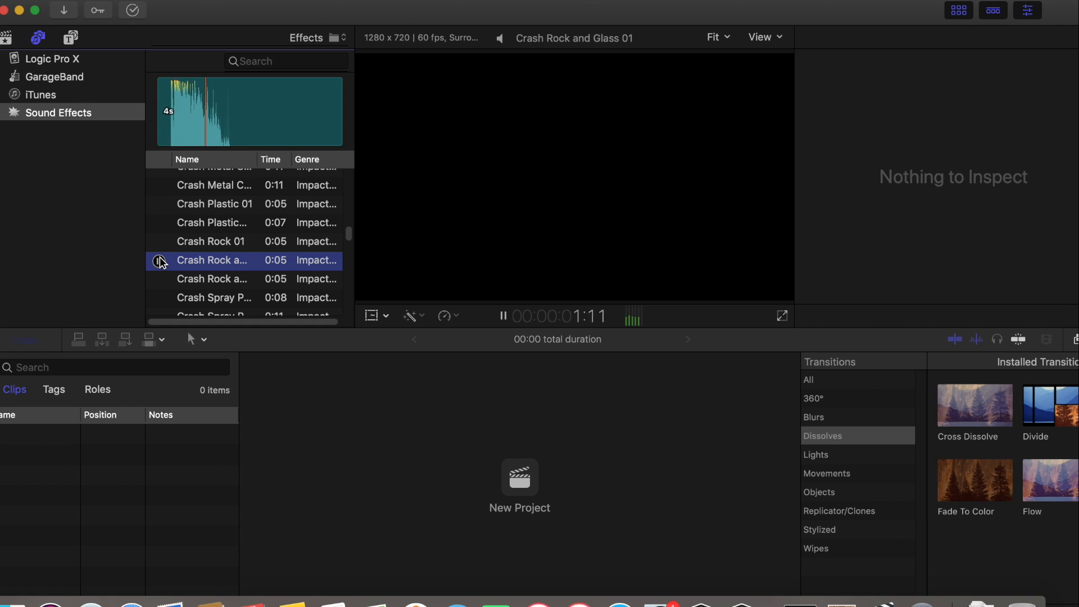
click(159, 261)
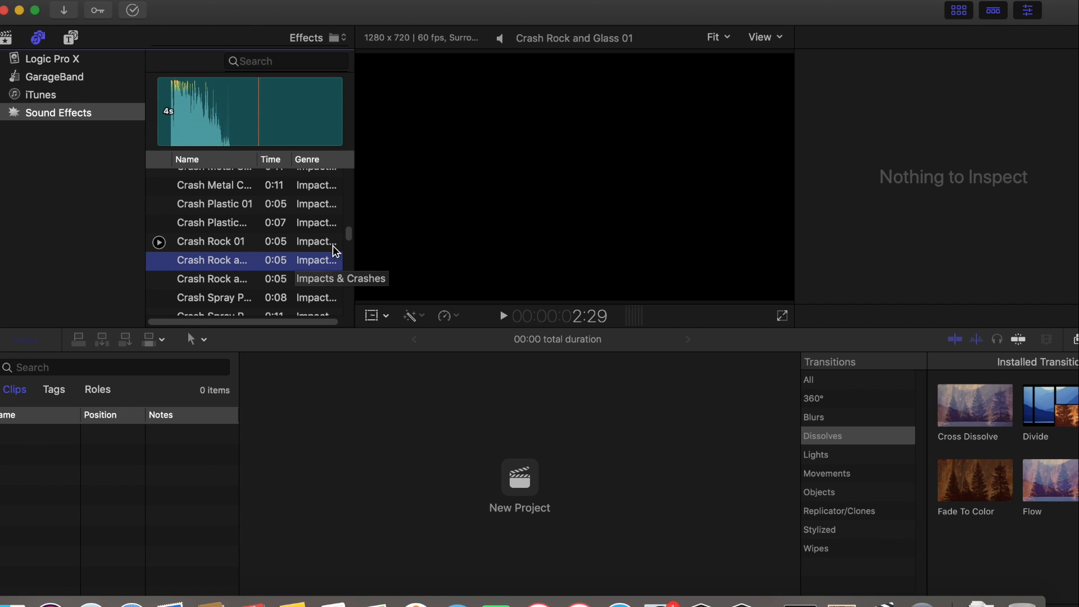
Preview the LFE Rumble 03 sound, raising the system volume partway through and resuming playback
scroll(349, 236, down, 10)
scroll(349, 243, down, 10)
scroll(348, 241, down, 5)
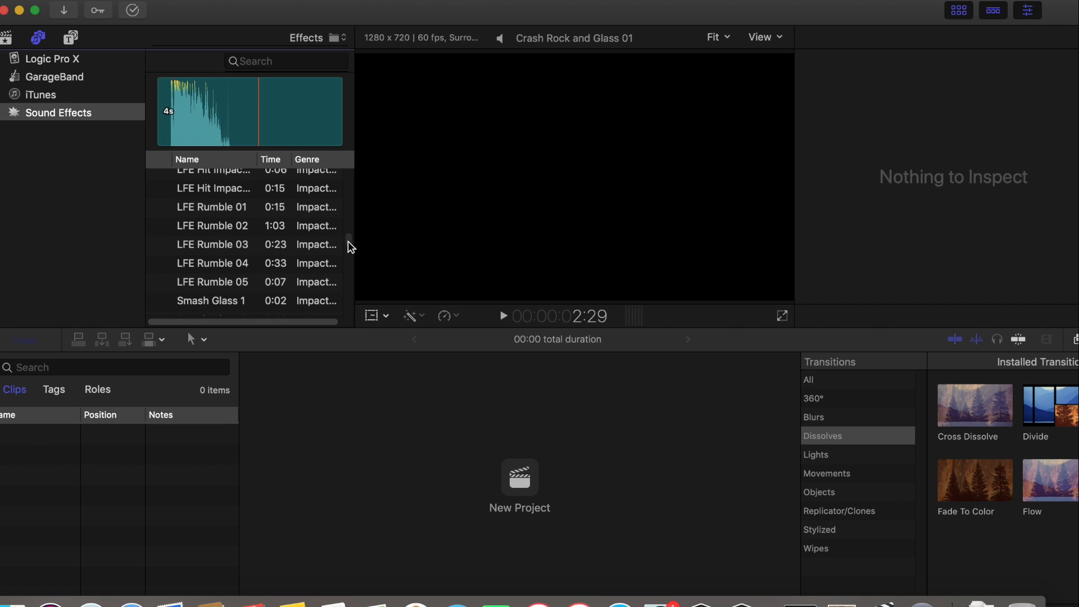
mouse_move(165, 241)
click(159, 245)
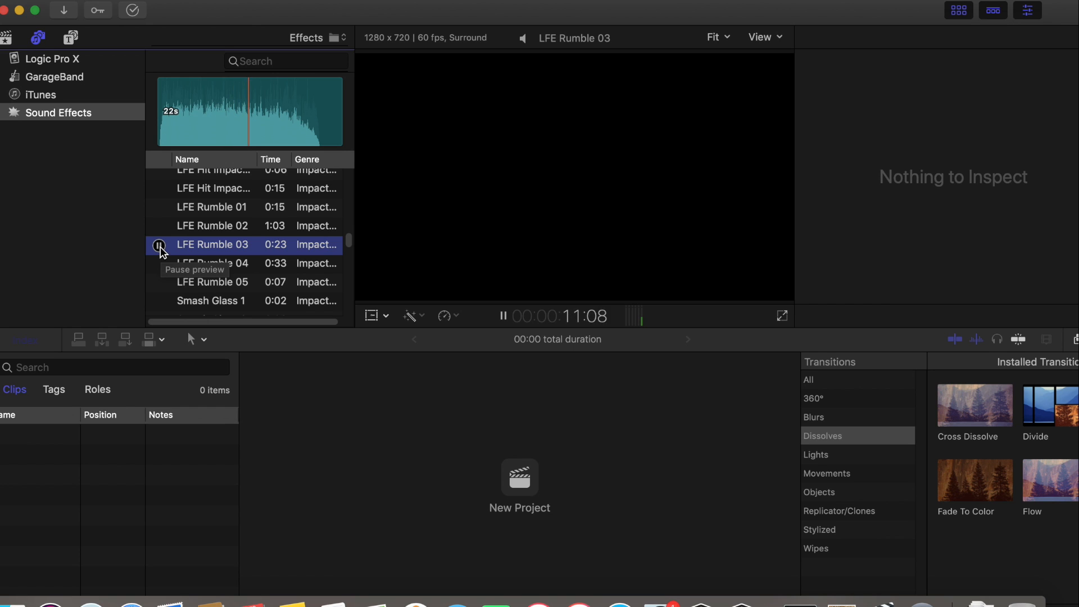
click(159, 245)
key(XF86AudioRaiseVolume)
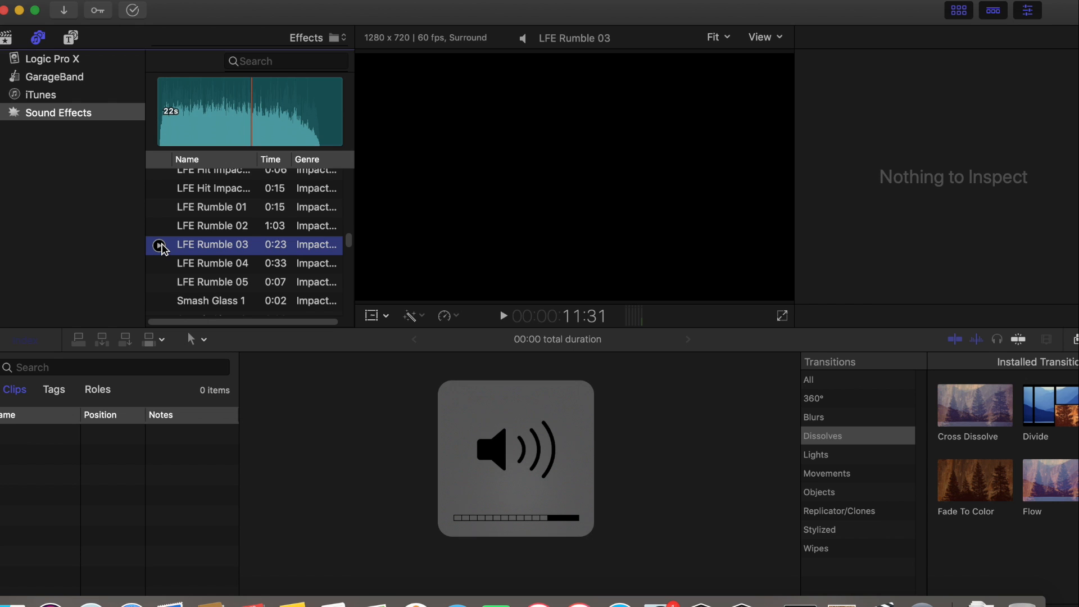
click(160, 245)
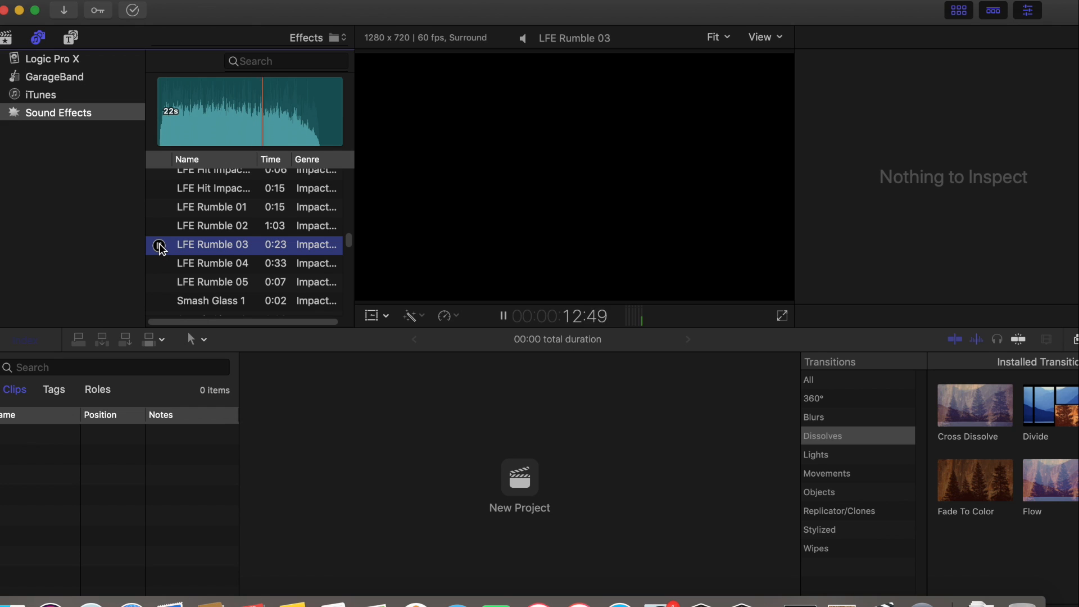
click(160, 245)
Preview the LFE Rumble 05, LFE Rumble 01, LFE Hit Impact 07 and Smash Glass 1 impact sounds
click(159, 283)
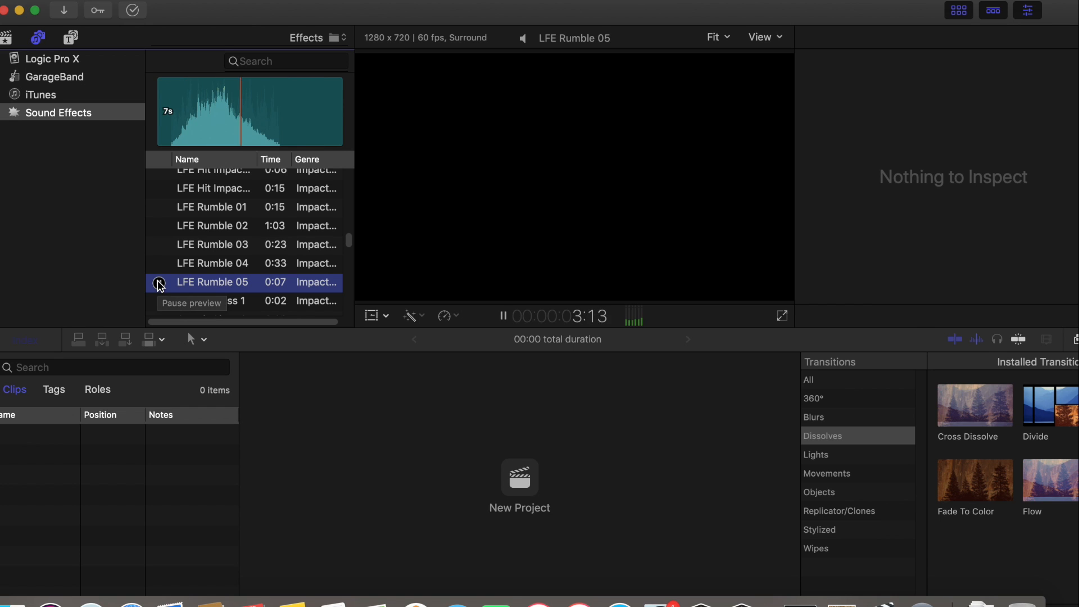
click(159, 283)
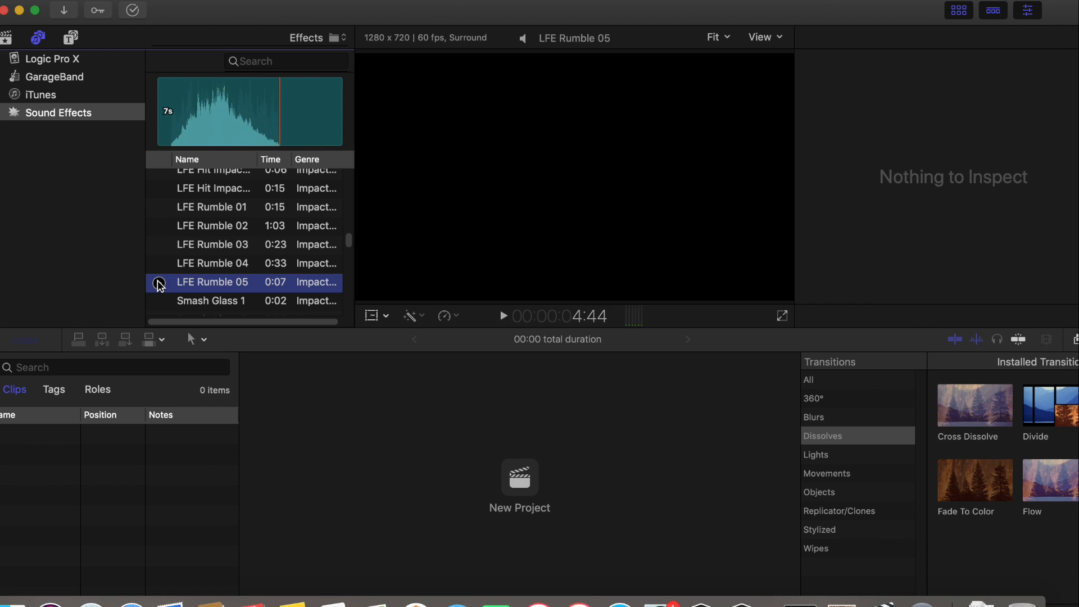
click(159, 208)
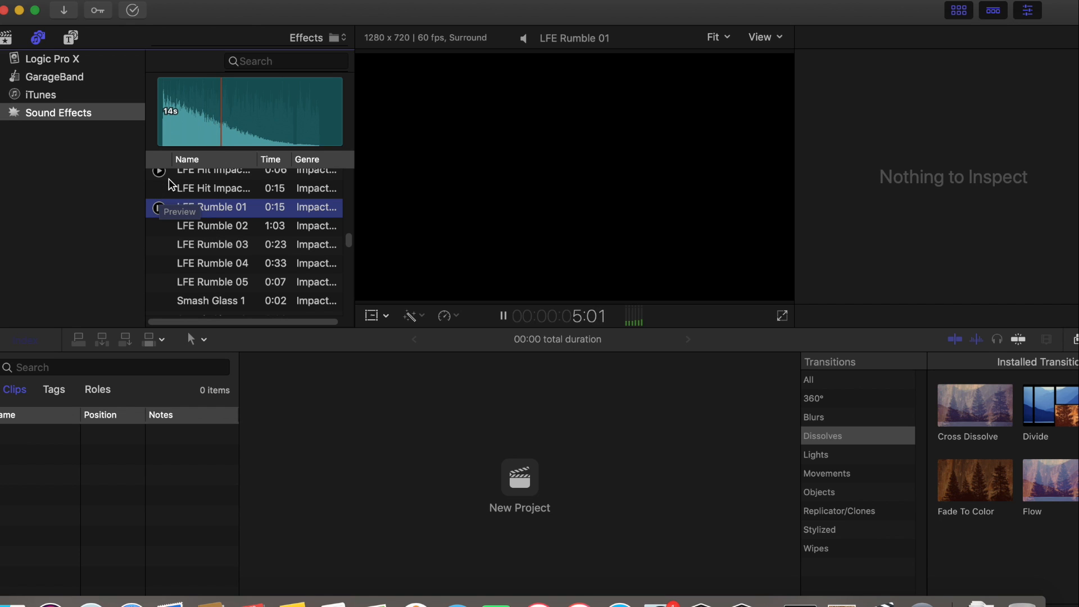
click(160, 189)
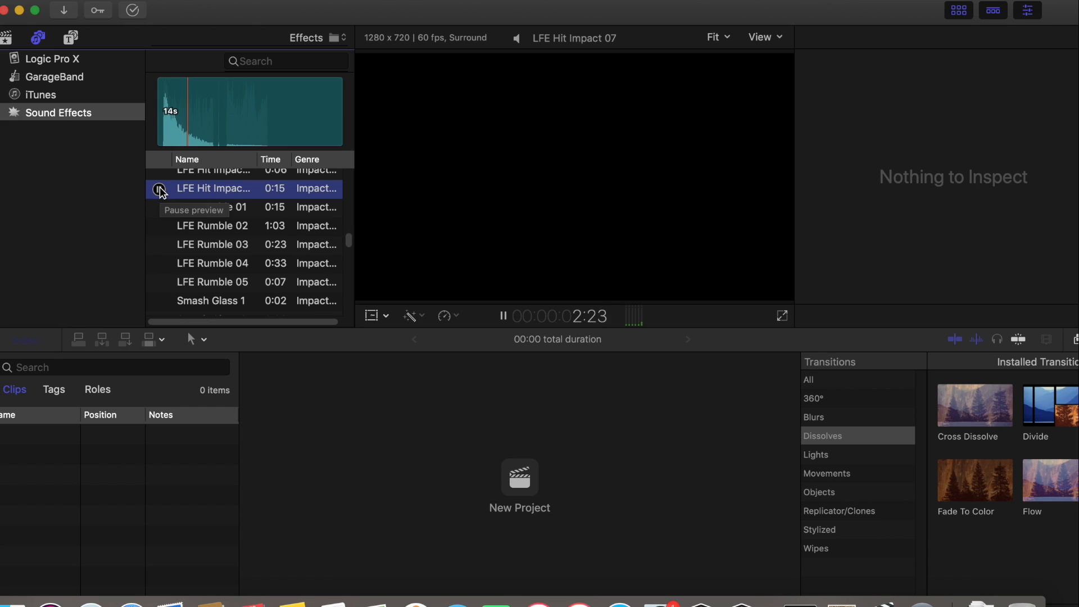
click(159, 190)
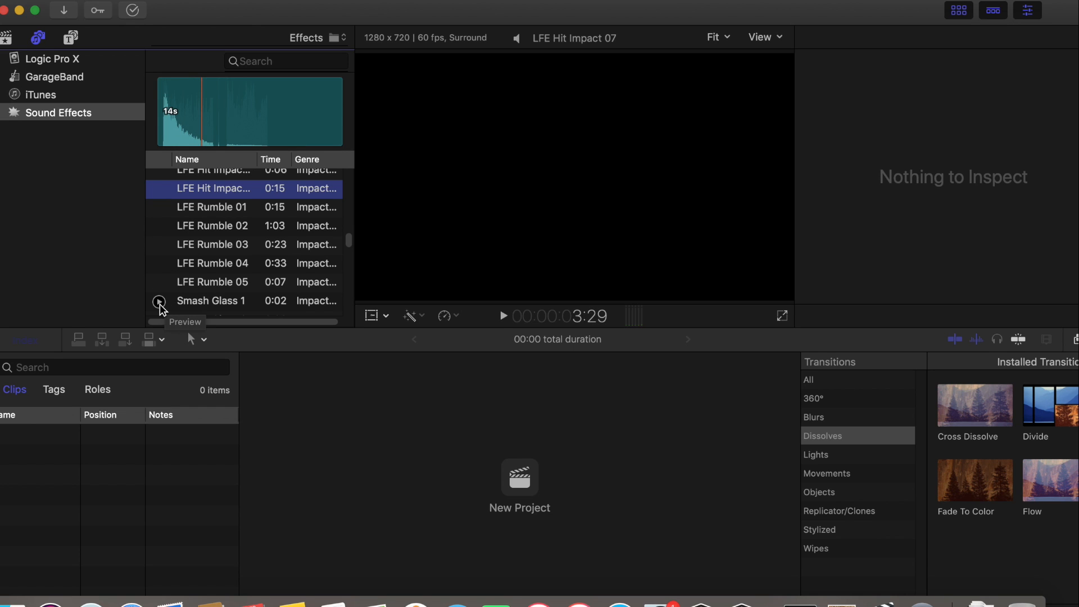
click(160, 302)
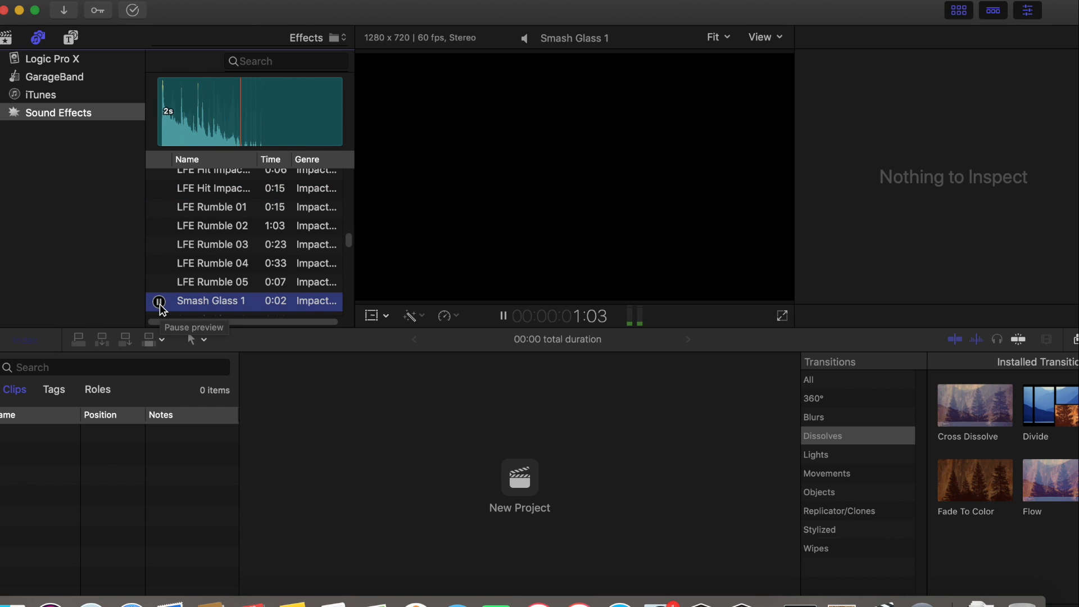
click(160, 303)
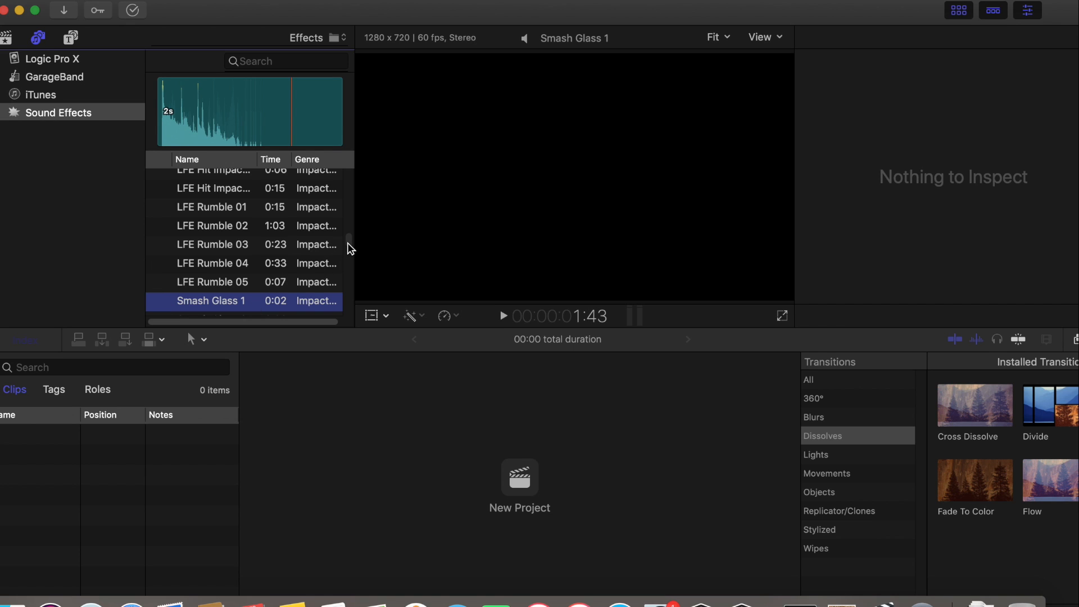
Preview the Gun Hand Load 2 and Gun Hand Load 3 weapon sounds
scroll(349, 248, up, 5)
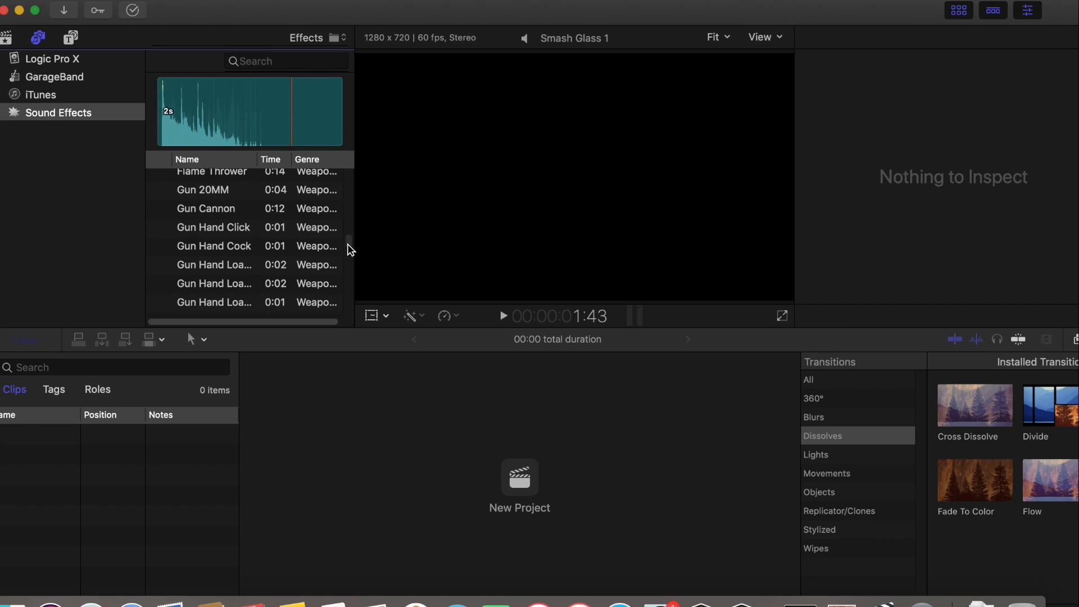
click(160, 285)
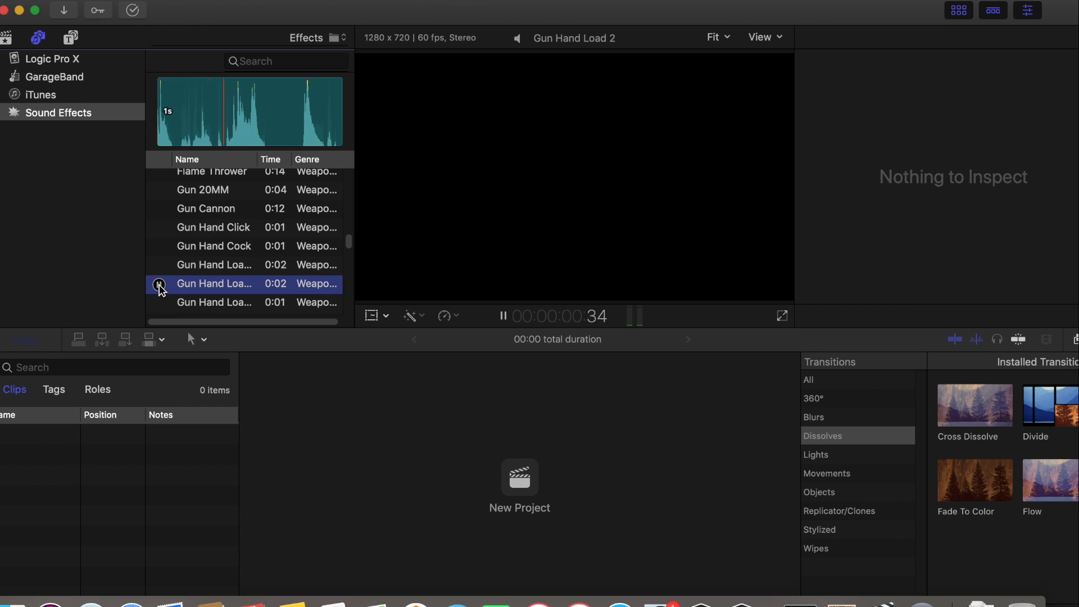
click(159, 285)
click(159, 304)
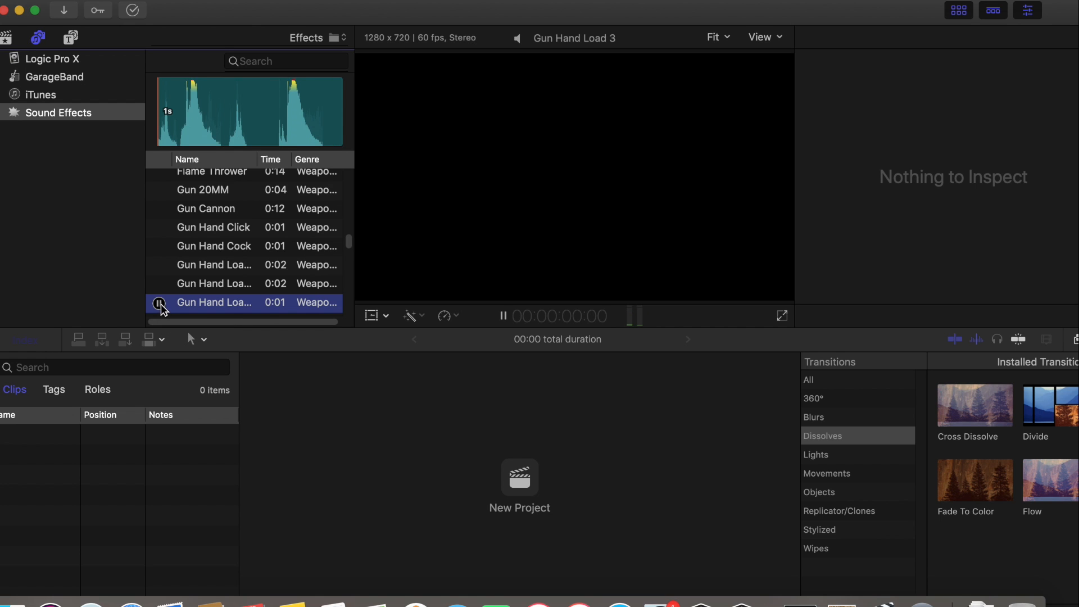
Preview the Elephant sound in the Animals genre and browse on to the horse and insect sounds
drag(348, 244, 348, 249)
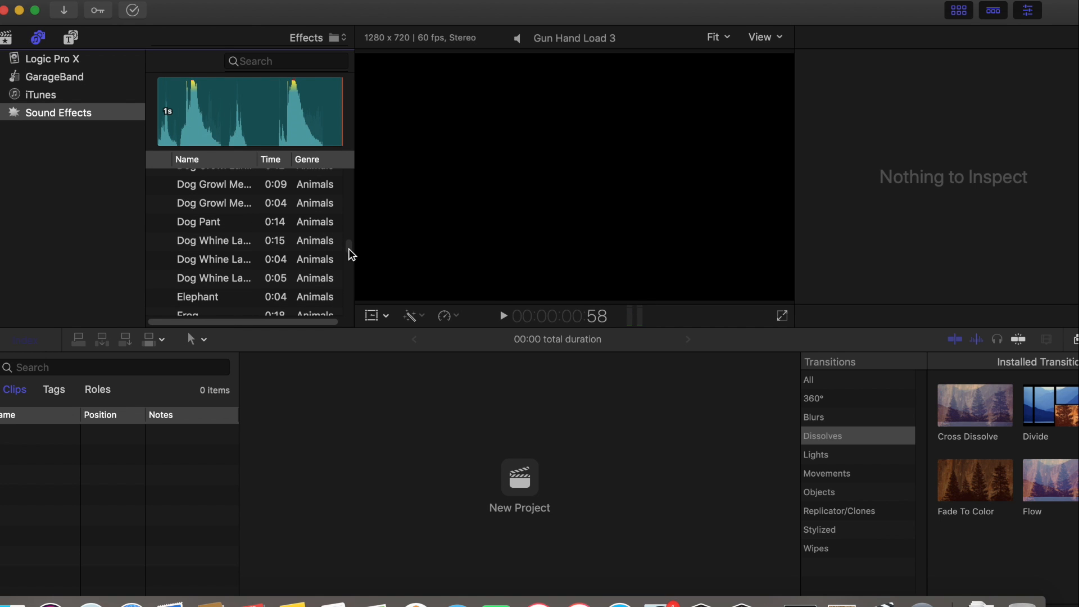
click(160, 301)
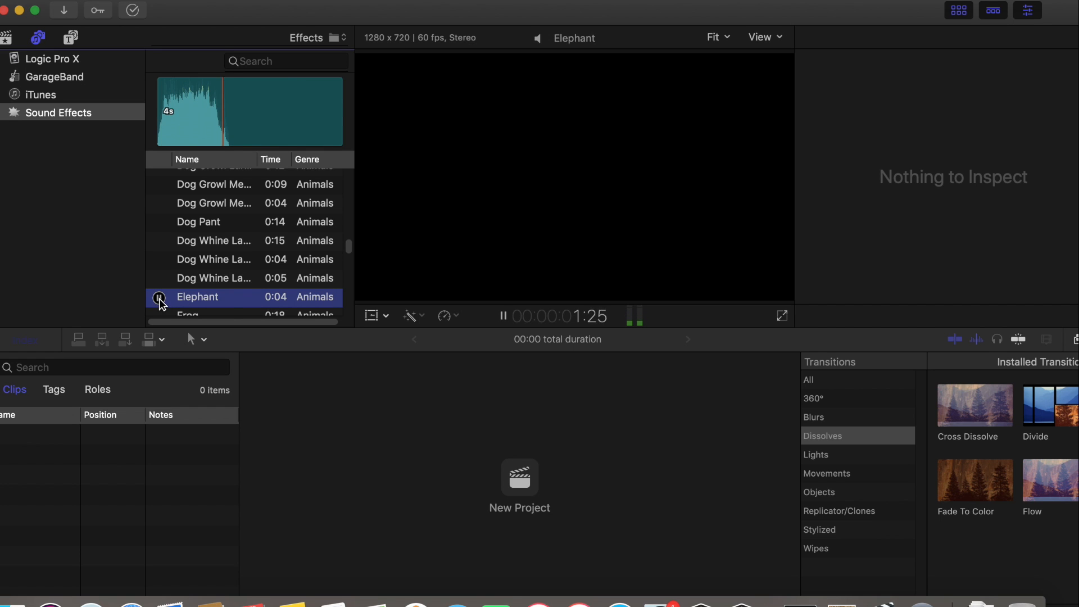
click(160, 301)
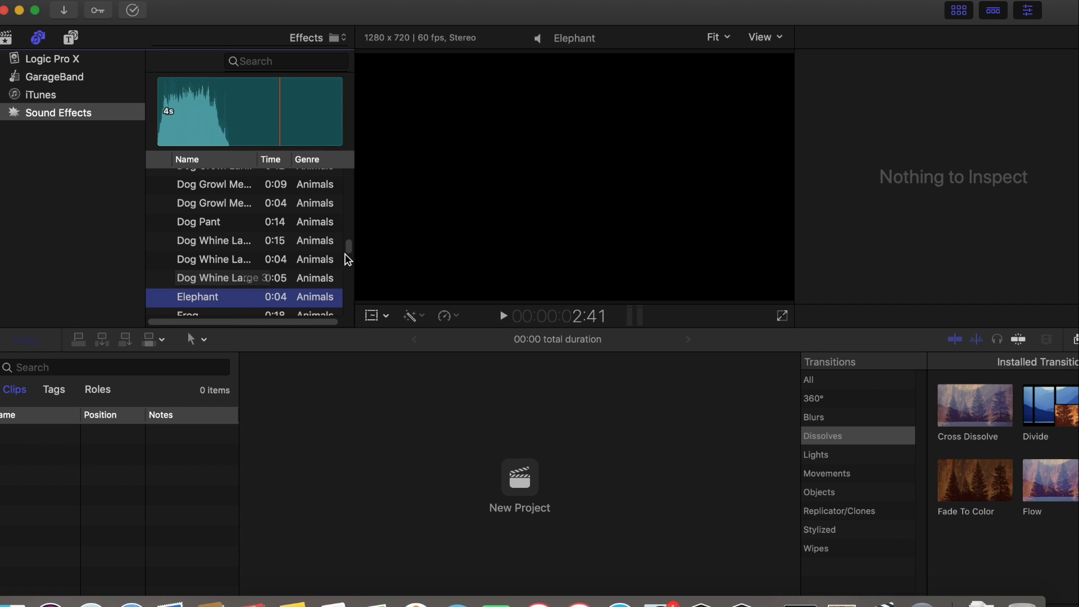
drag(346, 249, 347, 251)
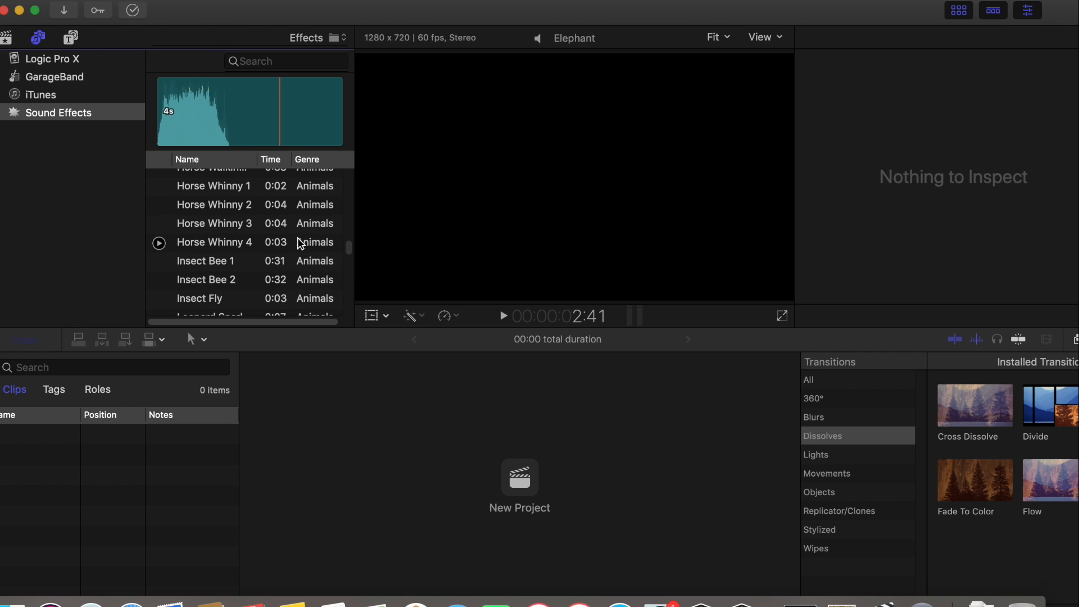
Preview the Horse Whinny 4, Insect Bee 2 and Insect Fly animal sounds, replaying Insect Bee 2 at the end
click(159, 243)
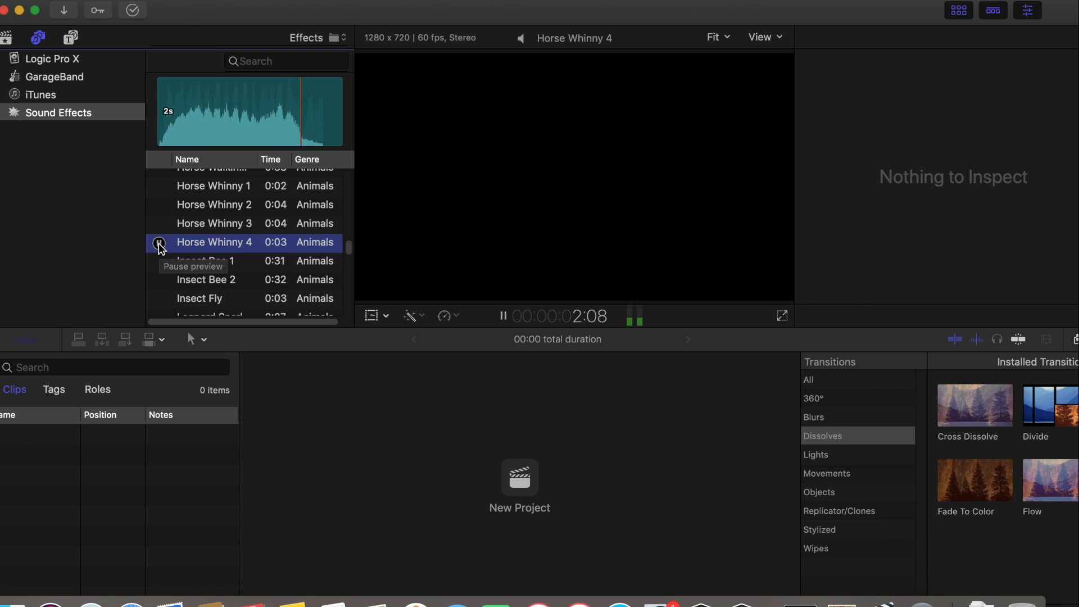
click(159, 281)
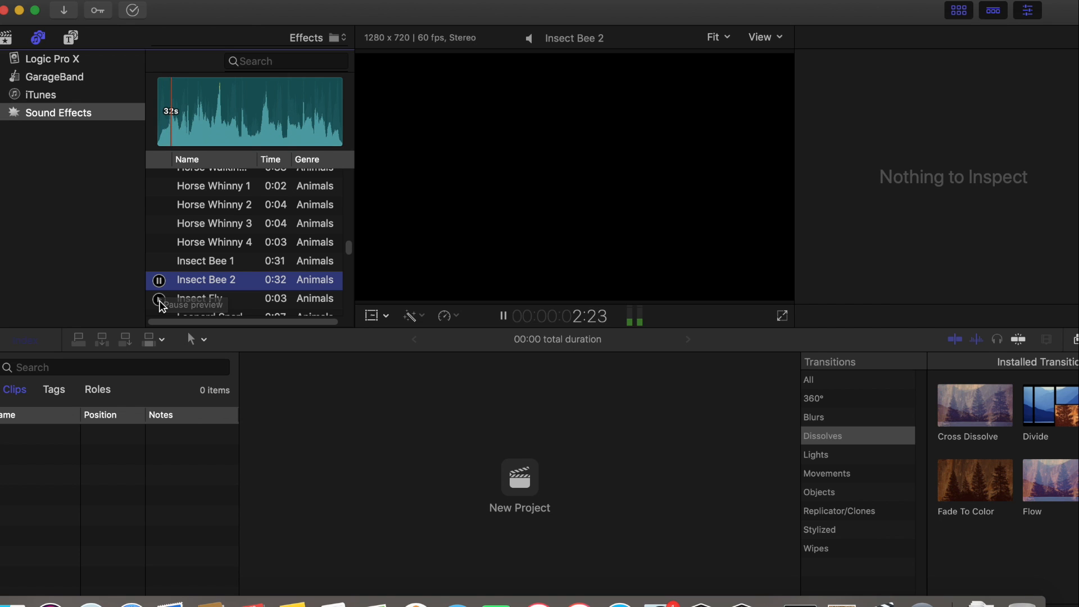
click(159, 300)
click(159, 301)
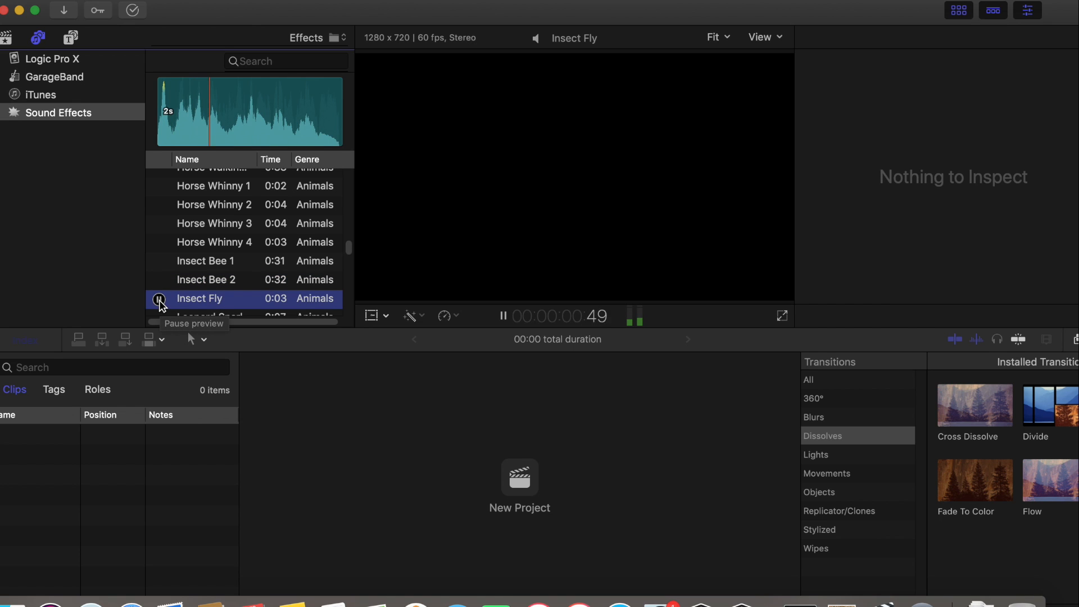
click(159, 281)
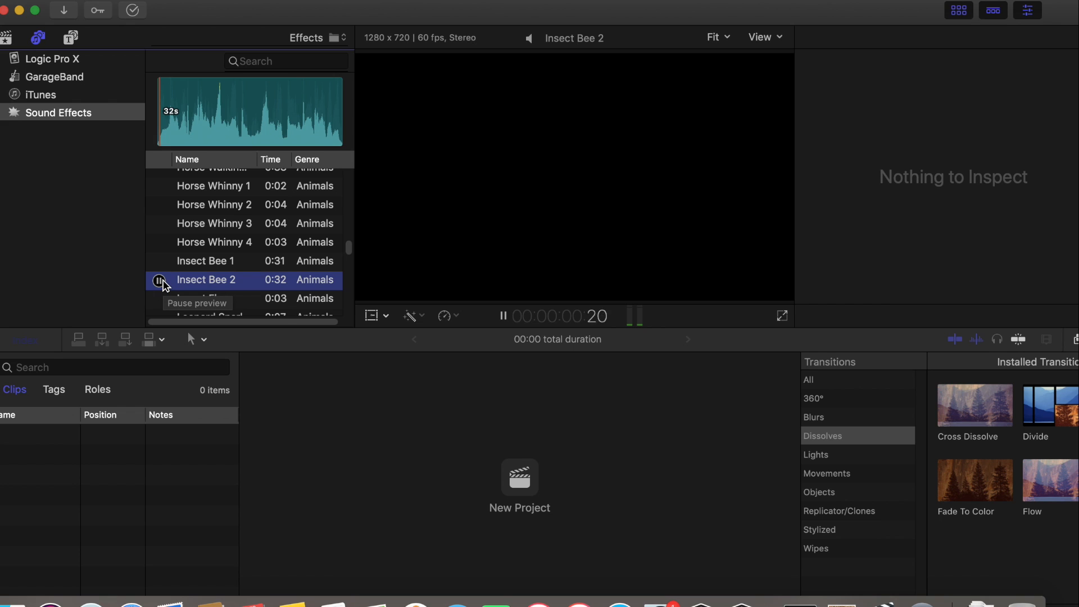
click(160, 280)
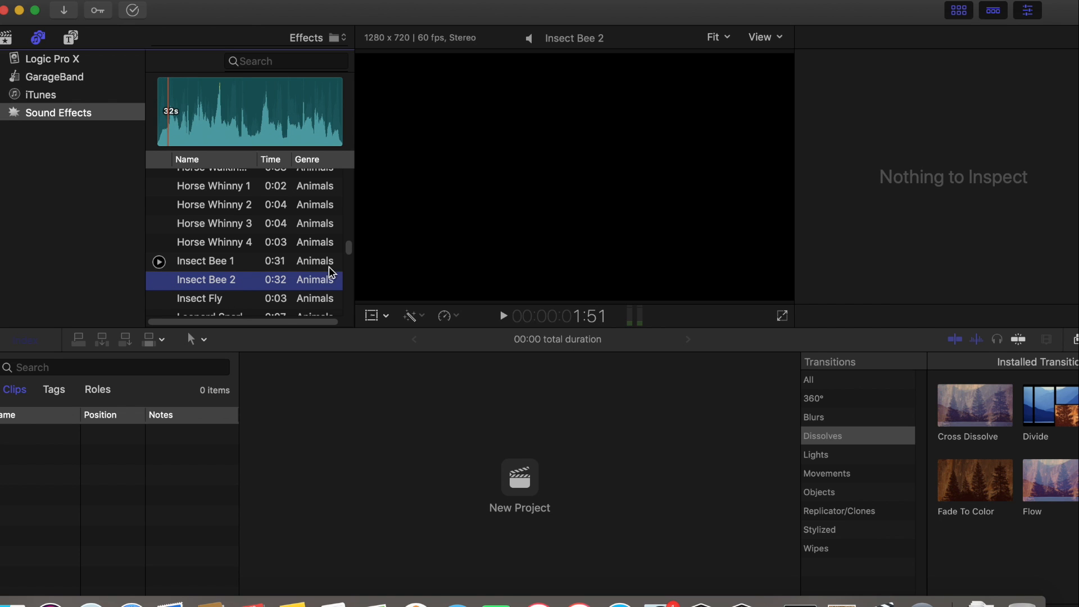
Preview the Crowd Angry sound and Crowd Applause 3, 1, 10, 11 and 4 in the People genre
scroll(349, 250, down, 10)
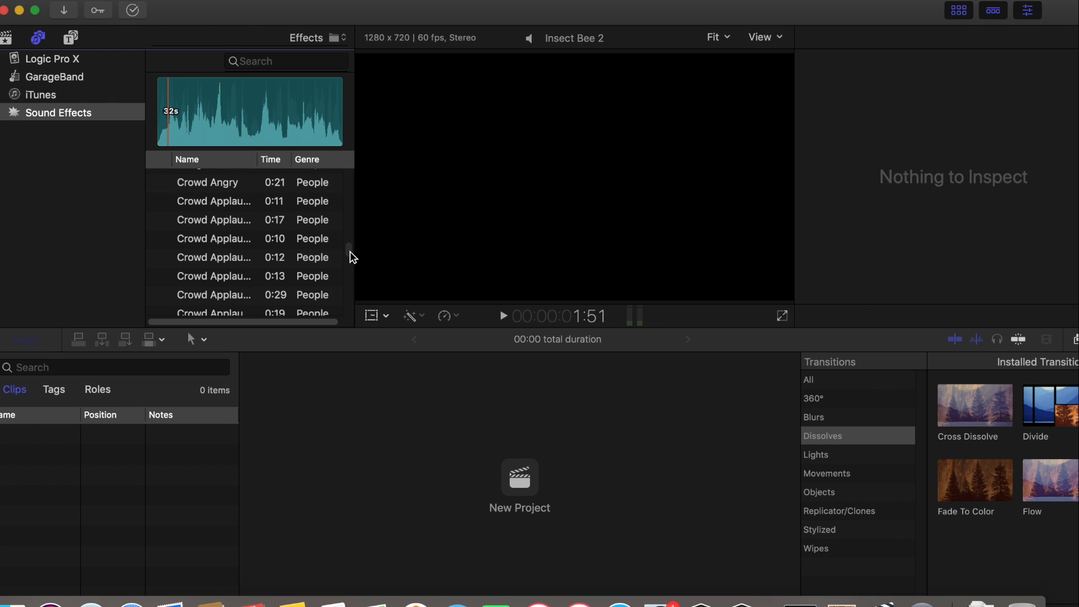
click(160, 280)
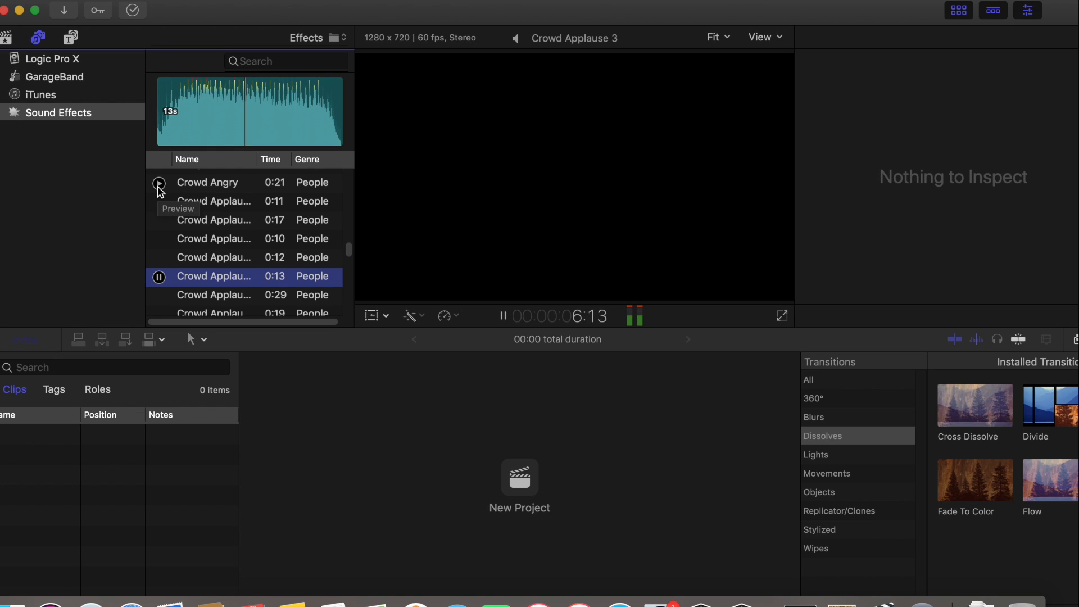
click(158, 186)
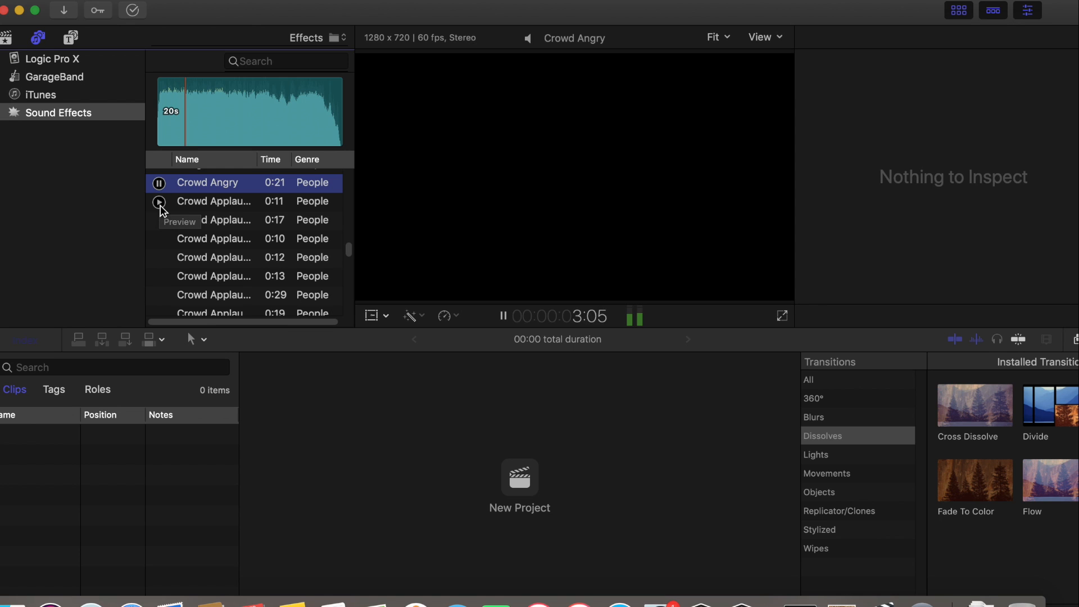
click(159, 202)
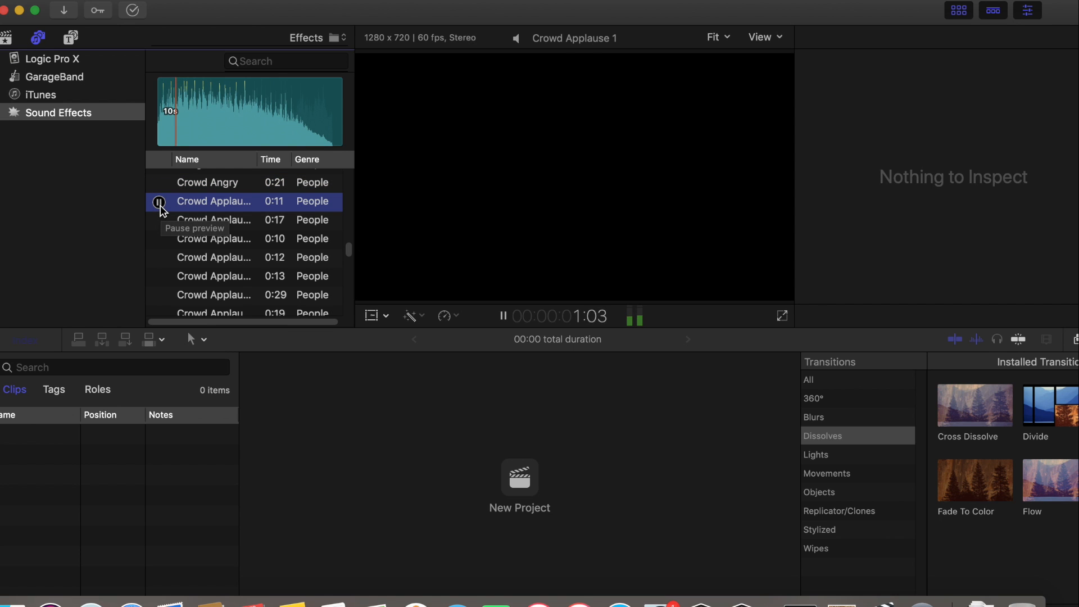
click(159, 221)
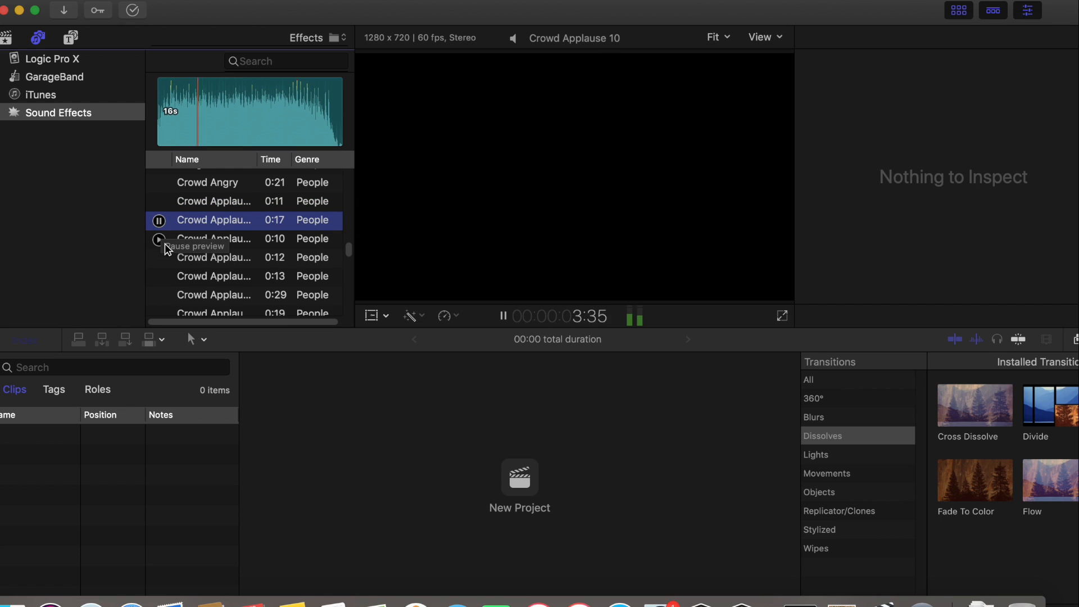
click(161, 245)
click(160, 242)
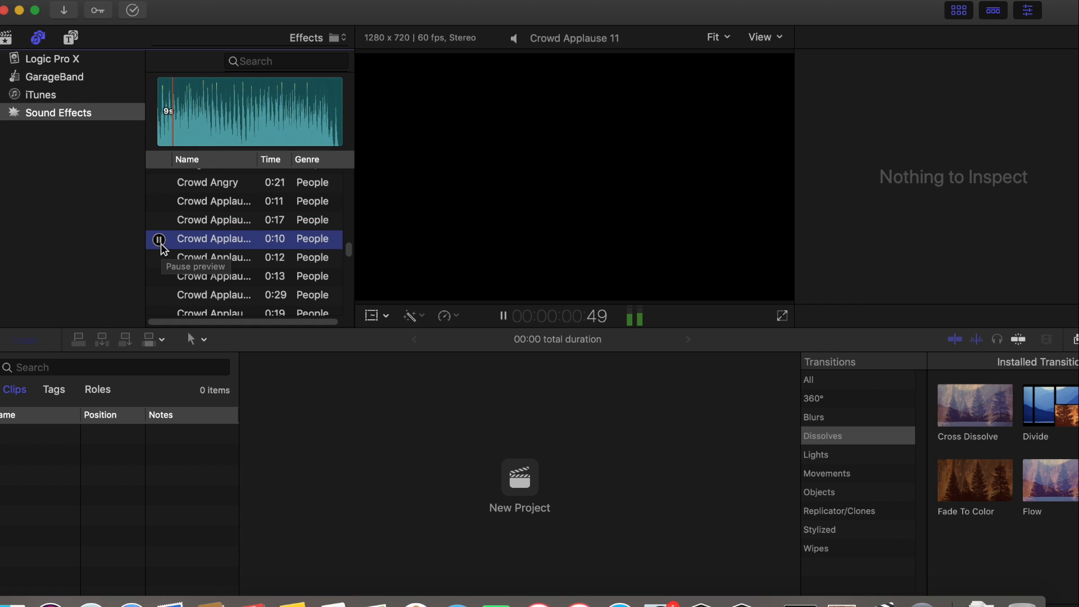
click(161, 296)
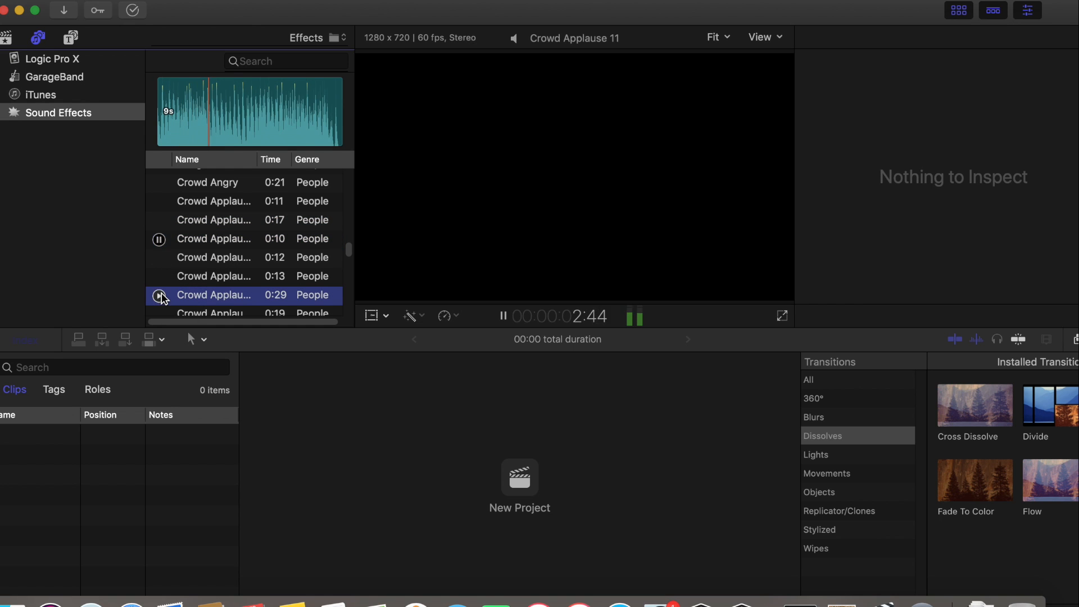
click(160, 296)
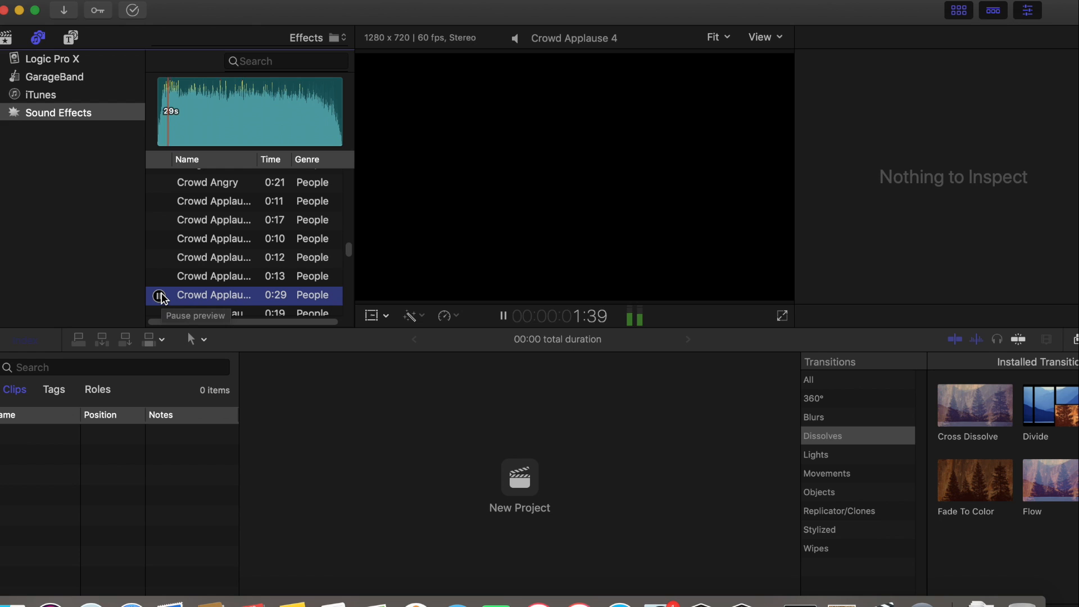
click(160, 296)
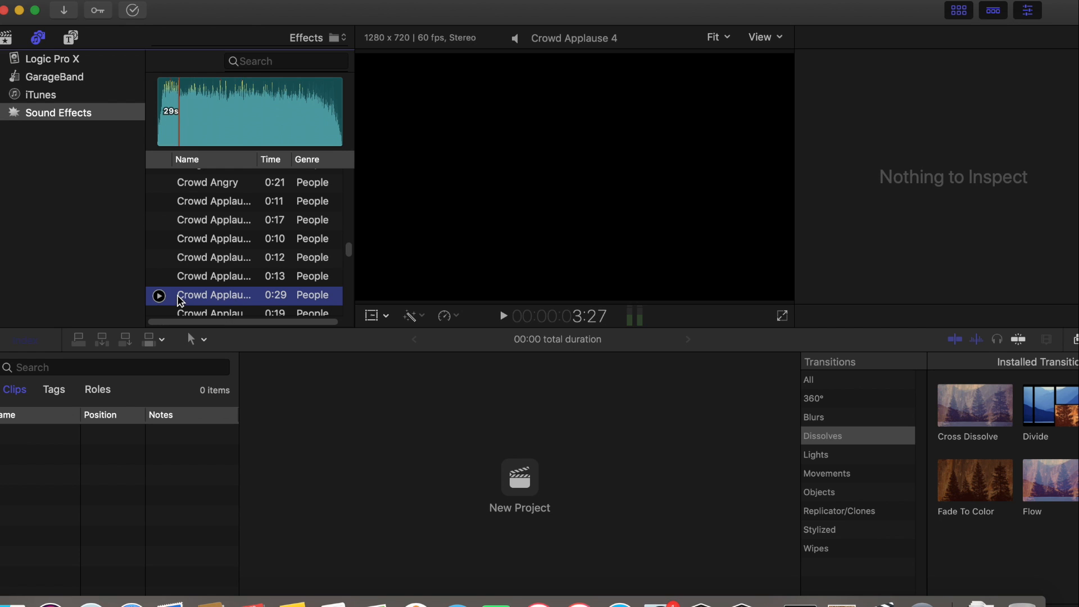
Preview the Crowd Walla 7 and Crowd Walla Children background chatter sounds
drag(349, 251, 349, 255)
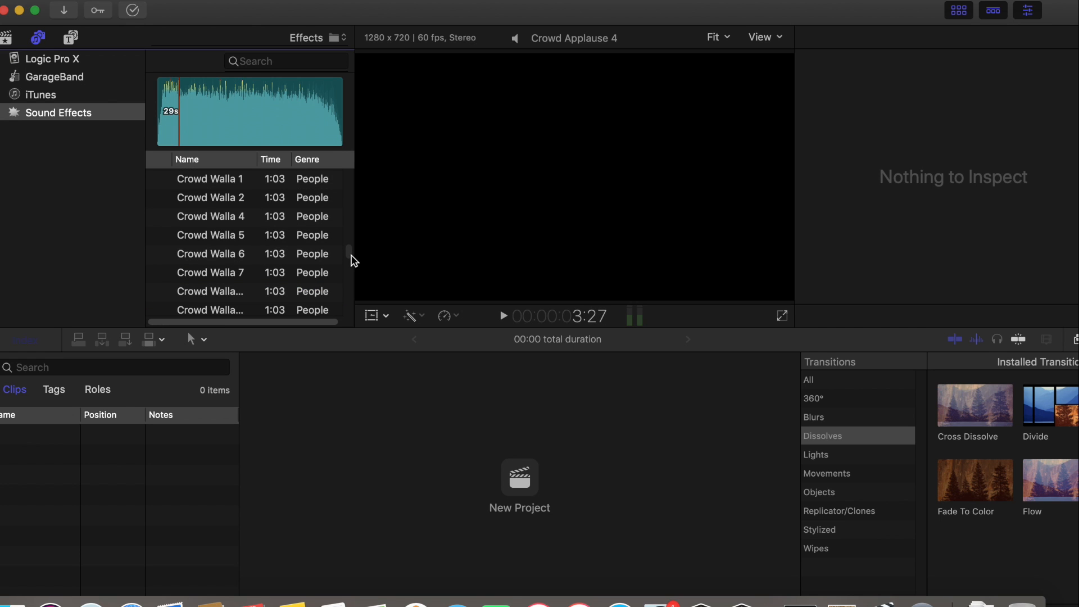
click(159, 273)
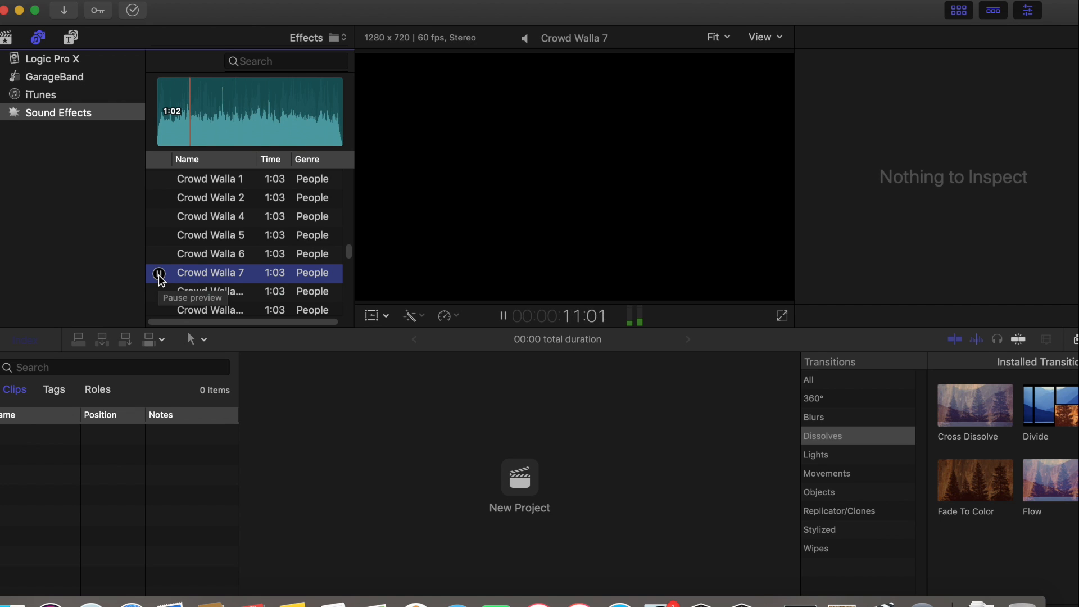
click(160, 274)
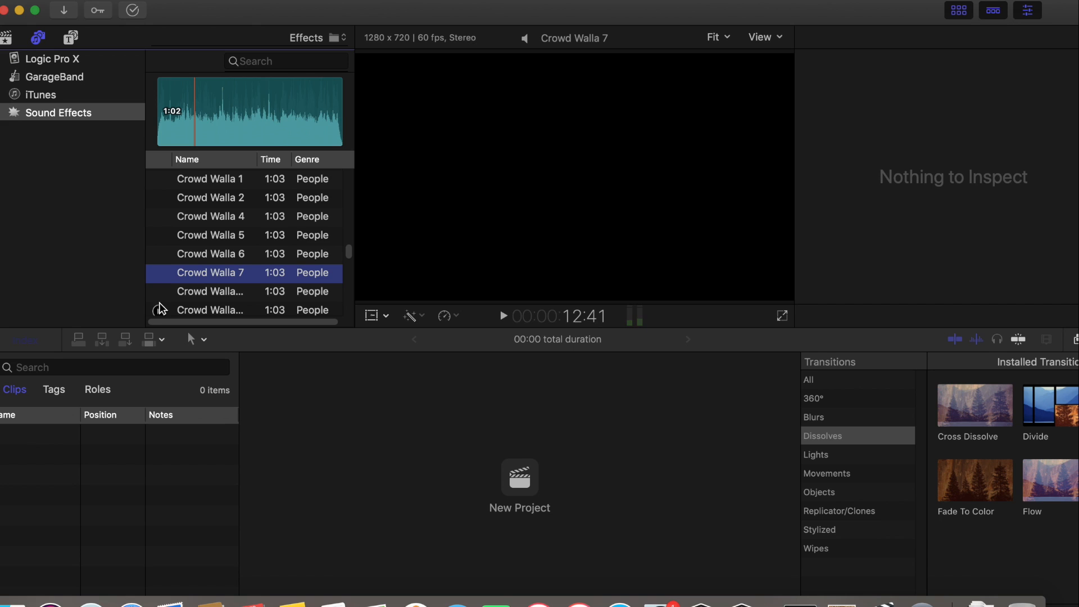
click(159, 310)
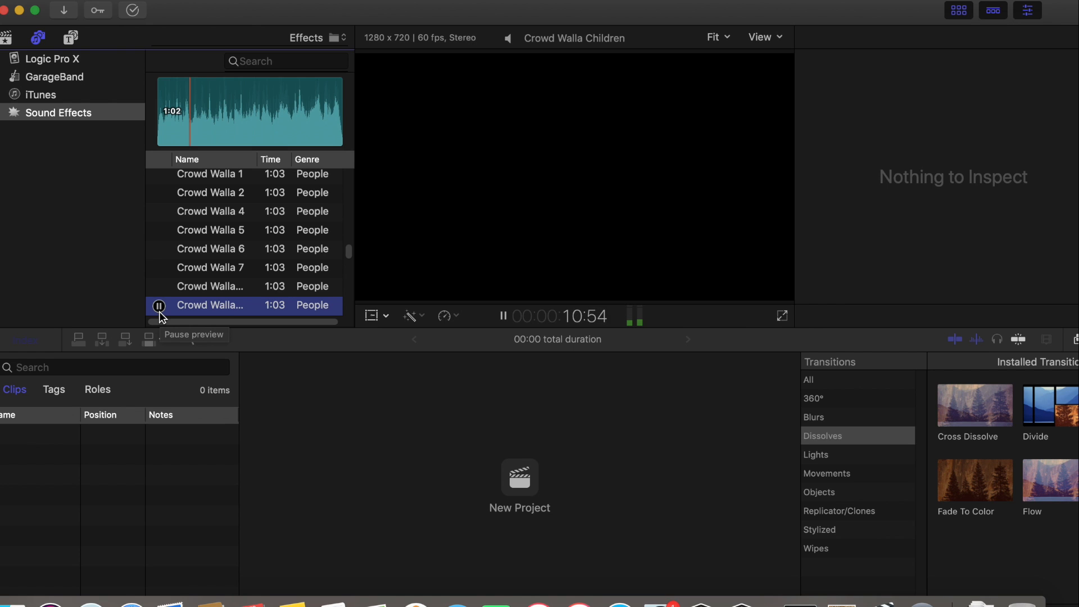
click(159, 306)
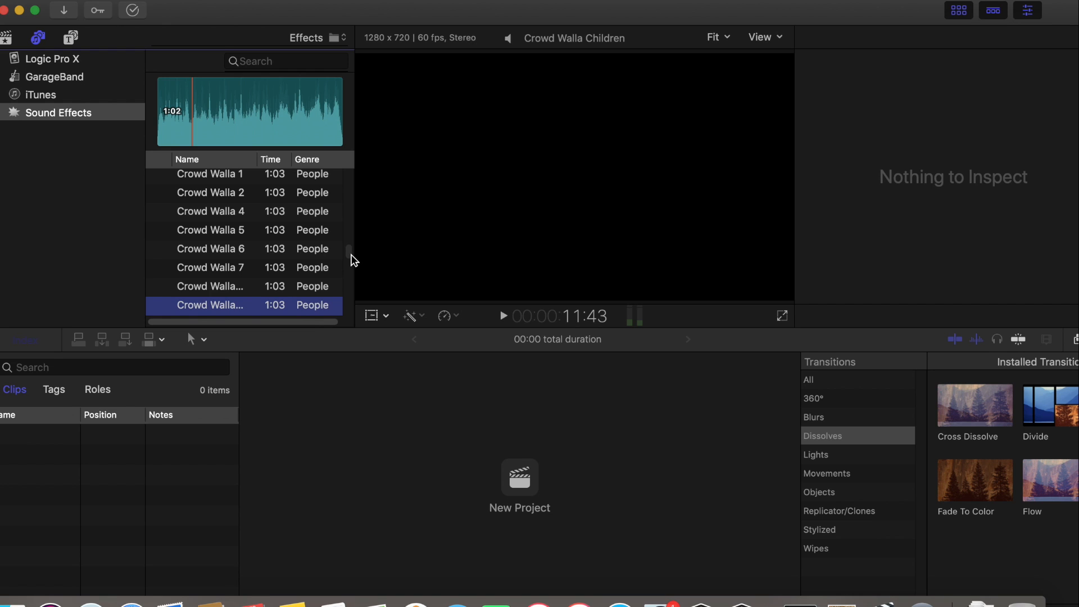
Preview the Cry Cartoon 1 and Drink 1 sounds in the People genre
scroll(353, 260, down, 5)
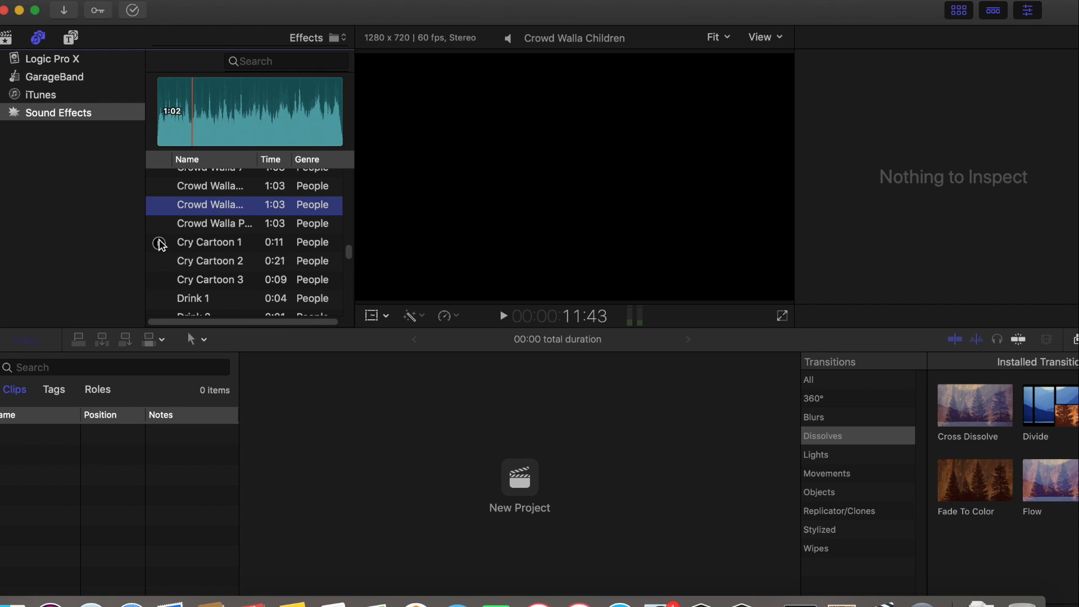
click(159, 244)
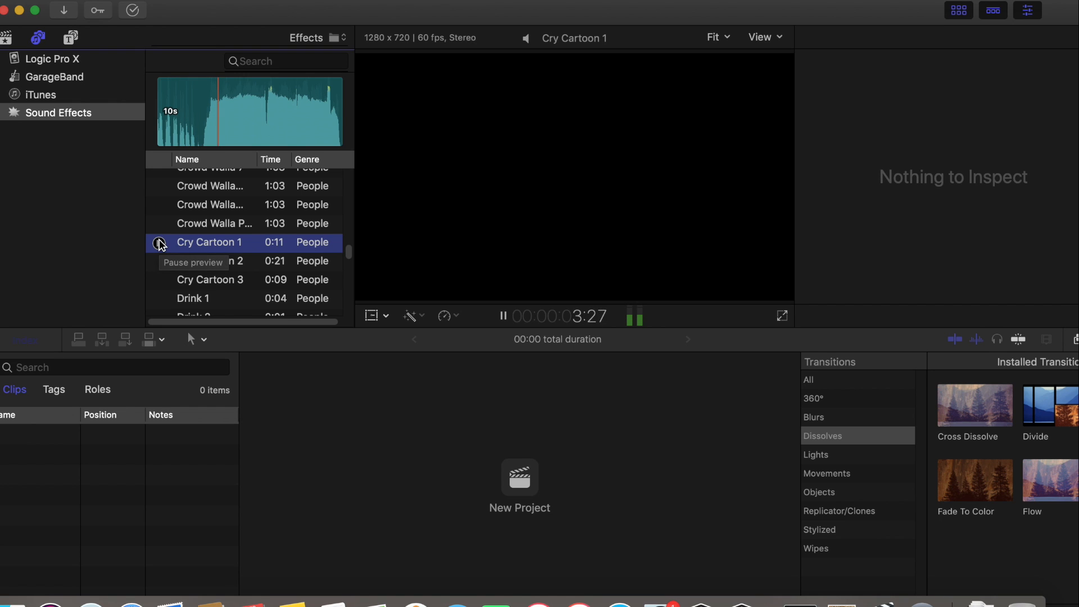
click(159, 244)
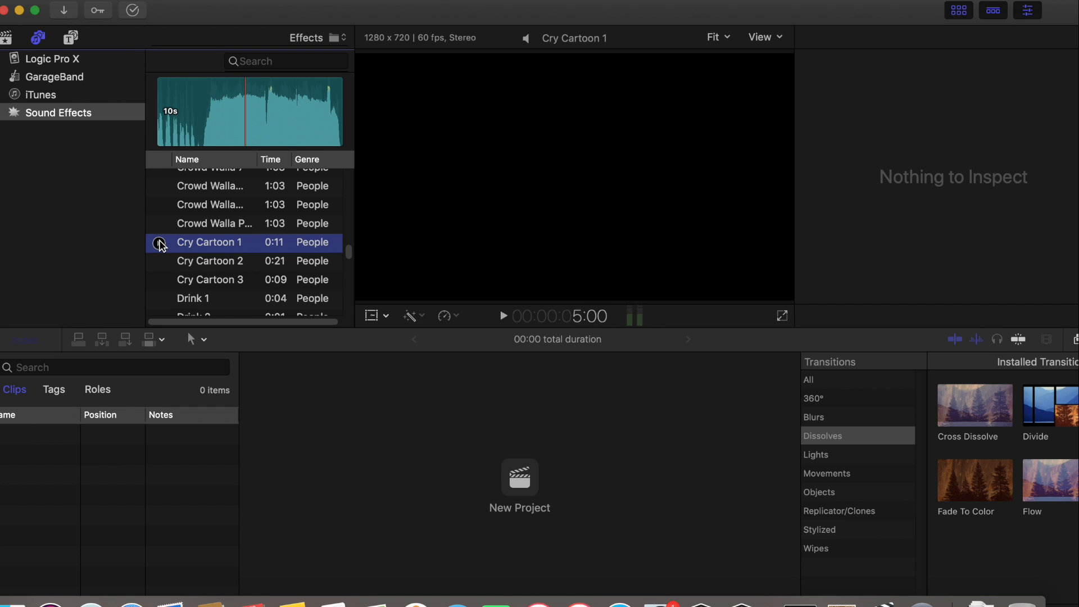
click(159, 299)
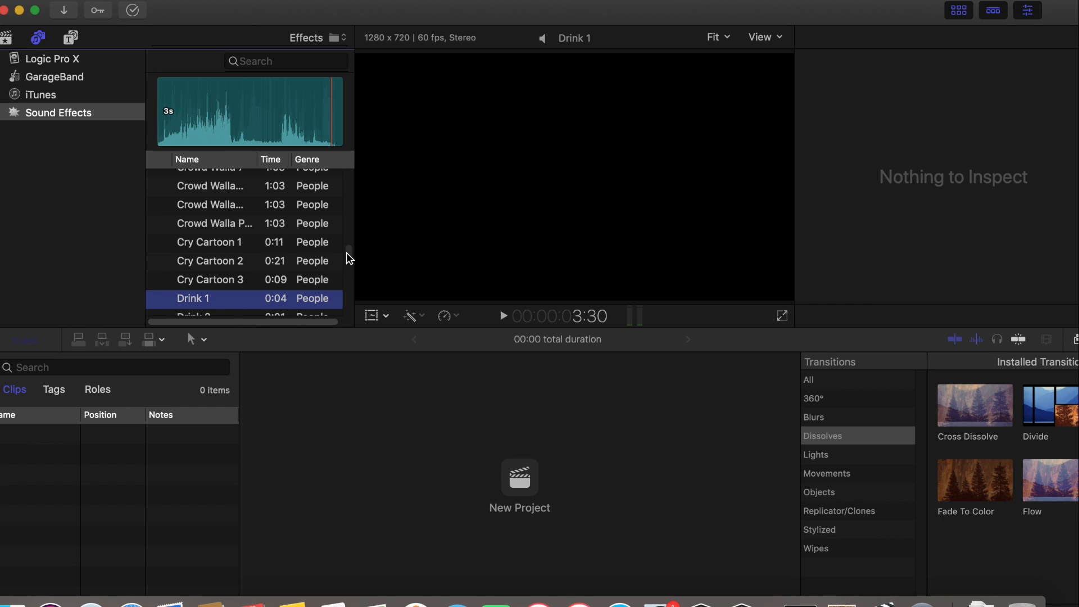
Preview the Eat 2 and Gargle sounds in the People genre
scroll(349, 259, down, 5)
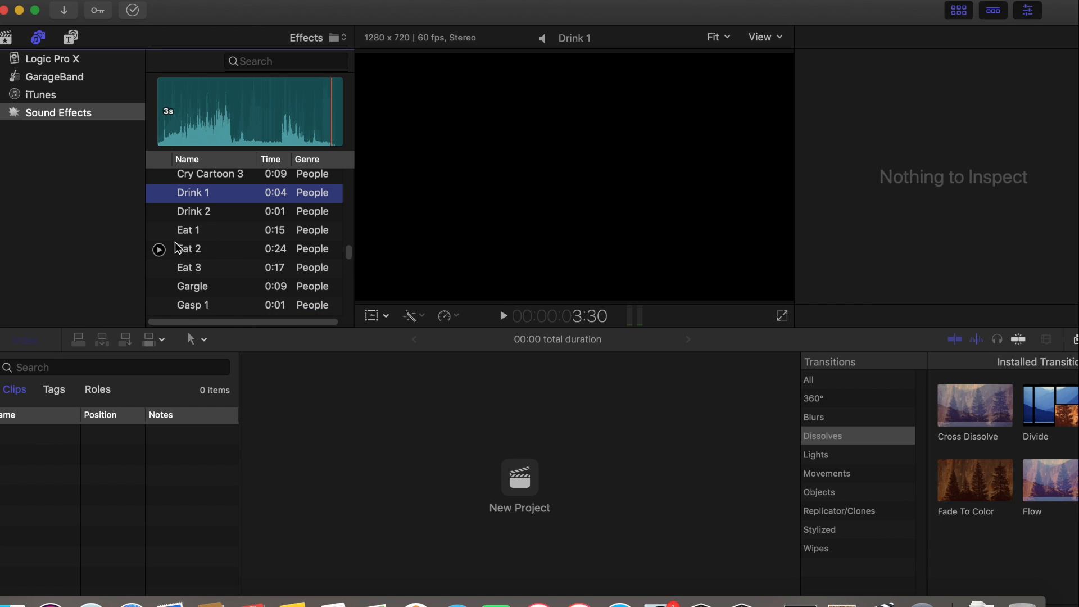
click(159, 249)
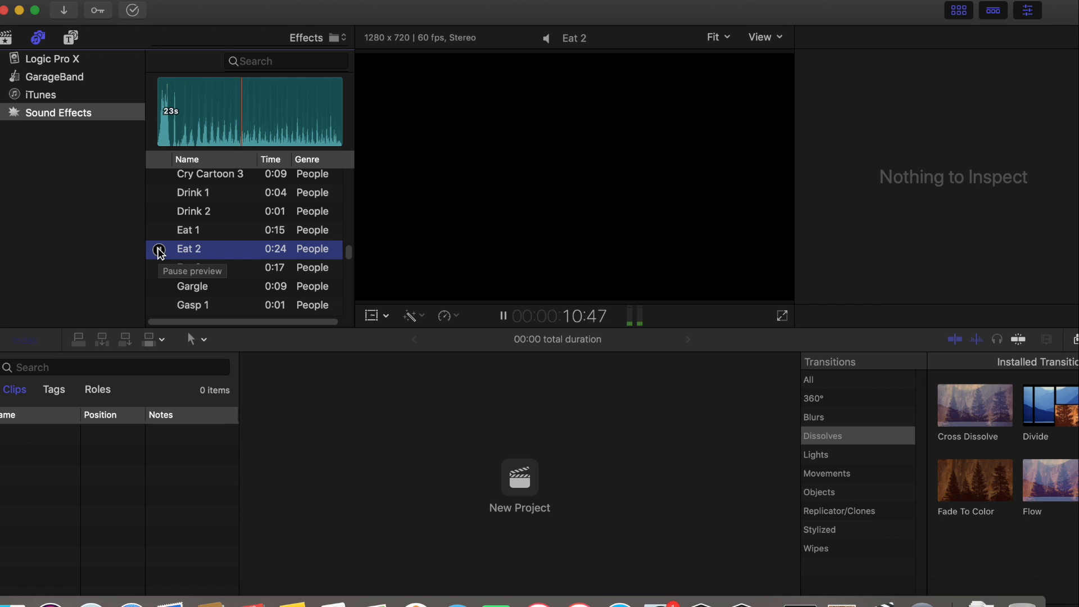
click(159, 287)
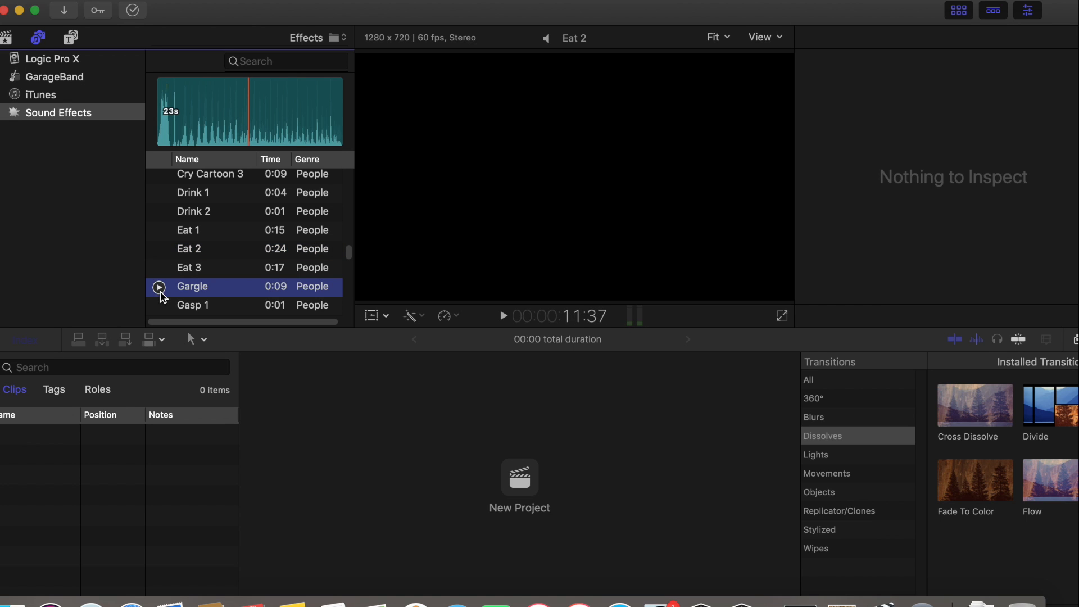
click(159, 287)
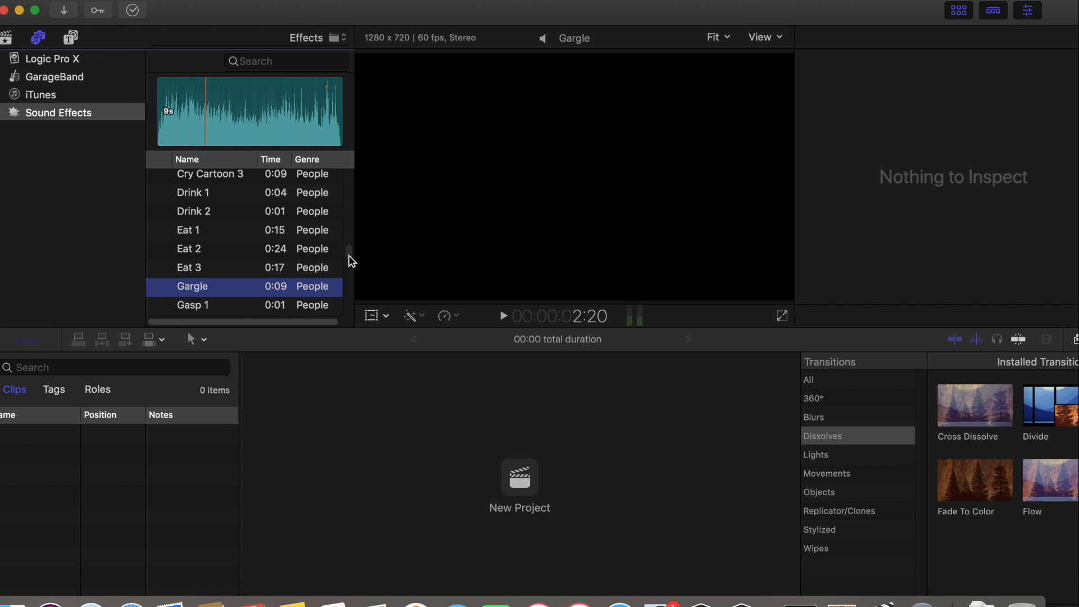
Preview the Groan Female and Groan Male sounds, pausing each one partway through
scroll(350, 261, down, 3)
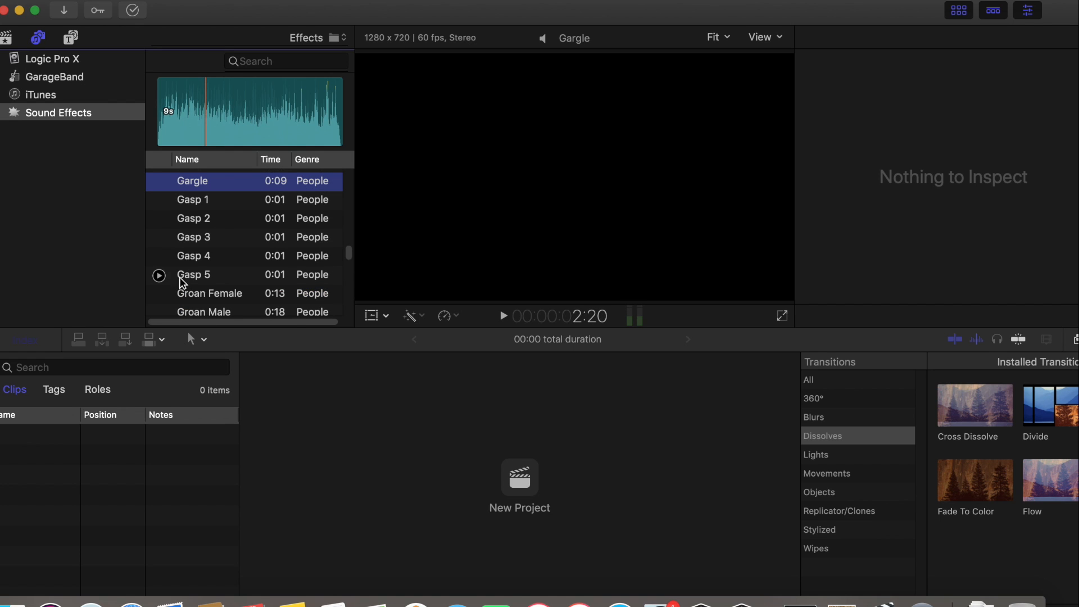
click(159, 294)
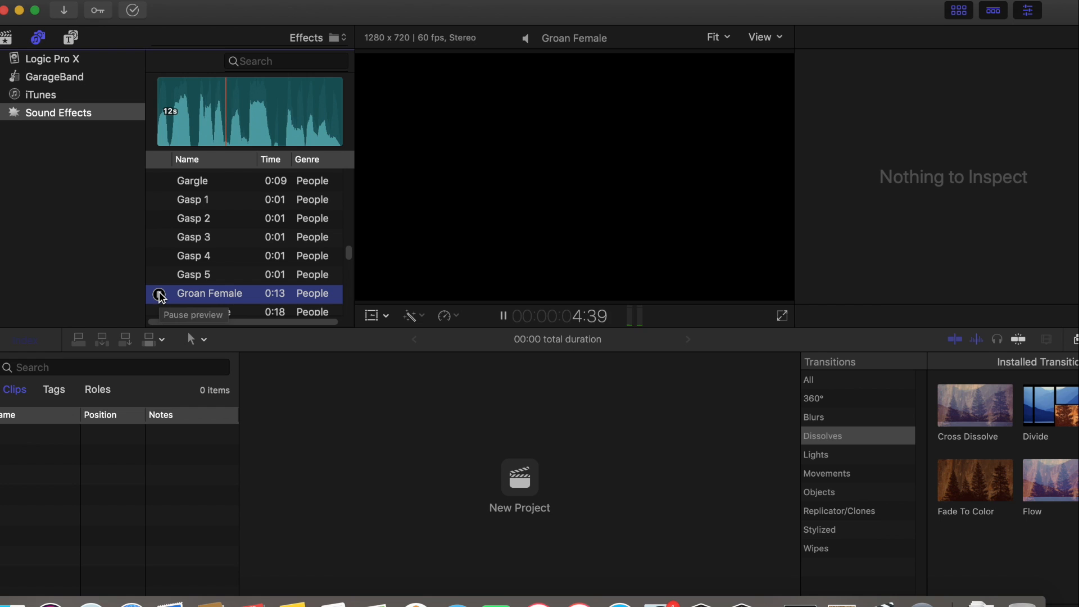
click(160, 295)
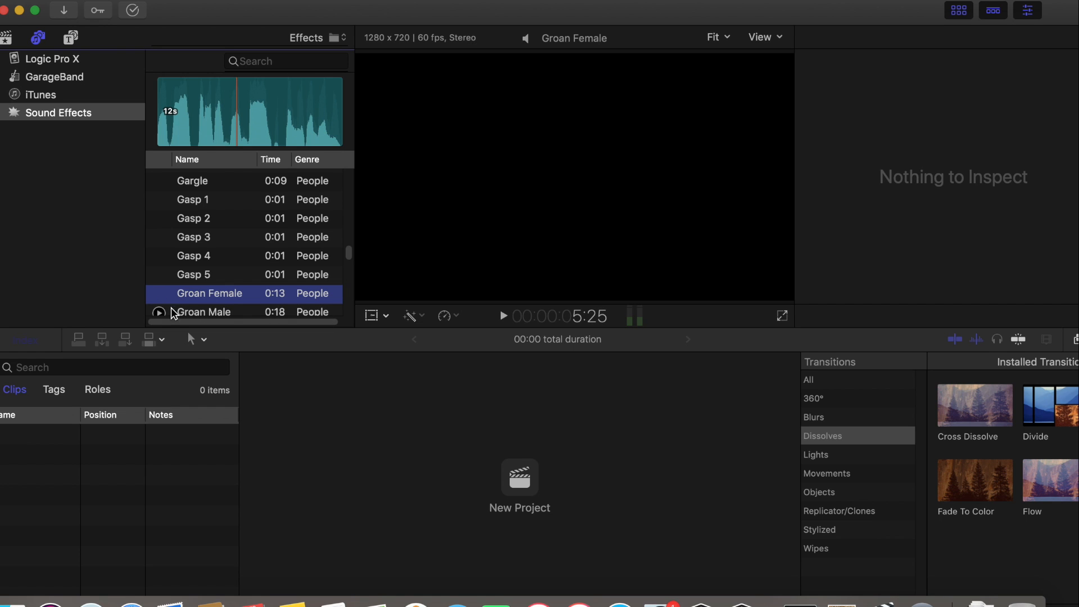
click(160, 313)
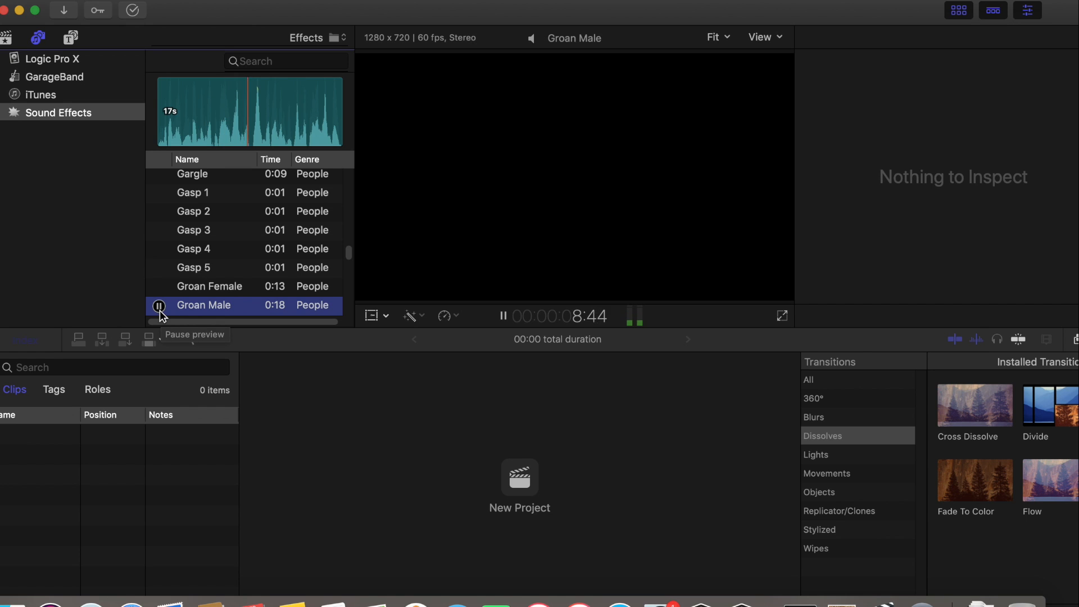
click(159, 306)
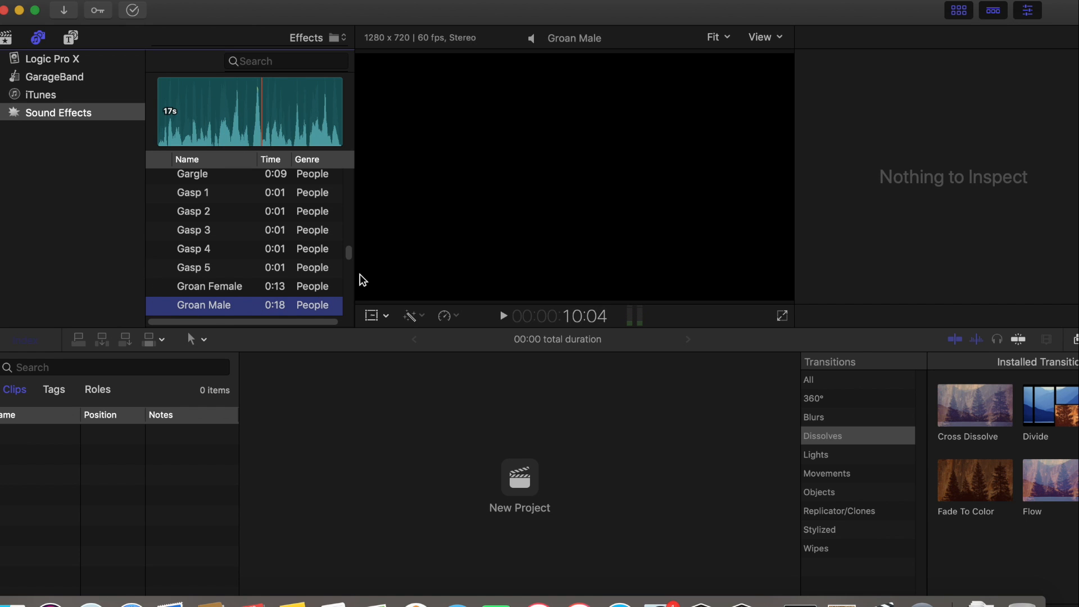
Preview the Nose Blow 2 sound in the People genre
scroll(347, 261, down, 10)
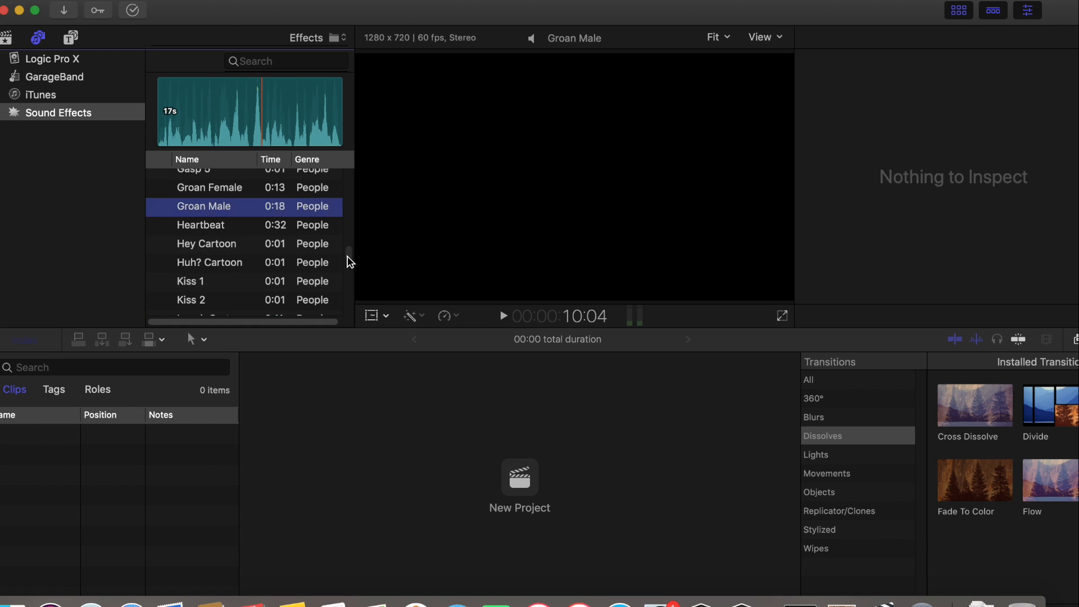
mouse_move(160, 261)
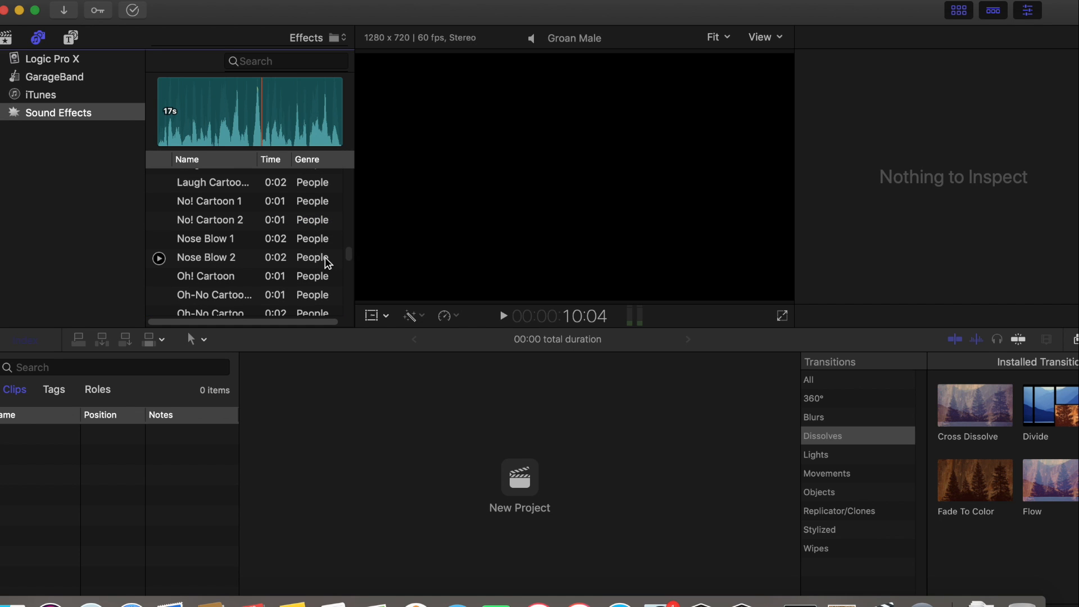
click(156, 261)
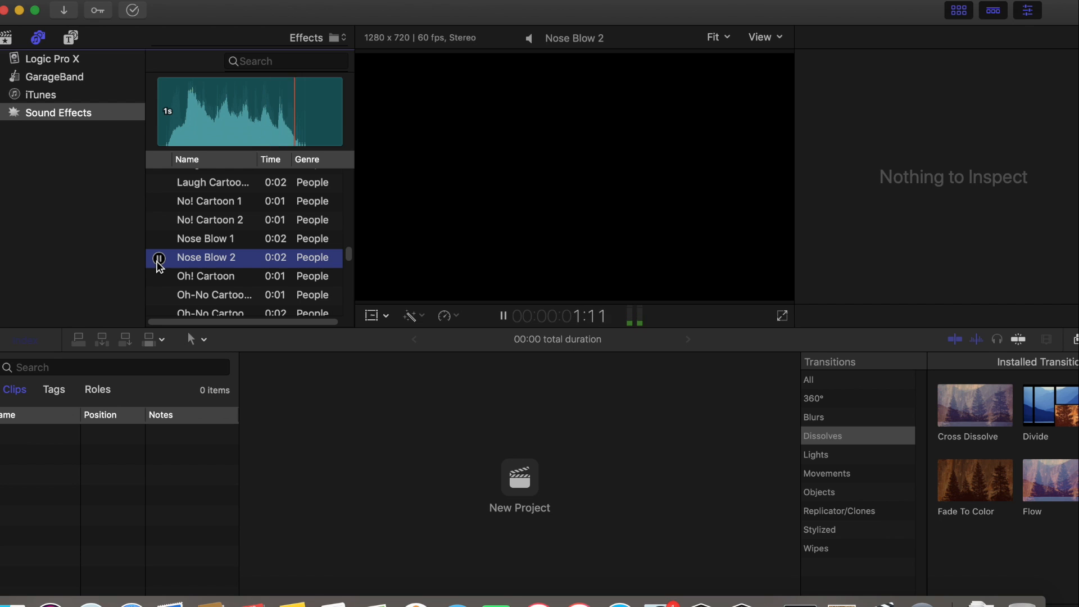
Preview the Oh-No Cartoon 1, Sneeze Cartoon 1 and Sneeze 3 sounds in the People genre
click(159, 298)
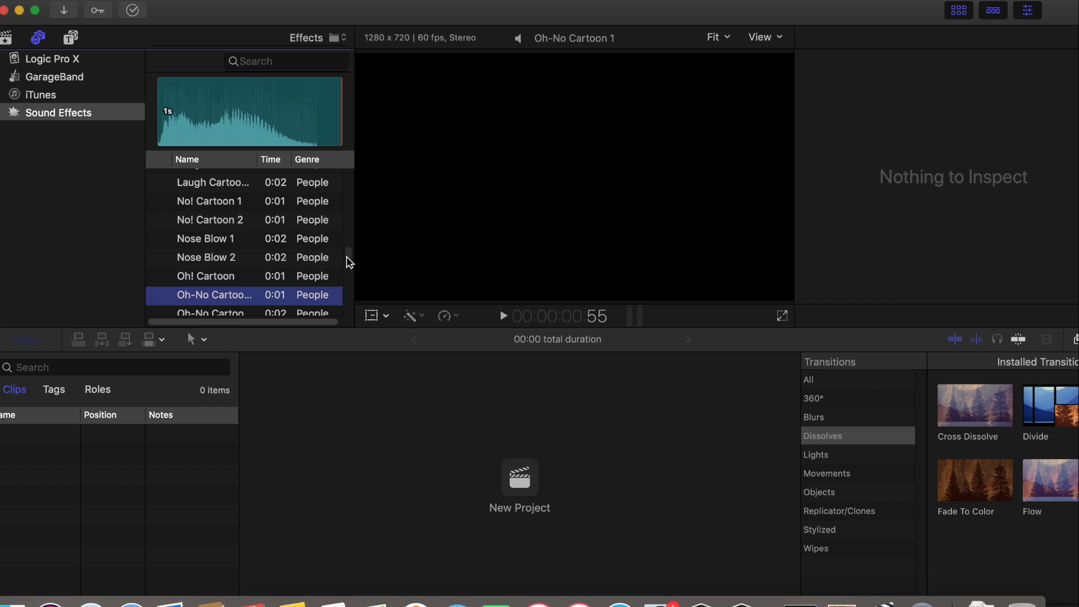
scroll(349, 261, down, 10)
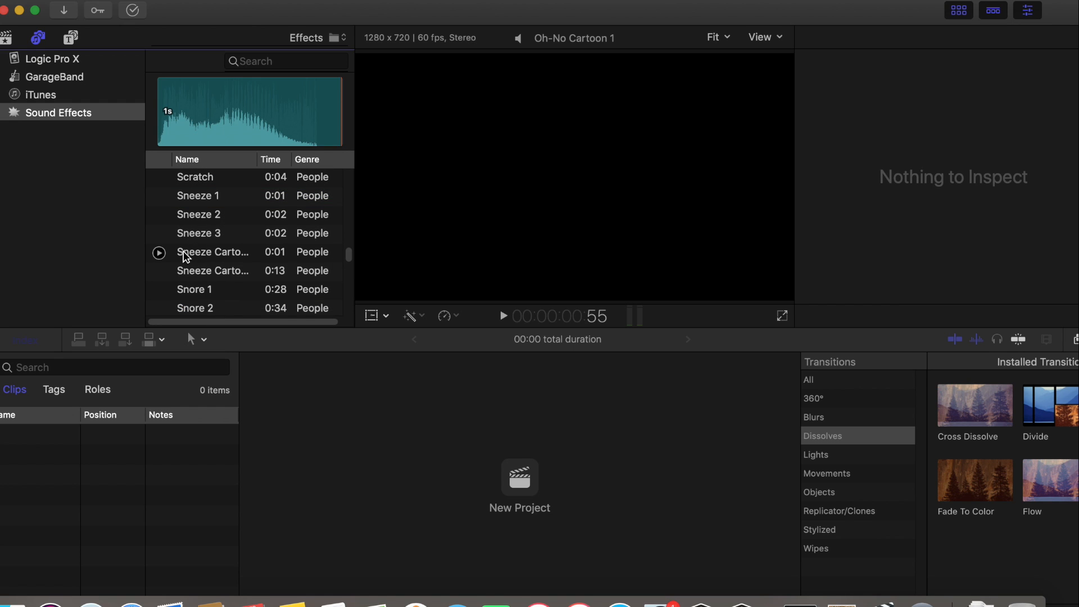
click(159, 253)
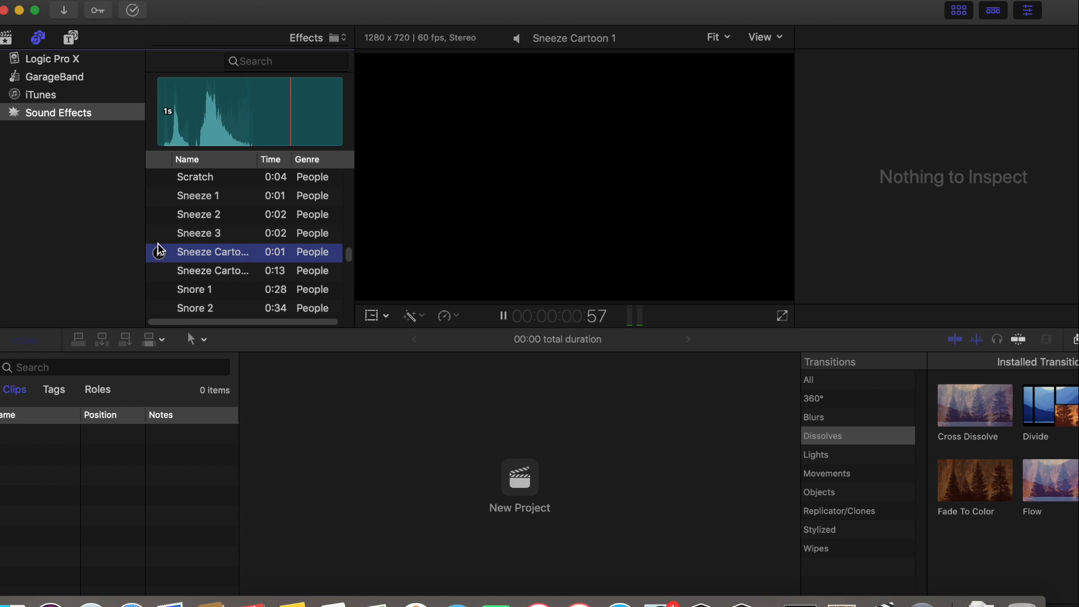
click(160, 234)
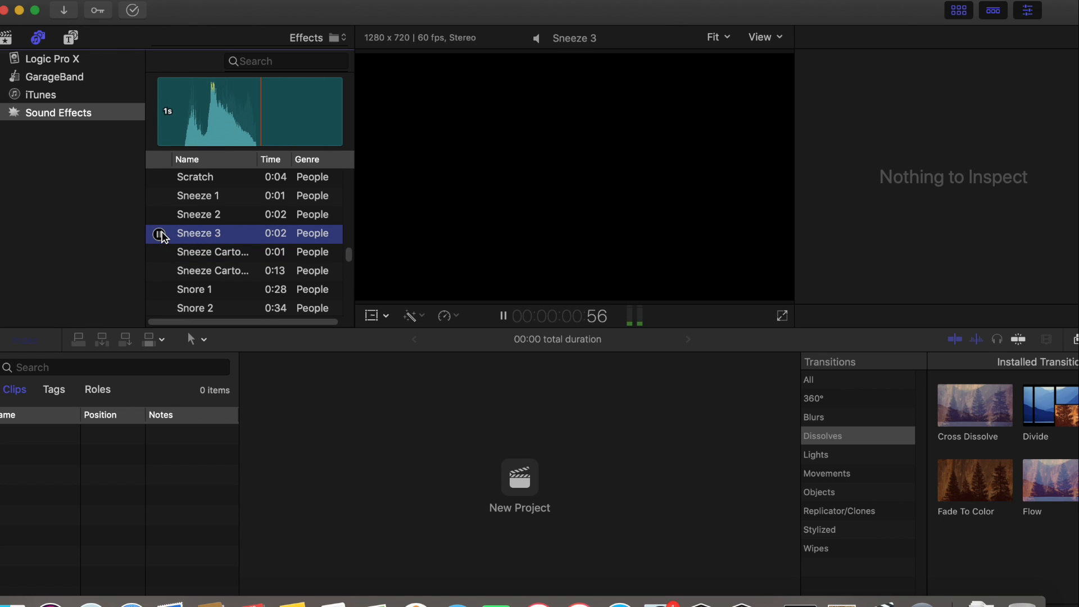
Preview the Snore 1, What Cartoon 1 and Wow! Cartoon 1 sounds in the People genre, pausing Snore 1 partway
click(159, 290)
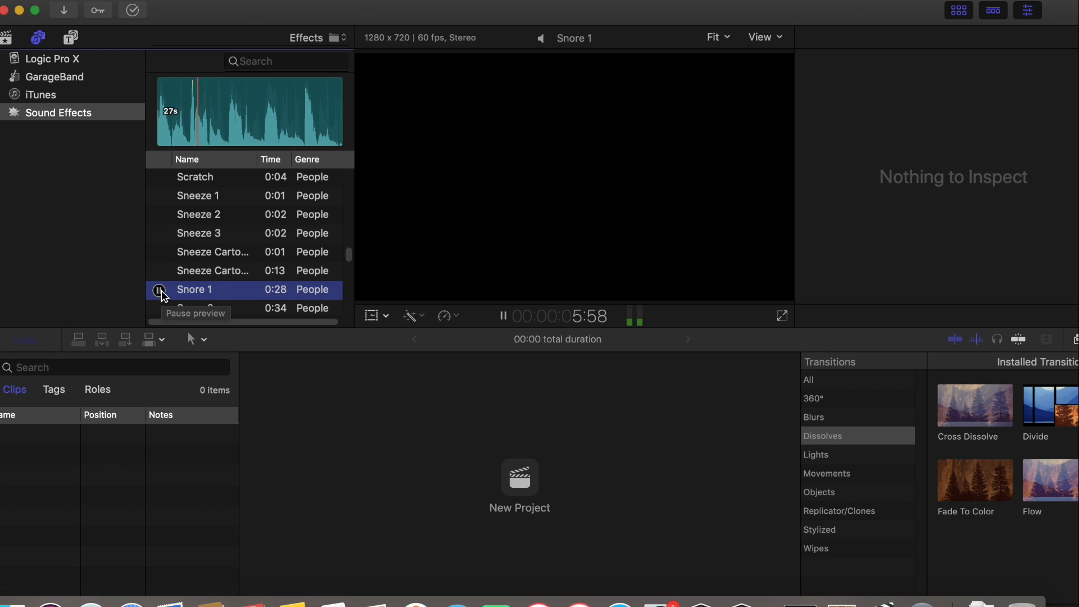
click(163, 291)
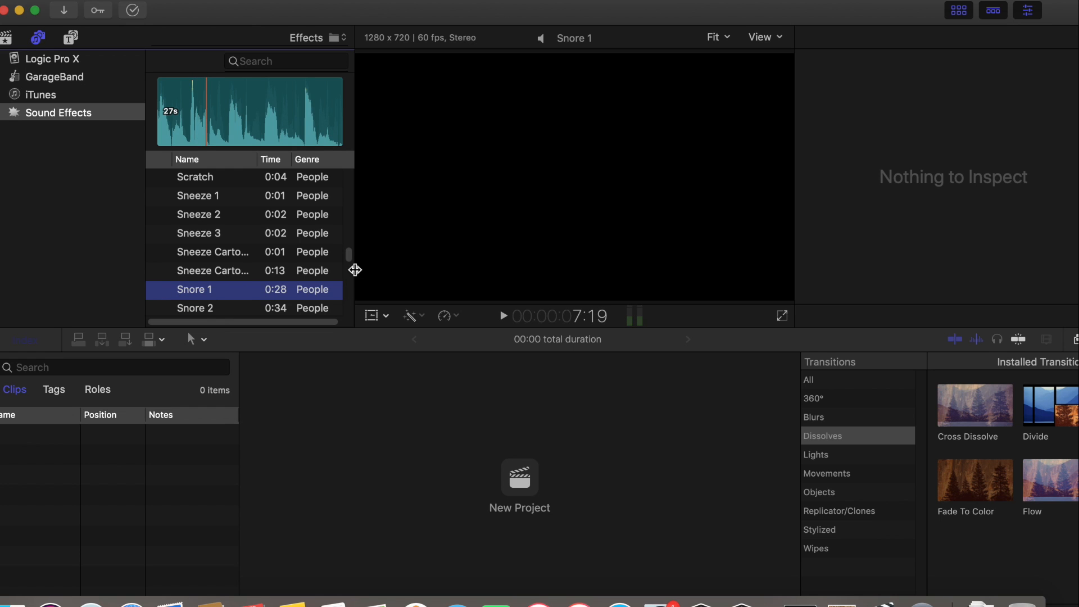
scroll(348, 257, down, 5)
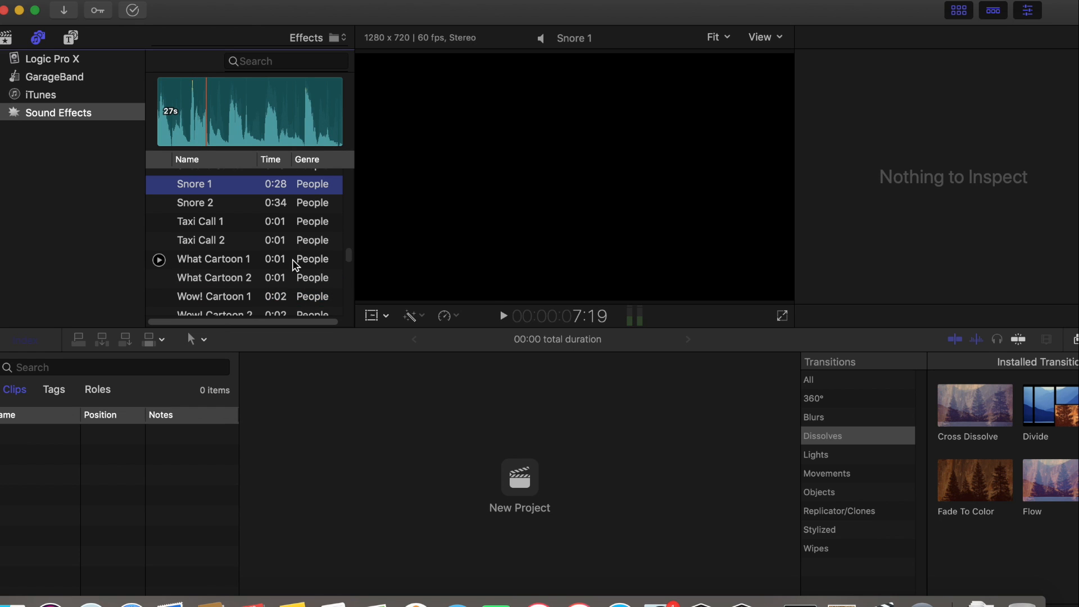
click(159, 260)
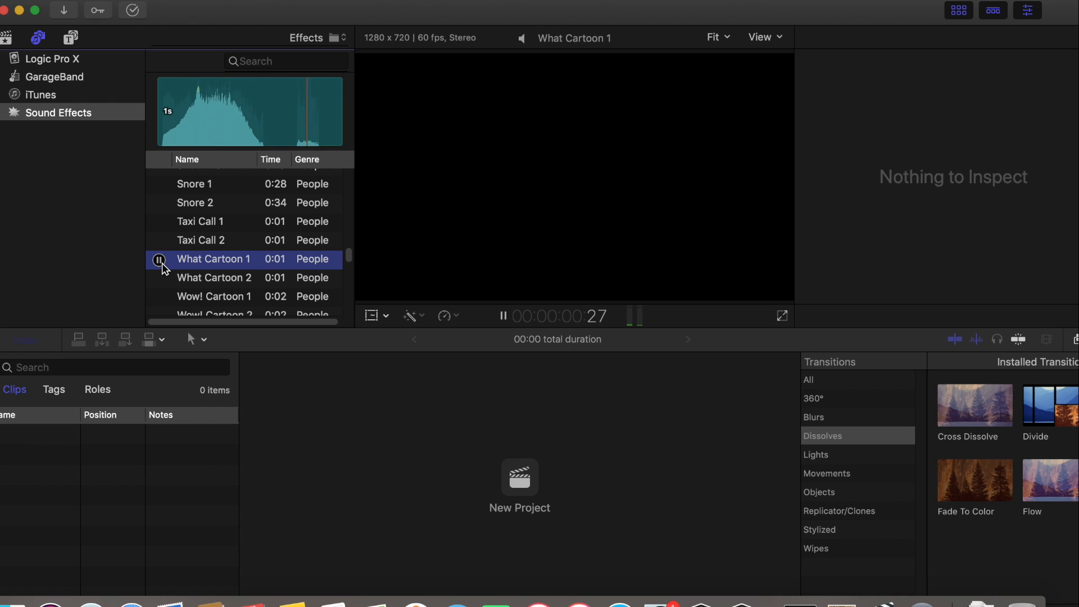
click(160, 298)
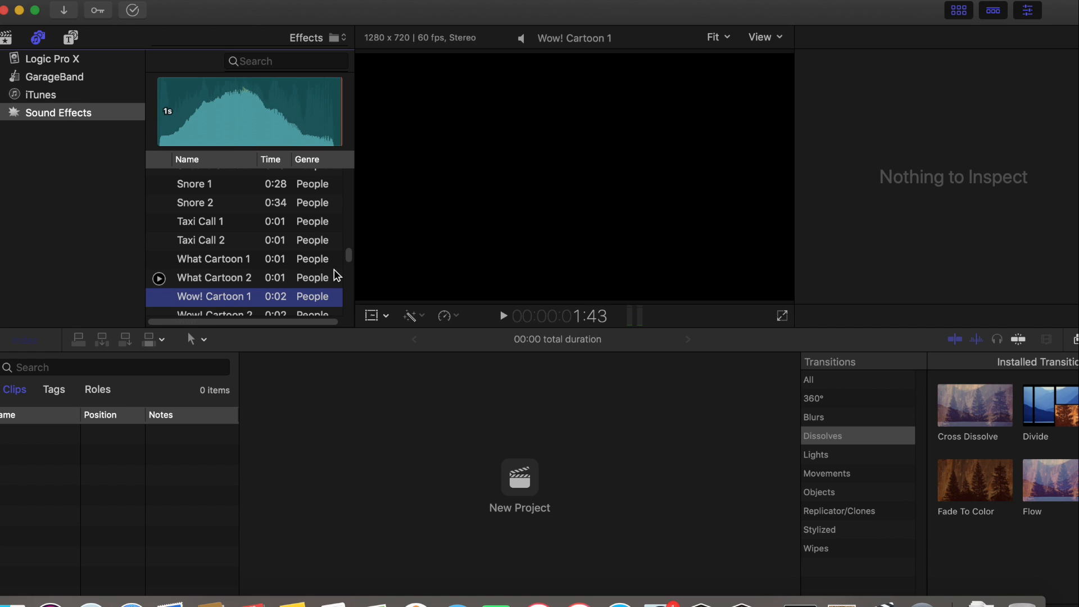
Preview the Football Game Bleachers and Boxing Speed Bag sounds in the sports genre
scroll(349, 264, down, 5)
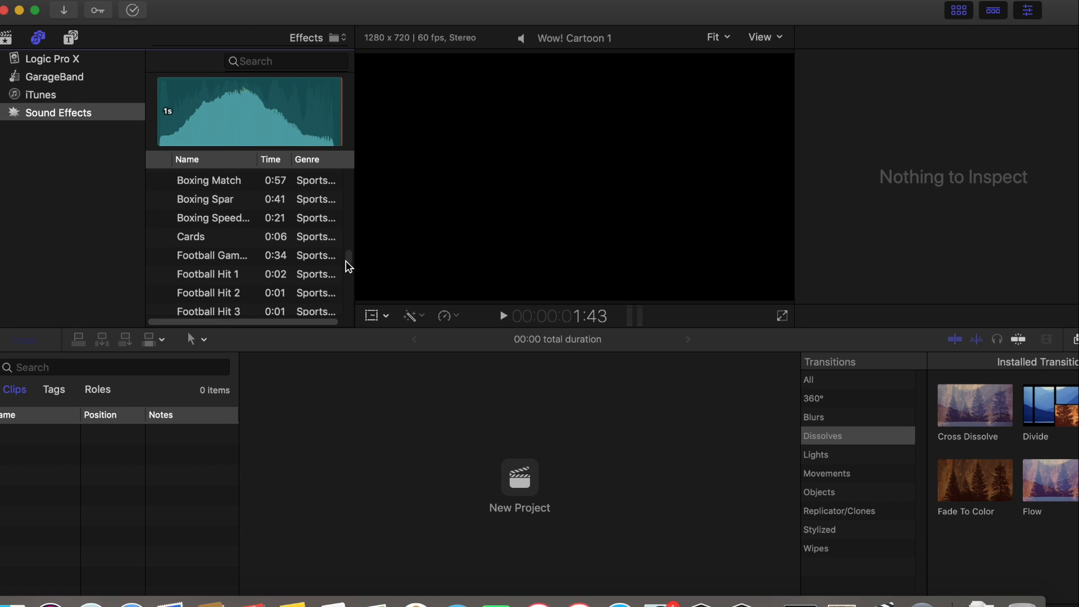
click(162, 261)
click(160, 257)
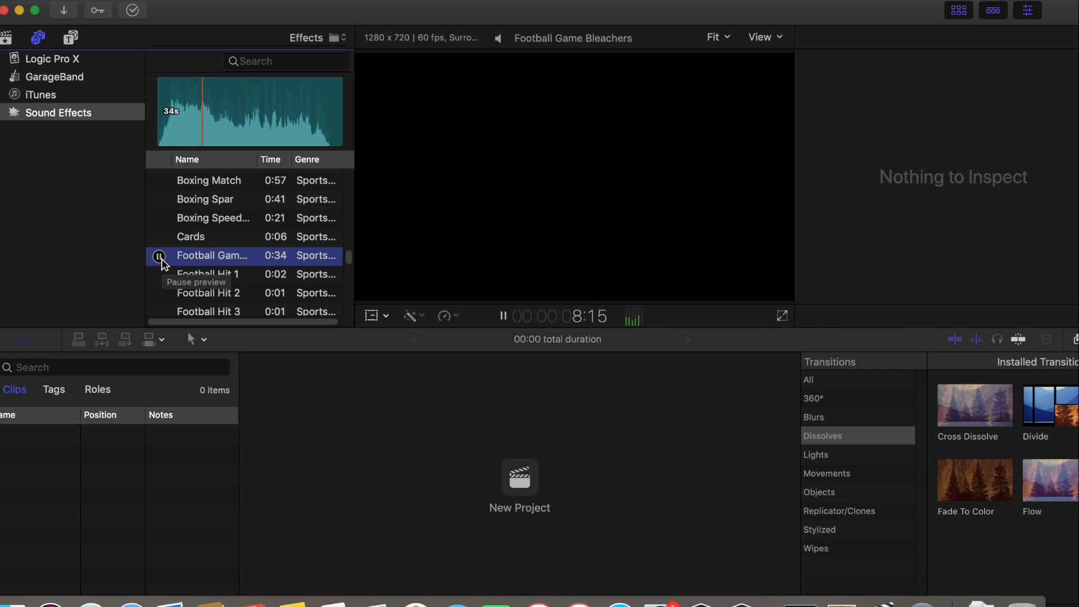
click(159, 256)
click(160, 220)
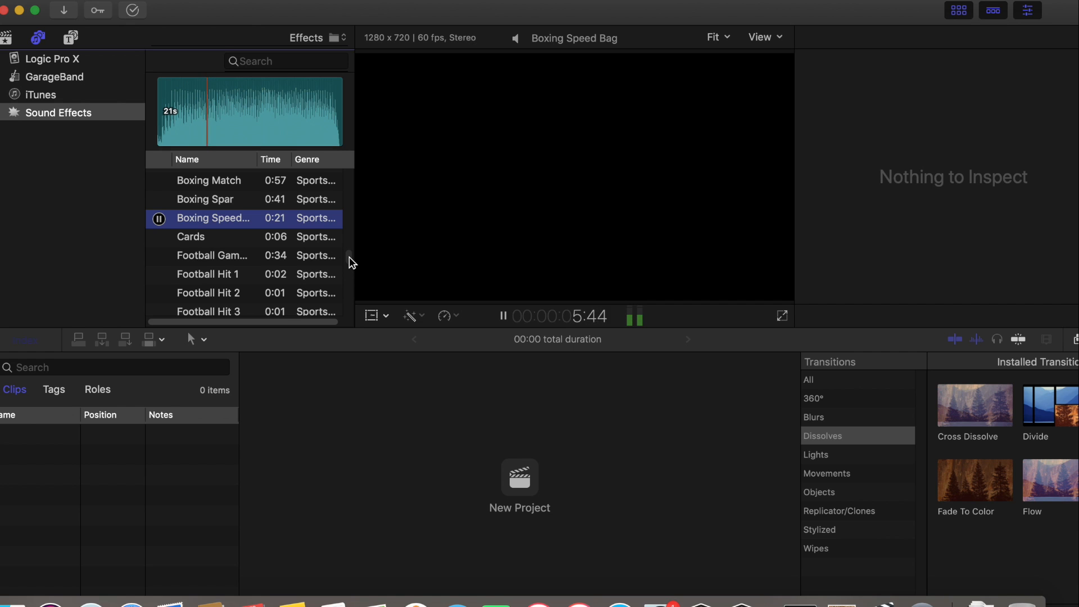
Preview the Soccer Game and Ski 1 sounds in the sports genre
scroll(349, 259, down, 5)
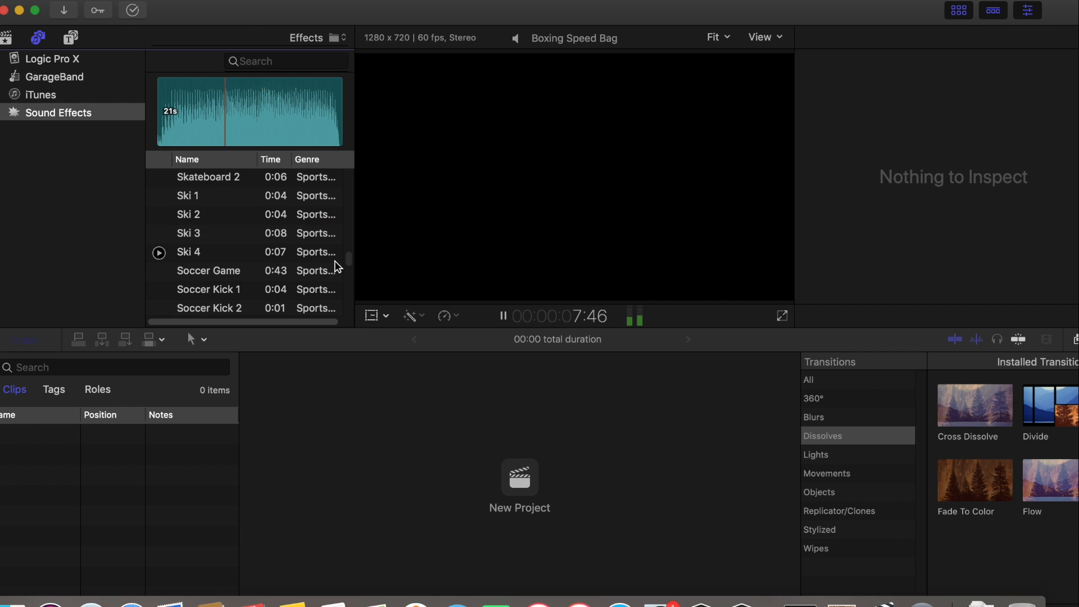
click(160, 272)
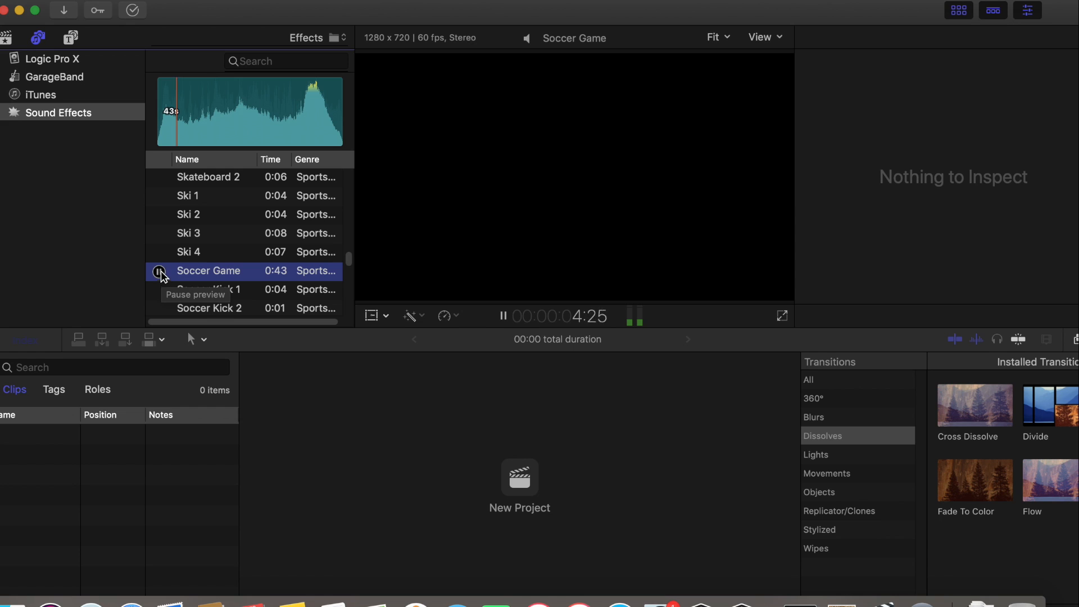
click(160, 197)
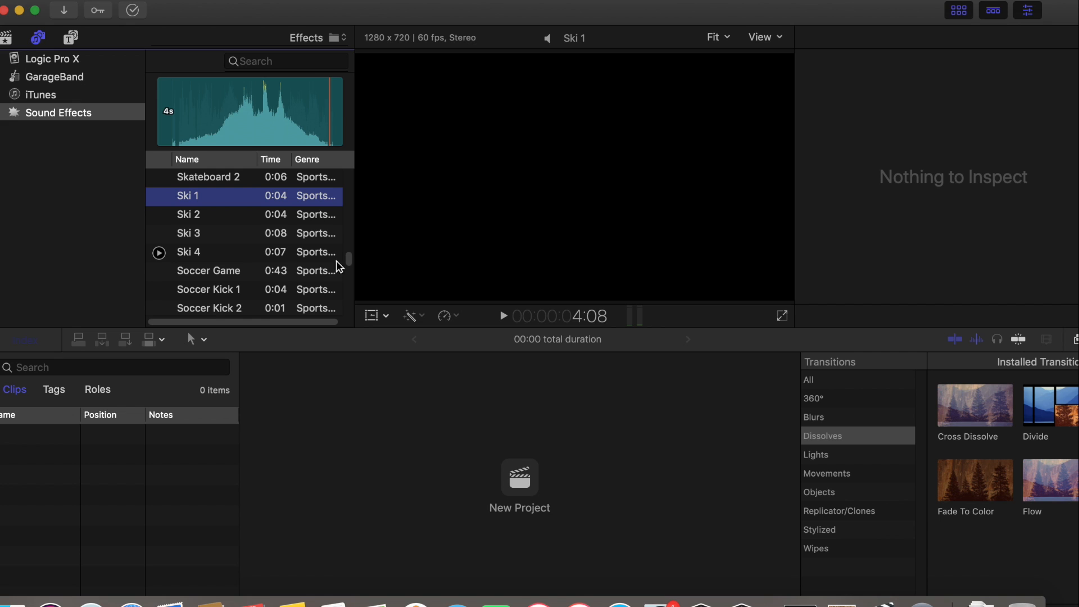
Preview the City 2 and City Fire Engine Sirens 01 ambience sounds, pausing each one partway through
drag(349, 263, 349, 265)
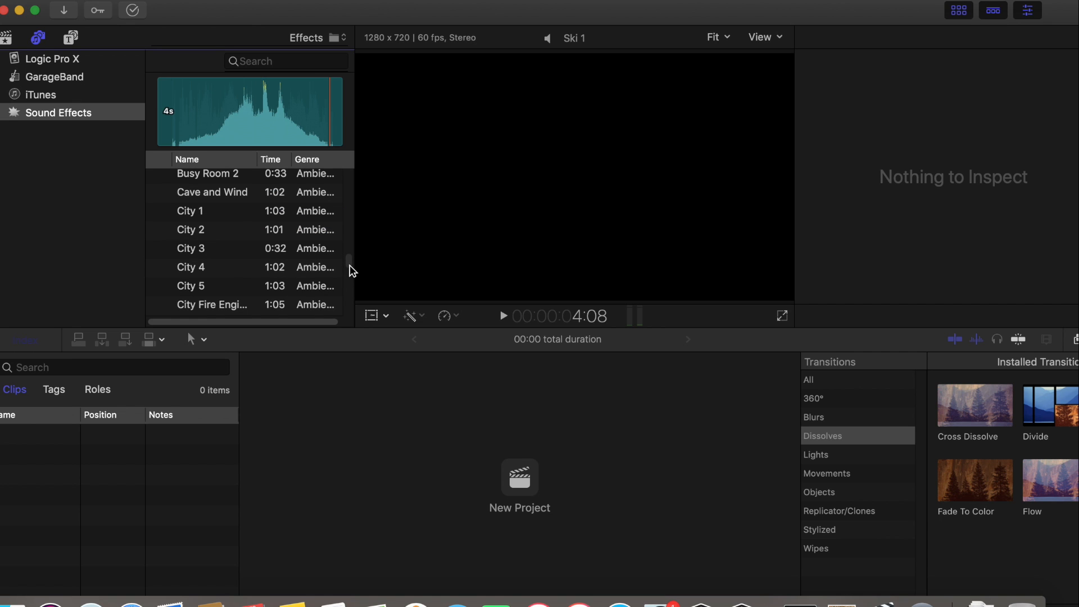
click(159, 231)
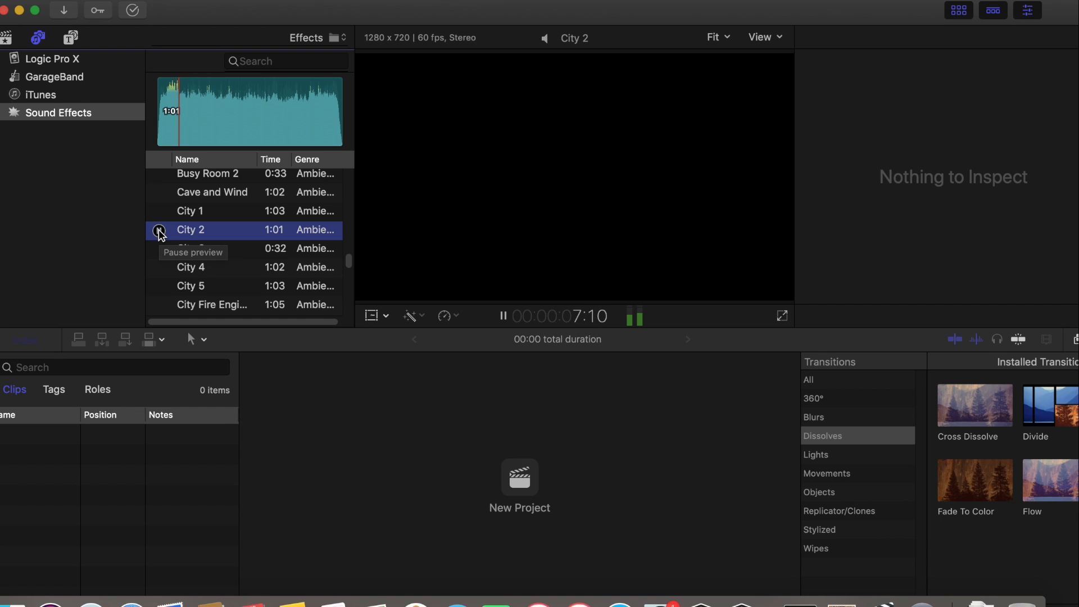
click(159, 231)
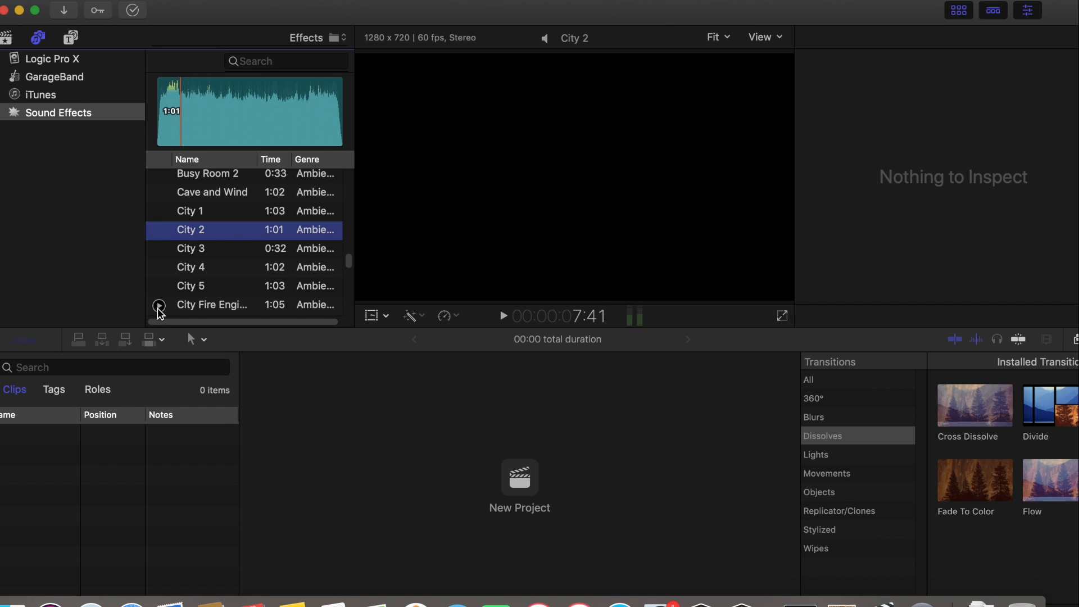
click(159, 305)
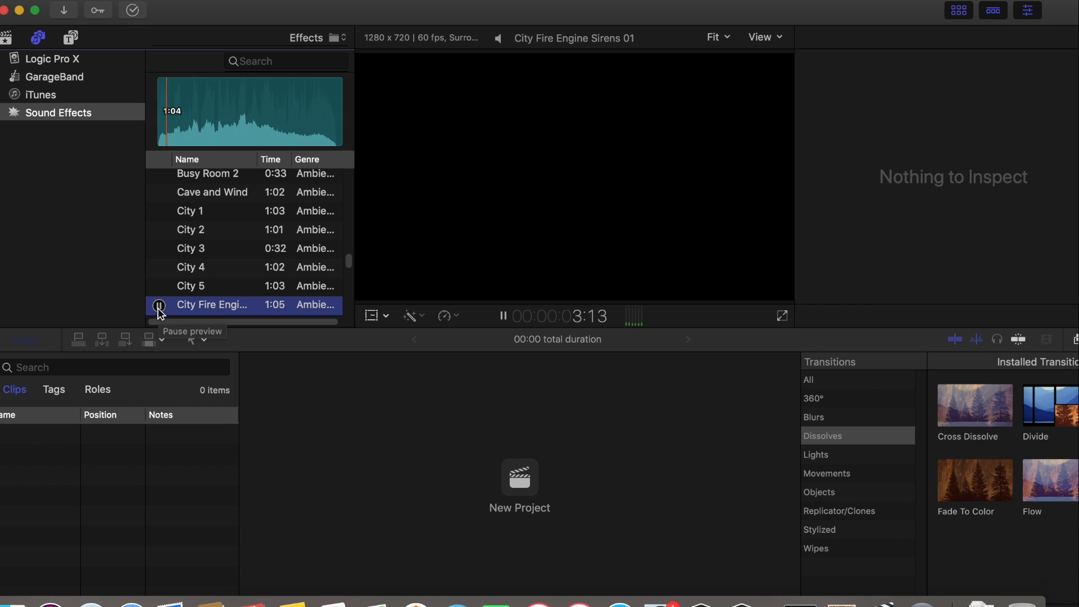
click(159, 306)
Preview the Cave and Wind and the Rain 4 ambience sounds, pausing each one partway through
click(160, 193)
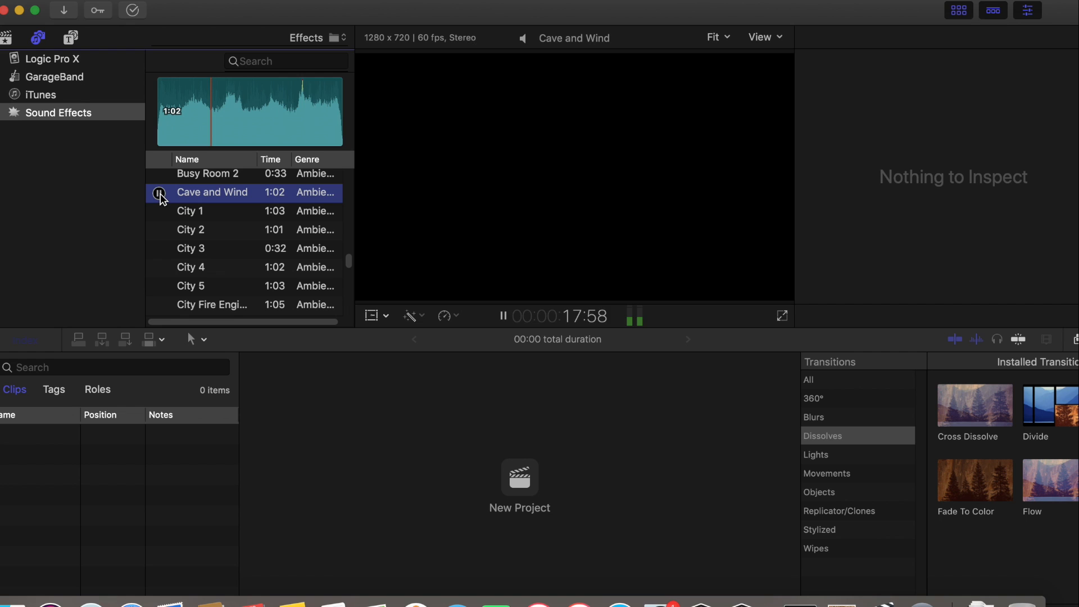
click(160, 193)
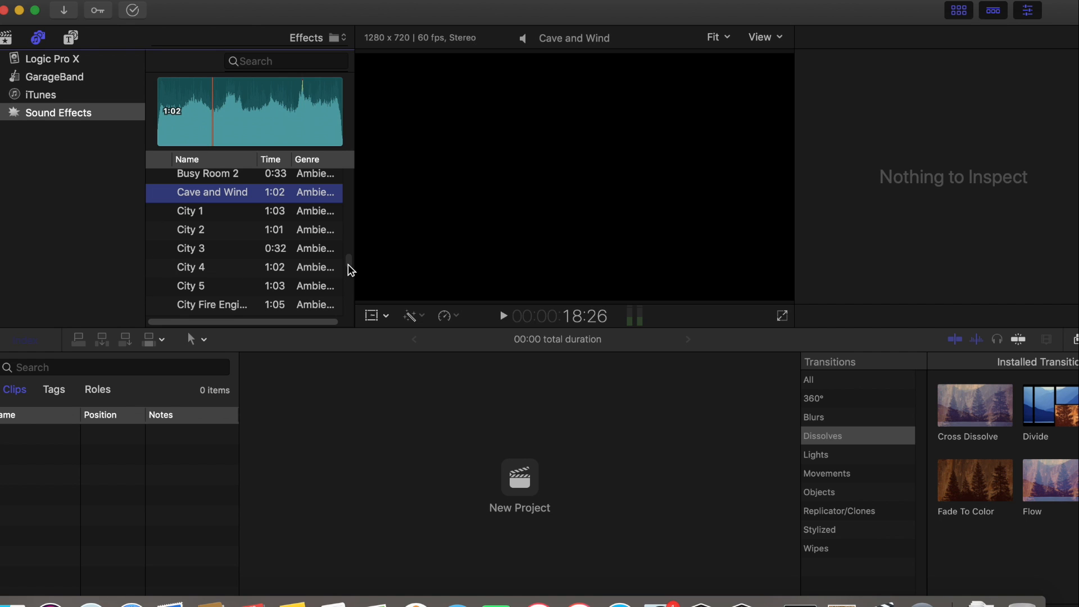
drag(349, 265, 349, 269)
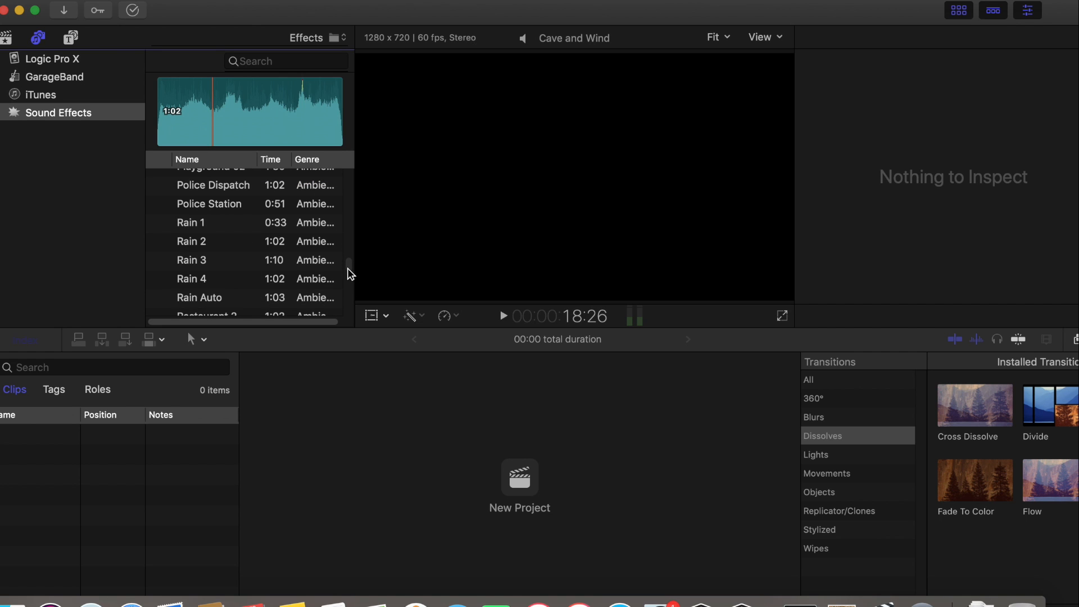
click(160, 280)
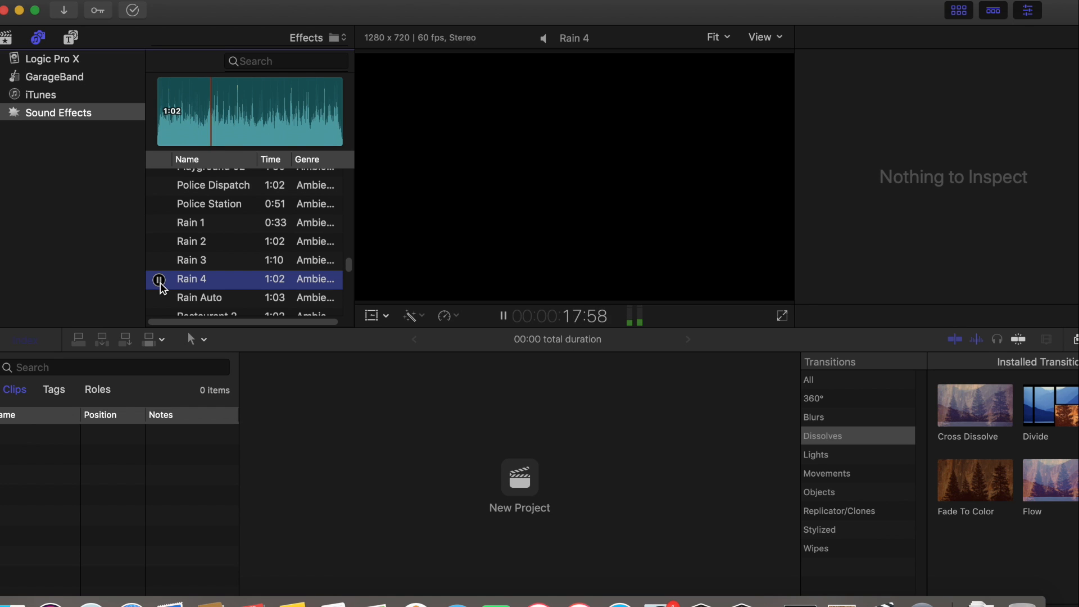
click(161, 285)
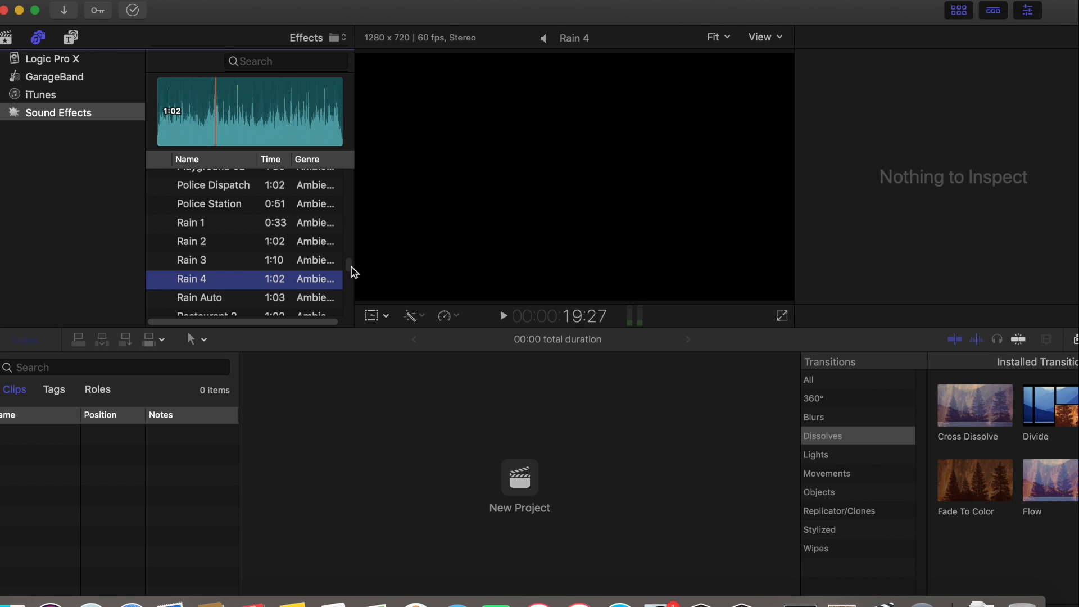
Preview the Thunder and Lightning 3 and Town 1 ambience sounds, pausing each one partway through
scroll(350, 271, down, 10)
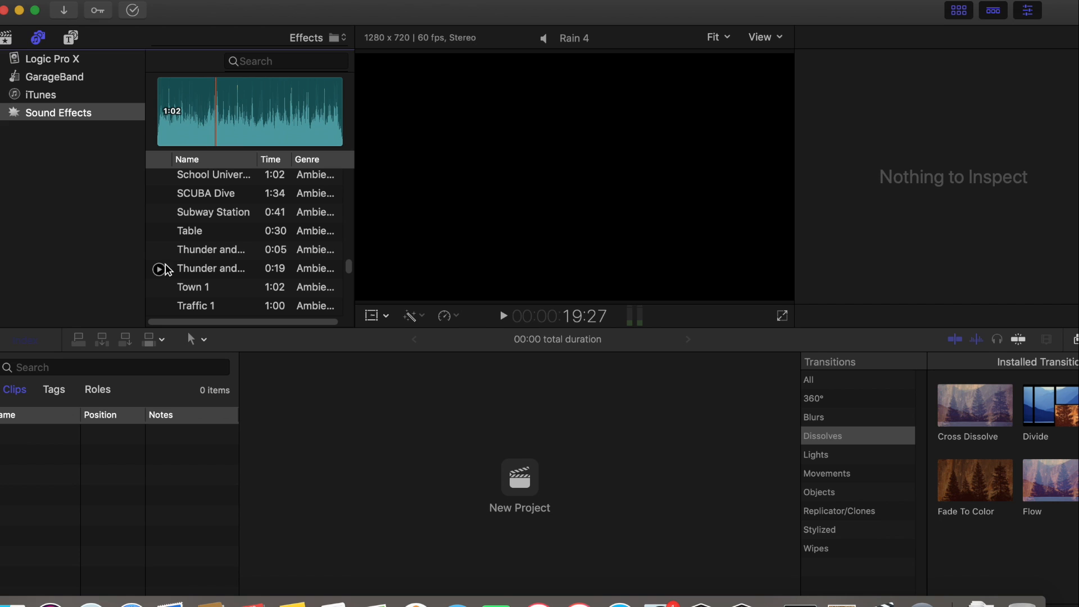
click(159, 269)
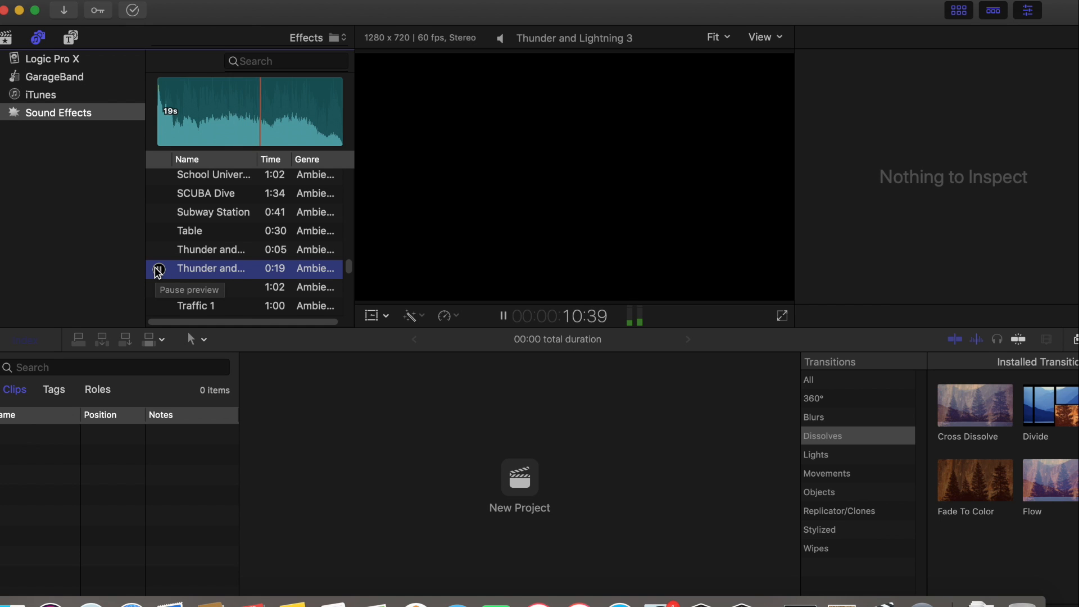
click(159, 271)
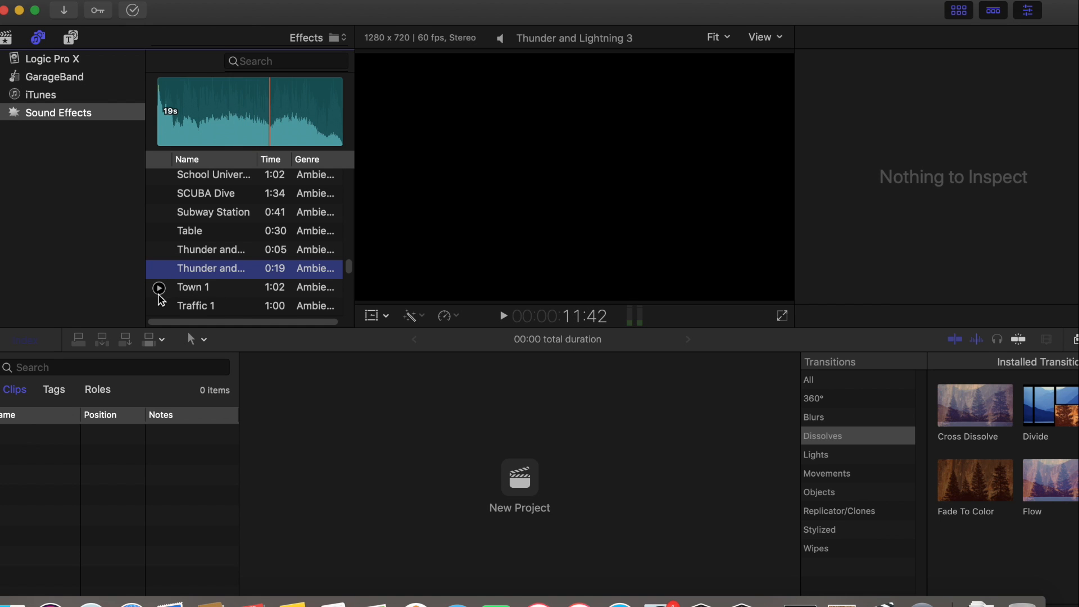
click(159, 294)
click(159, 290)
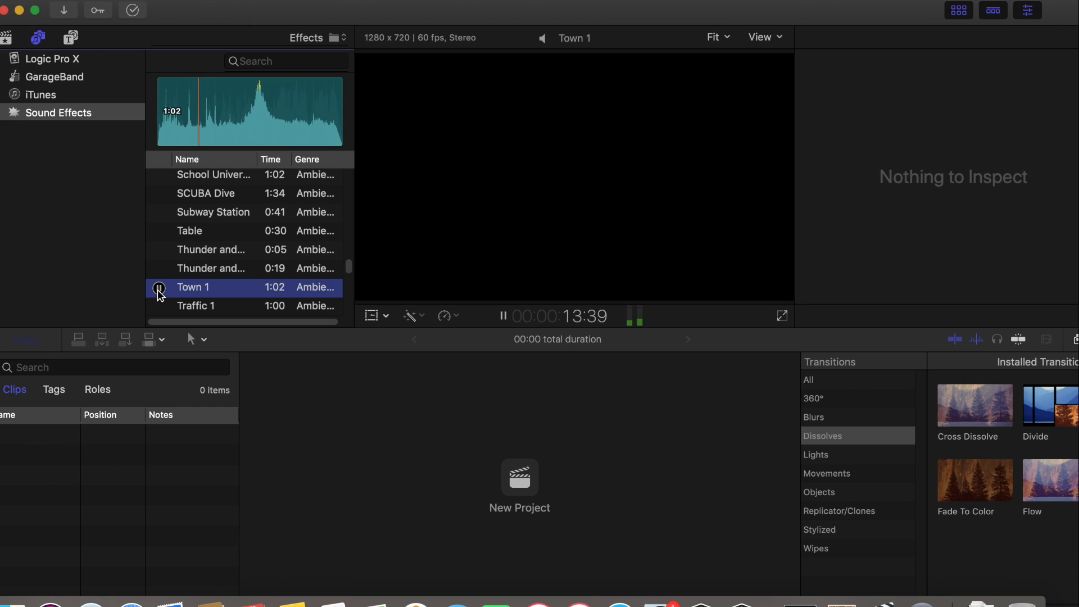
click(159, 289)
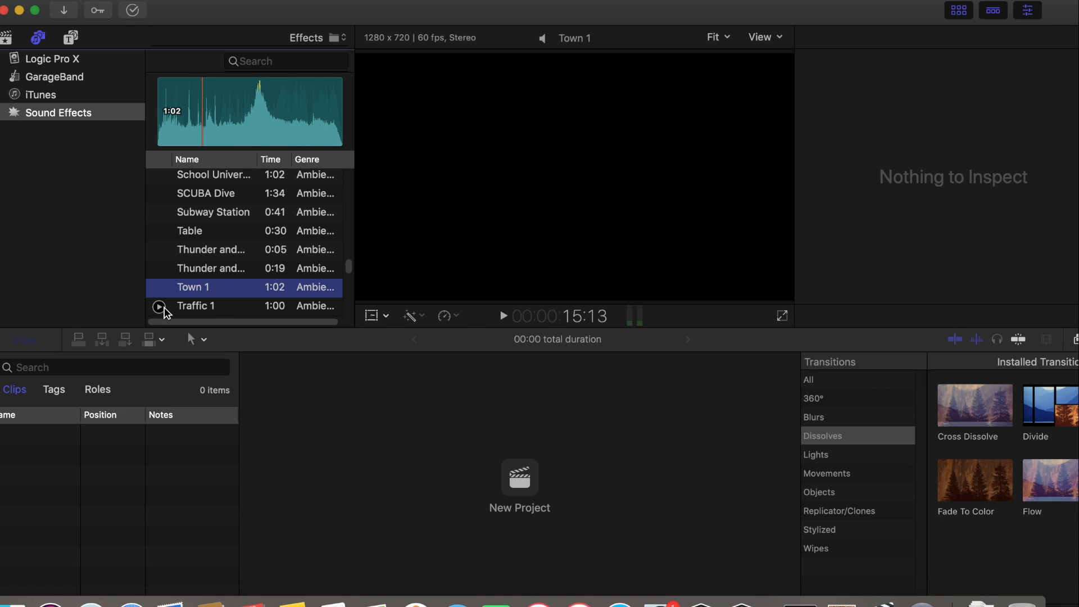
Preview the Traffic 1 ambience sound and pause it partway through
click(160, 309)
click(159, 307)
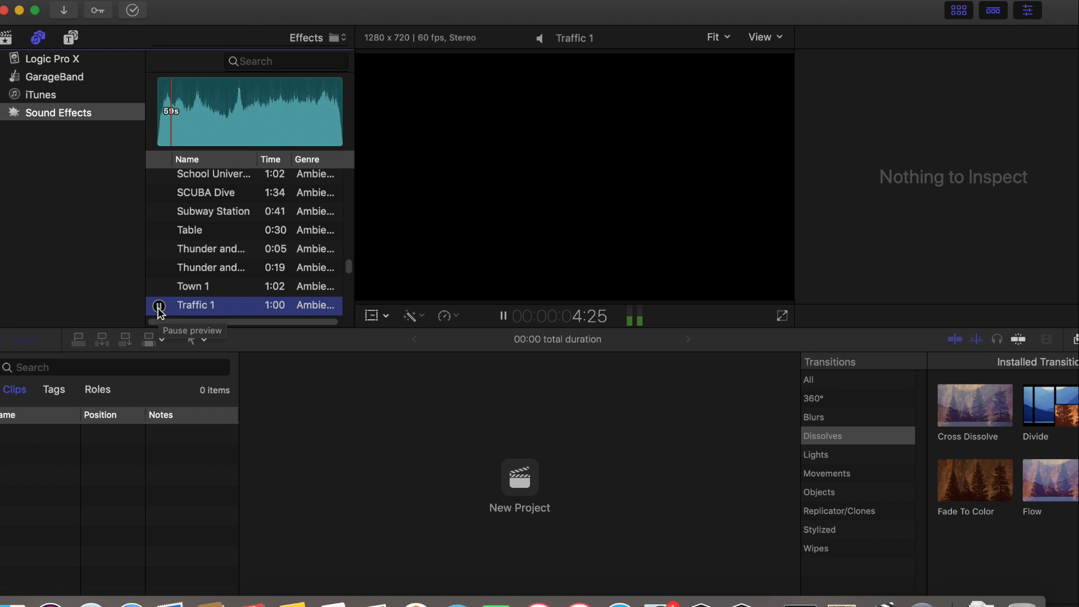
click(159, 306)
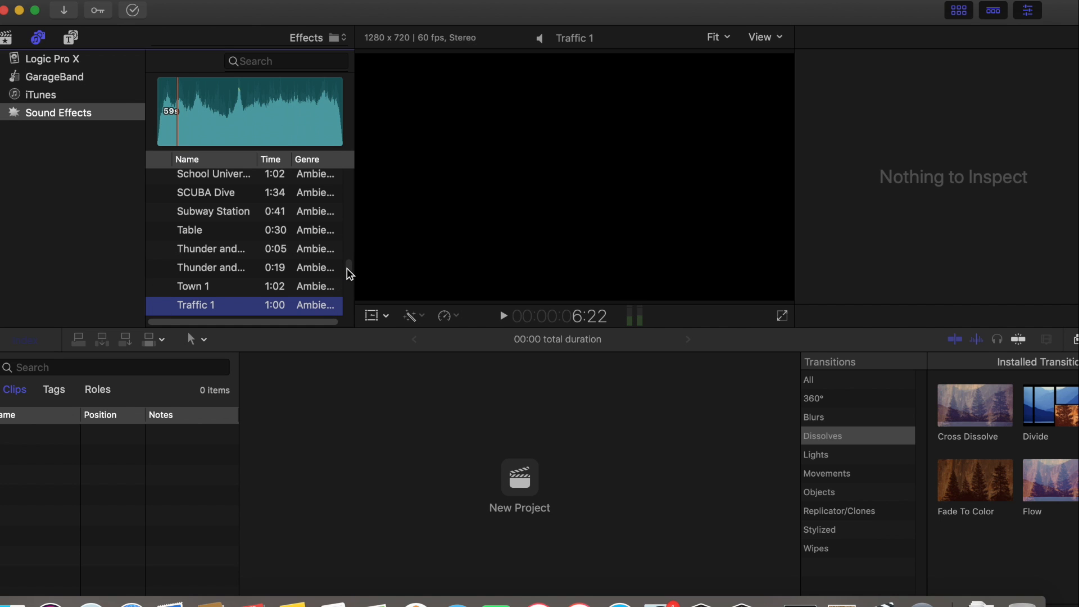
Preview the Wind 1 and Water Stream River 01 ambience sounds, pausing each one partway through
scroll(348, 271, down, 5)
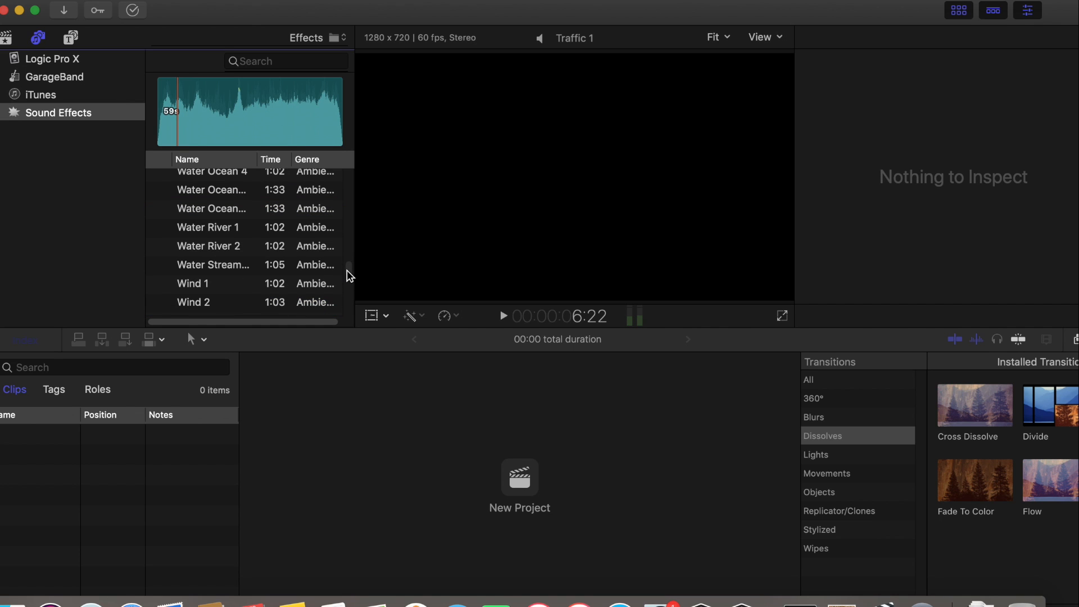
click(159, 284)
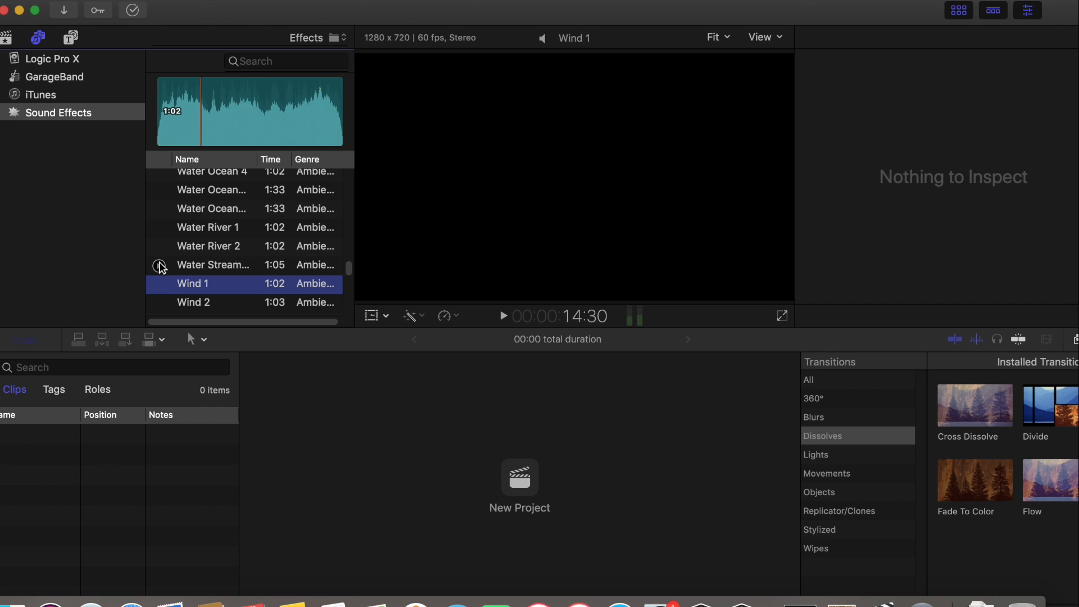
click(159, 266)
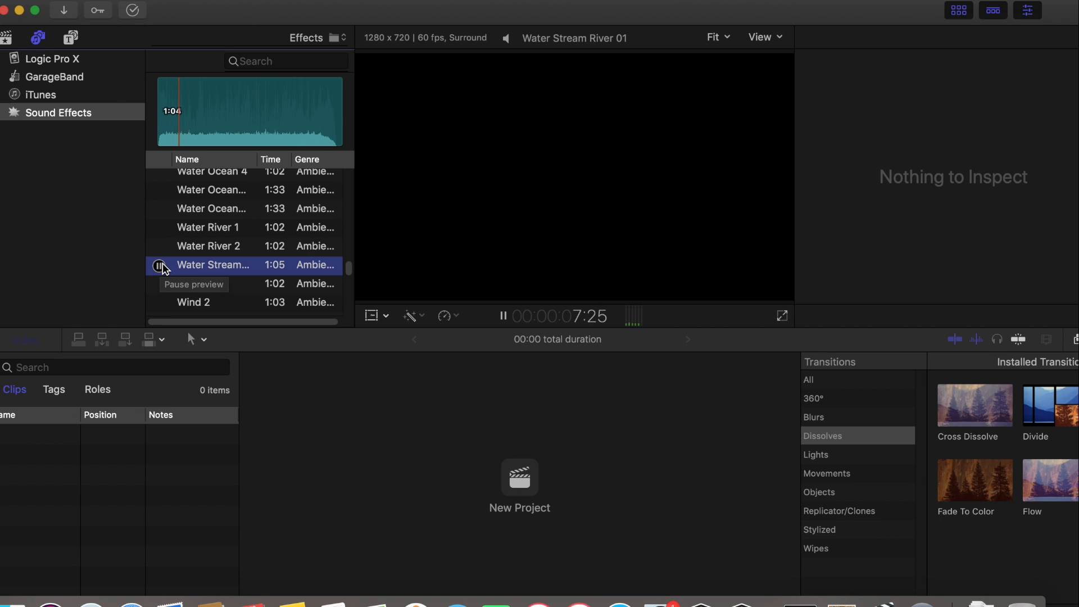
click(159, 266)
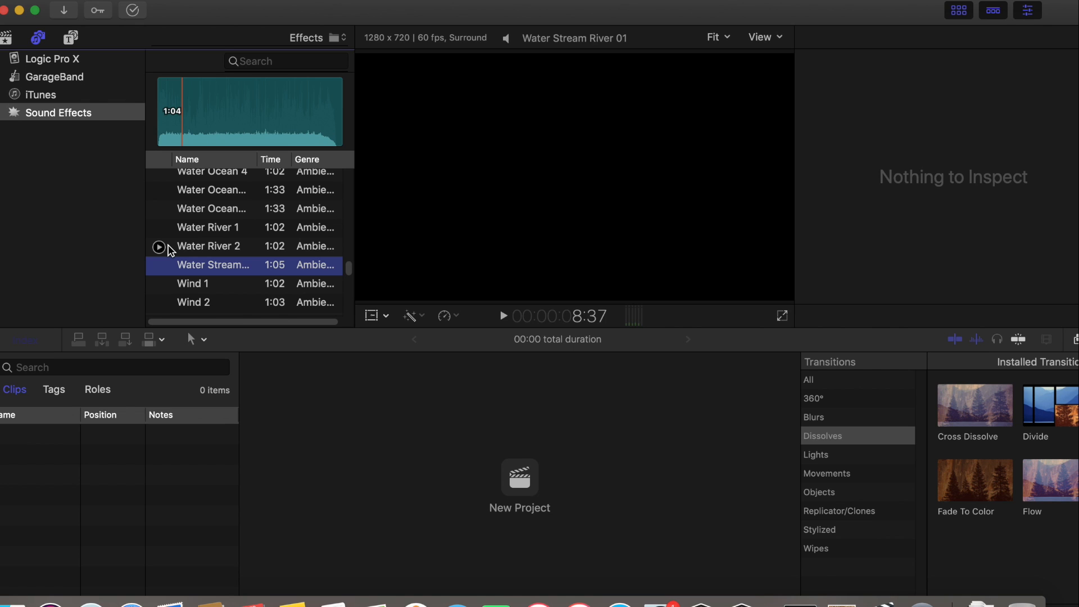
Preview the Wind 1 and Wind 2 ambience sounds
click(159, 285)
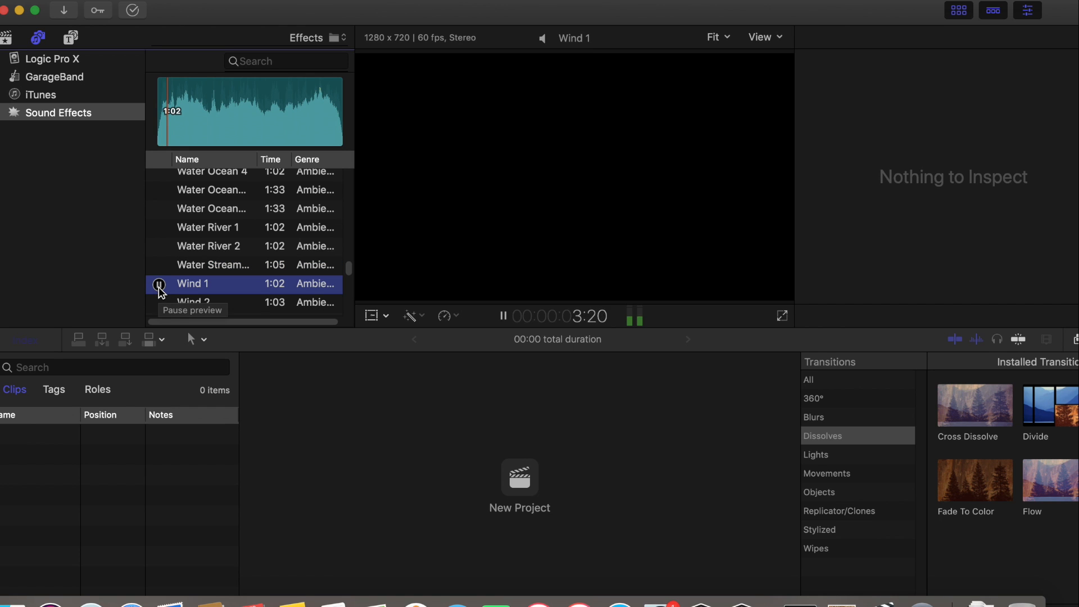
click(159, 304)
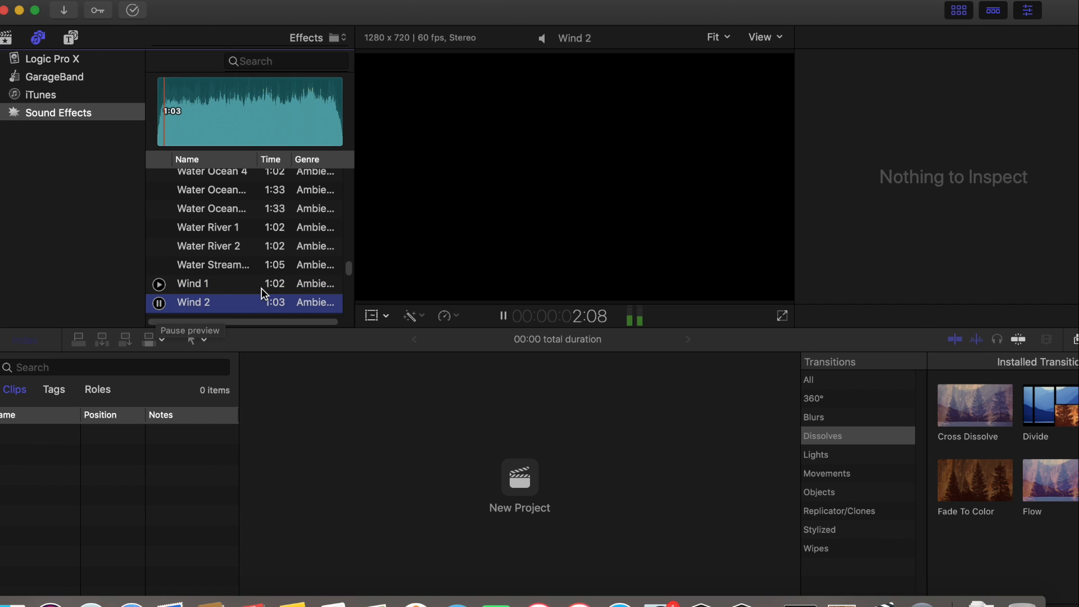
Preview the Electric Screwdriver FX 01 and Electrical Noise 2 sounds, pausing each one partway through
click(348, 275)
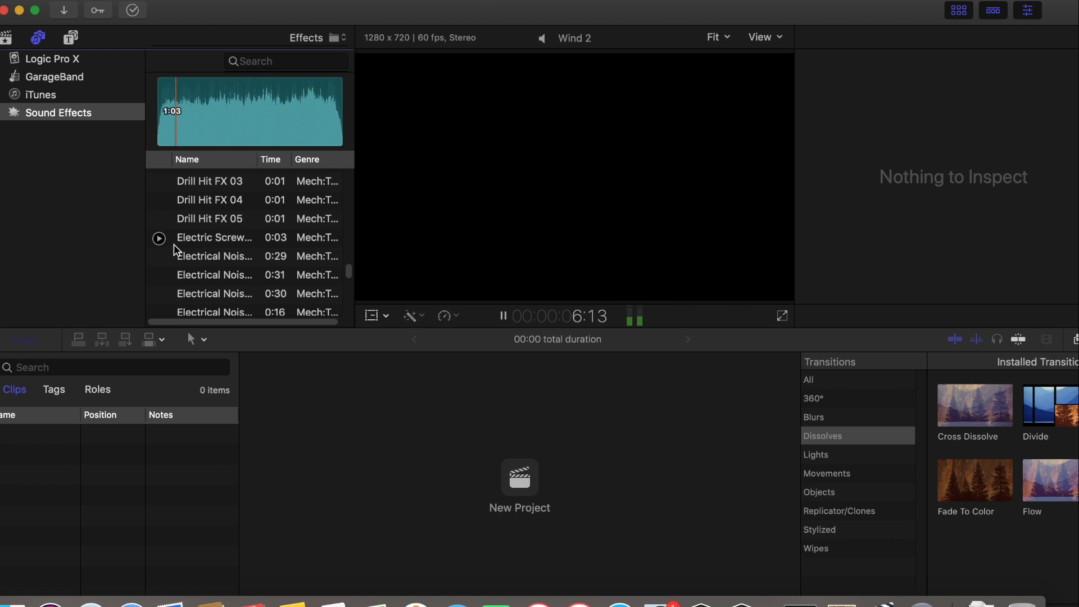
click(159, 241)
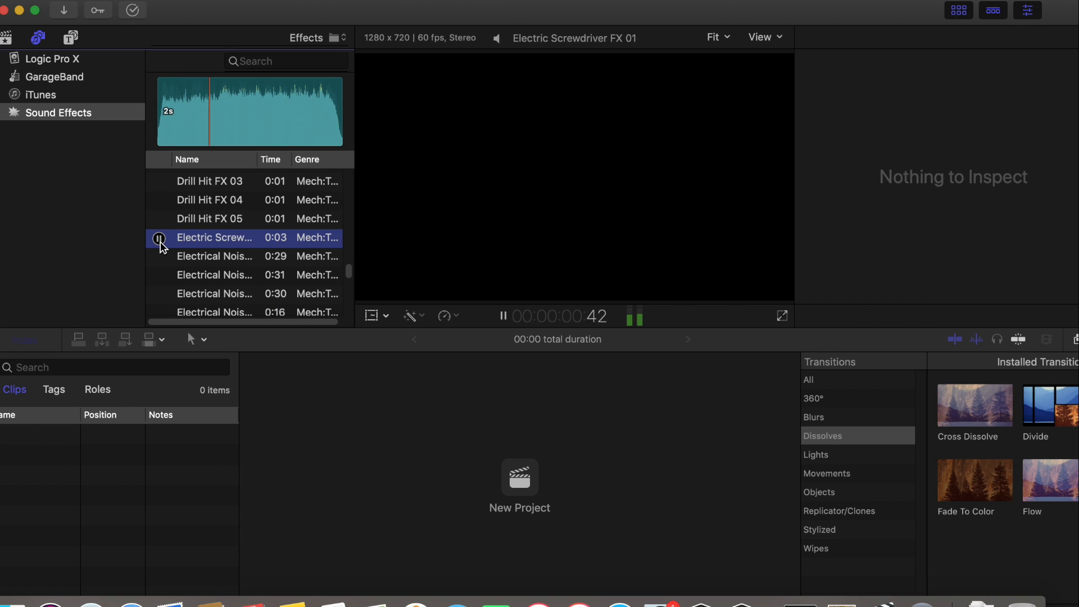
click(160, 239)
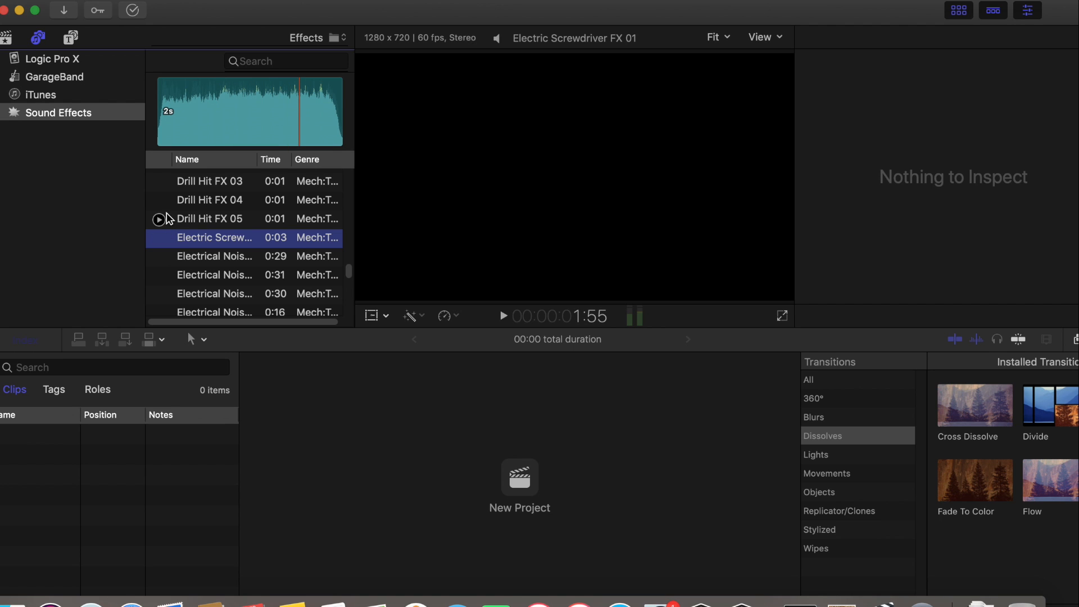
click(159, 275)
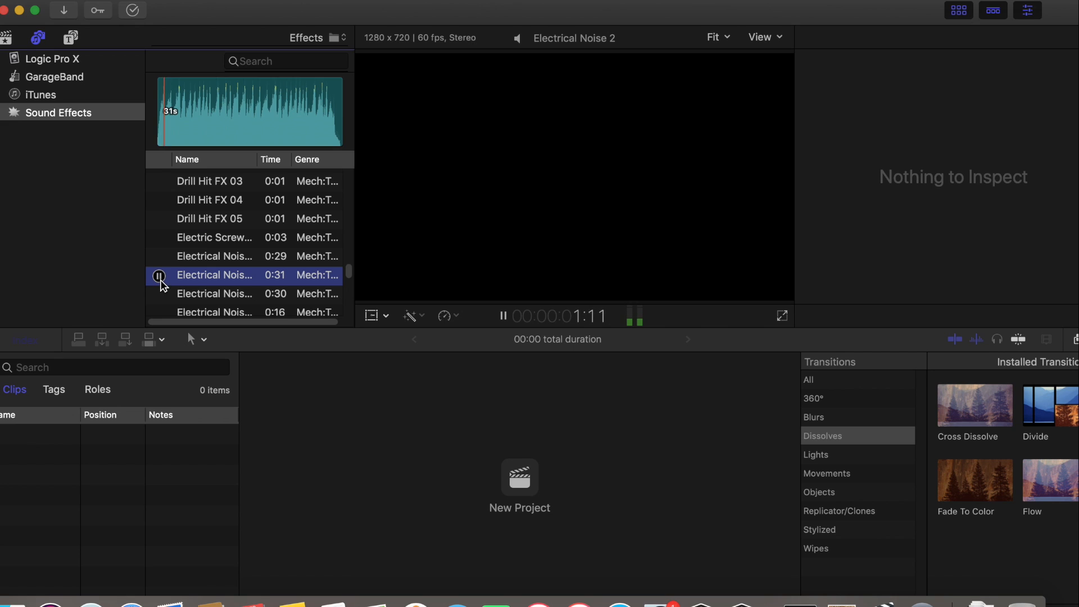
click(159, 276)
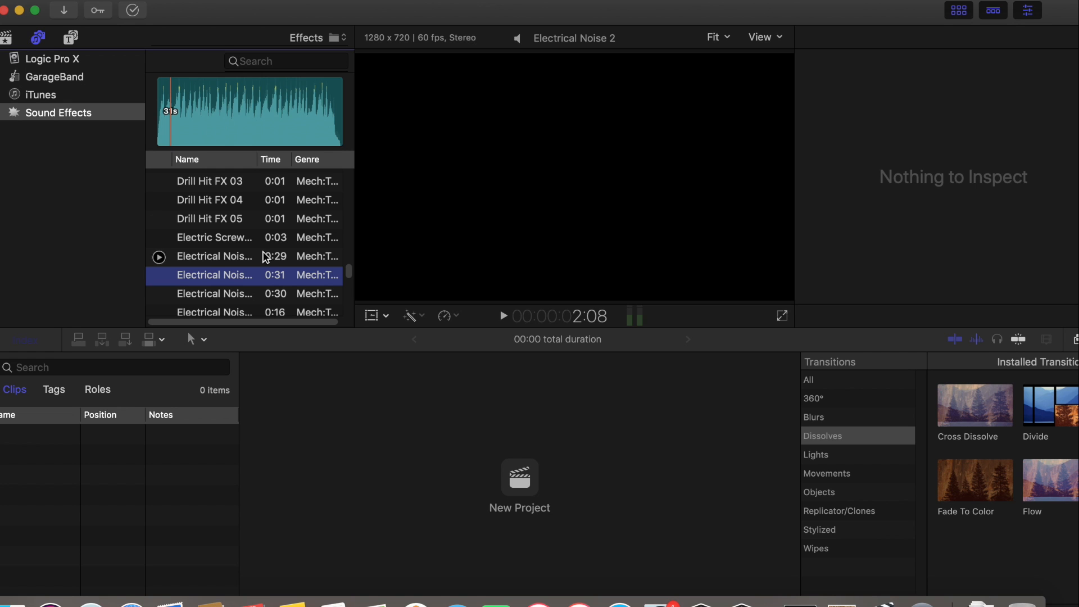
Return to the media libraries and import Genesis 1 sound FCT.m4a from Finder into the 1-23-20 event
click(7, 38)
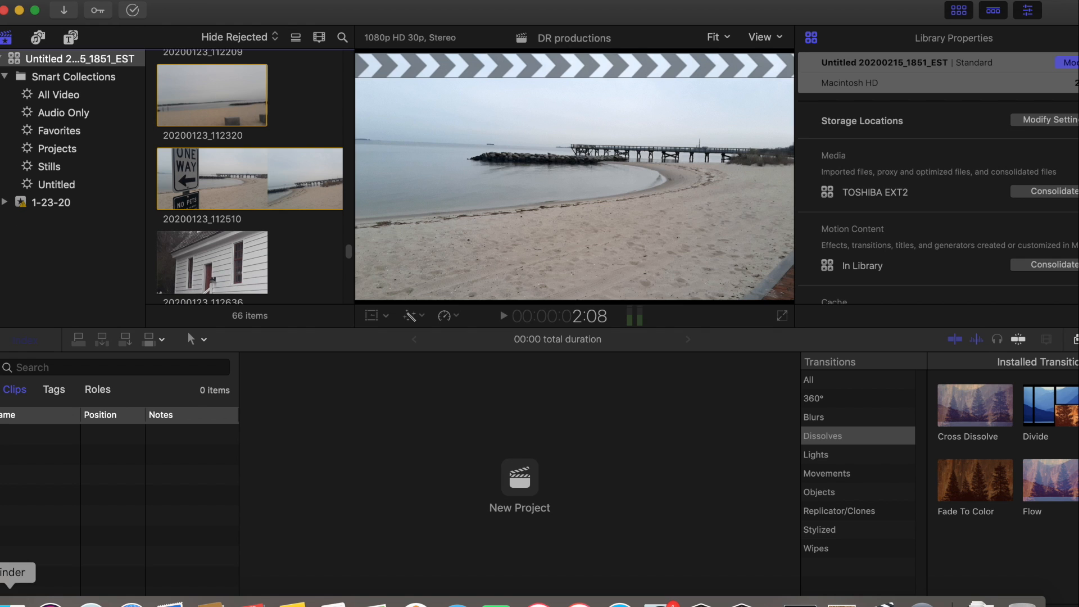
click(11, 602)
drag(298, 56, 609, 63)
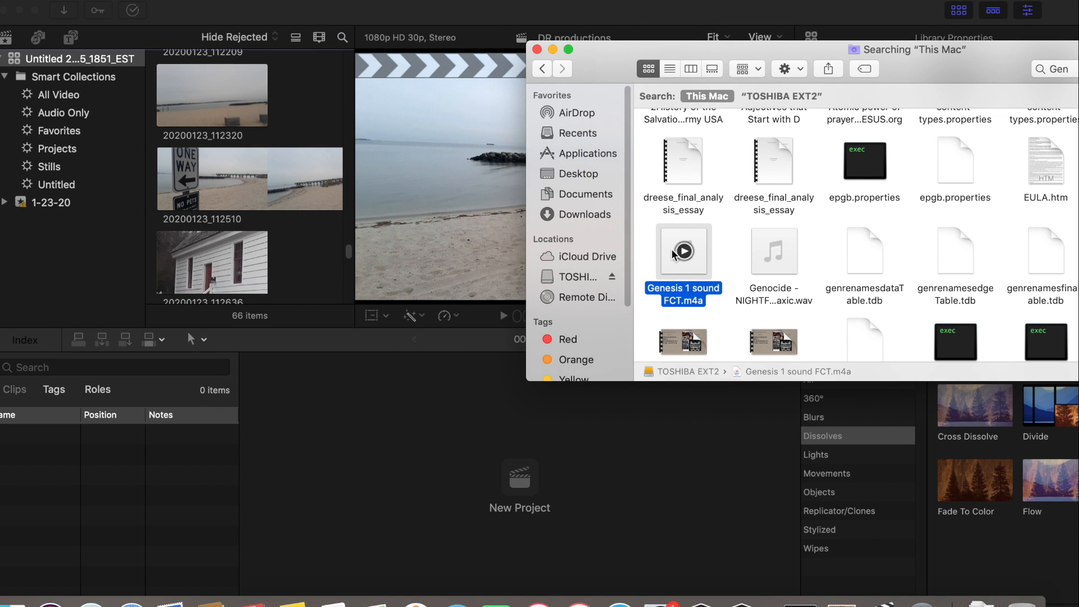
drag(677, 253, 253, 214)
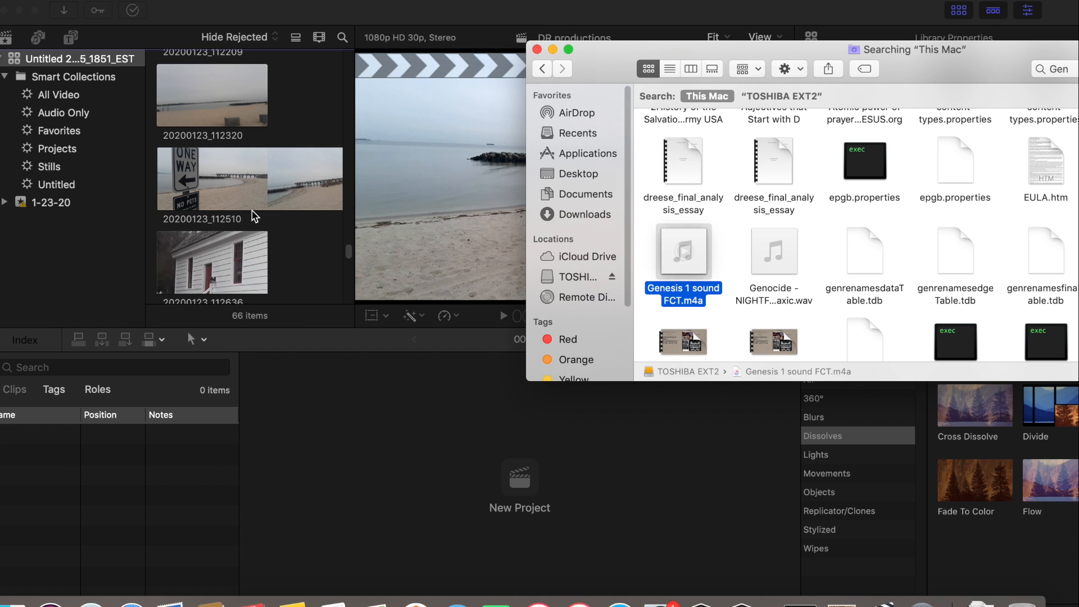
drag(675, 251, 46, 202)
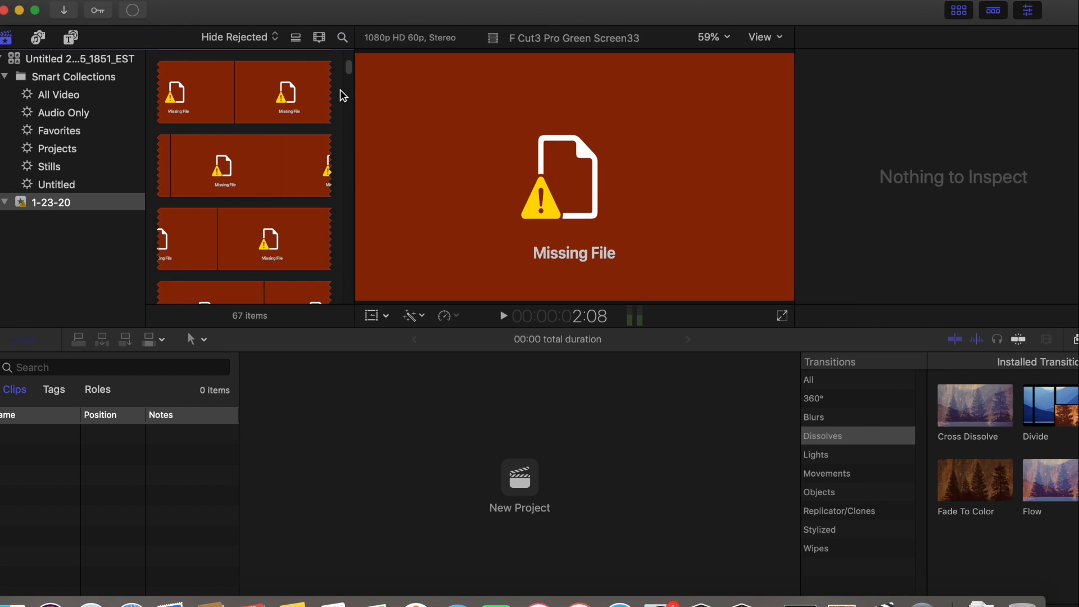
Look through the clips in the 1-23-20 event to locate the imported Genesis 1 sound FCT audio
scroll(337, 163, down, 10)
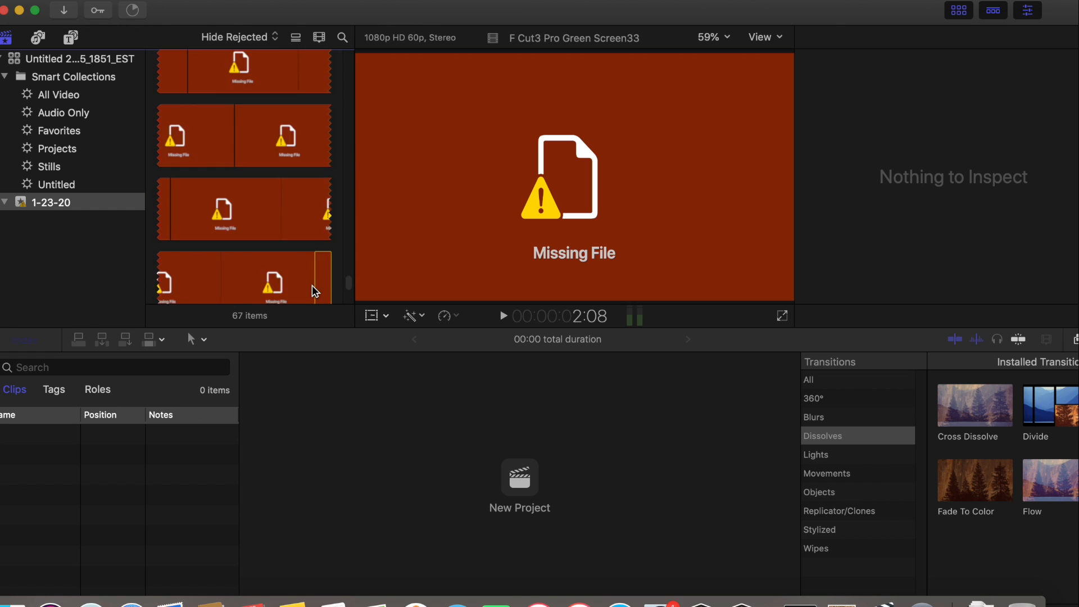
scroll(313, 284, up, 10)
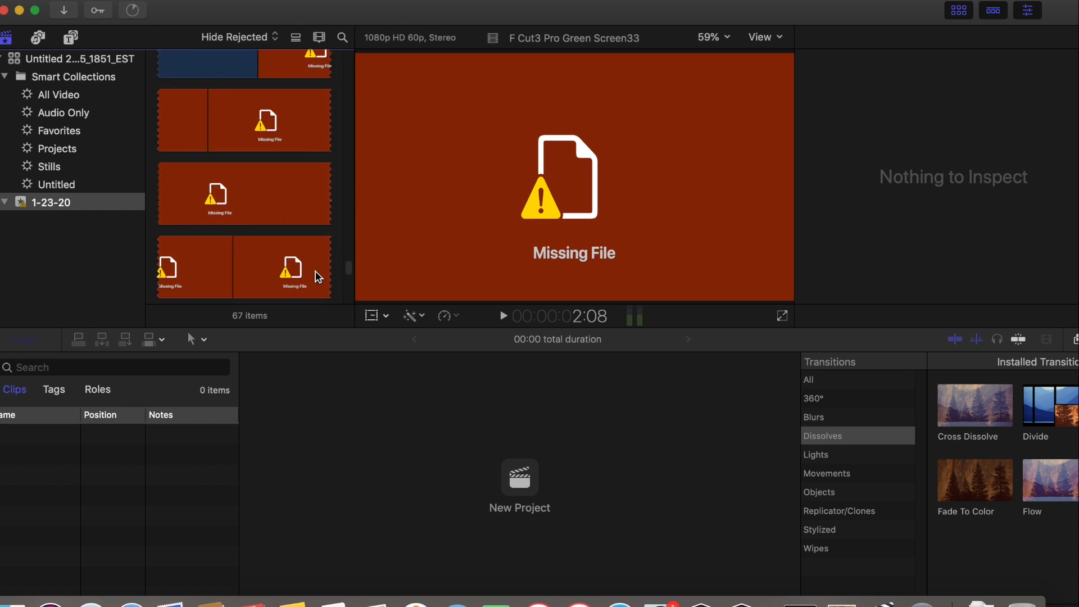
scroll(318, 264, up, 5)
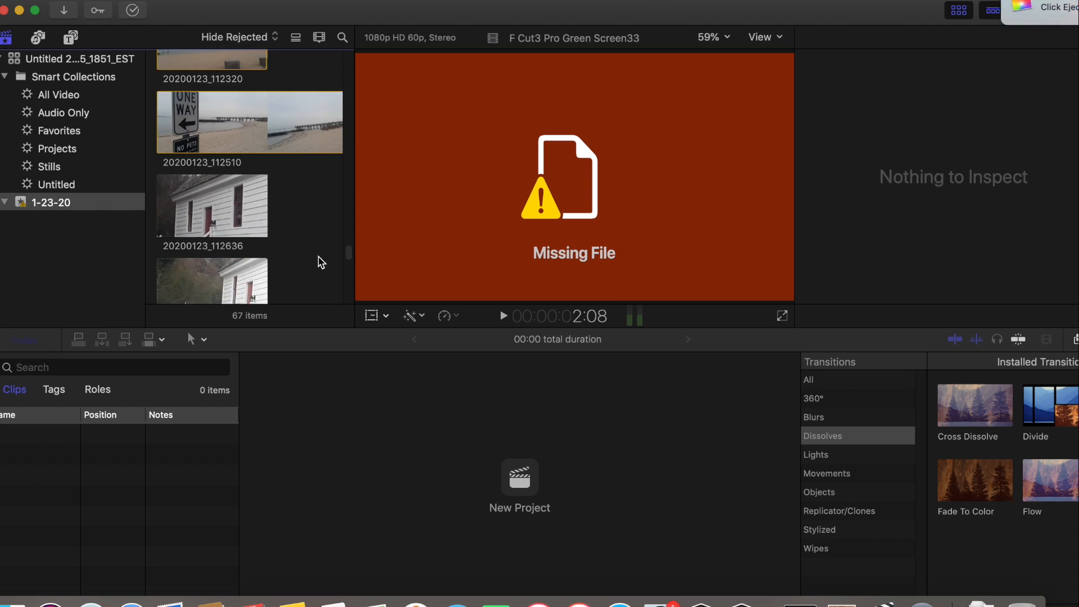
scroll(322, 259, up, 3)
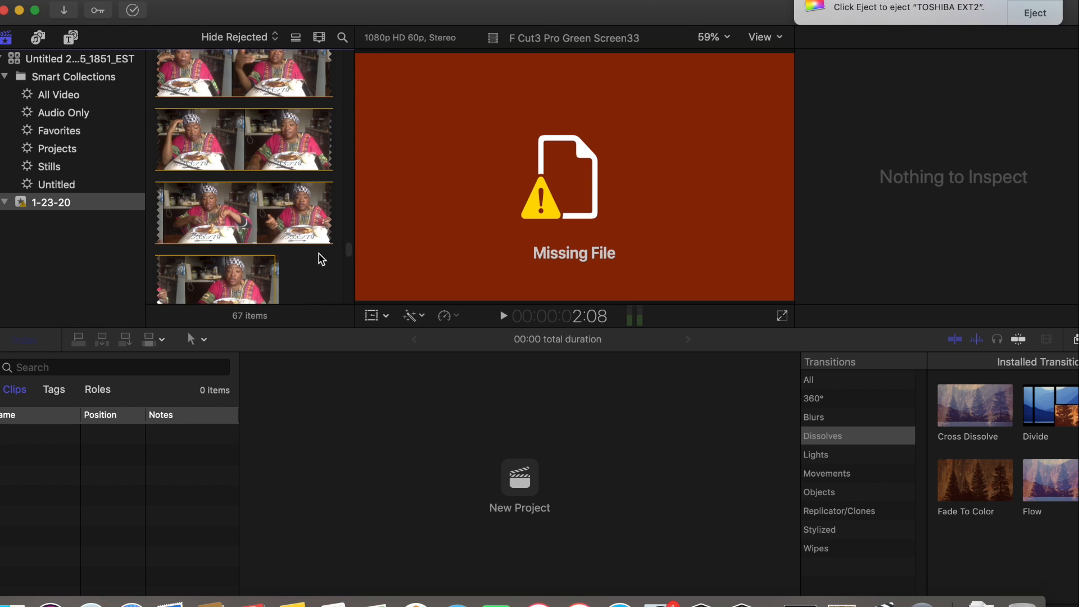
scroll(321, 259, up, 5)
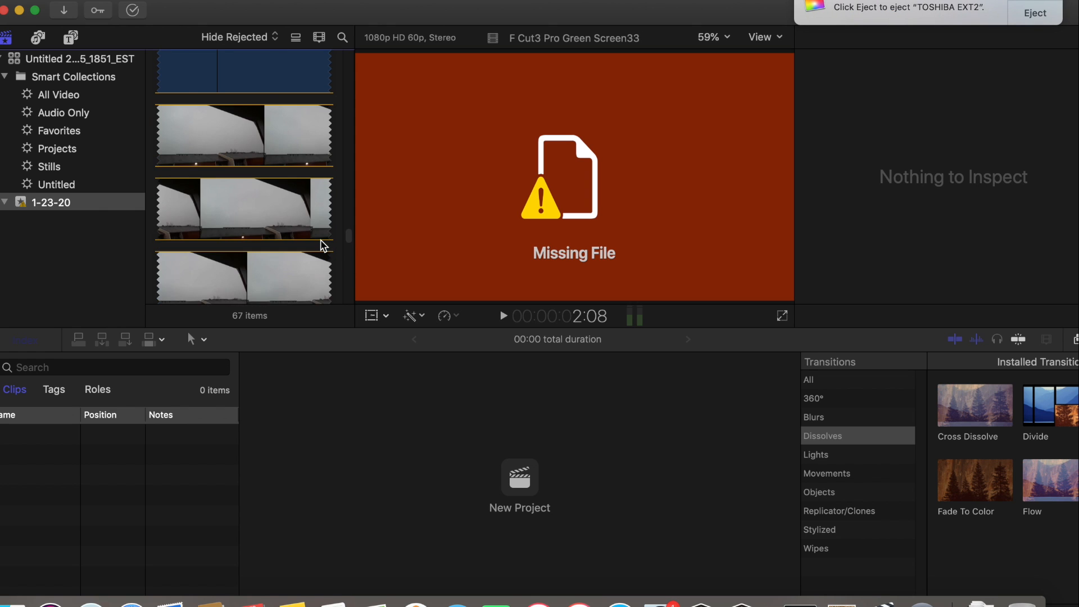
scroll(332, 224, up, 8)
drag(346, 180, 329, 137)
scroll(330, 140, down, 10)
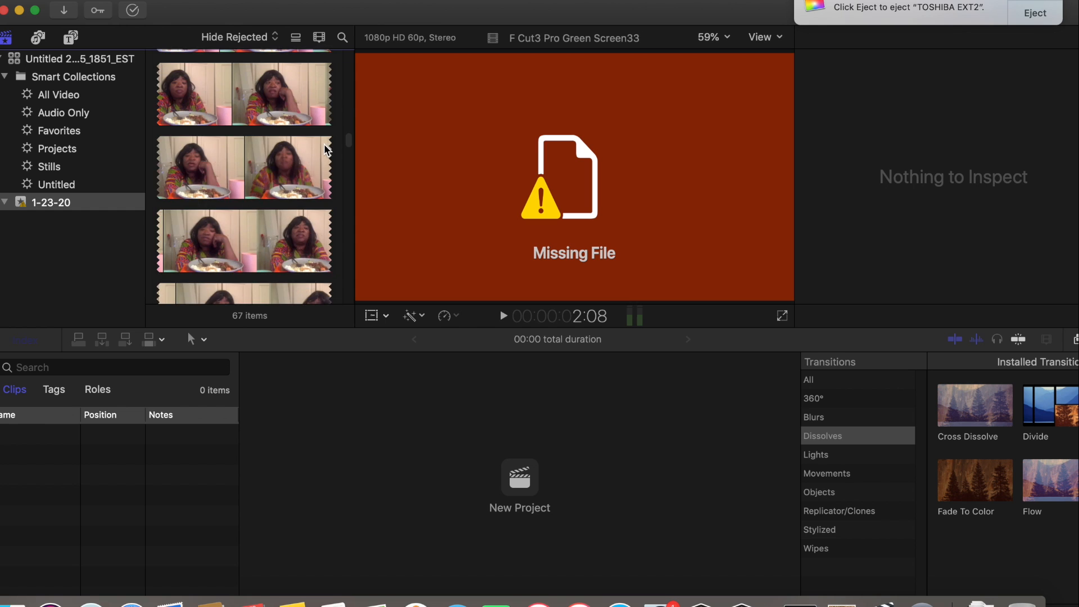
scroll(325, 146, down, 8)
scroll(323, 162, down, 10)
scroll(319, 184, down, 8)
scroll(321, 215, down, 10)
scroll(318, 246, down, 15)
scroll(315, 265, down, 15)
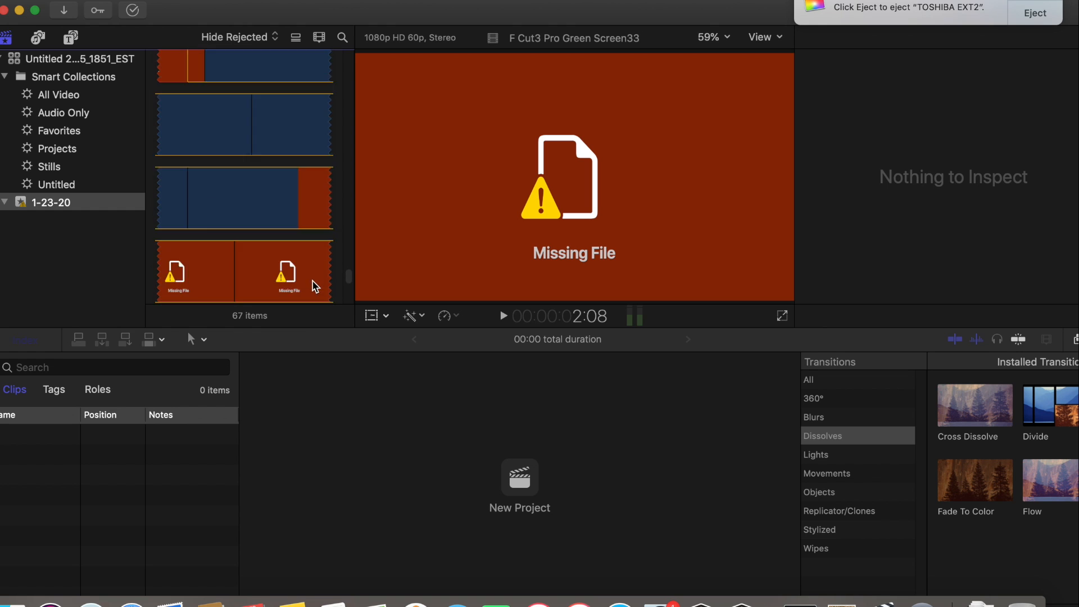
scroll(314, 292, down, 15)
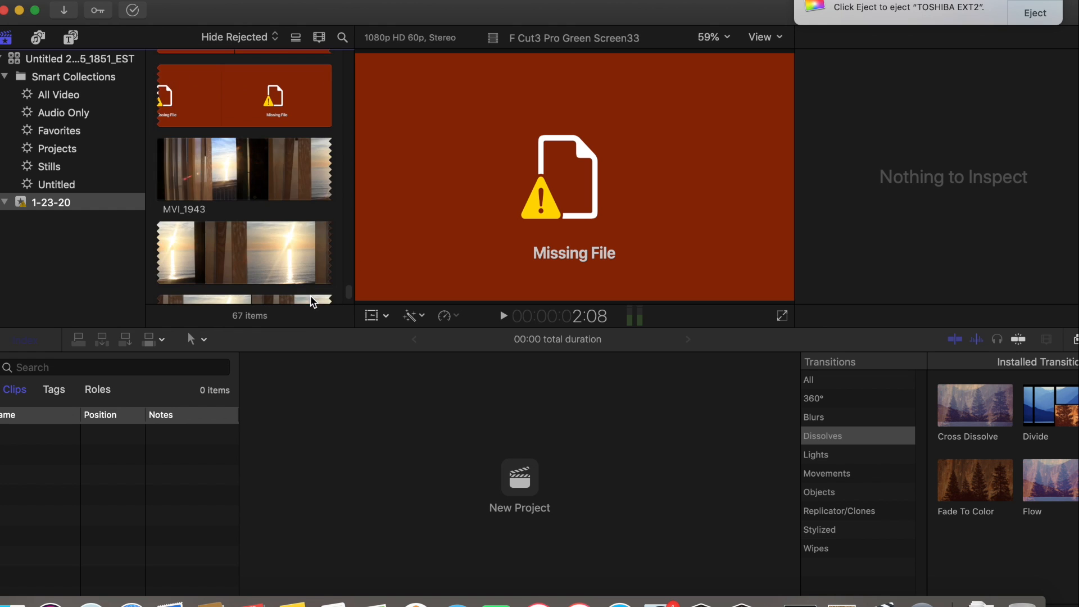
scroll(313, 303, down, 5)
scroll(319, 303, up, 3)
scroll(323, 304, down, 3)
scroll(325, 298, up, 10)
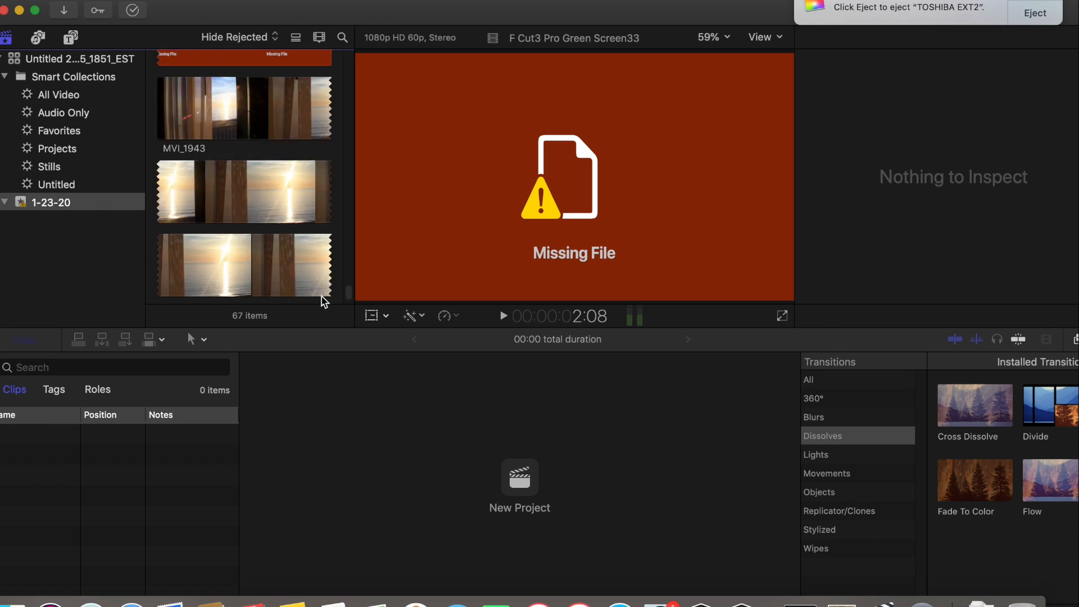
scroll(326, 286, up, 5)
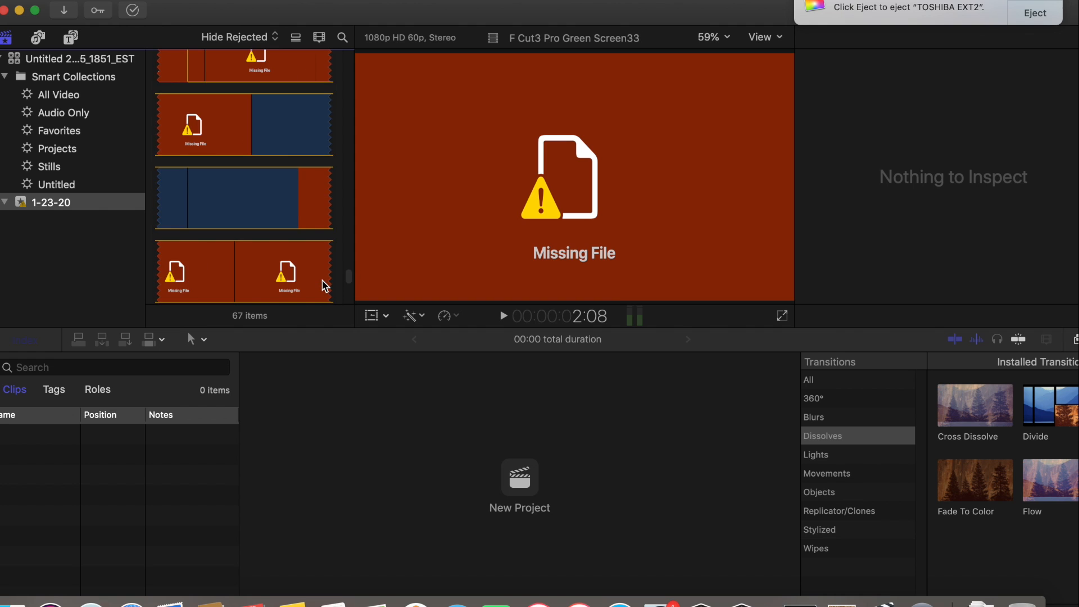
scroll(328, 270, up, 10)
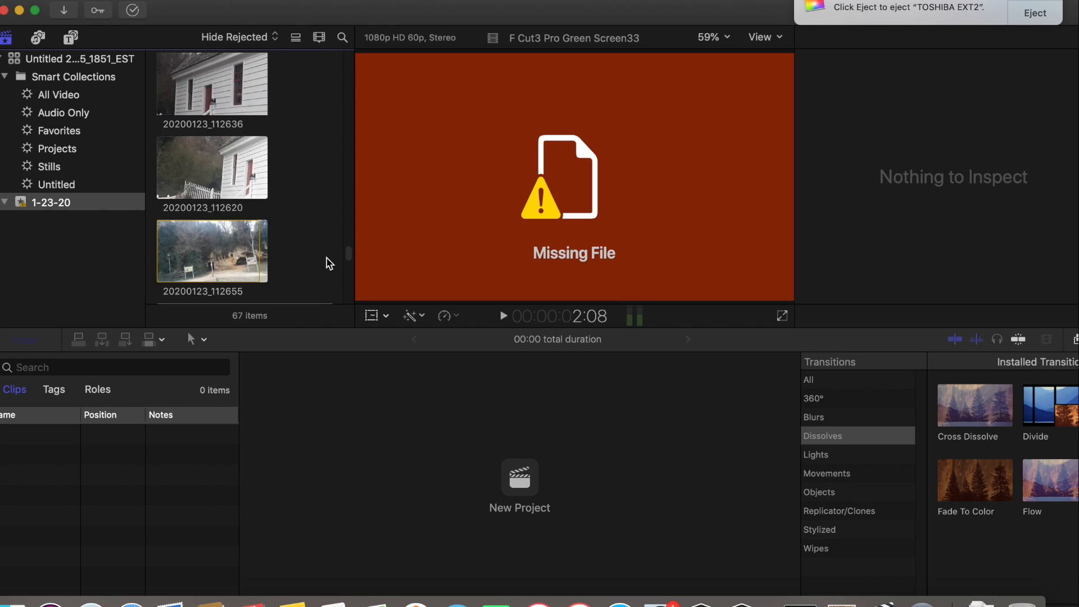
scroll(334, 241, up, 10)
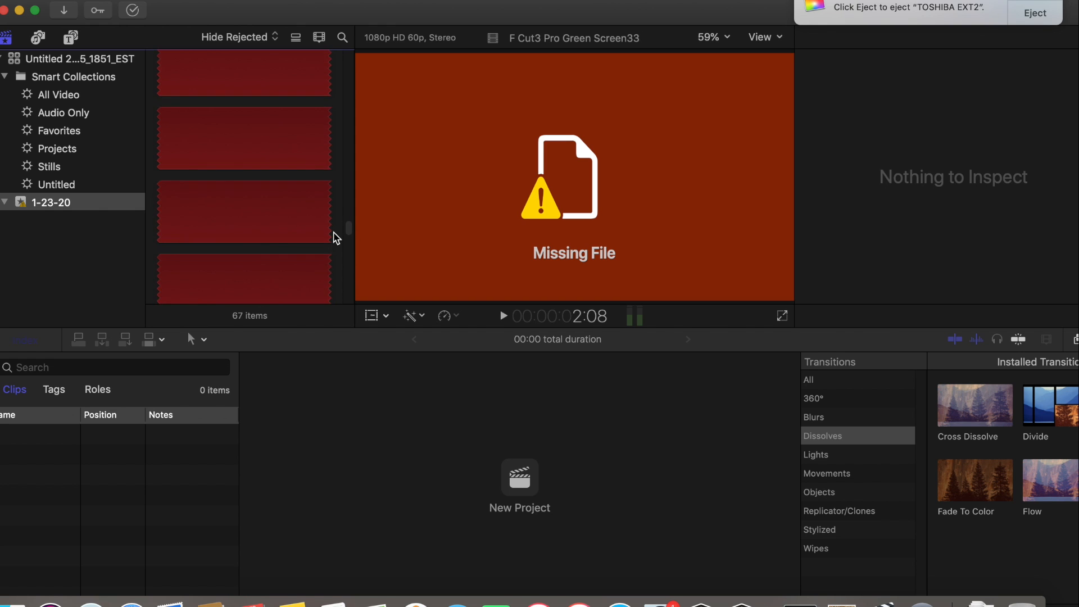
click(70, 208)
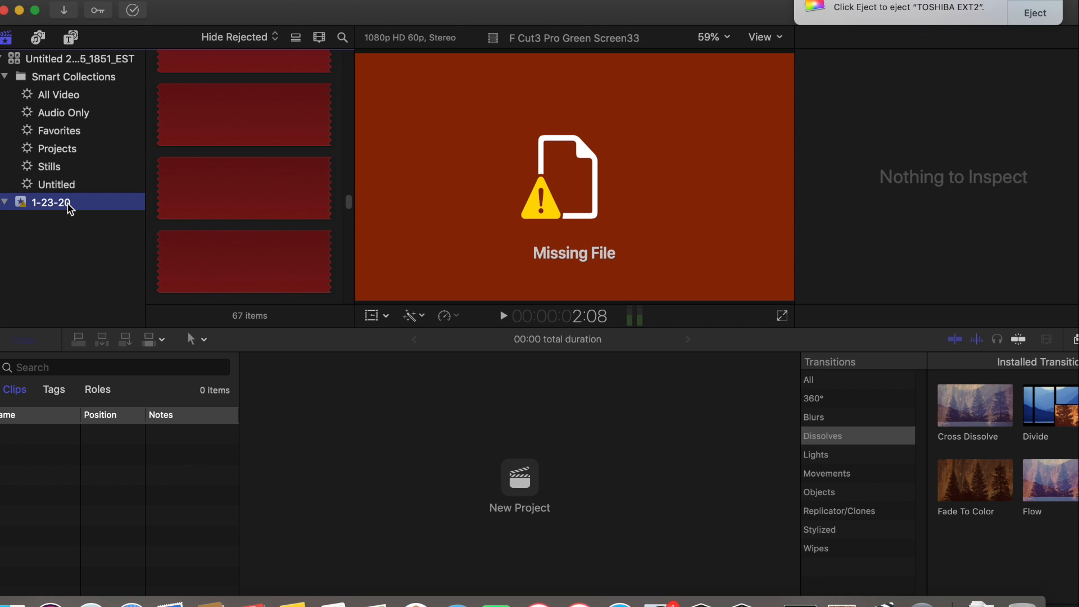
click(71, 208)
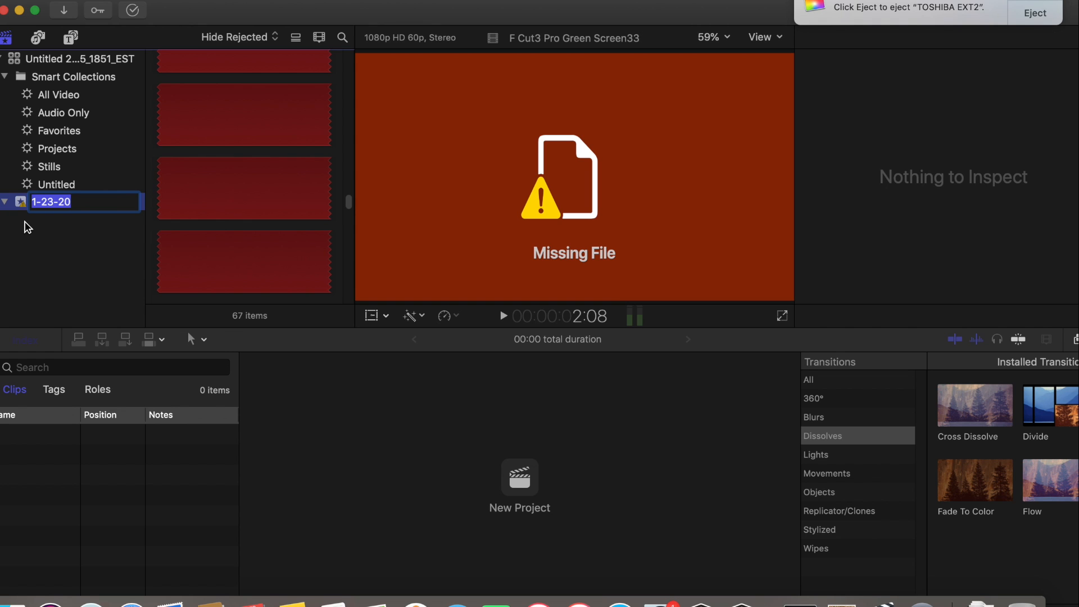
drag(349, 209, 348, 63)
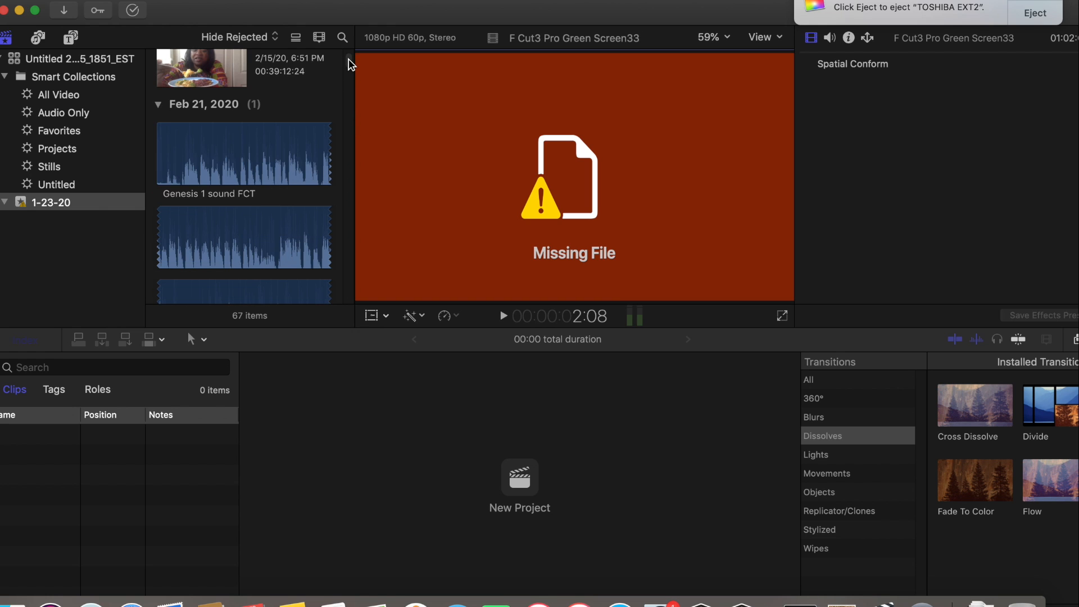
Play the opening of the Genesis 1 sound FCT clip, pause it, and set the clip's range start at 7:44
click(152, 167)
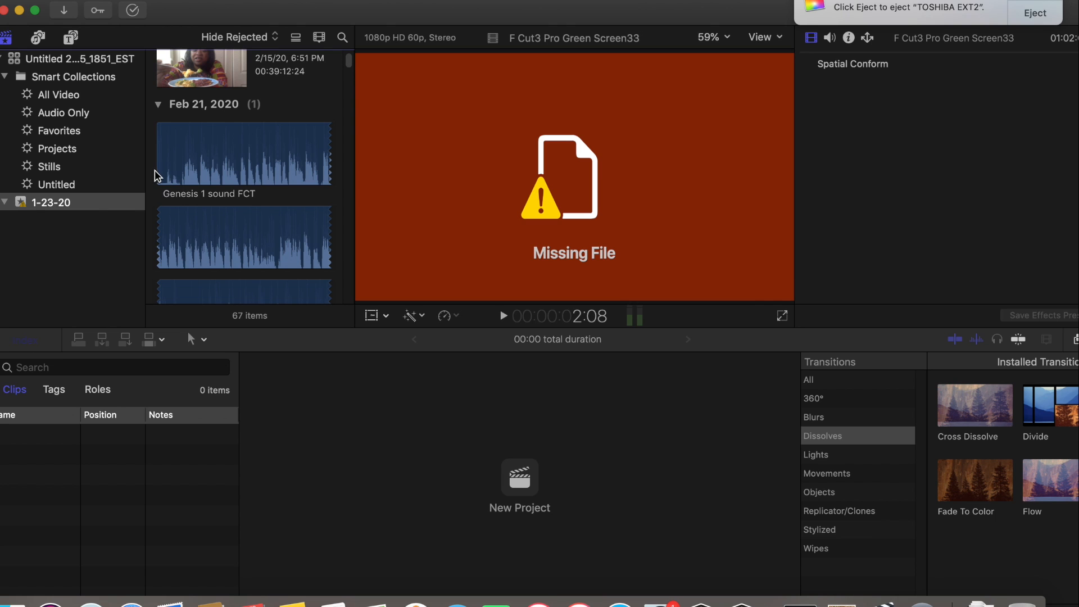
click(159, 178)
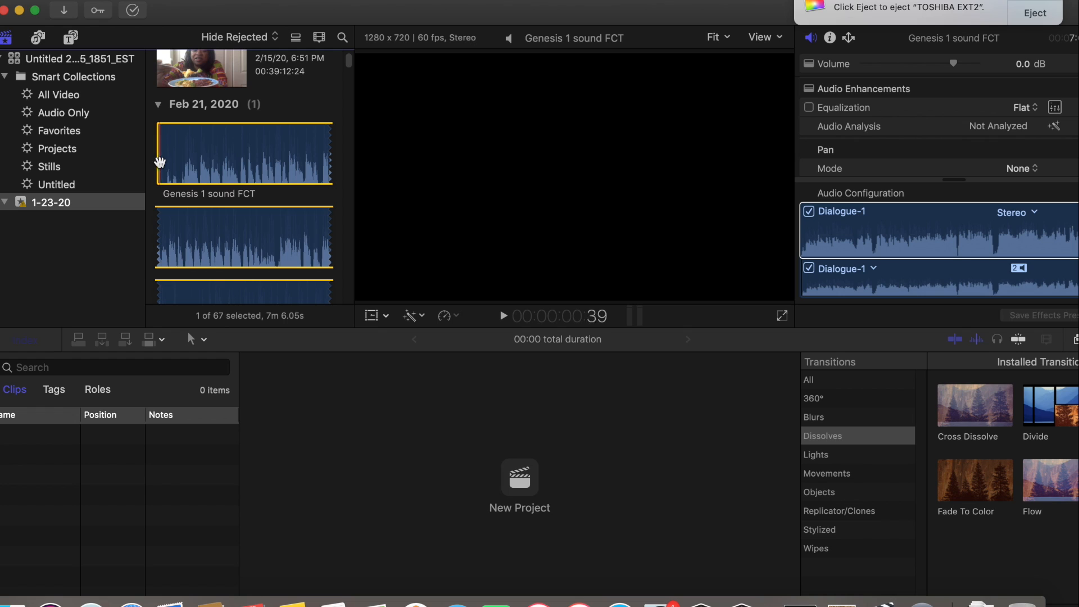
key(space)
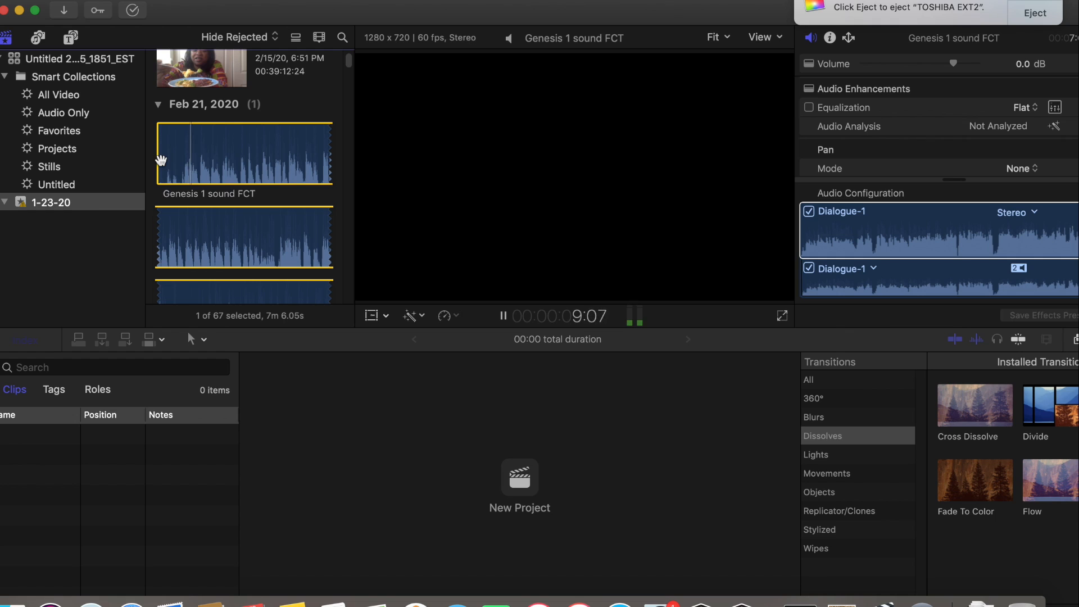
click(504, 318)
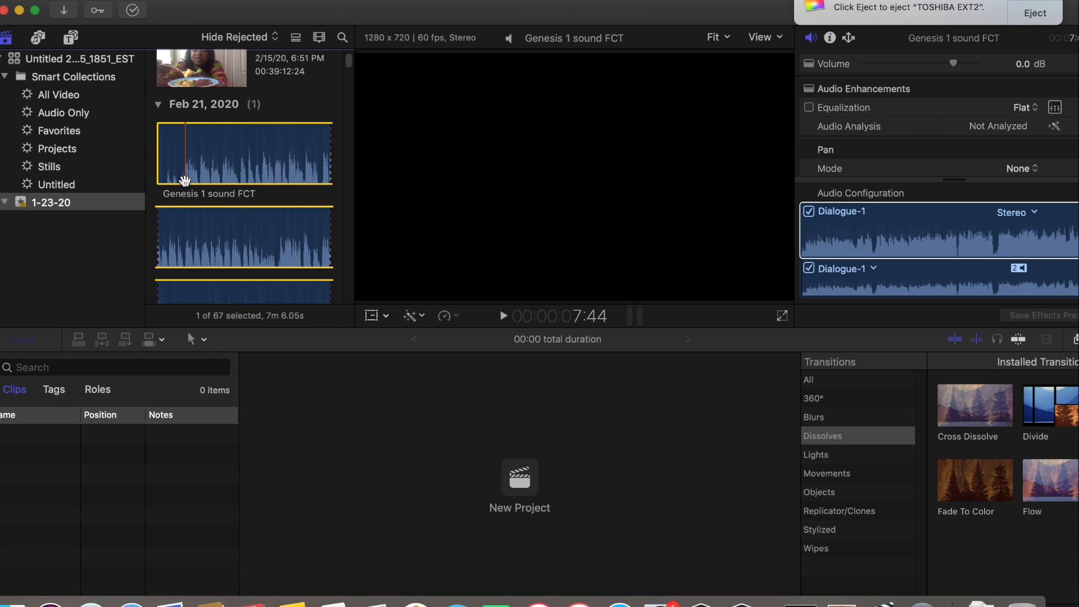
key(i)
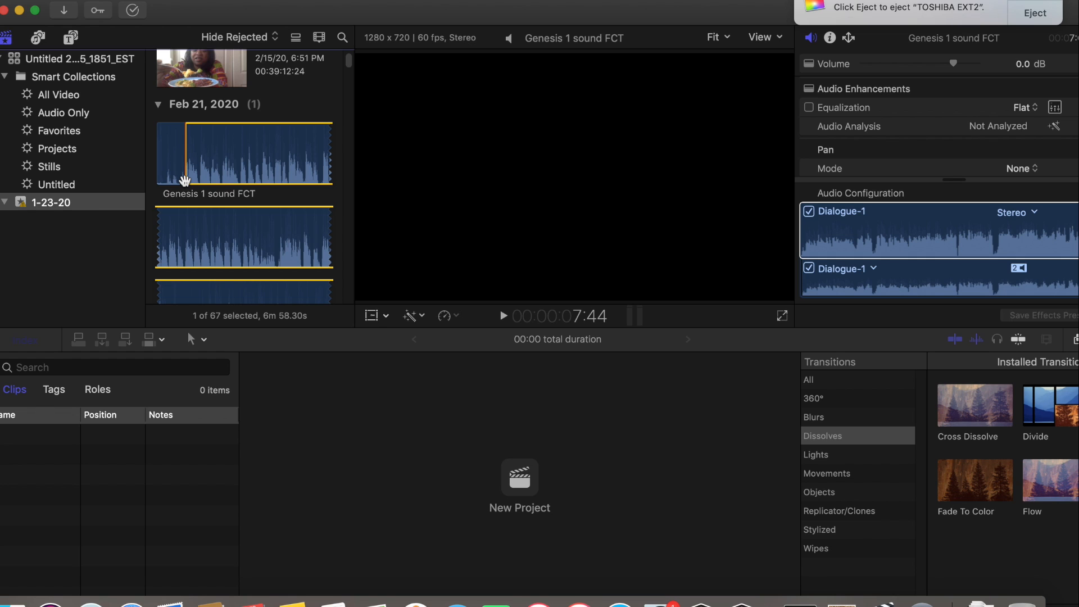
Create a new project named ISound FCP1 in the 1-23-20 event, keeping the 1080p HD, 29.97p video settings
click(83, 1)
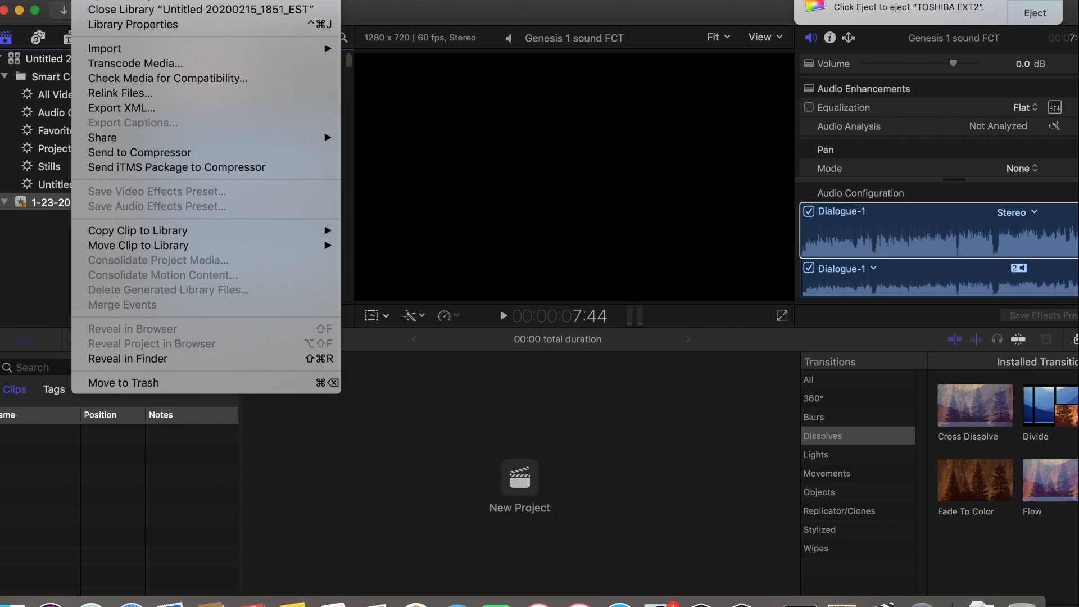
mouse_move(96, 1)
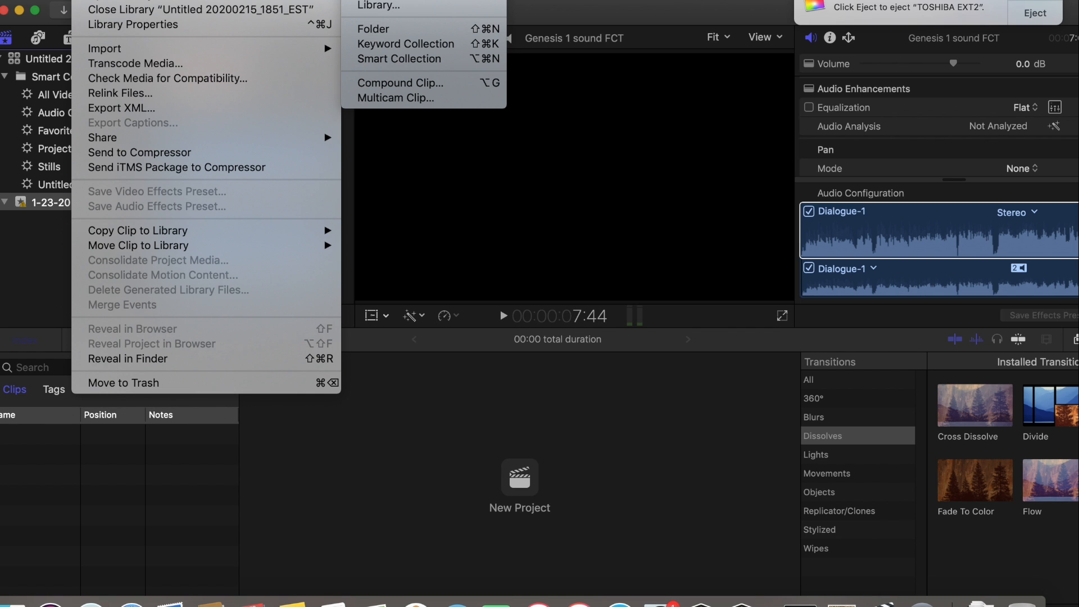
click(401, 1)
drag(549, 38, 419, 44)
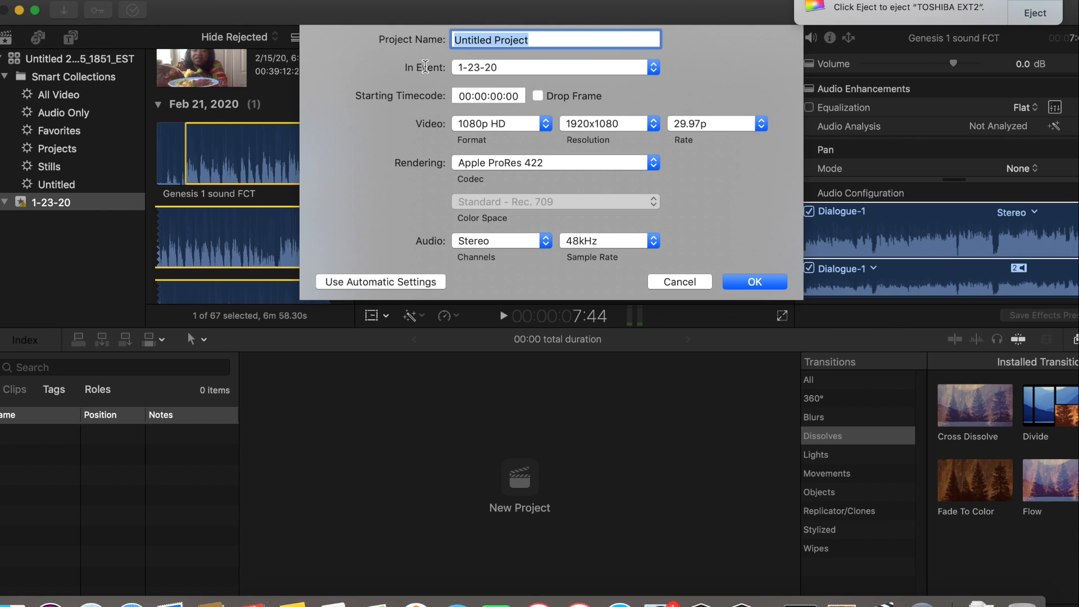
key(BackSpace)
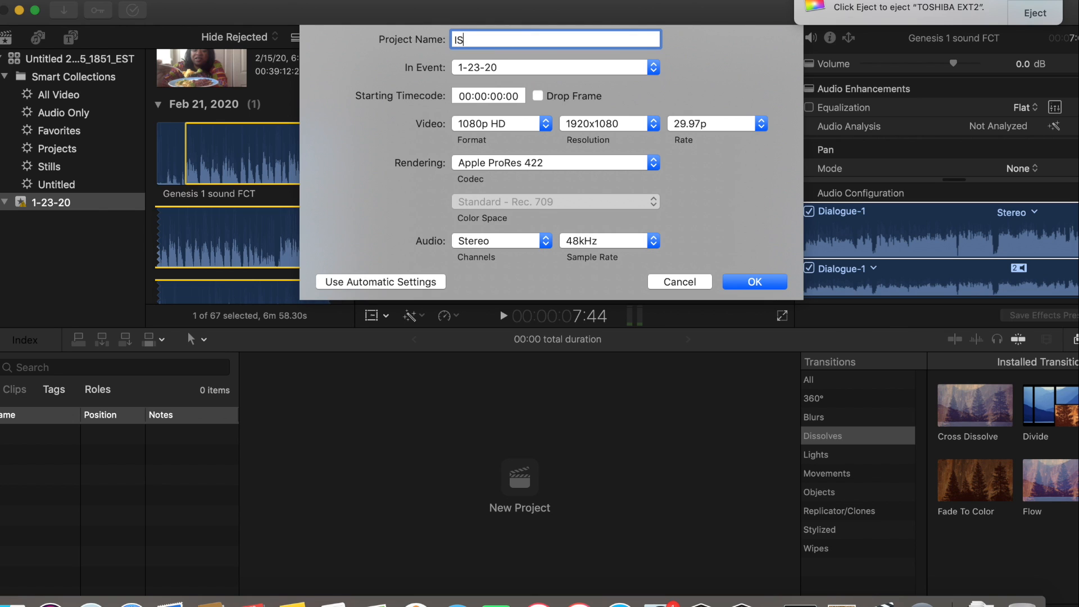
text(ISound FT)
key(BackSpace)
text(CP1)
click(752, 284)
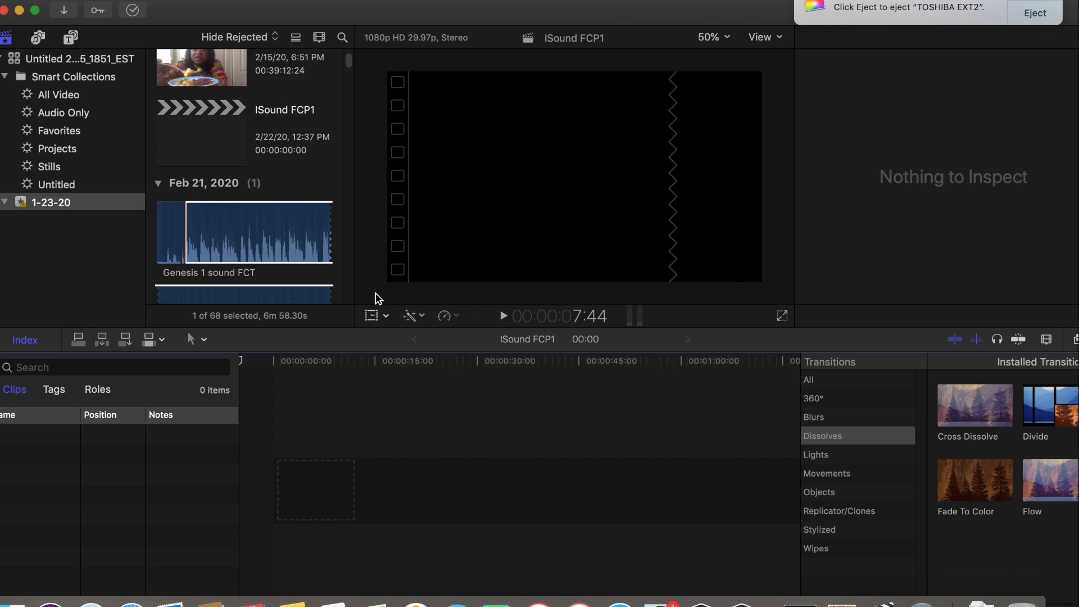
Set the Genesis 1 sound FCT clip's range end at 22:08 and add the selected range to the start of the timeline
click(189, 250)
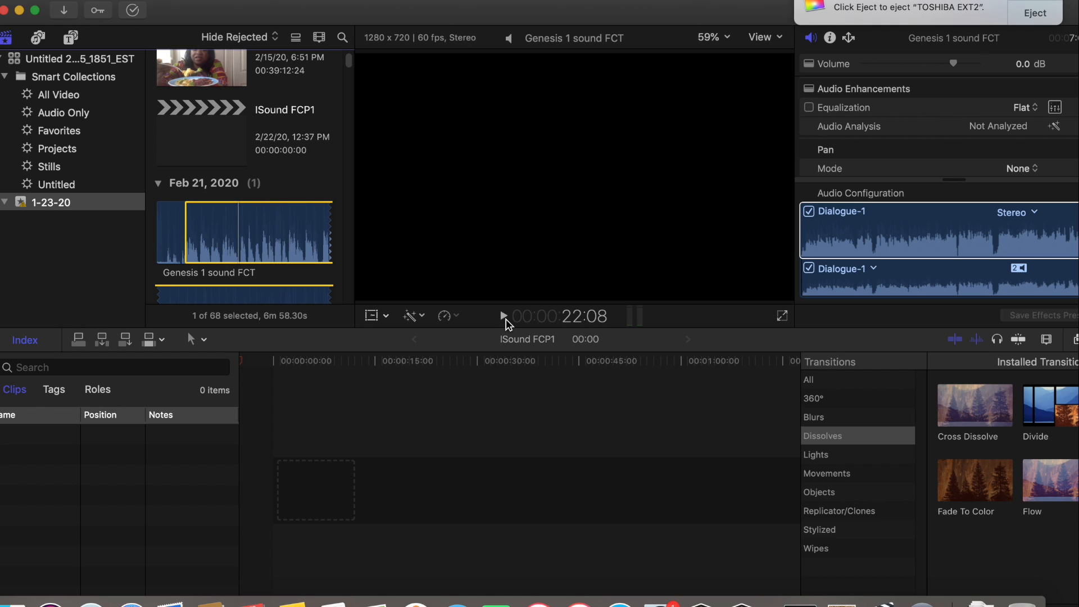
key(o)
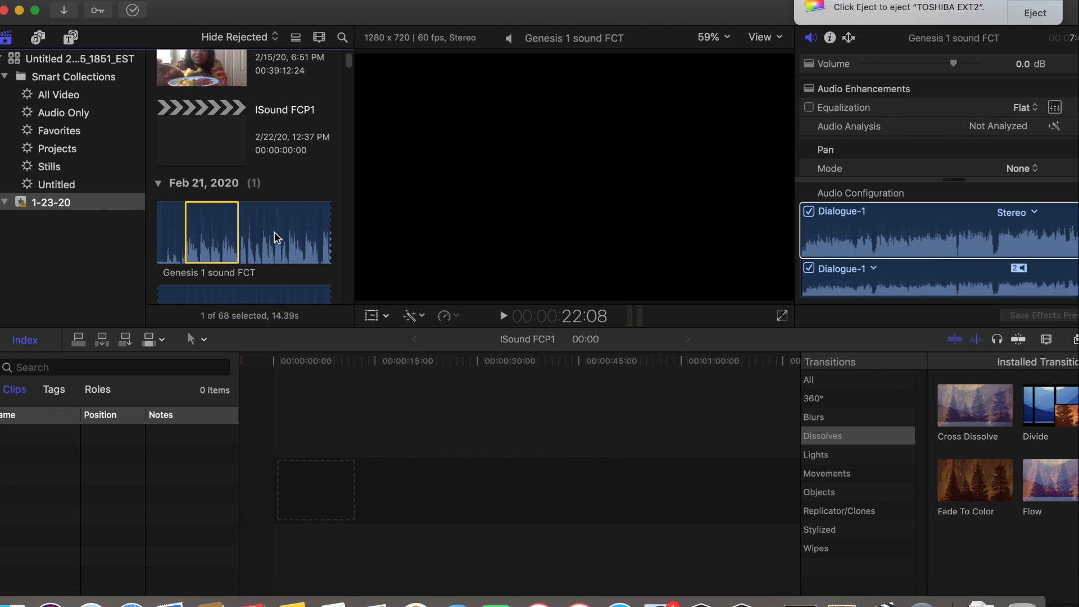
drag(227, 231, 272, 495)
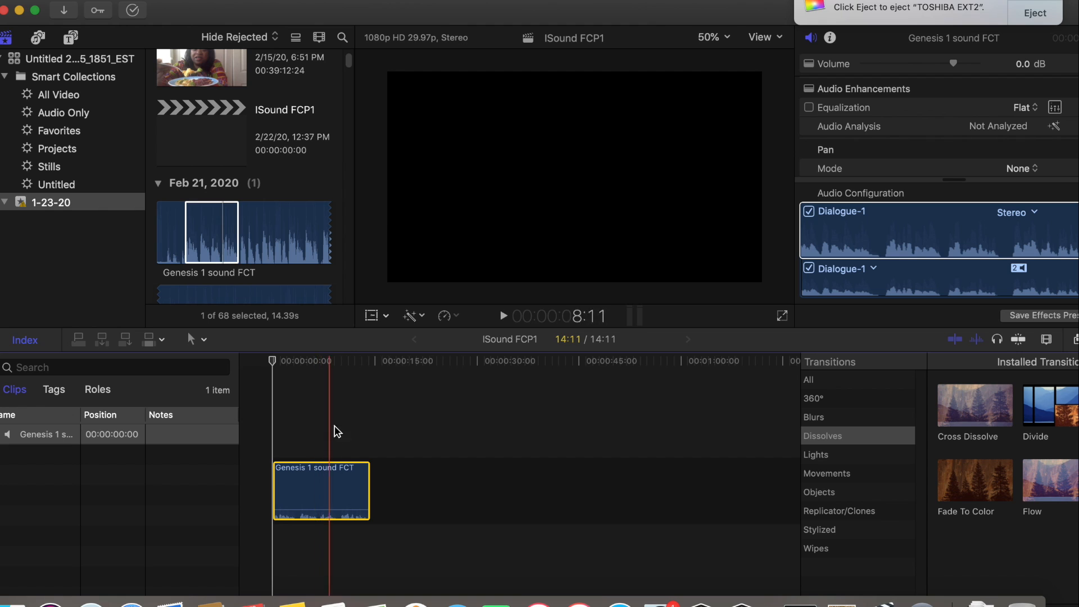
Return to the built-in sound effects and preview Wind 8 and Wind 9, pausing Wind 9 partway through
click(6, 38)
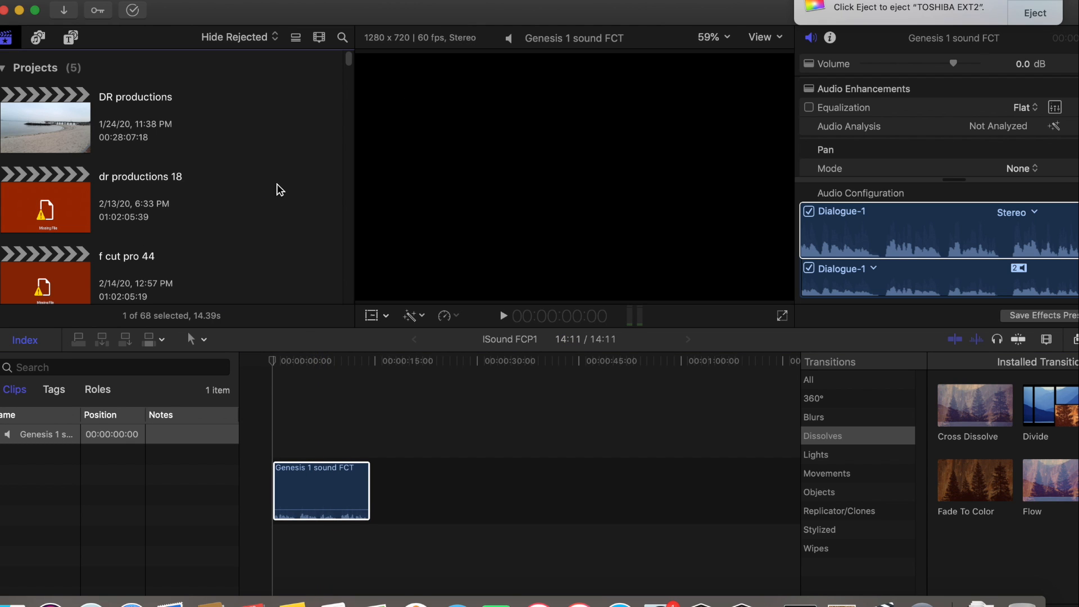
click(38, 38)
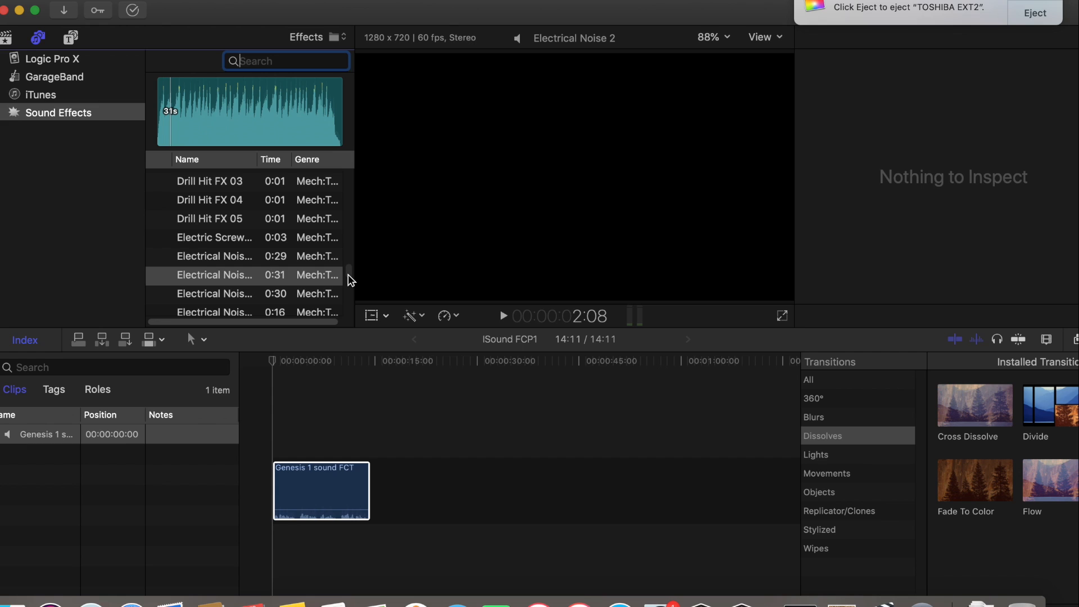
scroll(349, 278, up, 5)
scroll(350, 278, down, 15)
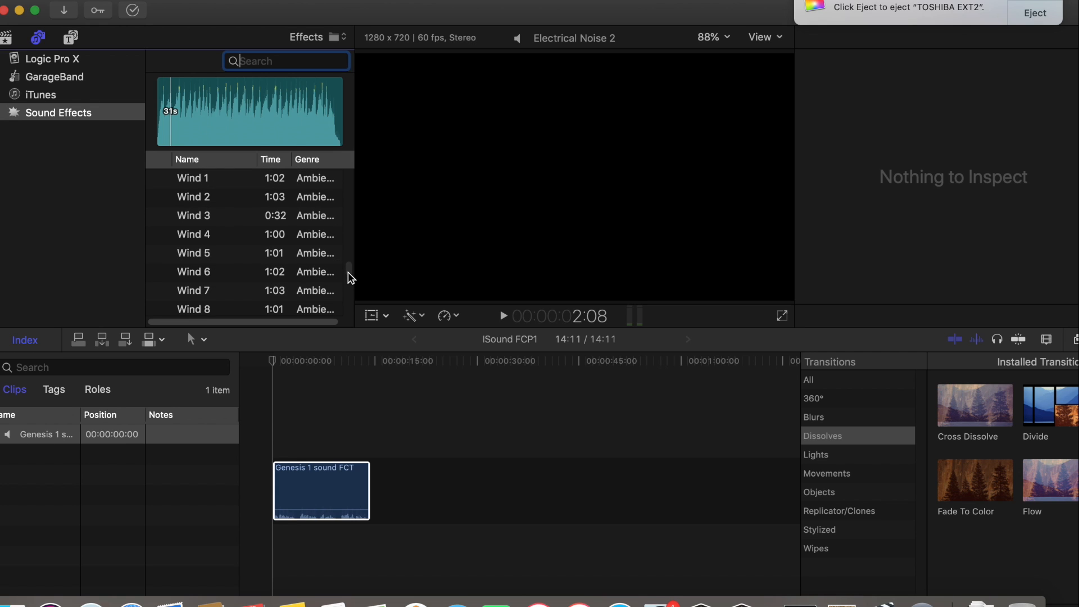
click(159, 310)
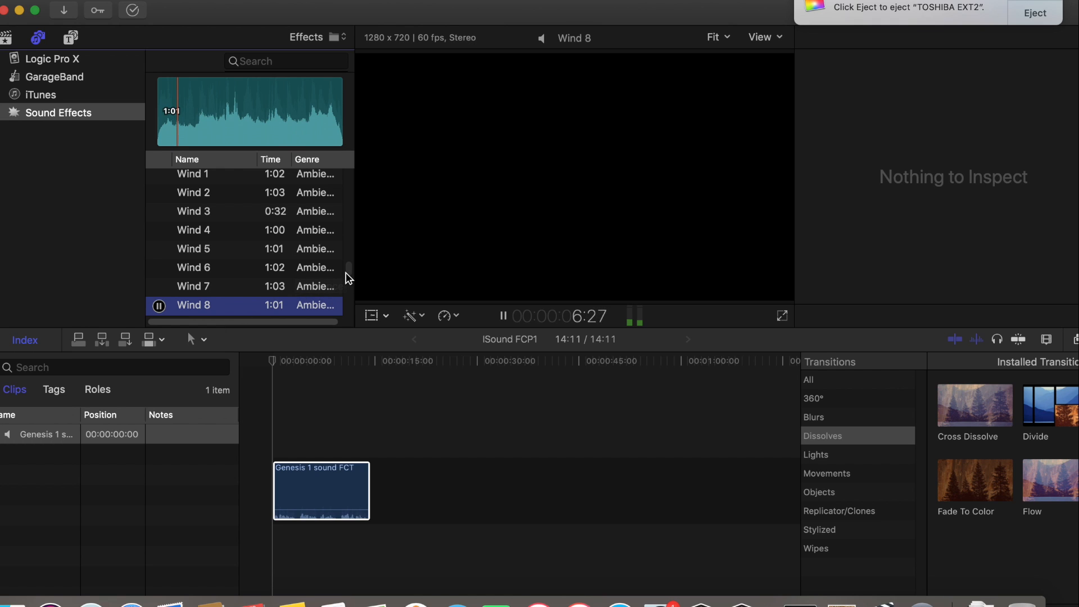
scroll(346, 271, down, 5)
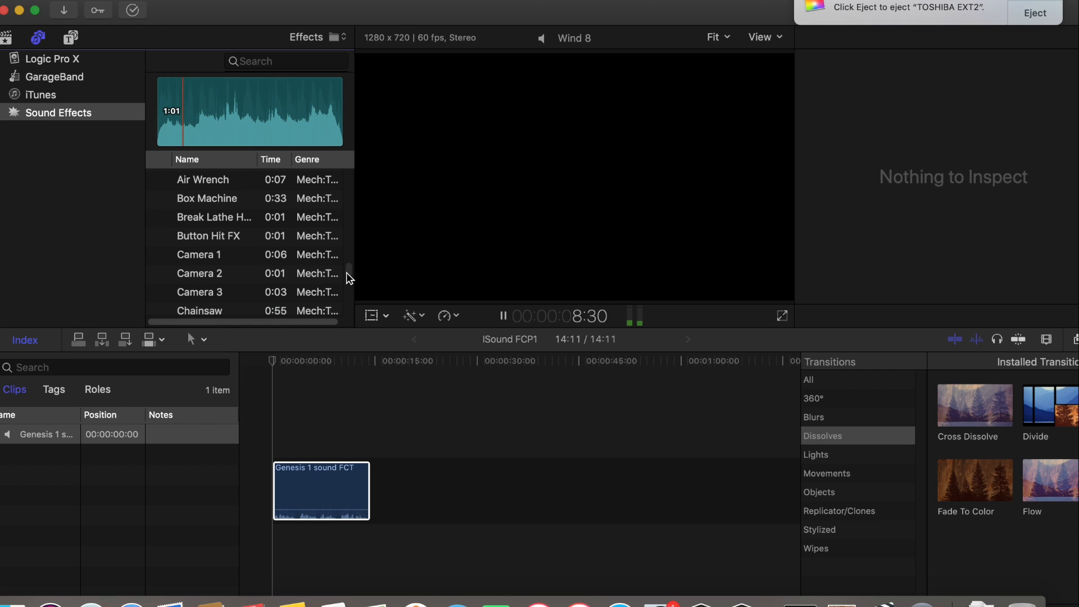
scroll(346, 272, up, 5)
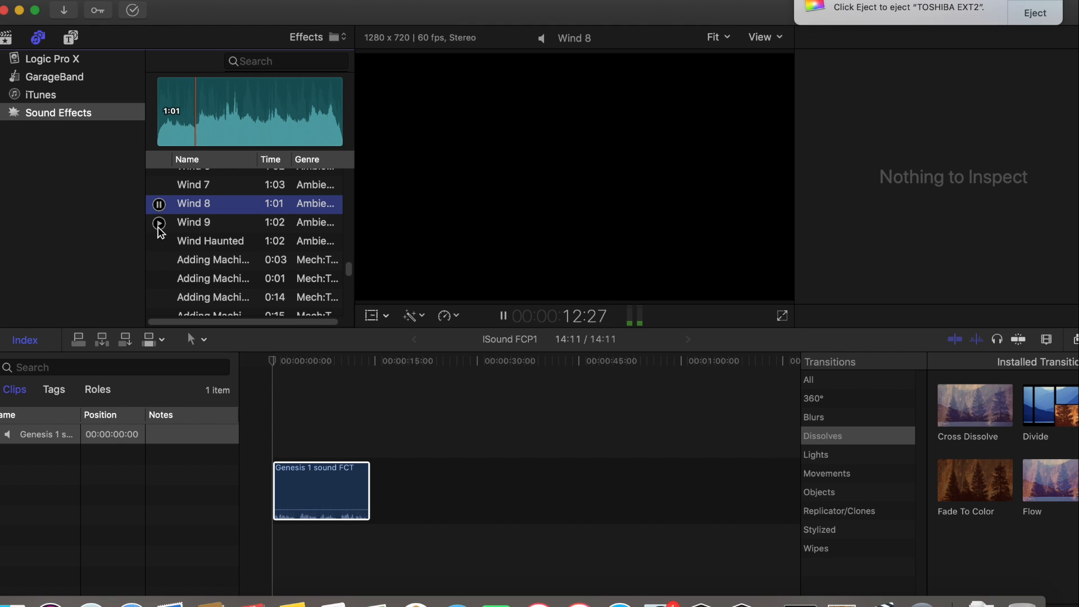
click(159, 223)
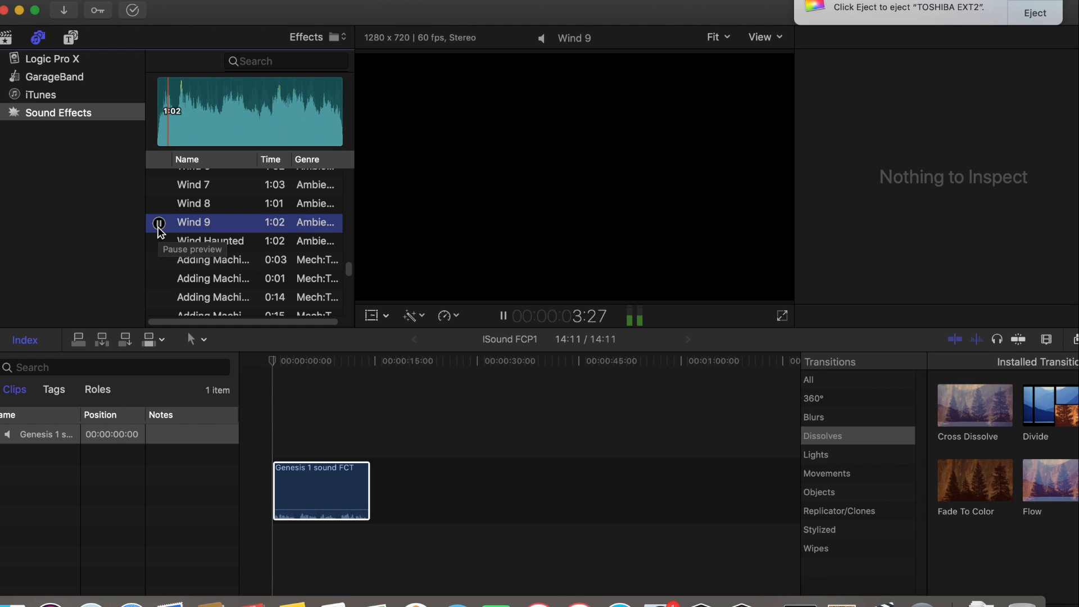
click(159, 223)
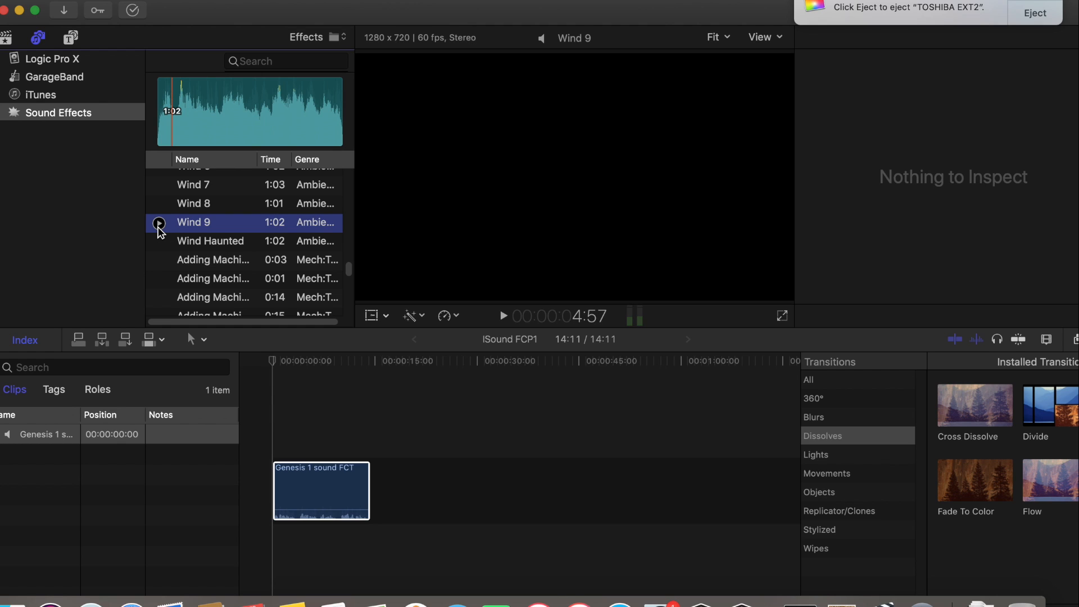
Connect the full Wind 9 effect beneath the Genesis 1 sound FCT clip at about 3:27 and play part of the mix
click(158, 113)
click(157, 110)
drag(216, 115, 301, 554)
click(505, 317)
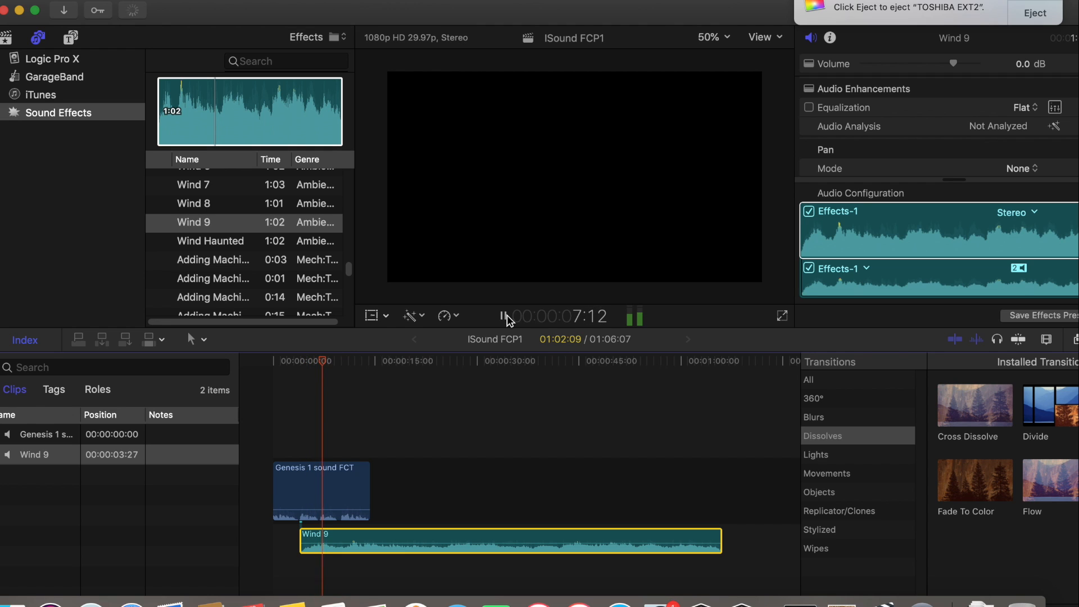
click(504, 315)
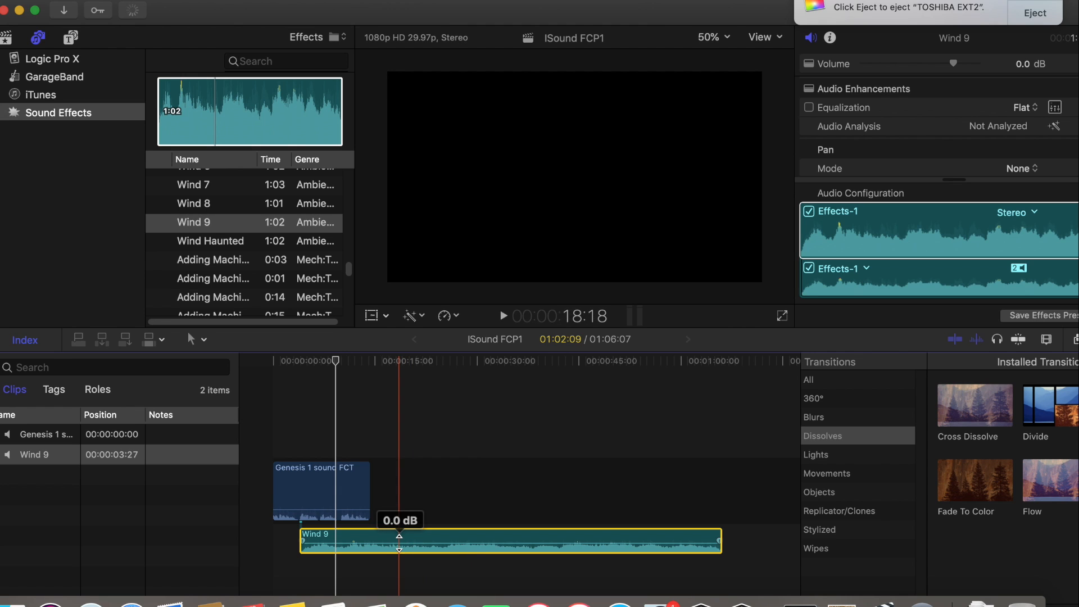
Lower the Wind 9 clip's volume to -3.0 dB and play a few seconds of the mix
mouse_move(399, 536)
mouse_down()
mouse_move(400, 546)
mouse_move(401, 536)
mouse_up()
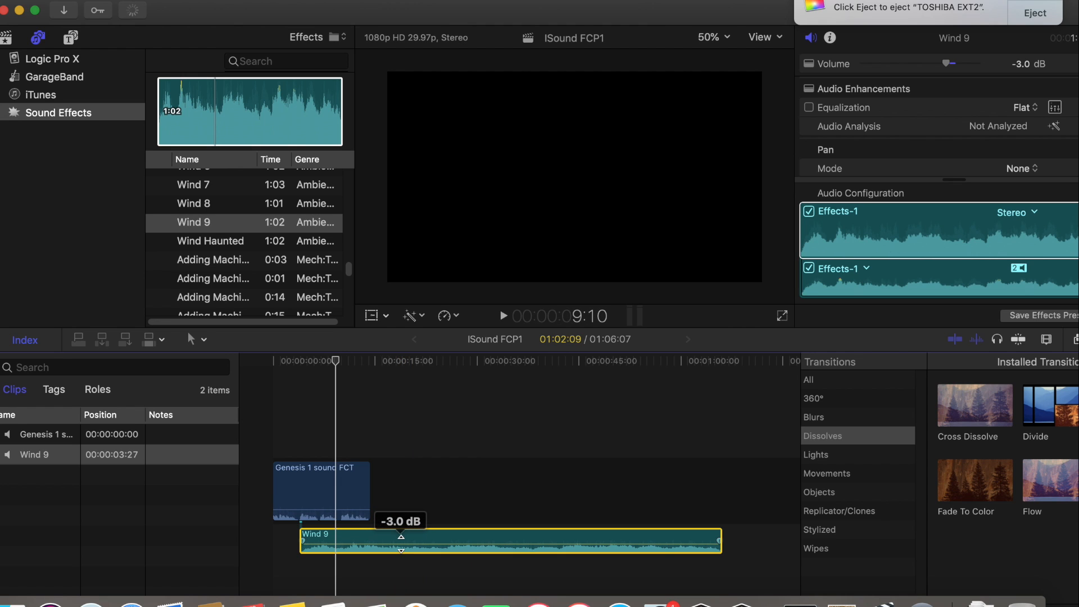
click(504, 318)
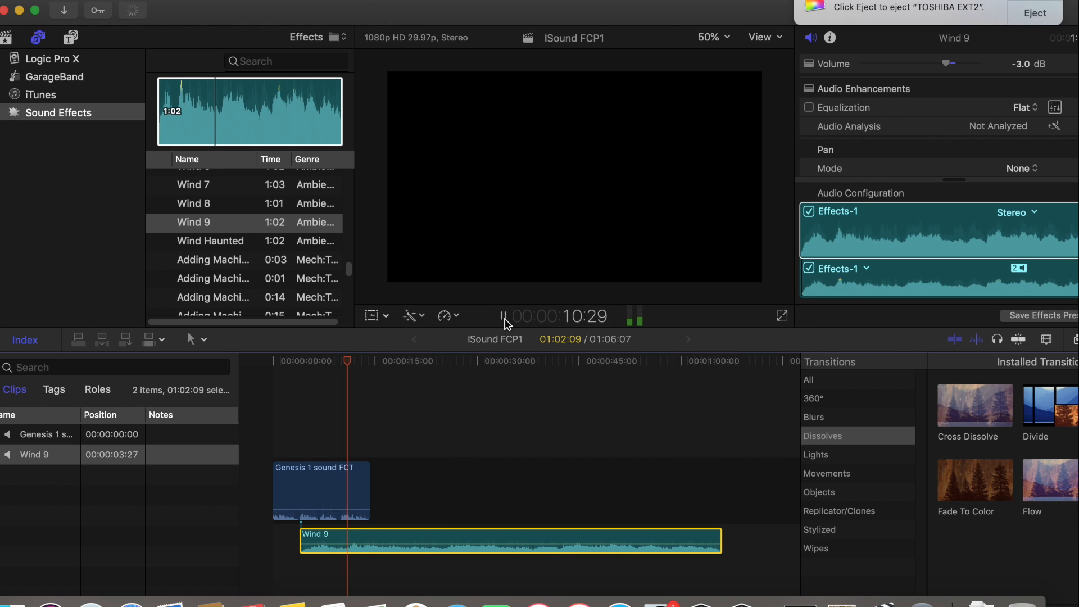
click(505, 319)
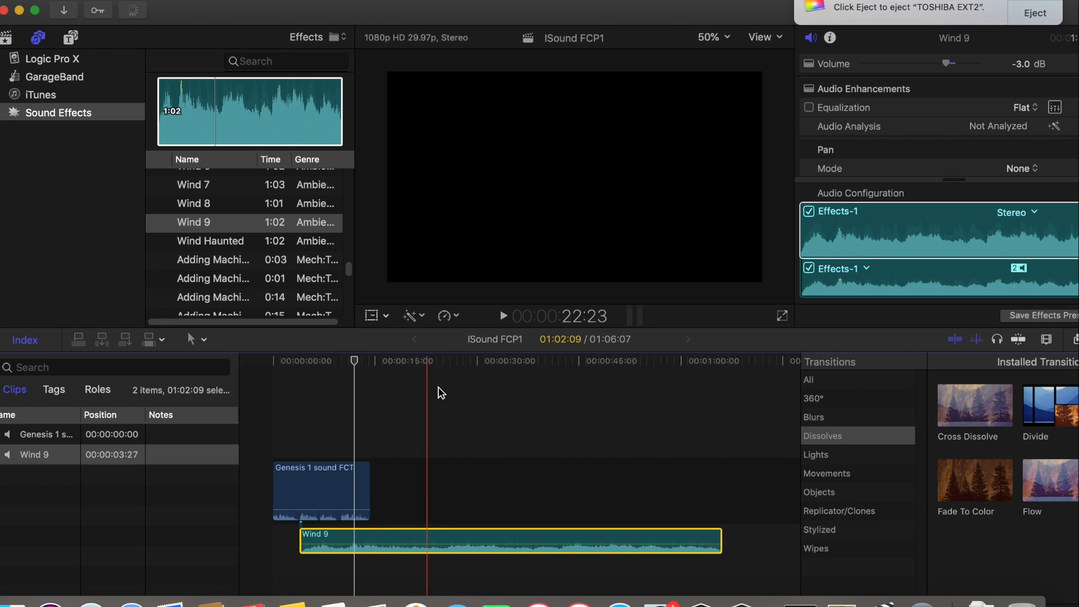
Move the Wind 9 clip to start at about 9:23 and play the transition from 8:15
drag(332, 538, 372, 539)
drag(355, 362, 330, 361)
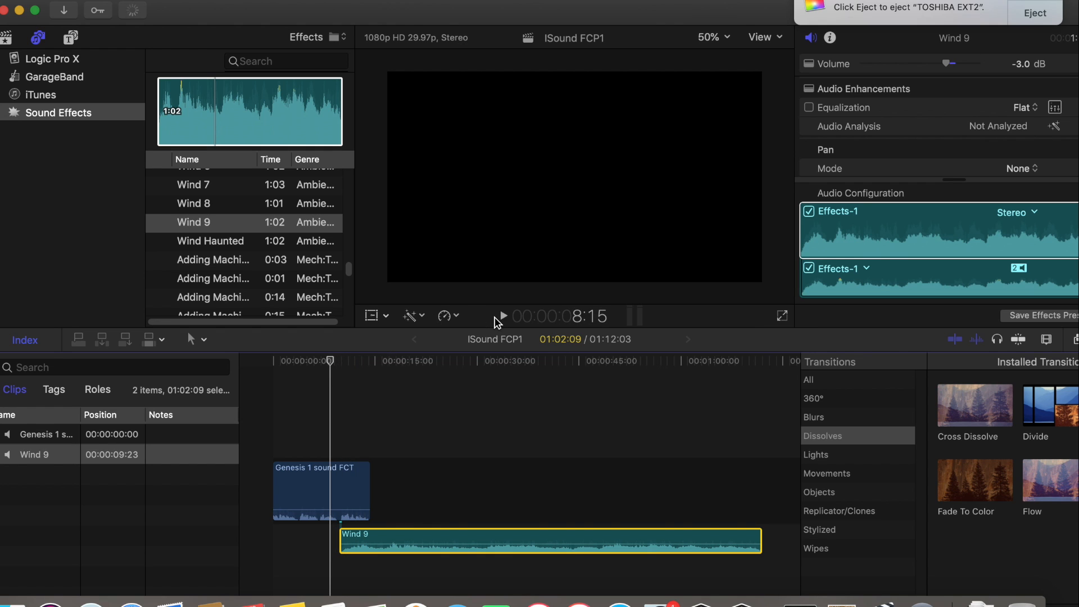
click(498, 318)
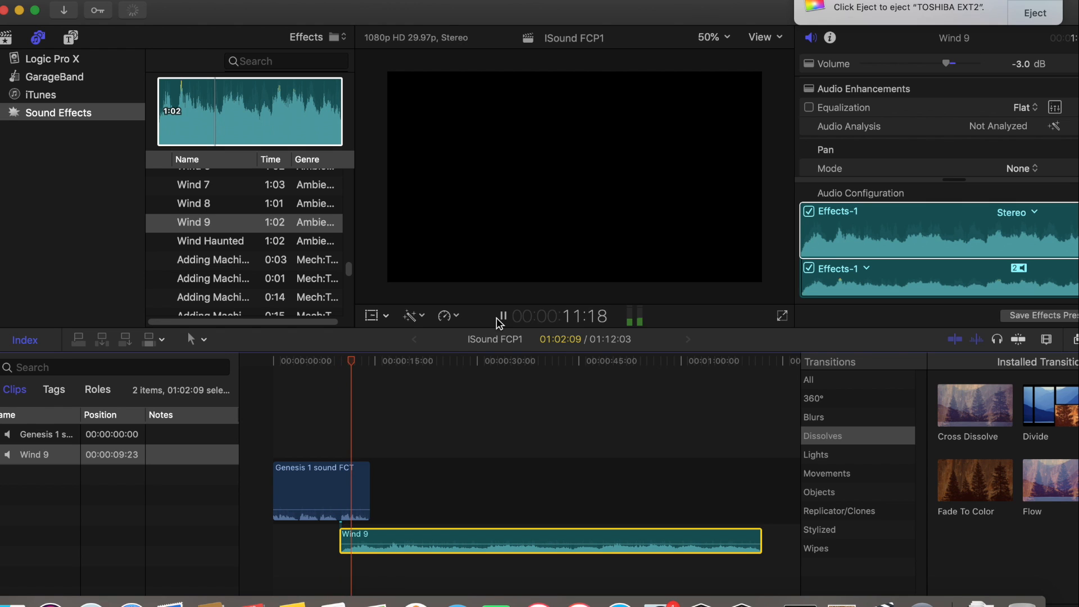
click(502, 317)
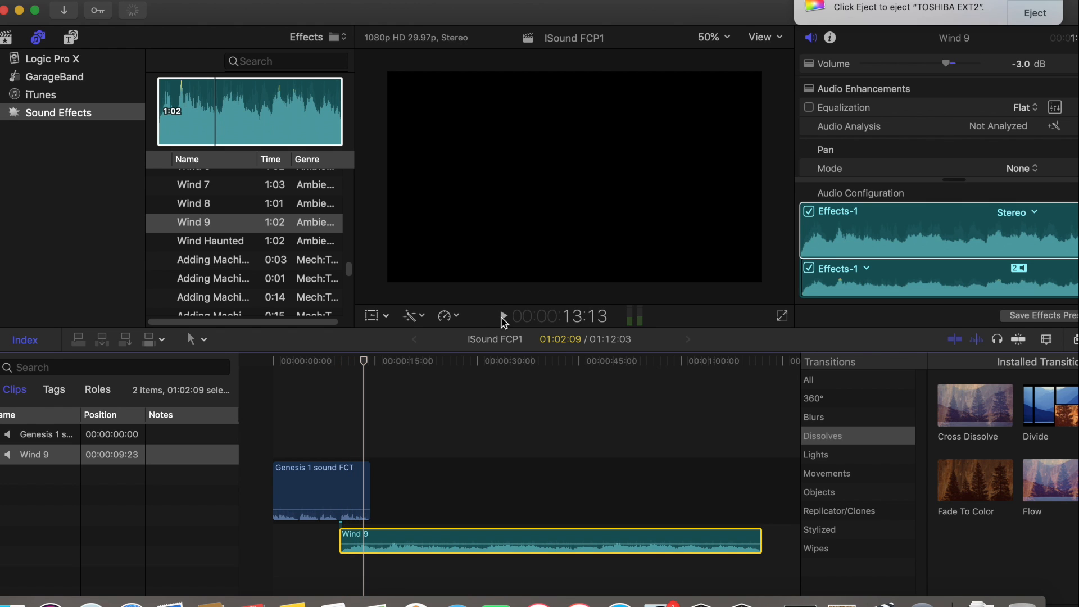
Lower the Wind 9 clip's volume to -16.0 dB and play the mix from the clip's start
mouse_move(436, 536)
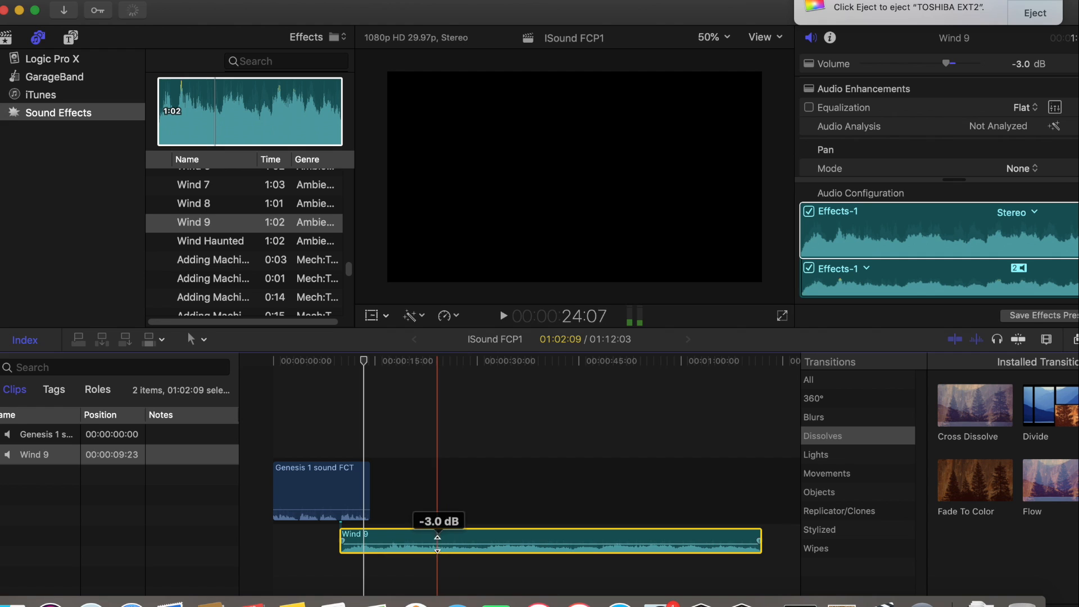
drag(435, 544, 434, 547)
drag(365, 360, 339, 360)
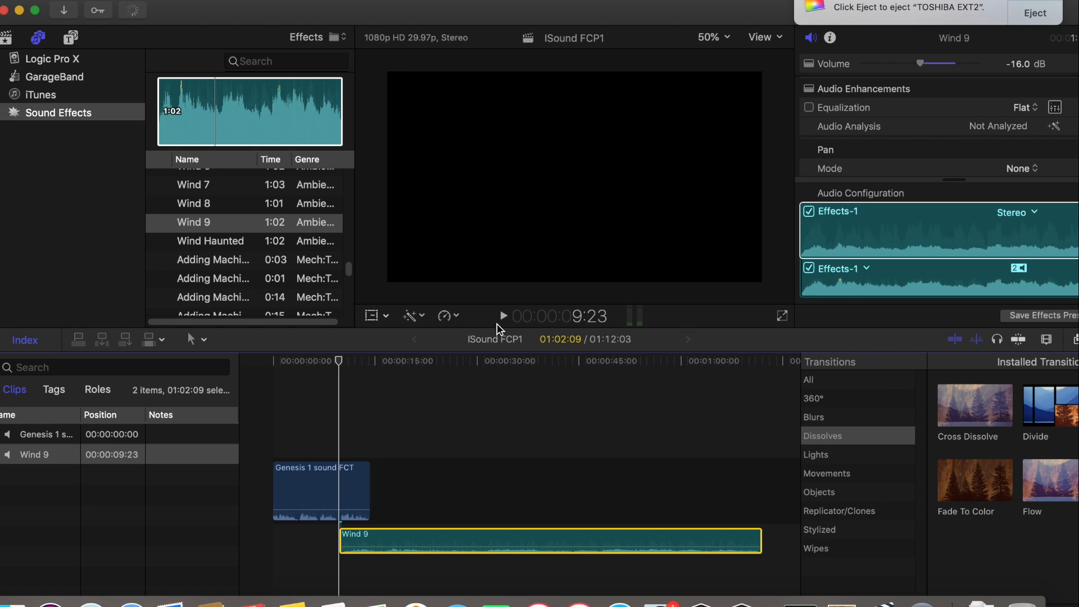
click(502, 318)
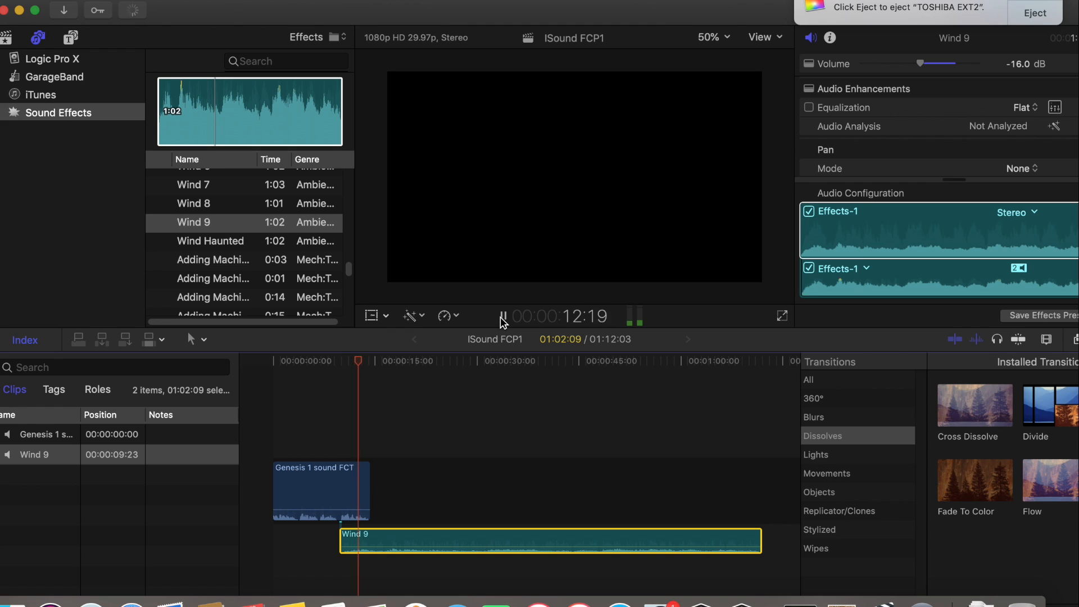
click(501, 318)
Raise the volume of the Genesis 1 sound FCT clip in the timeline slightly
mouse_move(340, 508)
drag(340, 508, 344, 505)
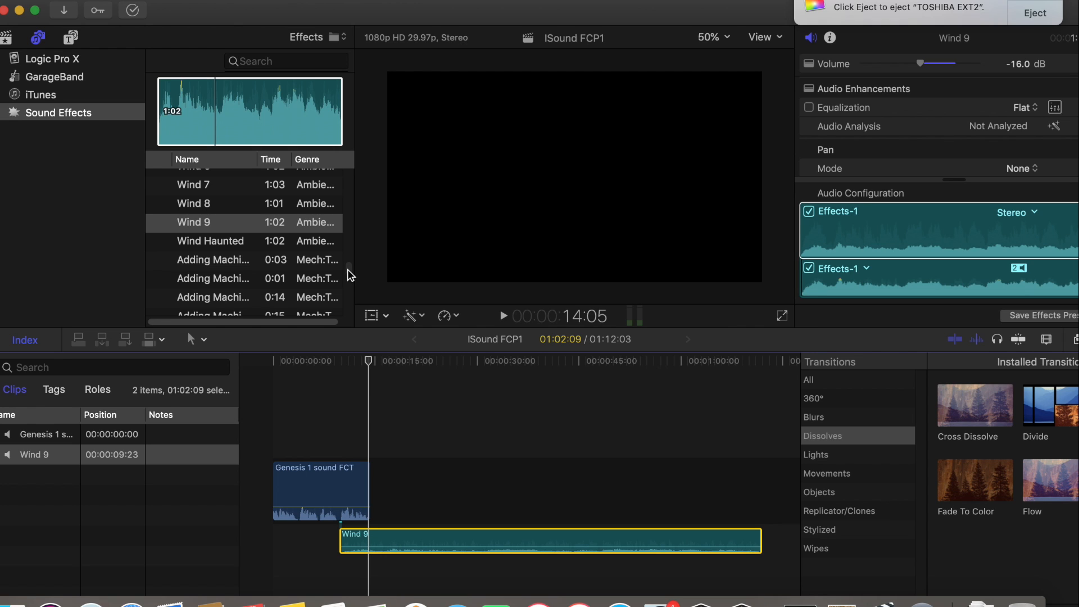
Browse the ambience and sports sound effects, and return the playhead to just before the Wind 9 clip
scroll(350, 273, up, 5)
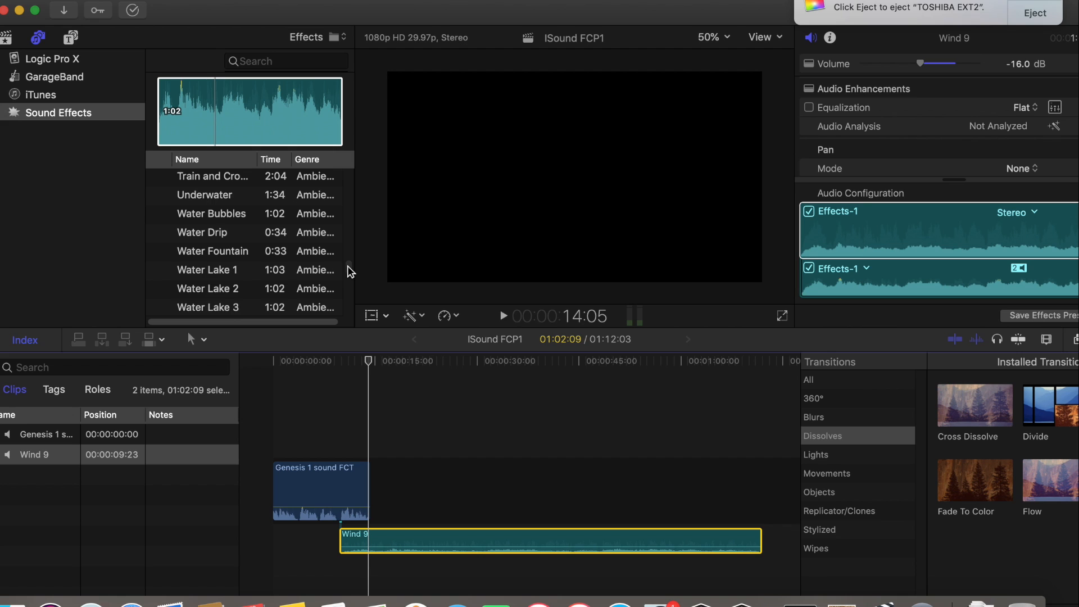
scroll(351, 273, up, 3)
scroll(350, 272, up, 20)
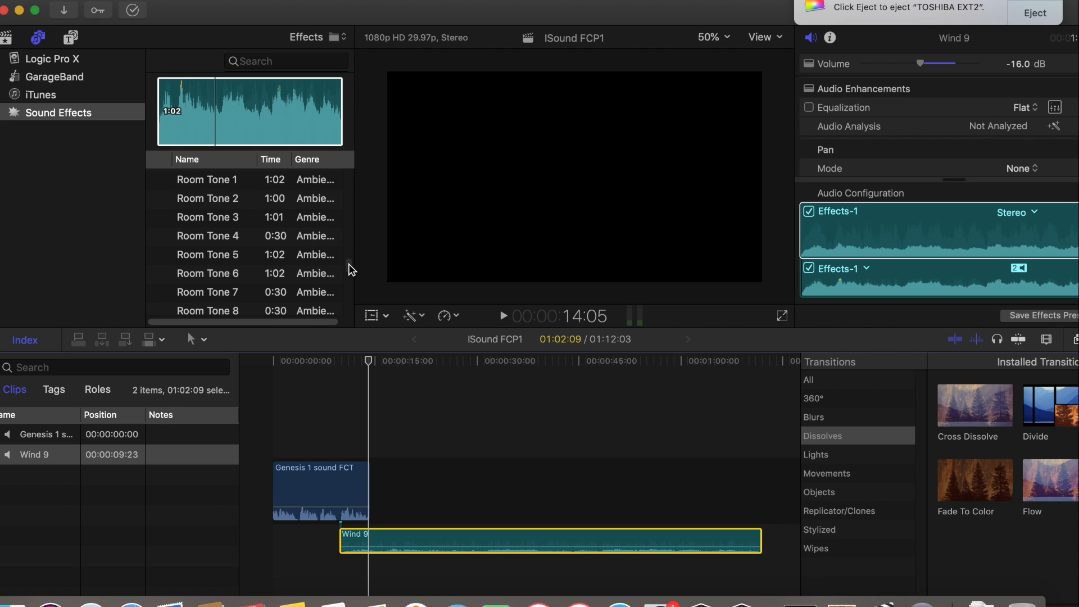
scroll(351, 268, up, 4)
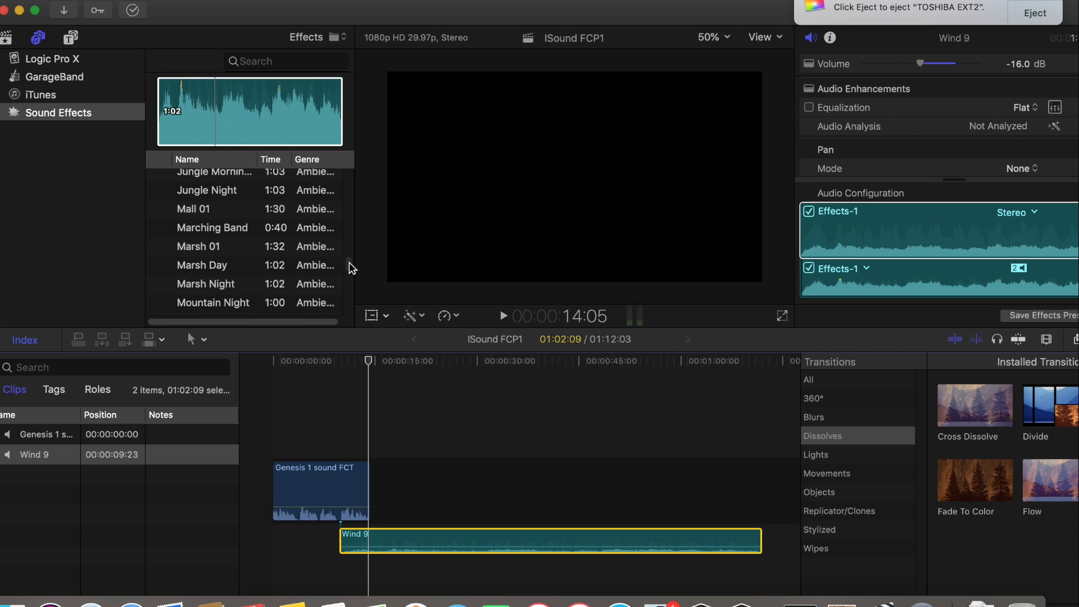
scroll(349, 262, up, 8)
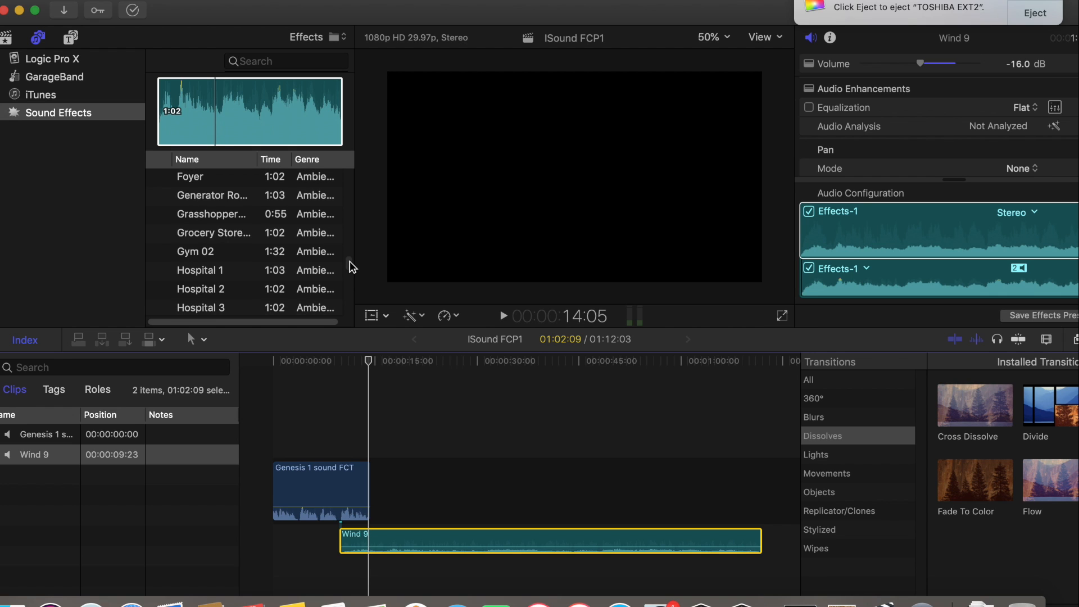
scroll(350, 267, up, 12)
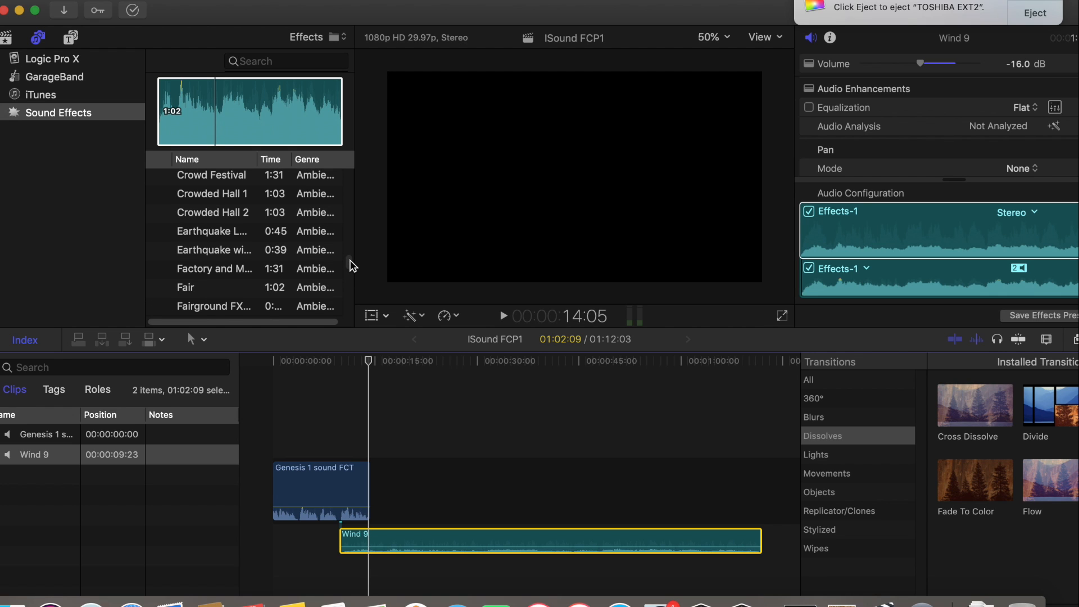
drag(349, 259, 350, 257)
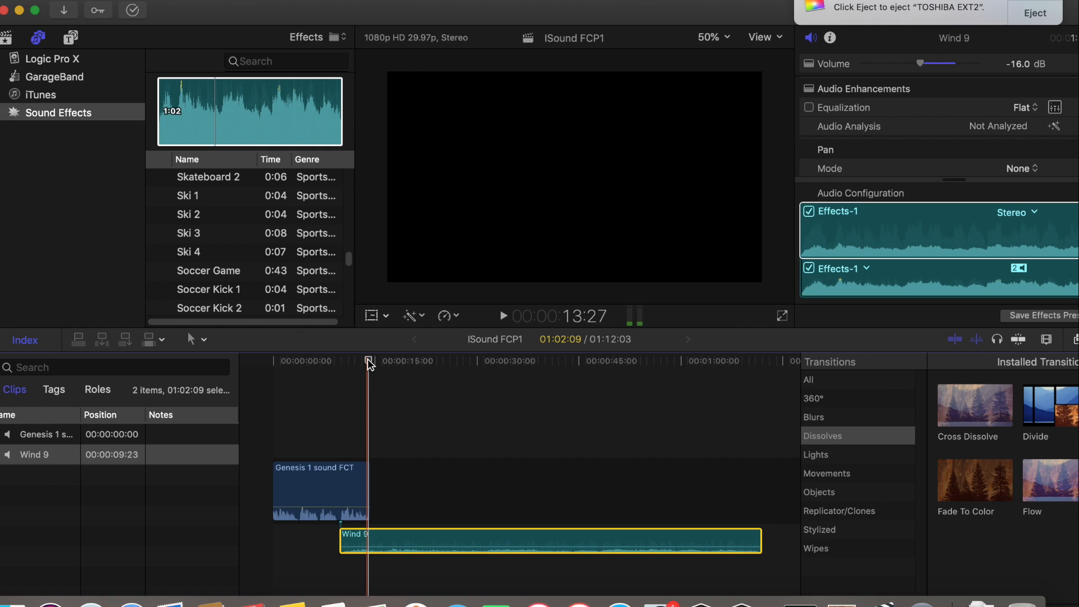
drag(366, 358, 334, 360)
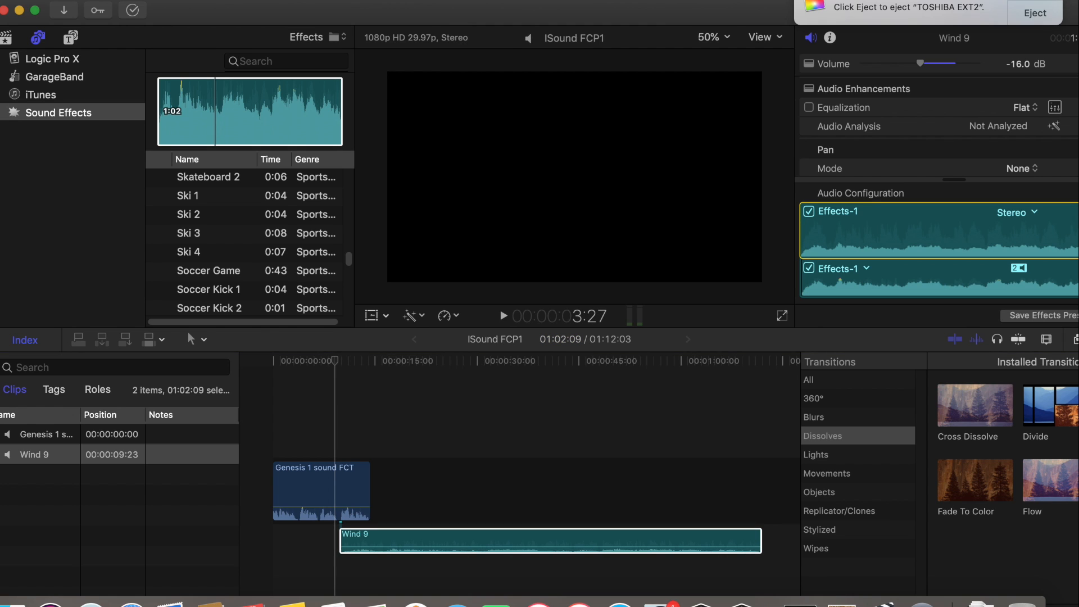
Dismiss the TOSHIBA EXT2 eject notification and play the mix to the end of the Genesis 1 sound FCT clip, stopping at 14:19
click(1035, 2)
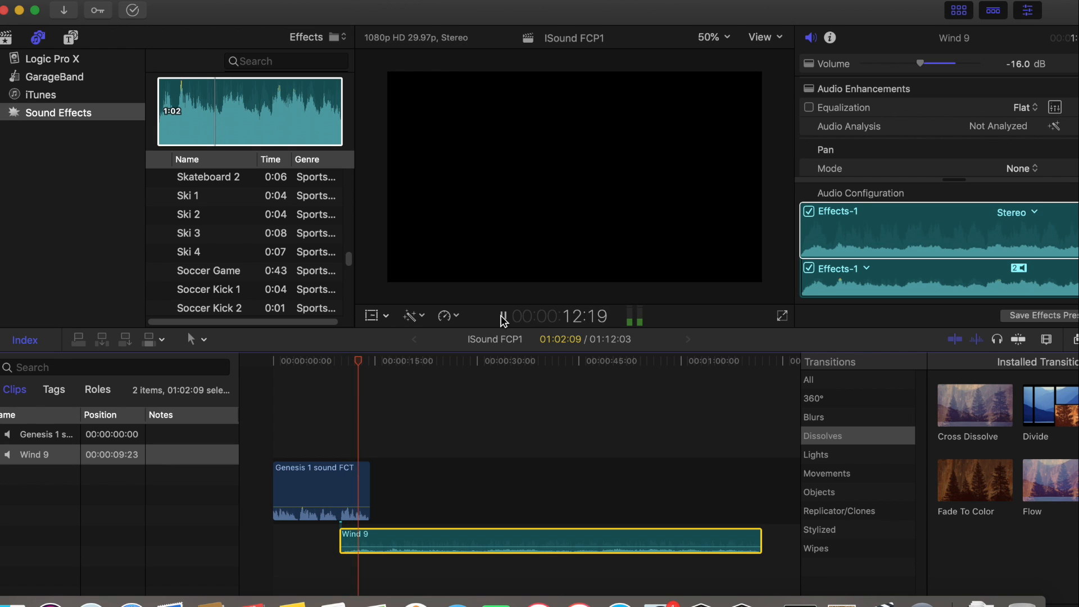
click(502, 317)
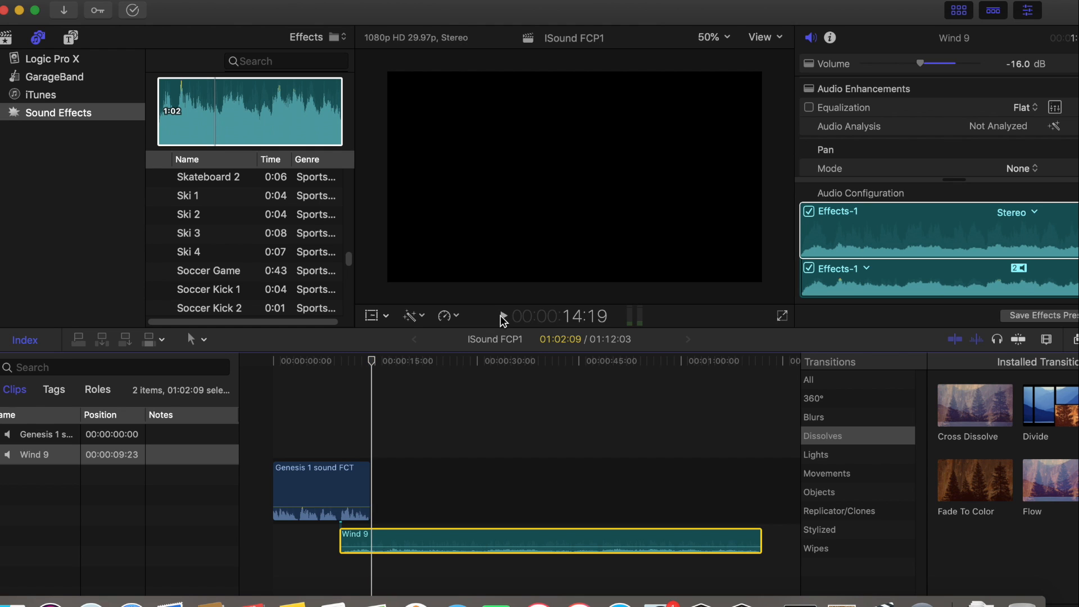
Preview the Ski 2 and Ski 1 sound effects
mouse_move(159, 216)
click(159, 216)
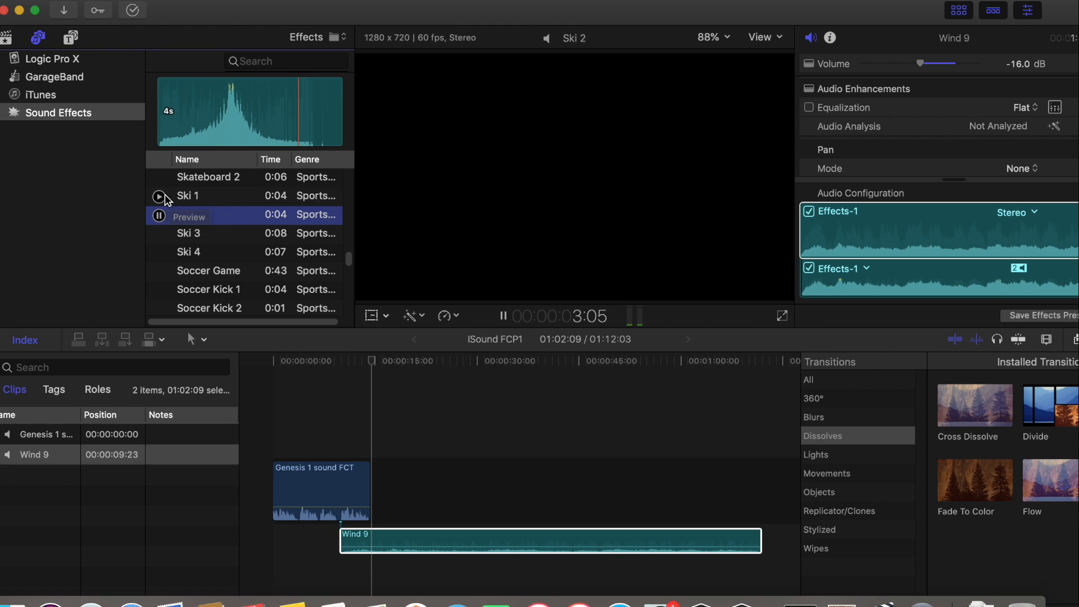
click(164, 196)
click(159, 196)
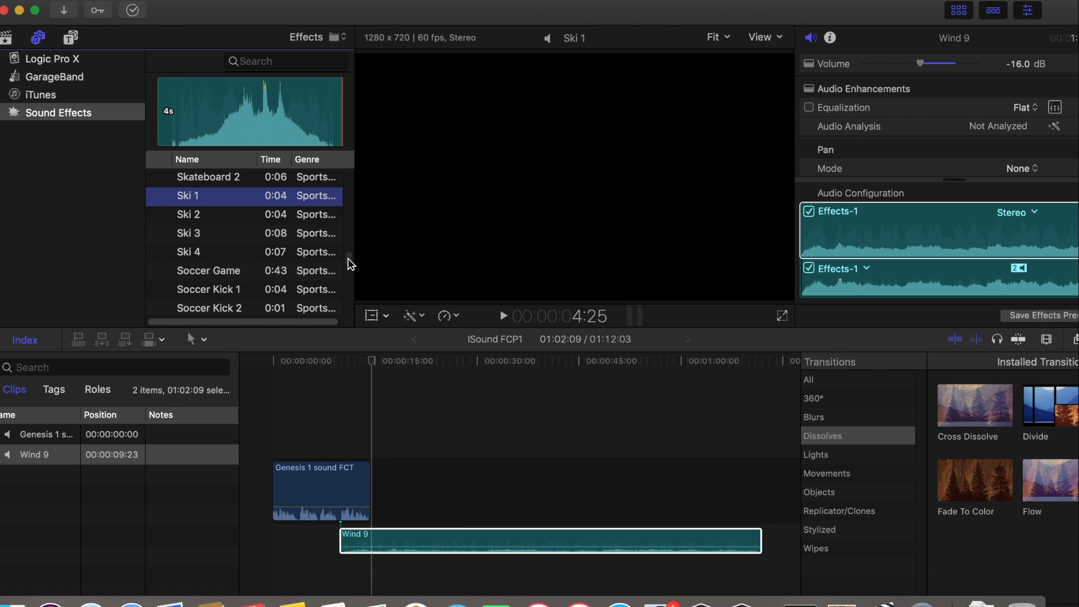
Find the Volcano Erupting sound effect in the Booms genre and preview part of it
scroll(349, 263, down, 20)
scroll(347, 265, down, 20)
scroll(345, 285, down, 20)
scroll(346, 276, up, 20)
scroll(349, 264, up, 15)
scroll(348, 264, down, 20)
drag(348, 257, 367, 217)
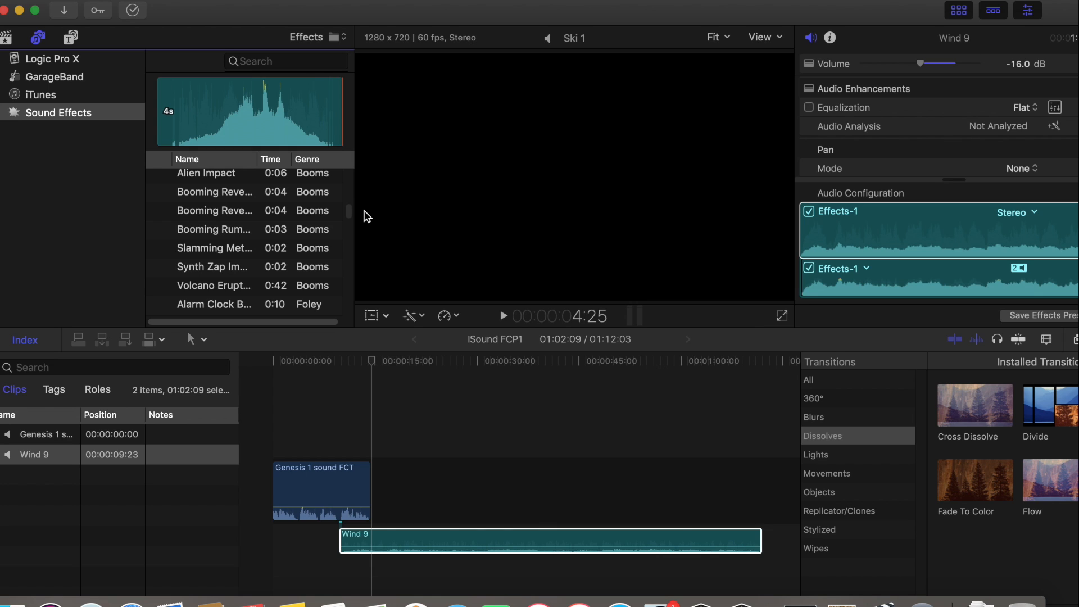
drag(366, 216, 366, 217)
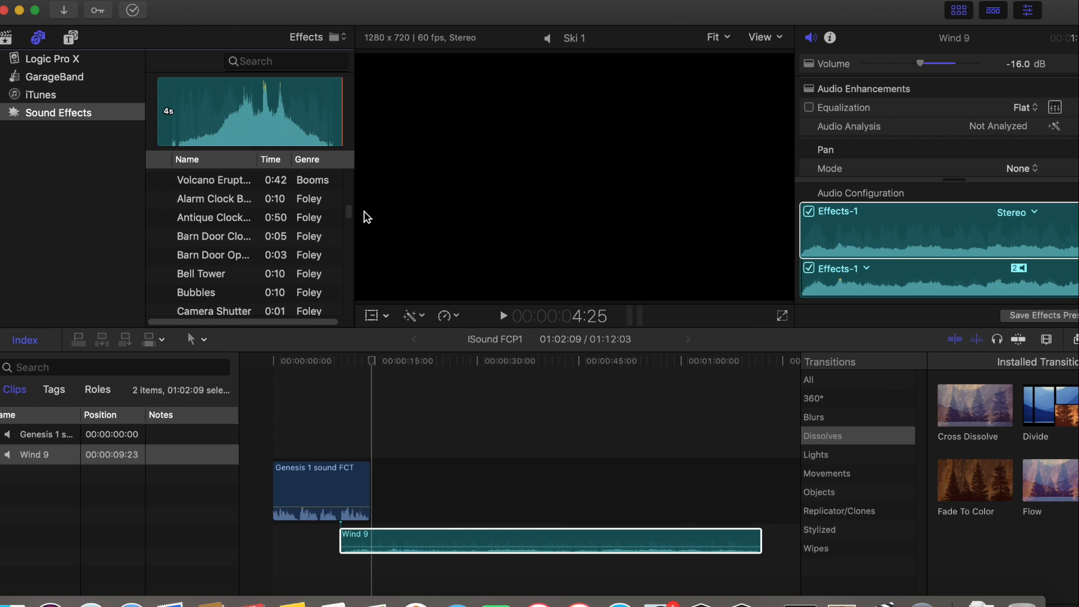
click(157, 185)
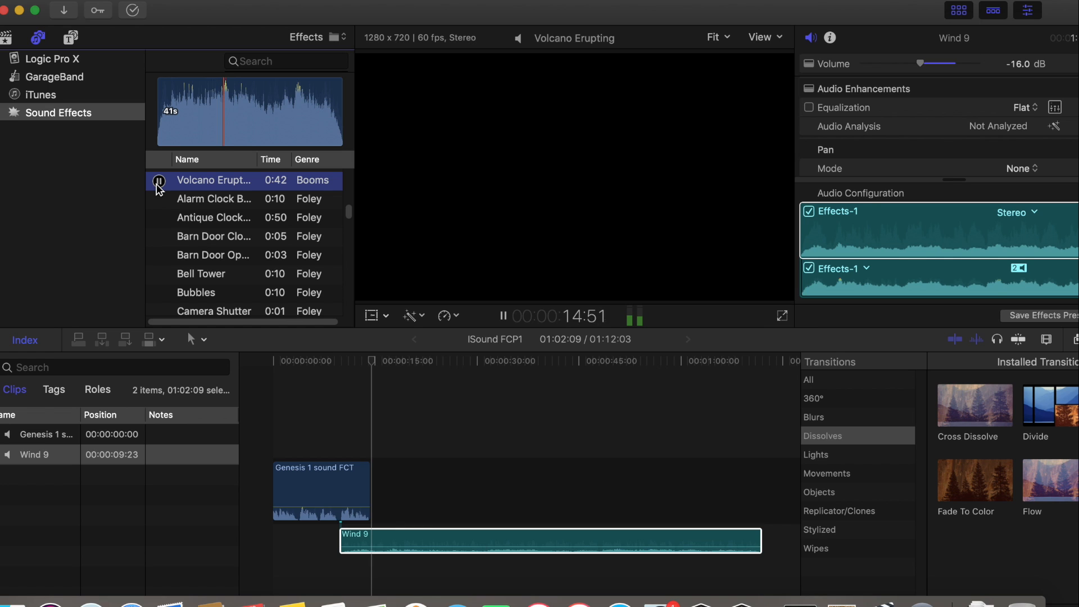
click(159, 181)
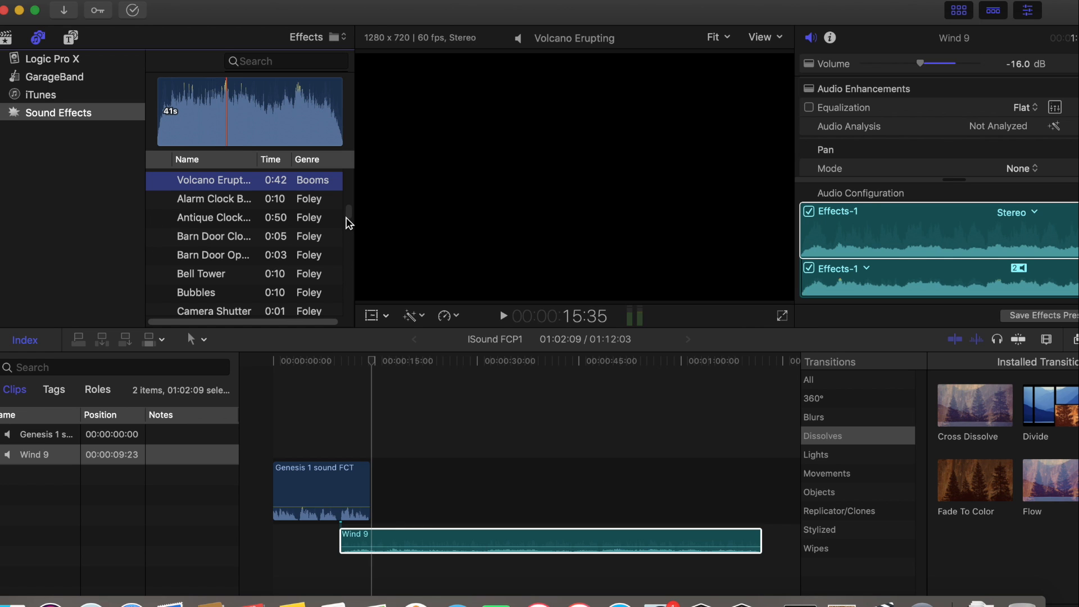
Find the Thunder and Rain sound effect among the effects without a genre and preview its opening
drag(345, 218, 349, 161)
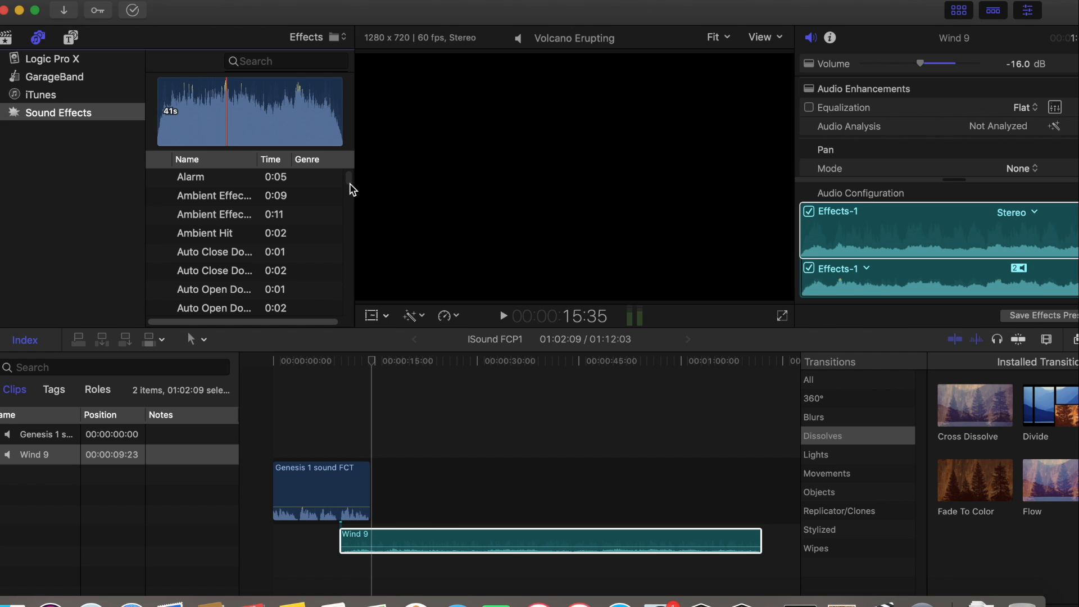
scroll(352, 189, down, 5)
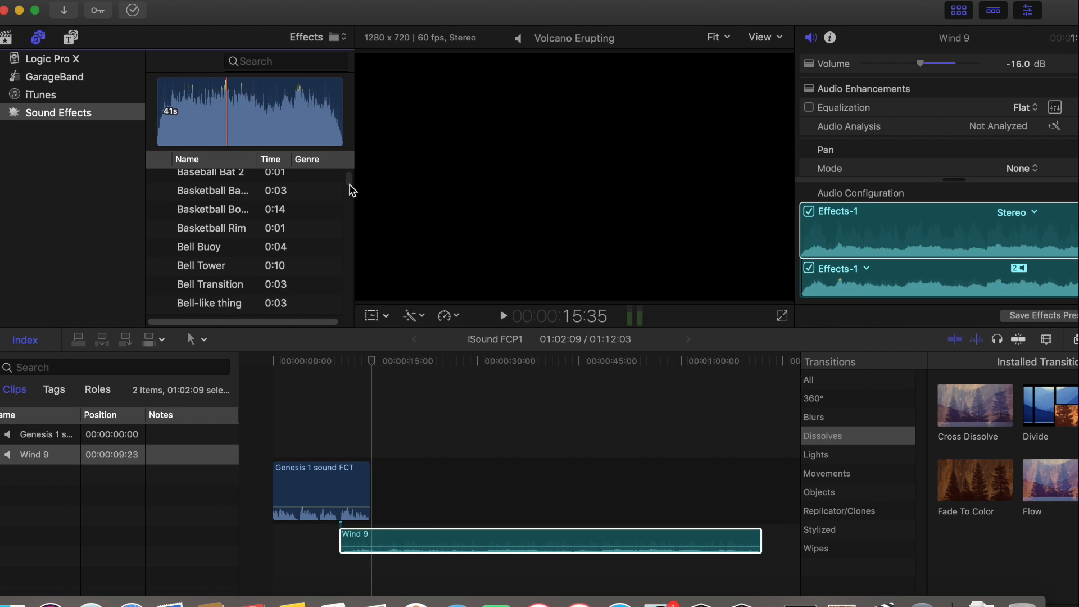
scroll(352, 190, down, 3)
scroll(352, 191, down, 2)
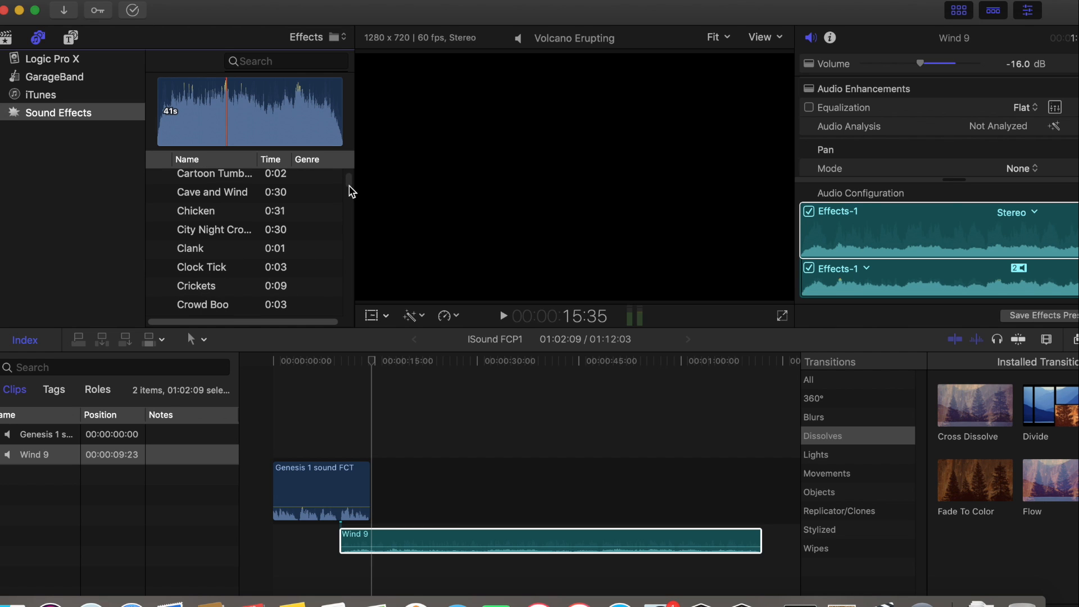
scroll(352, 192, down, 10)
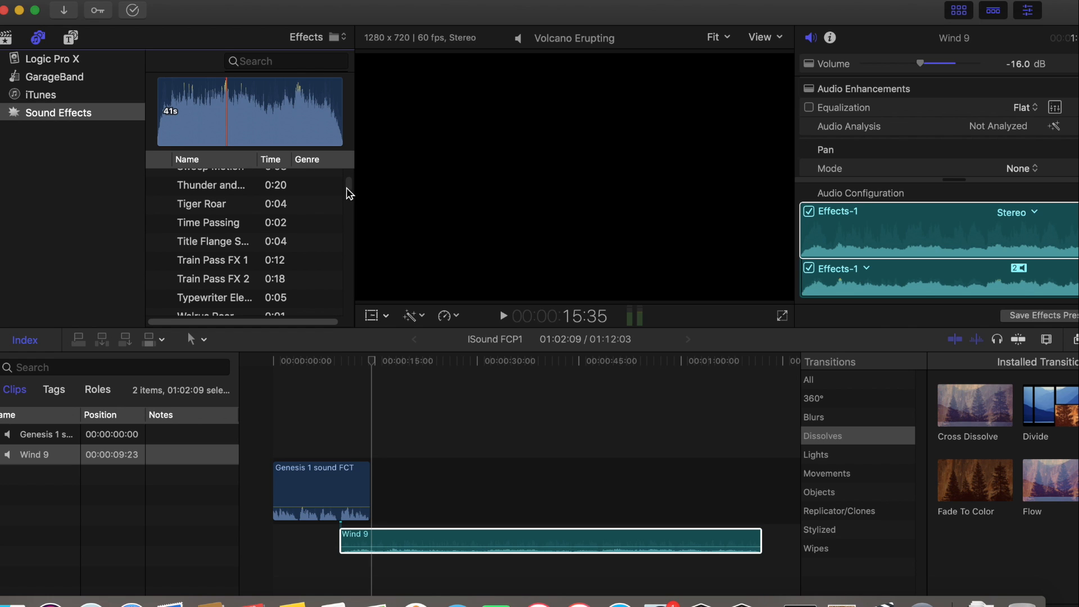
click(159, 187)
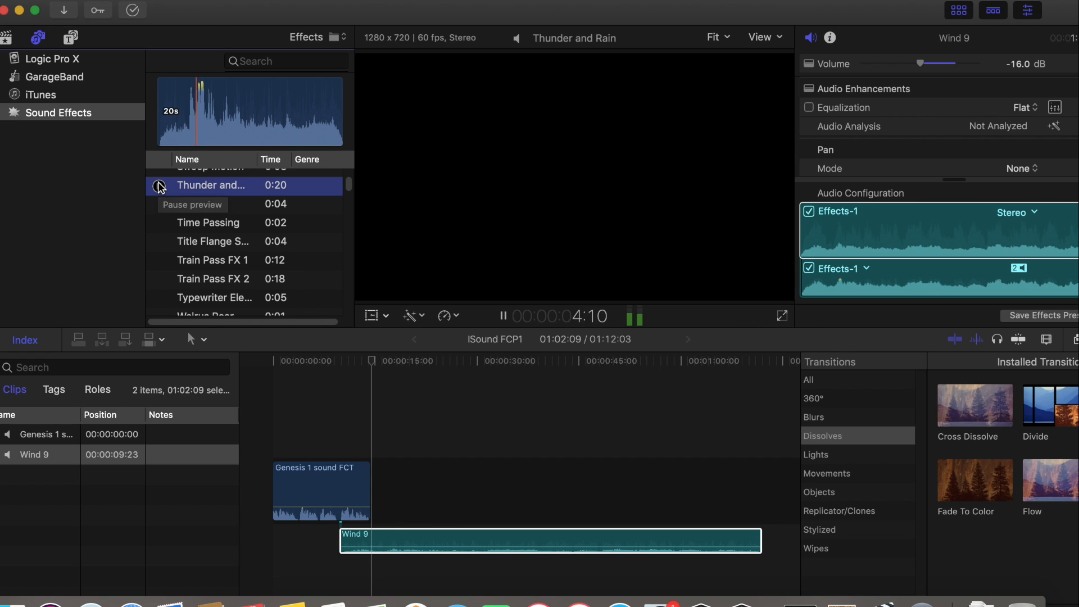
click(159, 188)
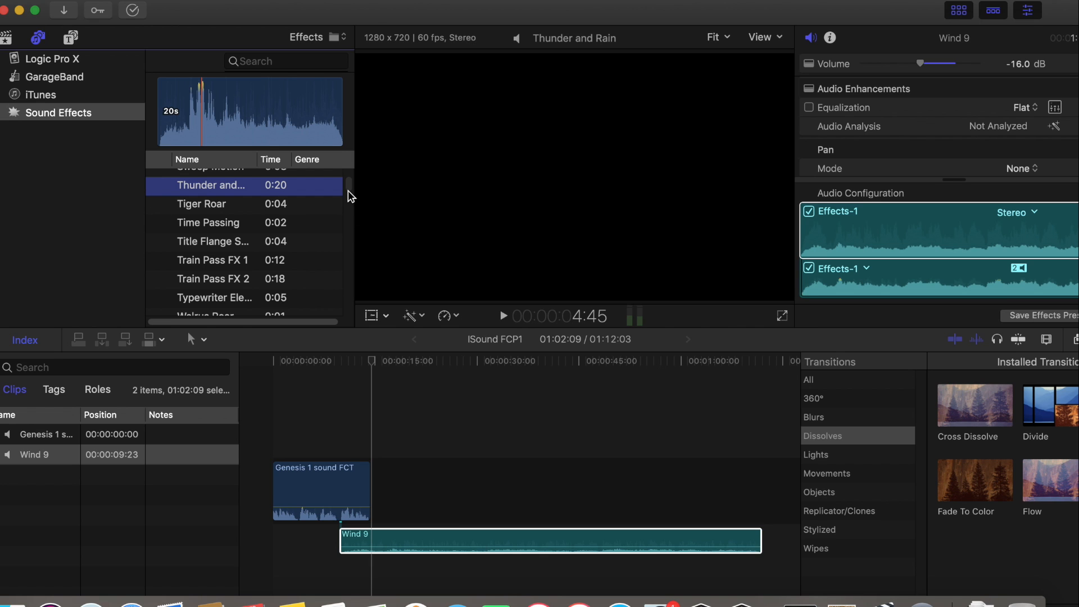
Browse the transportation, stinger, sci-fi and unlabelled sound effects, ending back at Thunder and Rain
scroll(349, 190, up, 10)
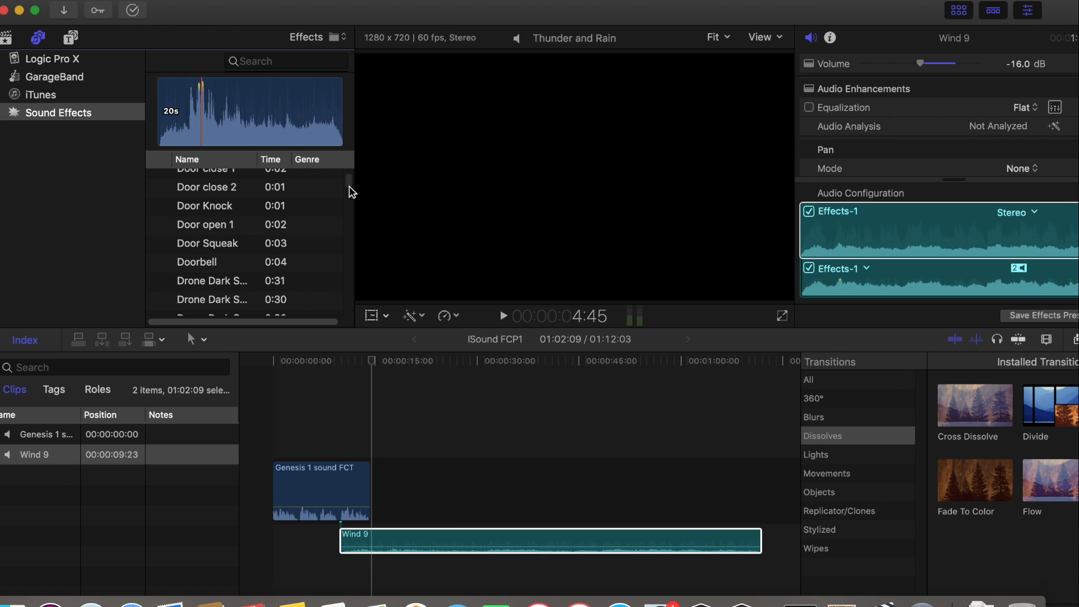
scroll(350, 191, down, 5)
scroll(350, 193, down, 10)
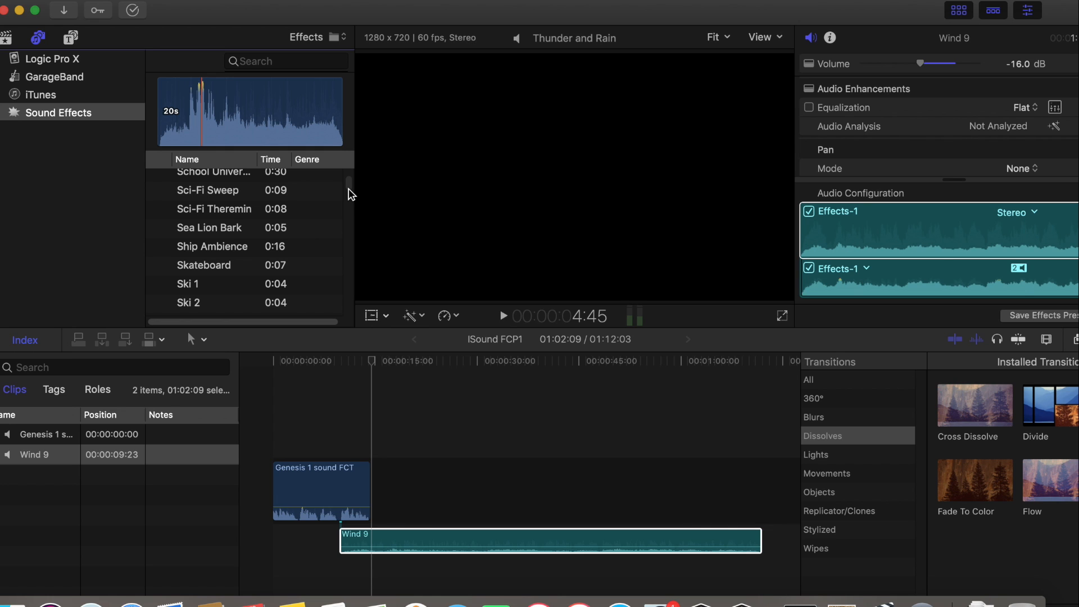
scroll(350, 194, down, 5)
scroll(349, 195, up, 10)
scroll(349, 196, down, 8)
scroll(348, 197, down, 15)
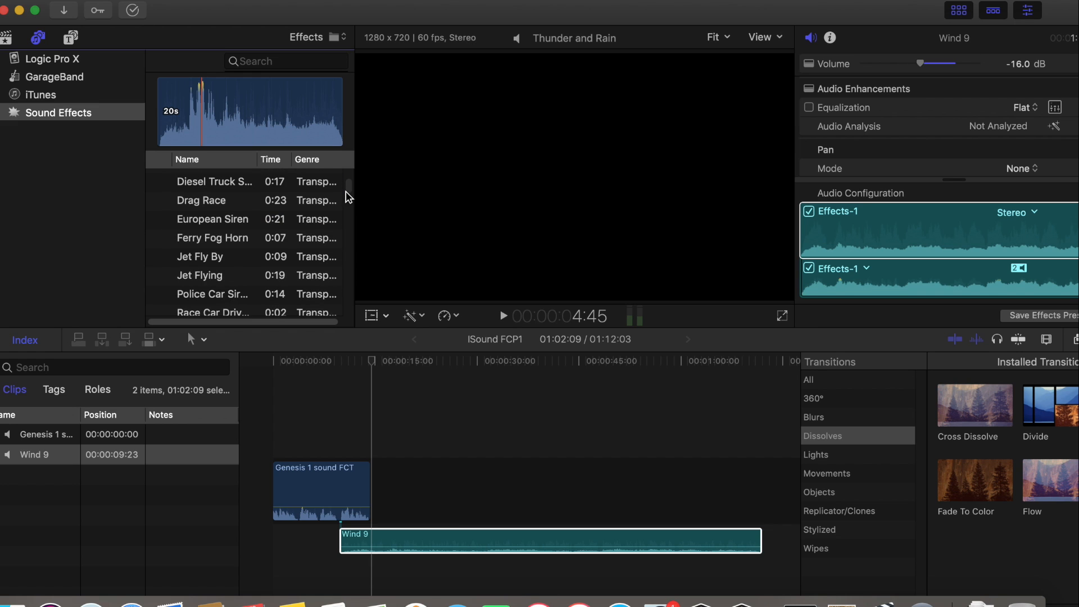
scroll(345, 199, down, 5)
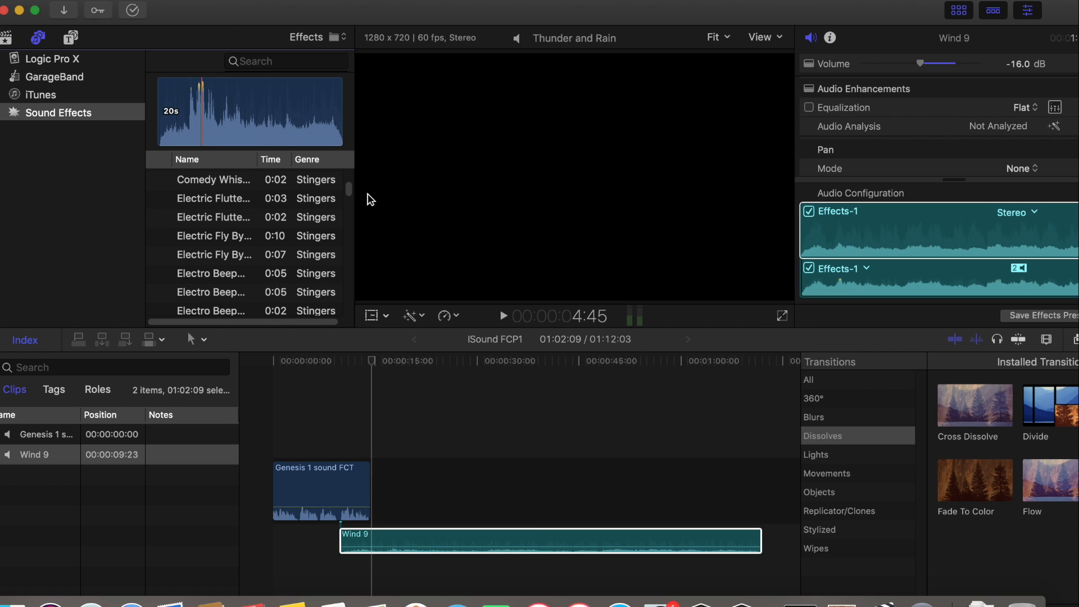
scroll(347, 194, down, 15)
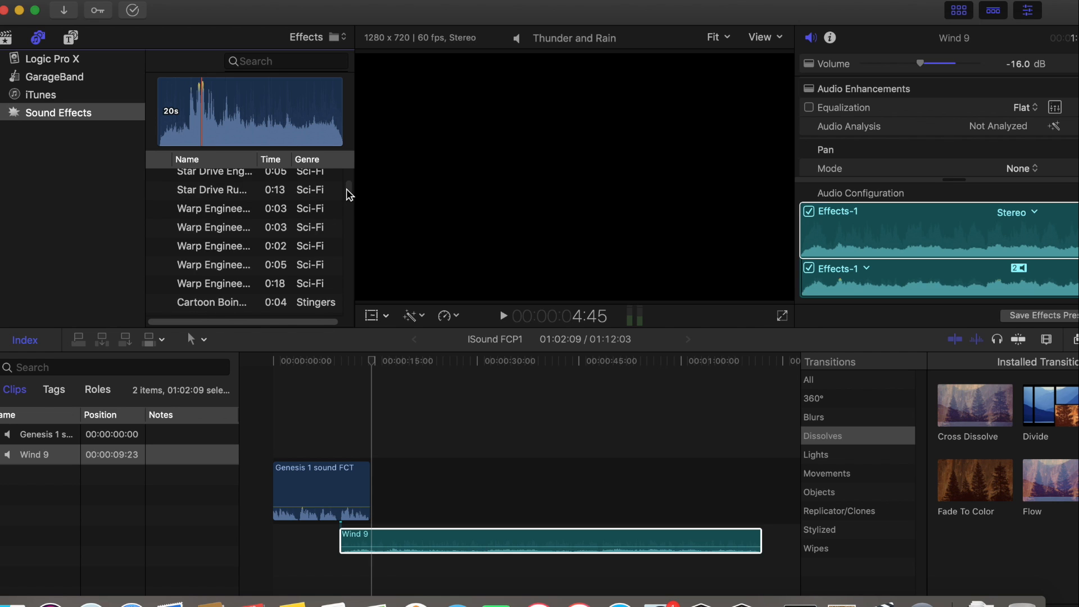
scroll(348, 191, up, 15)
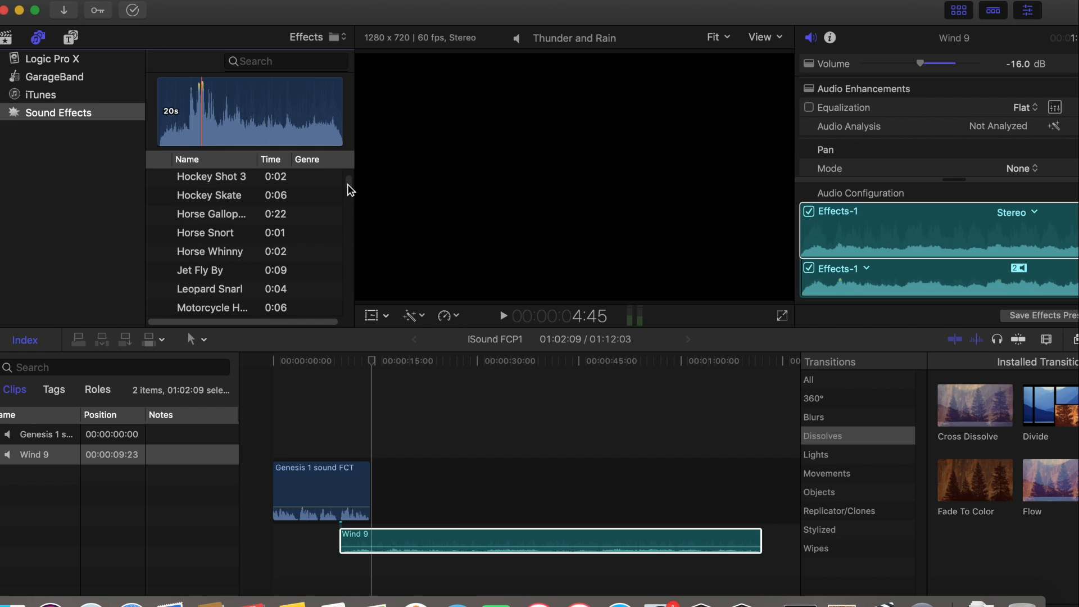
scroll(352, 185, up, 5)
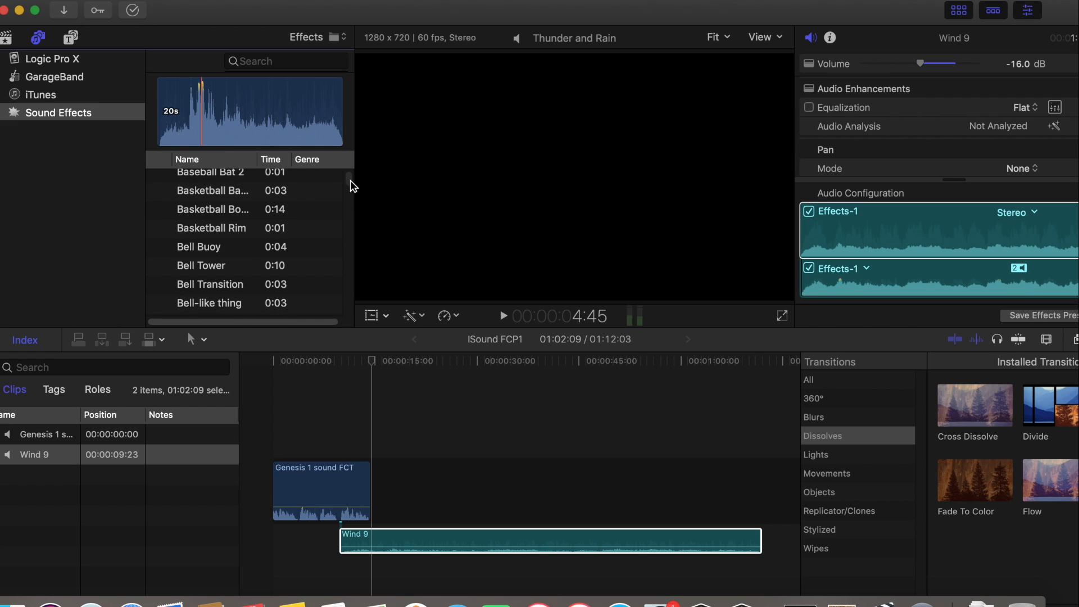
scroll(349, 187, down, 10)
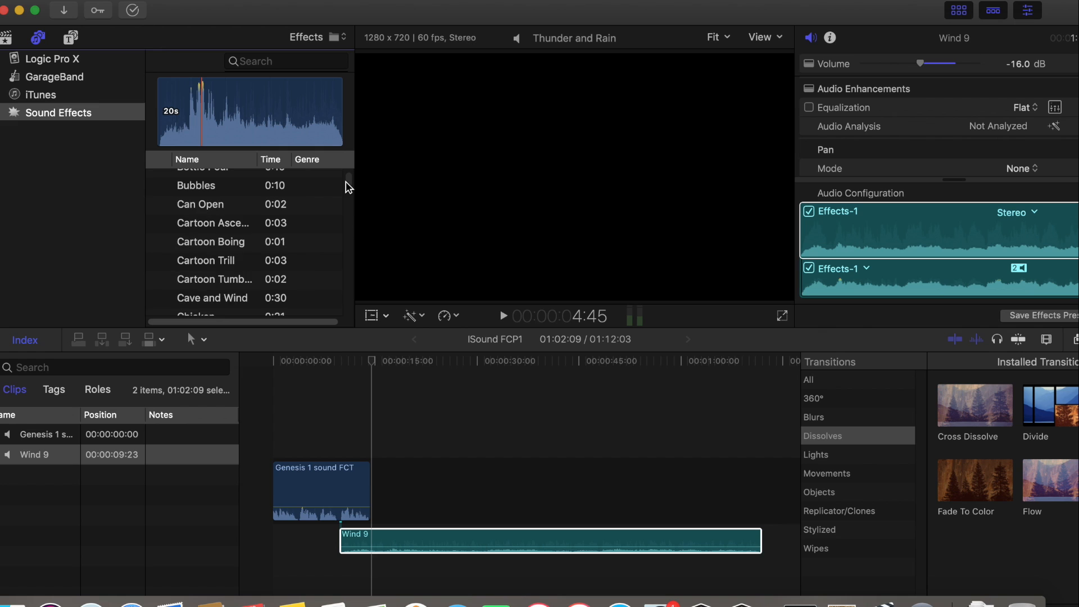
scroll(349, 190, down, 10)
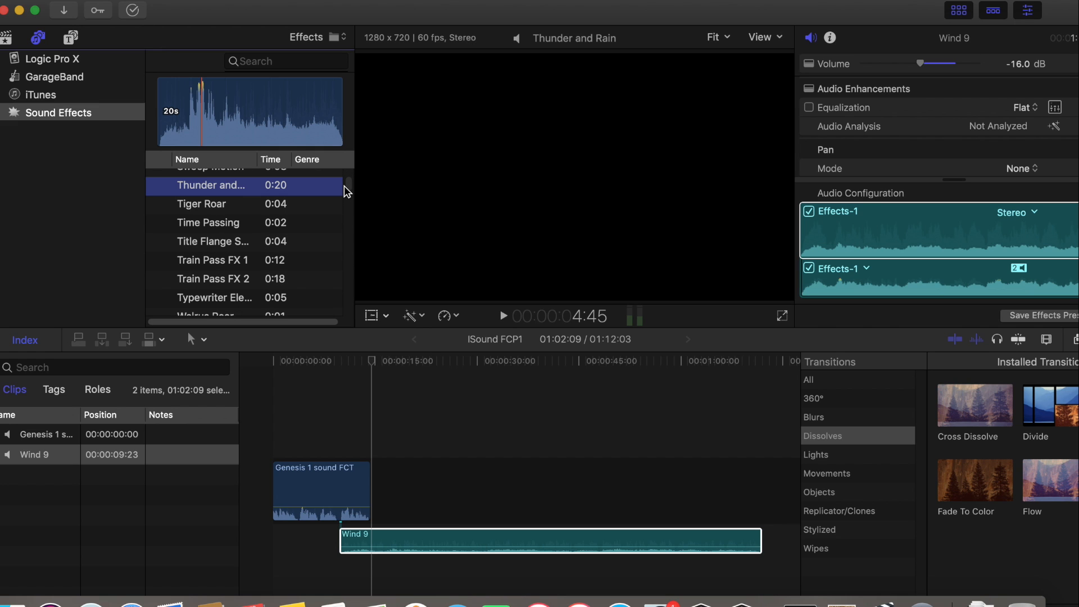
Browse the jingles, sports, people and work sound effects as far as Volcano Erupting in the Booms genre
scroll(345, 191, down, 10)
scroll(345, 193, down, 20)
scroll(339, 203, down, 5)
scroll(336, 197, down, 15)
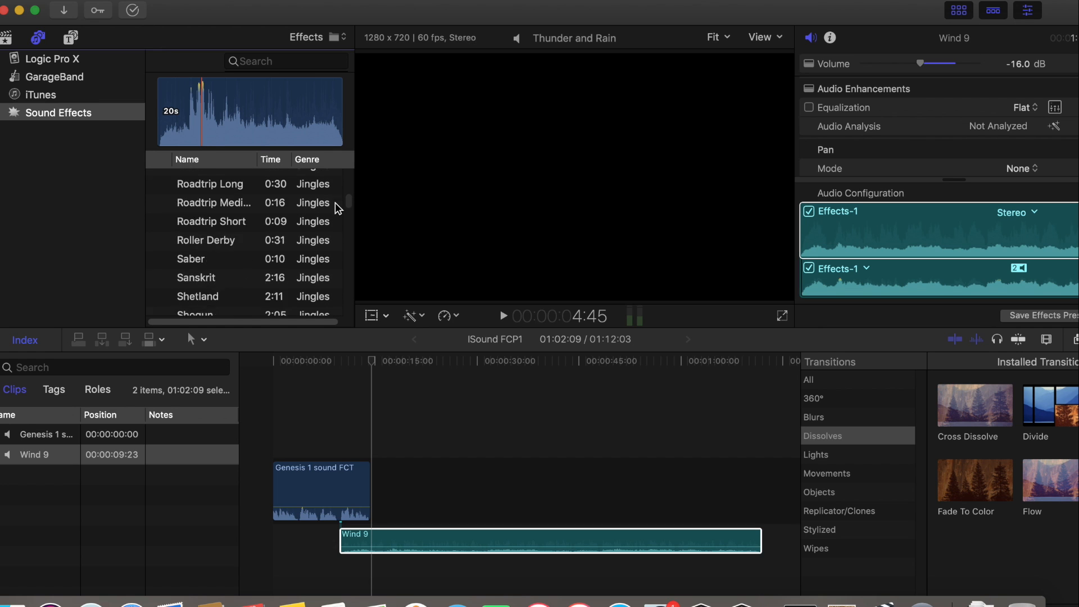
scroll(337, 211, up, 10)
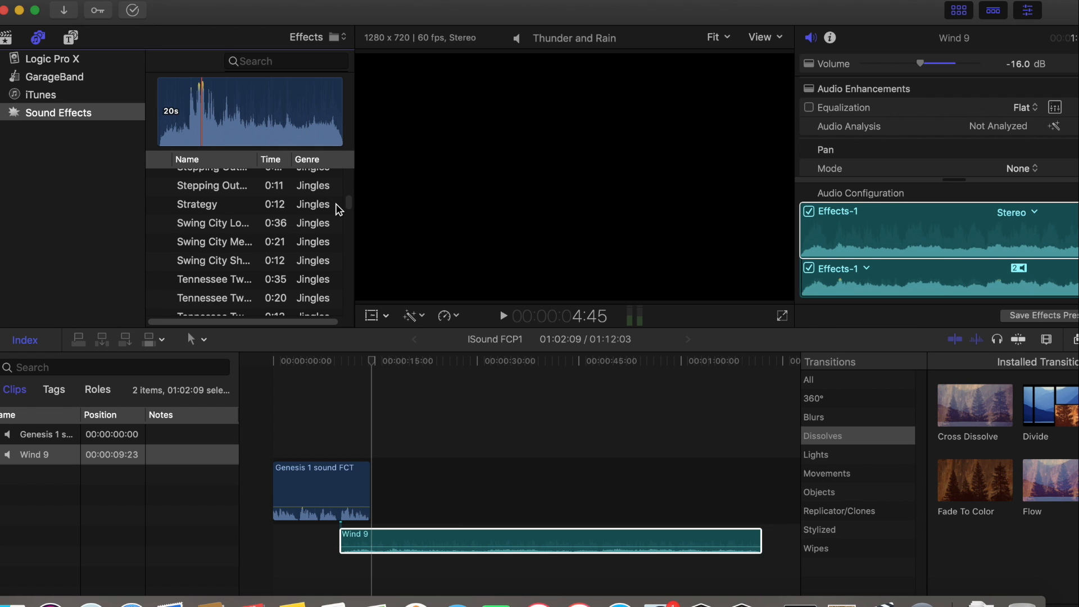
scroll(339, 210, down, 3)
scroll(338, 211, down, 5)
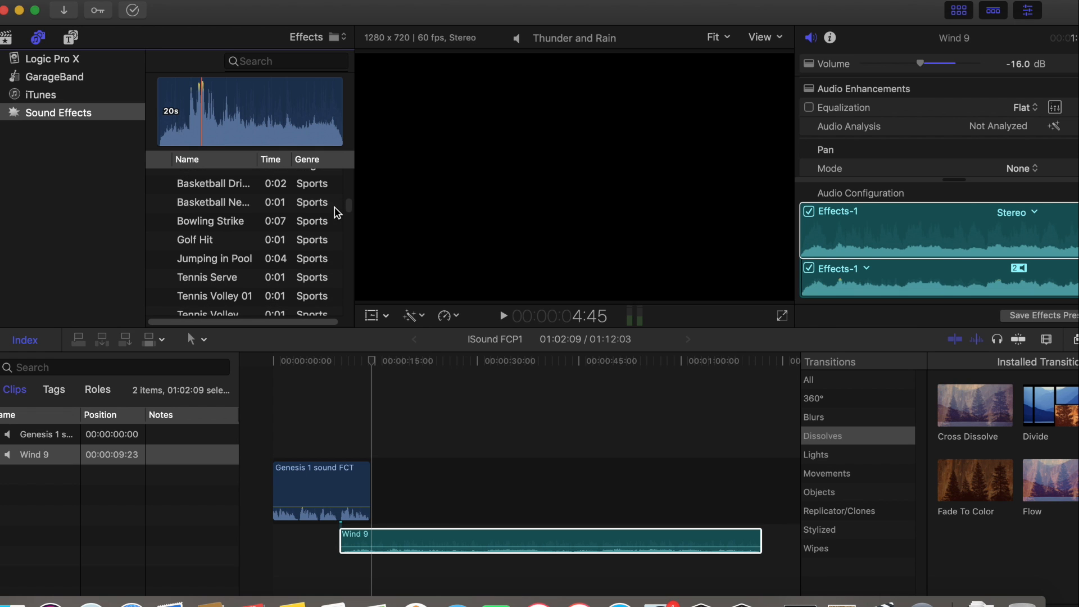
scroll(337, 213, down, 15)
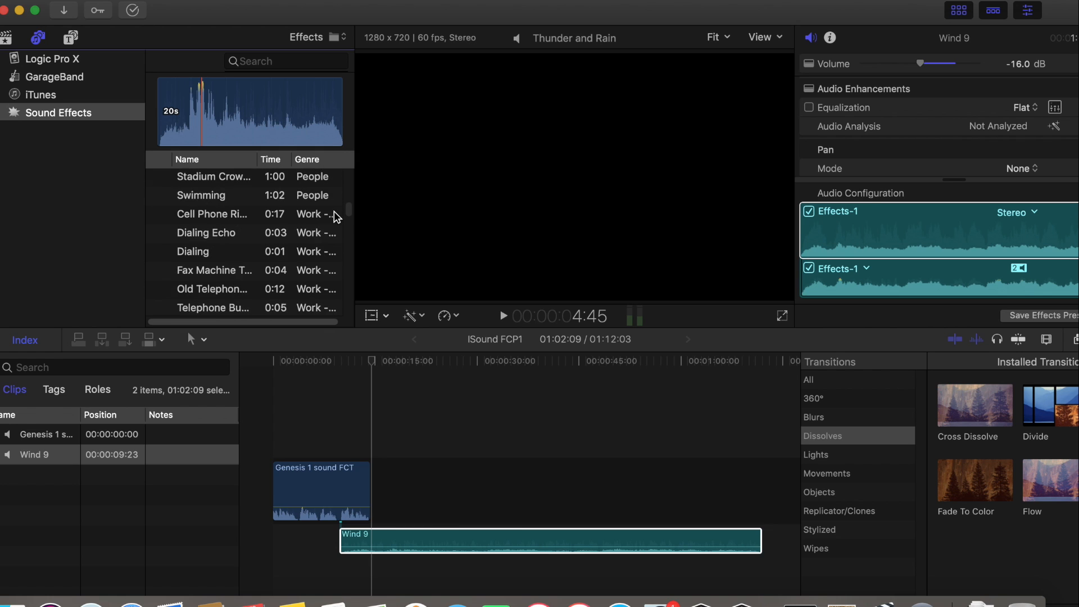
scroll(336, 218, down, 3)
scroll(336, 218, down, 3)
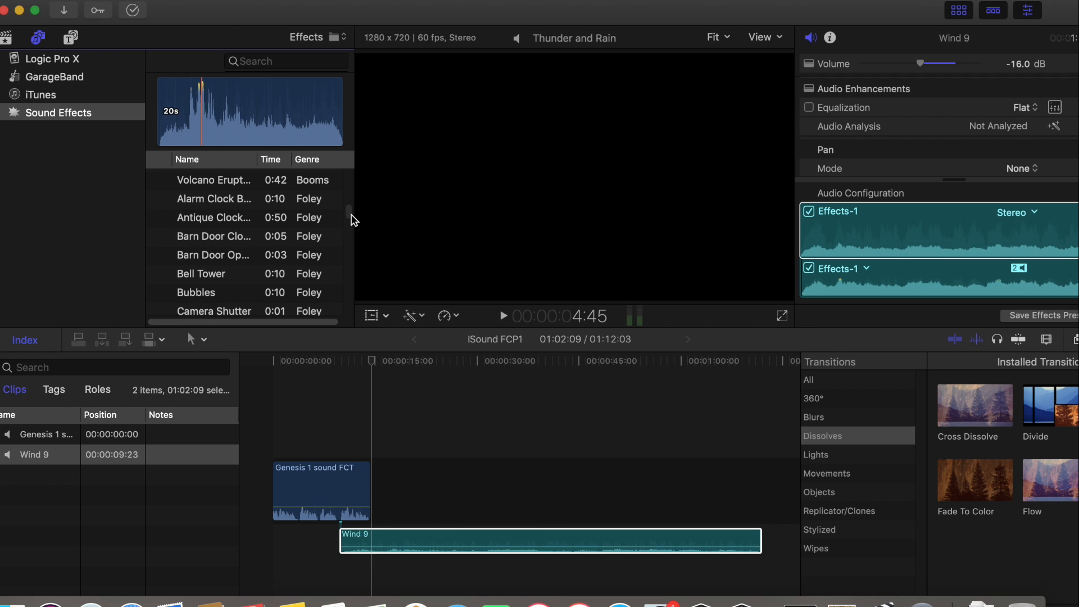
Browse the foley, miscellaneous, transportation, sci-fi, impact, people and sports sound effects, ending in the ambience genre
scroll(349, 220, down, 20)
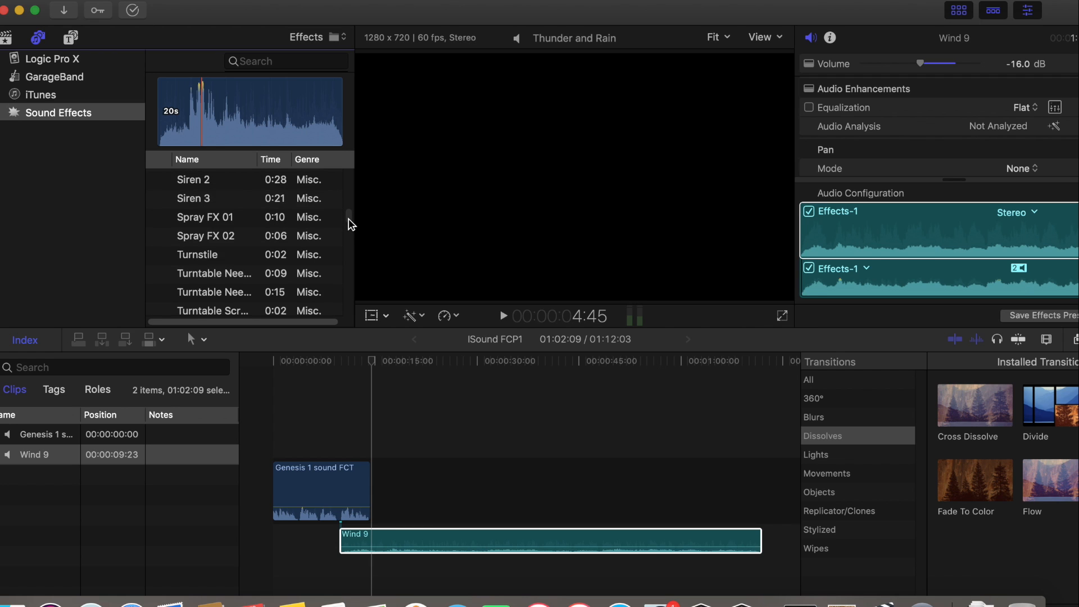
scroll(349, 225, up, 5)
scroll(350, 224, down, 5)
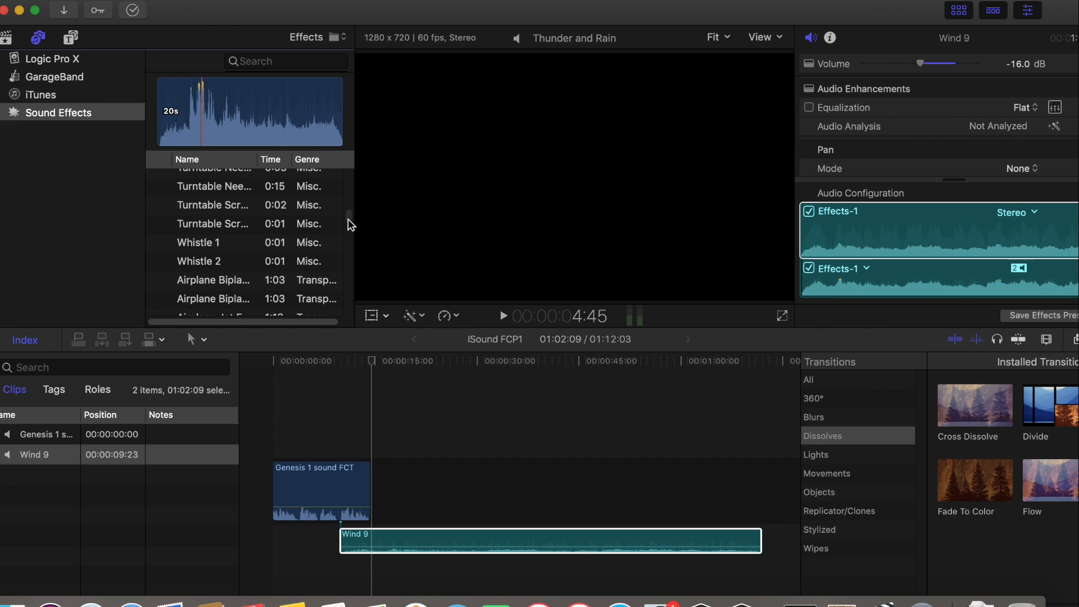
scroll(349, 225, down, 5)
scroll(349, 225, down, 10)
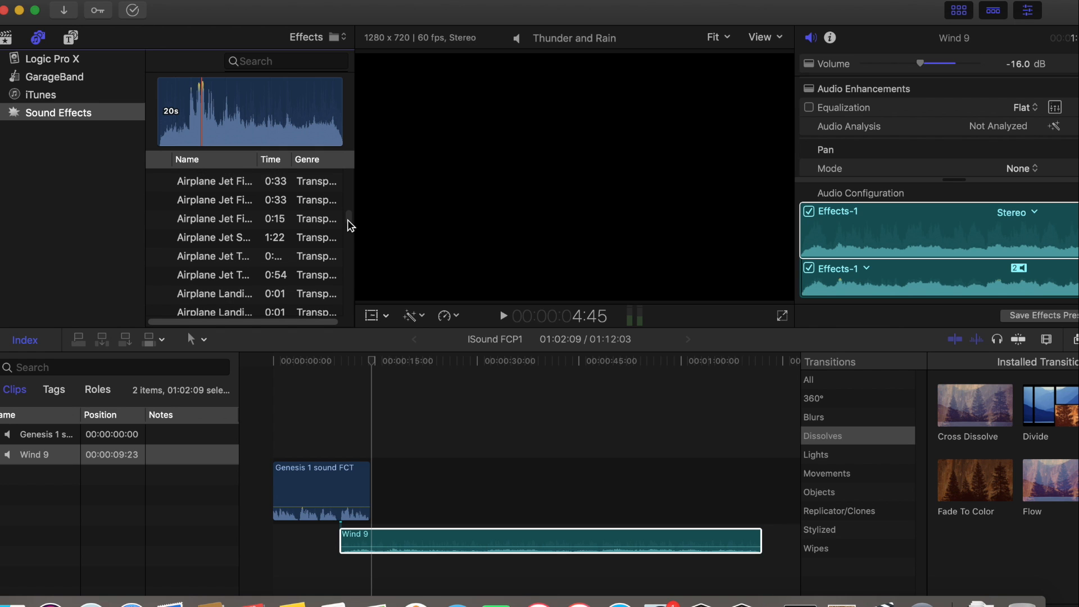
scroll(349, 230, down, 20)
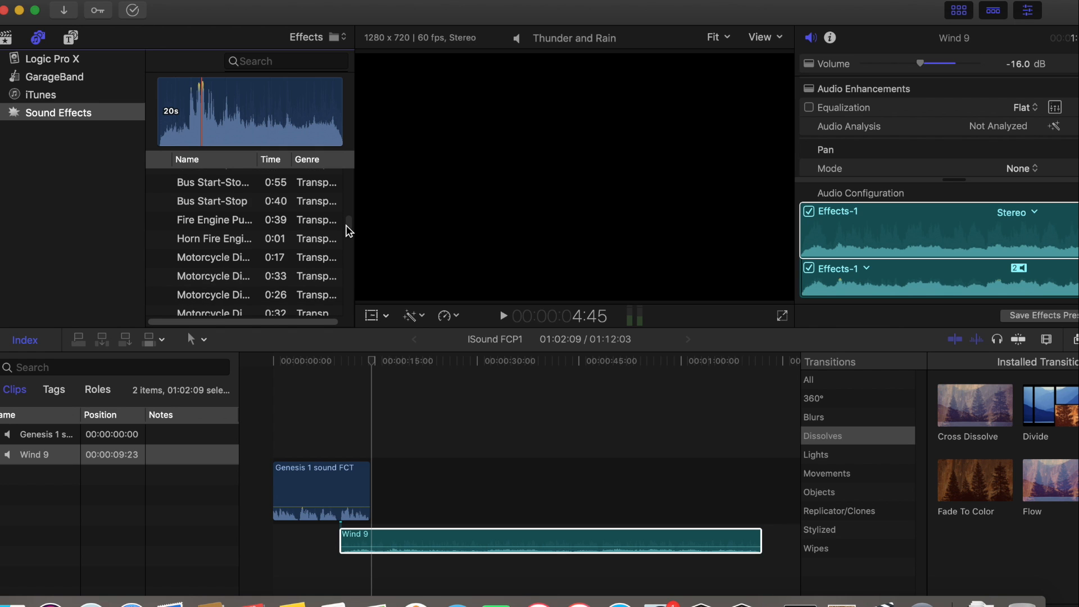
scroll(347, 234, down, 20)
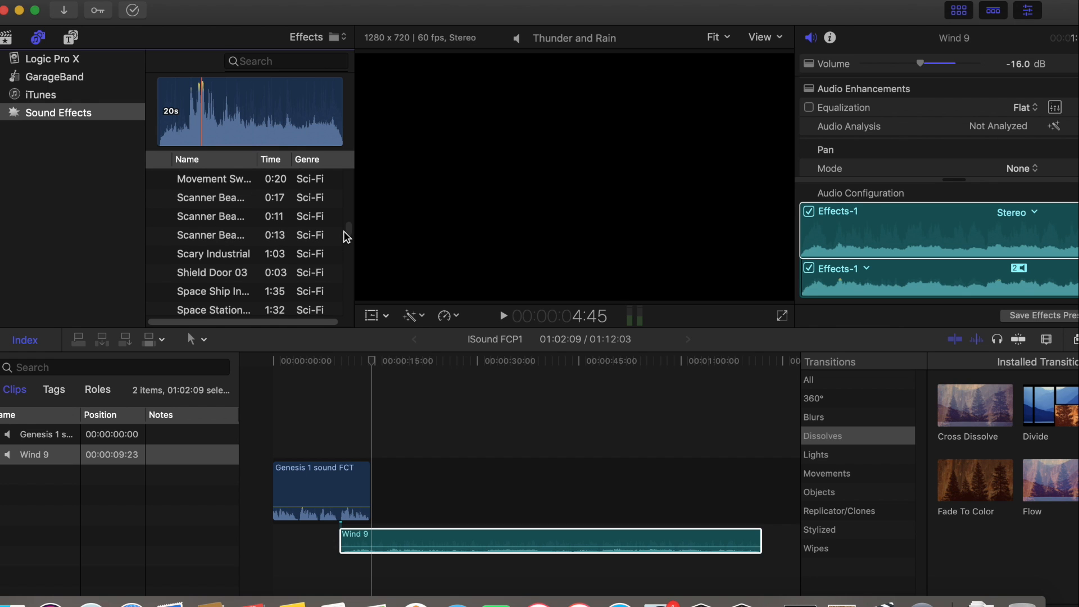
scroll(344, 230, down, 20)
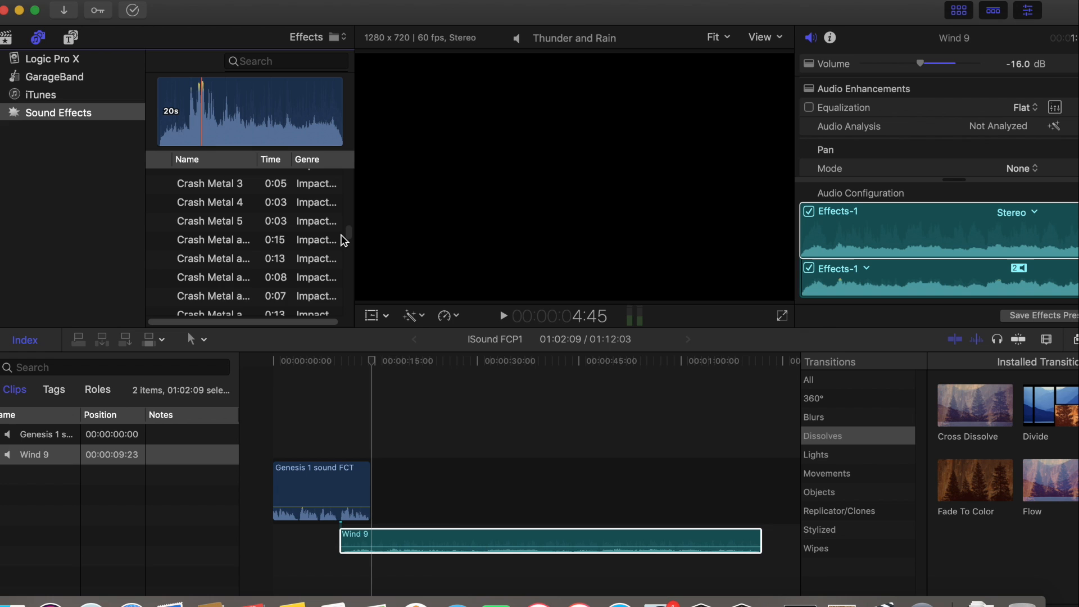
scroll(341, 241, down, 10)
scroll(336, 247, down, 15)
scroll(333, 250, down, 20)
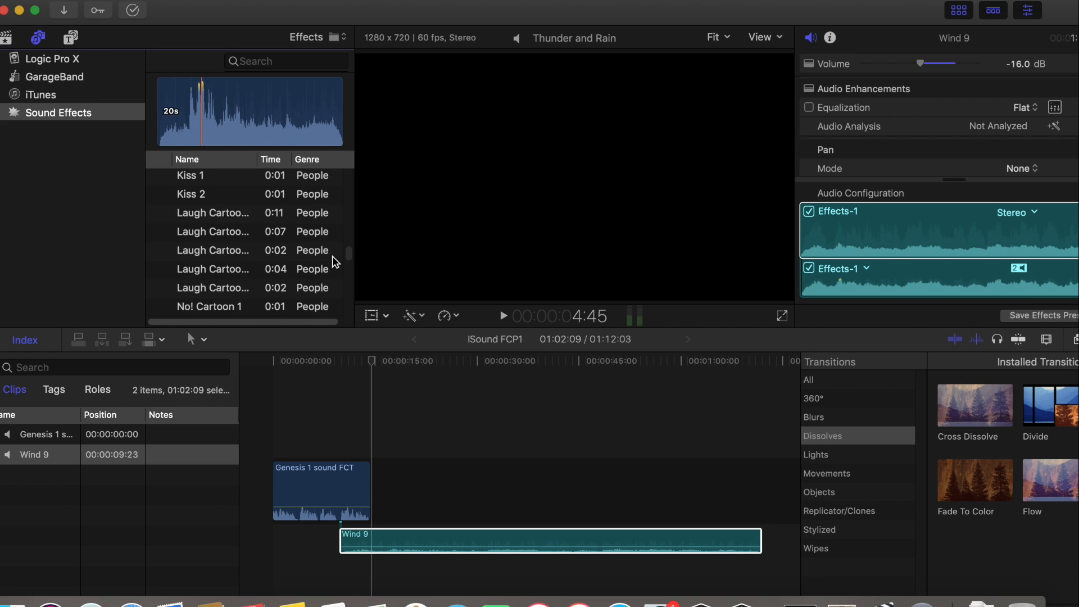
scroll(333, 263, down, 8)
scroll(333, 266, up, 5)
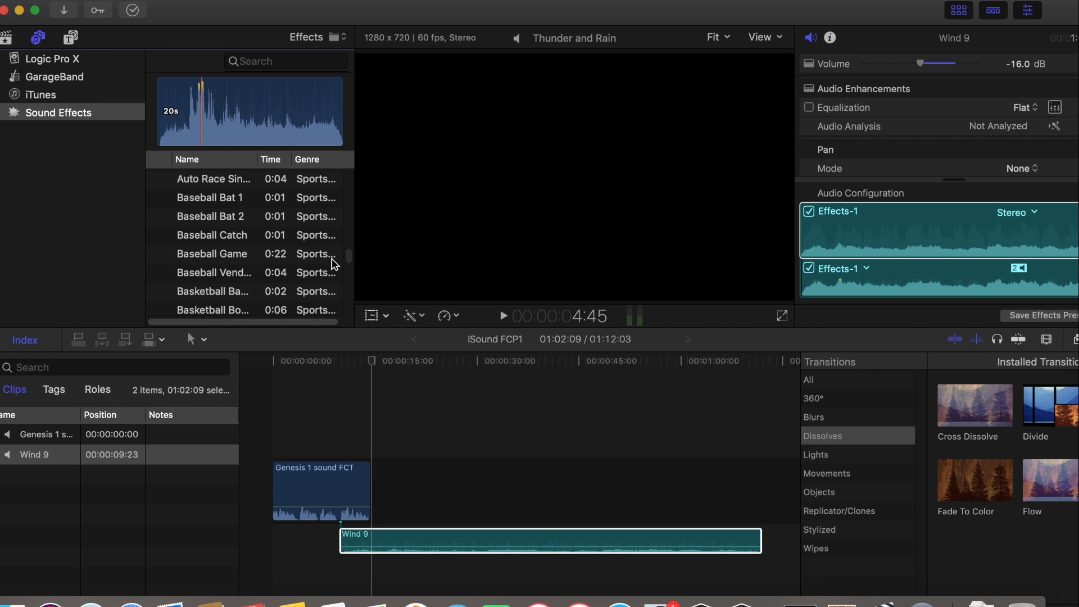
scroll(333, 264, down, 15)
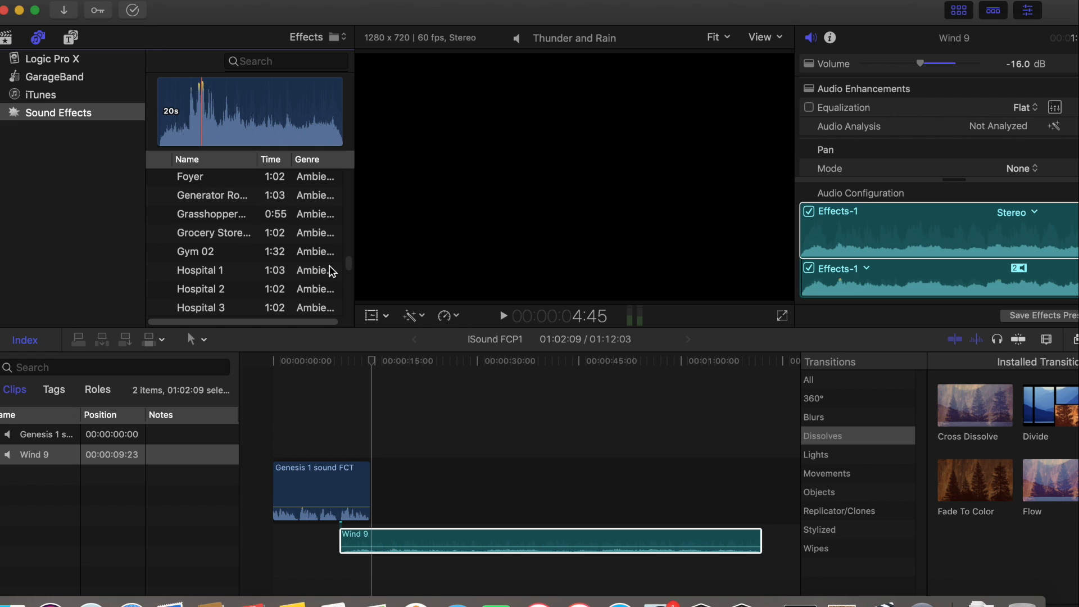
Look through the ambience sound effects, including the traffic, water, thunder, rain, fire and room tone entries
scroll(331, 272, down, 6)
scroll(332, 274, down, 5)
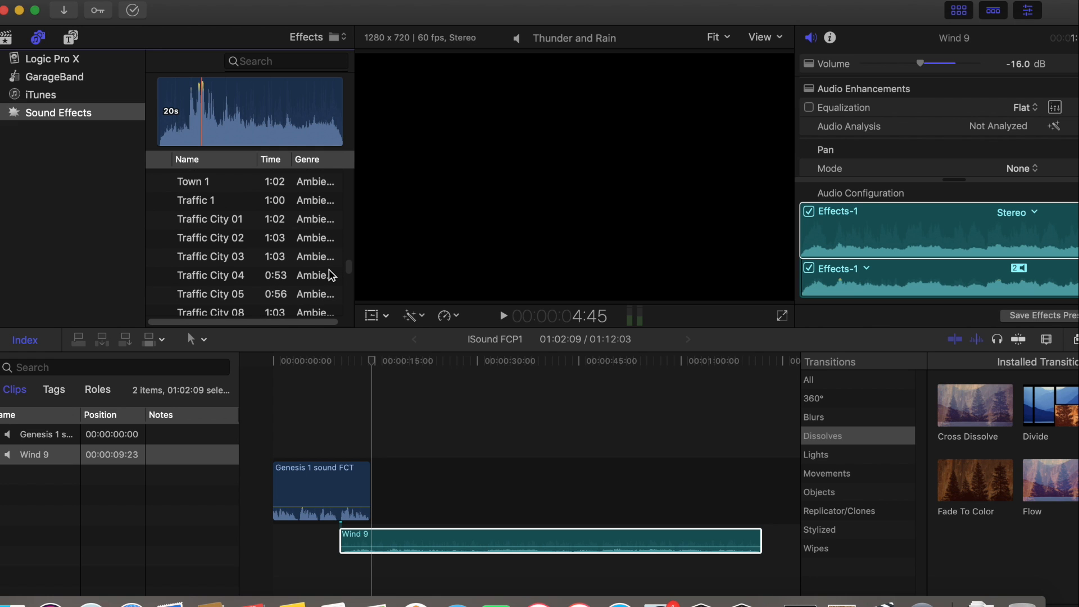
scroll(332, 275, down, 8)
scroll(332, 275, down, 8)
scroll(332, 275, up, 8)
scroll(331, 277, up, 2)
scroll(332, 276, up, 5)
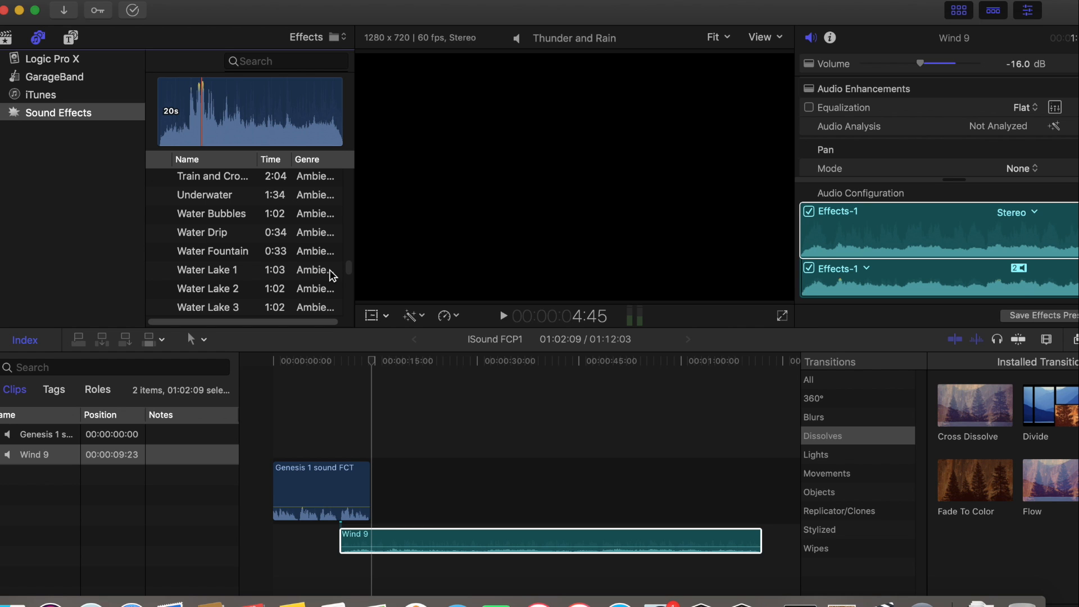
scroll(333, 275, up, 3)
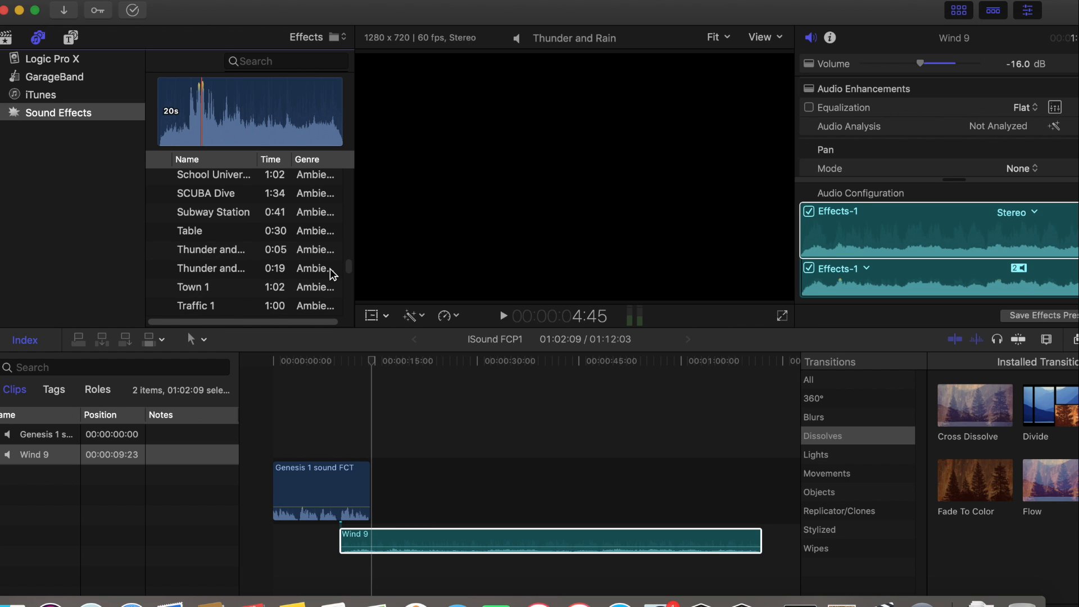
scroll(333, 274, up, 5)
scroll(332, 274, up, 8)
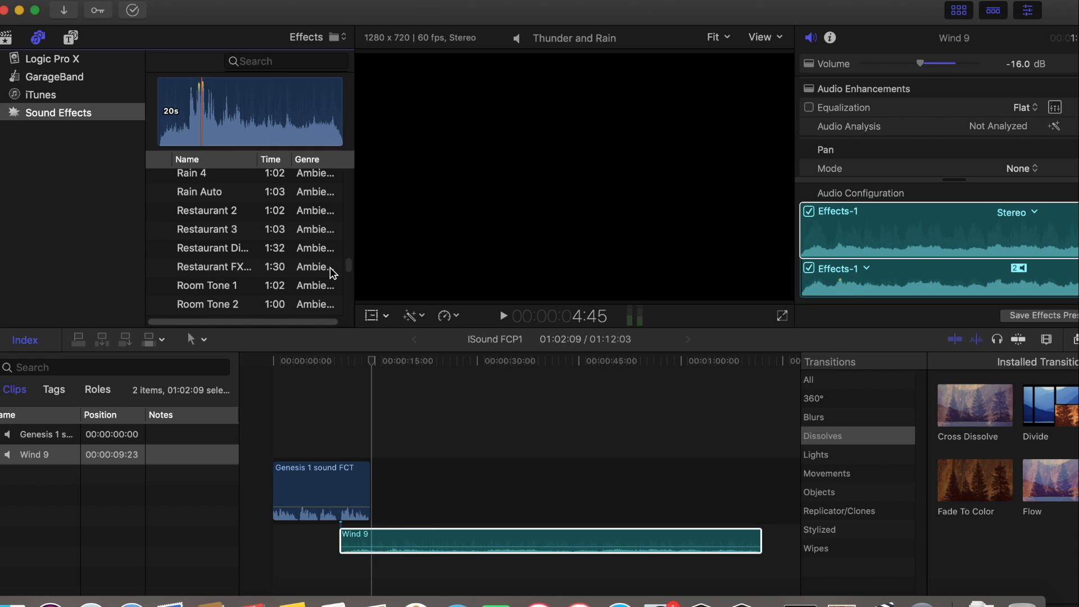
scroll(333, 273, up, 15)
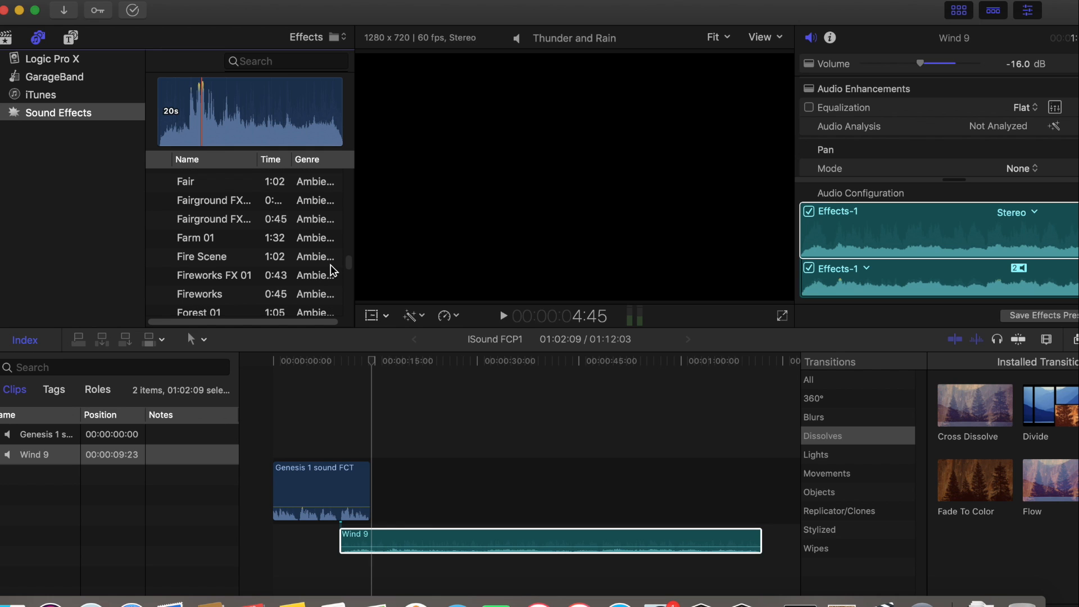
scroll(333, 273, down, 20)
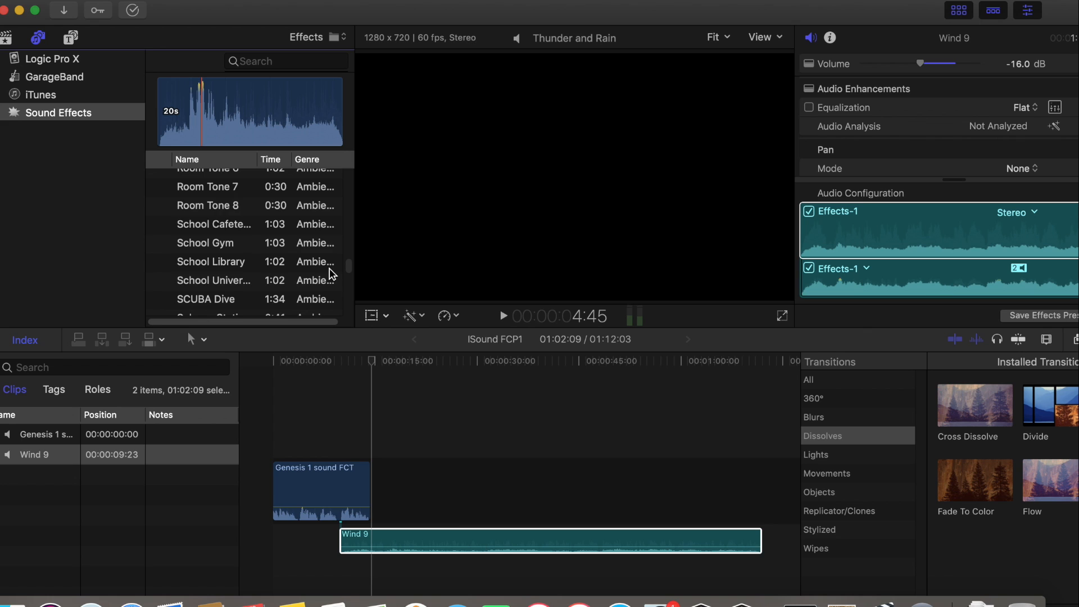
scroll(333, 276, down, 4)
scroll(332, 277, up, 20)
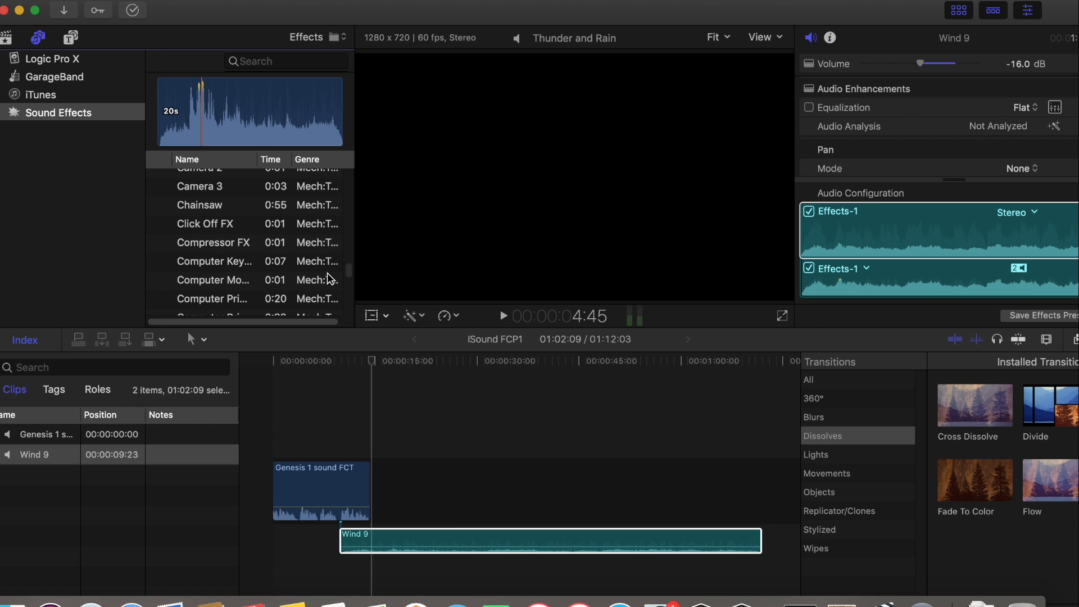
Preview the Wind 7 and Wind 6 ambience effects and add Wind 6 beneath Wind 9 at 00:00:10:00, with its volume at -9.0 dB
scroll(331, 277, down, 20)
scroll(331, 276, down, 4)
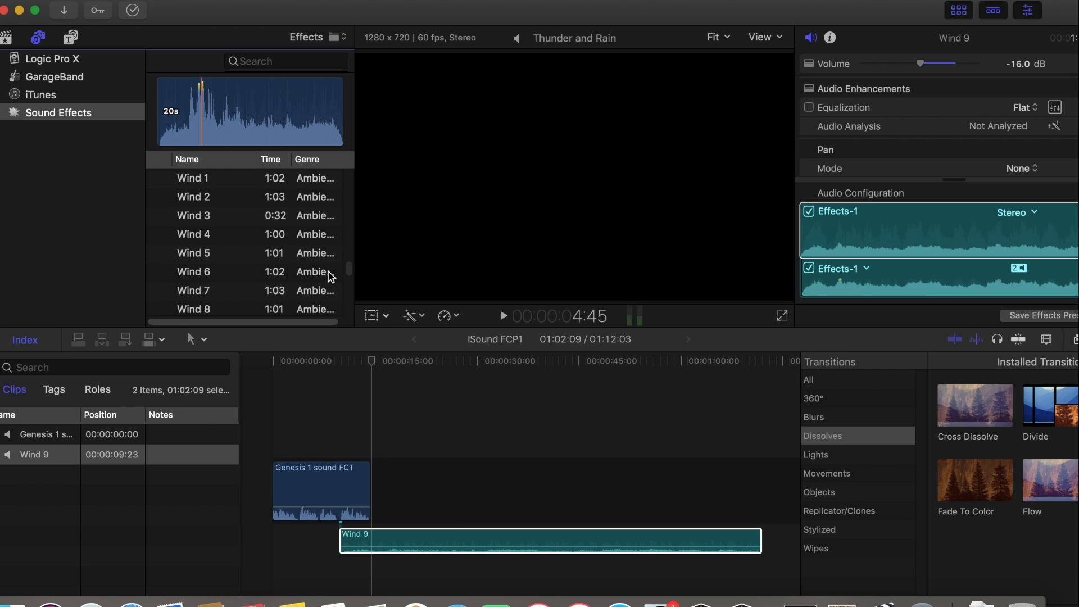
click(159, 291)
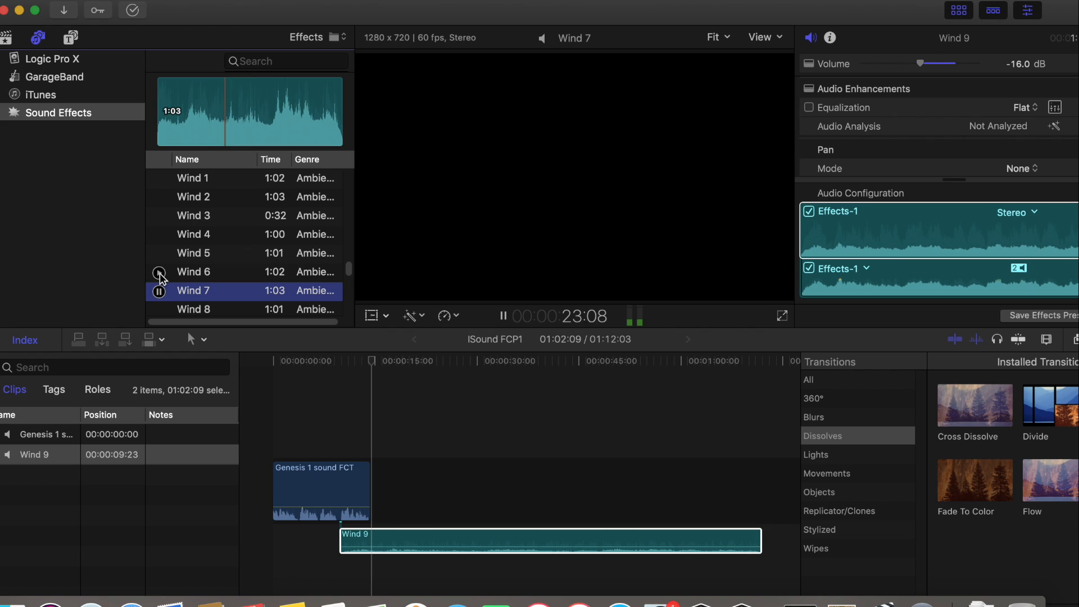
click(159, 273)
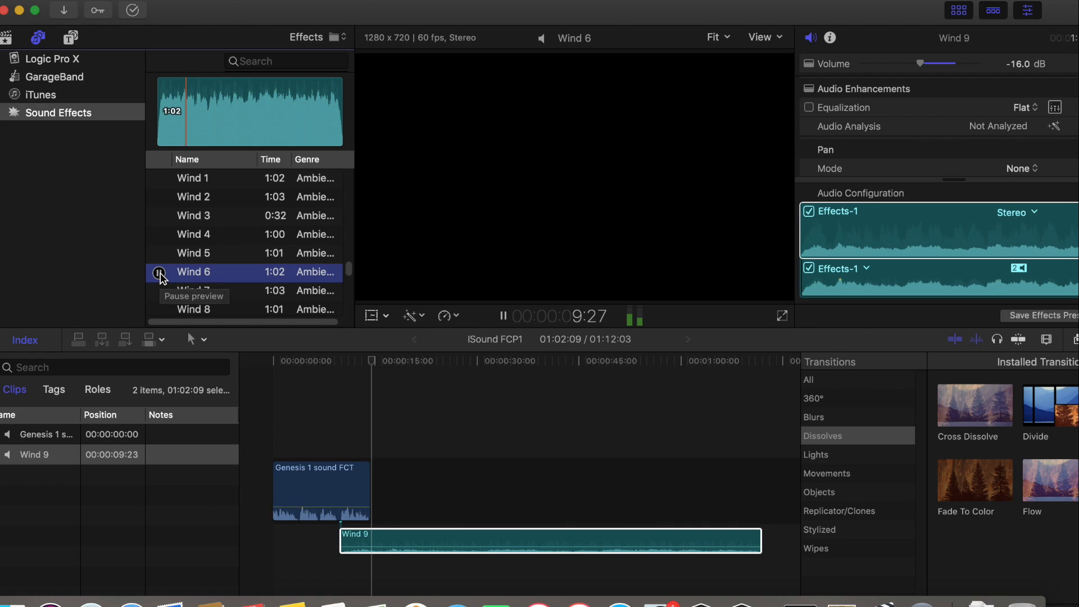
click(161, 274)
drag(187, 275, 386, 572)
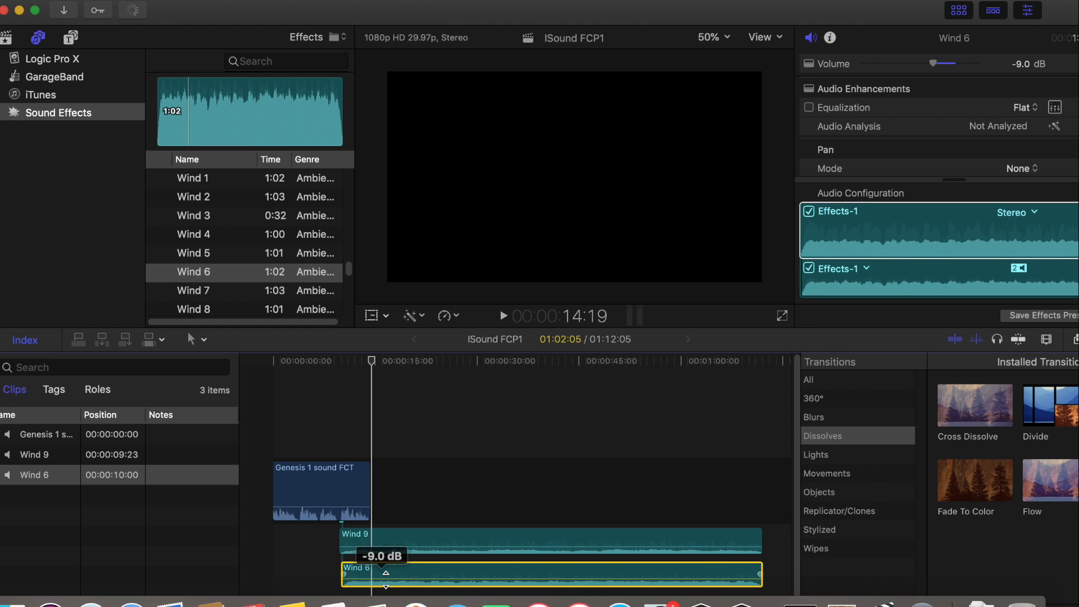
Play back the layered Wind 9 and Wind 6 clips from about 8:22 and again from about 10:03
click(368, 359)
drag(370, 364, 331, 361)
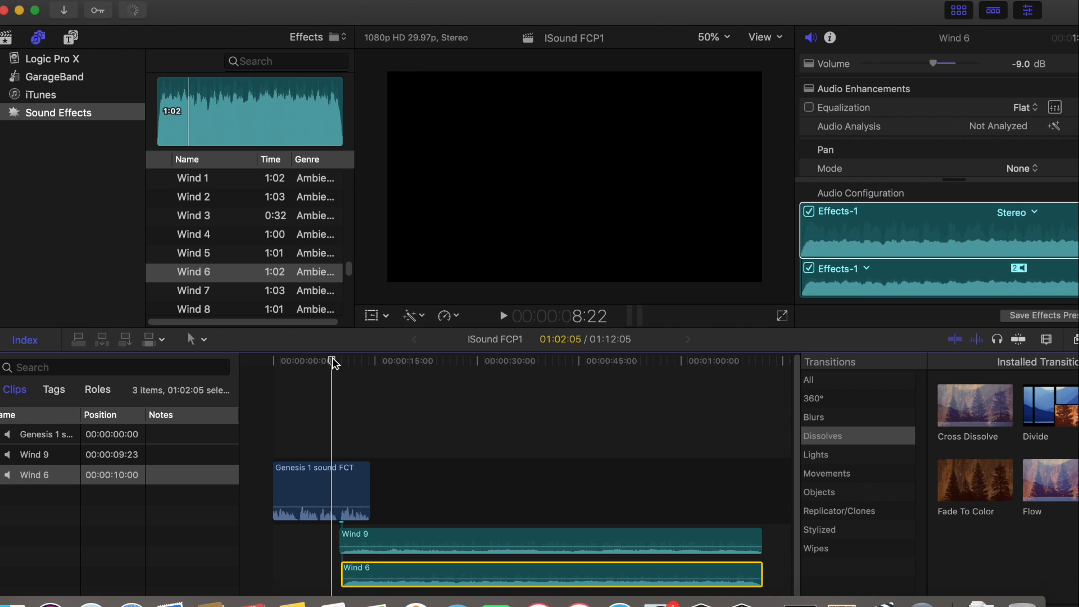
click(502, 317)
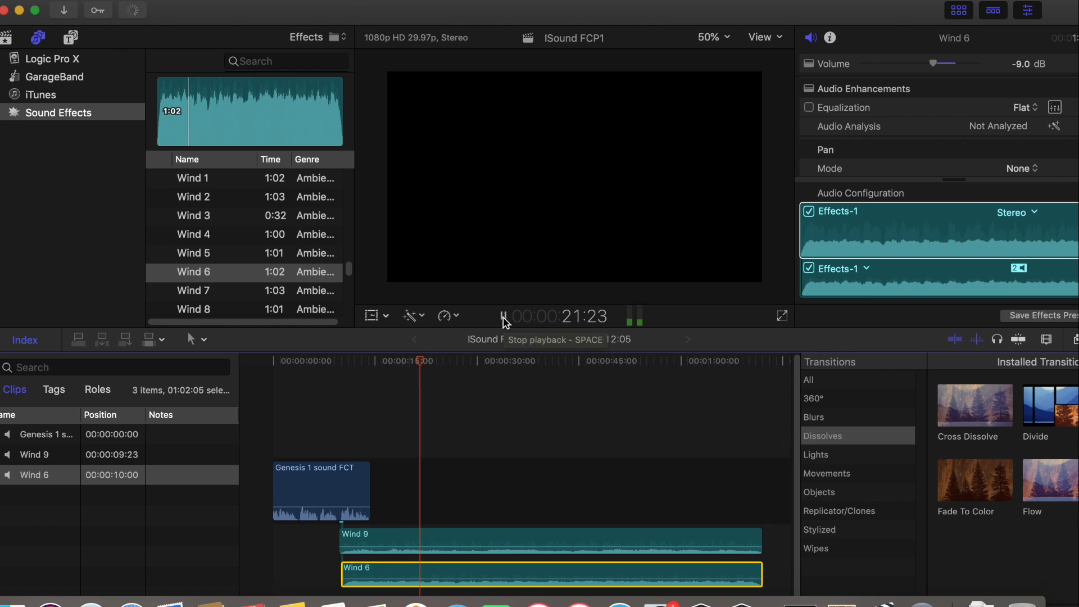
click(503, 318)
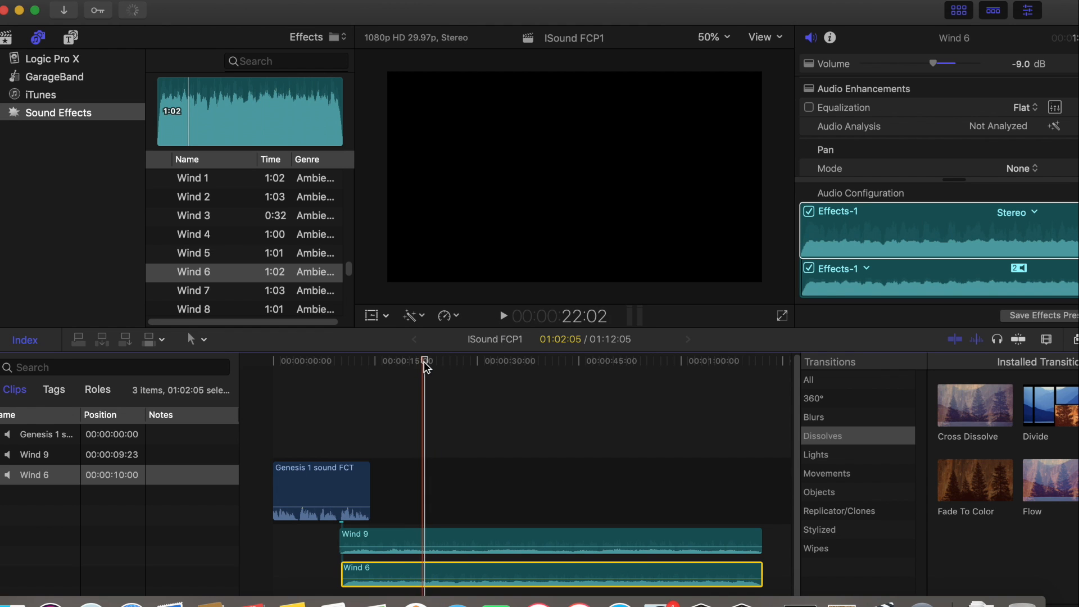
drag(427, 363, 342, 363)
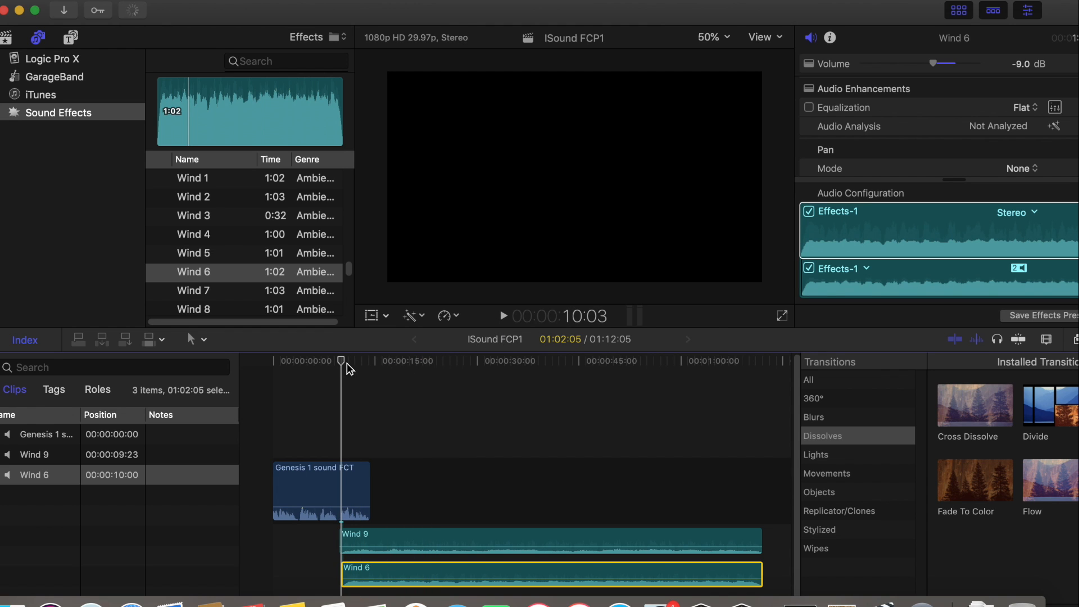
click(504, 316)
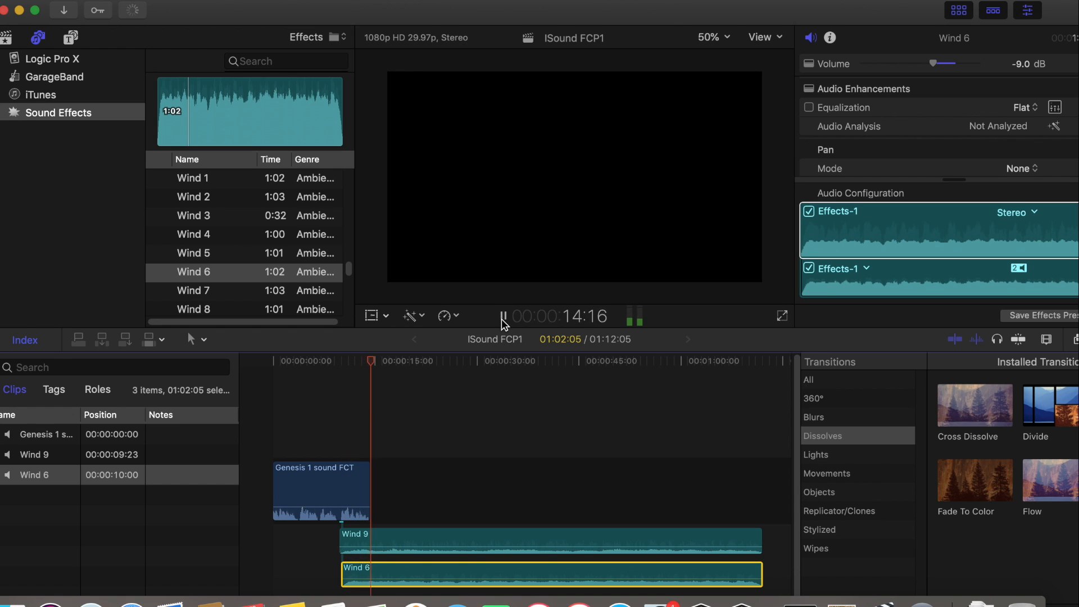
click(502, 317)
Trim the ends of the Wind 9 and Wind 6 clips so that both finish at about 35:14
drag(400, 548, 400, 548)
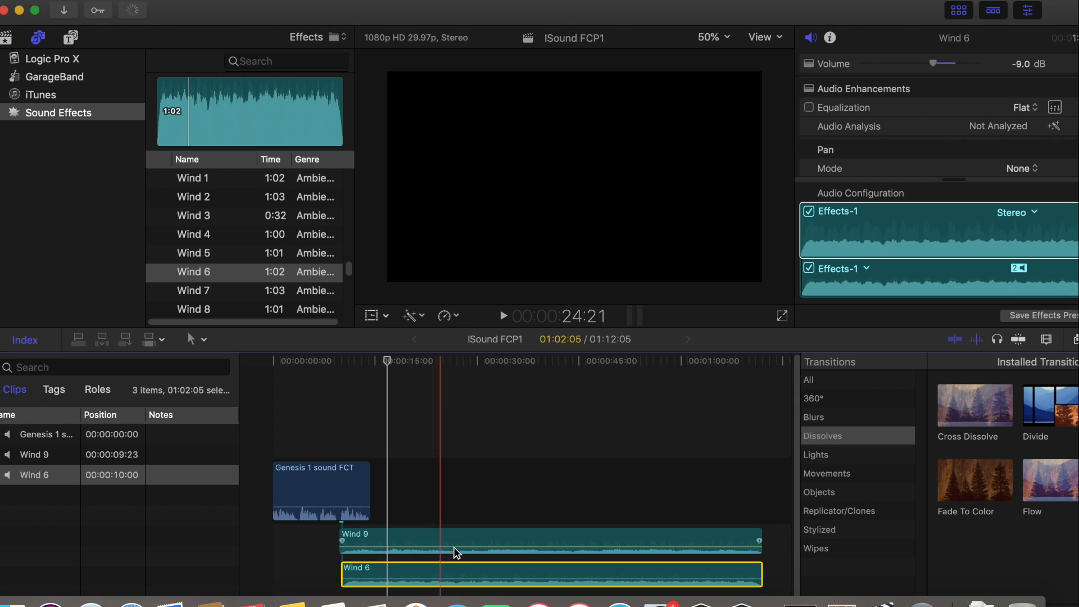
drag(761, 537, 511, 537)
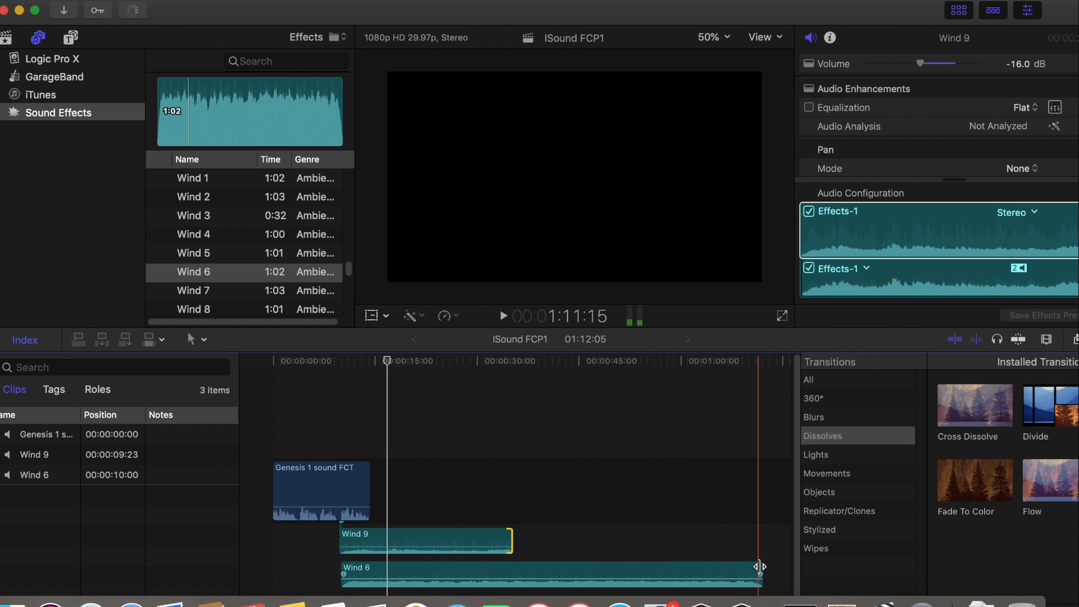
drag(760, 568, 510, 555)
Play back the trimmed wind mix from about 8:15 to past the end of the Genesis 1 sound FCT clip
click(388, 360)
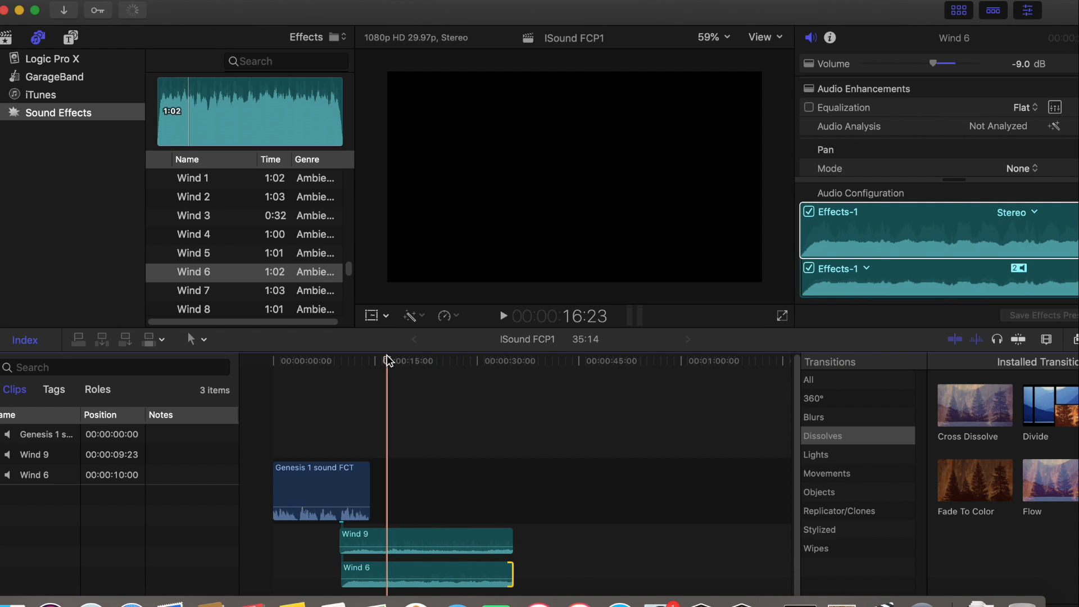
drag(389, 360, 331, 361)
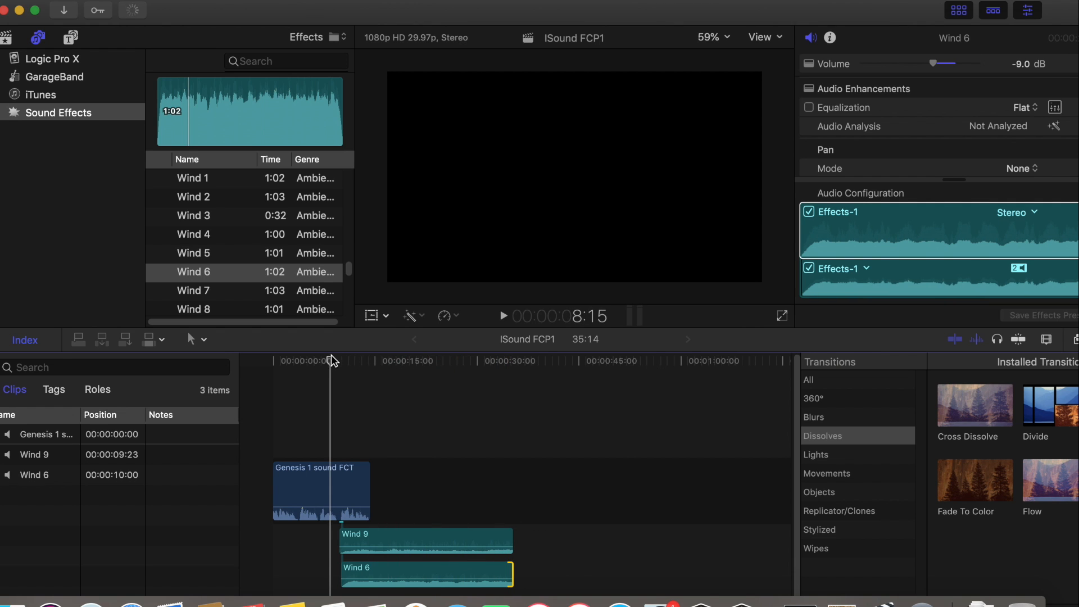
click(504, 316)
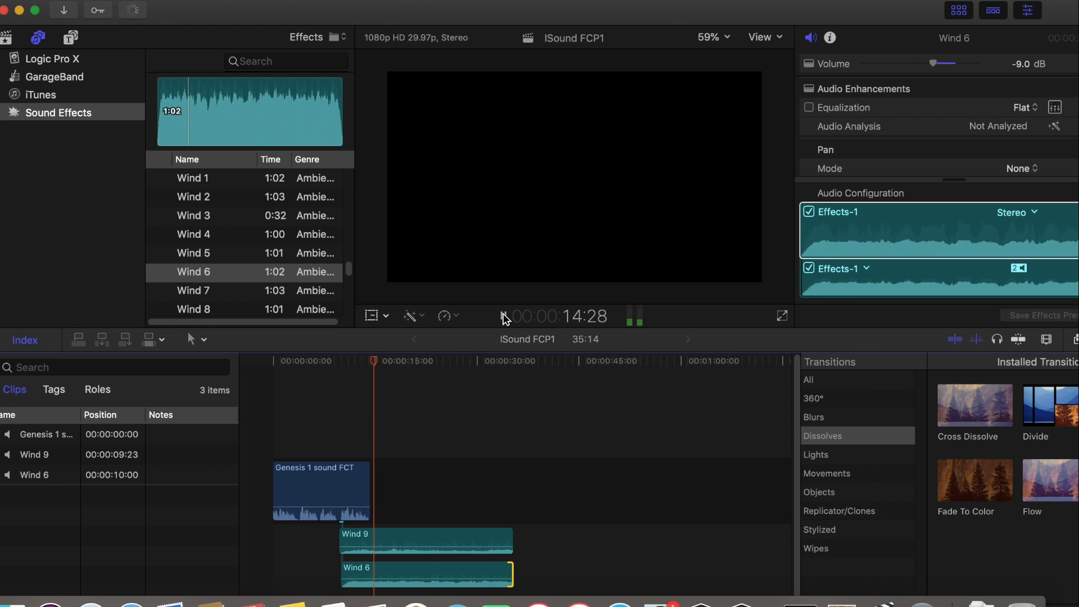
click(506, 319)
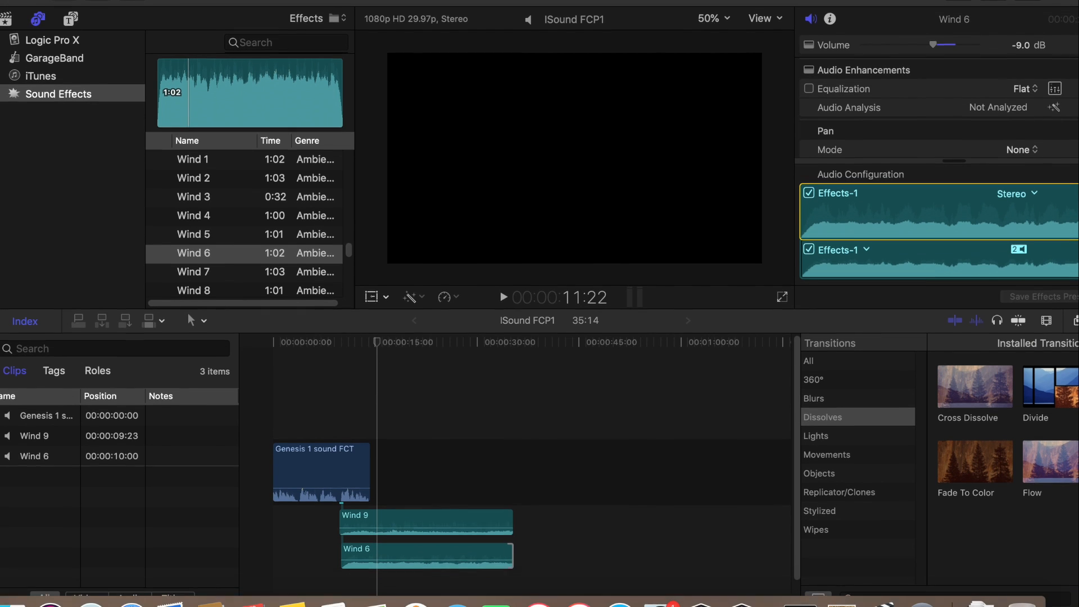
Find the water ambience effects and preview Water Ocean 4 and Water Ocean Pier 01
scroll(353, 252, down, 5)
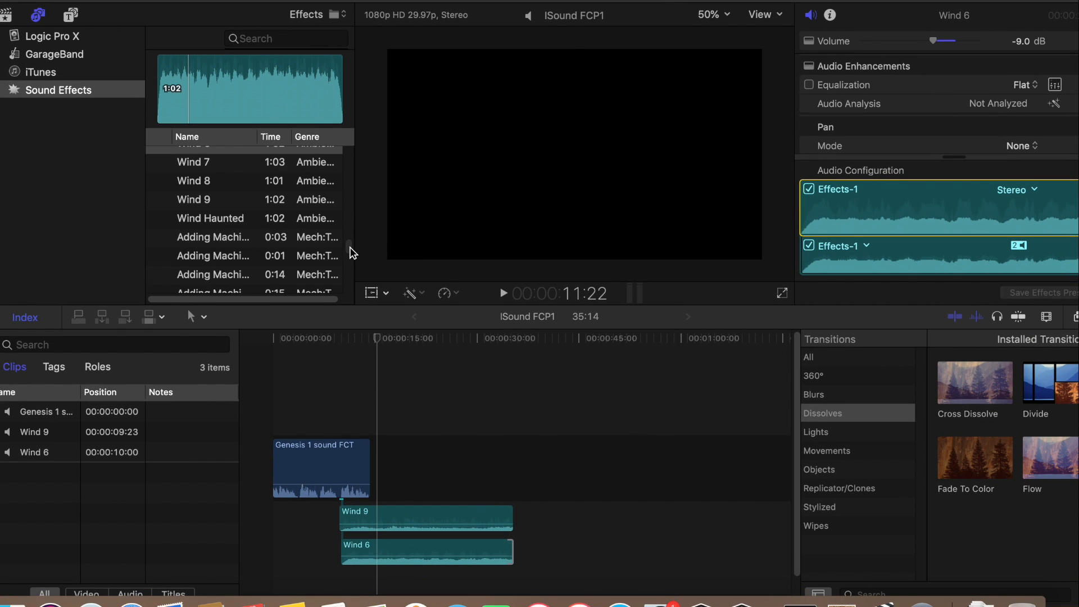
scroll(353, 253, down, 10)
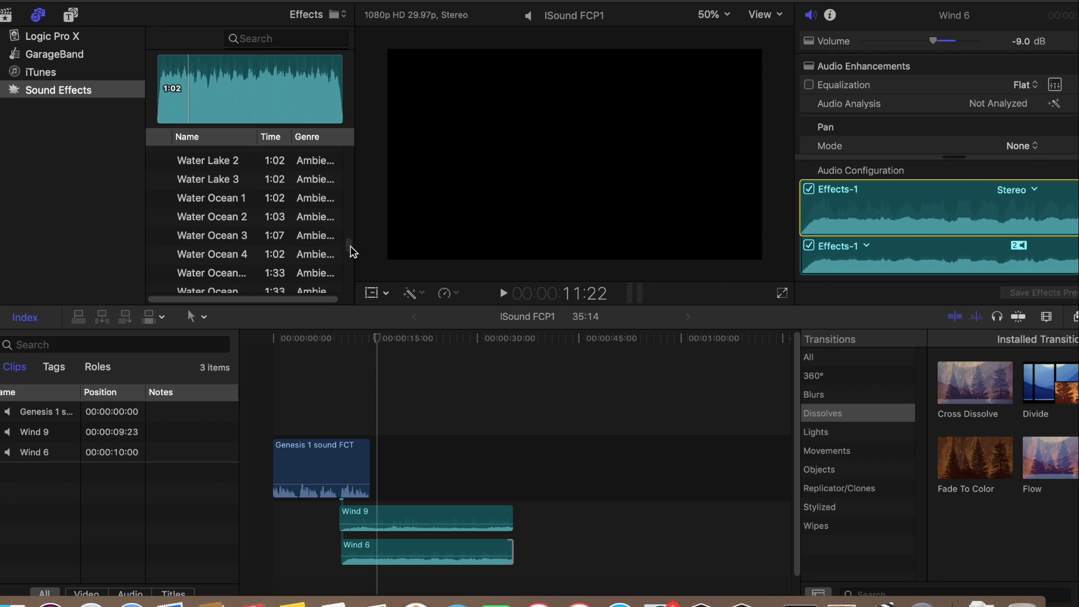
click(160, 257)
click(159, 255)
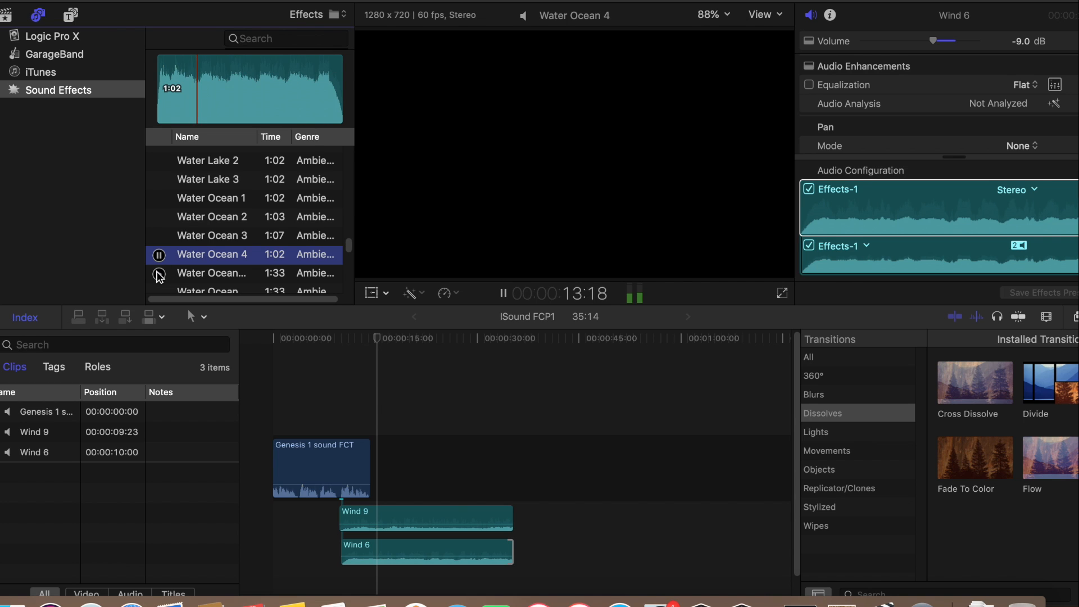
click(159, 273)
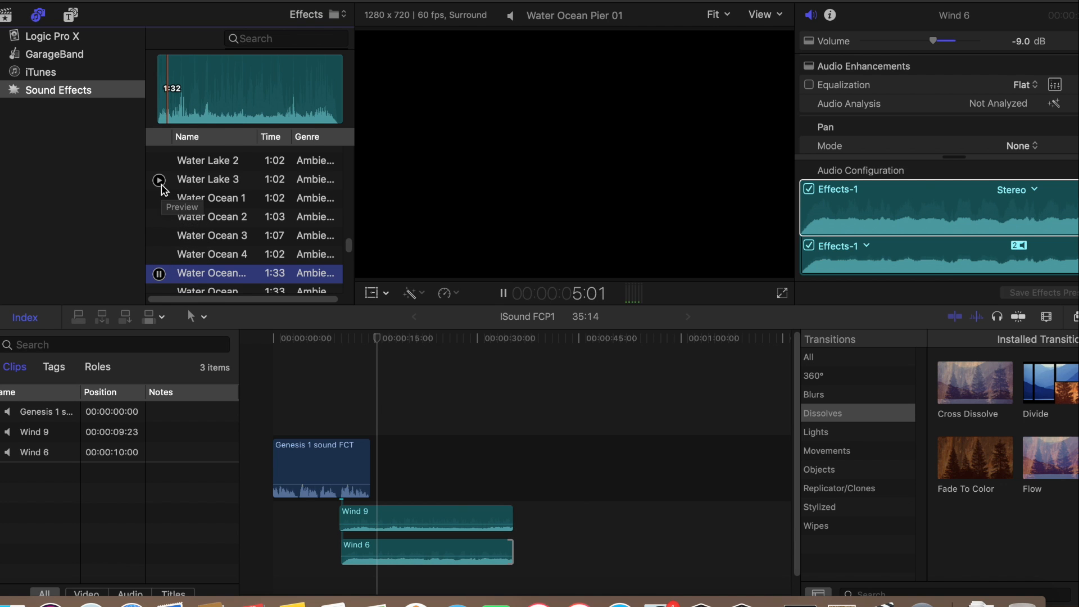
Preview the Water Lake 3 and Water Ocean 1 sound effects, stopping Water Ocean 1 after about 20 seconds
click(159, 180)
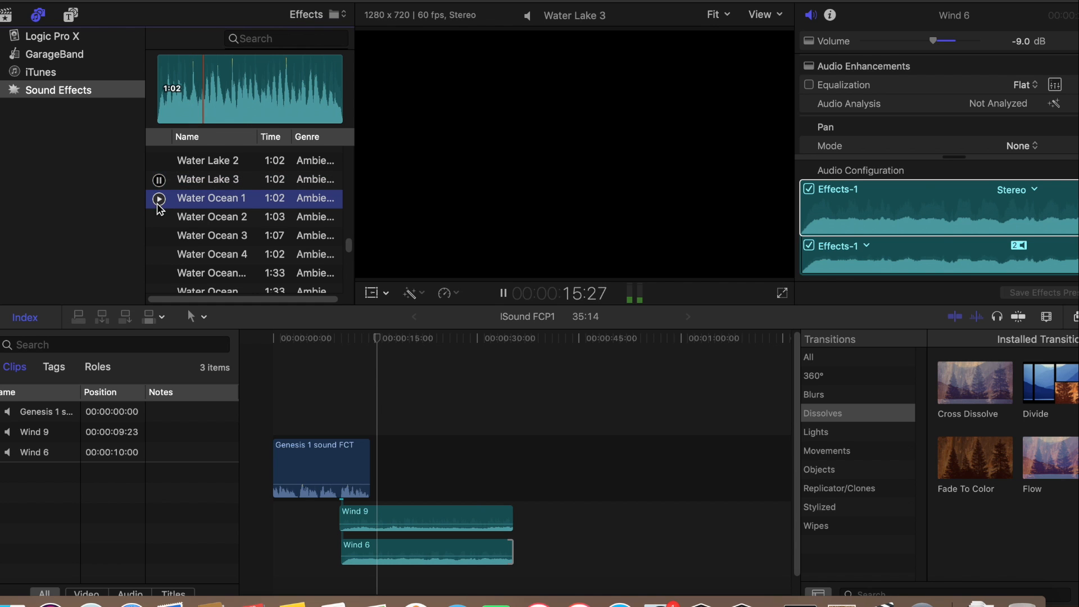
click(159, 199)
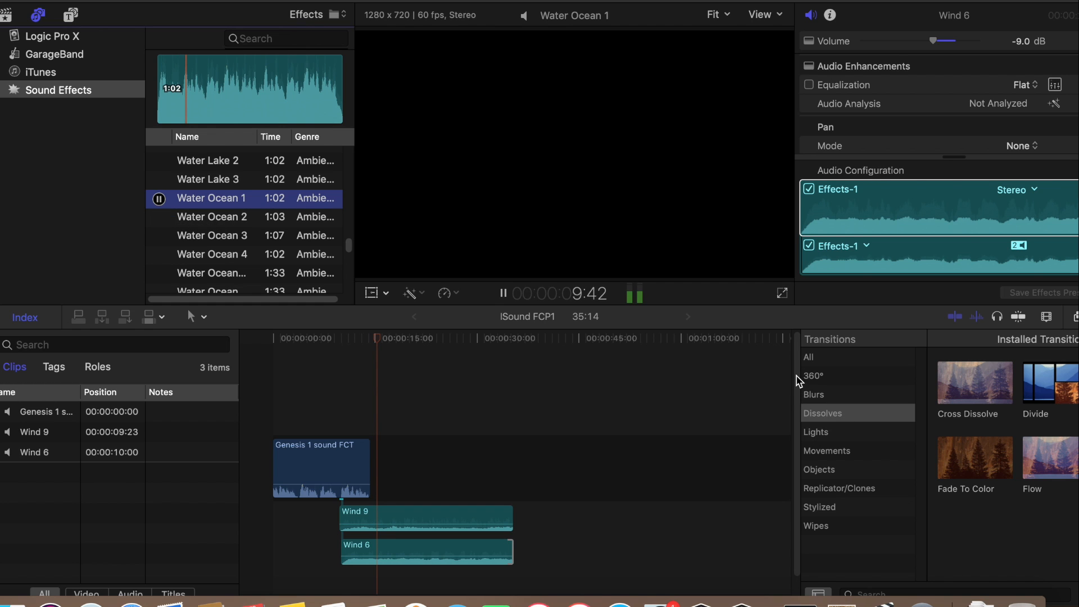
scroll(797, 393, down, 1)
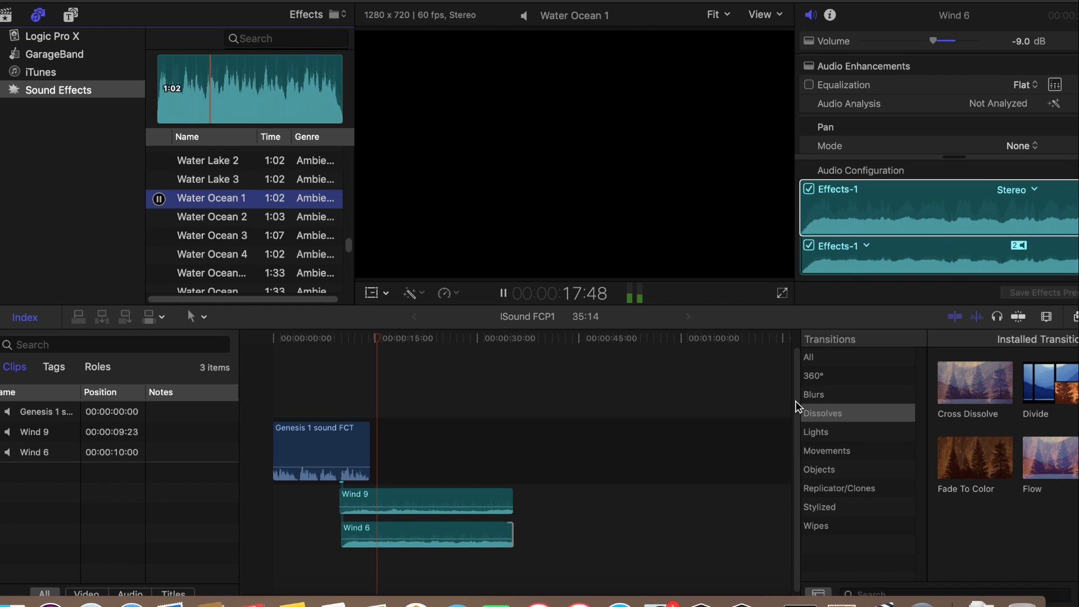
mouse_move(184, 213)
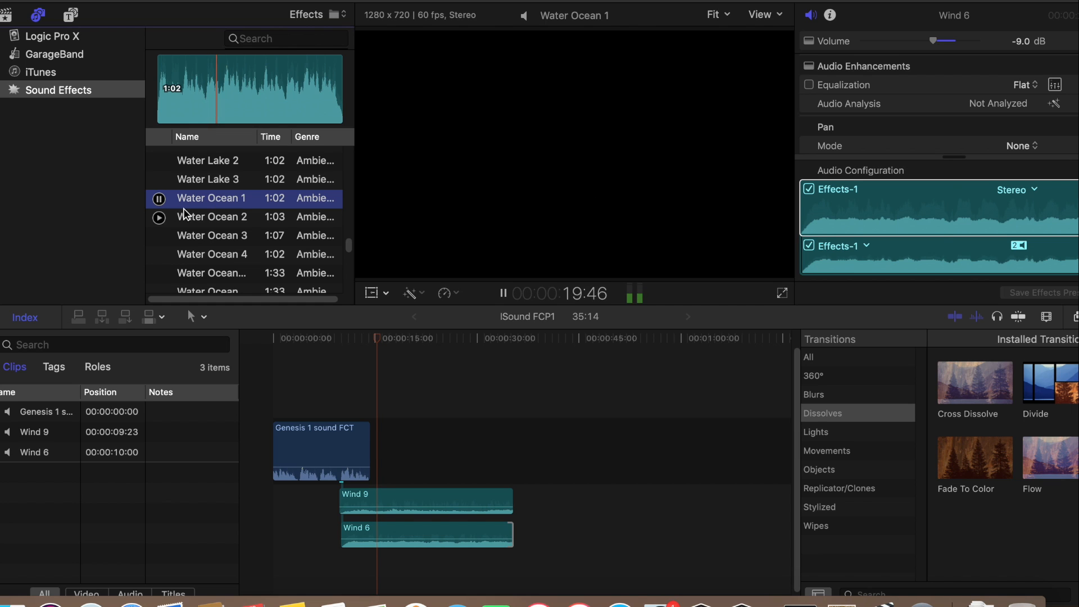
click(159, 199)
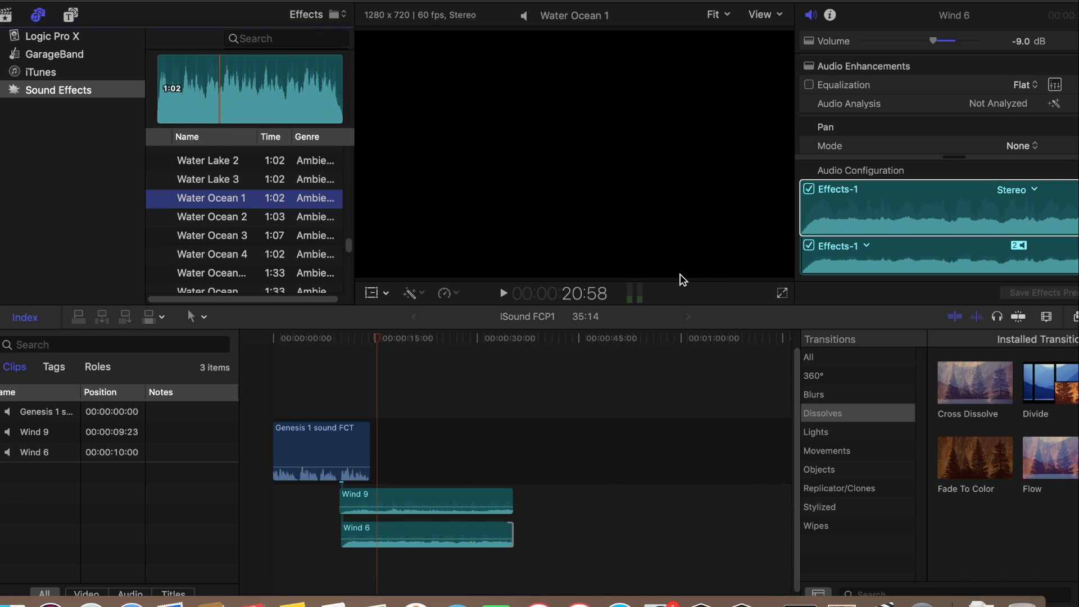
Browse the ambience, mechanical and motion sound effects and preview Whoosh 13
click(1055, 204)
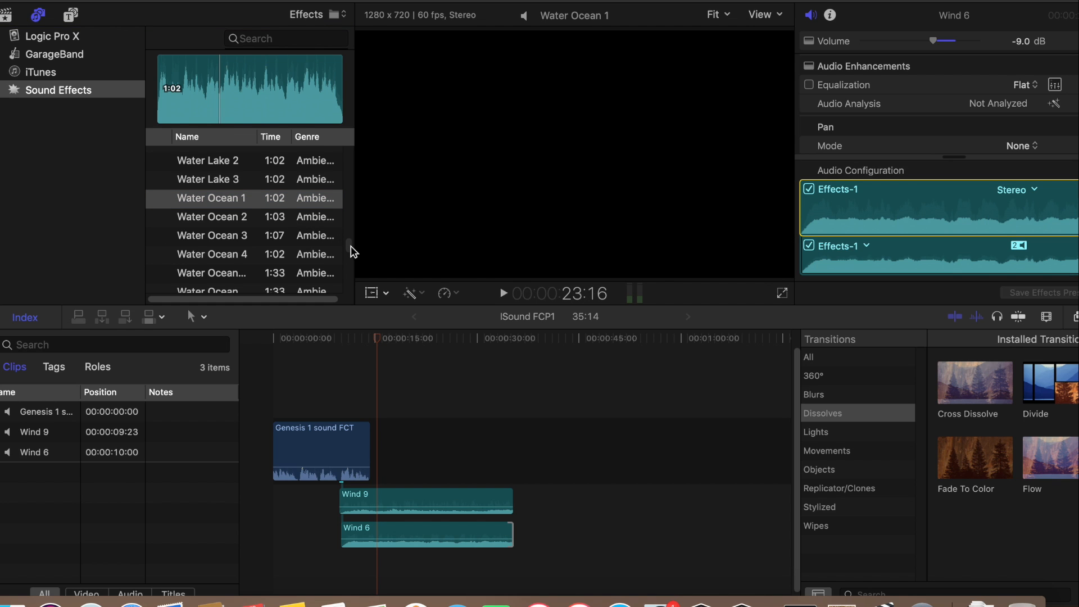
scroll(349, 251, up, 4)
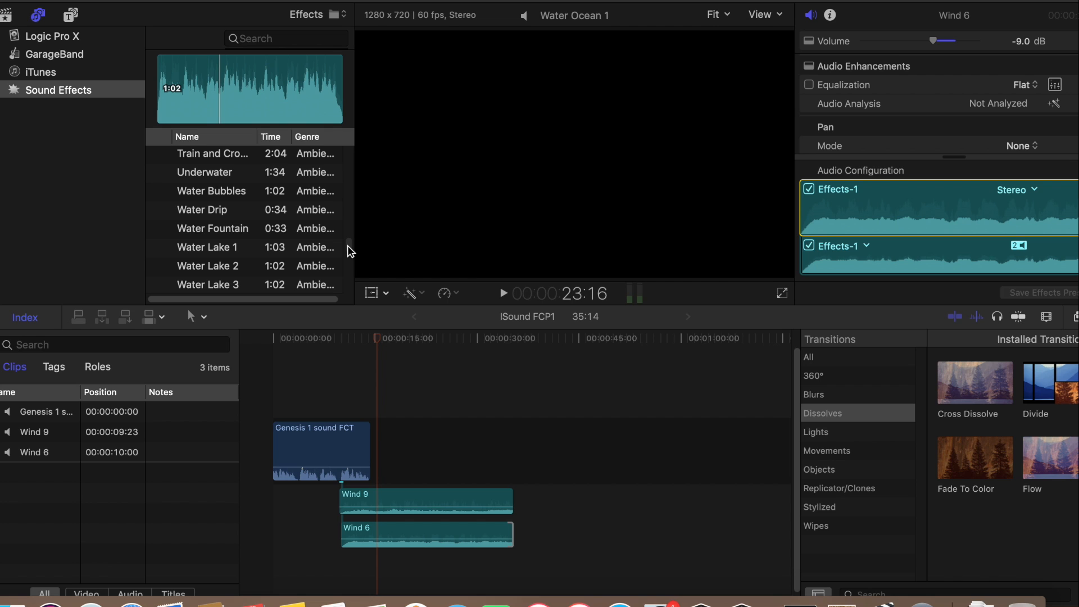
scroll(348, 252, up, 5)
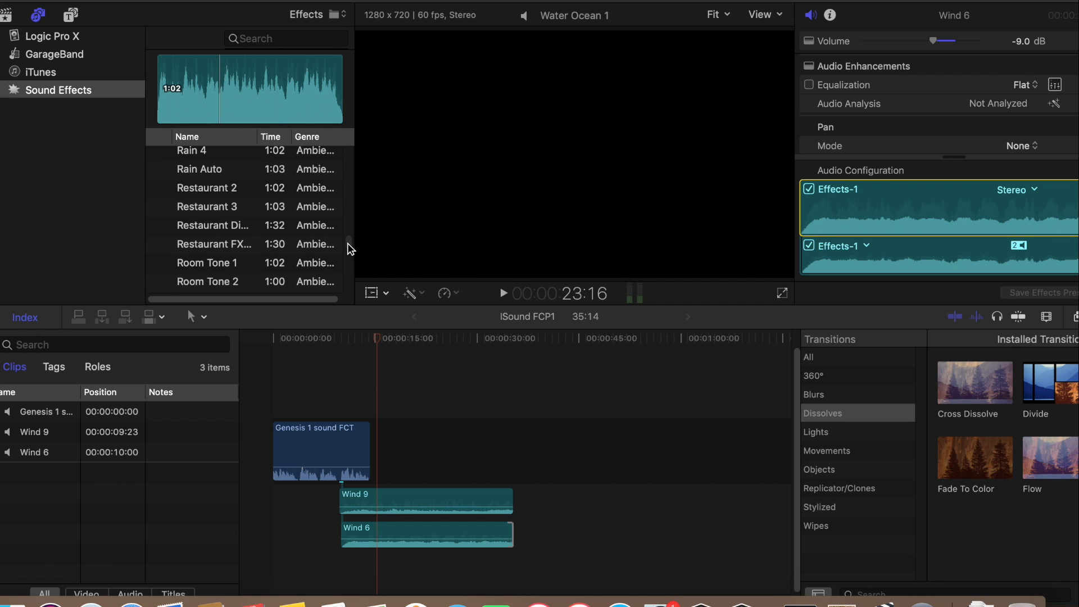
scroll(349, 249, up, 10)
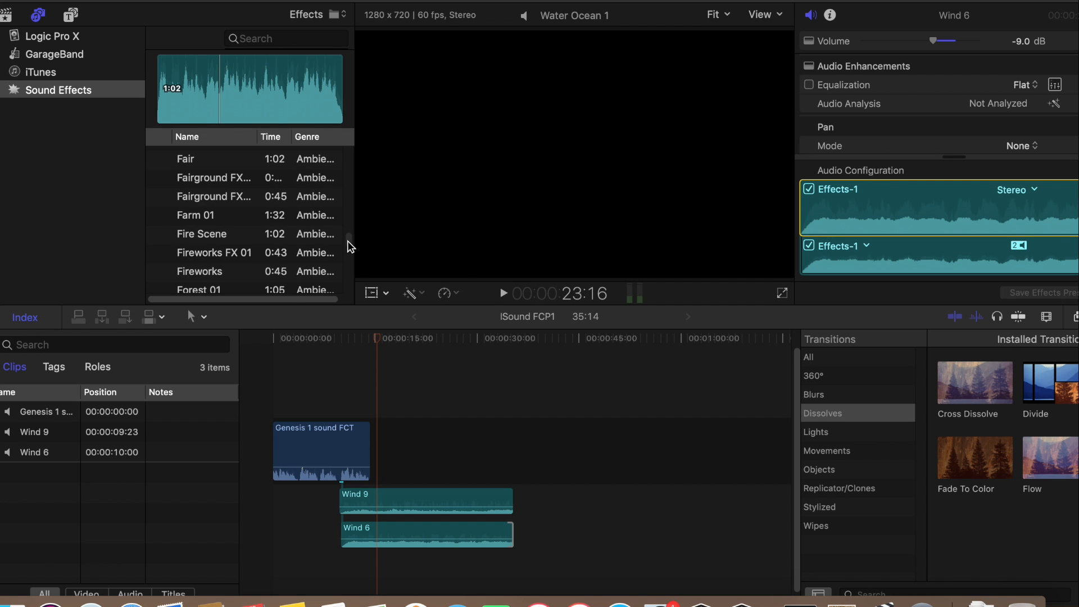
scroll(347, 248, down, 20)
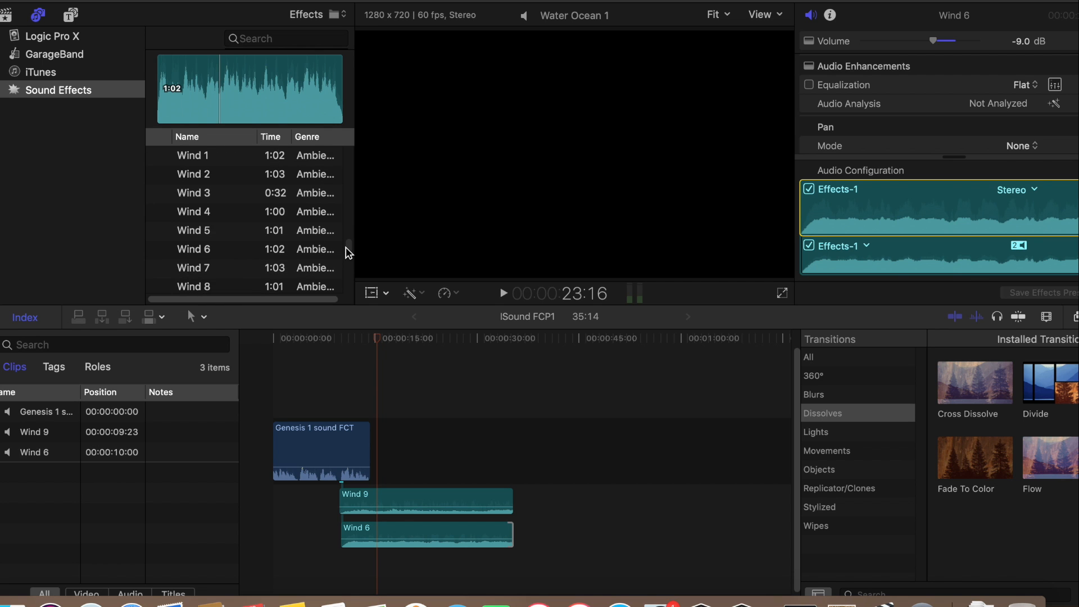
scroll(345, 247, down, 20)
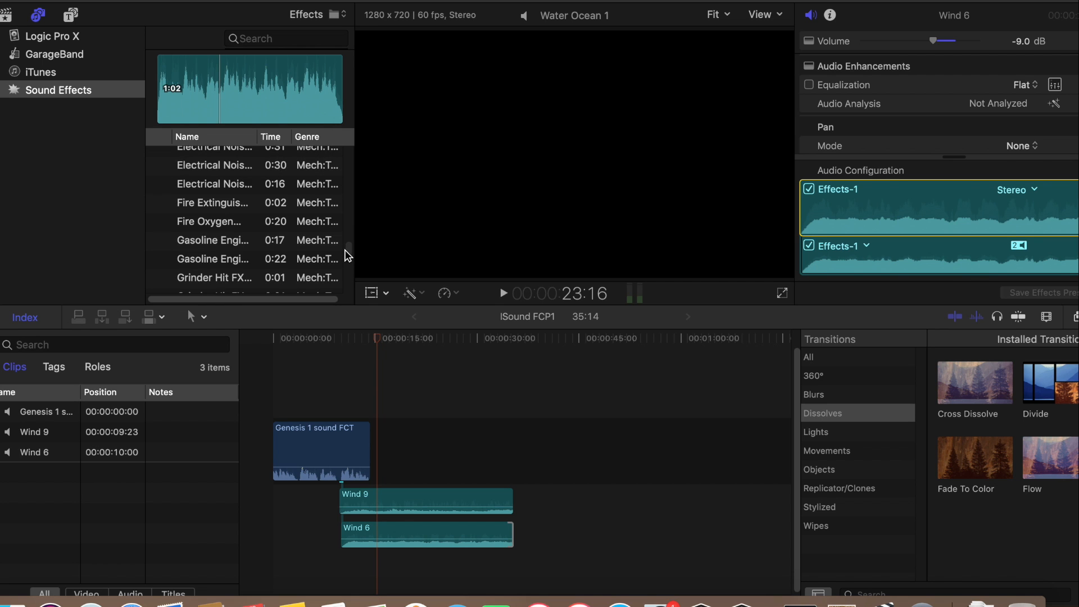
scroll(345, 259, down, 20)
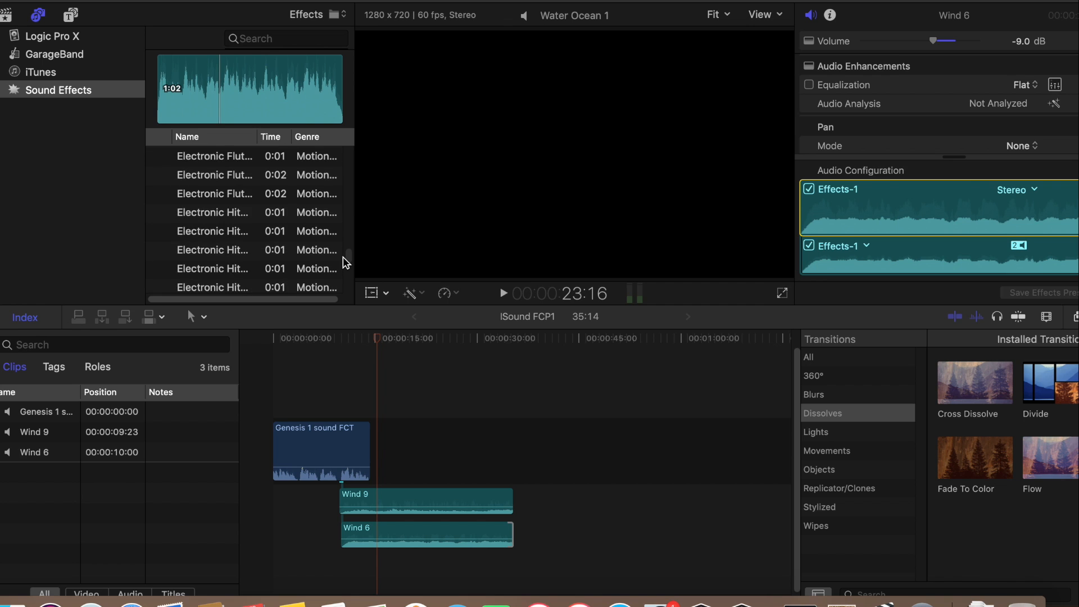
scroll(343, 260, down, 15)
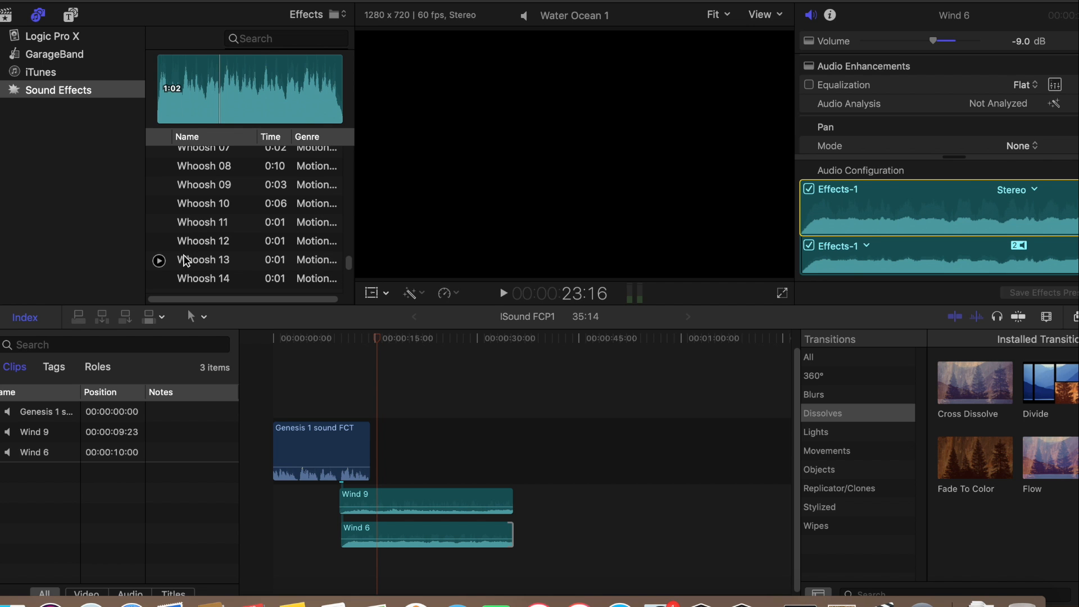
click(159, 261)
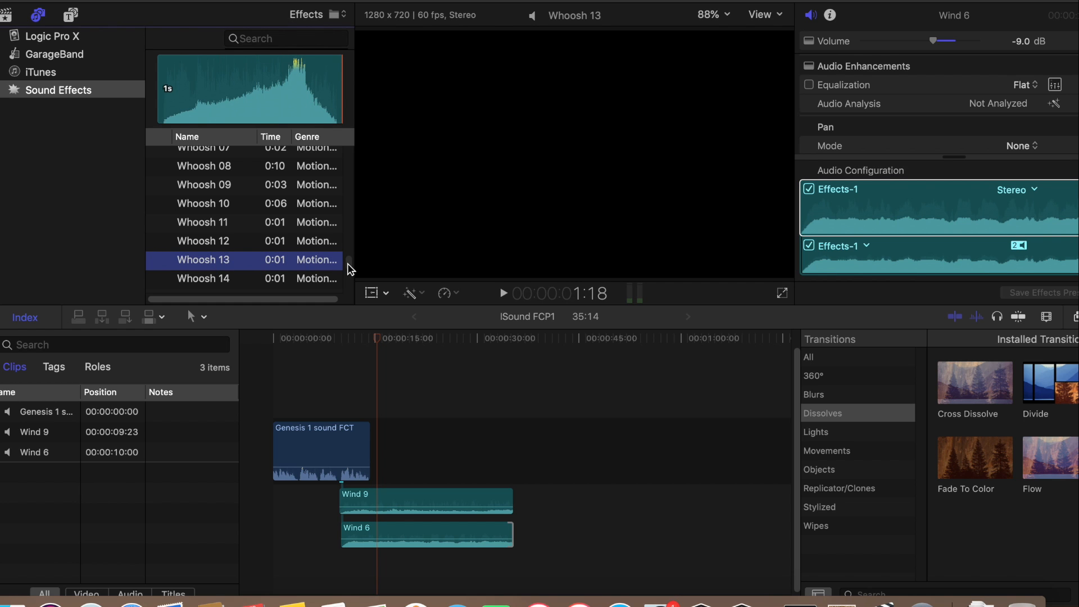
Find the thunder ambience effects and preview about ten seconds of Thunder and Lightning 3
scroll(350, 268, up, 10)
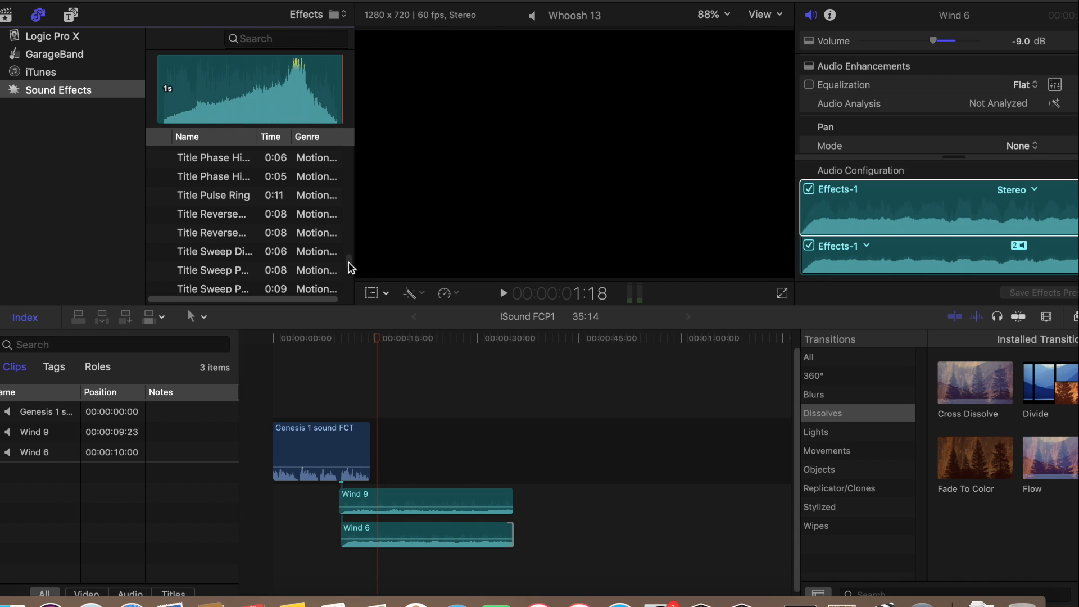
scroll(350, 269, up, 5)
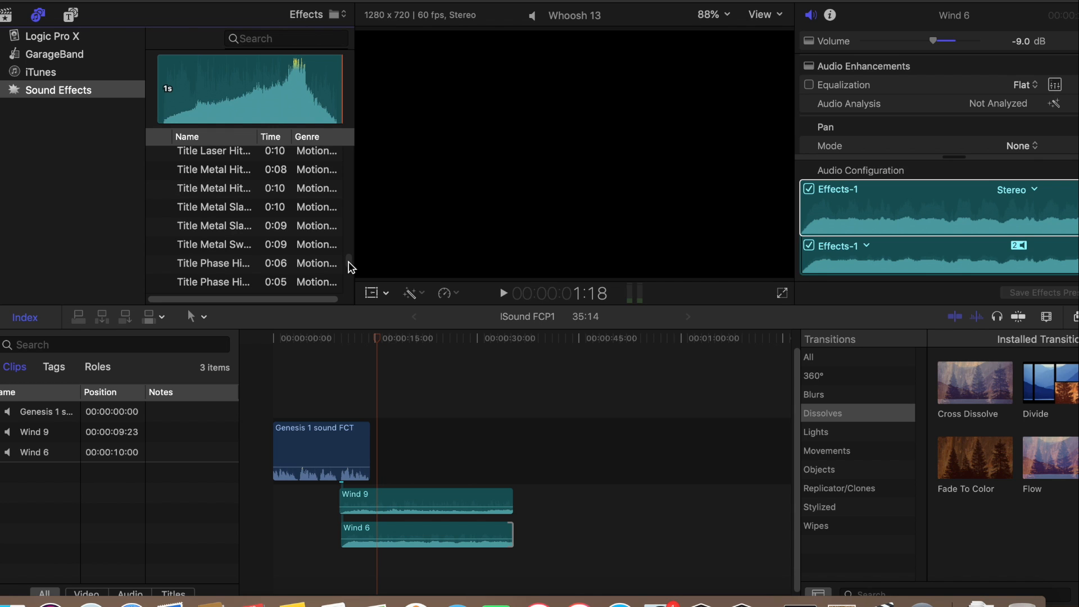
scroll(349, 267, up, 5)
scroll(350, 266, up, 5)
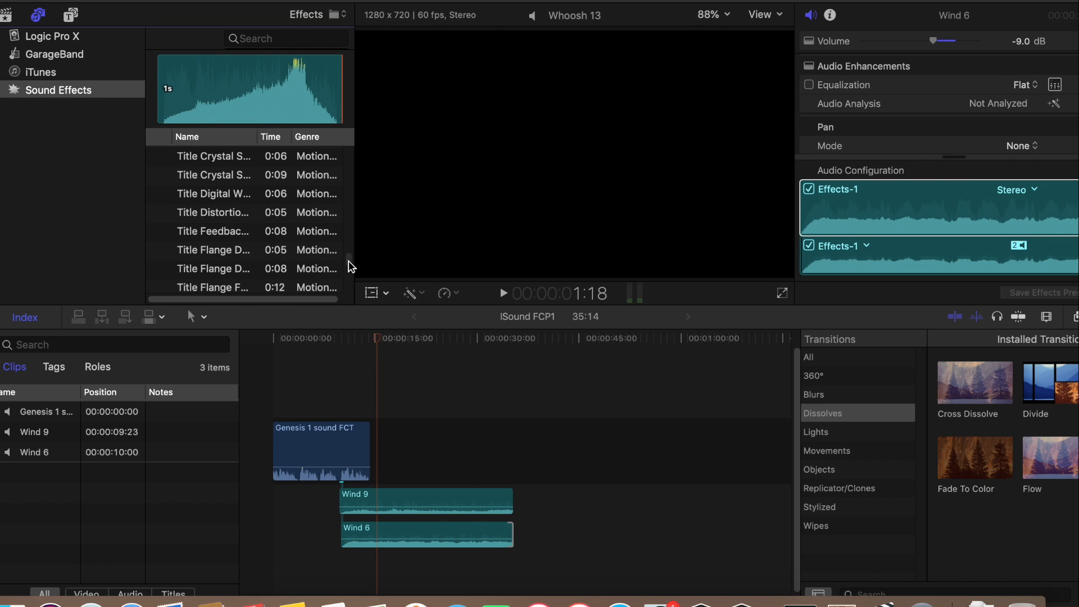
scroll(350, 266, up, 10)
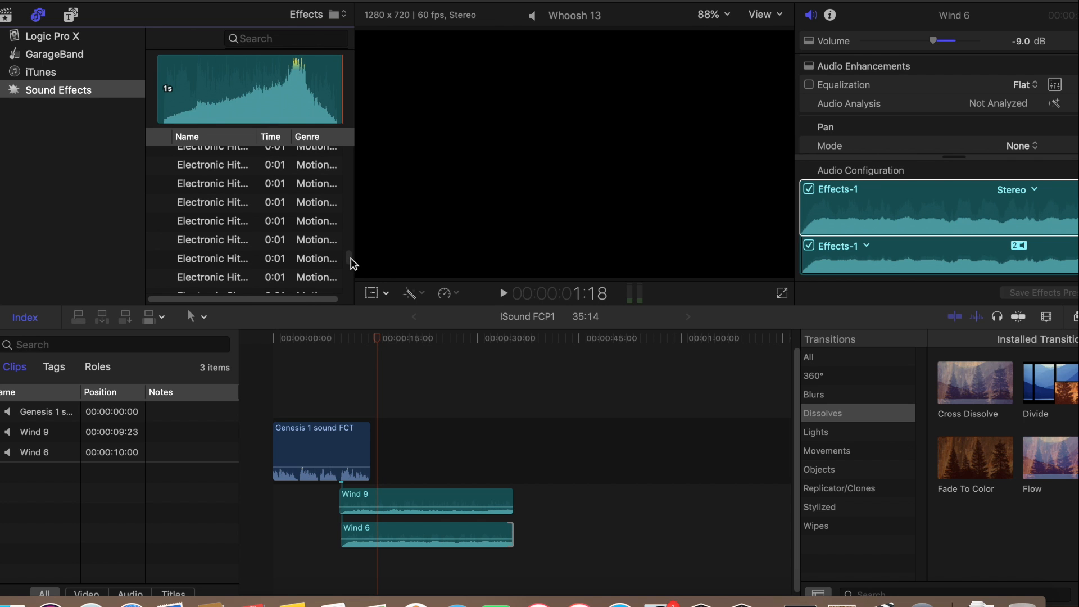
scroll(351, 263, up, 15)
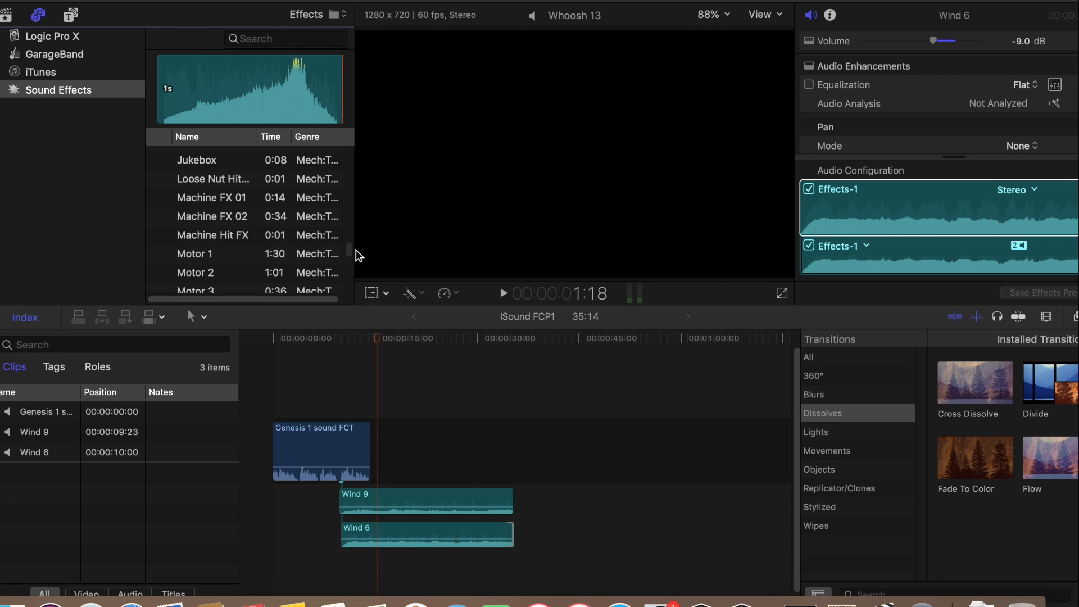
scroll(349, 247, up, 10)
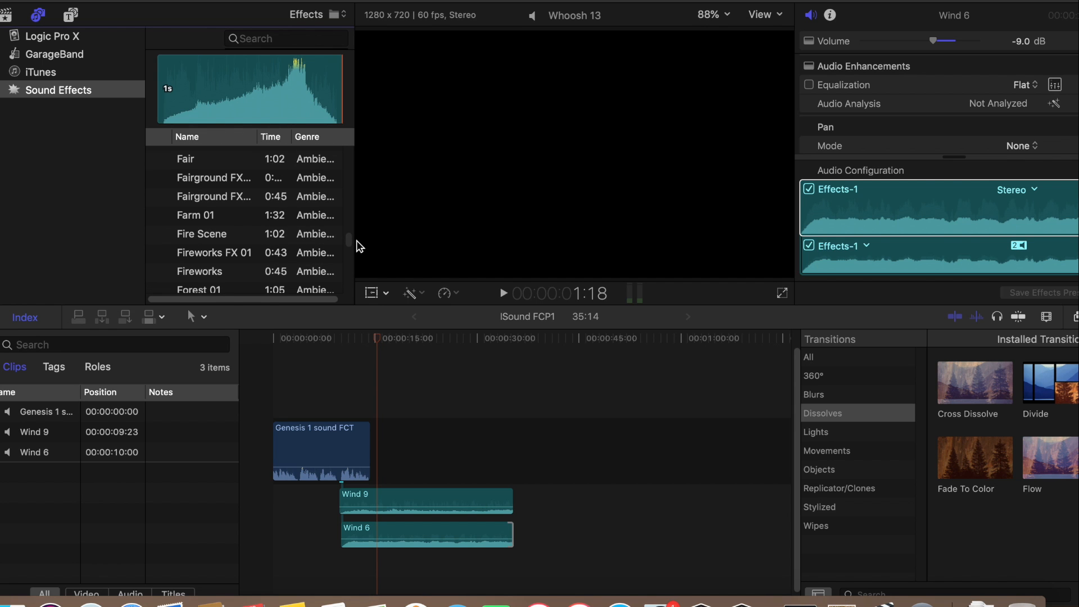
scroll(359, 247, down, 10)
scroll(360, 249, down, 8)
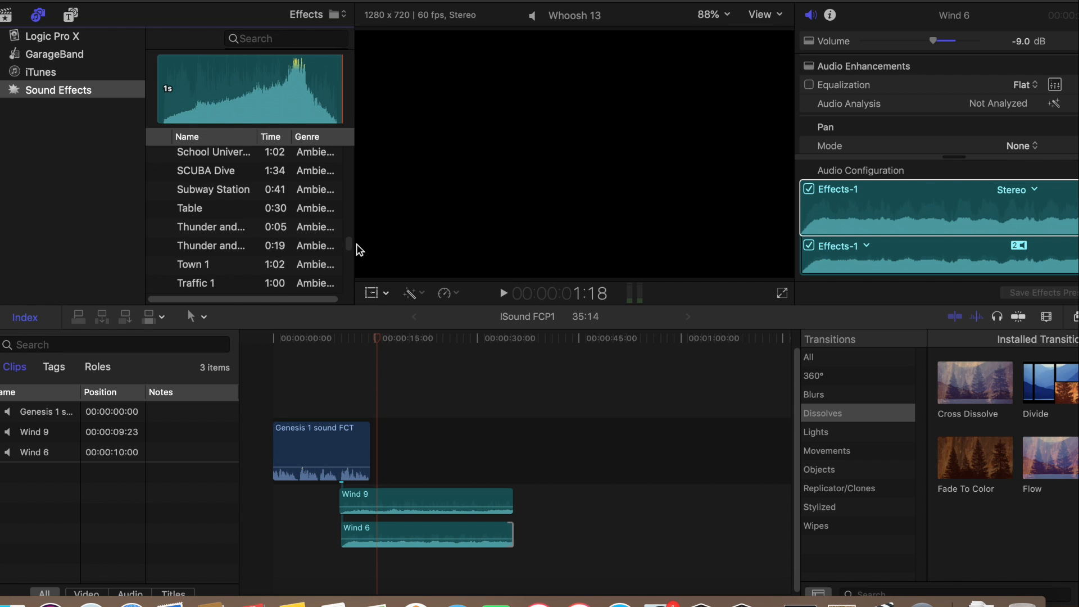
click(159, 246)
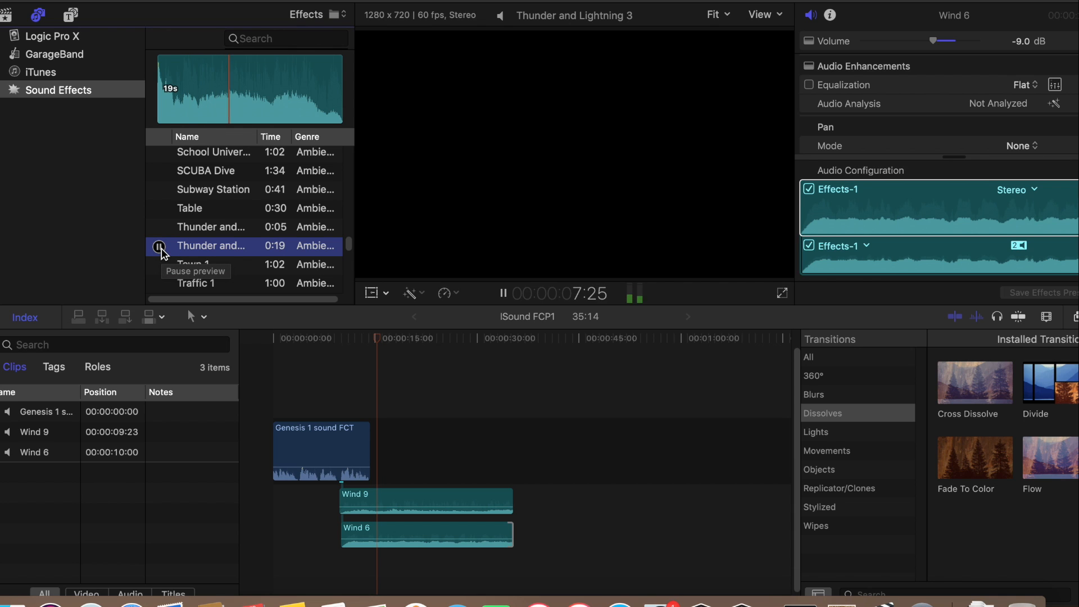
click(159, 246)
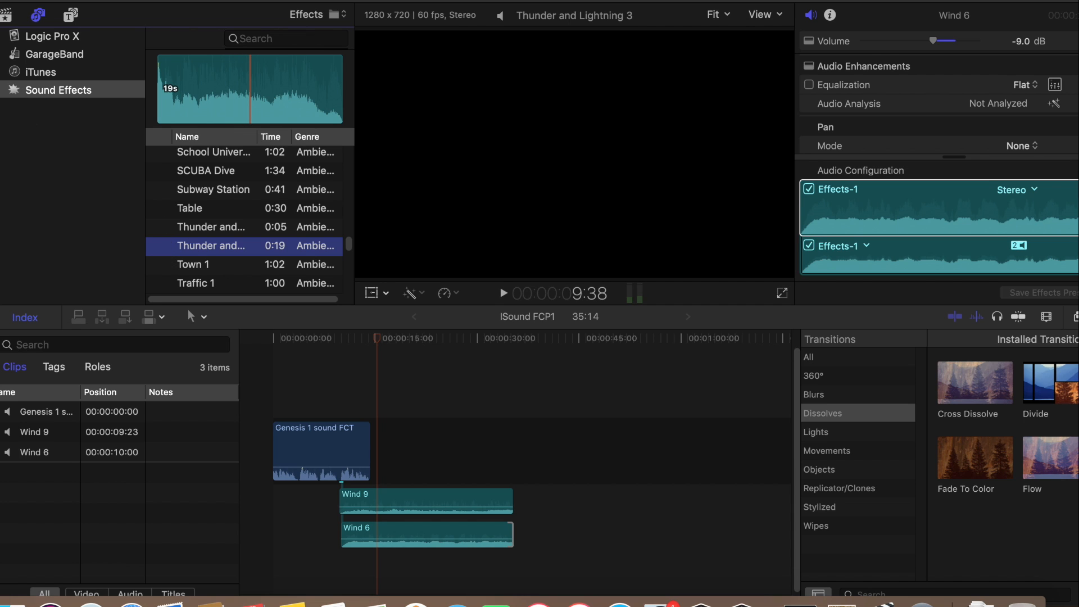
Mark a new 6.16-second range in the Genesis 1 sound FCT source, from 22:14 to 28:24, directly following the previously used section
click(7, 15)
click(240, 97)
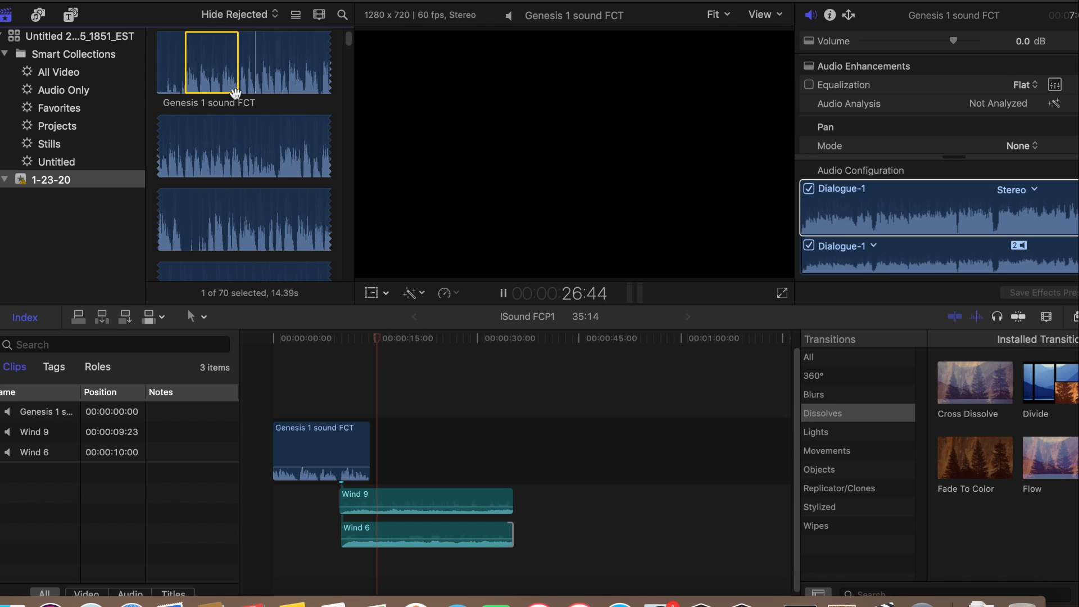
key(space)
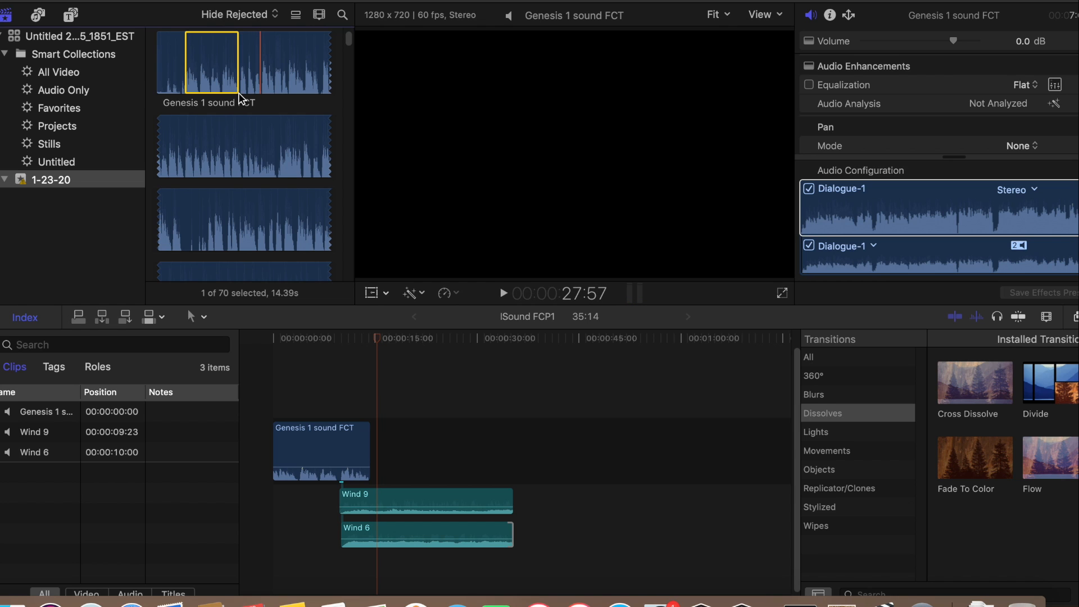
click(239, 93)
click(239, 94)
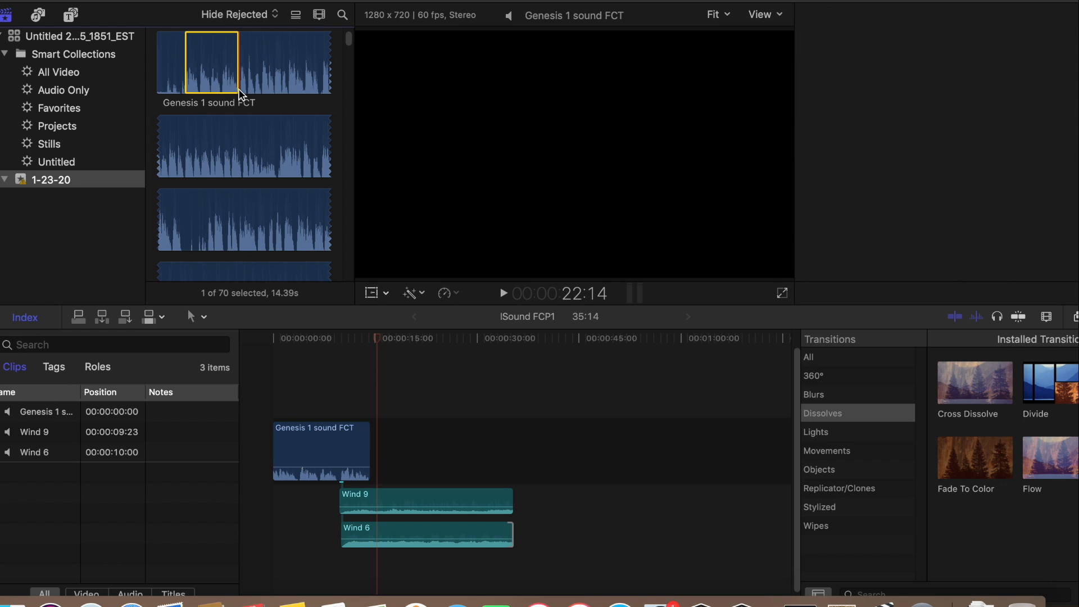
key(i)
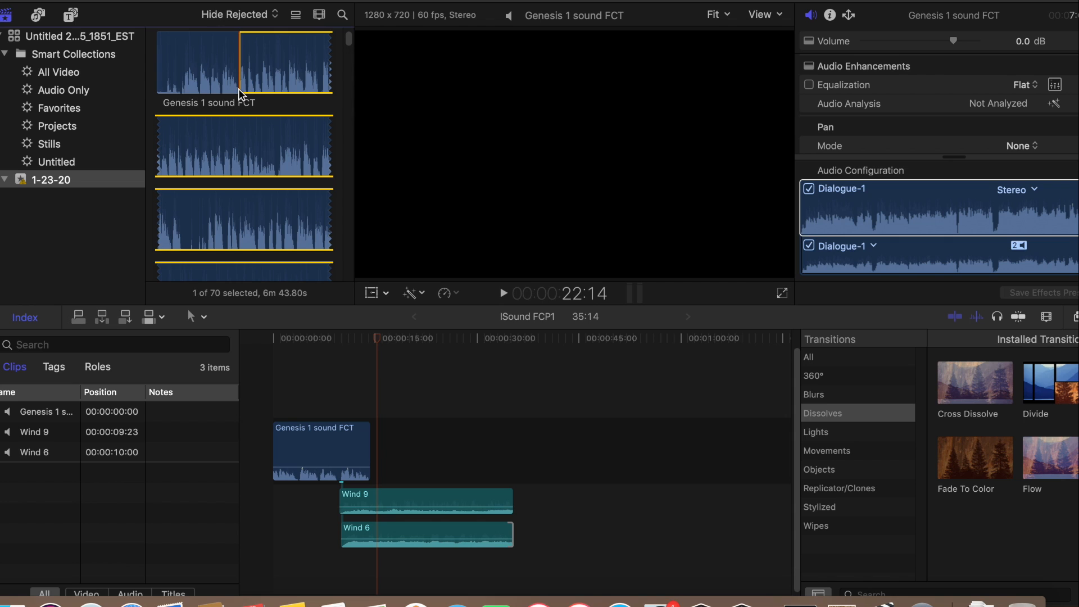
key(space)
key(space)
key(o)
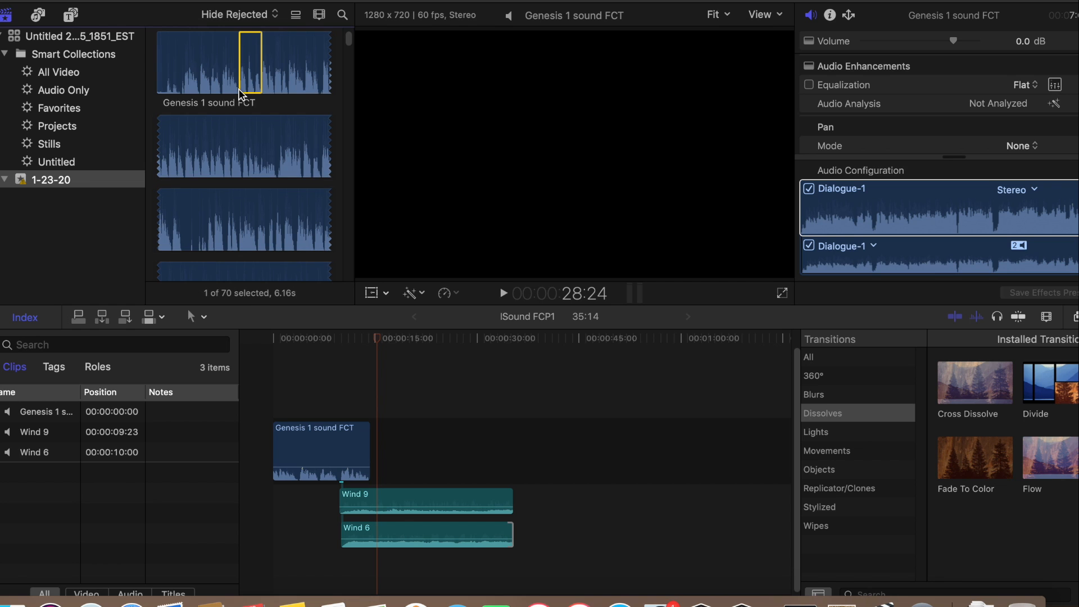
Append the marked range after the first Genesis 1 sound FCT clip in the timeline and raise its volume to 9.0 dB
drag(241, 73, 415, 432)
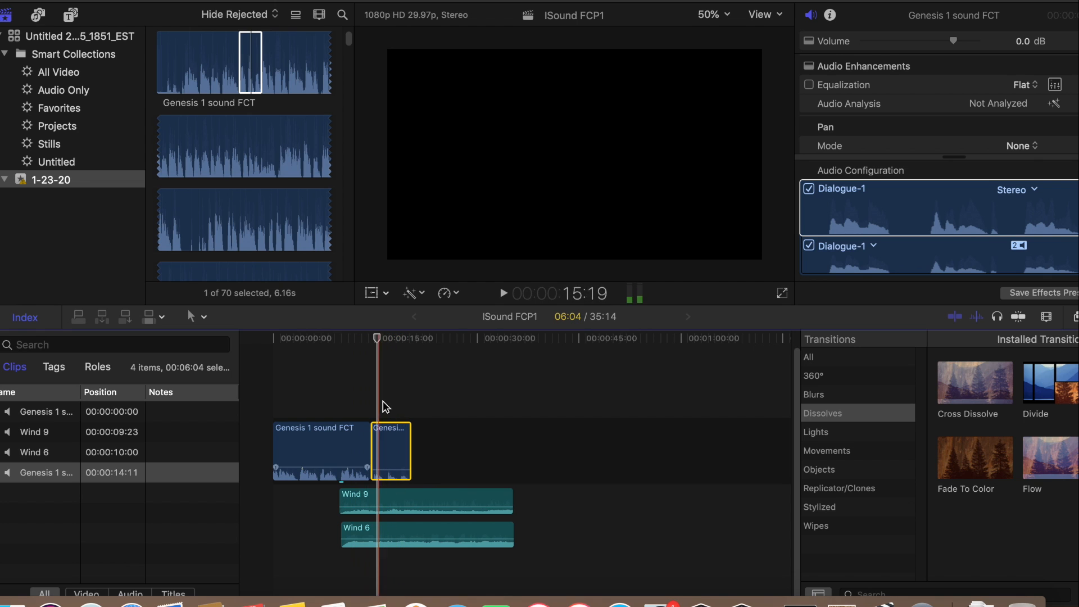
drag(376, 335, 346, 342)
key(ctrl+equal)
key(ctrl+equal)
key(ctrl+equal)
key(ctrl+equal)
key(ctrl+equal)
key(ctrl+equal)
key(ctrl+equal)
key(ctrl+equal)
key(ctrl+equal)
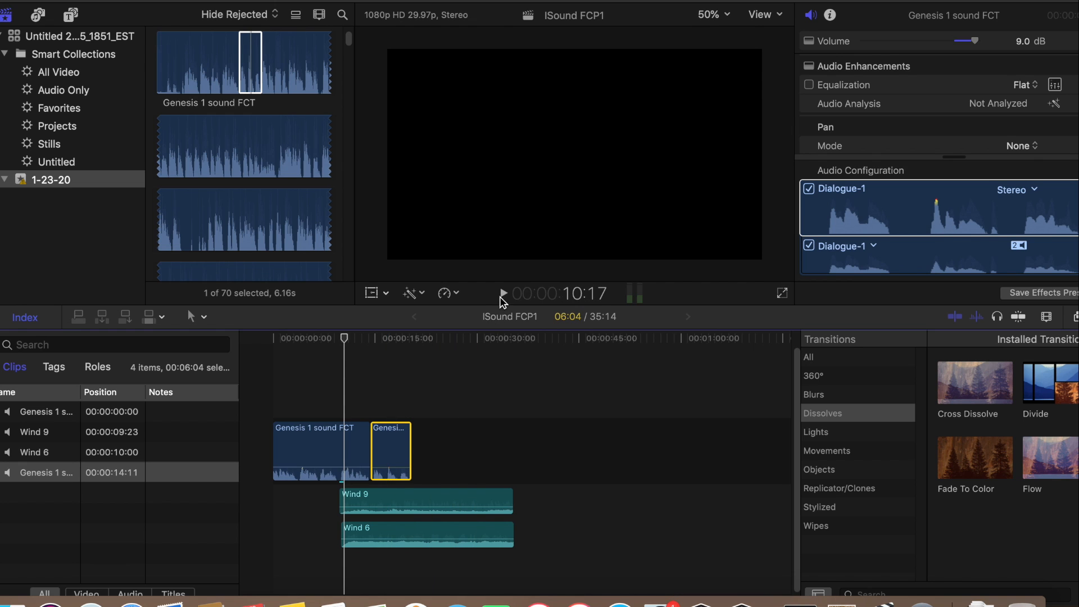
Play back the mix from 10:17 into the second Genesis clip and slightly lower the Wind 6 clip's volume
click(500, 297)
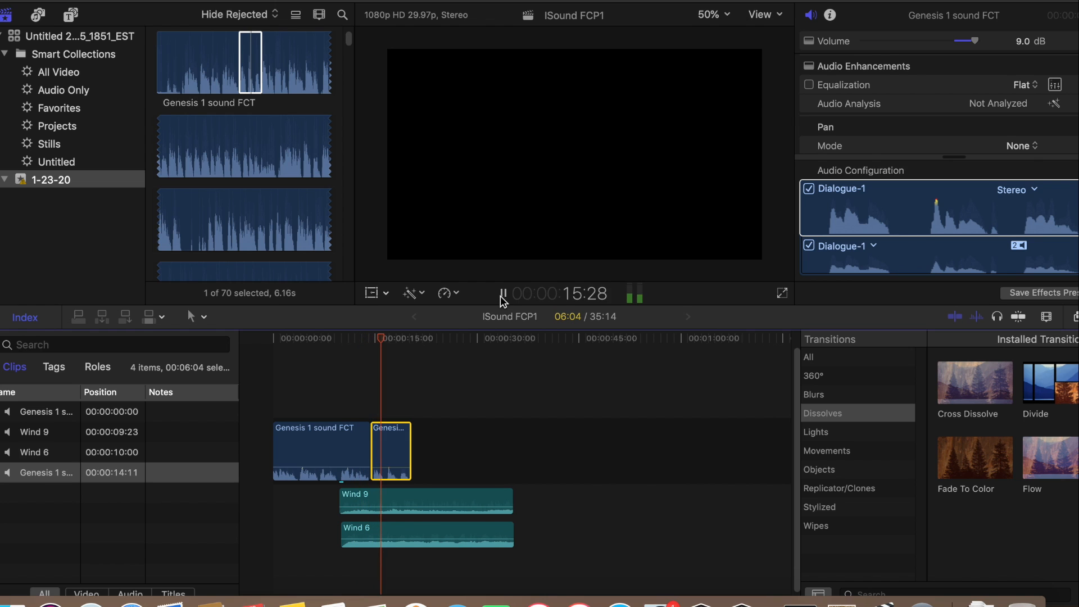
click(502, 293)
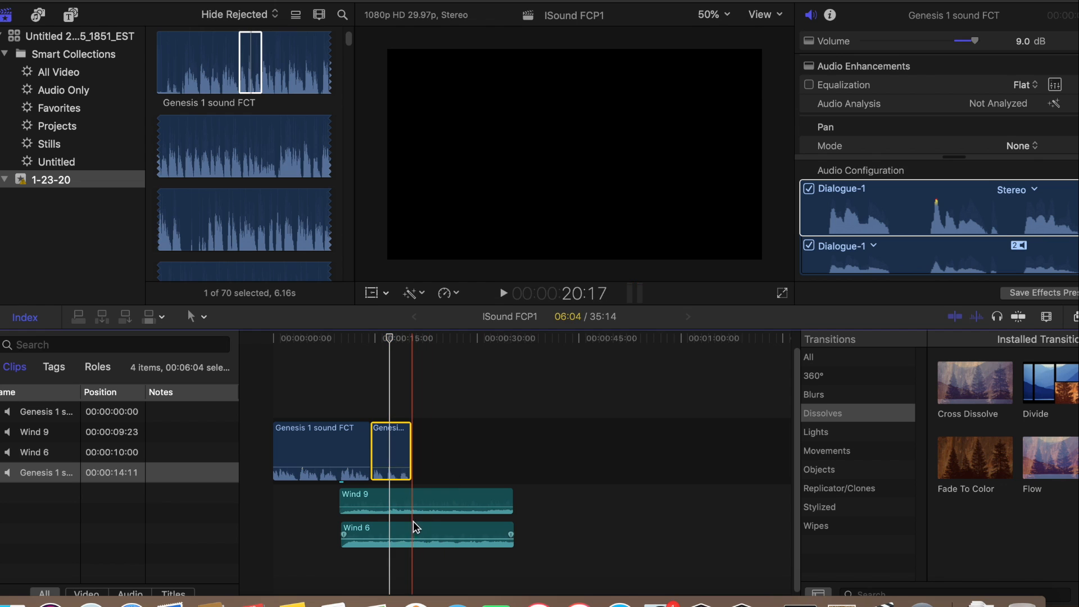
drag(412, 539, 410, 540)
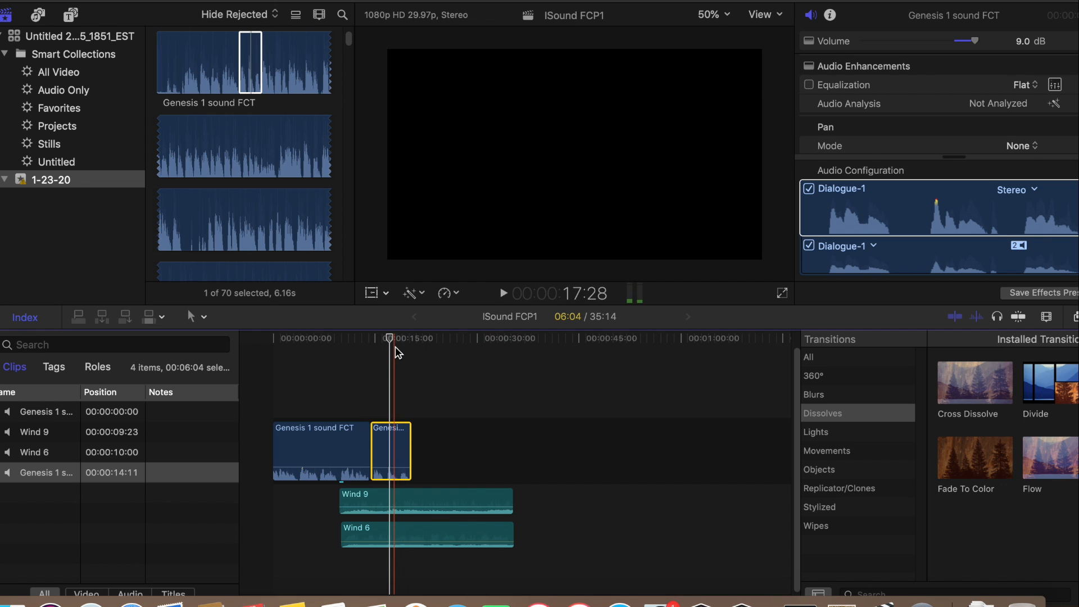
Replay the second Genesis clip with the adjusted wind mix from near its beginning to past its end
drag(394, 337, 374, 343)
click(498, 293)
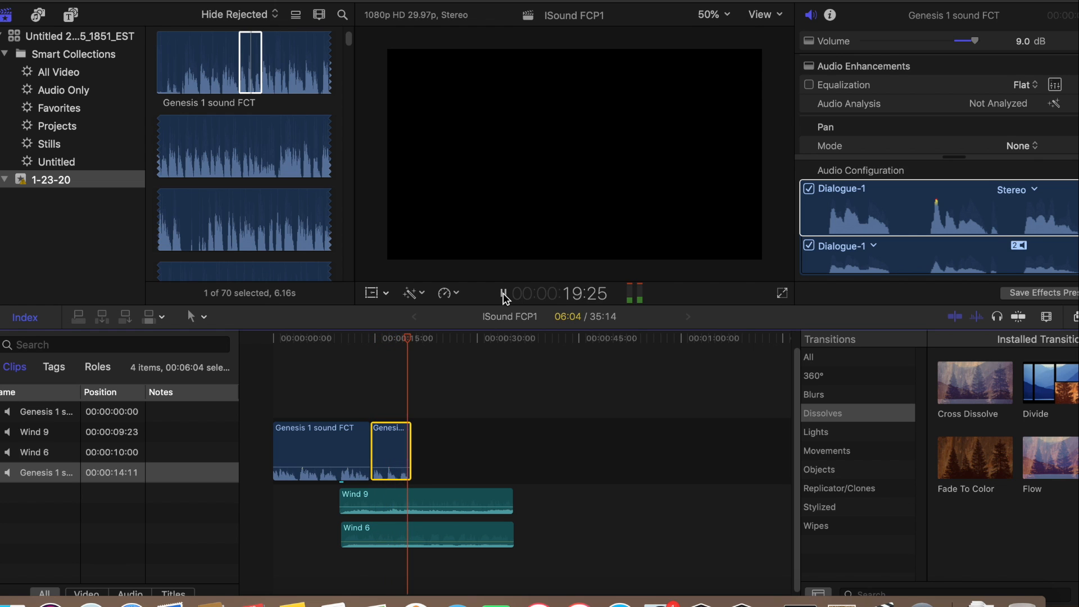
click(502, 293)
Place Thunder and Lightning 3 beneath Wind 6, starting at 14:14 near the beginning of the second Genesis clip
drag(413, 344, 372, 347)
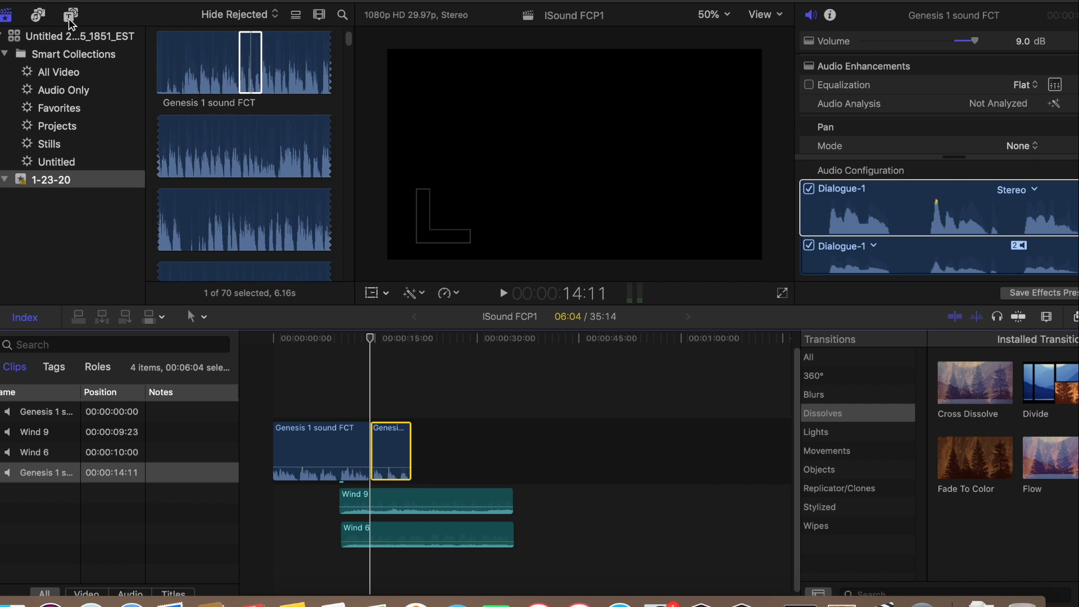
click(37, 18)
click(218, 92)
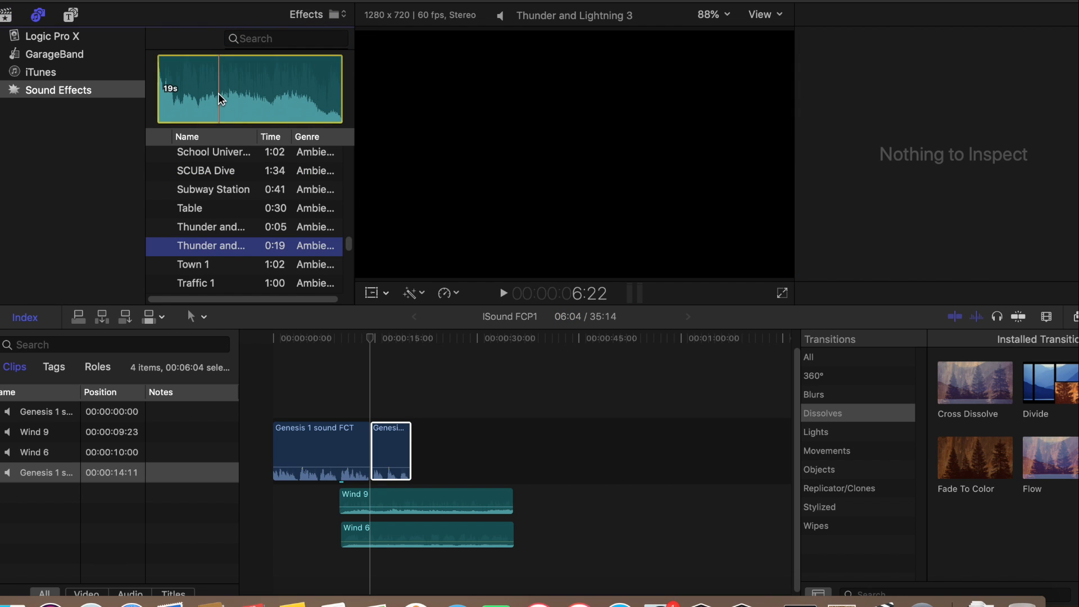
drag(207, 90, 373, 584)
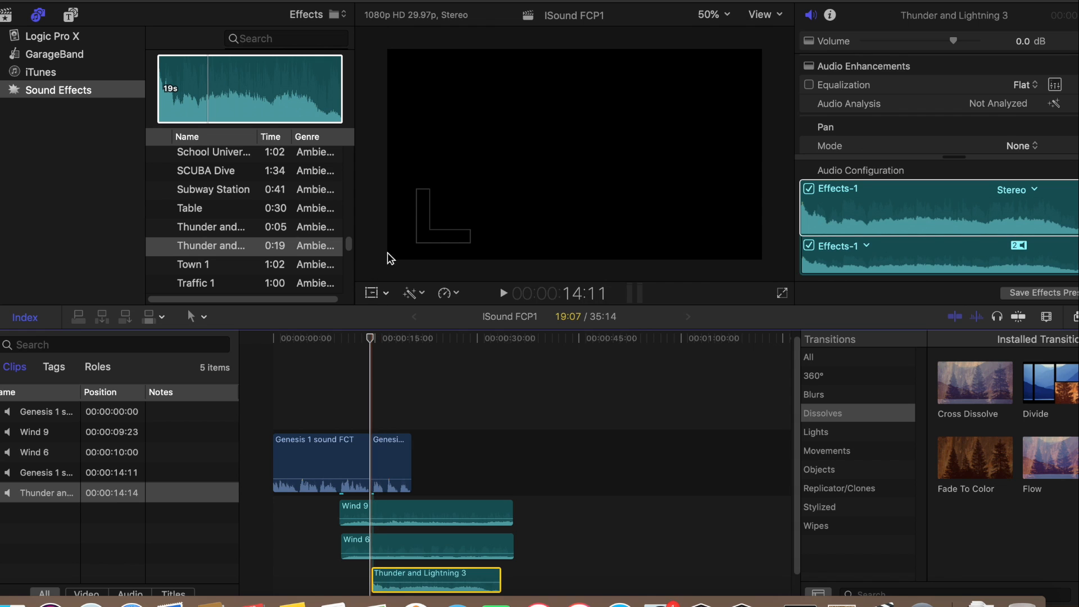
Play back the thunder mix from 14:11 for about seven seconds and lower the Thunder and Lightning 3 volume to -1.0 dB
click(501, 294)
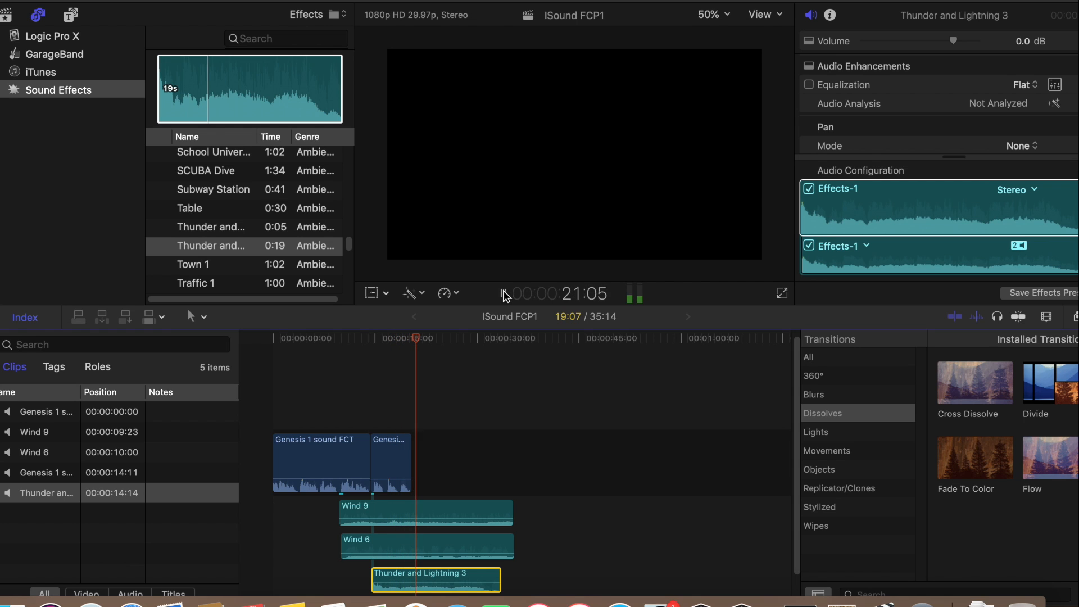
click(502, 294)
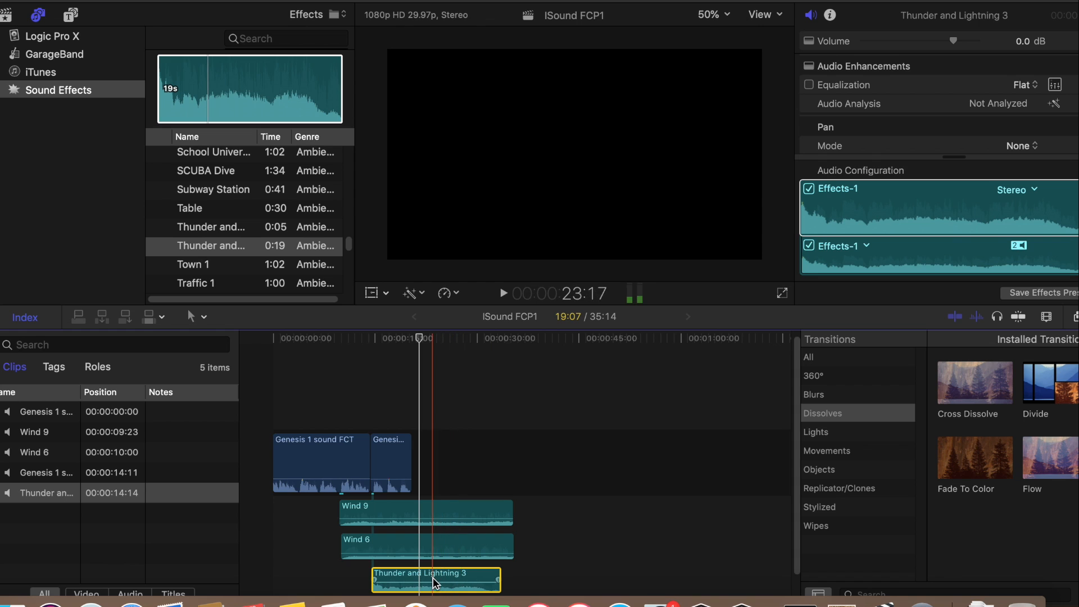
drag(426, 573, 427, 574)
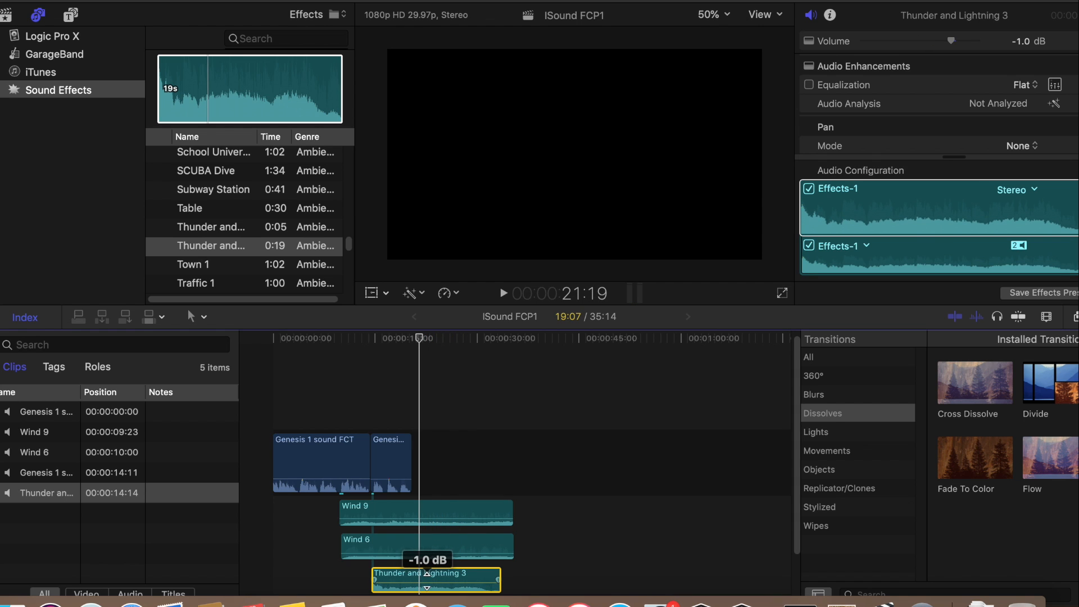
Replay the mix from the start of the Thunder and Lightning 3 clip past the second Genesis clip, and preview the 0:05 thunder effect
drag(419, 336, 373, 343)
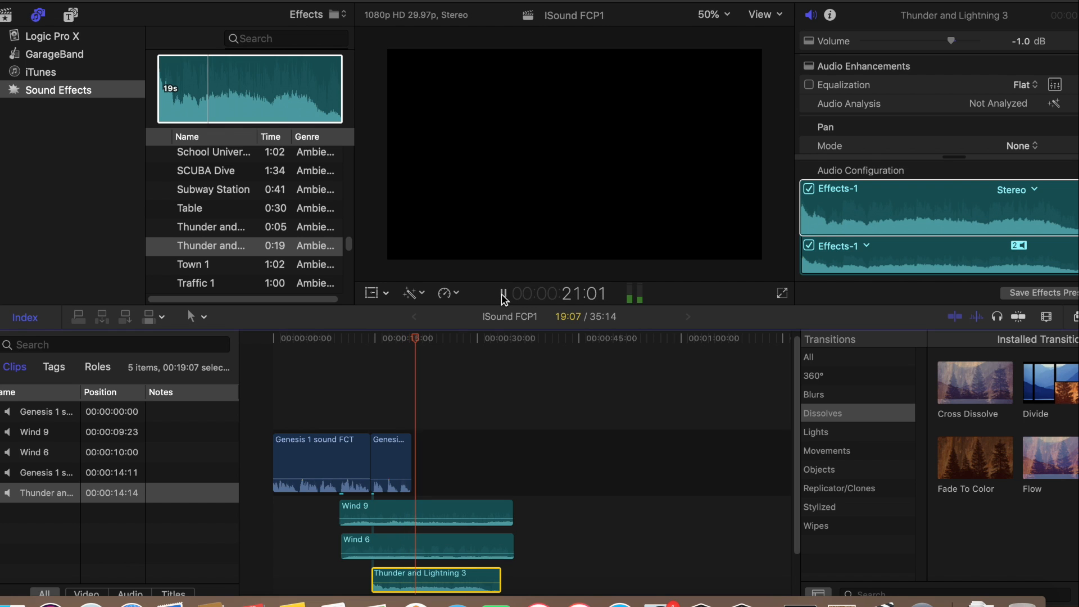
click(502, 294)
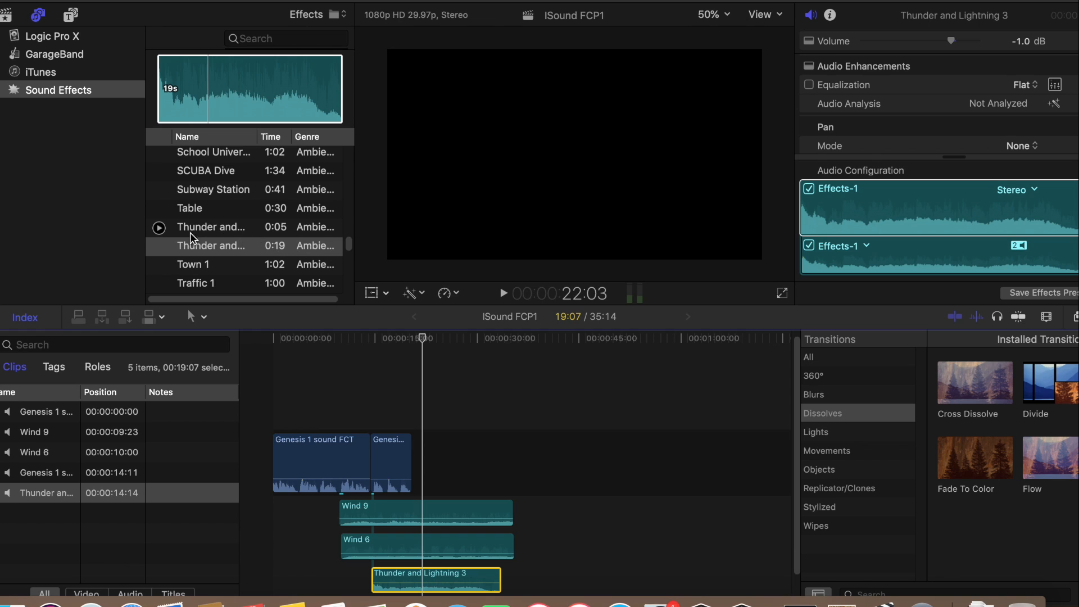
click(160, 228)
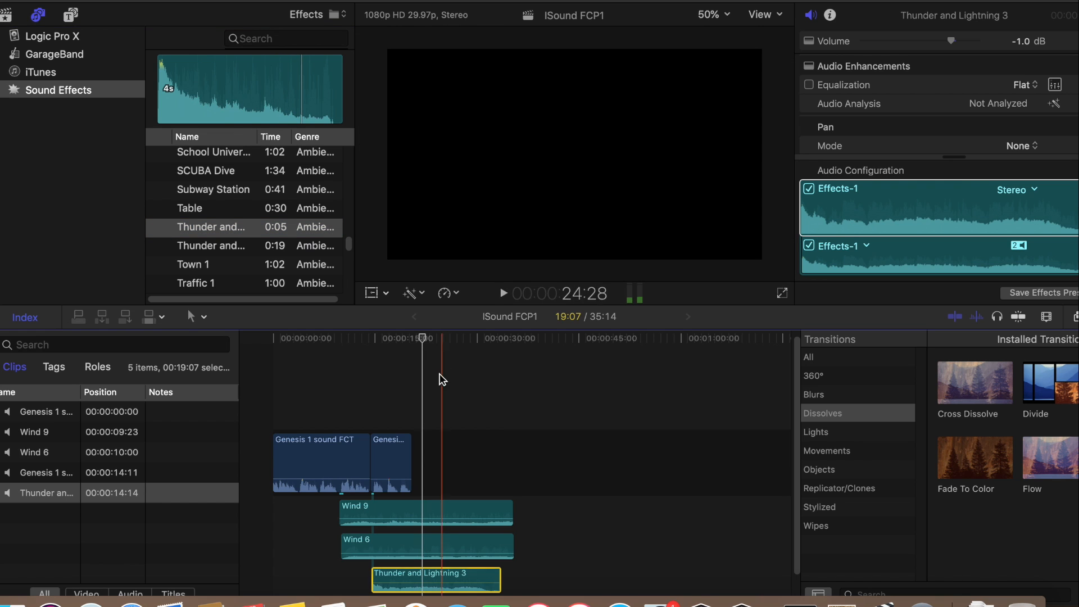
Play back the thunder mix from 14:14 to about 20:07, near the end of the second Genesis clip
drag(425, 342, 373, 348)
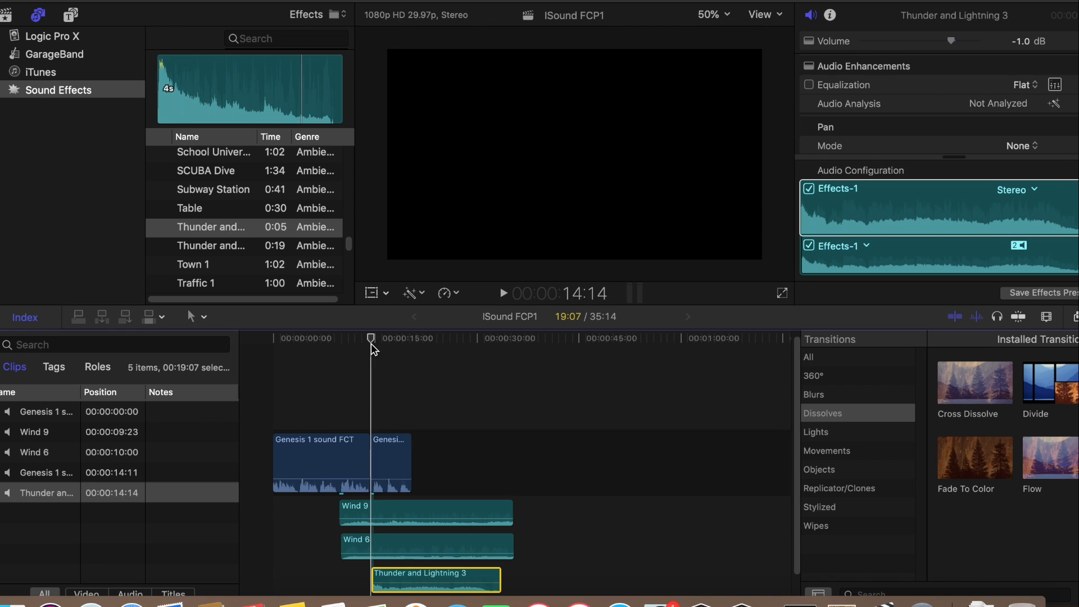
click(502, 293)
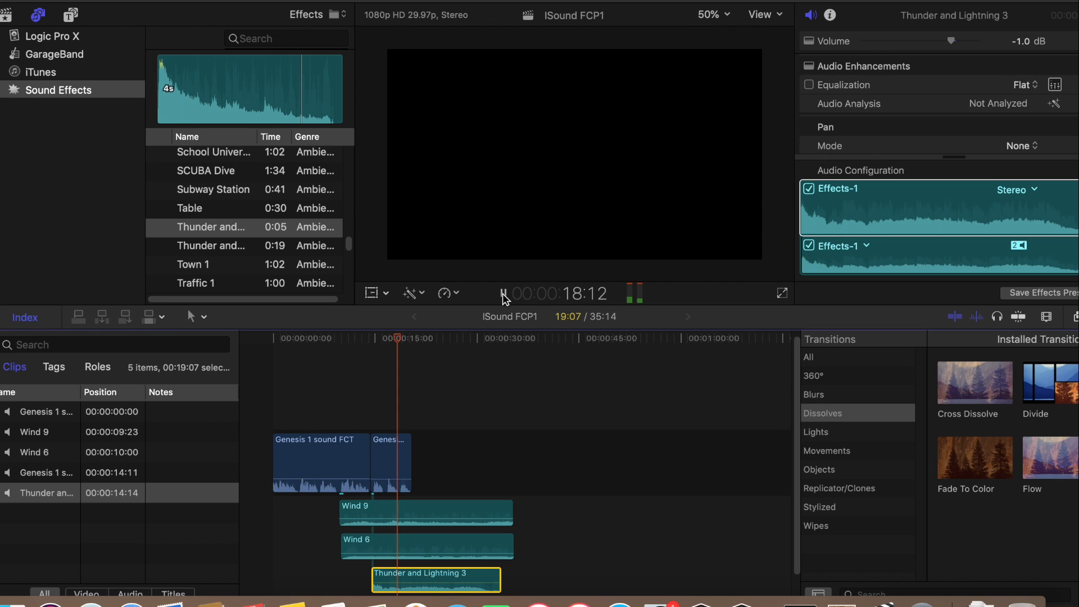
click(503, 293)
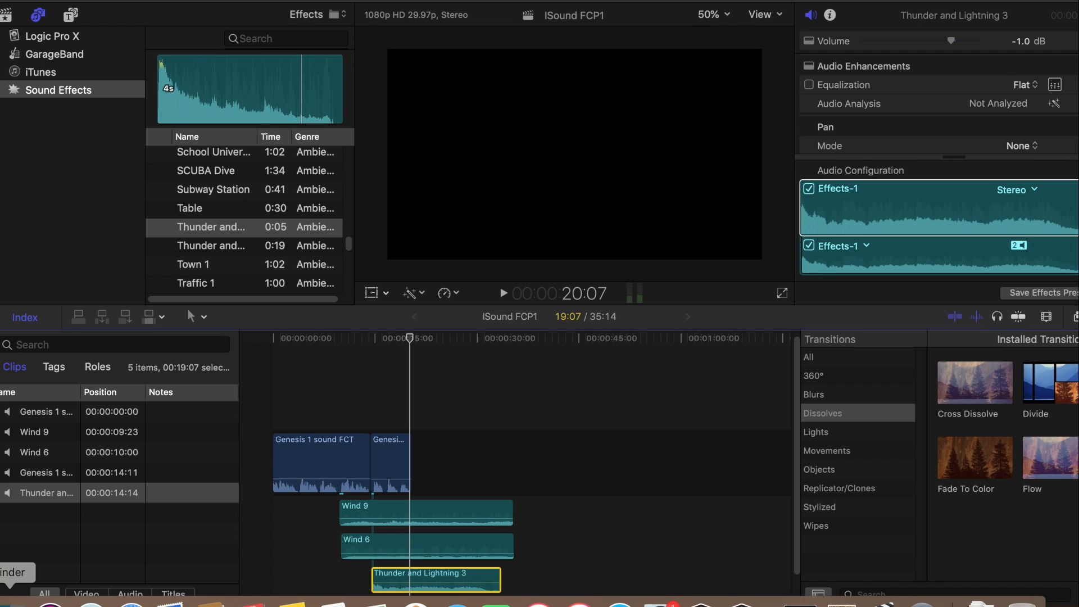
Switch to Finder, open the TOSHIBA EXT2 drive and browse its files to the sky video
click(9, 604)
drag(616, 68, 196, 37)
click(157, 246)
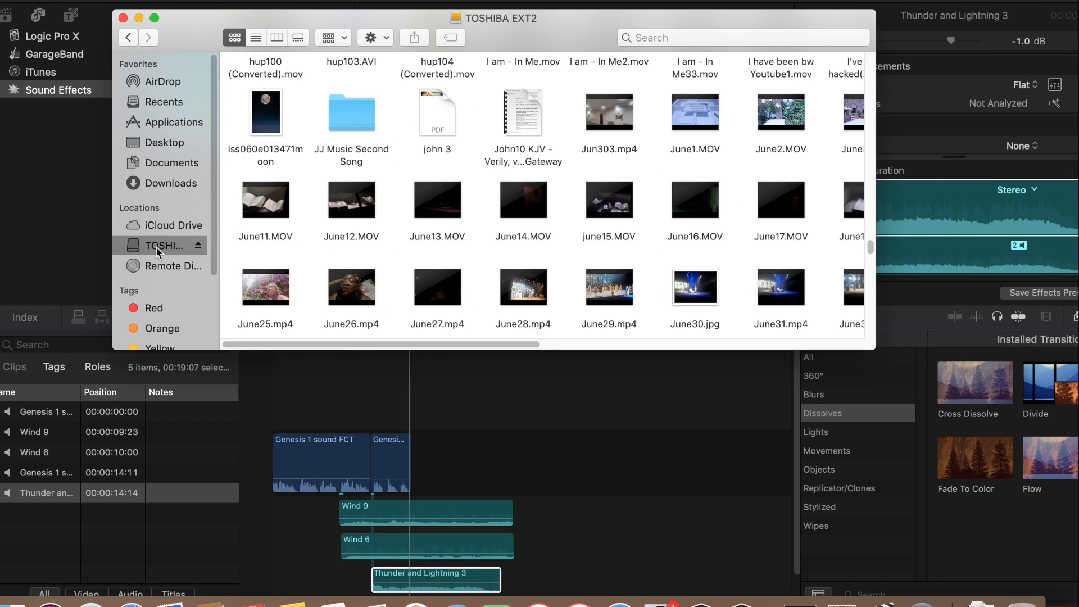
drag(429, 346, 724, 377)
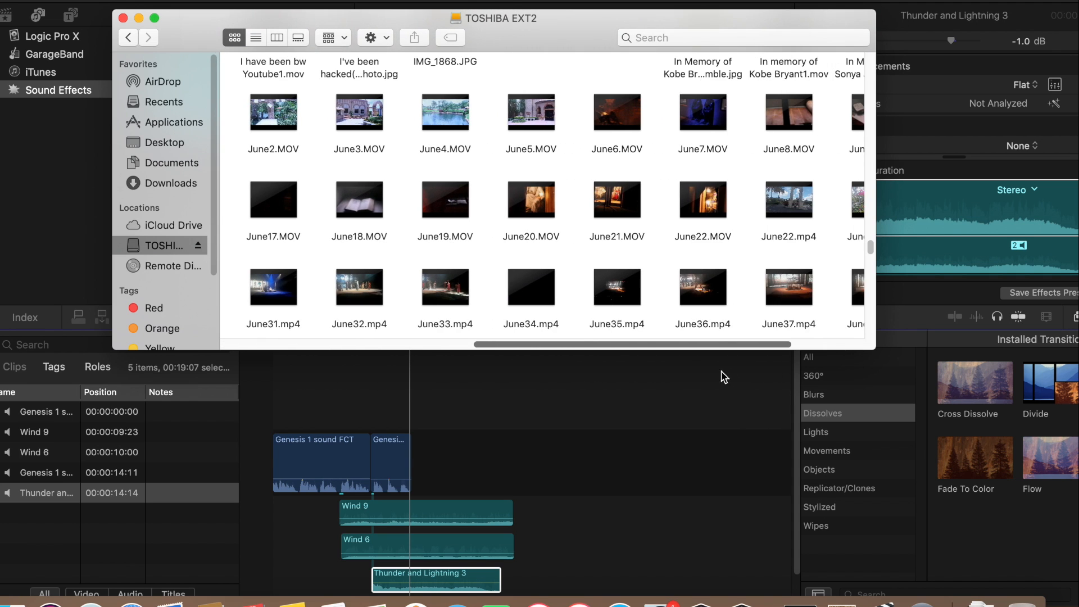
scroll(730, 347, right, 5)
mouse_move(830, 111)
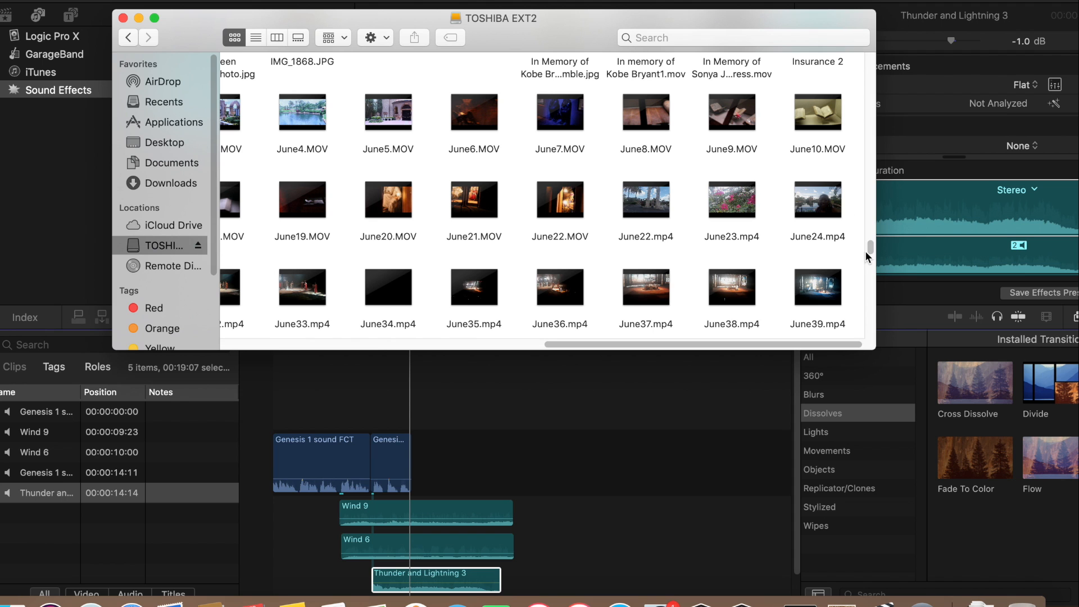
drag(868, 254, 854, 321)
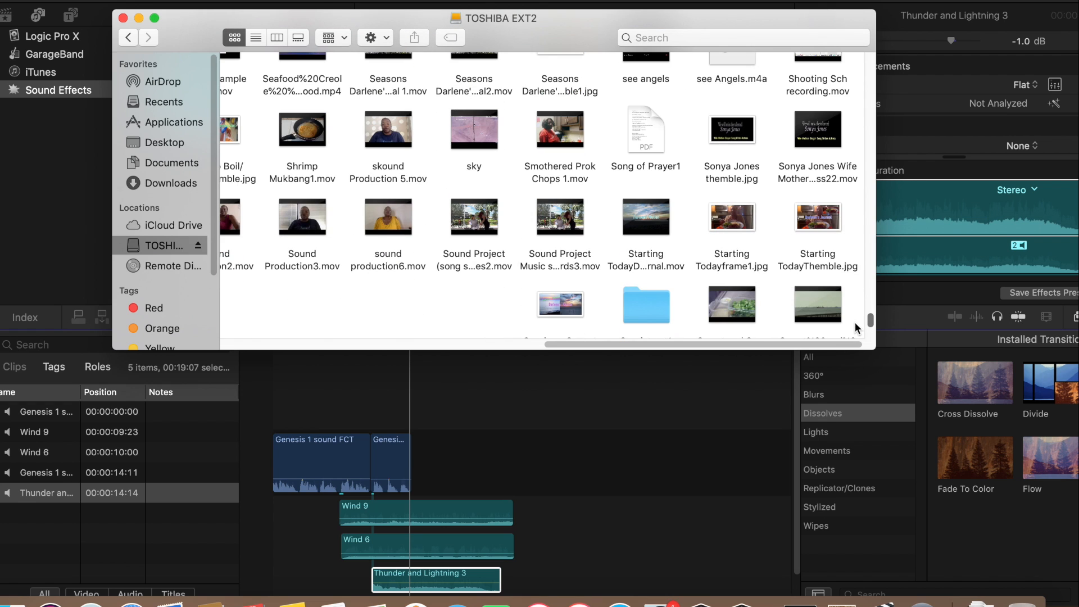
Play about the first 14 seconds of the sky video and close it
double_click(458, 136)
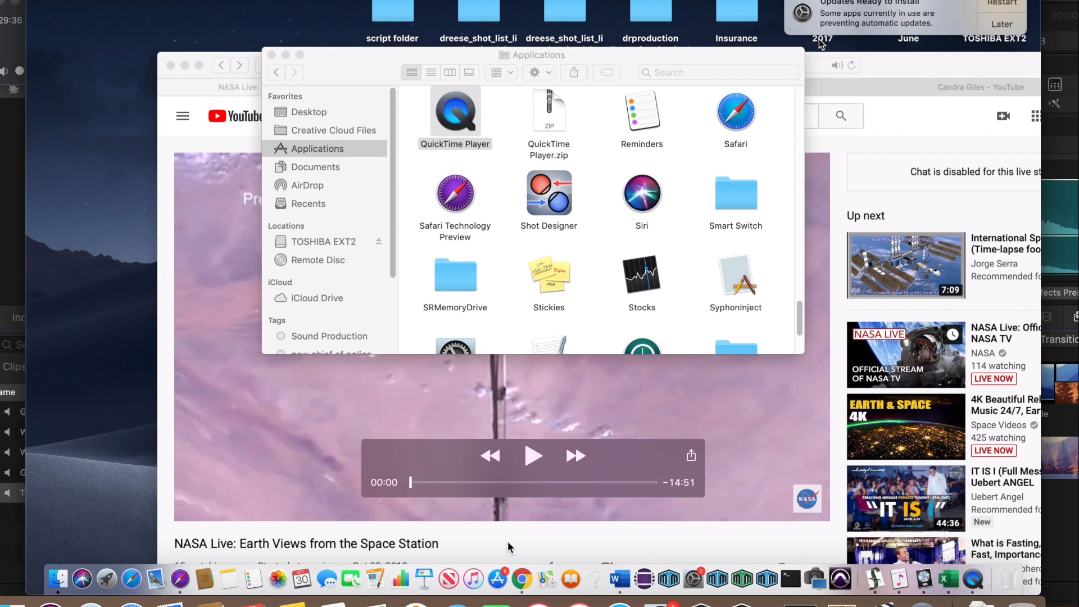
click(533, 462)
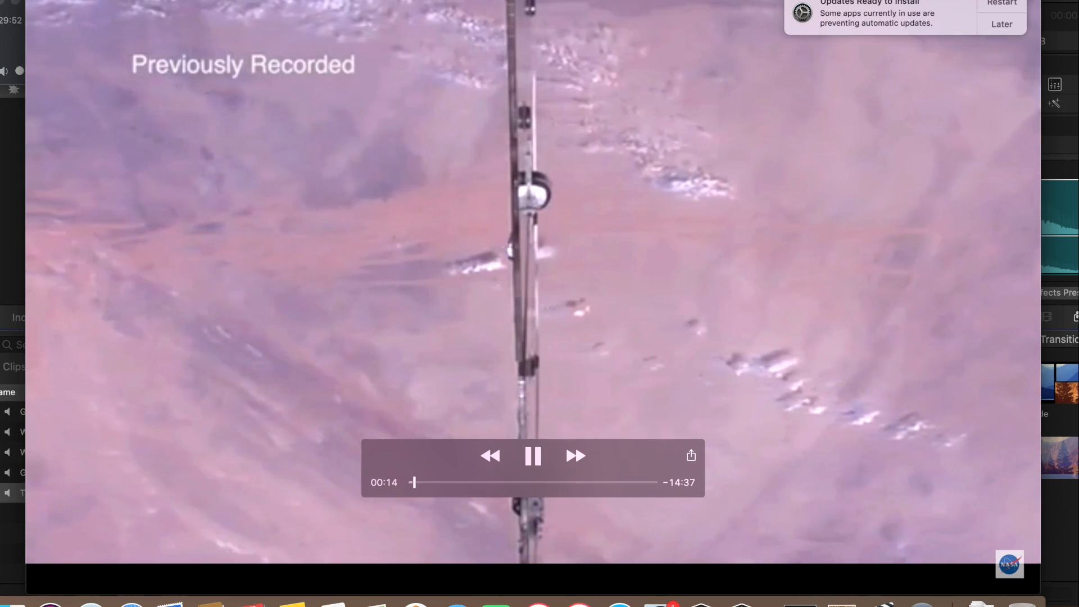
key(super+w)
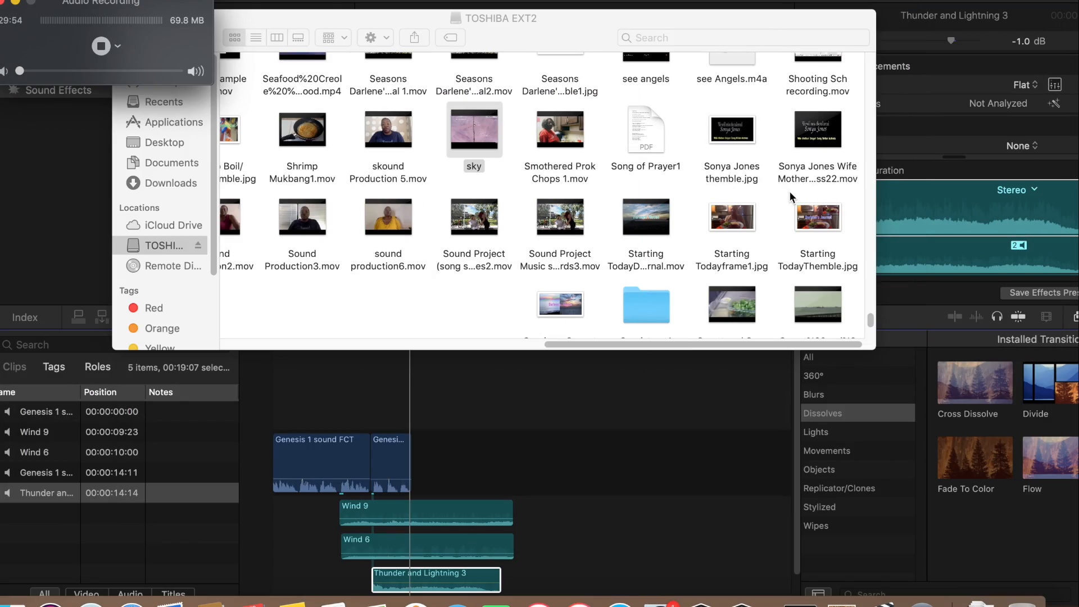
Find the PICT0214 (Converted) video on the TOSHIBA EXT2 drive, open it for a look and close it
click(866, 318)
scroll(865, 318, up, 3)
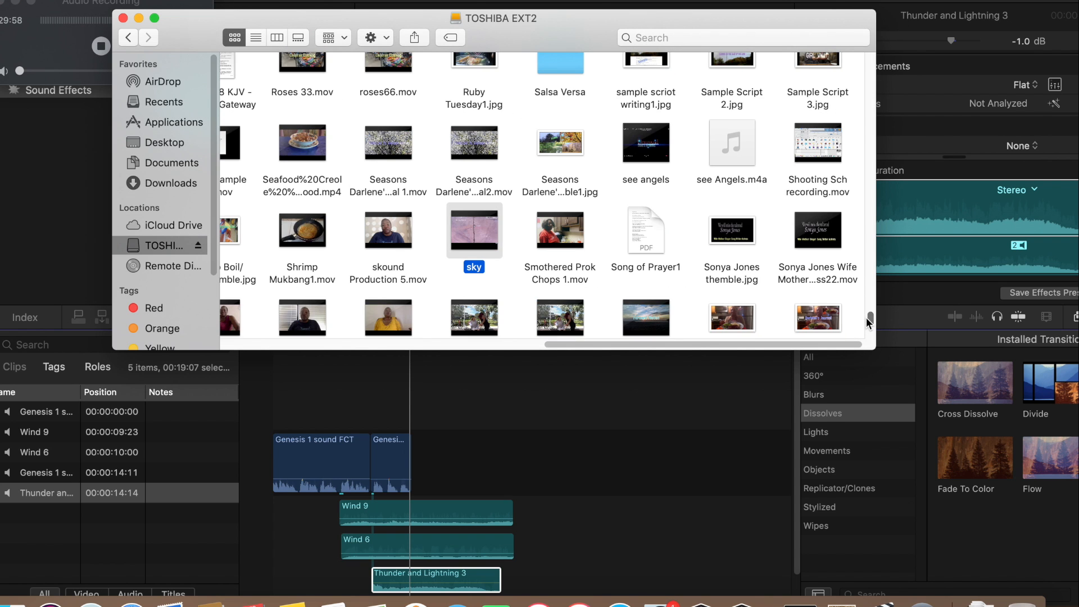
drag(865, 318, 865, 312)
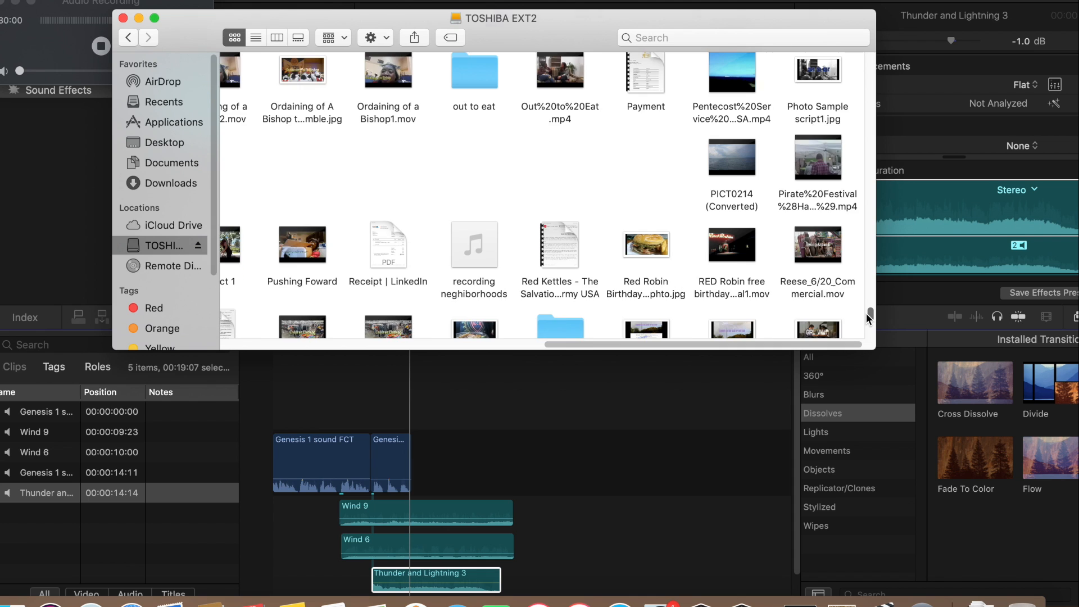
double_click(716, 191)
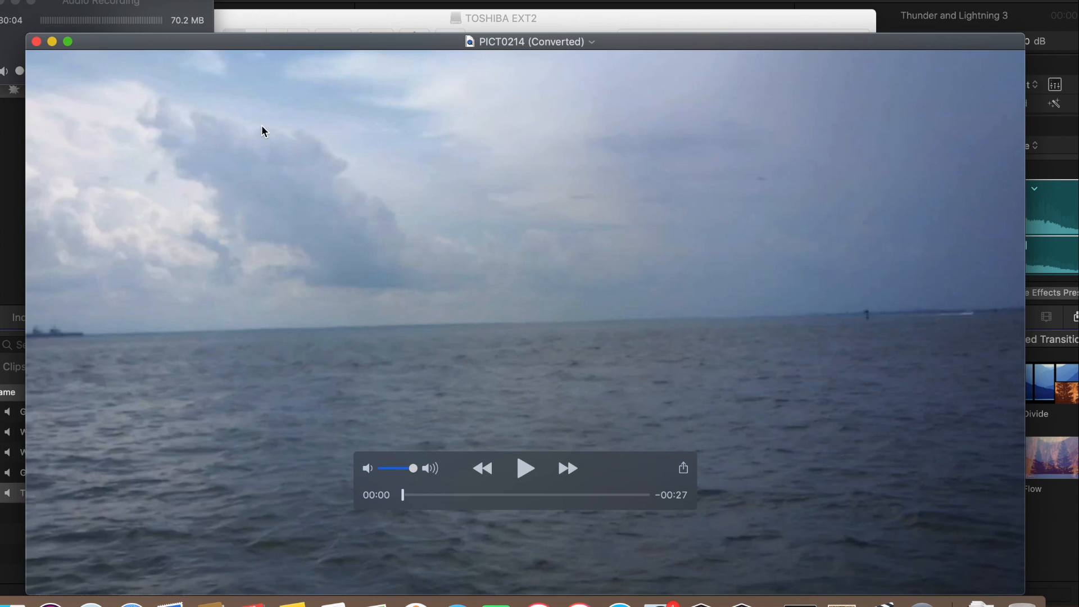
click(36, 41)
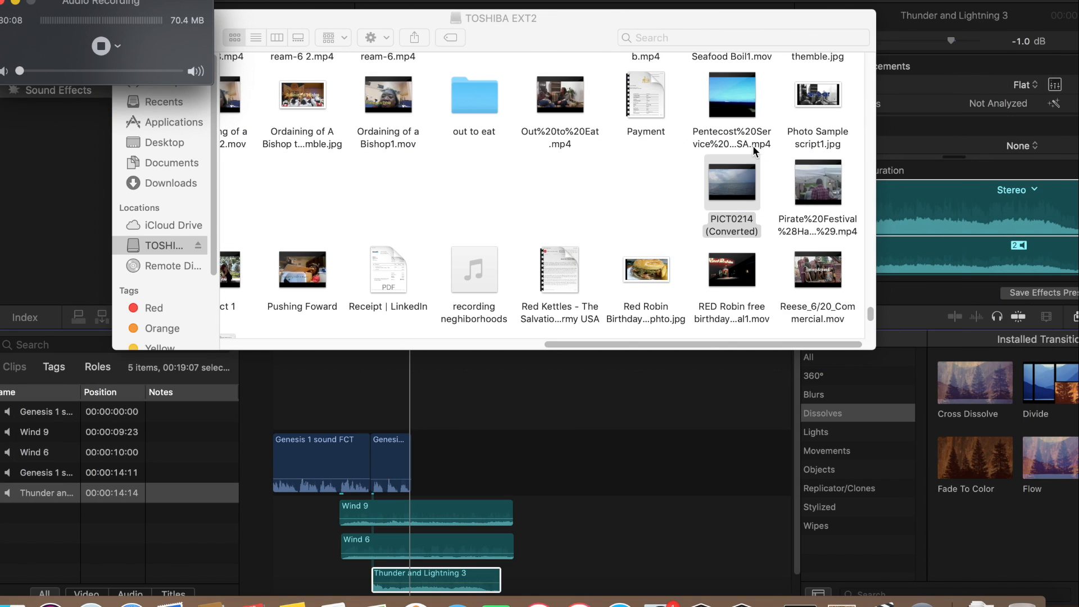
Look through the leftmost files of the TOSHIBA EXT2 drive from the first row to the last for usable footage
drag(868, 311, 866, 198)
drag(854, 132, 860, 61)
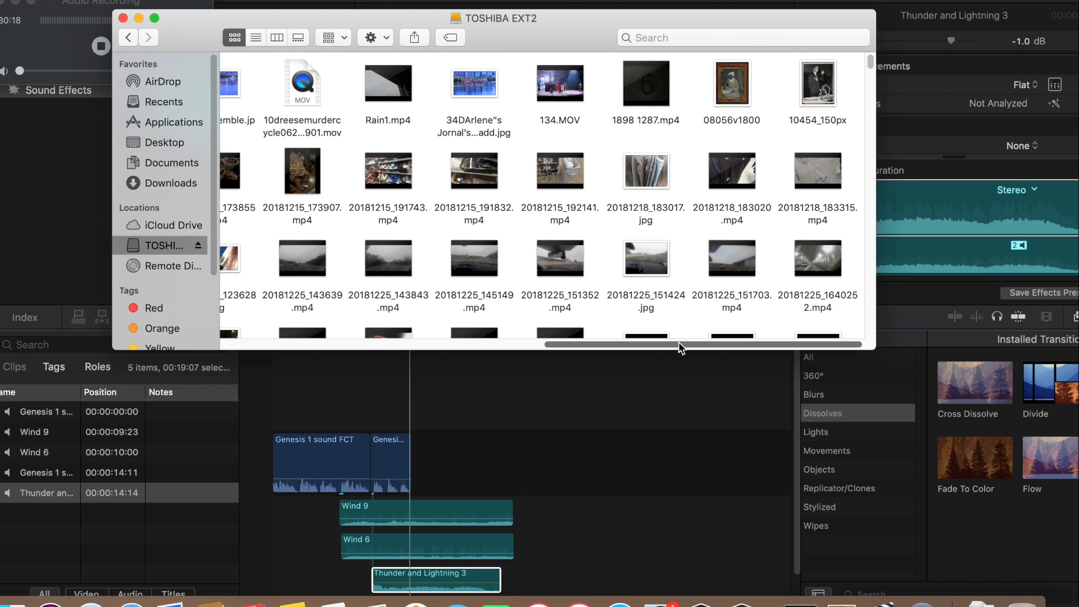
drag(681, 350, 359, 349)
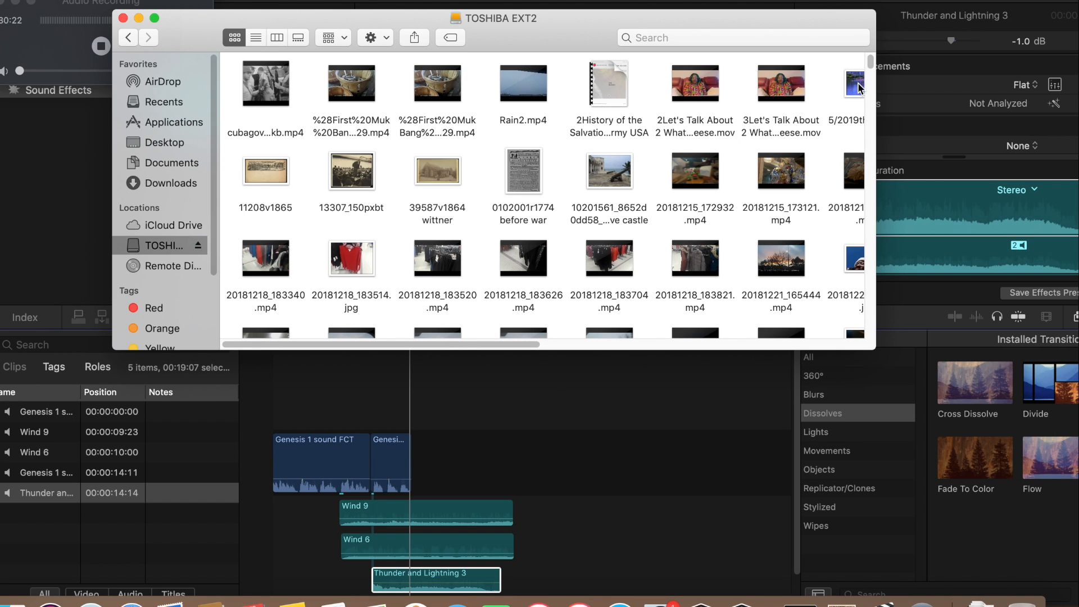
drag(870, 66, 824, 227)
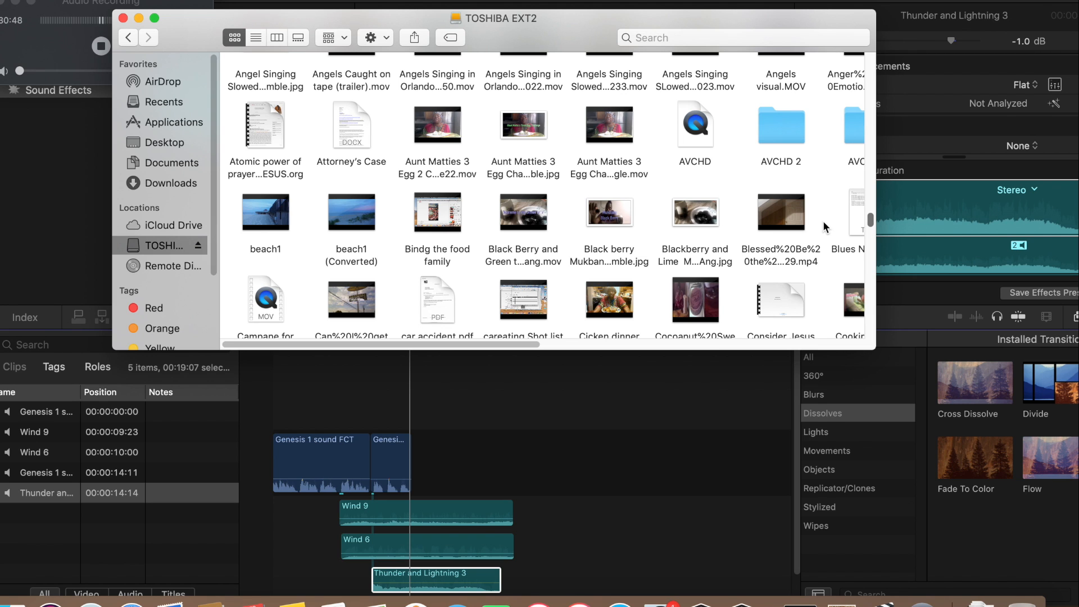
scroll(824, 227, down, 5)
scroll(825, 231, down, 10)
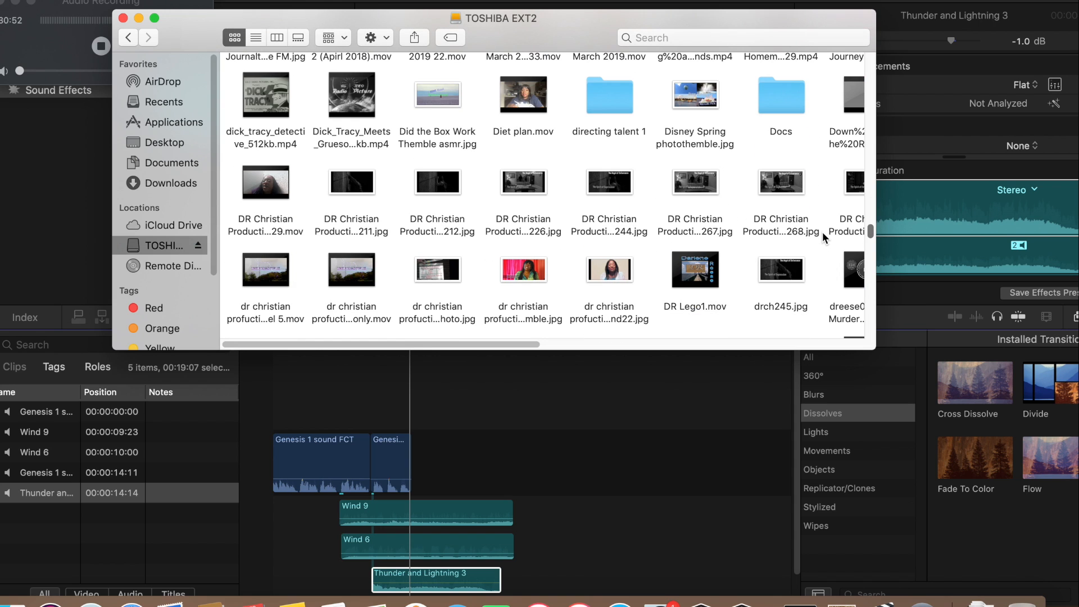
scroll(821, 233, down, 5)
scroll(822, 242, down, 20)
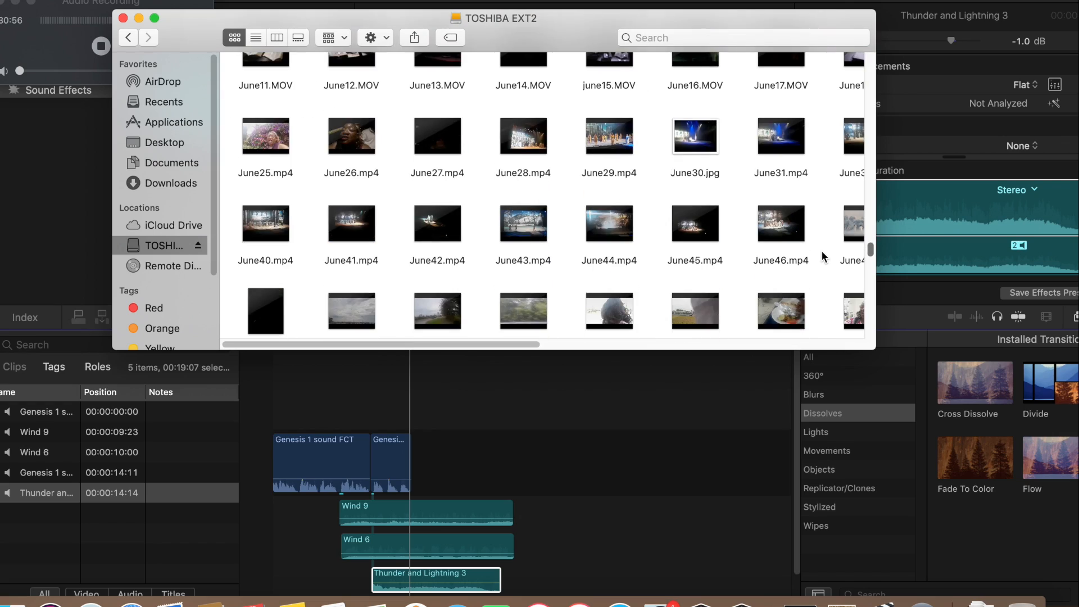
scroll(822, 257, down, 20)
scroll(819, 296, down, 20)
scroll(819, 309, down, 20)
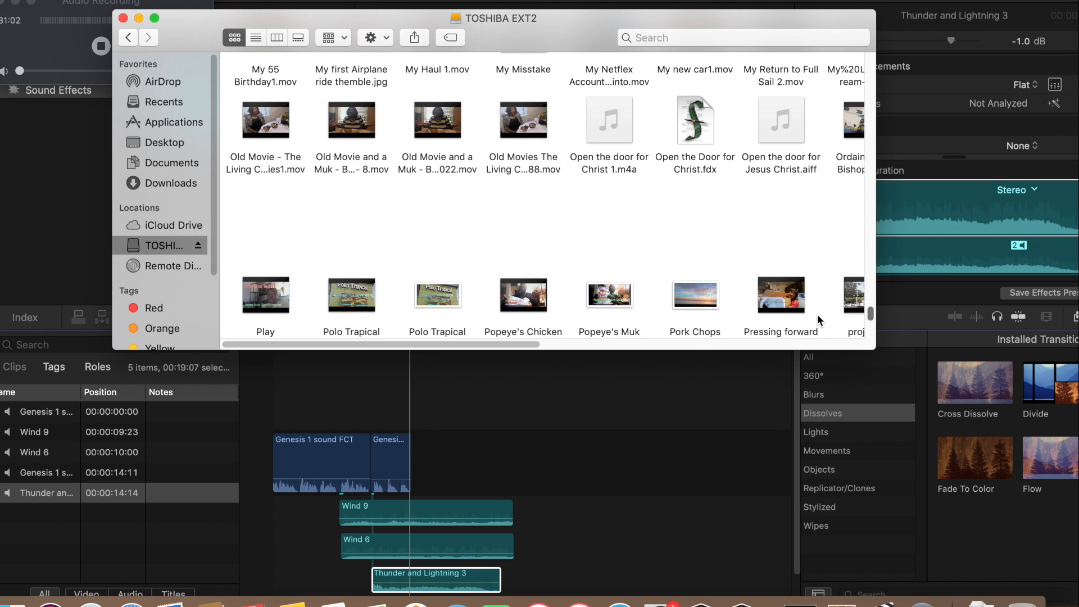
scroll(817, 316, down, 10)
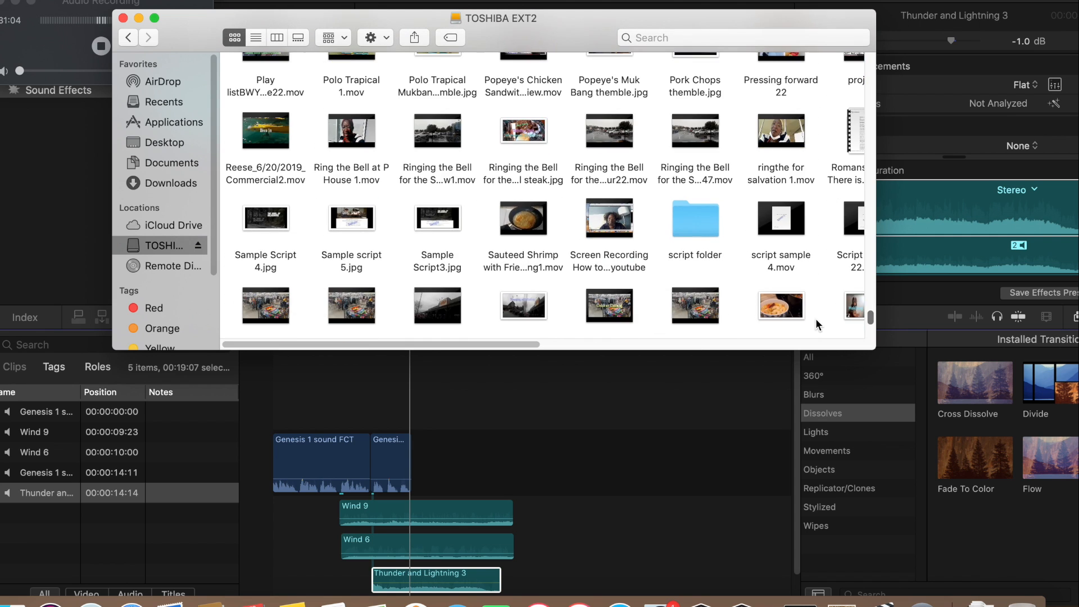
scroll(815, 320, down, 8)
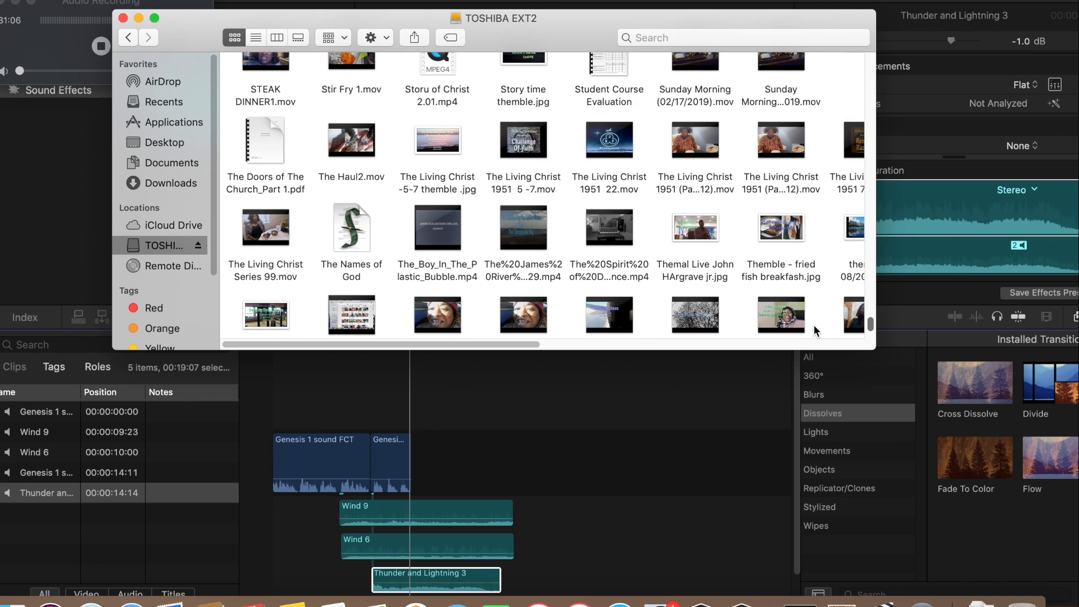
scroll(814, 325, down, 2)
scroll(814, 325, down, 1)
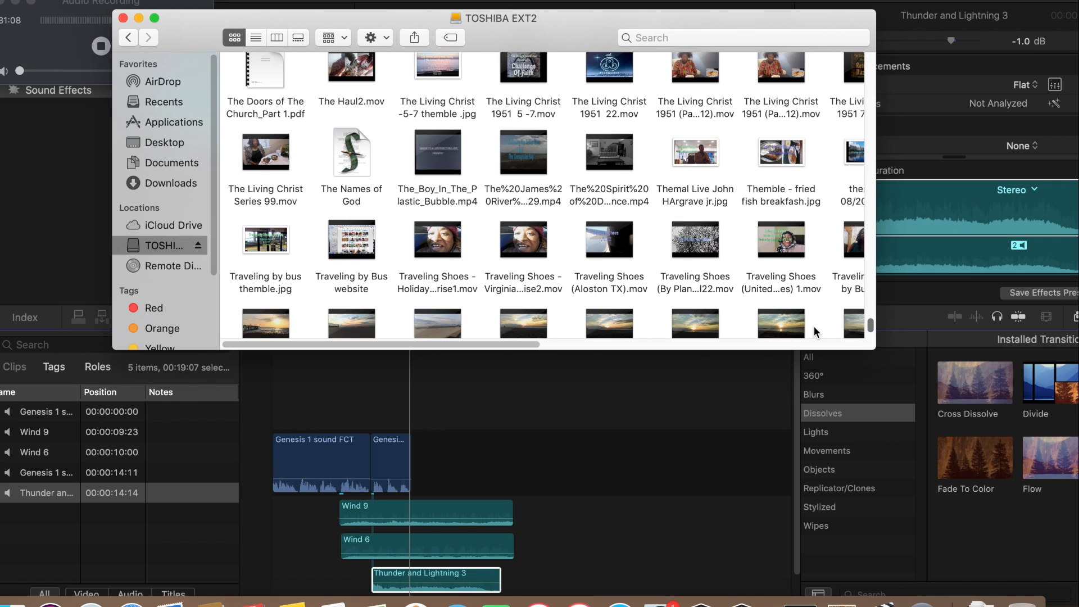
scroll(814, 327, down, 8)
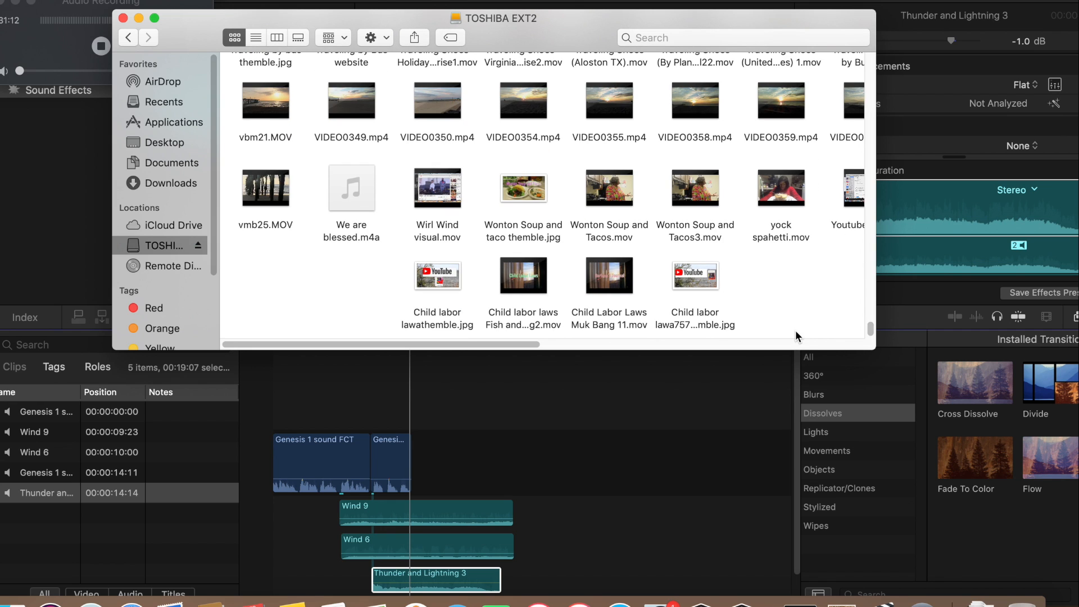
Check the remaining columns of the TOSHIBA EXT2 drive from the last row back to the first, and close its window
drag(528, 345, 733, 352)
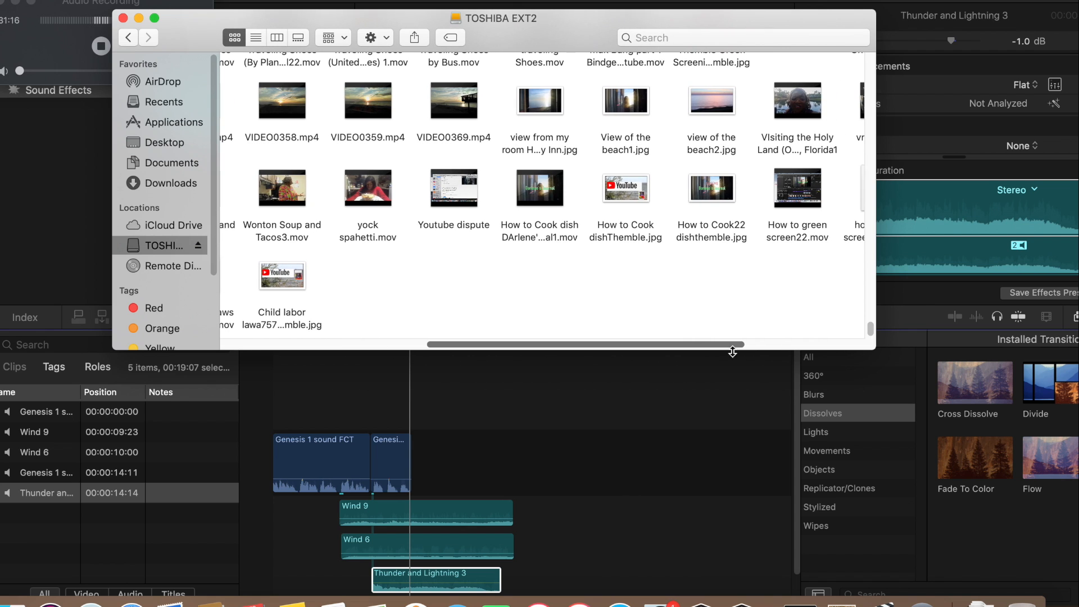
scroll(871, 317, up, 15)
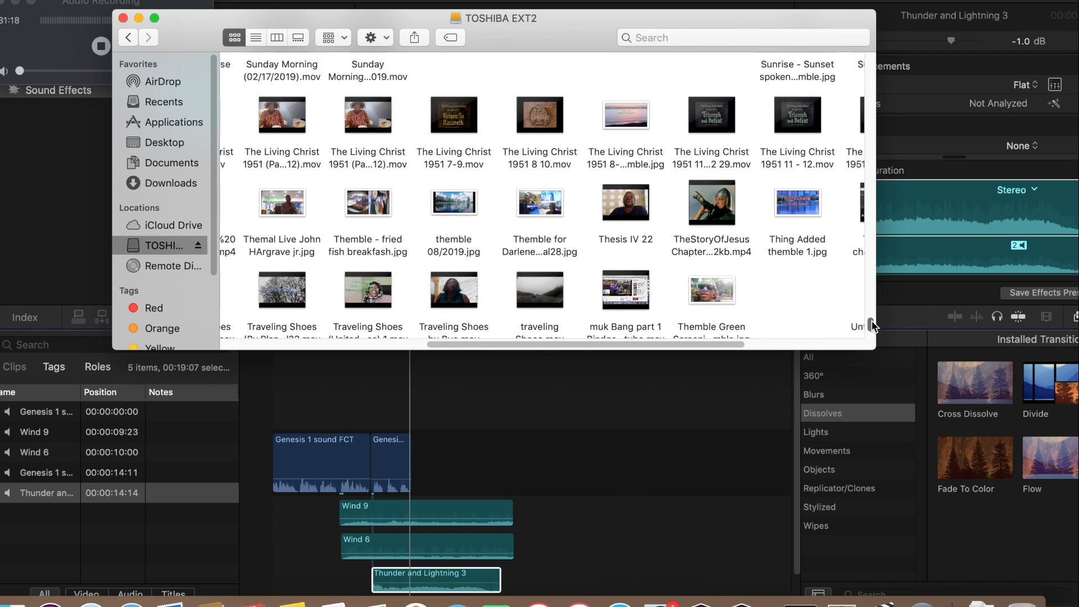
scroll(872, 315, up, 3)
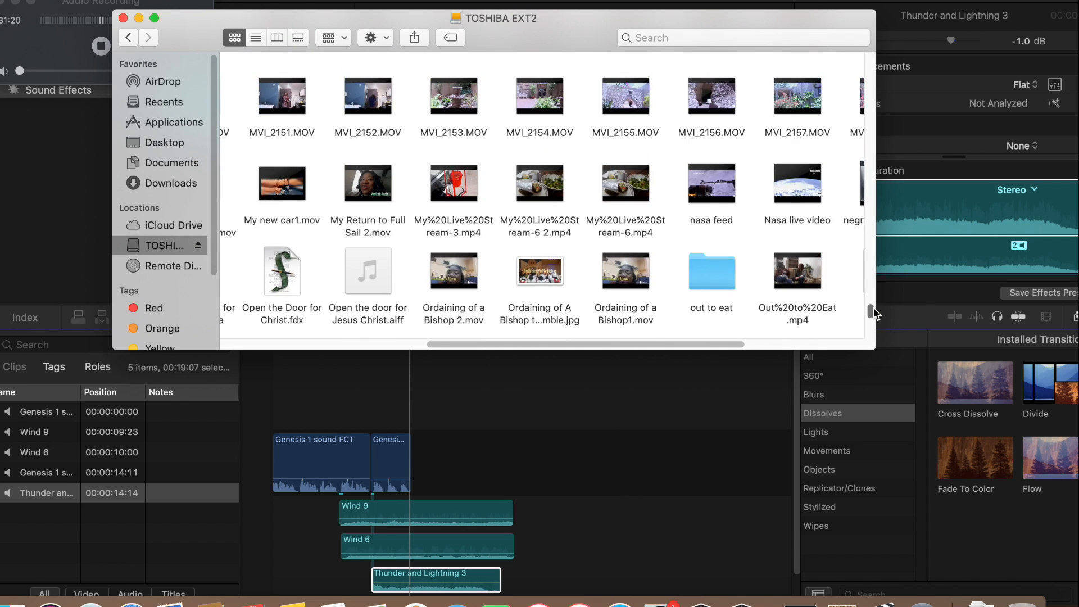
scroll(873, 313, up, 15)
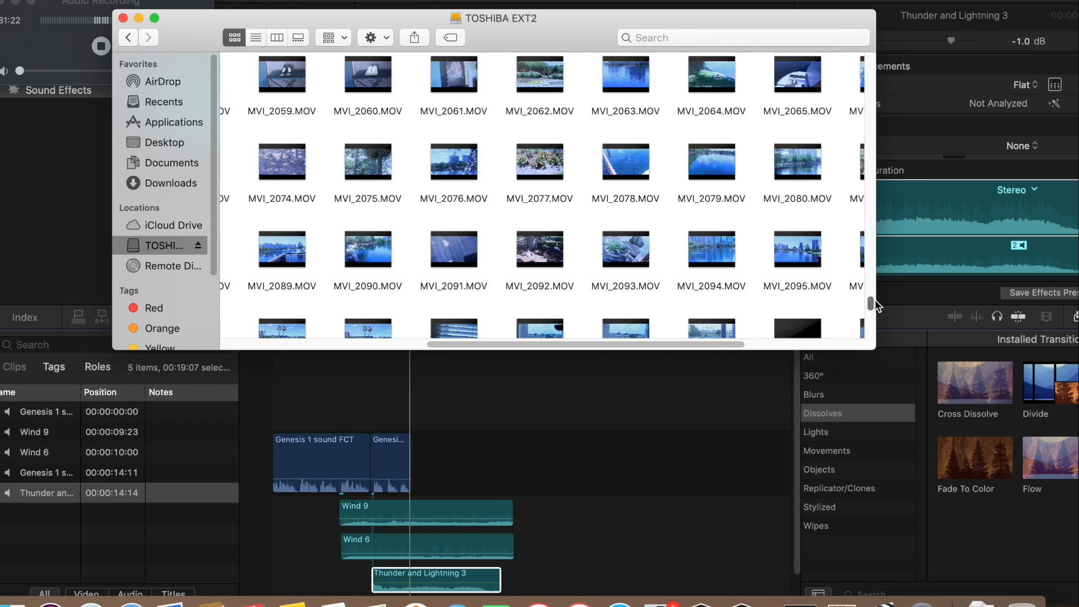
drag(874, 302, 869, 56)
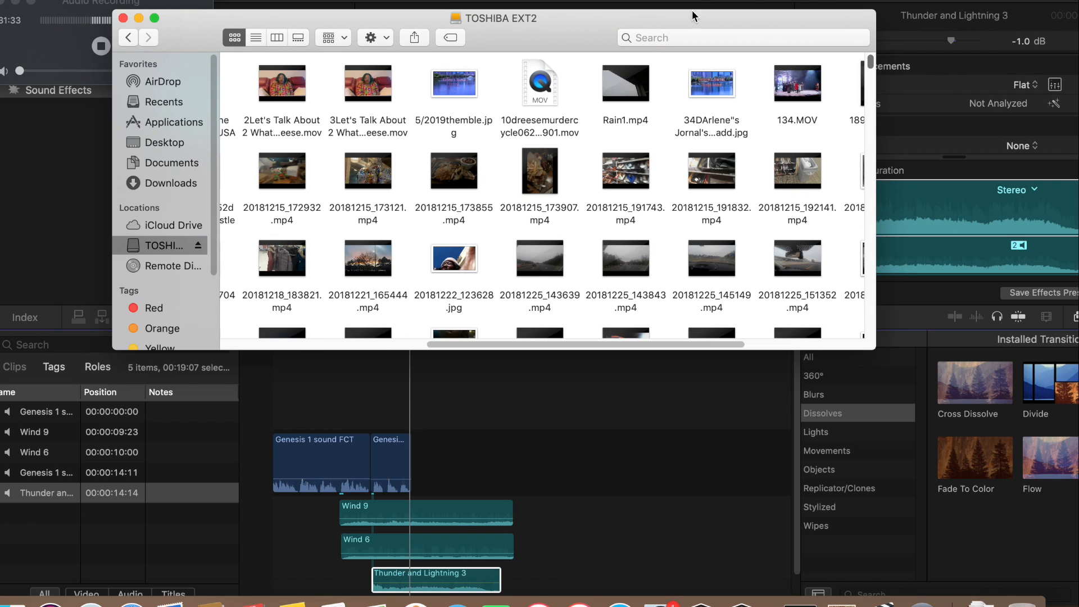
click(123, 18)
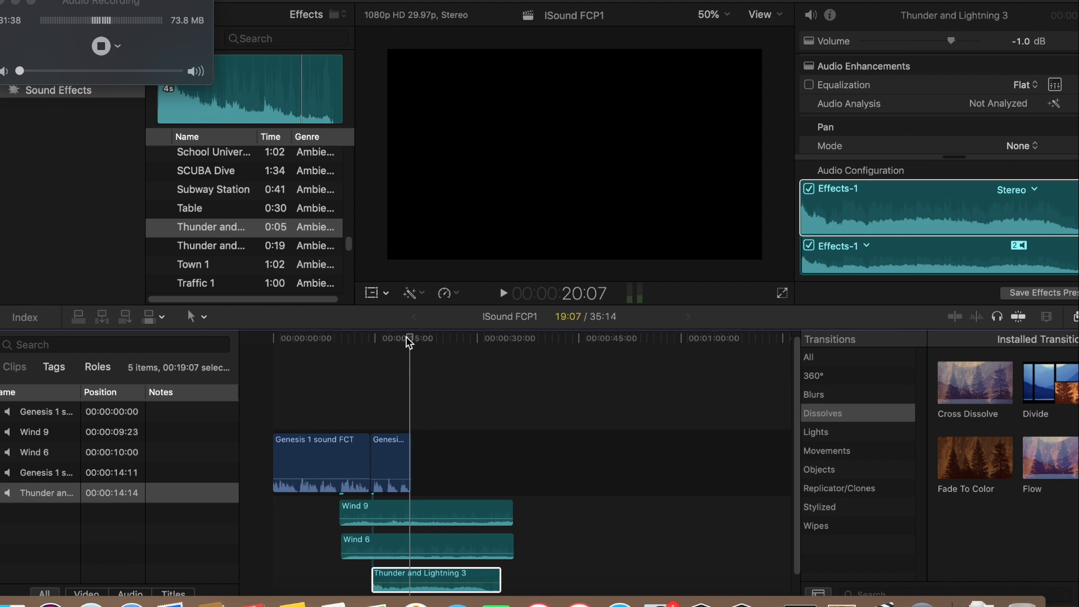
Return to Final Cut Pro and play the whole mix from the project's start past the end of the second Genesis clip
key(super+Tab)
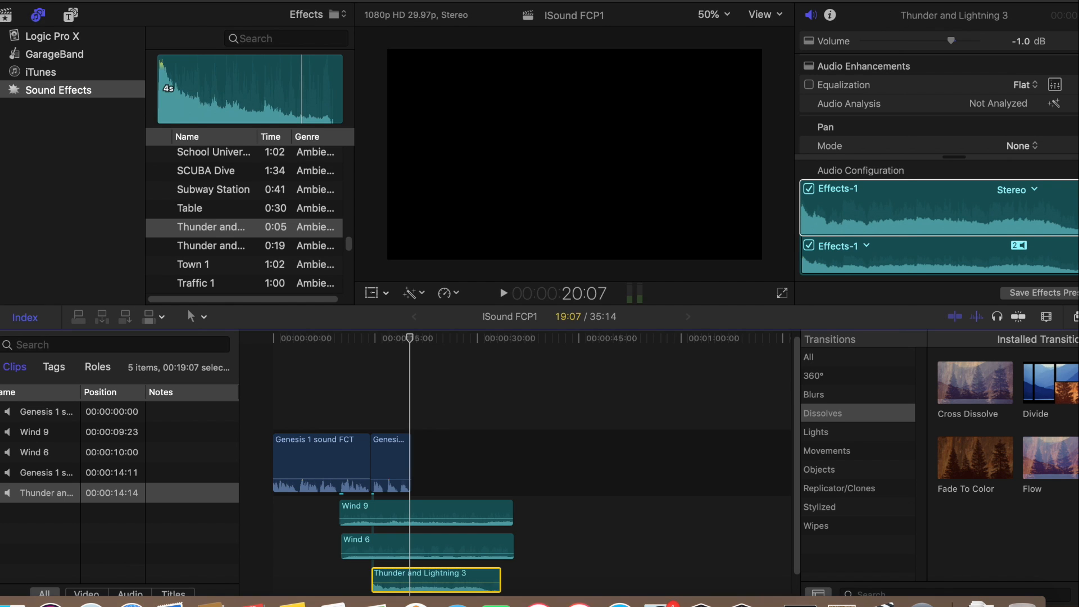
drag(417, 351, 273, 345)
click(501, 293)
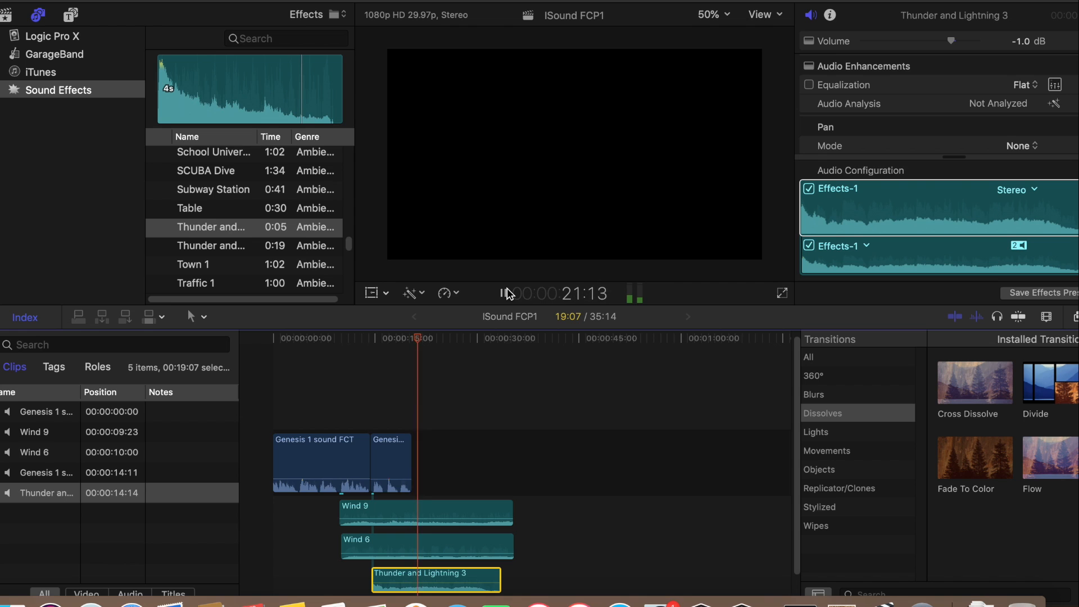
Replay the mix repeatedly from the start of the wind effects to the end of the second Genesis clip
click(505, 293)
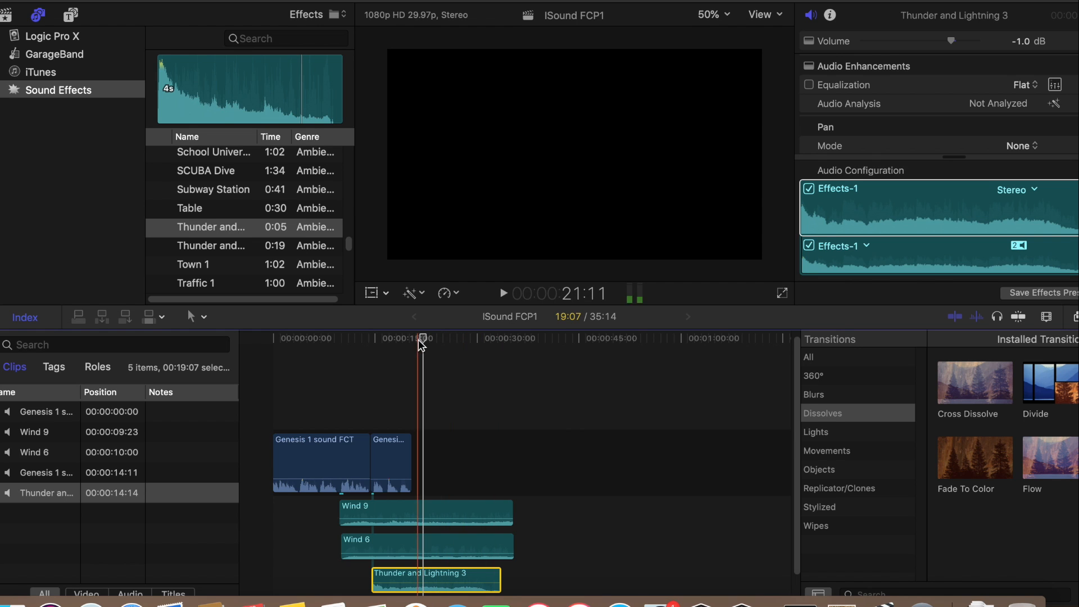
drag(424, 342, 340, 355)
click(504, 294)
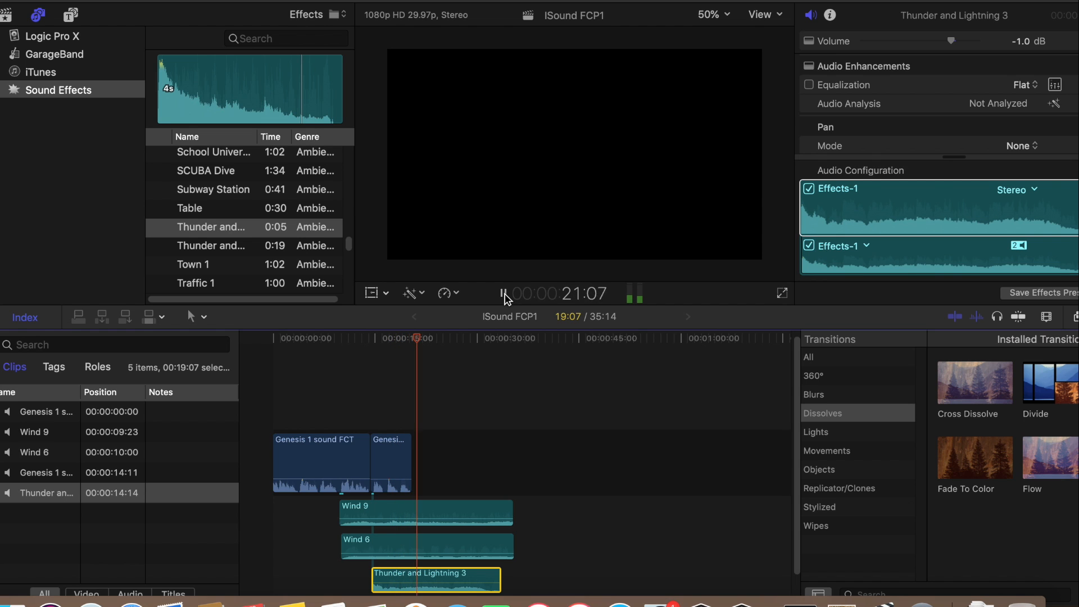
click(504, 293)
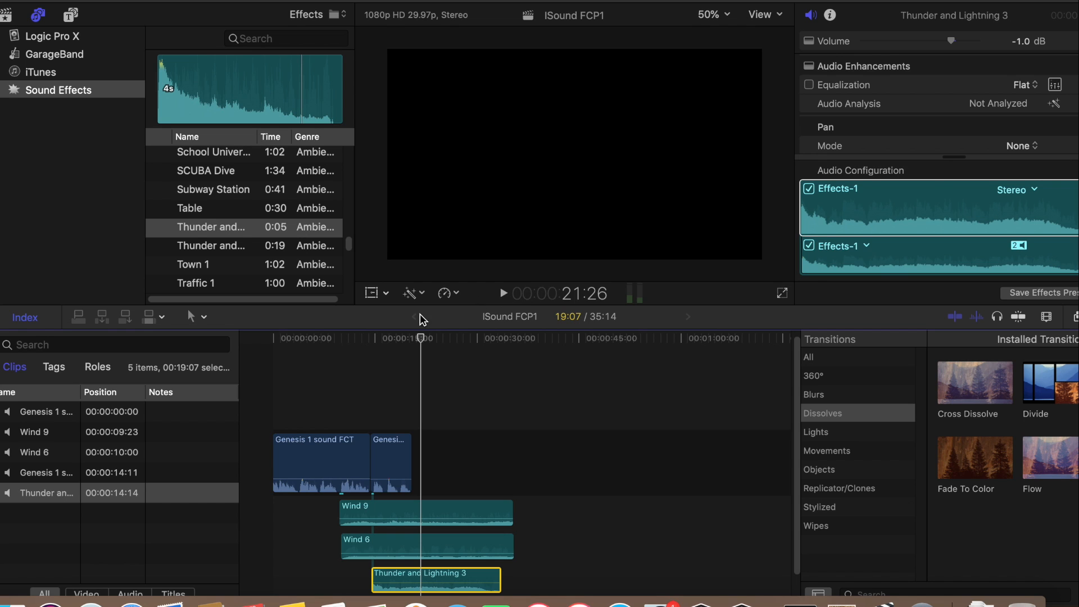
drag(421, 340, 340, 340)
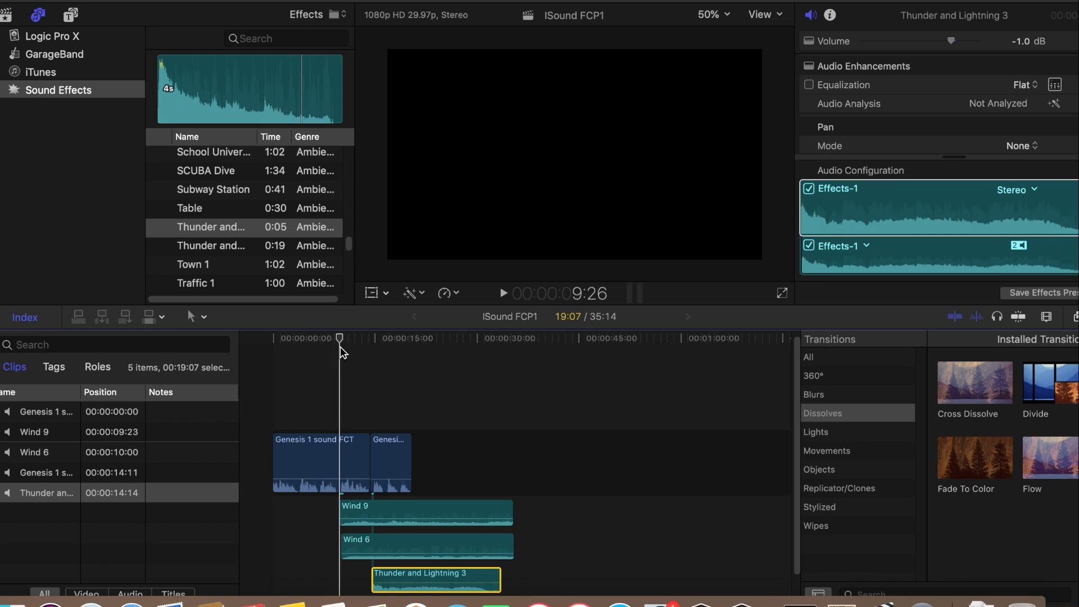
click(504, 294)
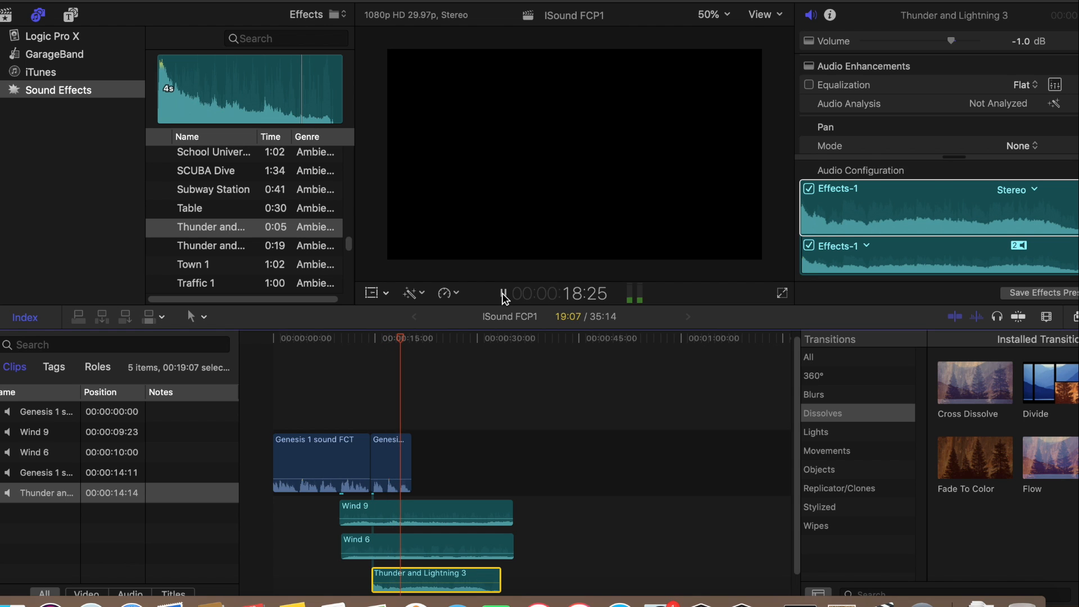
click(504, 293)
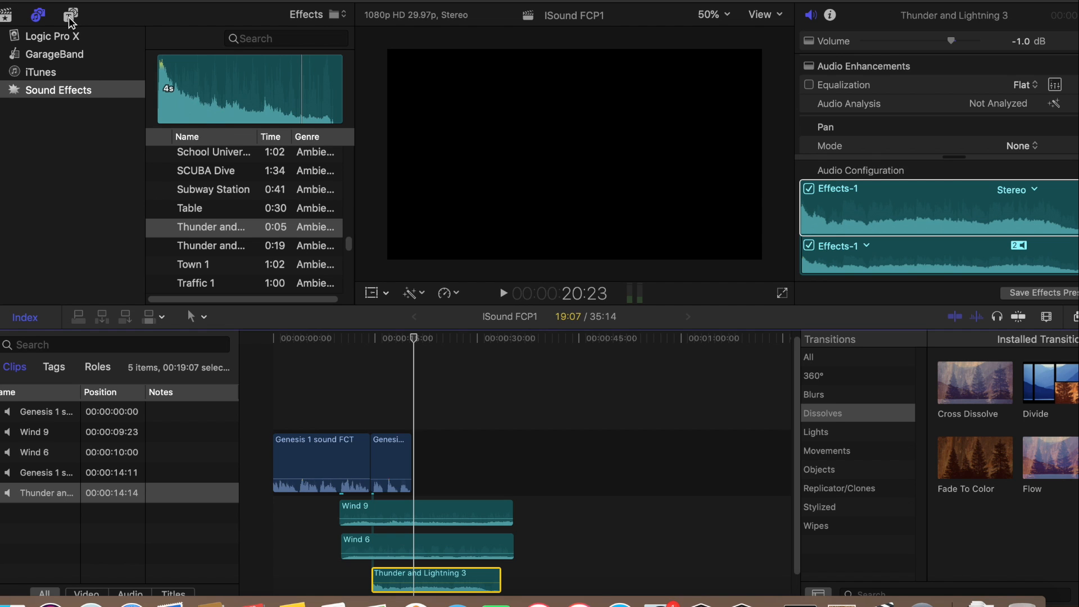
Mark the next 15.88 s of the Genesis 1 sound FCT recording in the library and append it after the second Genesis clip
click(39, 17)
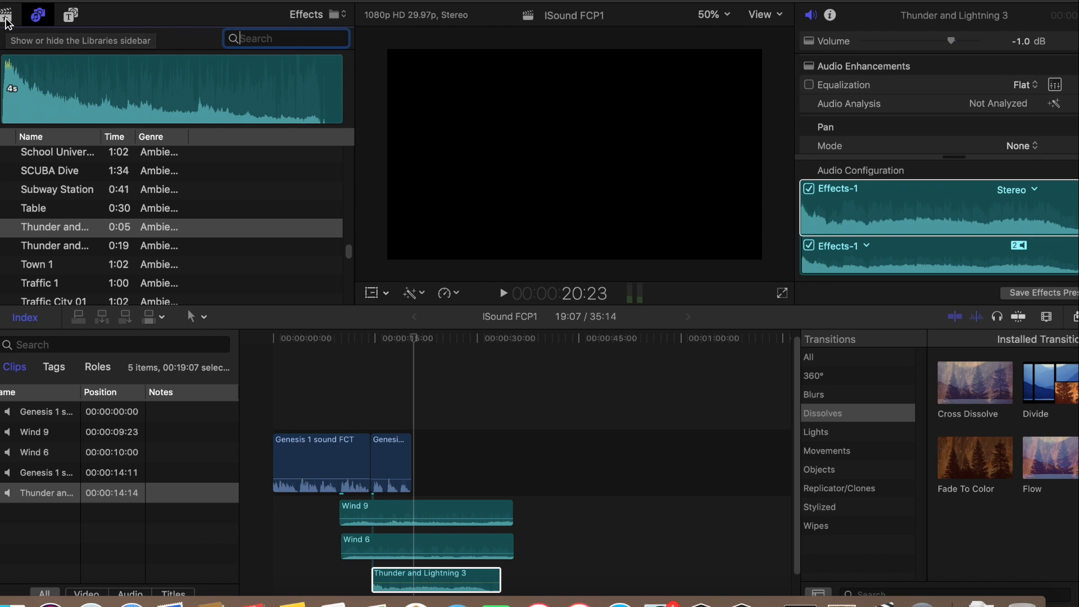
click(7, 21)
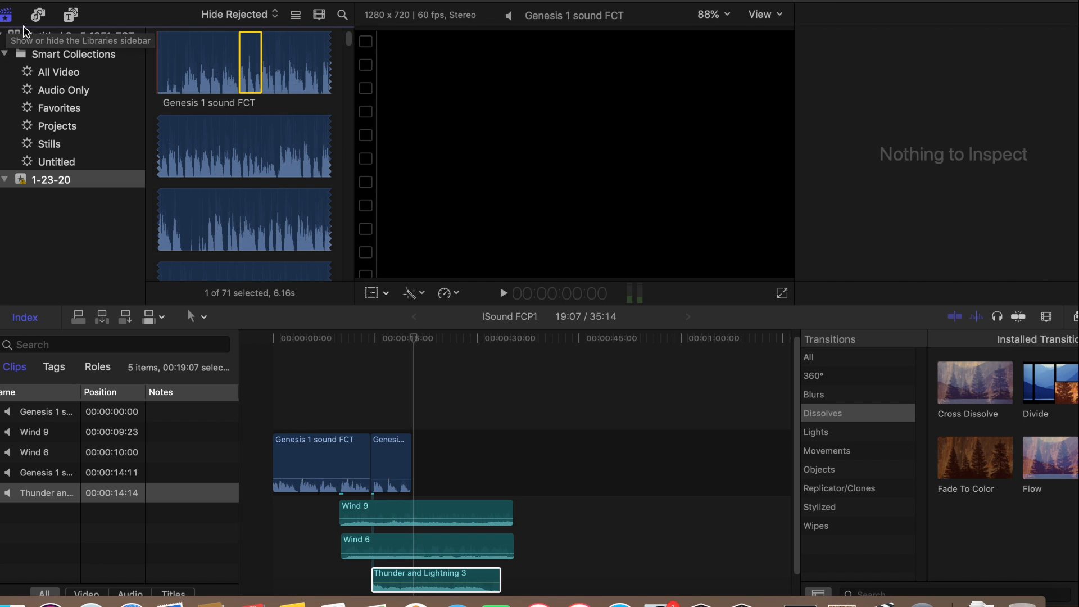
click(256, 95)
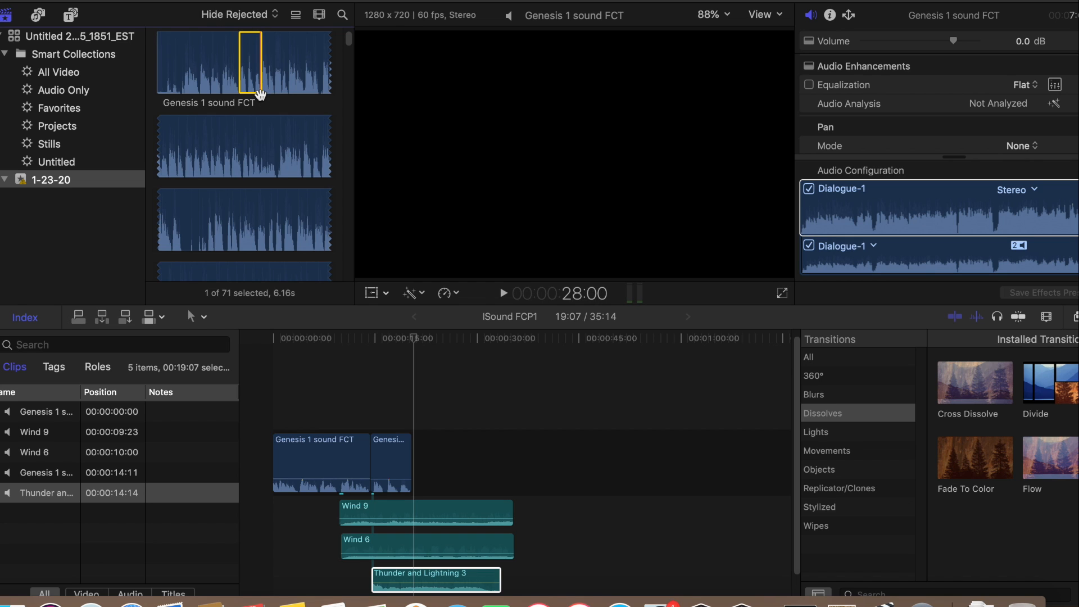
click(260, 95)
click(260, 95)
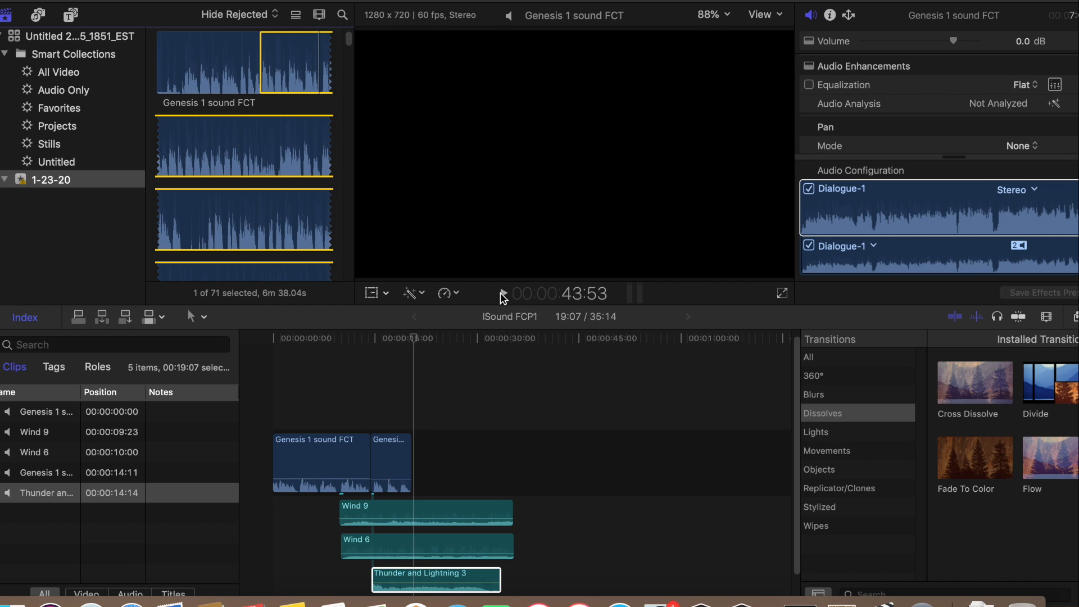
key(o)
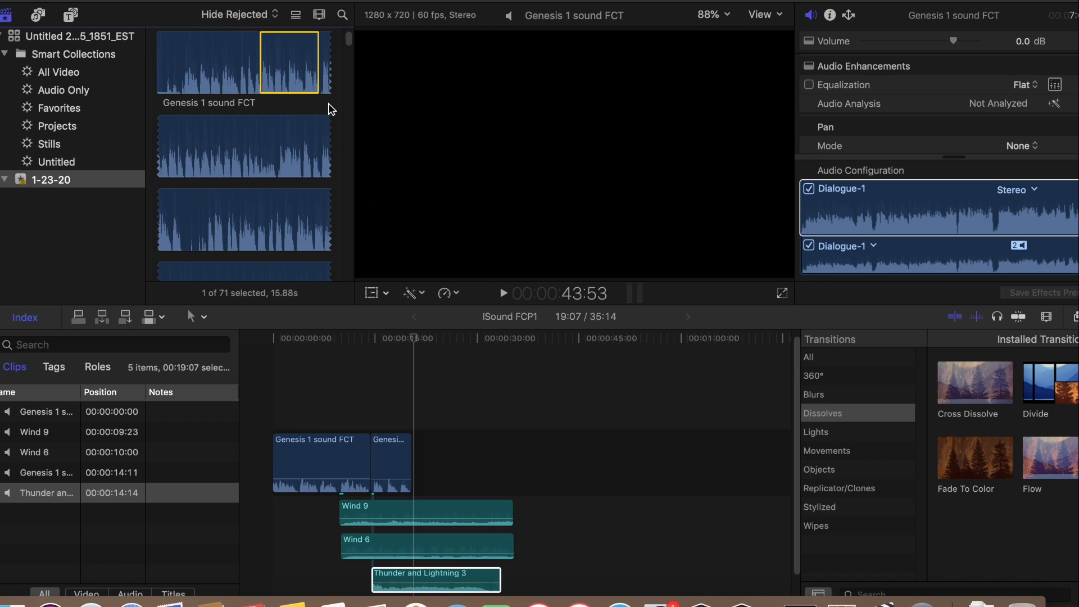
drag(298, 56, 428, 449)
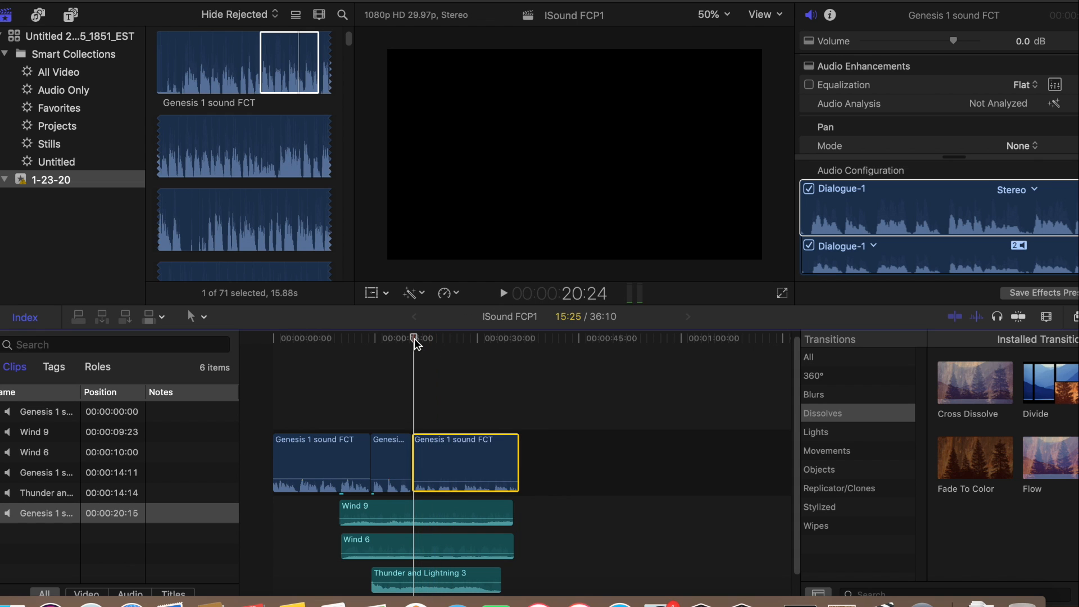
Check the join before the third Genesis clip, and play the mix from the project's start into that clip
drag(414, 340, 373, 347)
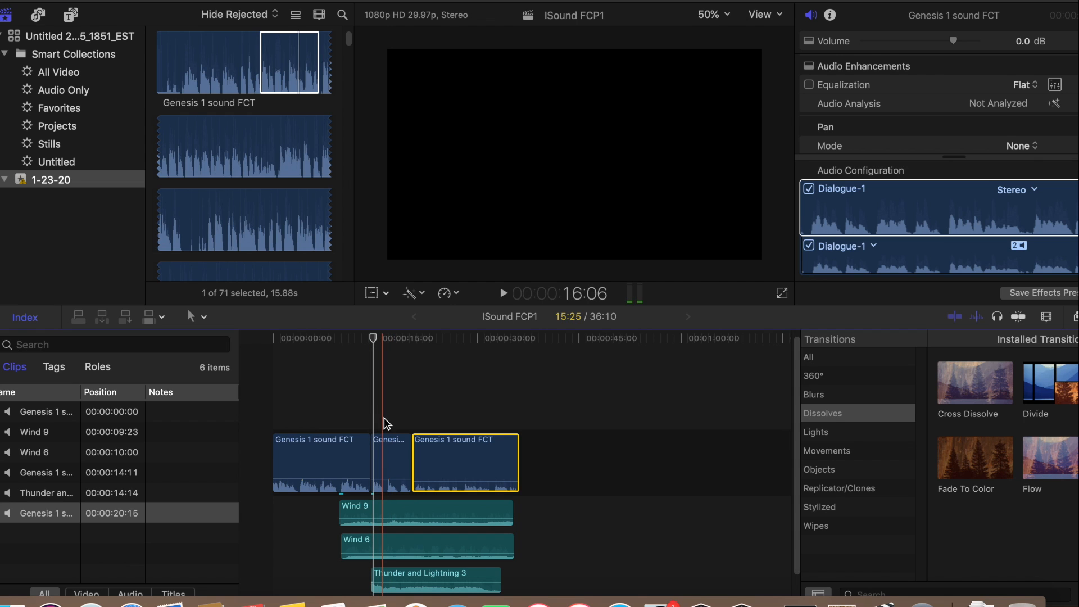
drag(373, 340, 415, 344)
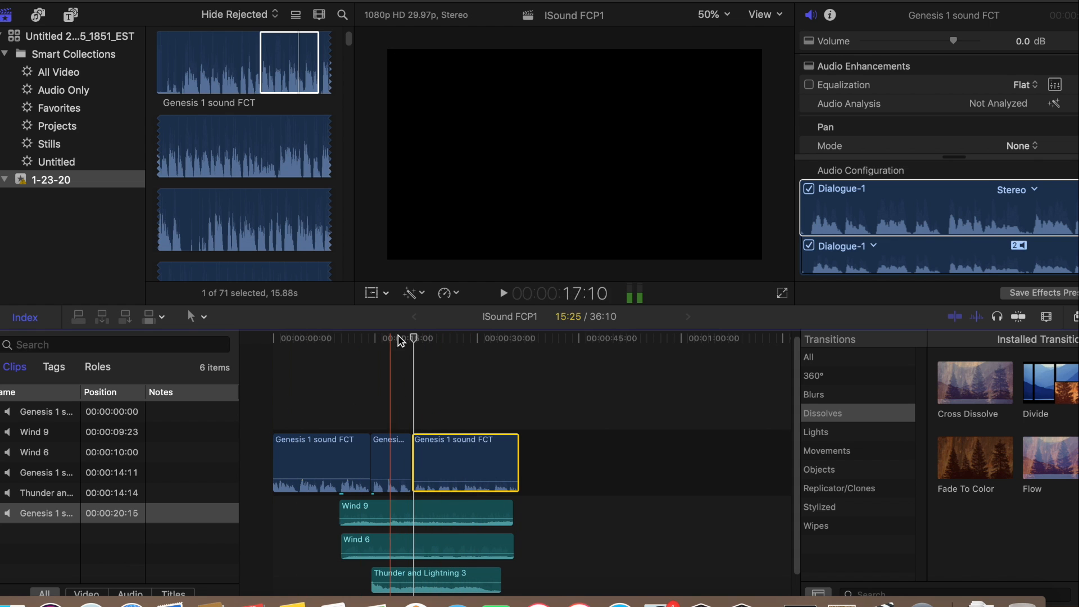
drag(414, 342, 278, 344)
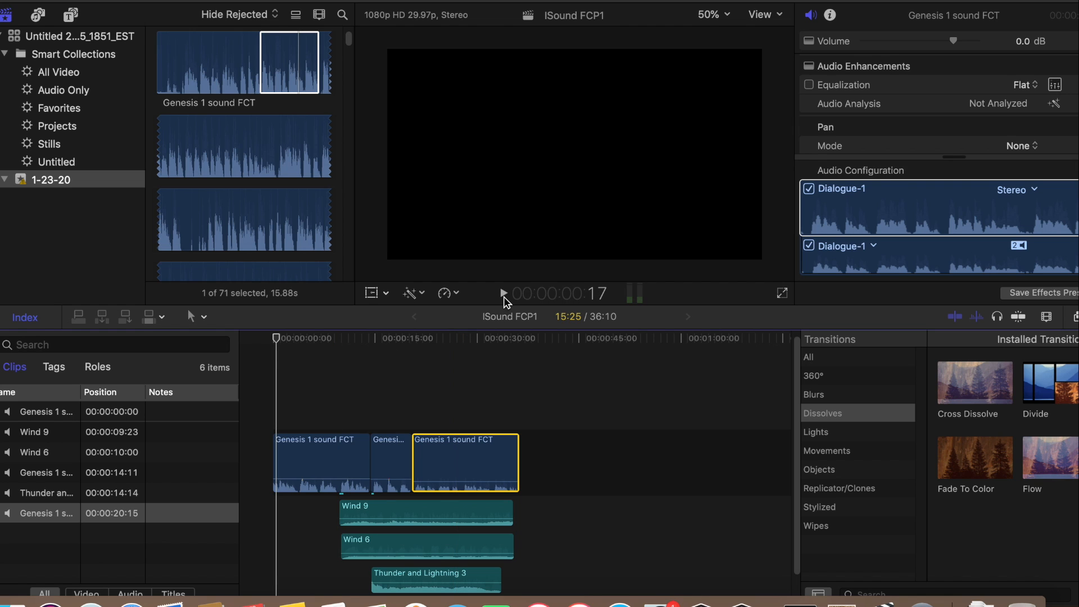
click(504, 296)
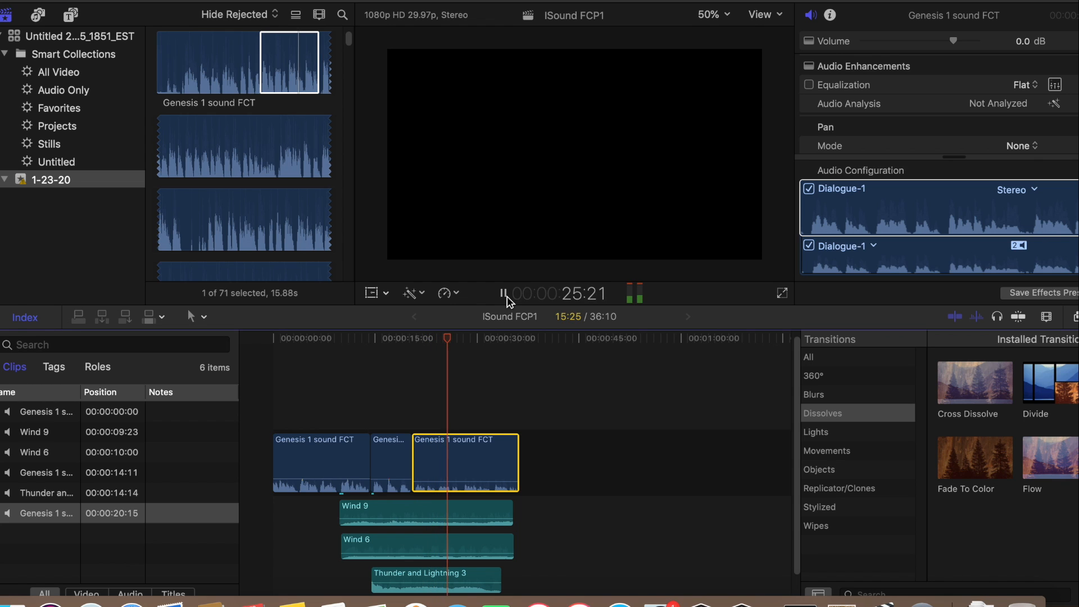
click(504, 294)
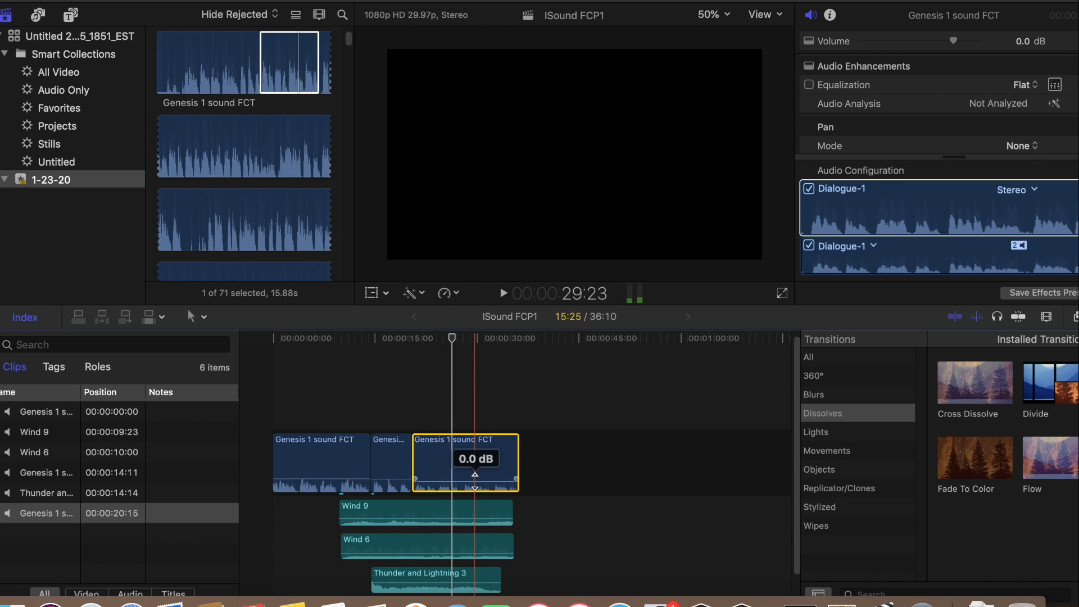
Set the third Genesis clip's volume to 7 dB and play the mix from just before the wind effects to the end
drag(476, 481, 476, 480)
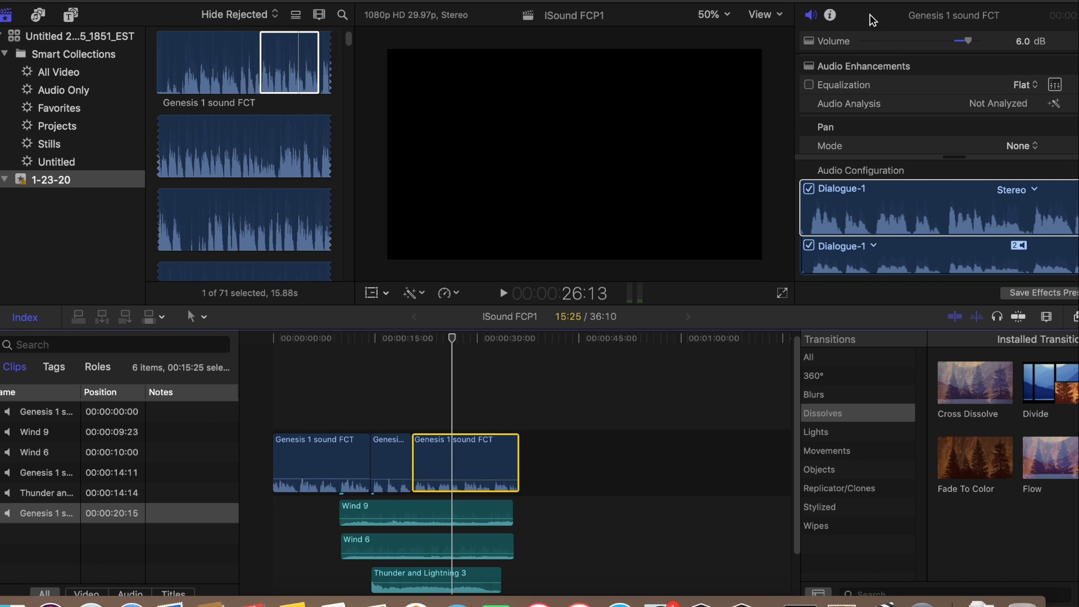
drag(869, 1, 785, 1)
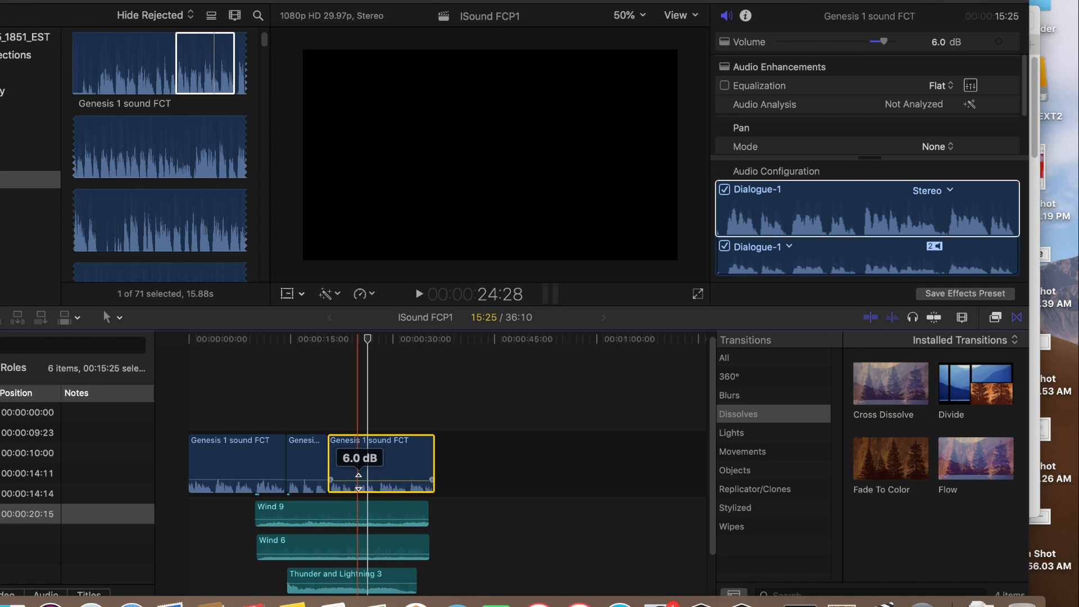
drag(367, 339, 253, 340)
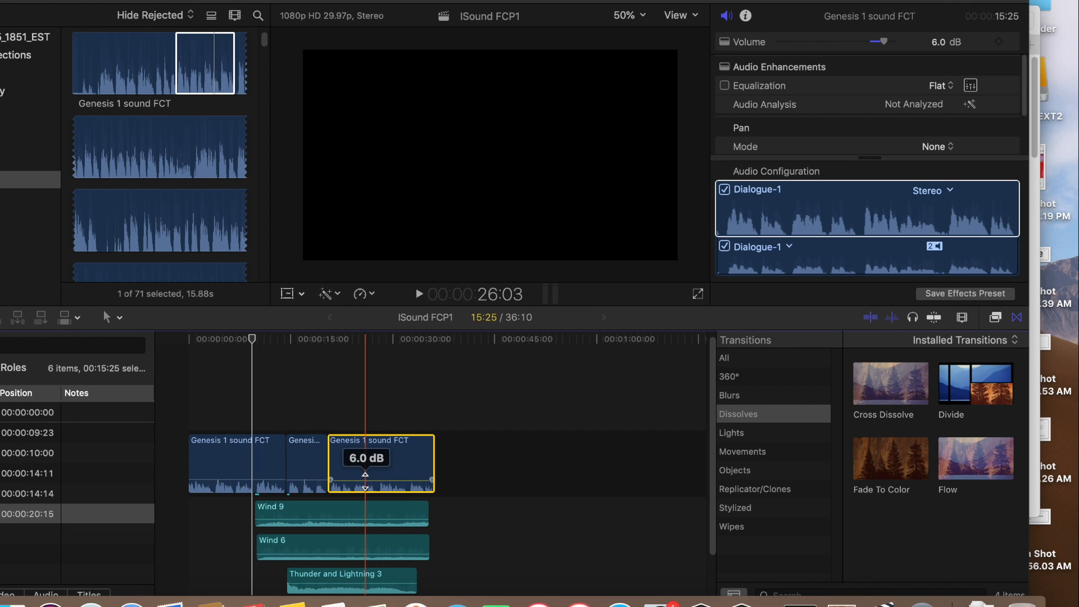
drag(365, 481, 360, 481)
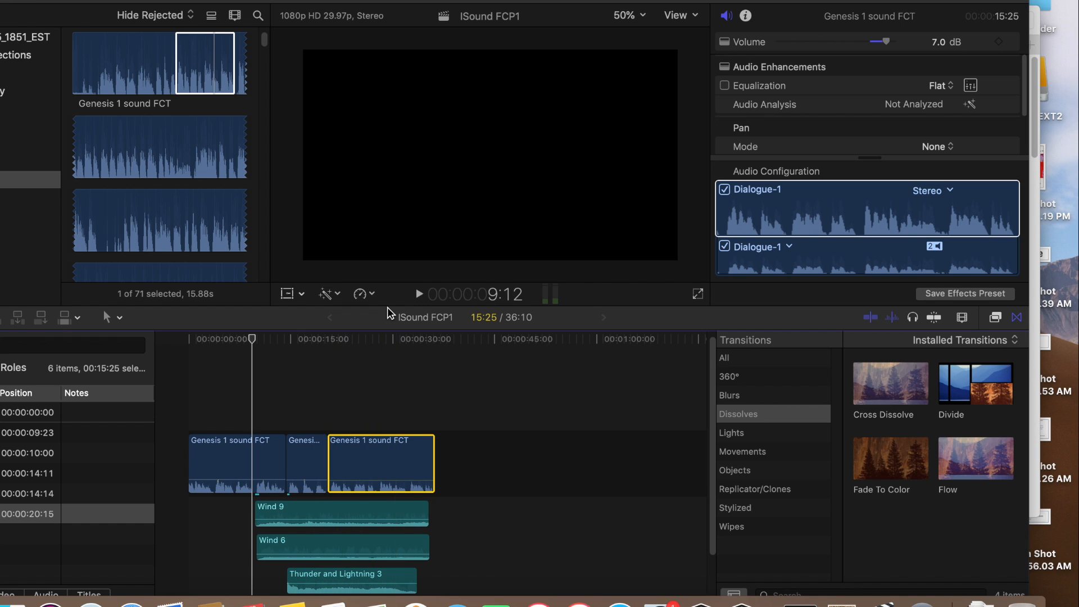
click(418, 294)
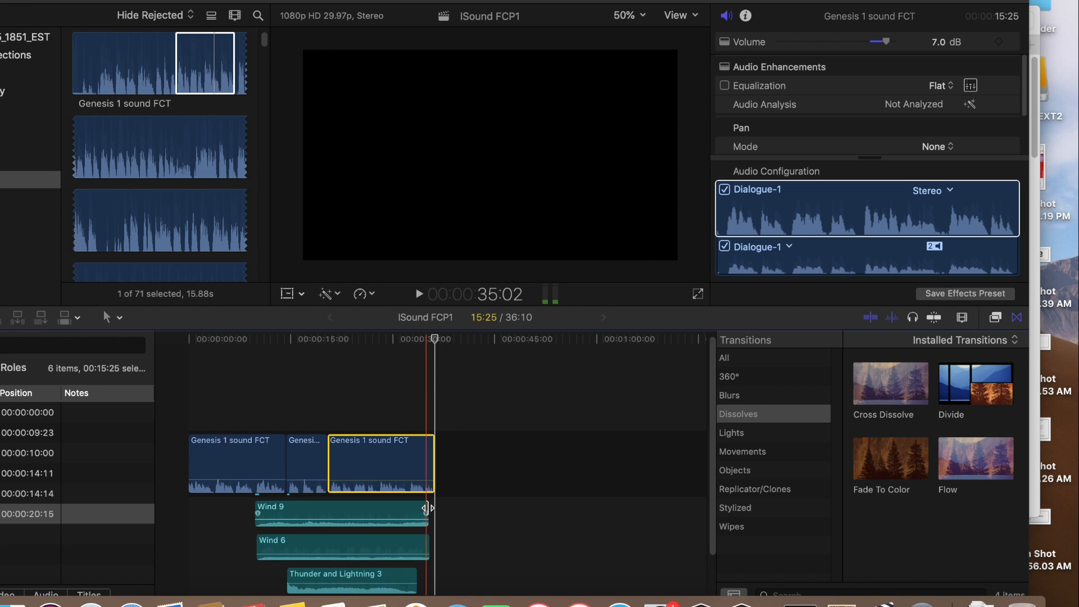
Extend the ends of Wind 9 and Wind 6 to almost the end of the third Genesis clip
drag(425, 509, 432, 509)
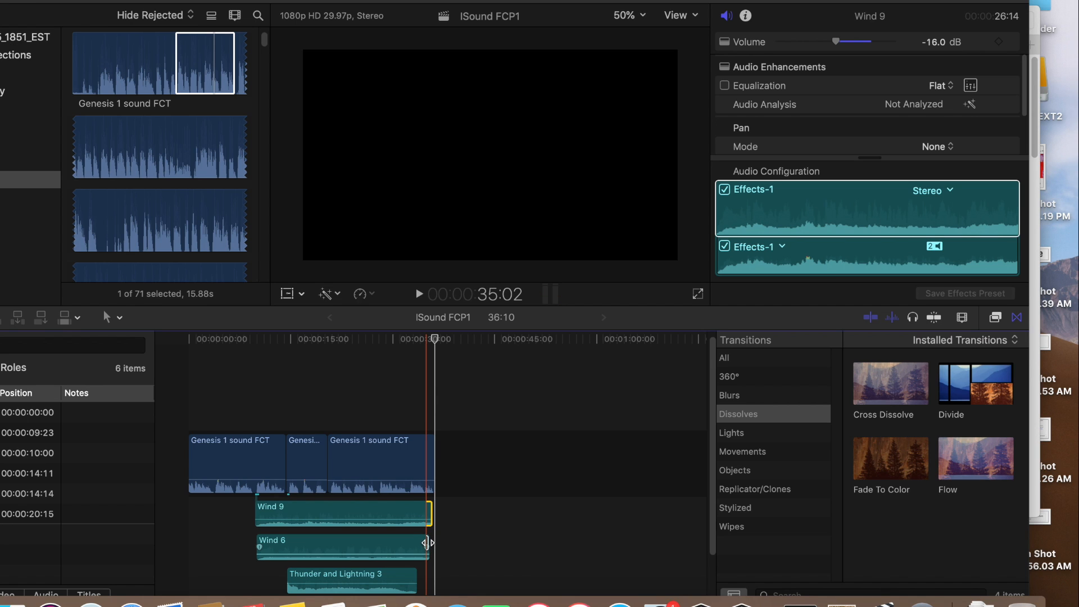
click(427, 542)
drag(427, 543, 431, 543)
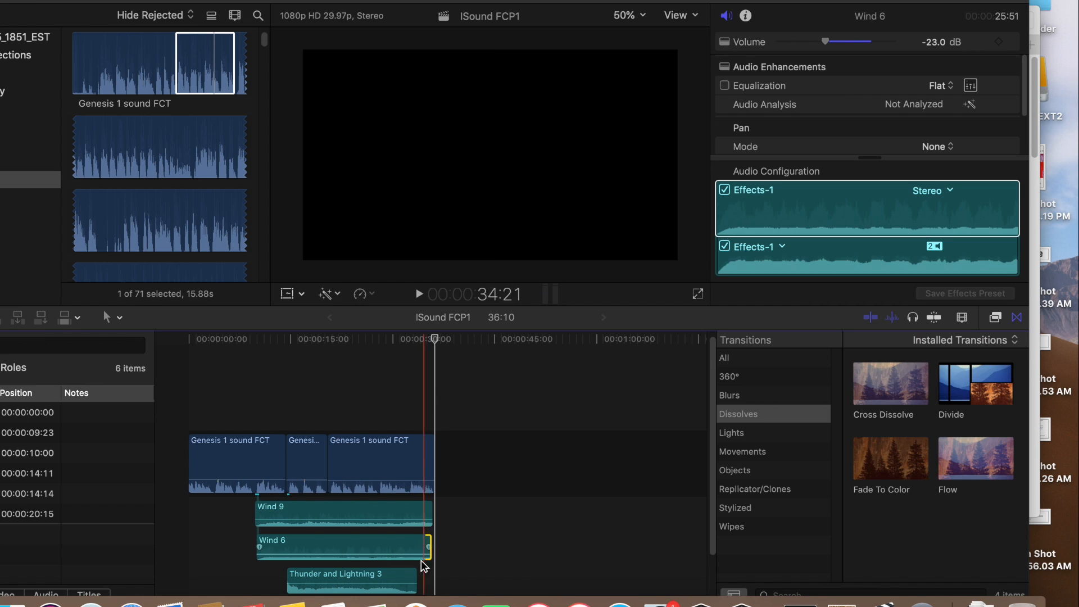
Lower Thunder and Lightning 3 to -3 dB and play the mix from the start of that clip
drag(415, 577, 372, 582)
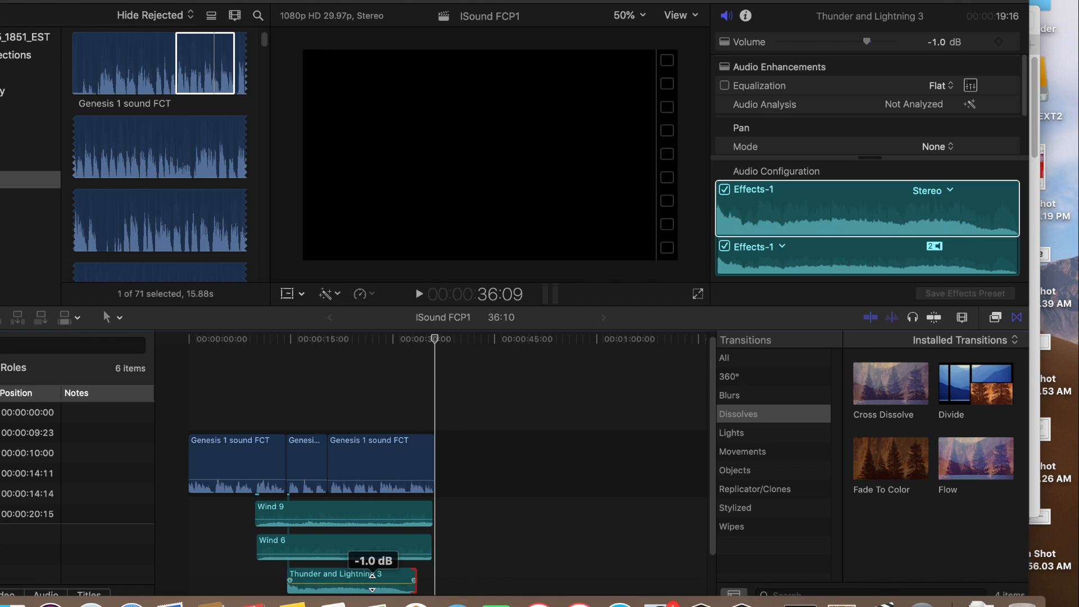
drag(372, 575, 371, 575)
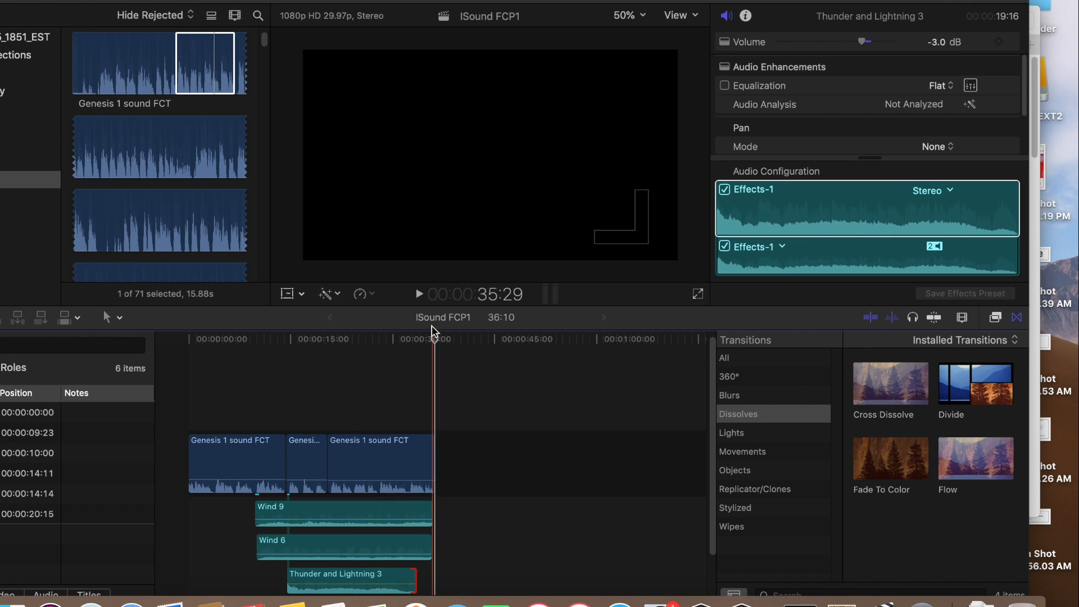
drag(433, 340, 289, 341)
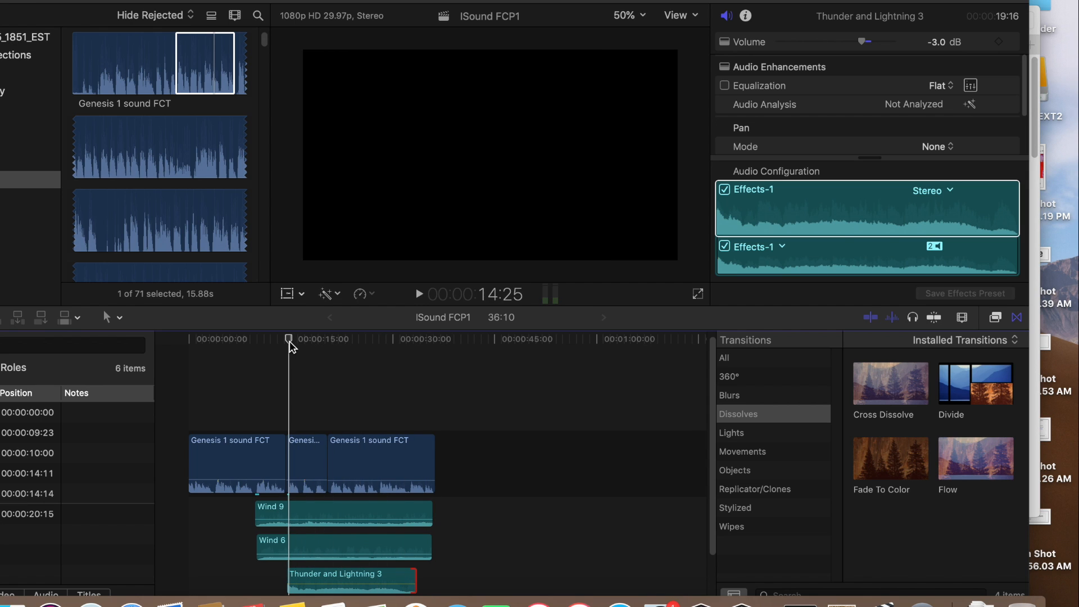
click(419, 294)
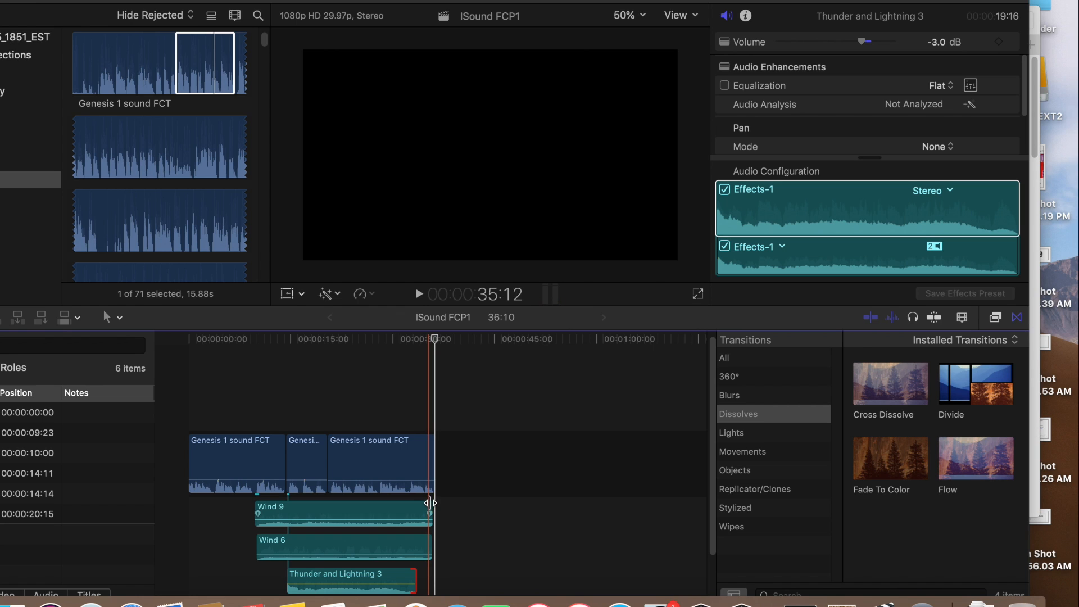
Shorten the ends of Wind 9 and Wind 6, bringing Wind 6 to 24:49, and adjust the fade-out of Thunder and Lightning 3
drag(432, 507, 417, 549)
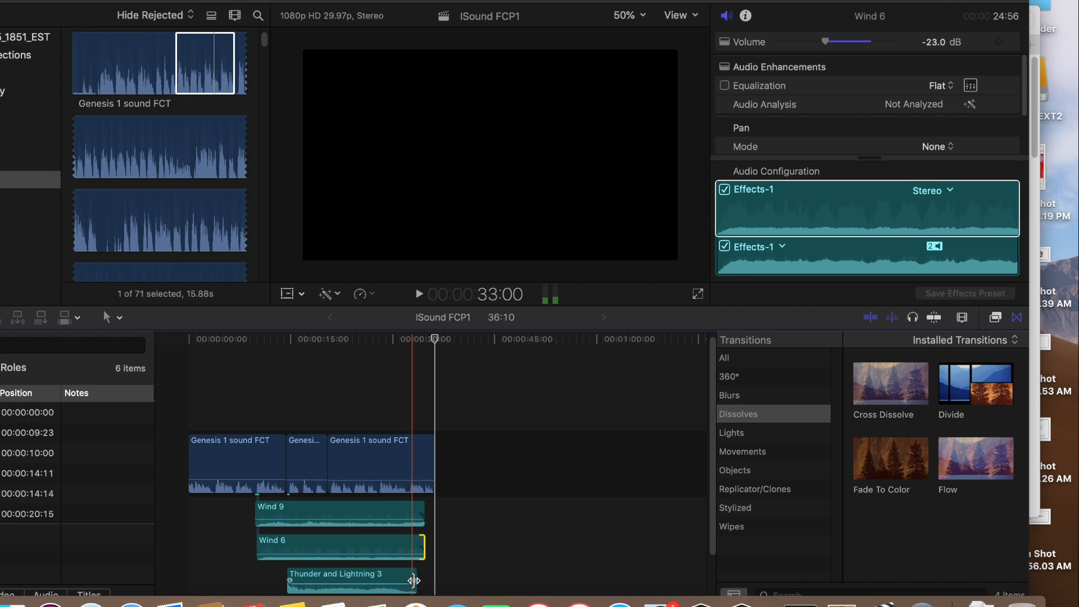
drag(410, 579, 410, 580)
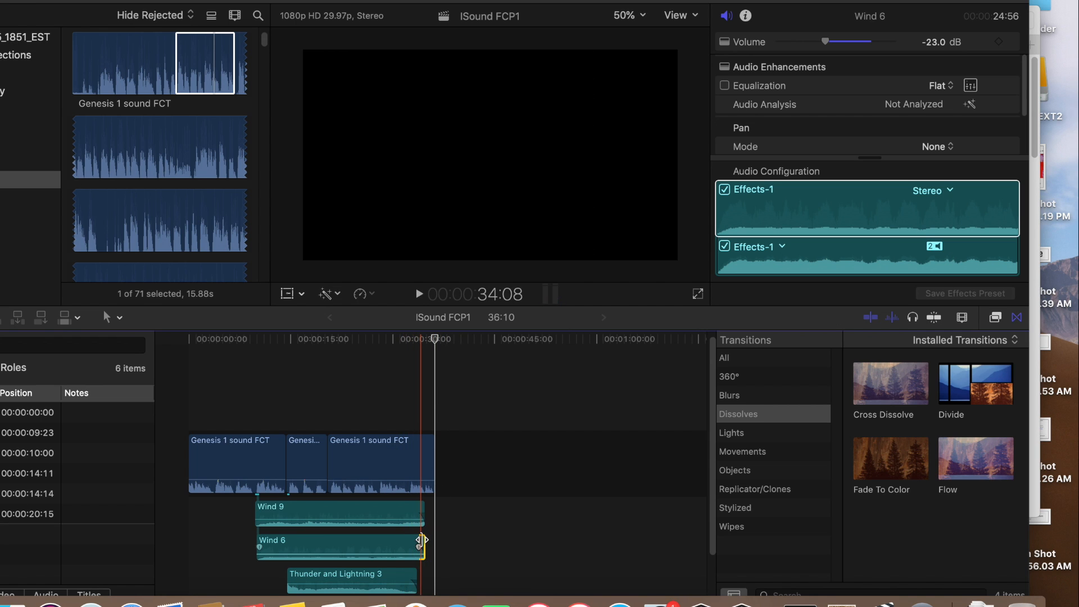
drag(422, 541, 422, 540)
Play the mix from just before the wind effects to the end, and replay the whole project from its start
drag(435, 340, 251, 342)
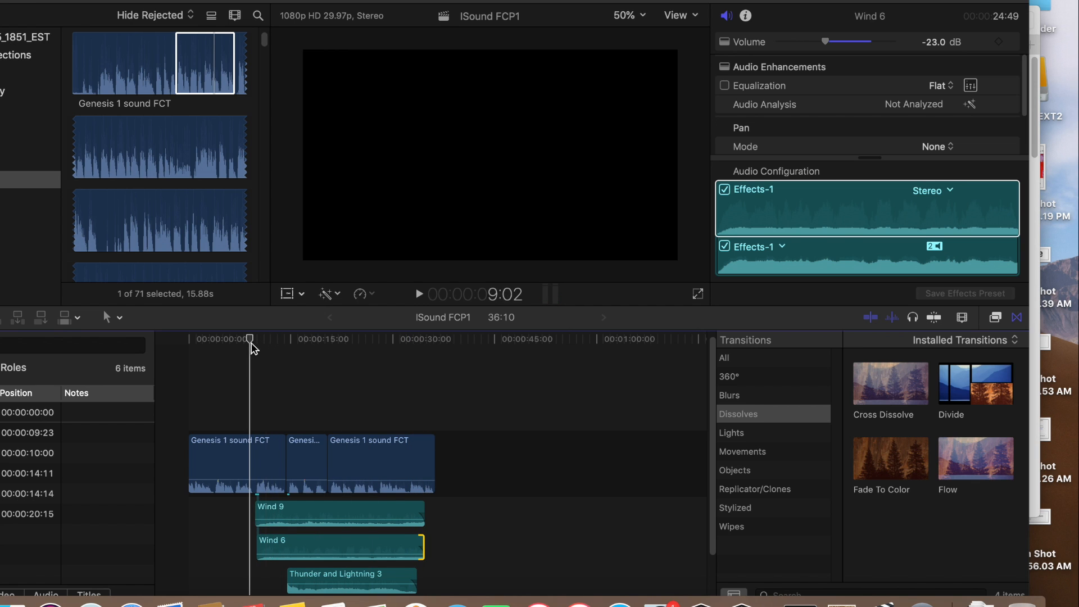
click(418, 294)
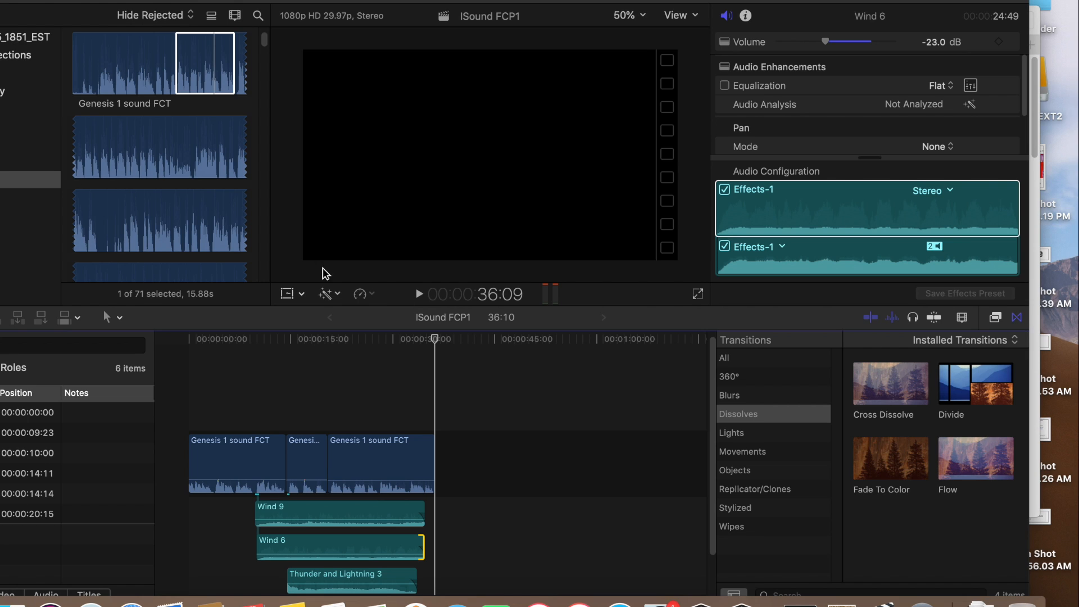
drag(435, 338, 187, 342)
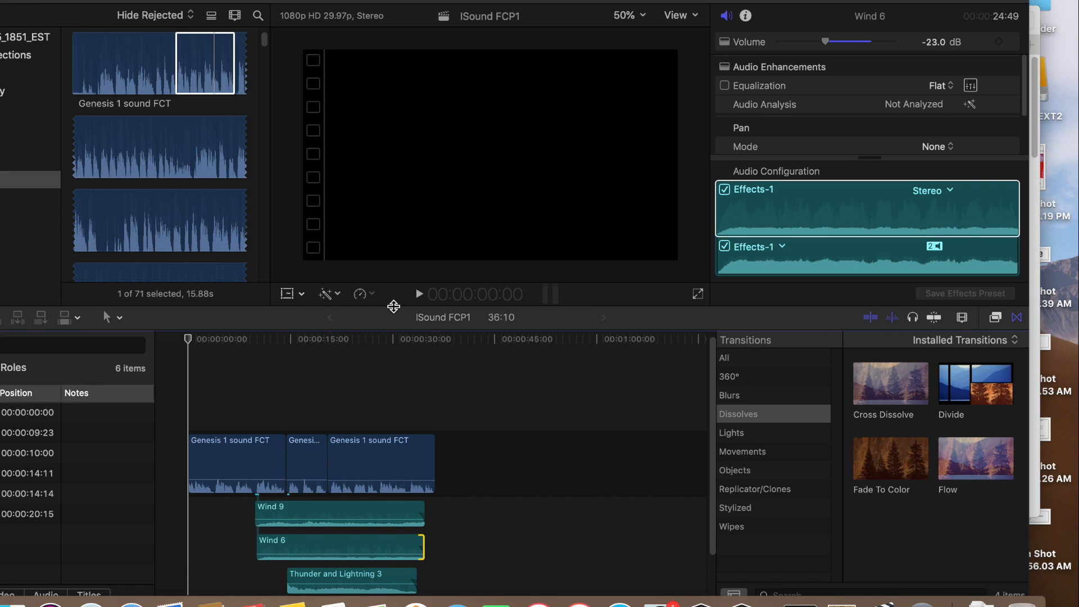
click(419, 296)
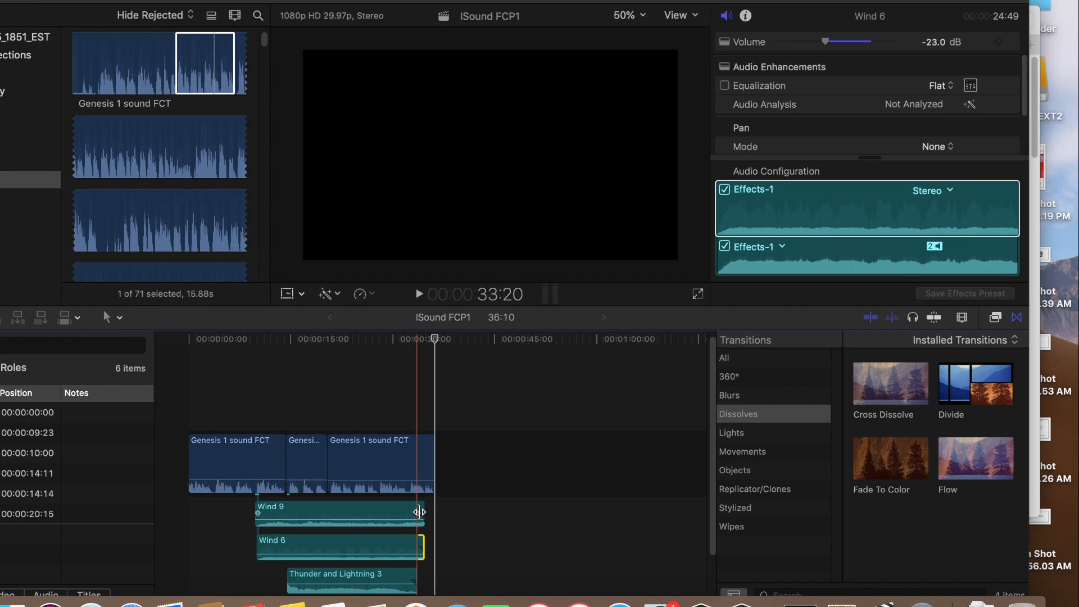
Shorten the ends of Wind 9 to 24:10 and Wind 6 to 23:40, and play the mix from the start of the wind effects
drag(422, 511, 417, 511)
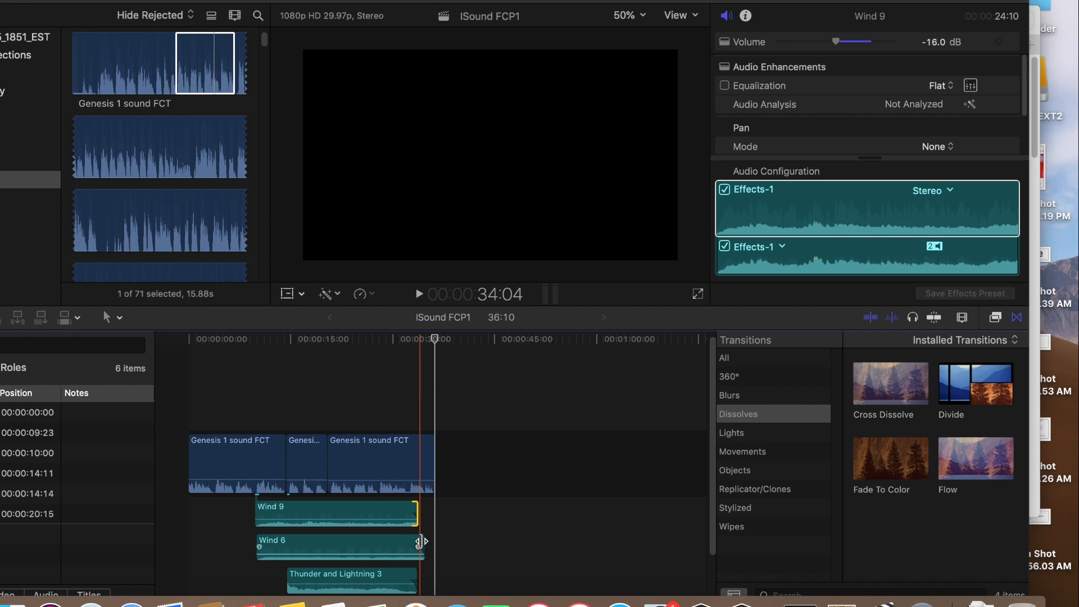
drag(420, 541, 414, 543)
click(409, 341)
drag(409, 344, 256, 347)
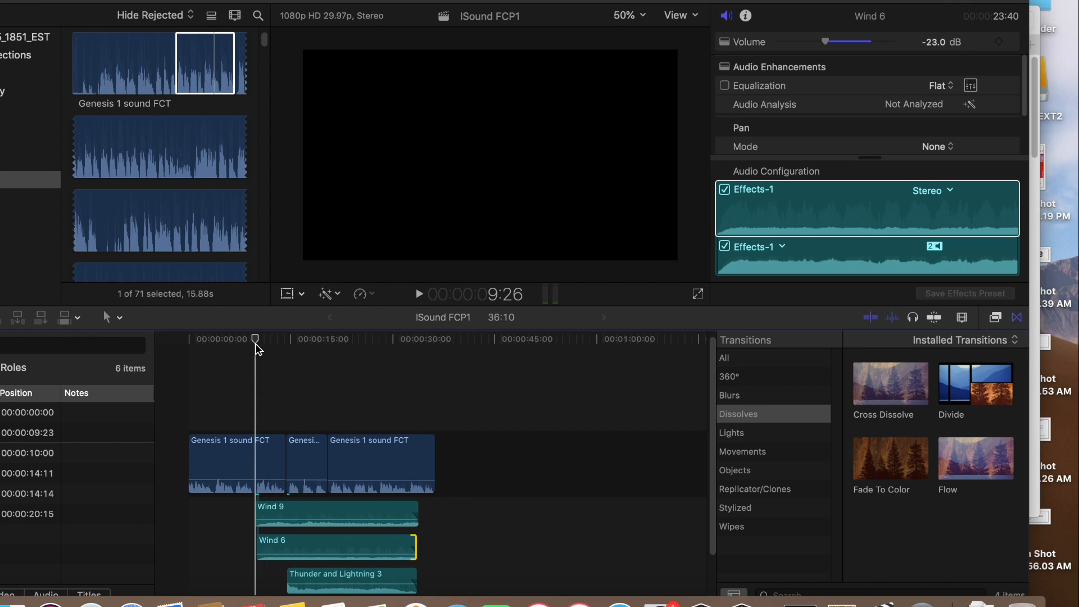
click(418, 296)
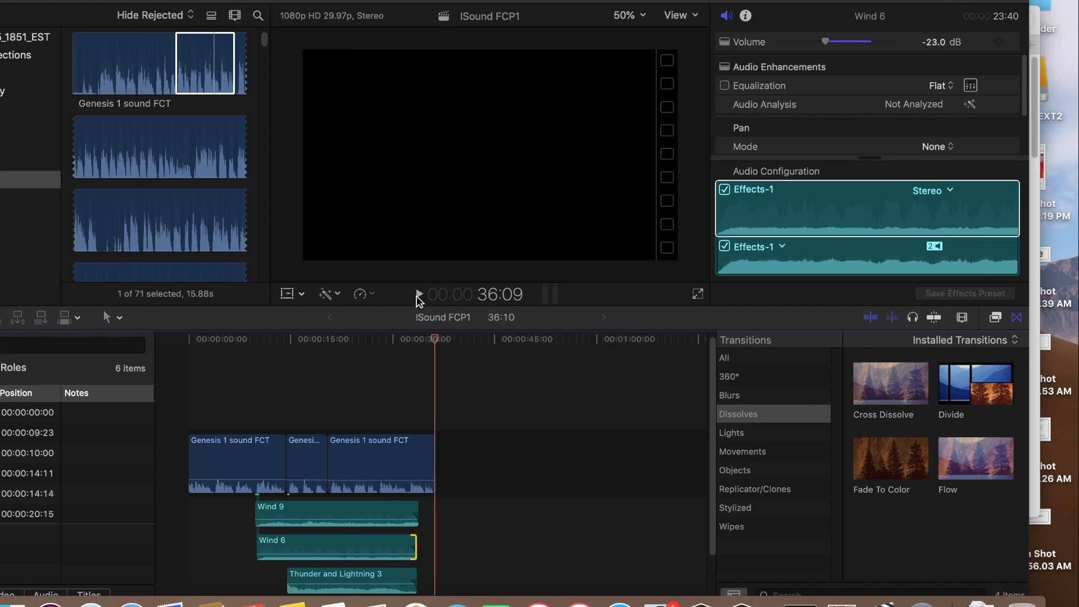
Shorten Wind 9 to 23:08 and Thunder and Lightning 3 to 18:21, trim Wind 6 to match, and replay the mix from the wind's start
drag(416, 506, 410, 508)
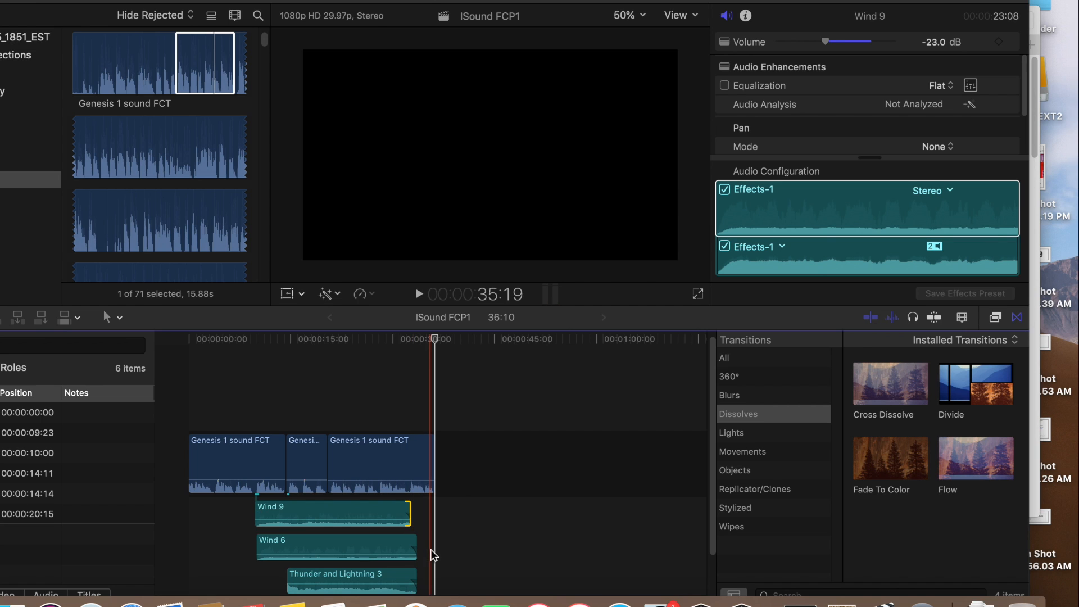
click(414, 546)
drag(414, 547, 409, 575)
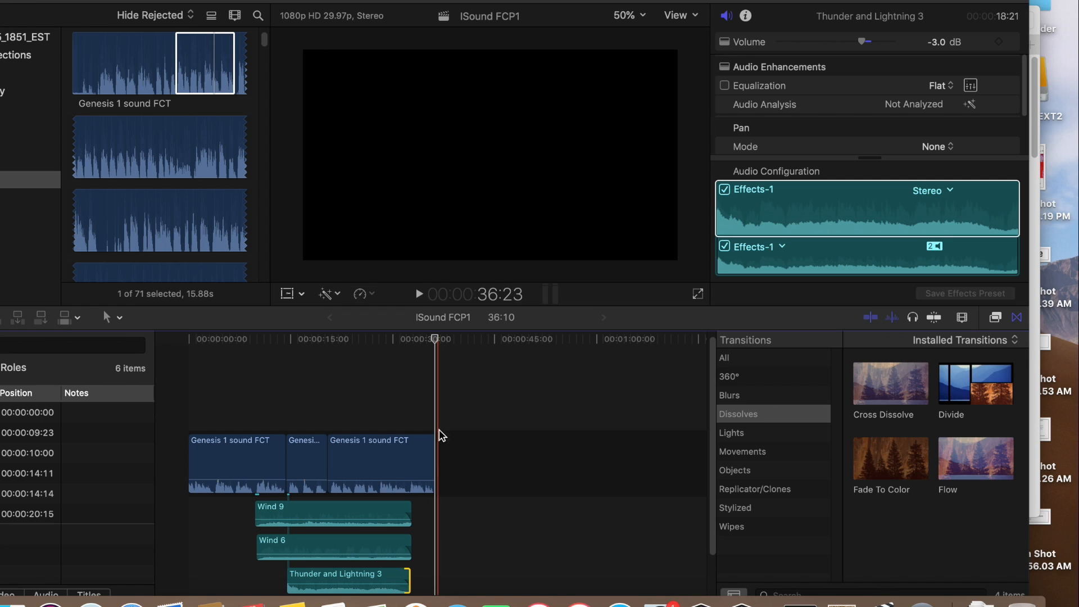
drag(431, 348, 256, 335)
click(419, 294)
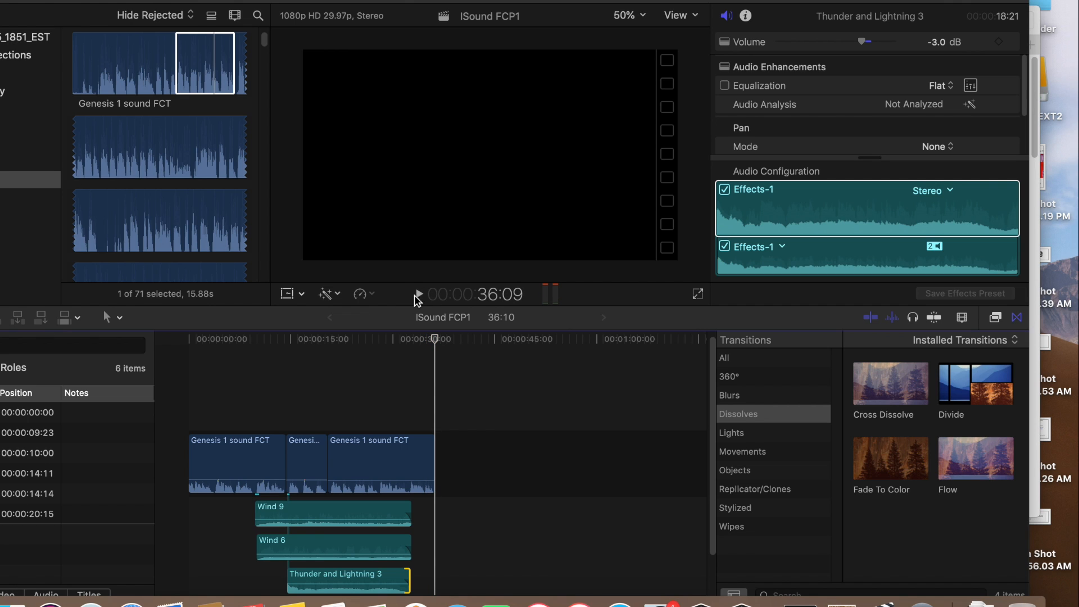
Mark the Genesis 1 source clip from 44:26 to 1:15:04 and append that range after the third narration clip
click(240, 99)
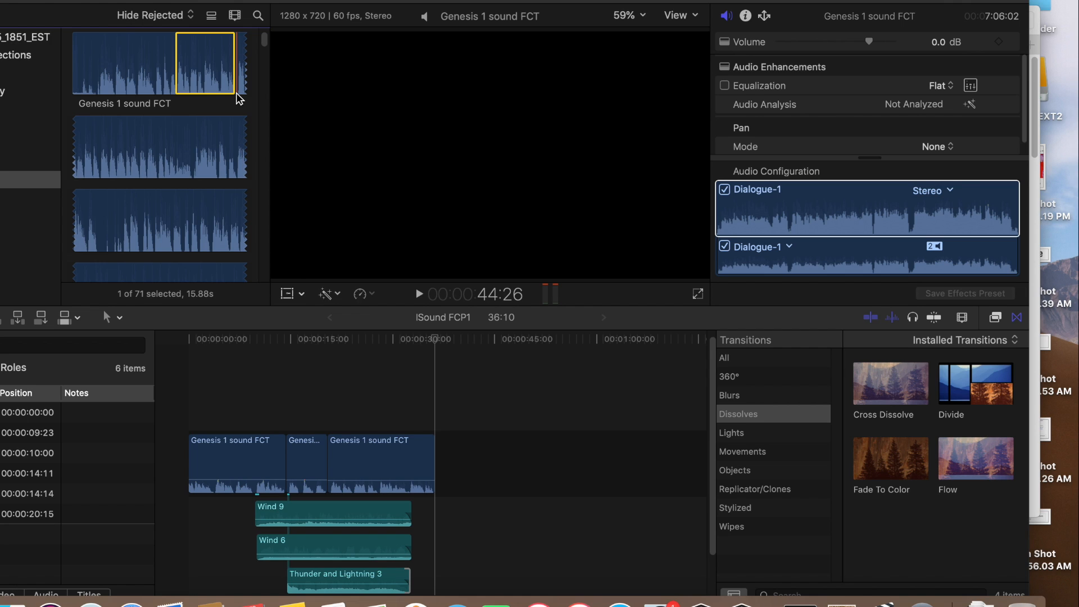
key(i)
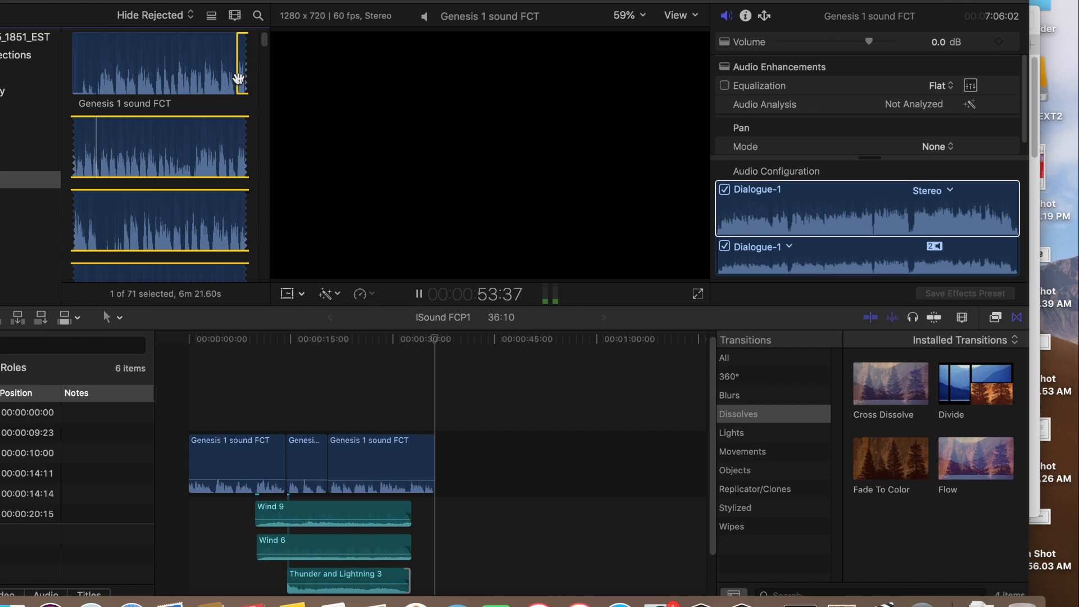
click(419, 295)
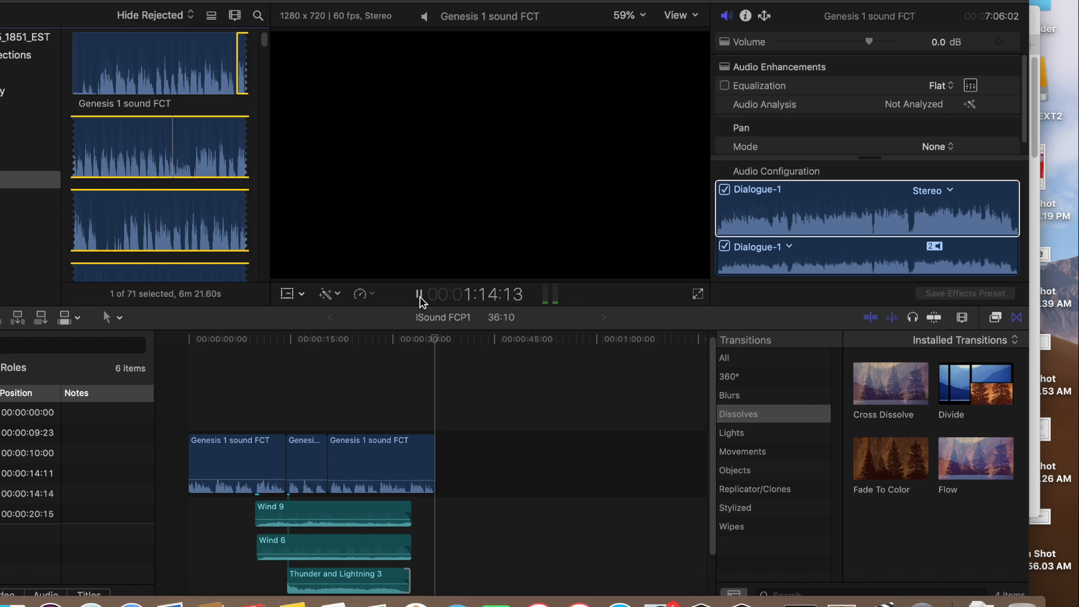
click(419, 295)
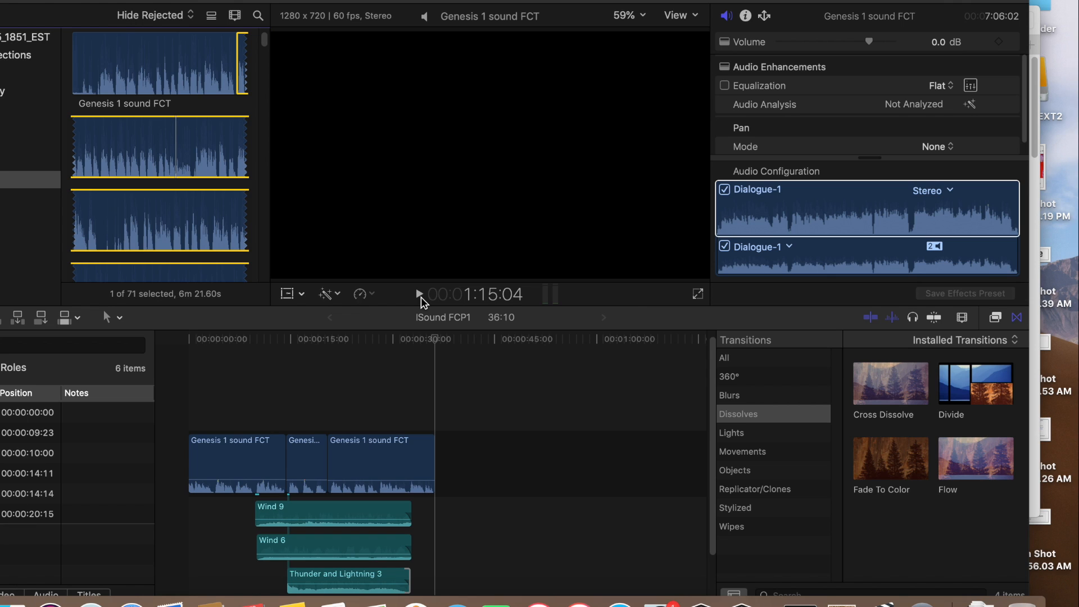
key(o)
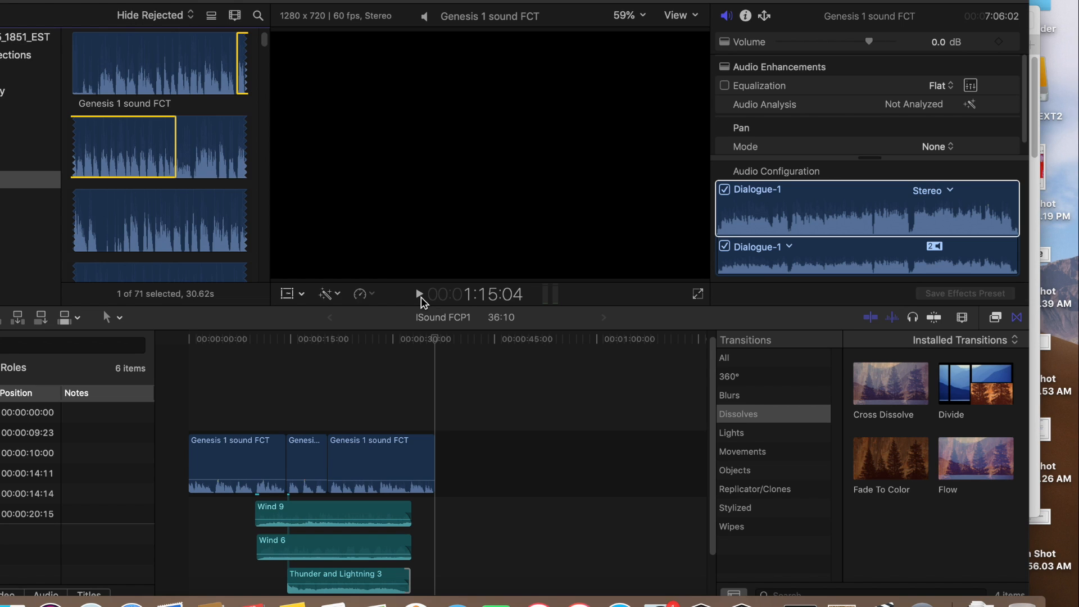
drag(111, 136, 445, 450)
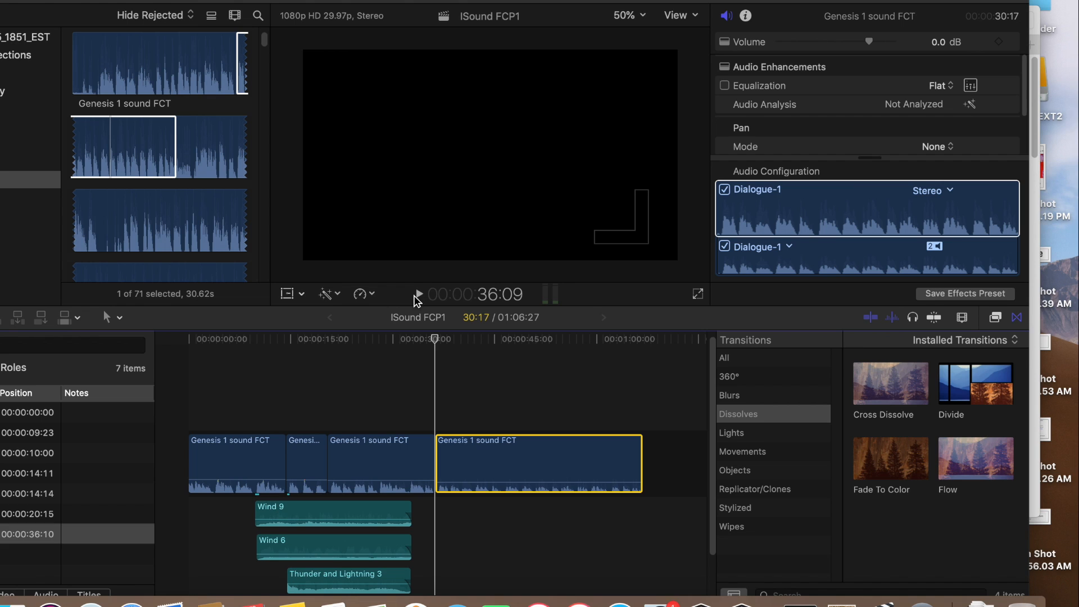
Raise the fourth Genesis clip's volume to 11 dB and play it from its start
click(420, 295)
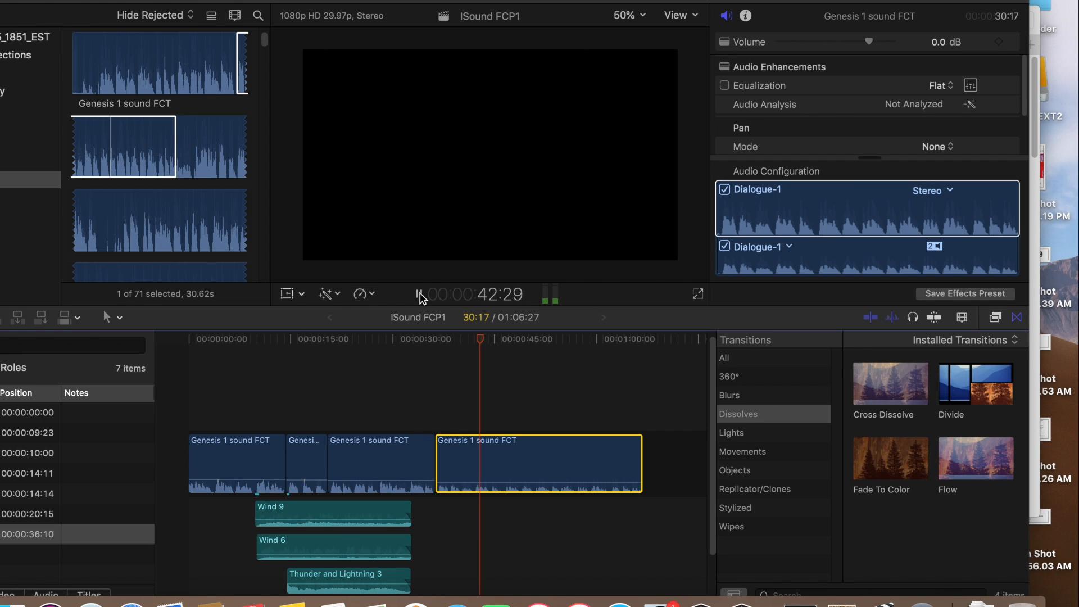
click(420, 296)
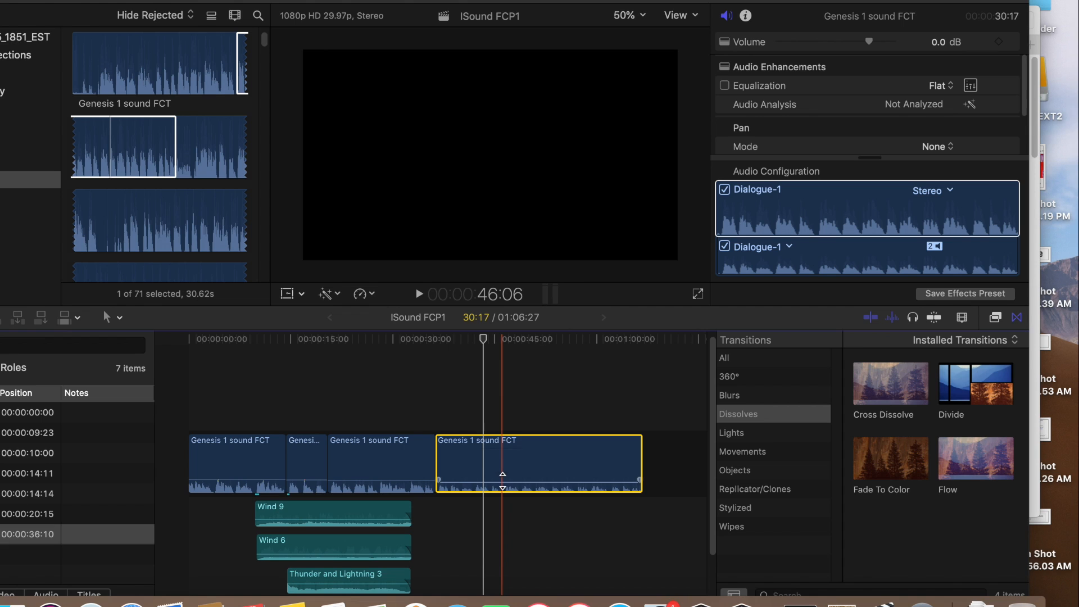
drag(502, 480, 503, 478)
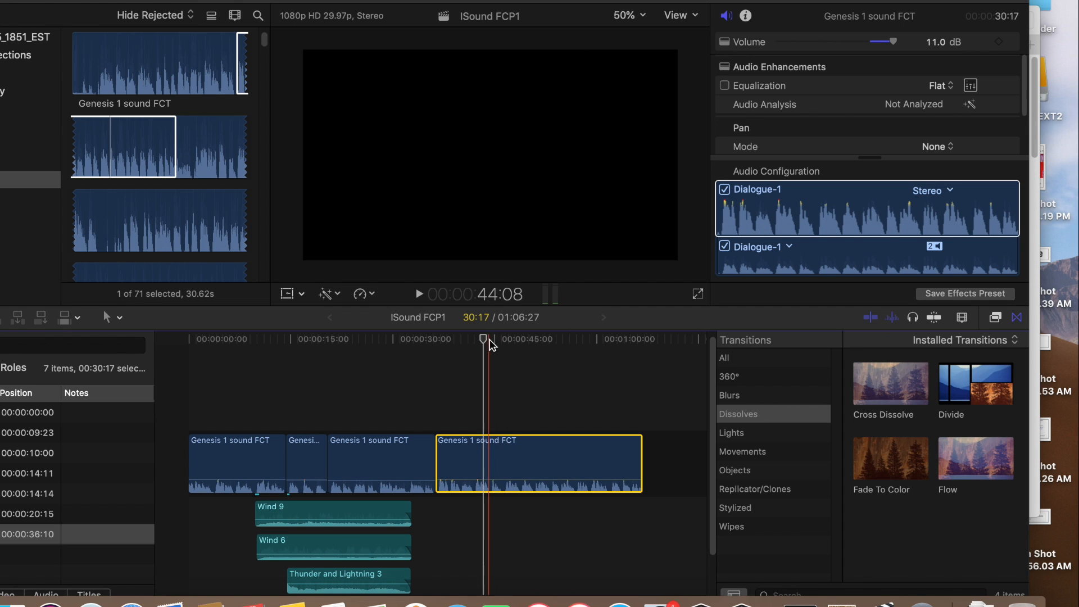
drag(485, 343, 437, 342)
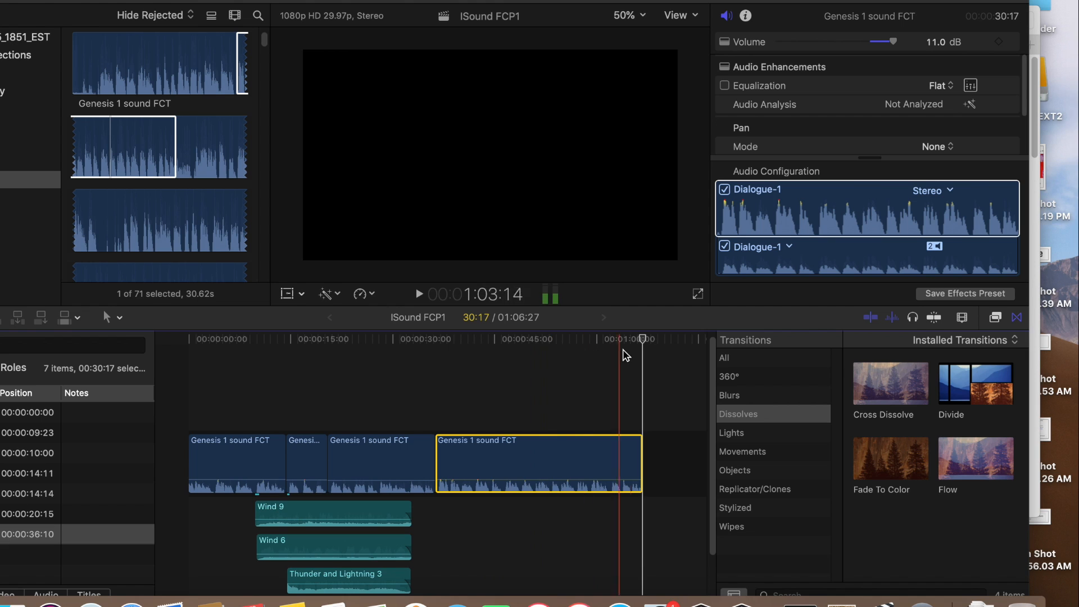
drag(642, 343, 440, 344)
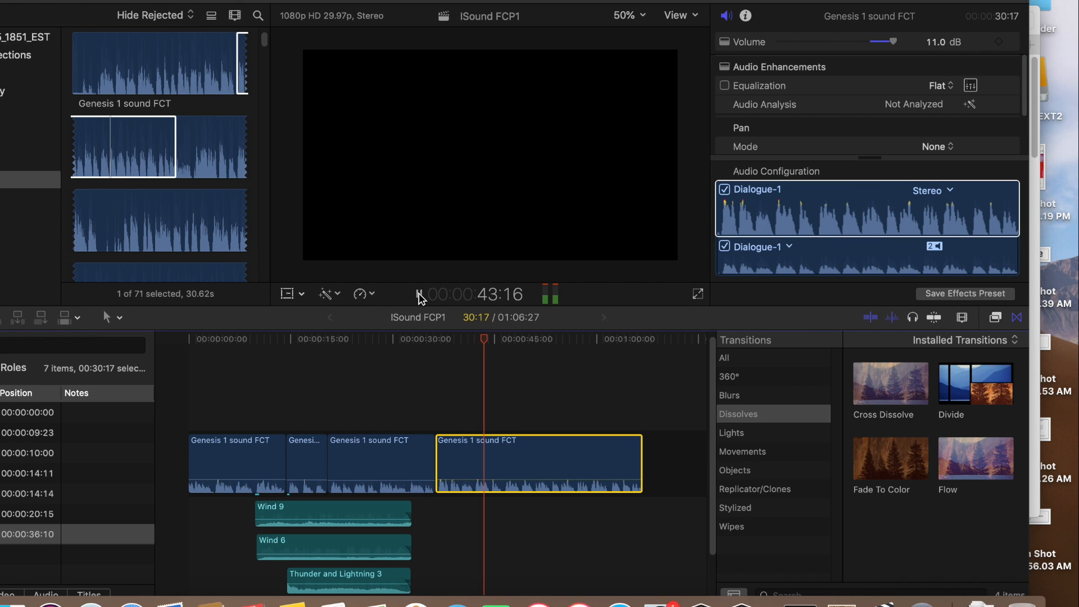
click(419, 295)
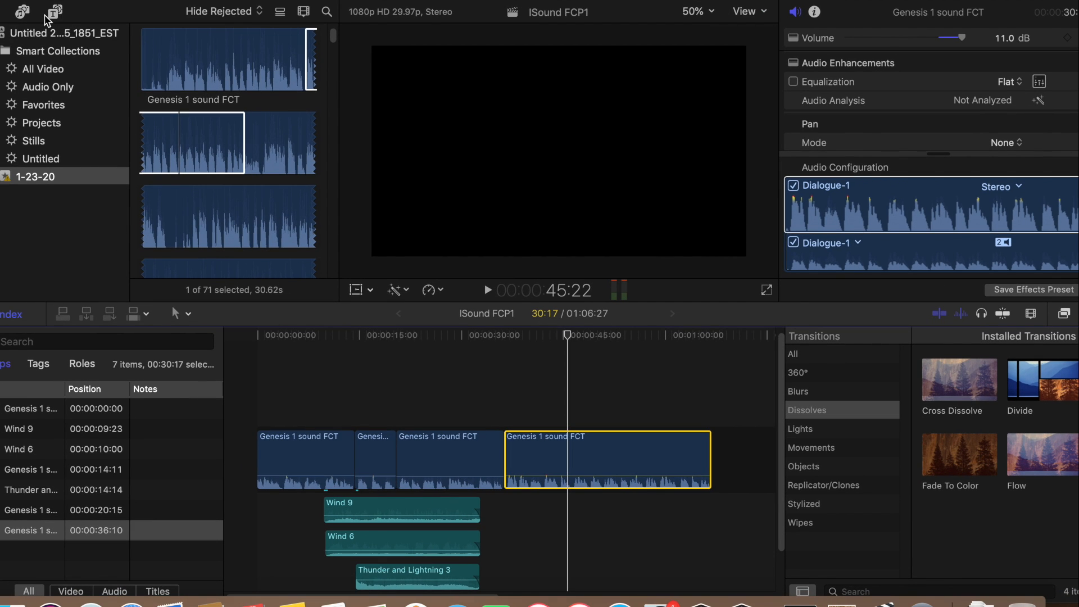
Preview the Thunder and Lightning 1 and Thunder and Lightning 3 sound effects from the Sound Effects library
click(20, 13)
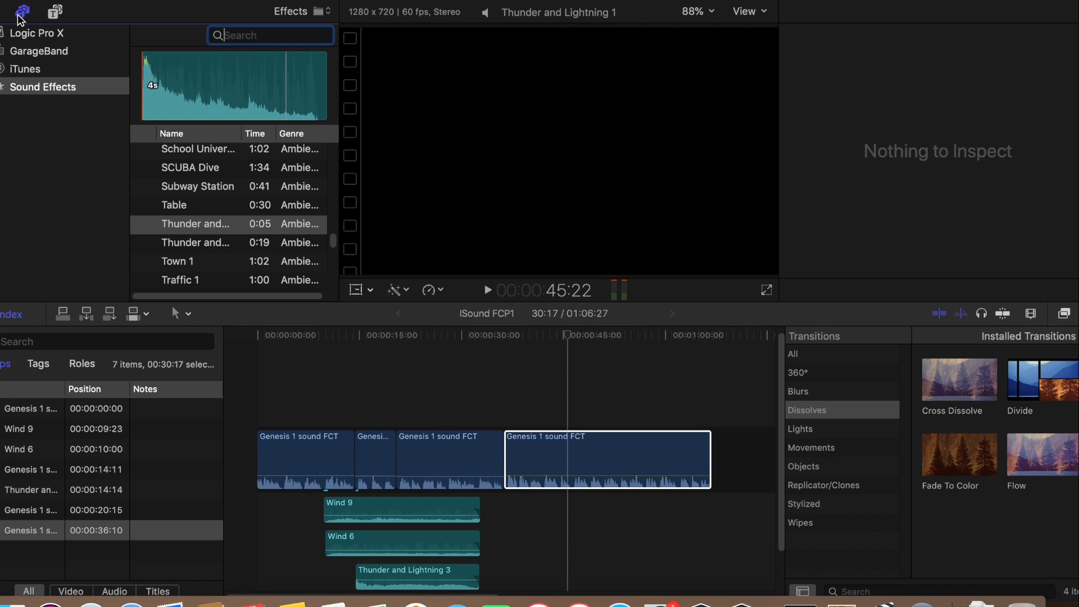
mouse_move(147, 227)
click(144, 225)
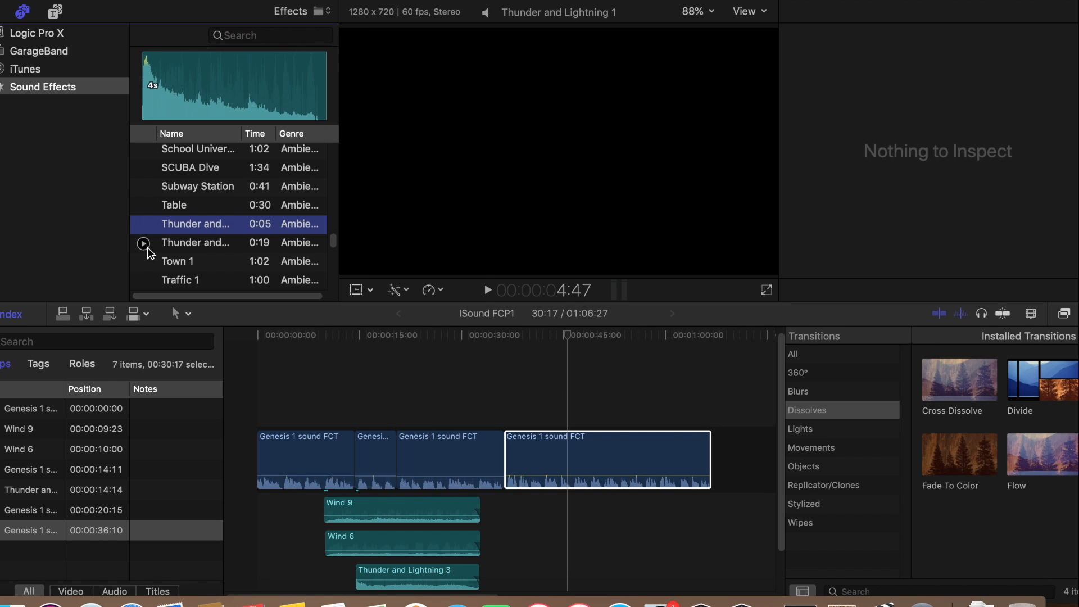
click(147, 245)
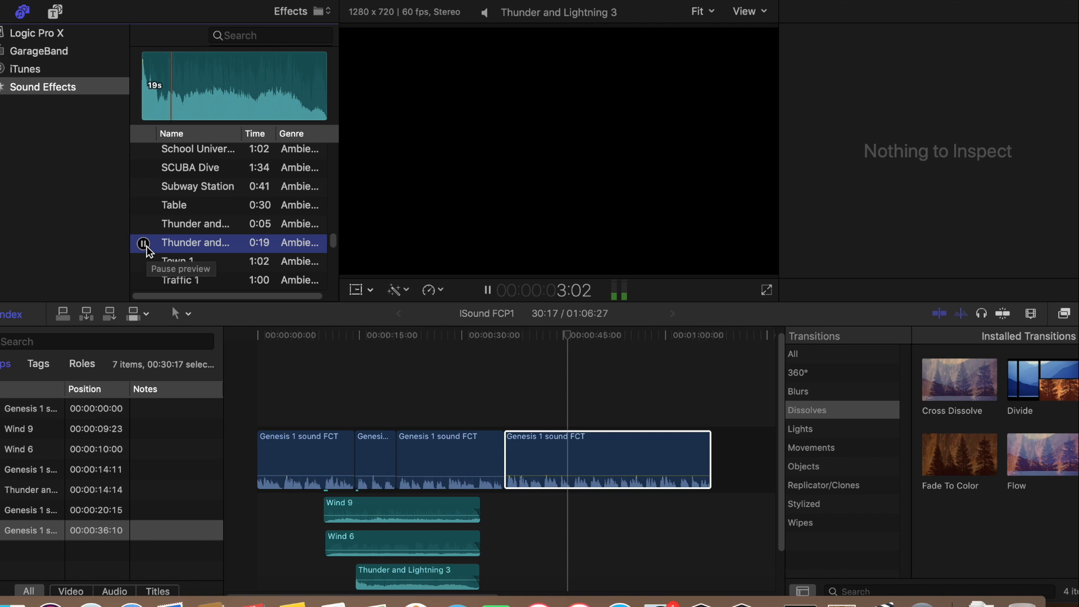
click(179, 73)
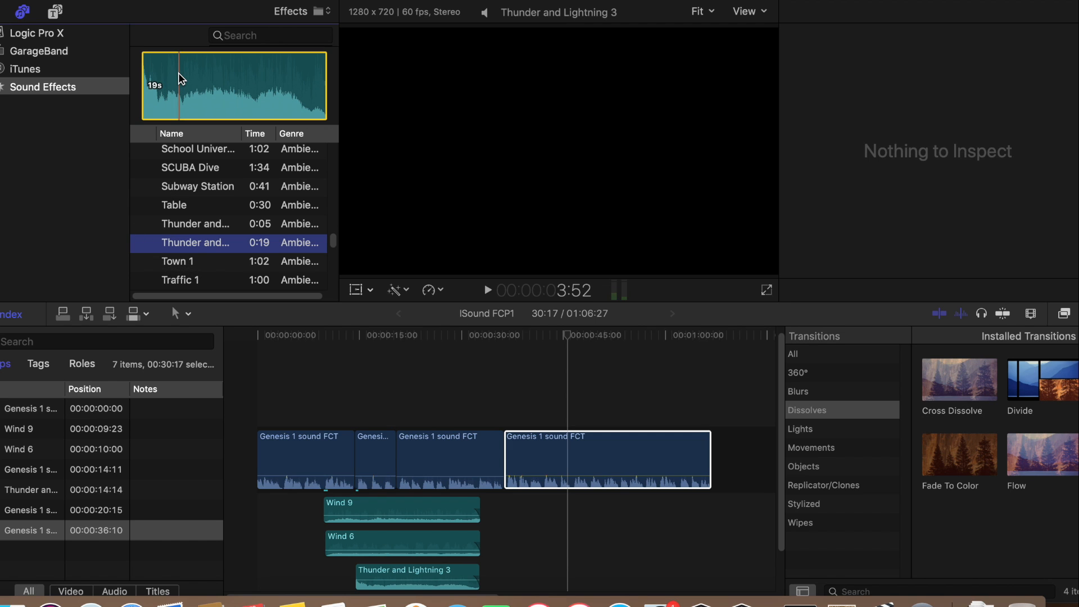
Connect Thunder and Lightning 3 beneath the fourth Genesis clip at 38:22 and play the mix from just before it
drag(249, 111, 521, 523)
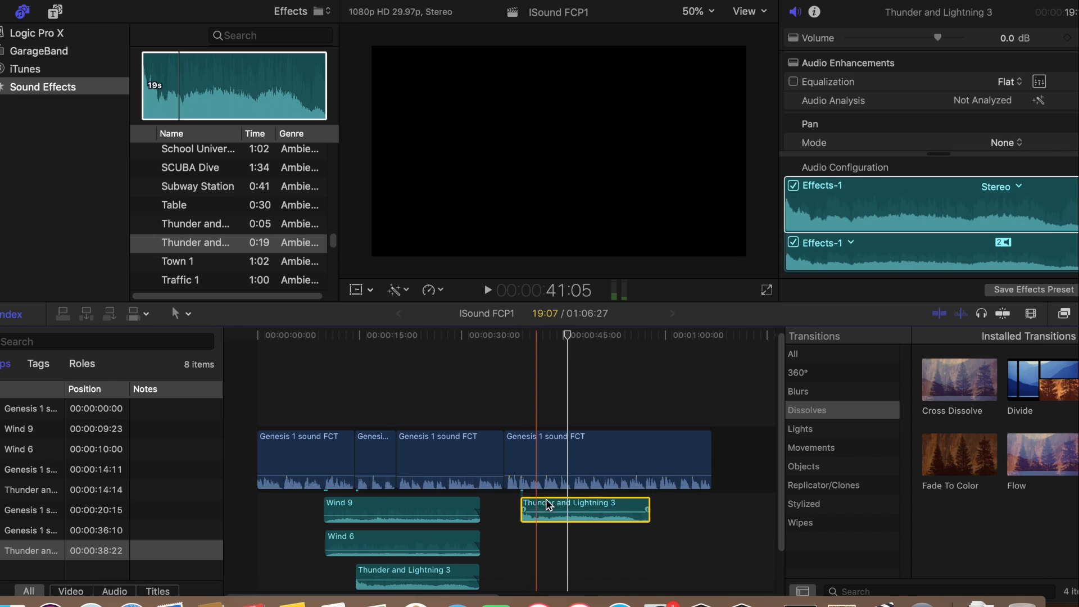
click(531, 336)
drag(532, 337, 517, 337)
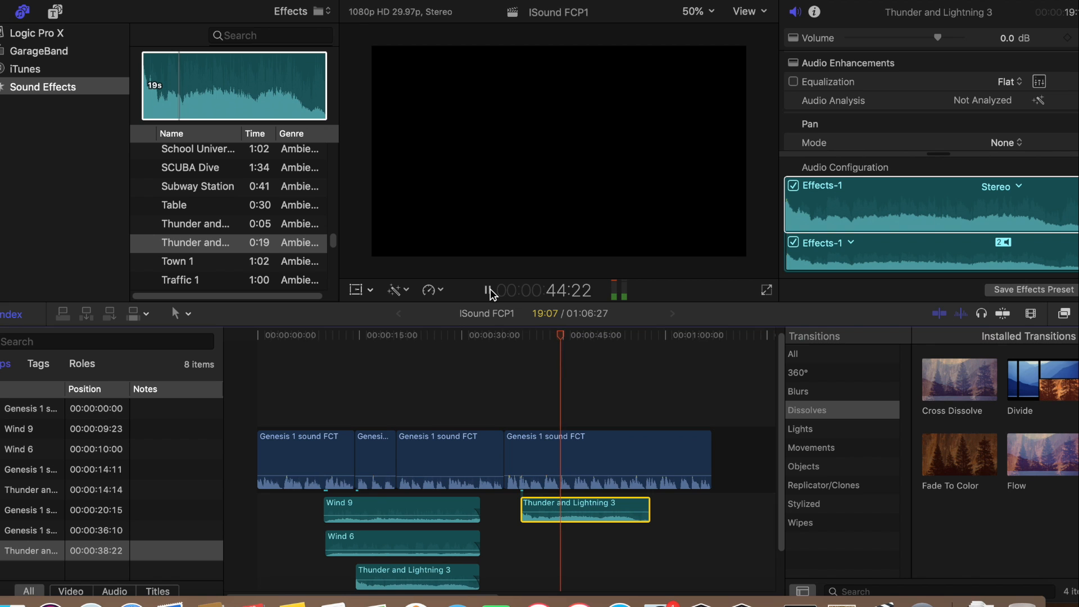
click(488, 290)
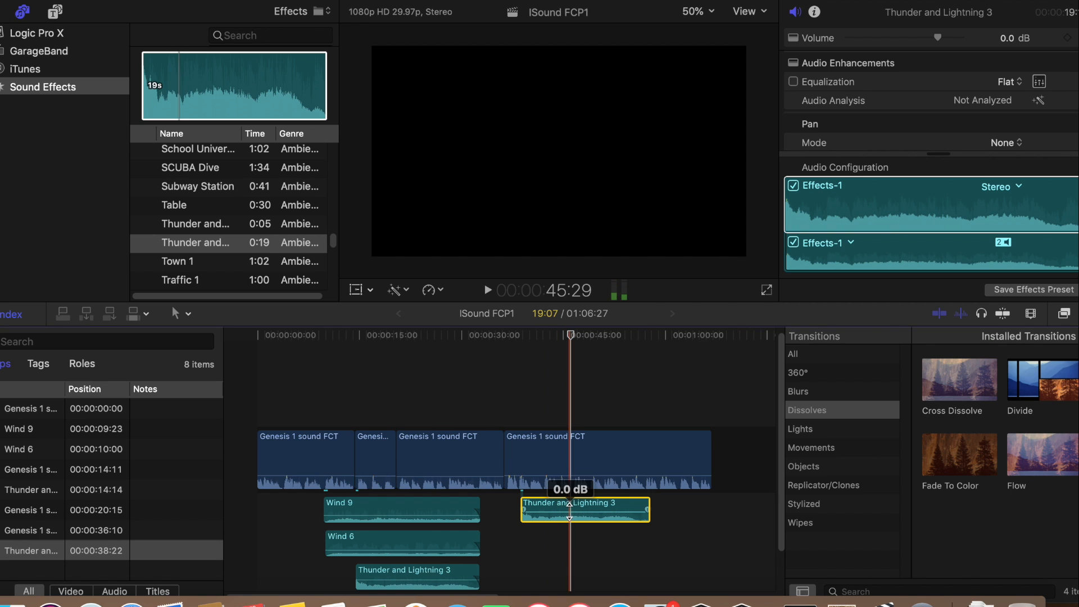
Lower the second Thunder and Lightning 3 clip to -5 dB and continue playing the mix to almost its end
drag(564, 512, 563, 512)
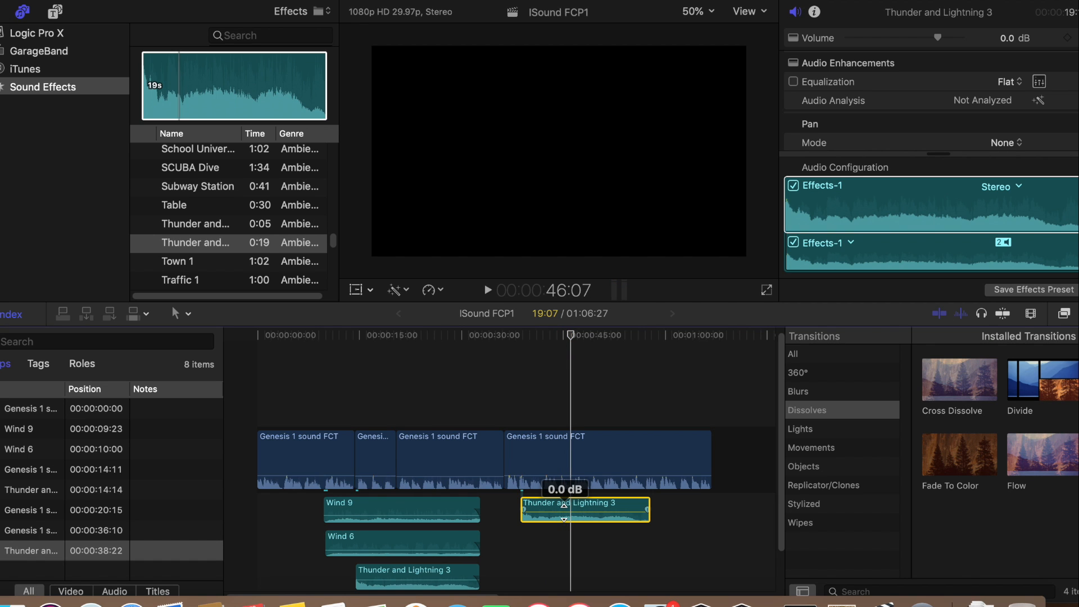
drag(564, 512, 563, 506)
click(554, 476)
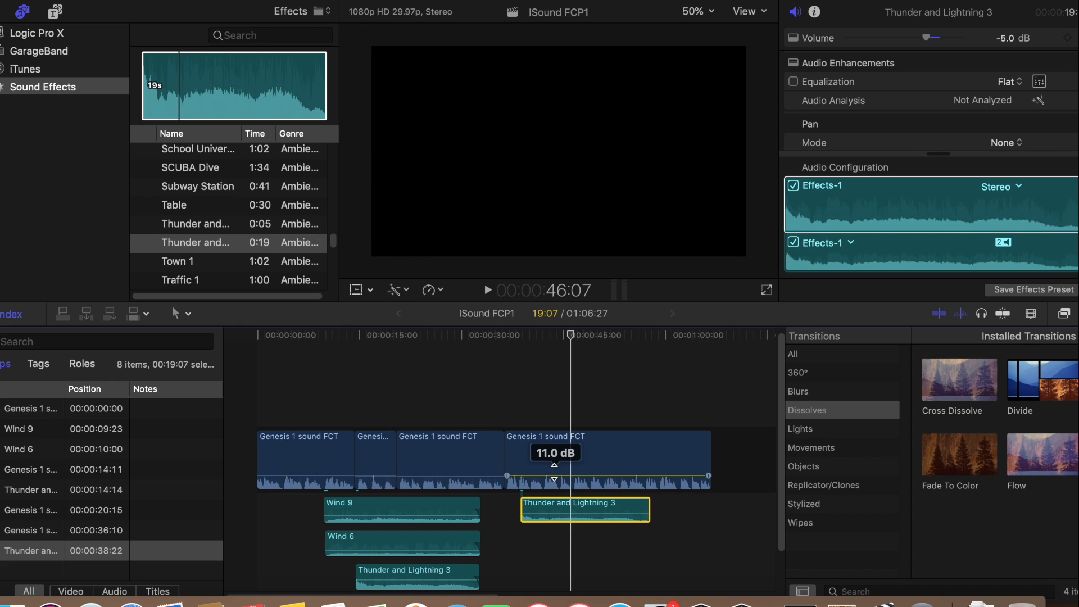
click(488, 290)
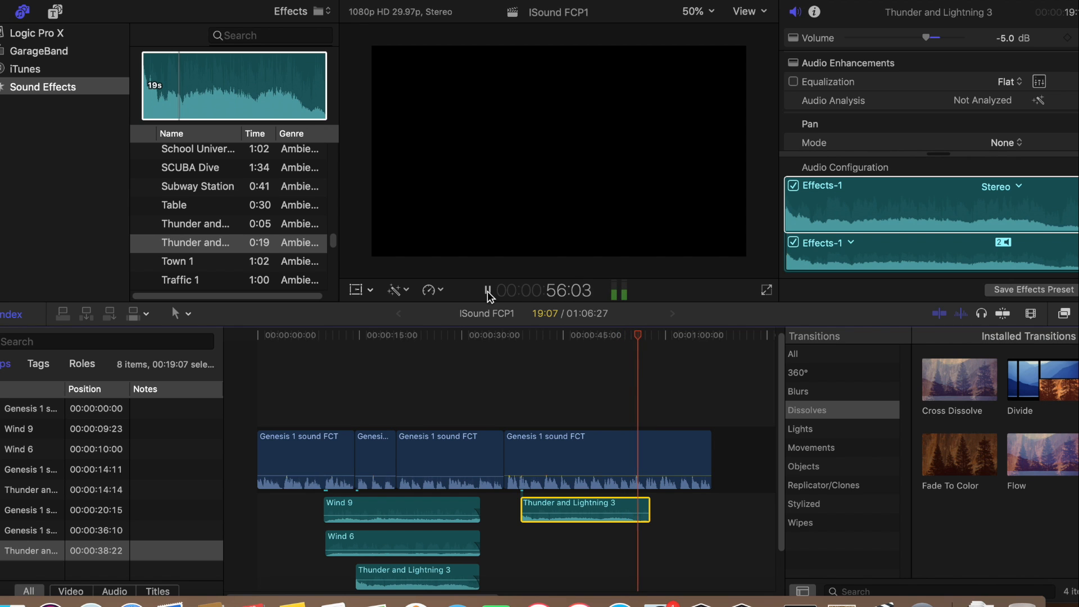
click(488, 291)
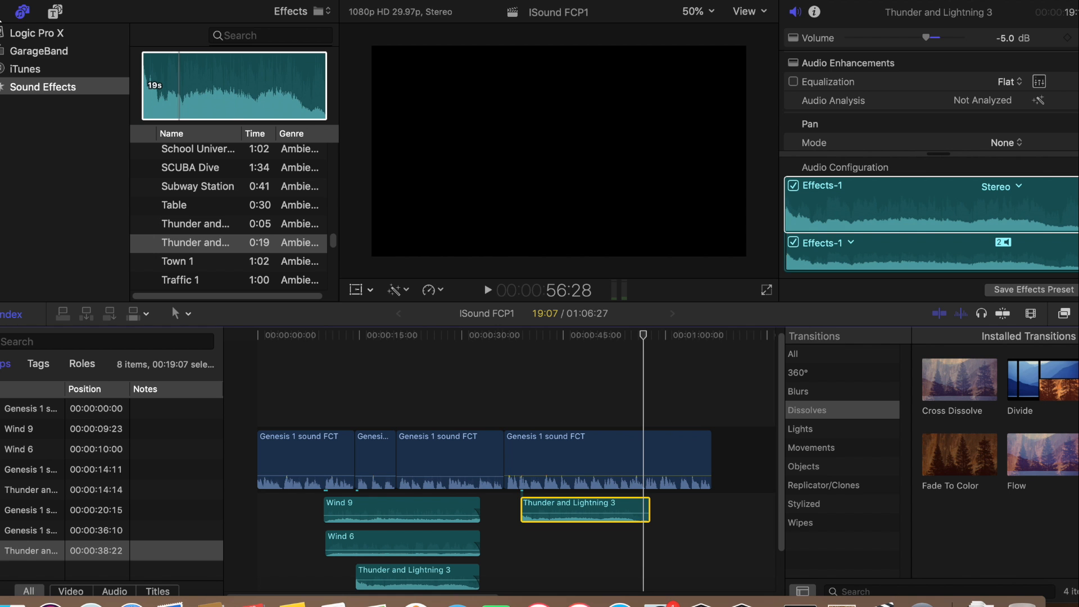
Preview the bennus_boulder_1 stereo pair still in the media browser and play the project's first Genesis clip from 3:13
key(super+1)
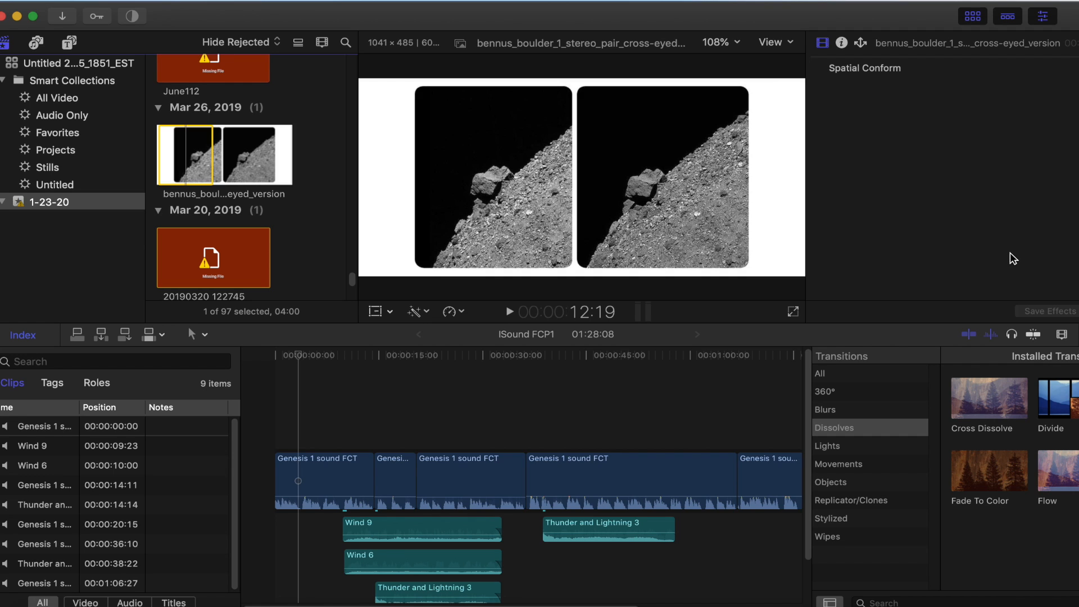
click(773, 433)
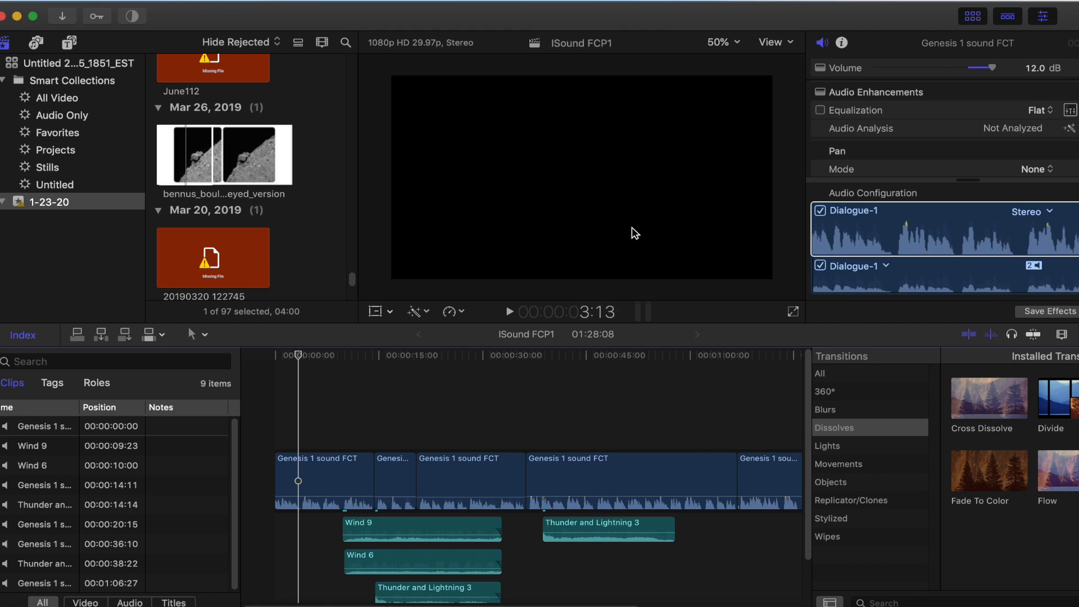
click(216, 167)
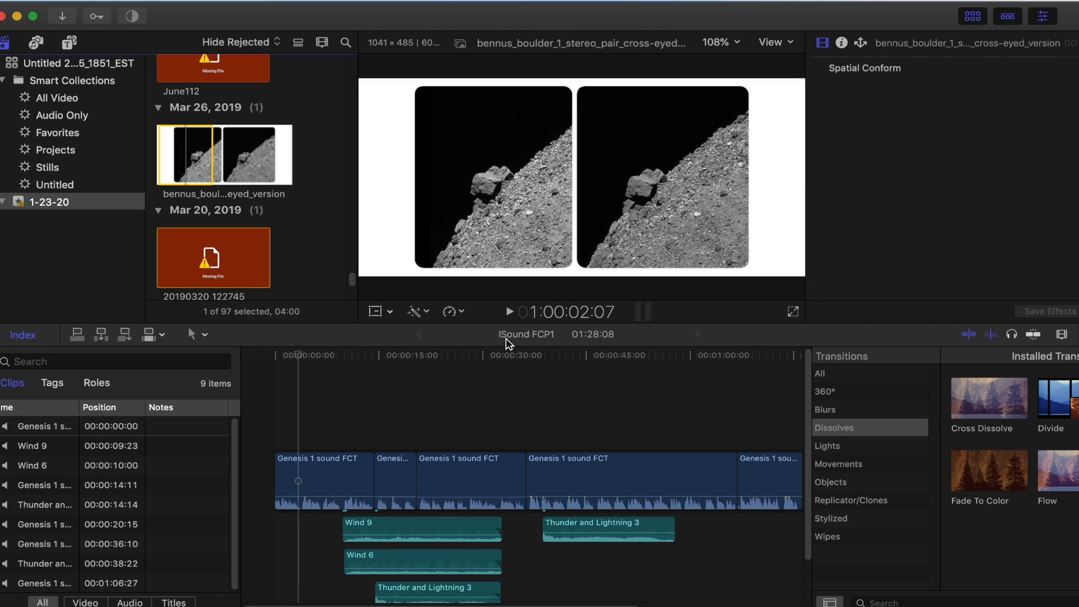
click(510, 313)
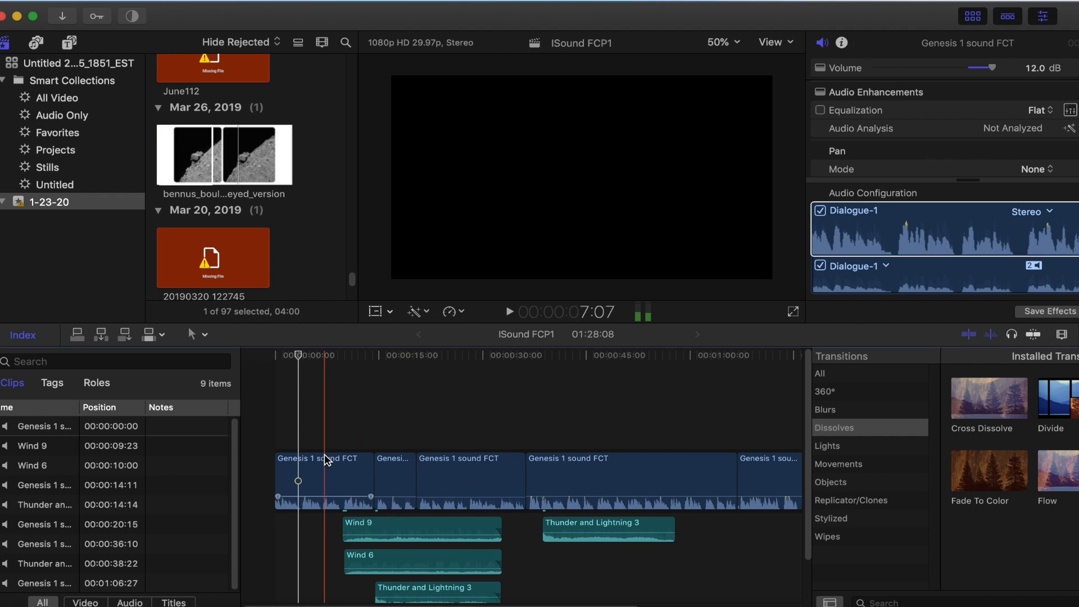
click(302, 465)
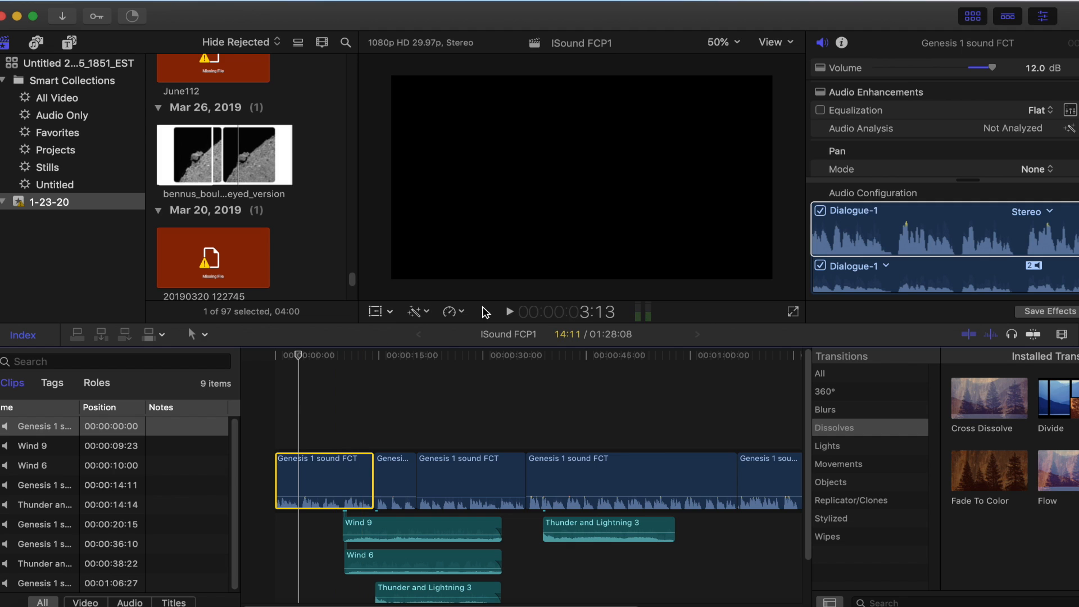
click(509, 312)
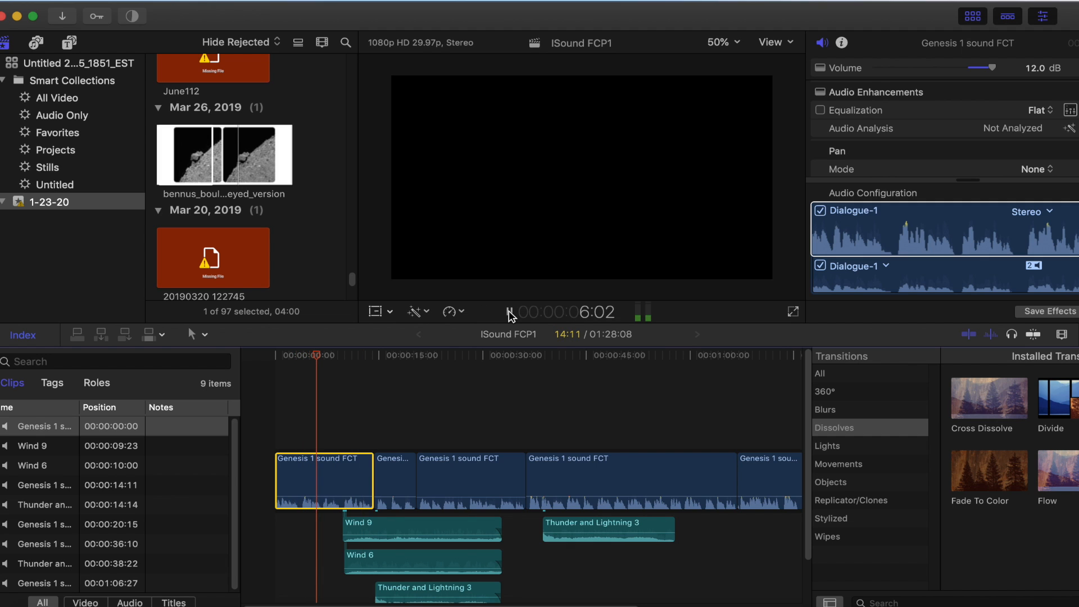
Stop playback and connect the bennus_boulder_1 stereo pair still above the first Genesis clip at 4:07
click(509, 312)
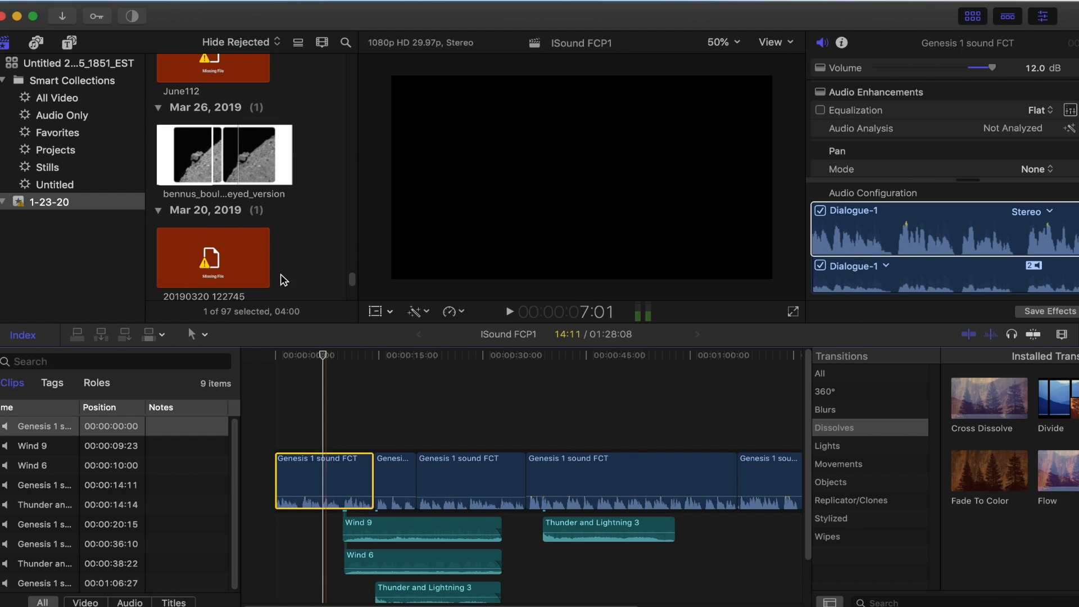
click(203, 167)
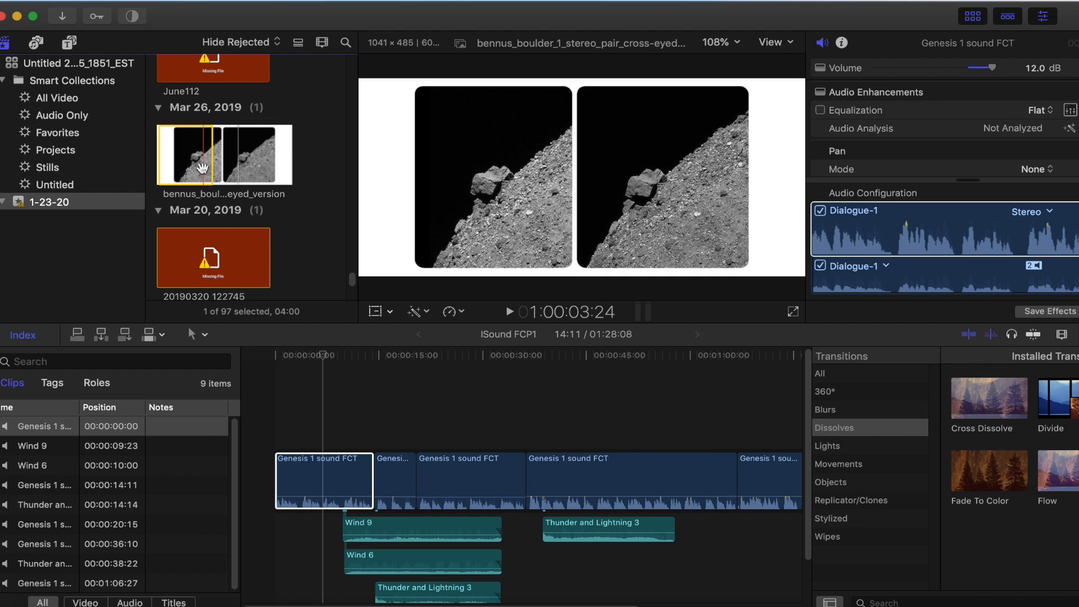
click(499, 204)
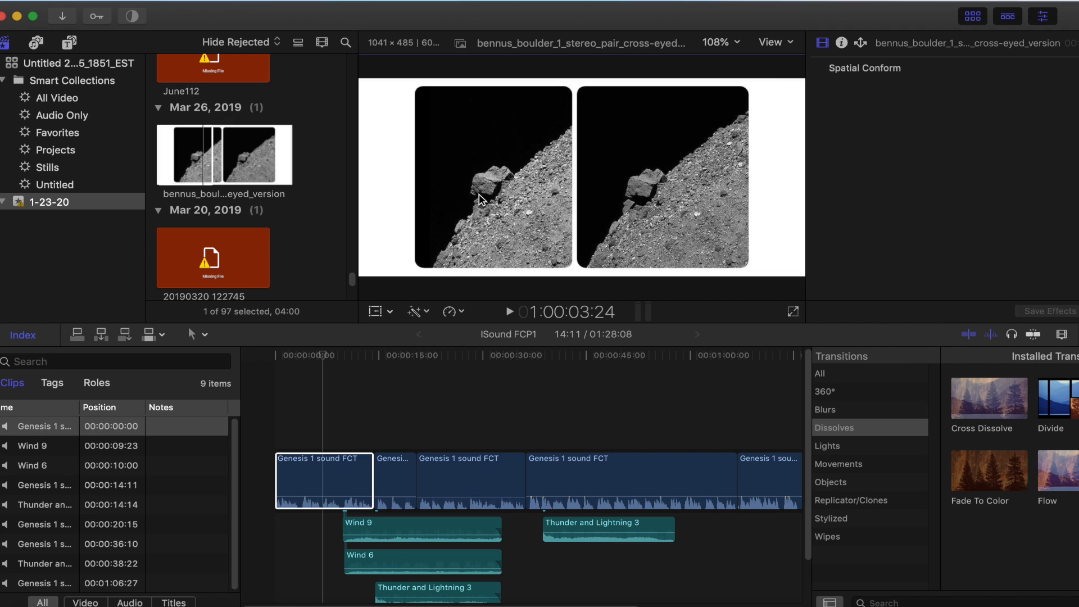
click(183, 168)
drag(183, 168, 306, 422)
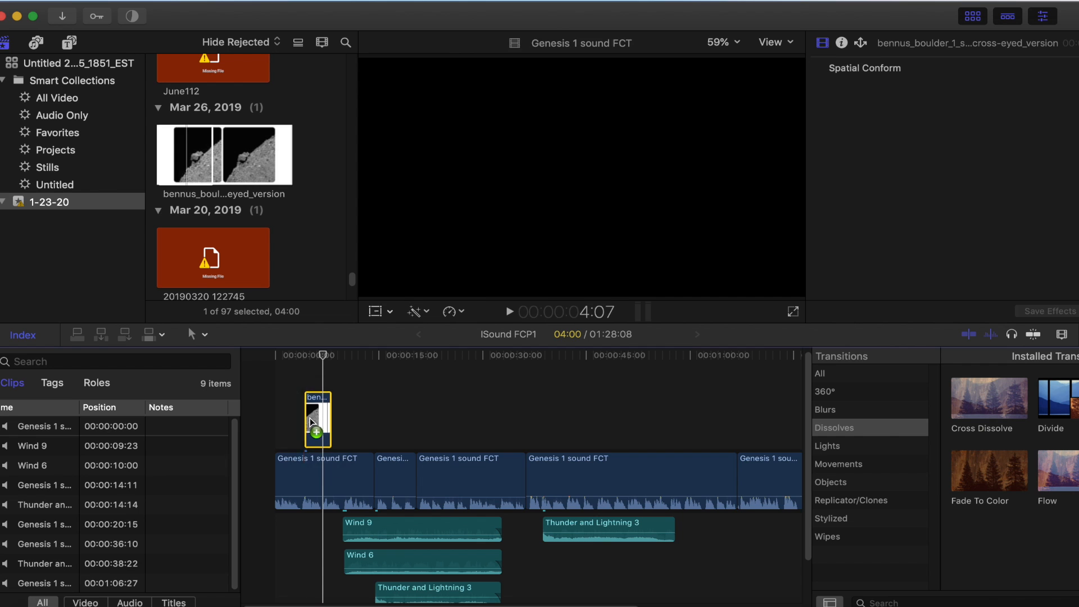
Play the project from just before the connected bennus_boulder_1 still and stop while the still is on screen, at 6:28
drag(325, 363, 294, 356)
click(510, 311)
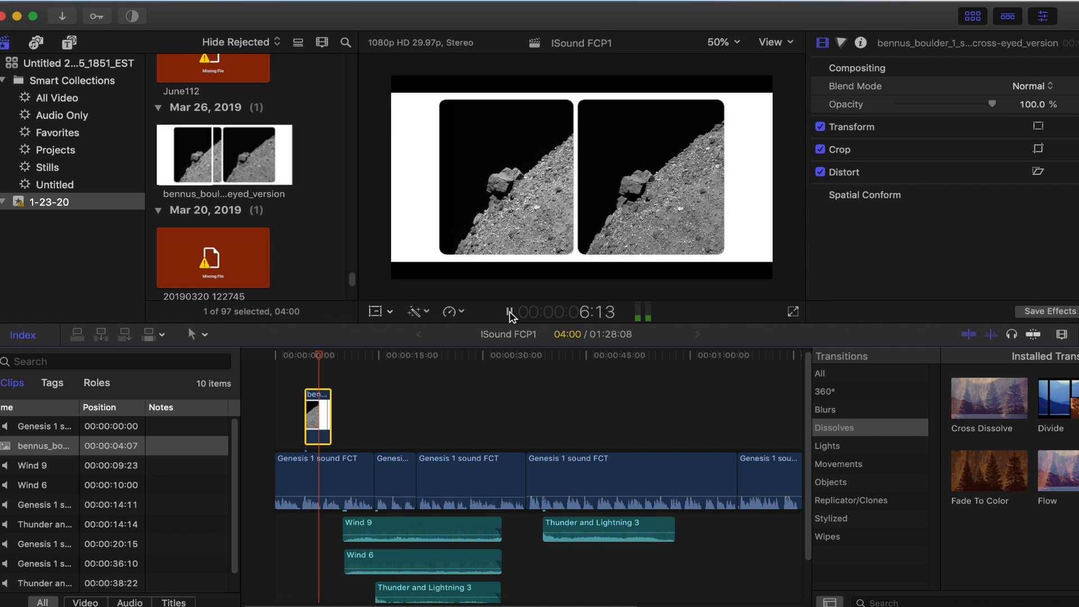
click(510, 312)
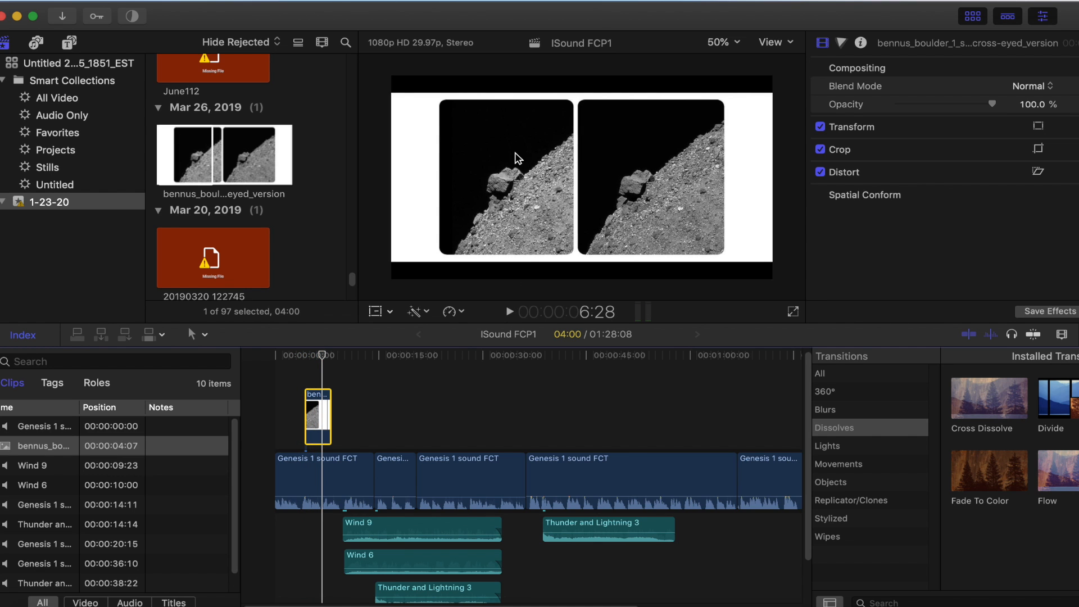
Transform the connected boulder still, moving it to about X -347 px, Y -169 px and scaling it to about 194%
click(518, 159)
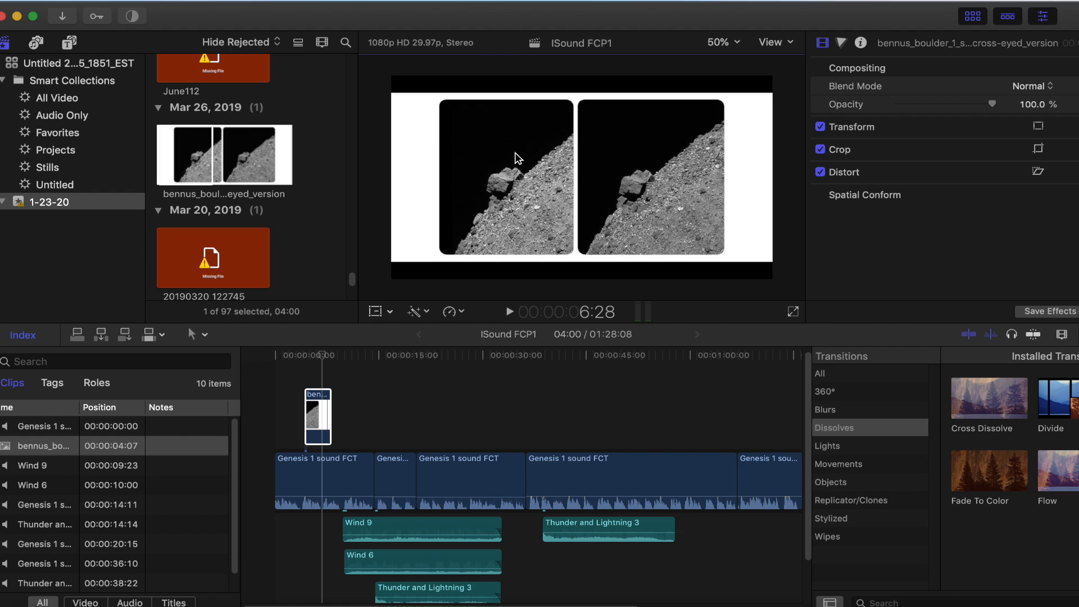
click(390, 313)
click(394, 331)
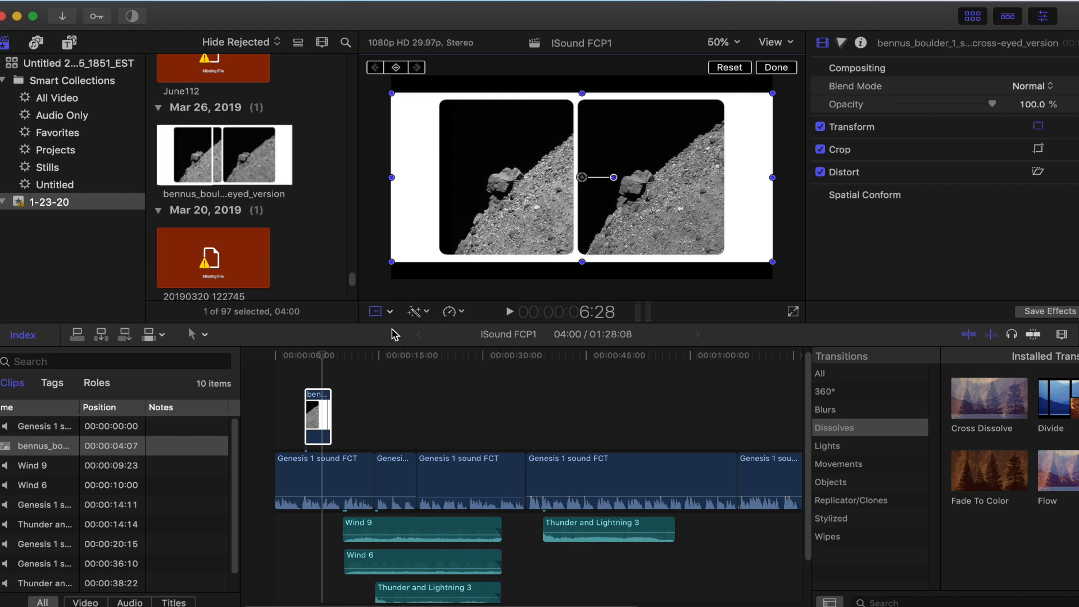
drag(594, 163, 522, 196)
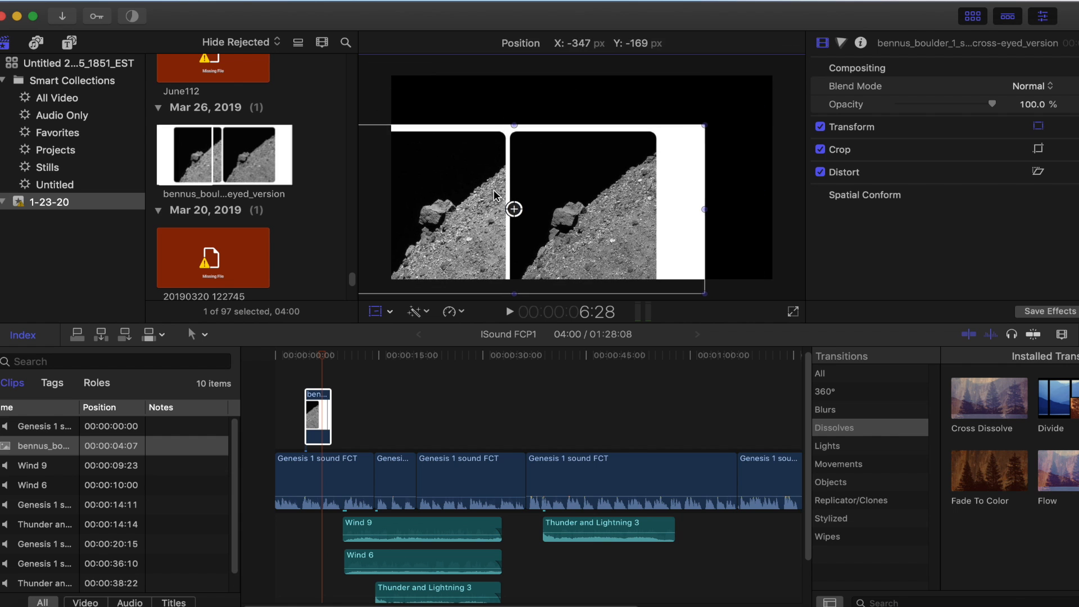
drag(702, 125, 884, 67)
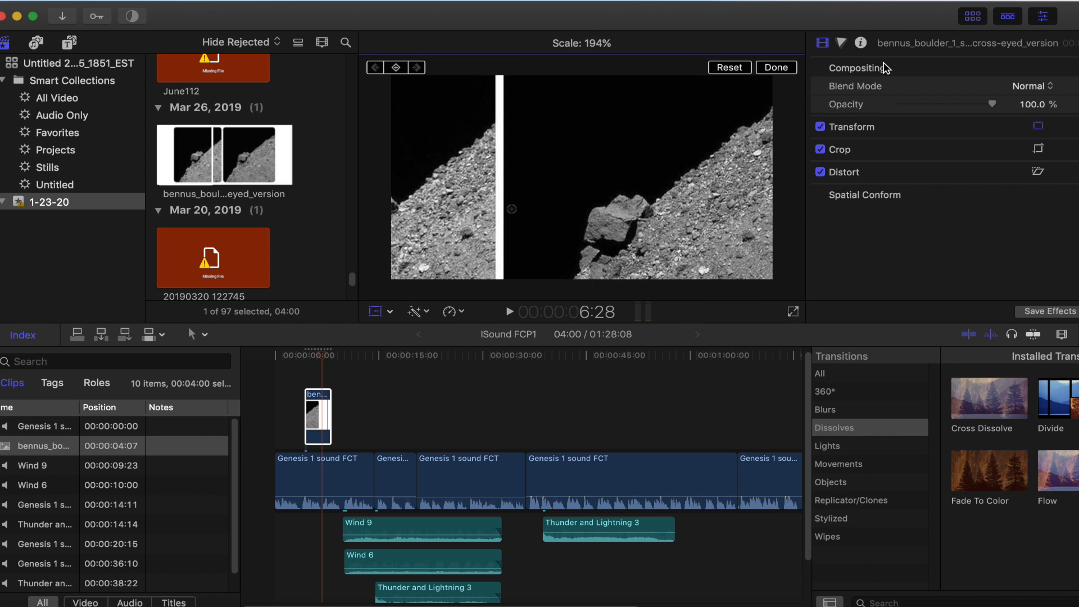
Enlarge the boulder still further and reposition it so only its right-hand boulder image fills the frame
drag(650, 157, 450, 229)
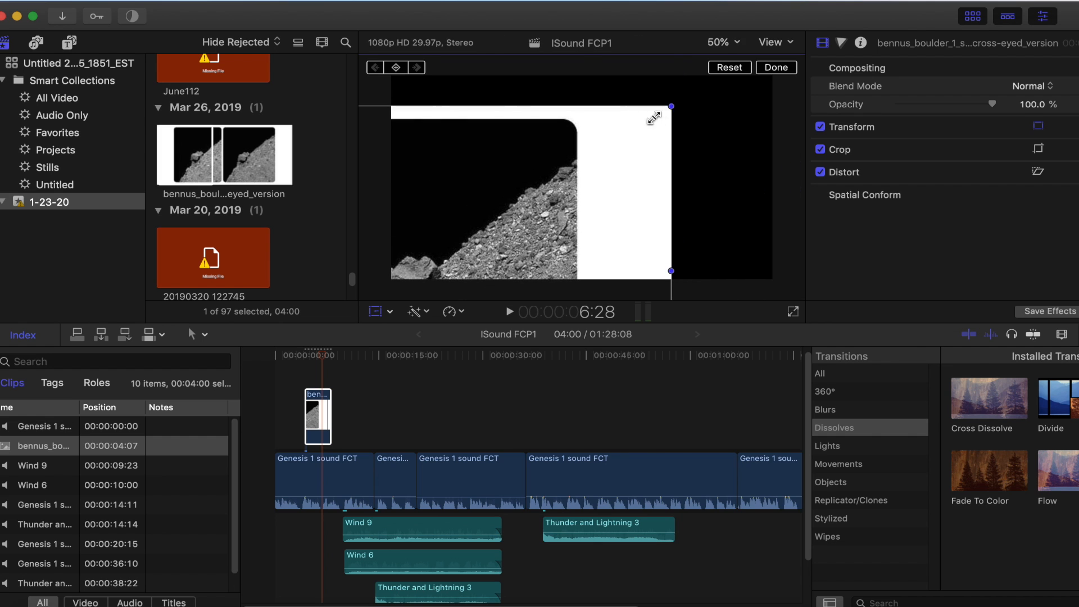
drag(673, 107, 770, 68)
drag(636, 187, 738, 118)
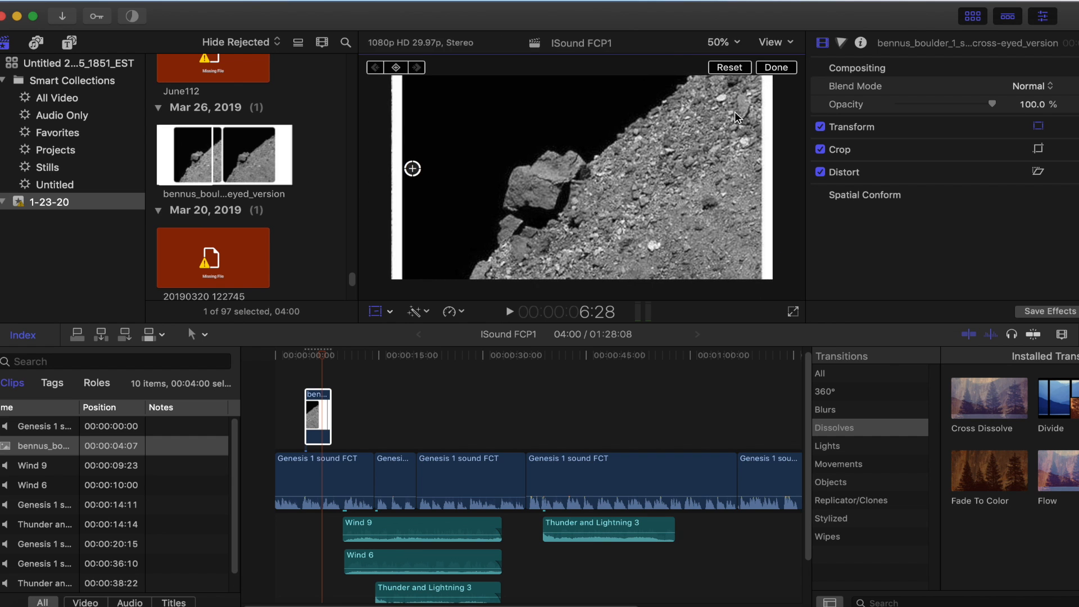
drag(702, 152, 745, 88)
drag(519, 184, 679, 45)
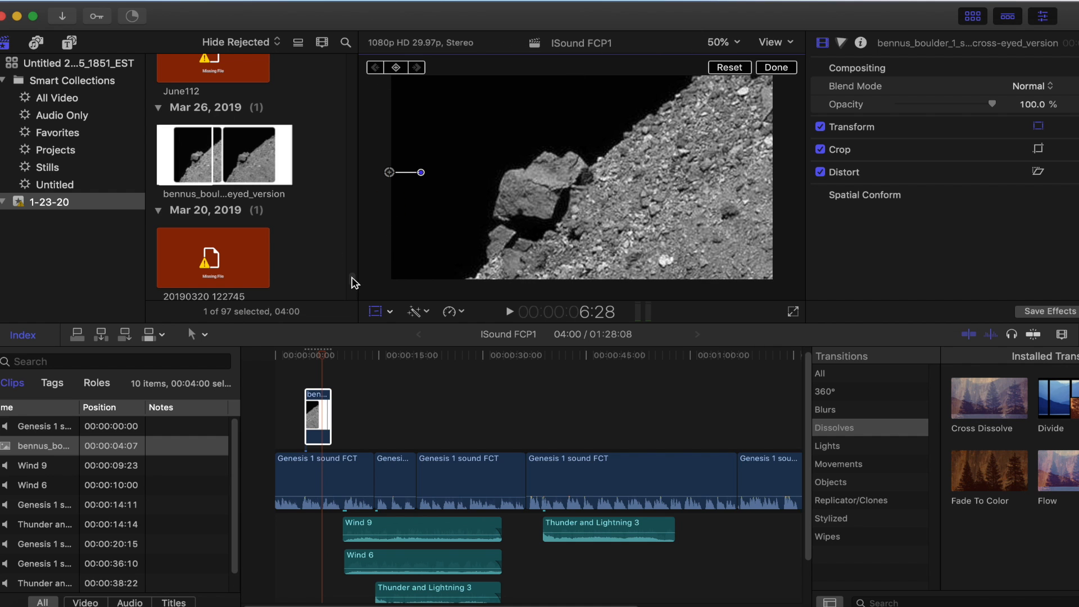
Look through the media in the 1-23-20 event for more footage and stills to place over the narration
scroll(354, 282, down, 5)
scroll(352, 287, down, 10)
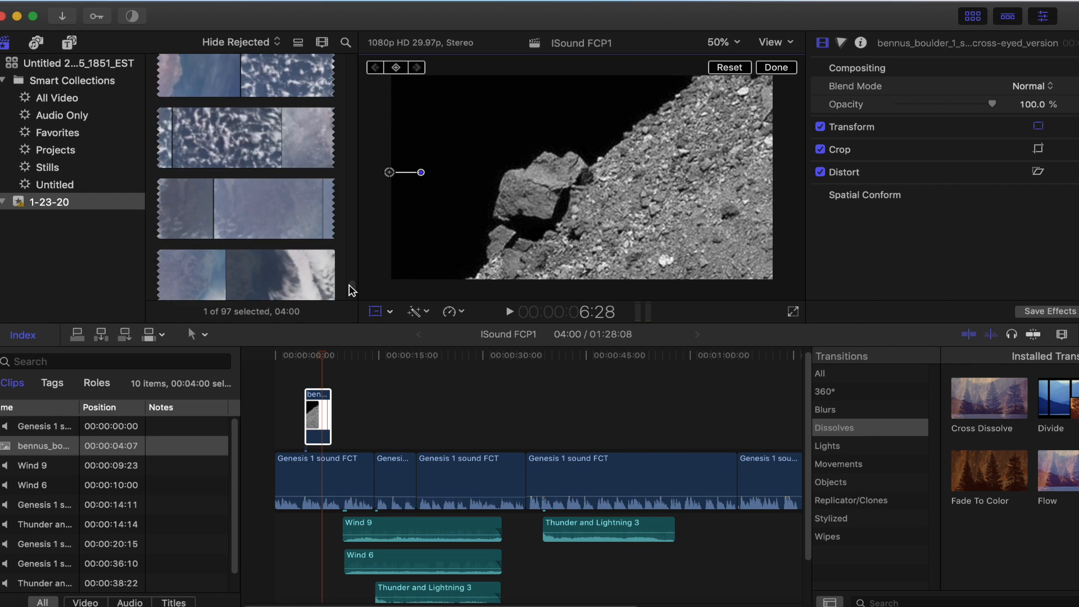
scroll(352, 290, down, 5)
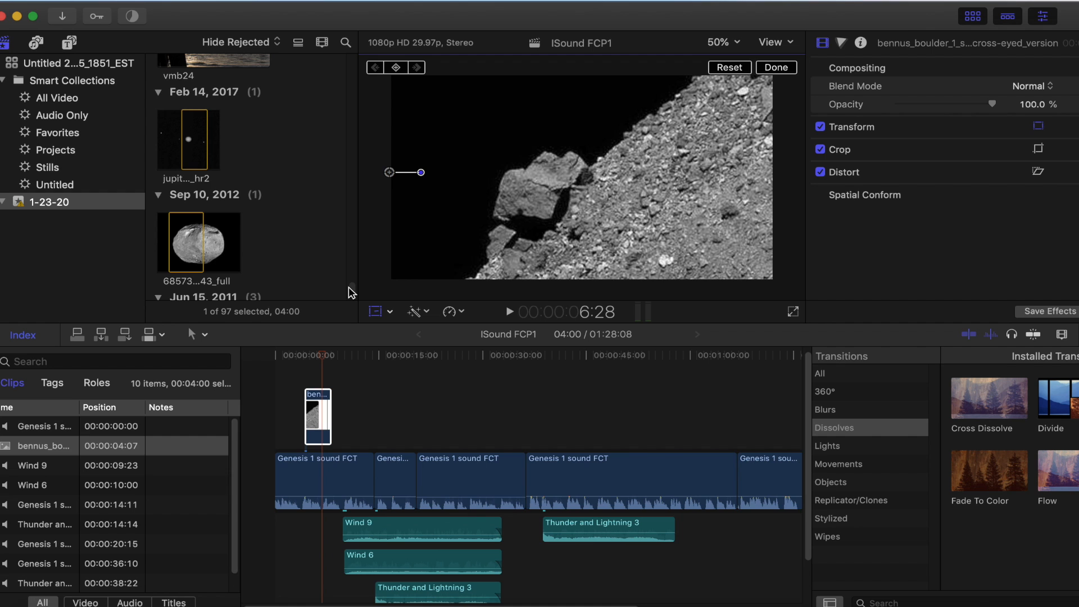
scroll(352, 292, down, 15)
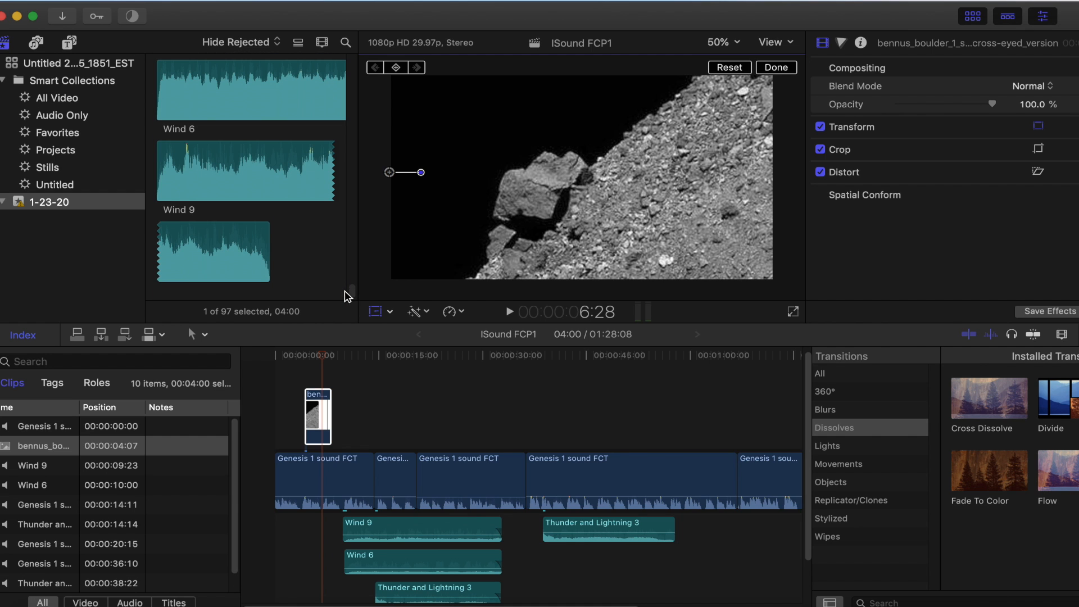
scroll(345, 287, up, 3)
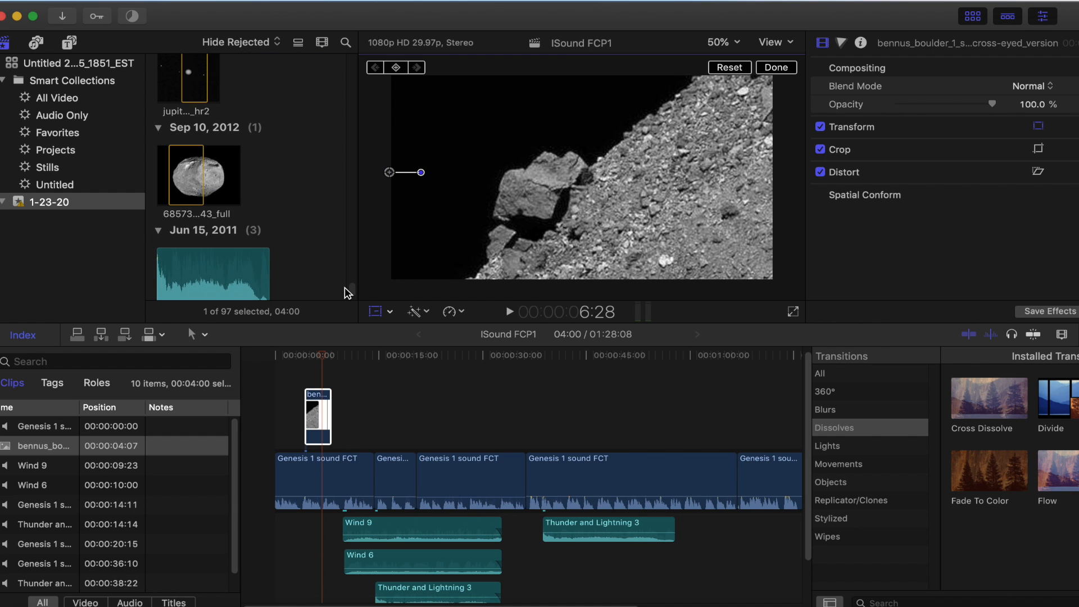
scroll(346, 292, up, 5)
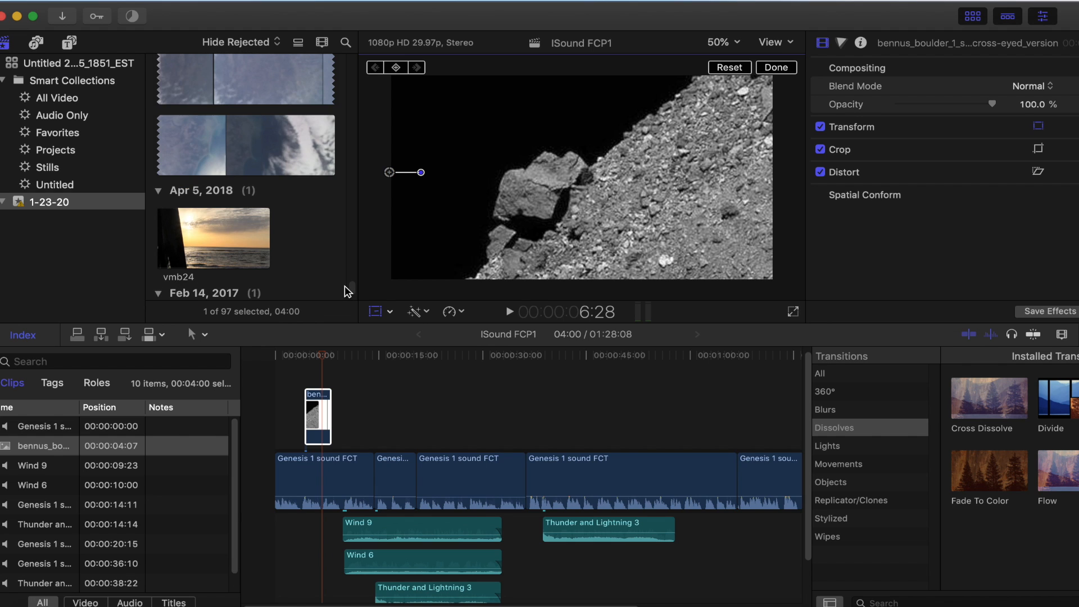
scroll(348, 291, down, 4)
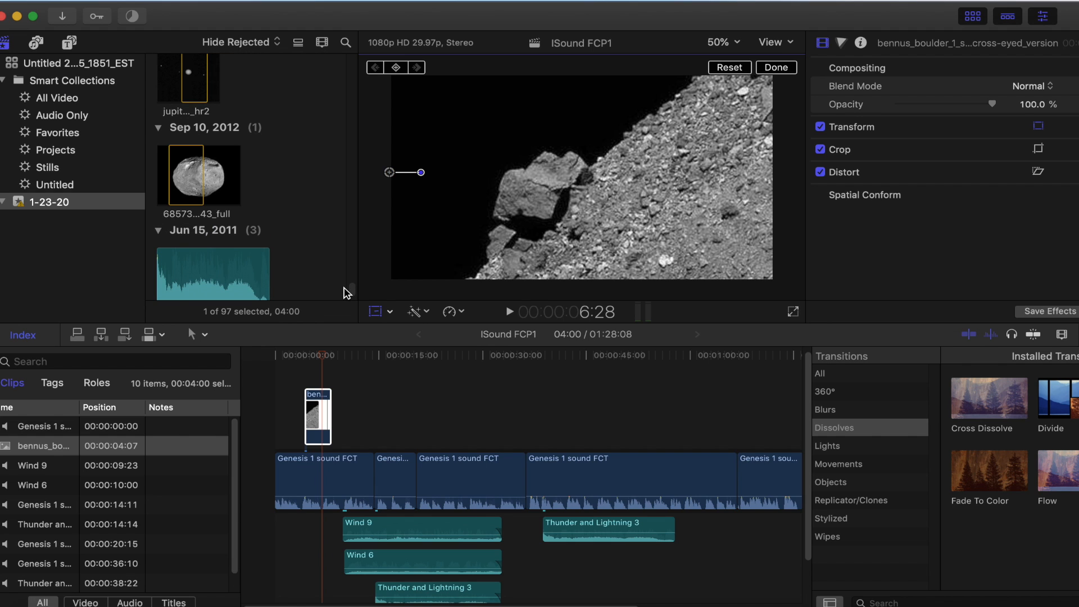
scroll(346, 292, up, 3)
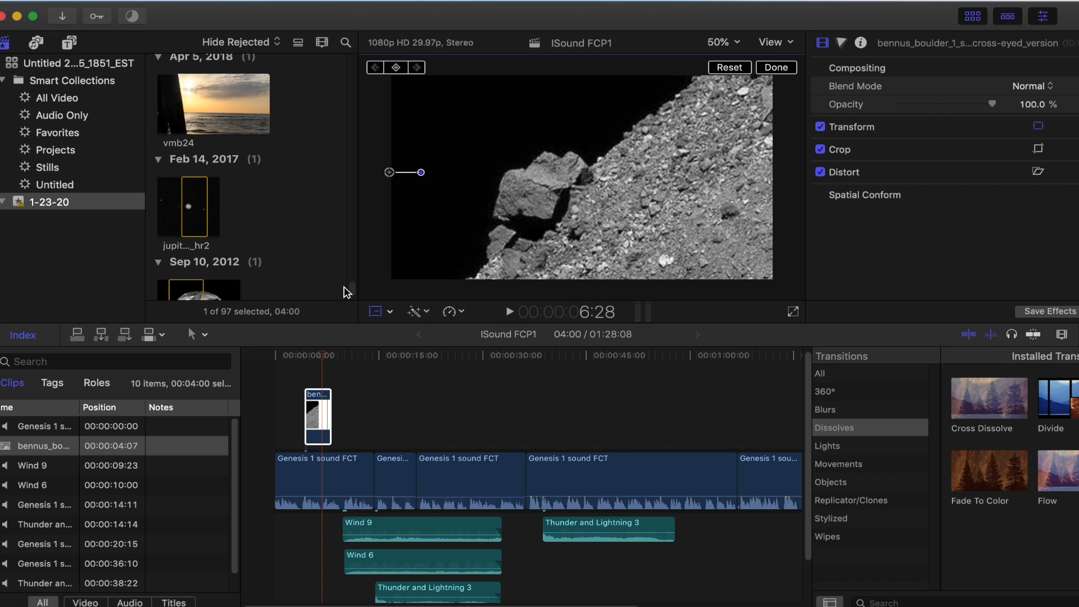
scroll(346, 291, up, 10)
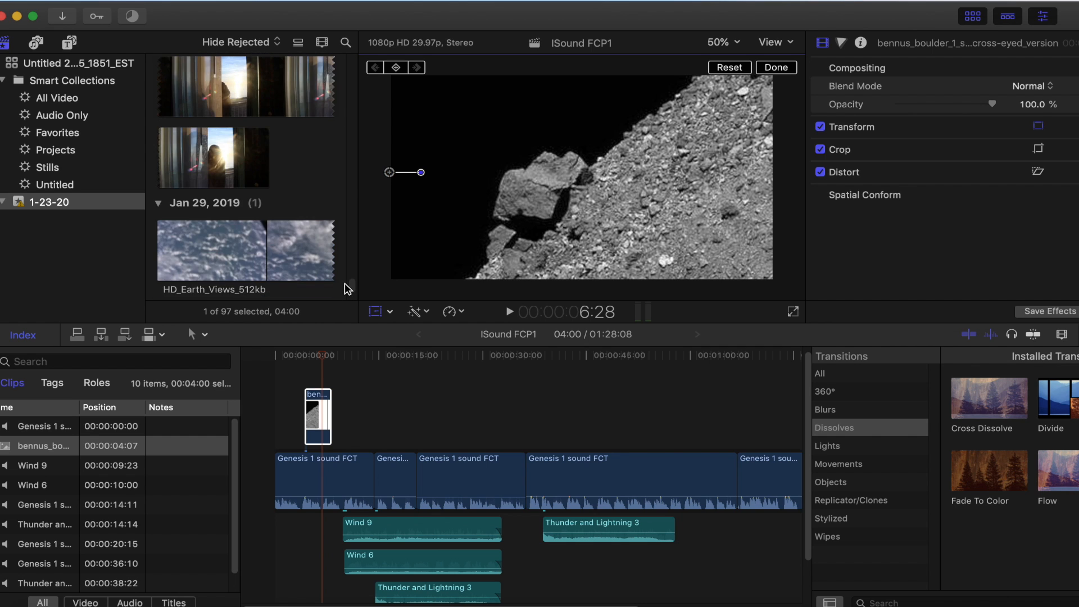
scroll(347, 288, up, 10)
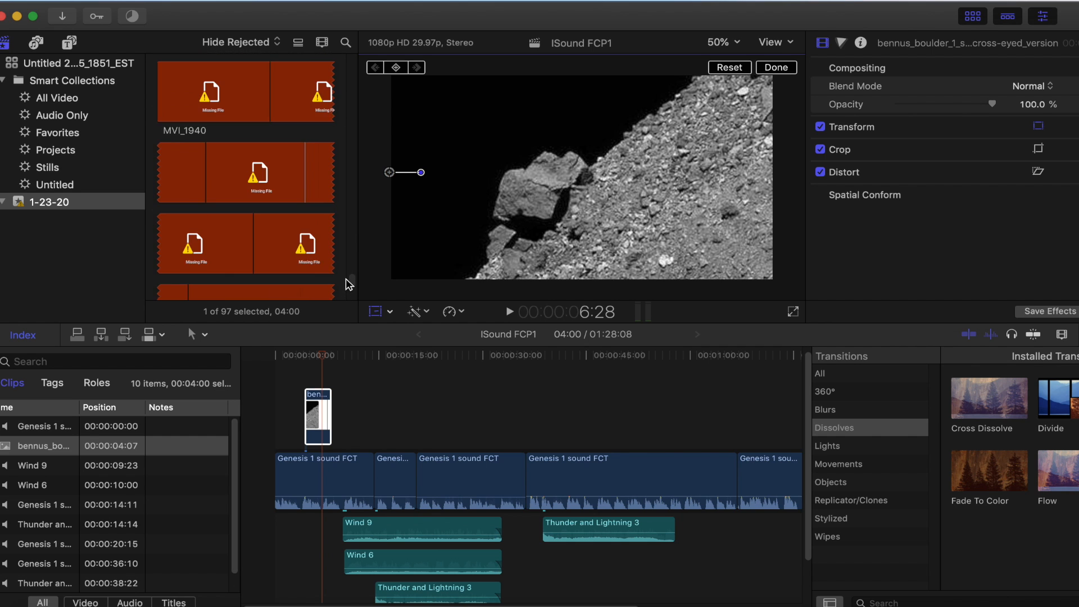
scroll(347, 280, up, 10)
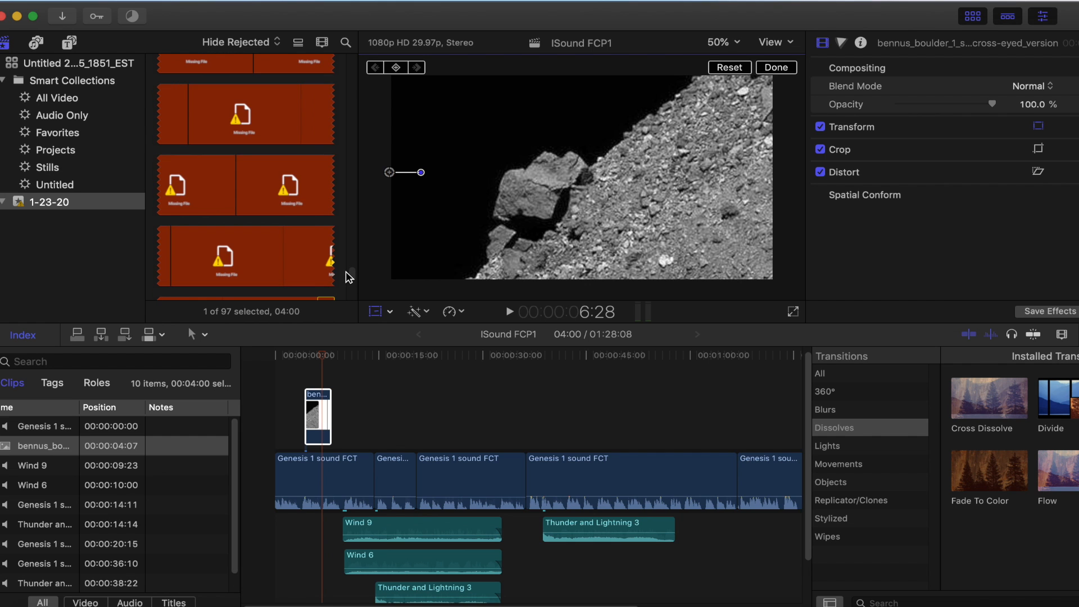
scroll(349, 274, up, 10)
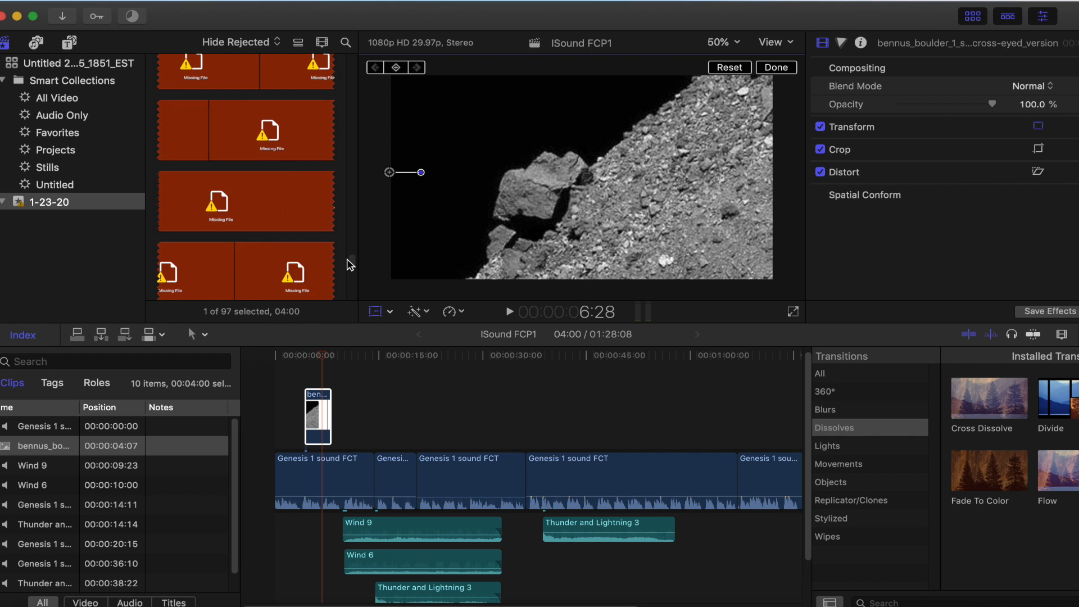
scroll(350, 253, up, 10)
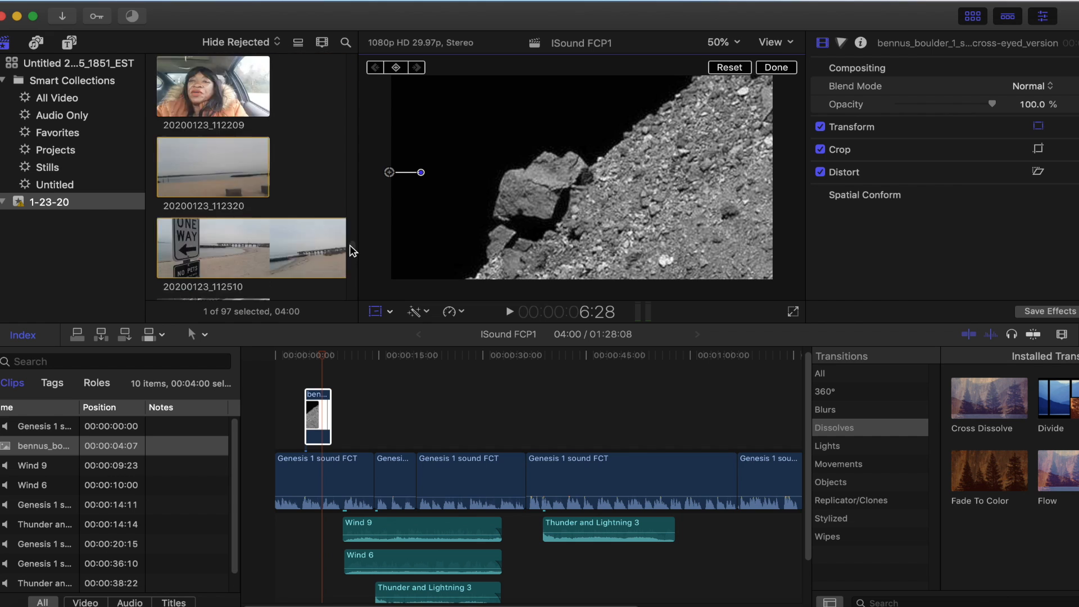
scroll(354, 242, down, 10)
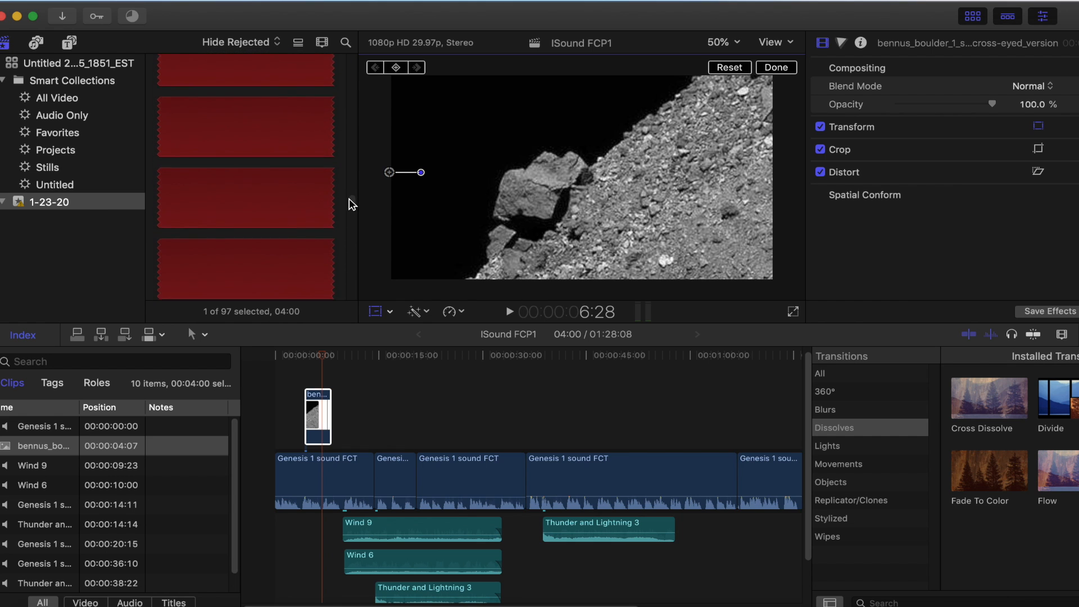
scroll(353, 194, up, 6)
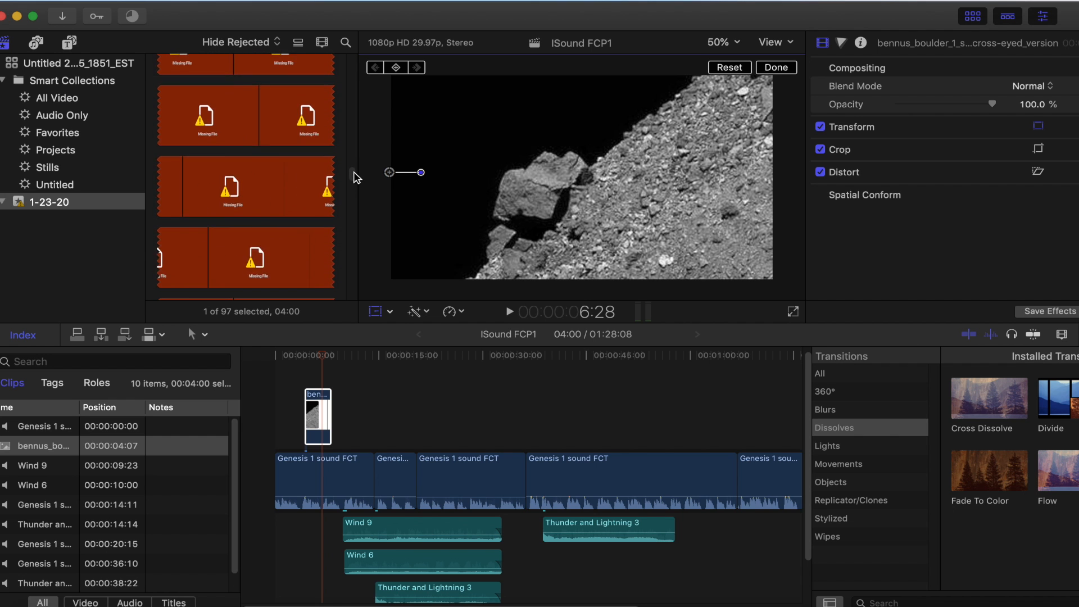
scroll(357, 171, up, 10)
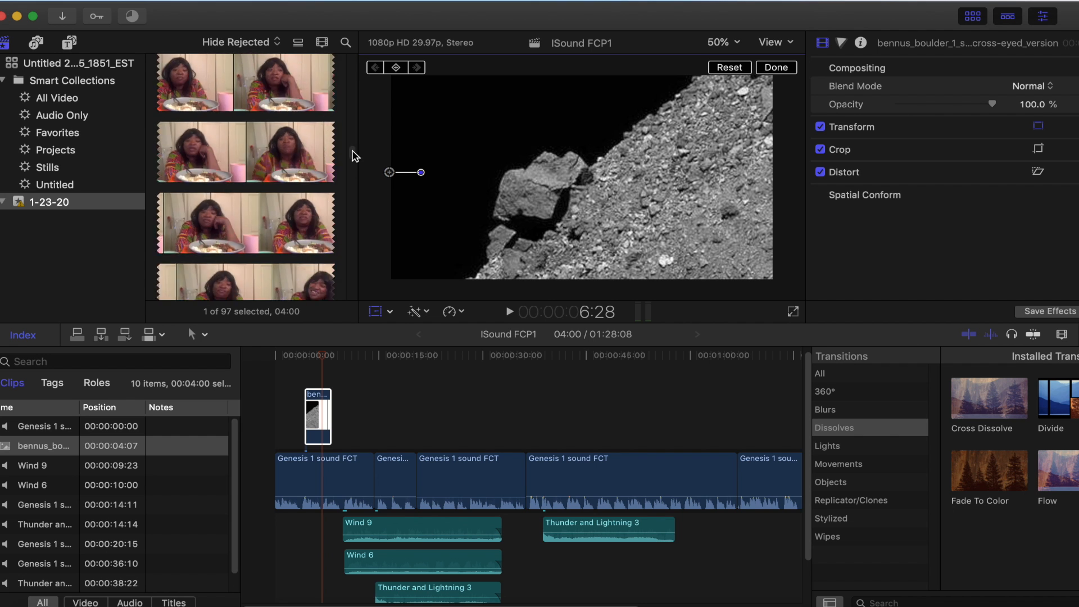
scroll(356, 149, up, 5)
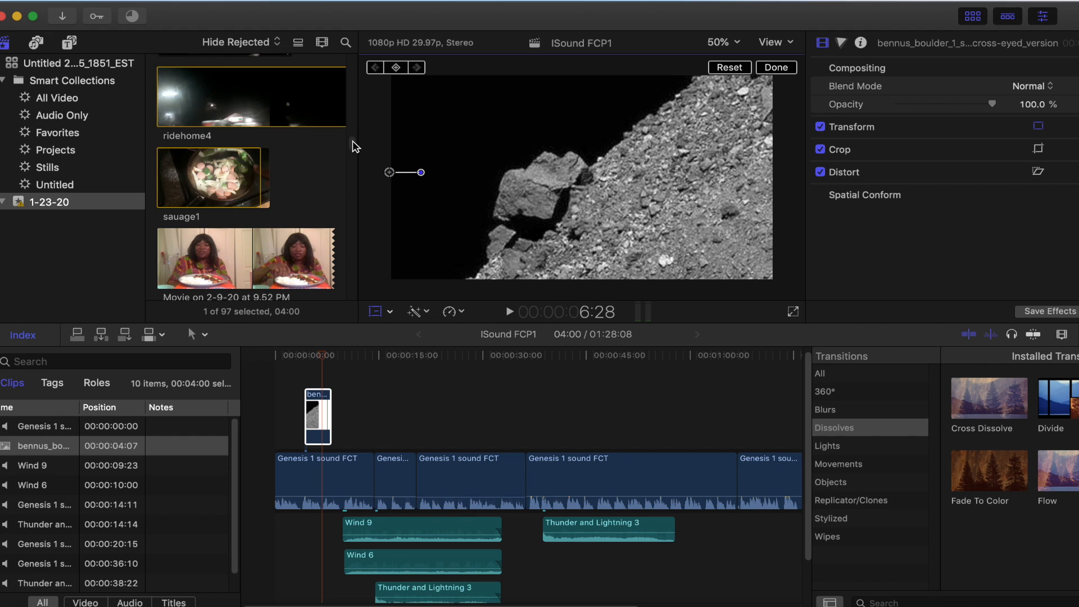
scroll(355, 146, up, 4)
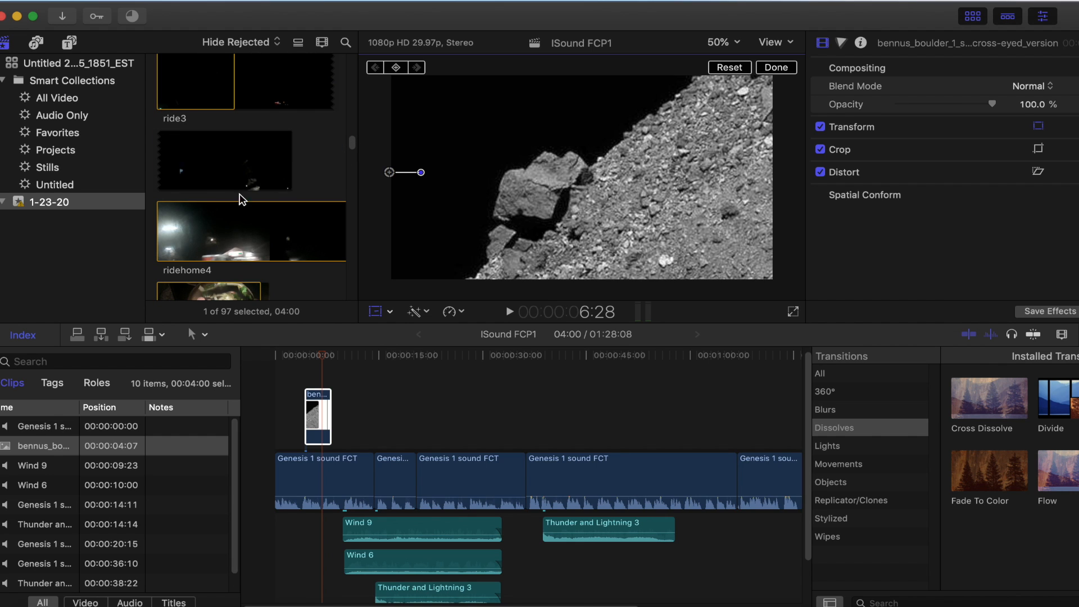
Preview the ridehome4 clip from 3:20 to about 7:05
click(170, 228)
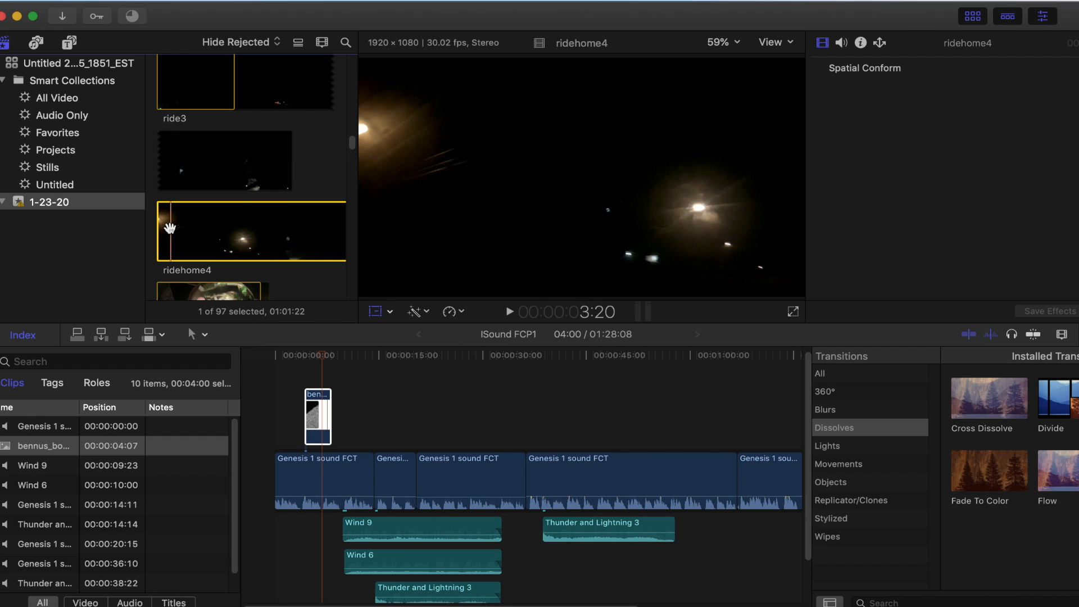
key(space)
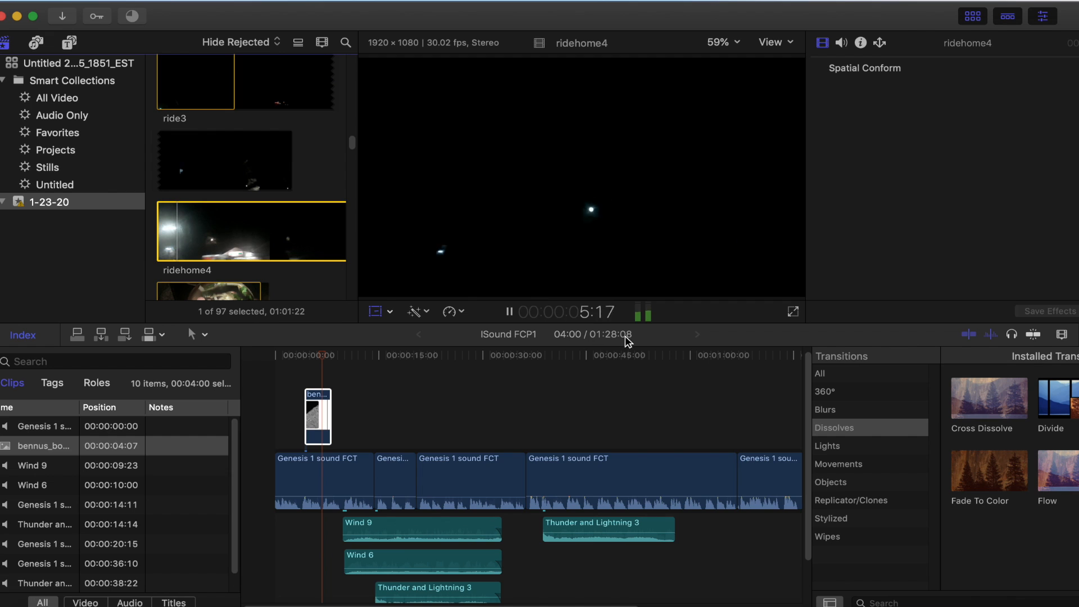
click(509, 312)
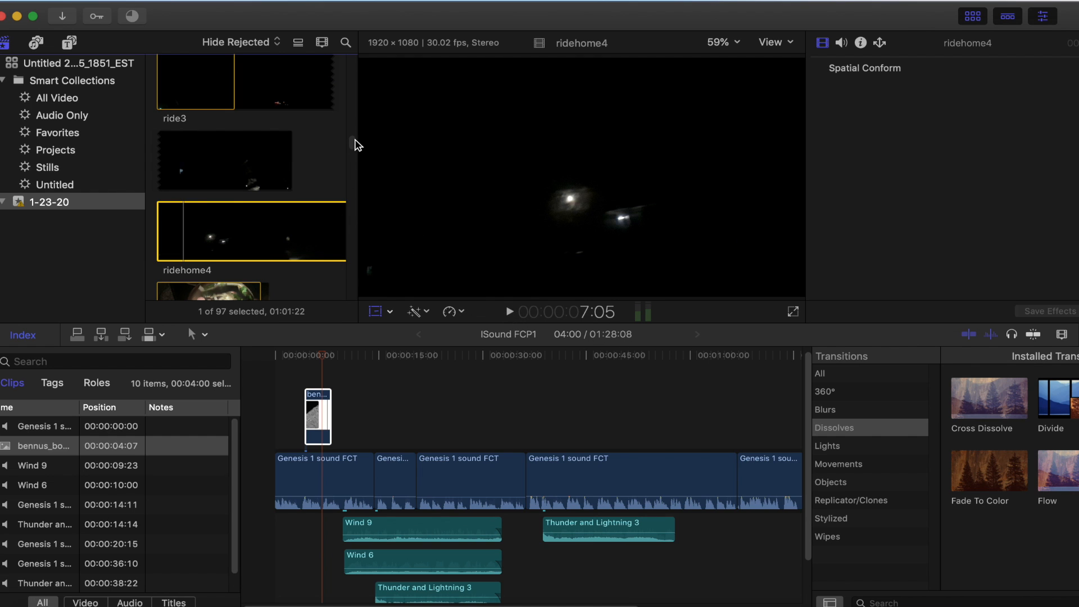
Look through the 1-23-20 event's media for astronomy or earth footage to place over the narration
scroll(356, 143, down, 10)
scroll(355, 136, down, 10)
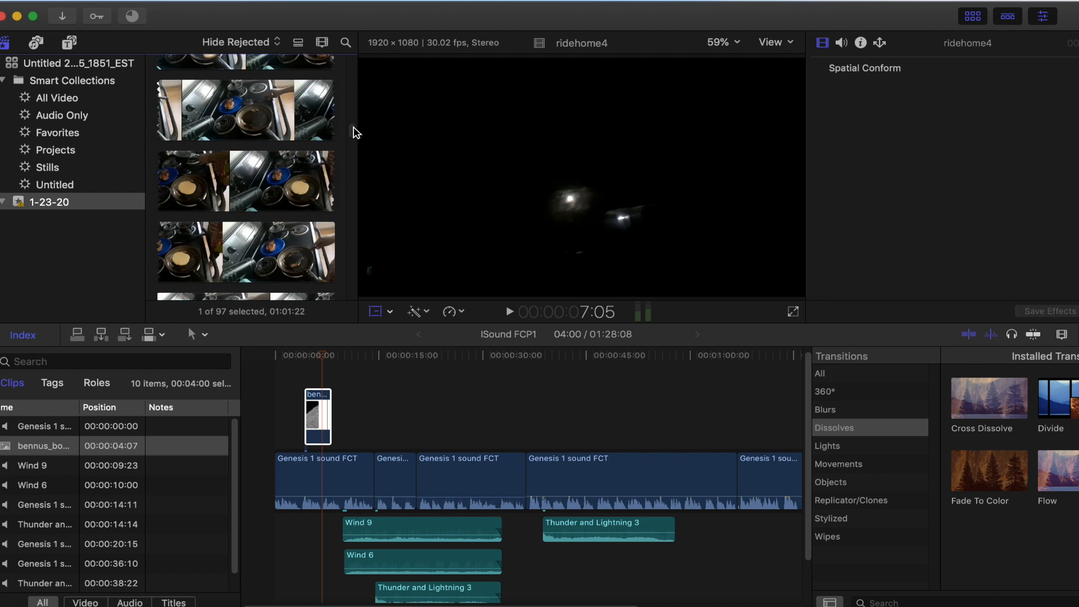
scroll(355, 118, down, 8)
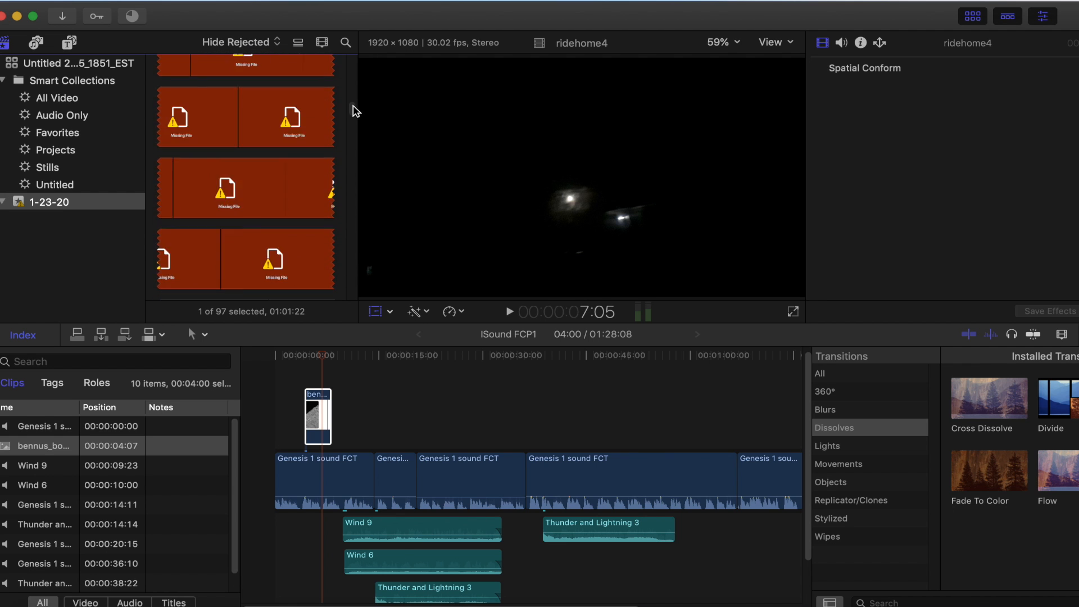
scroll(354, 96, down, 10)
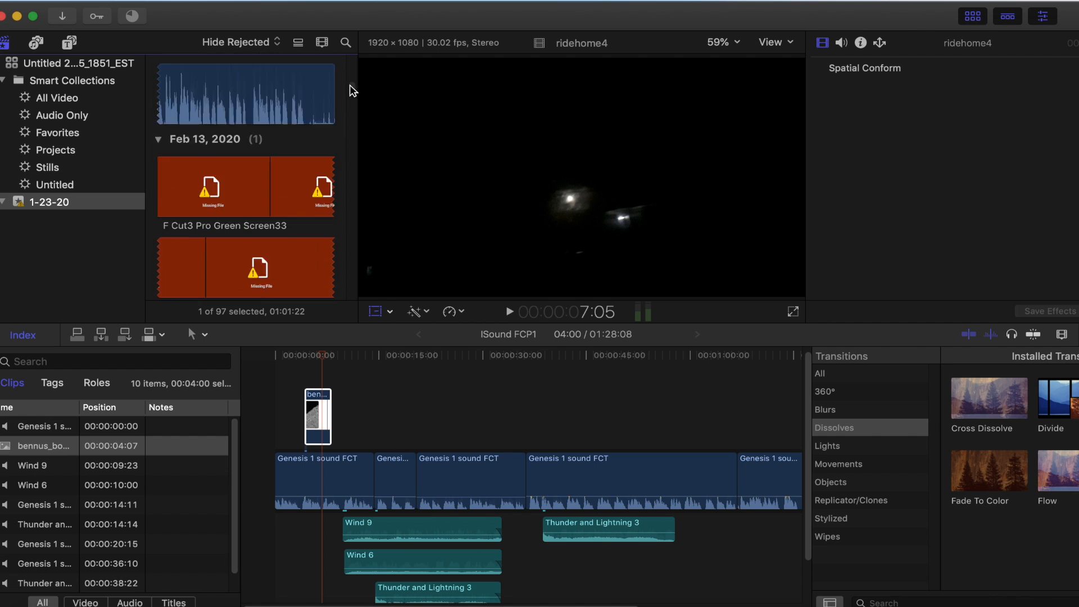
scroll(350, 83, down, 10)
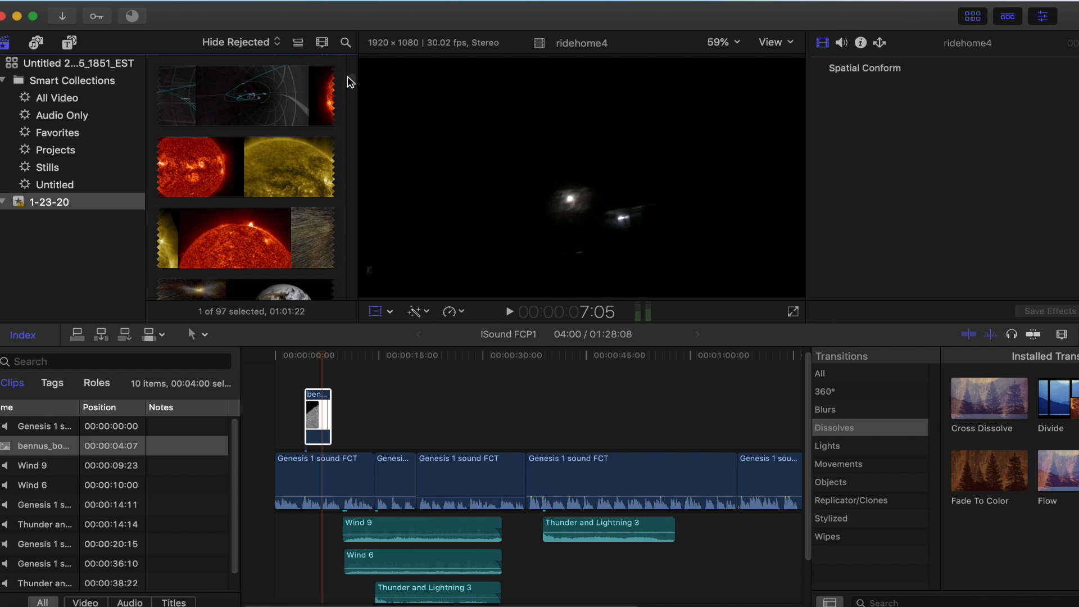
scroll(351, 80, up, 3)
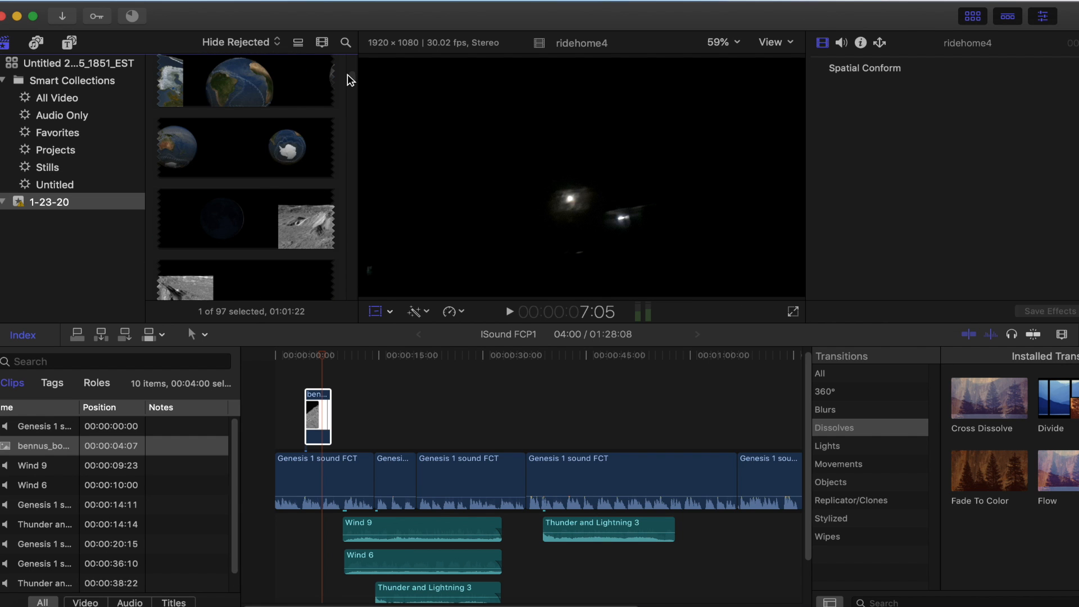
scroll(351, 80, down, 10)
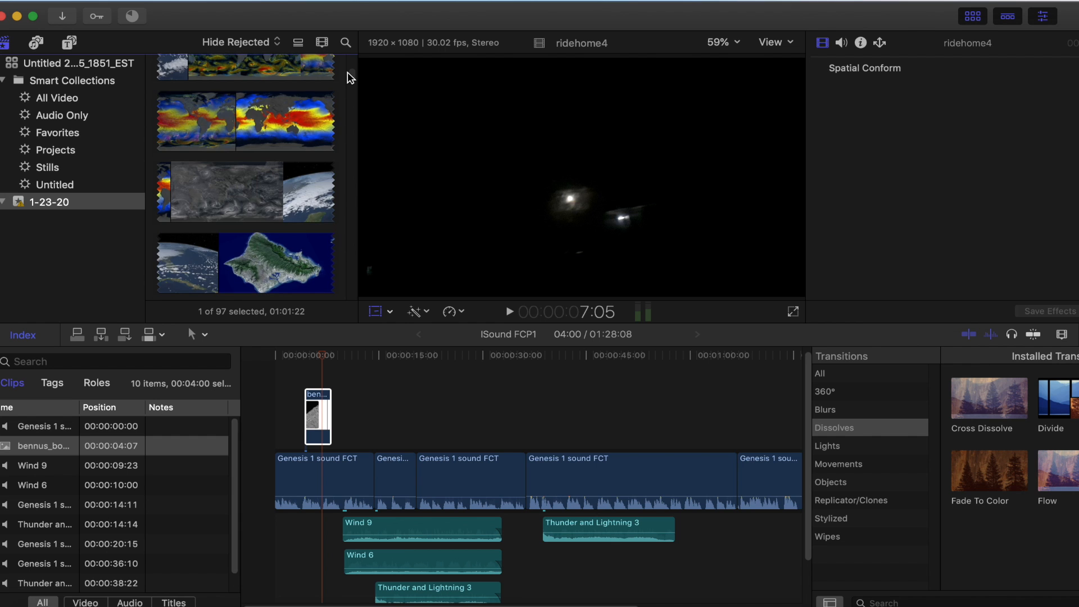
scroll(350, 76, up, 10)
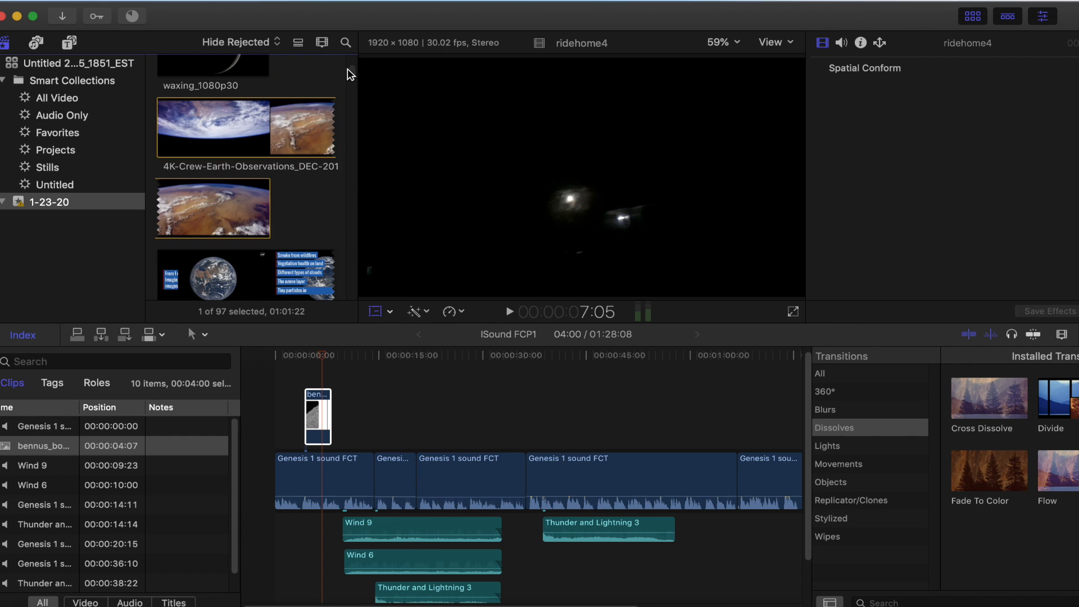
scroll(350, 74, up, 3)
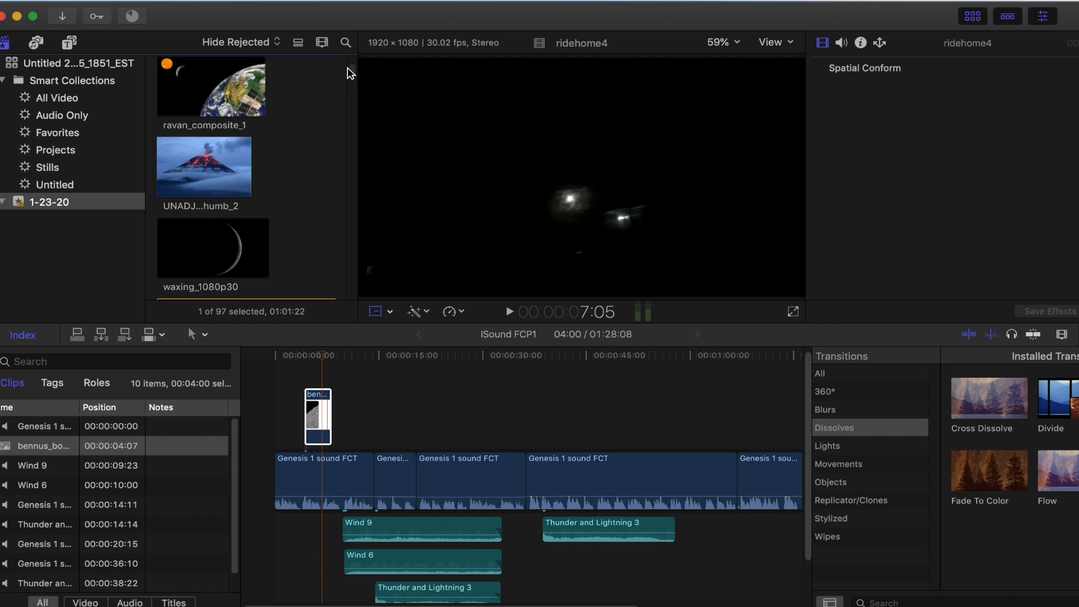
scroll(351, 74, up, 2)
scroll(351, 73, down, 5)
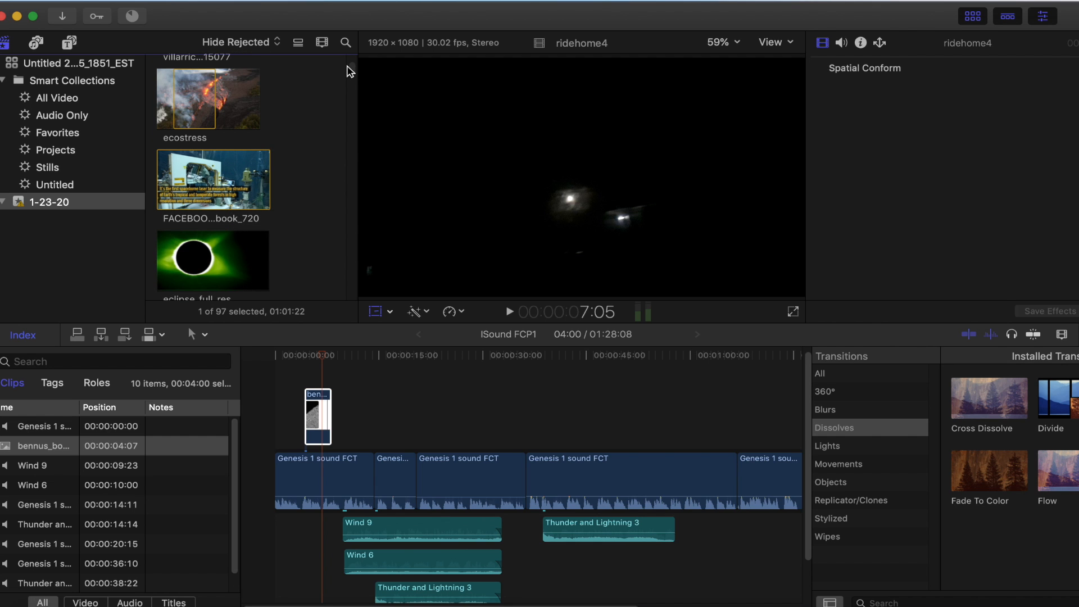
scroll(350, 71, up, 2)
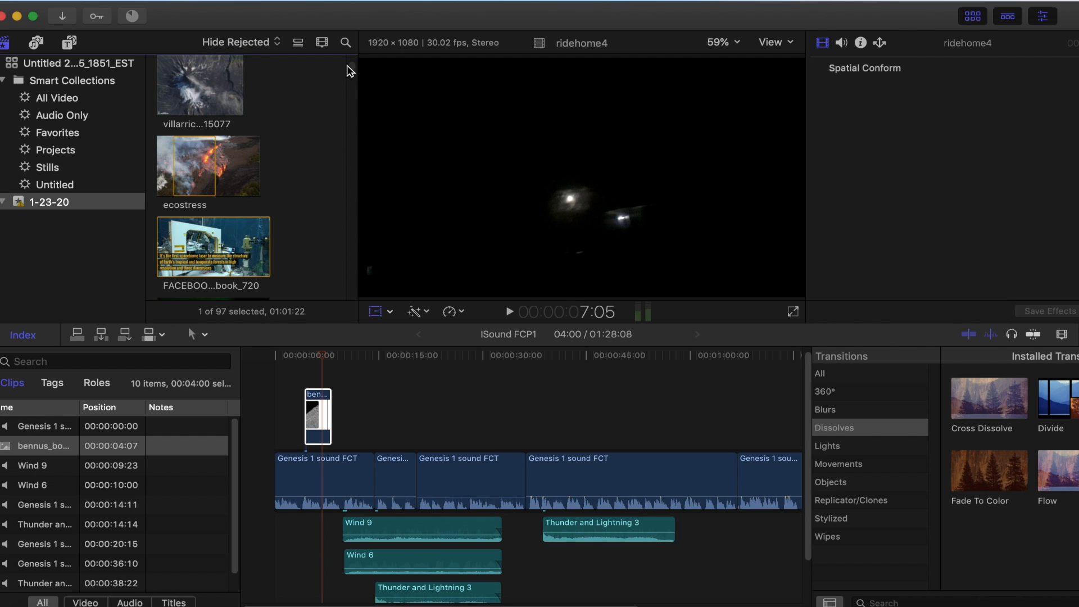
scroll(347, 70, up, 3)
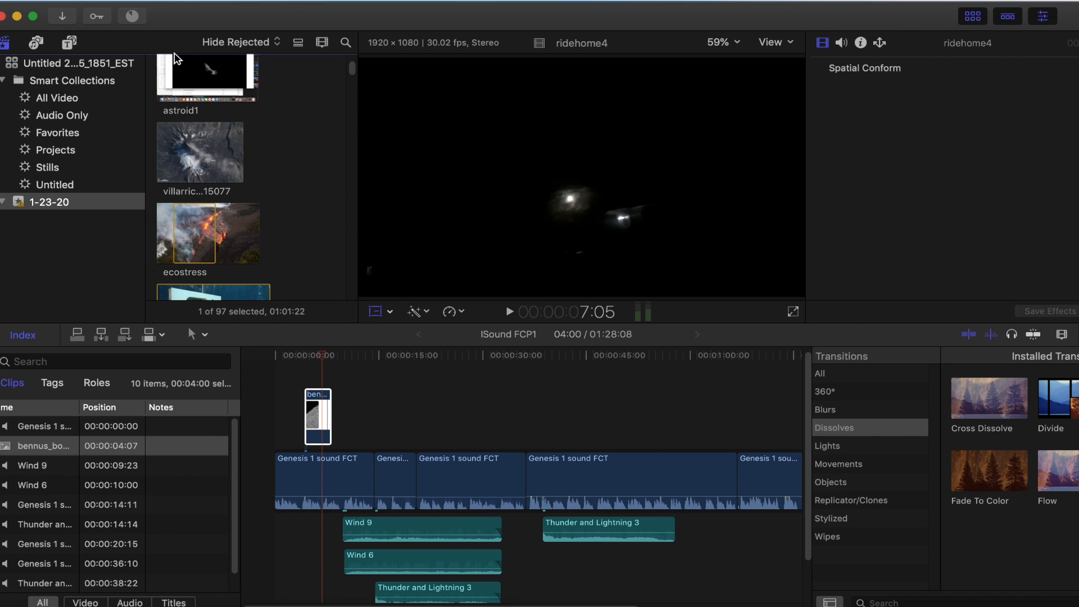
Preview the astroid1 clip to find the portion where the asteroid appears
click(199, 72)
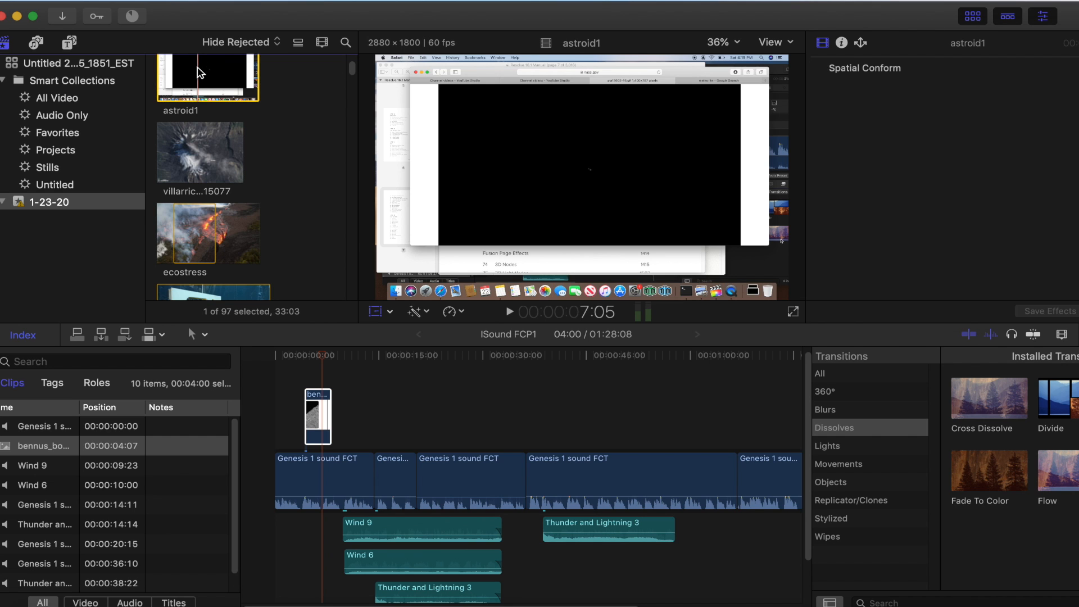
click(510, 313)
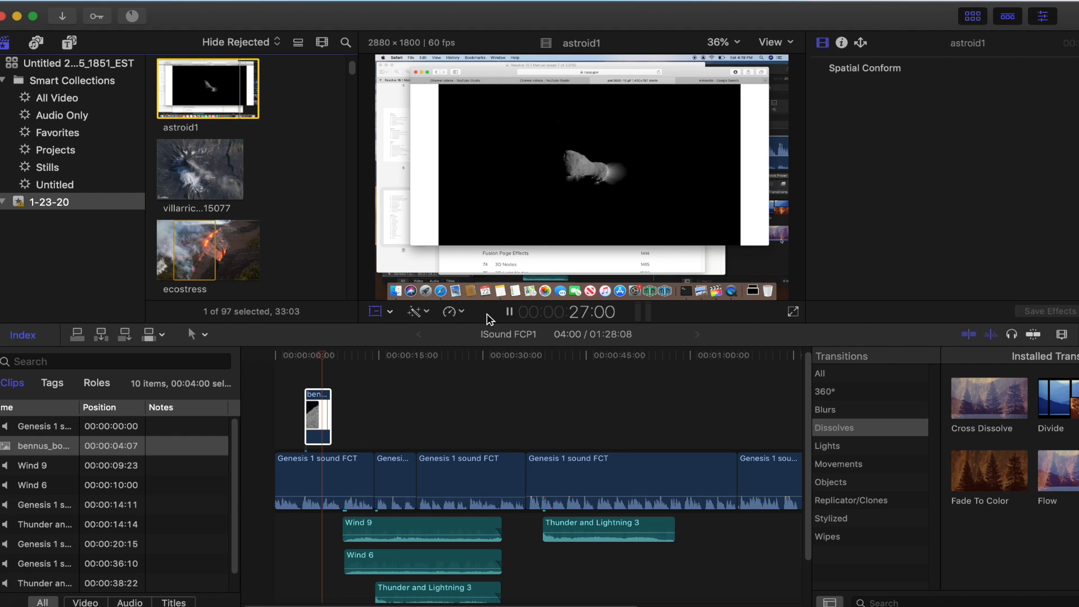
key(space)
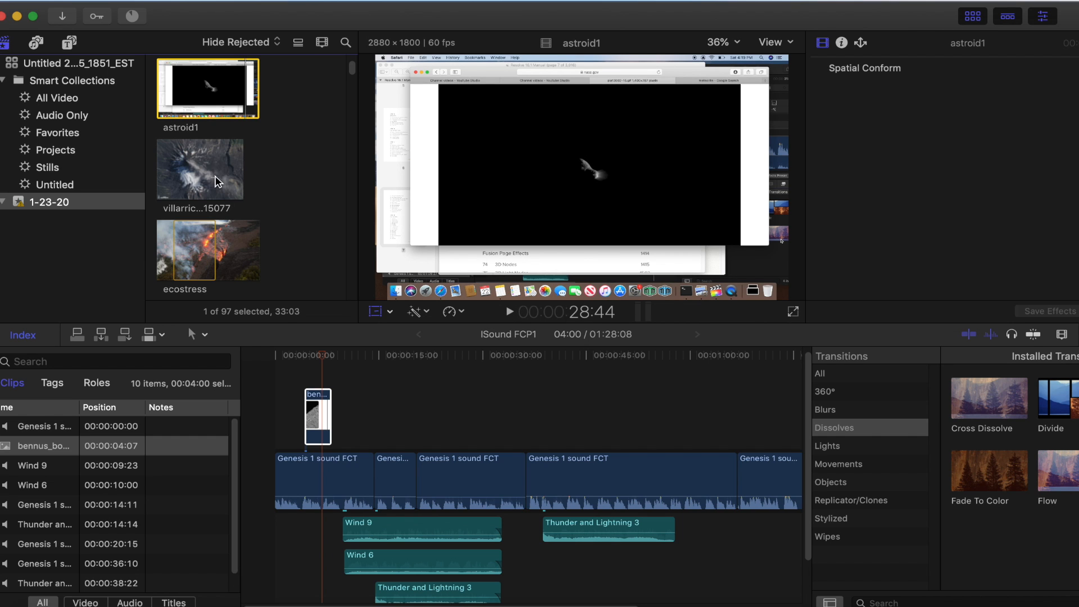
click(311, 406)
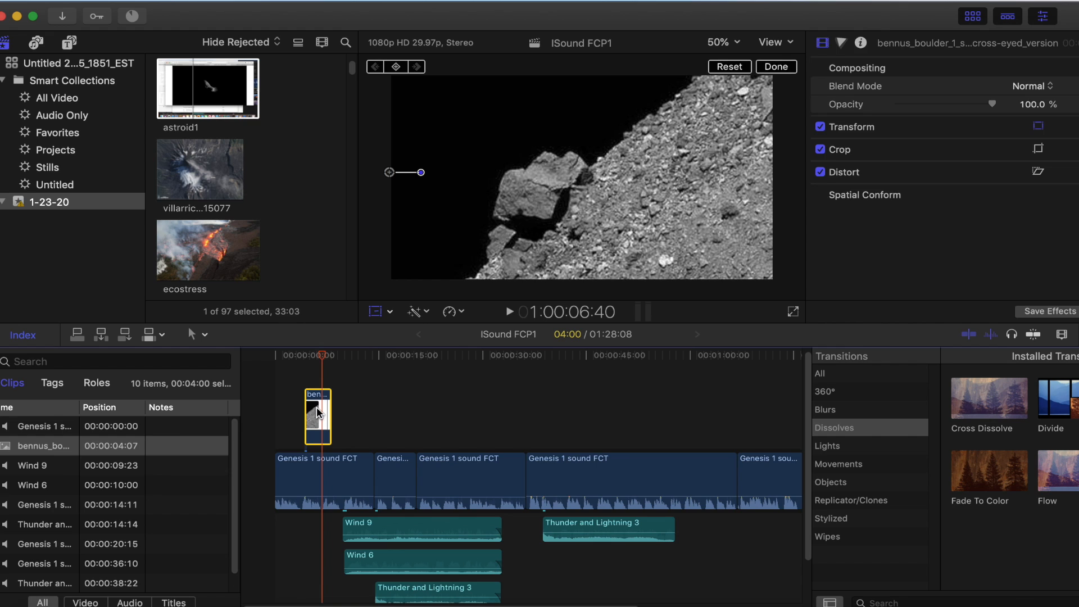
key(Delete)
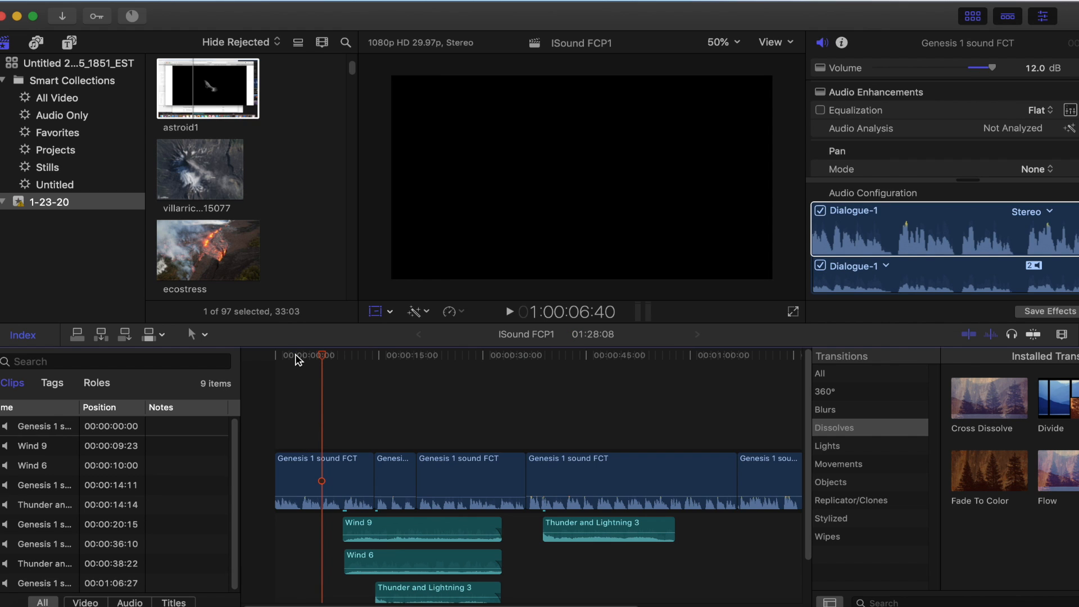
key(i)
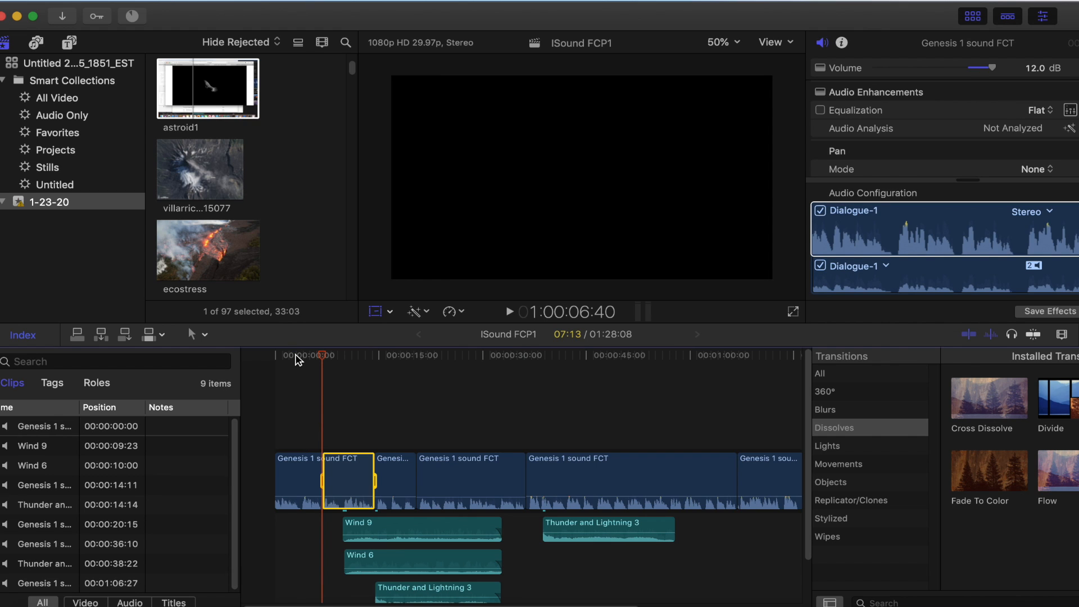
click(202, 111)
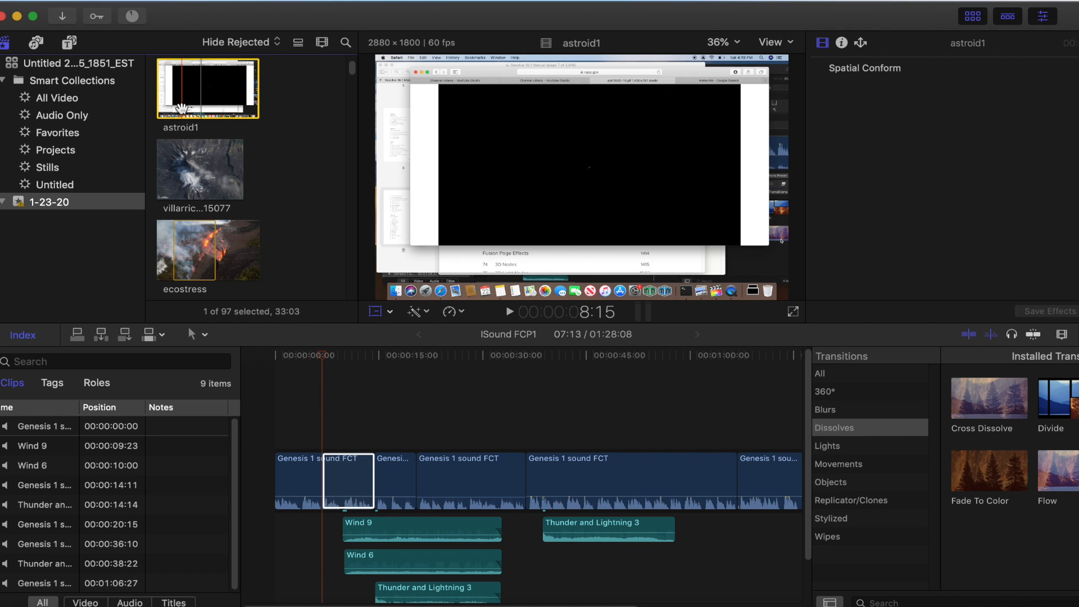
click(348, 458)
click(347, 458)
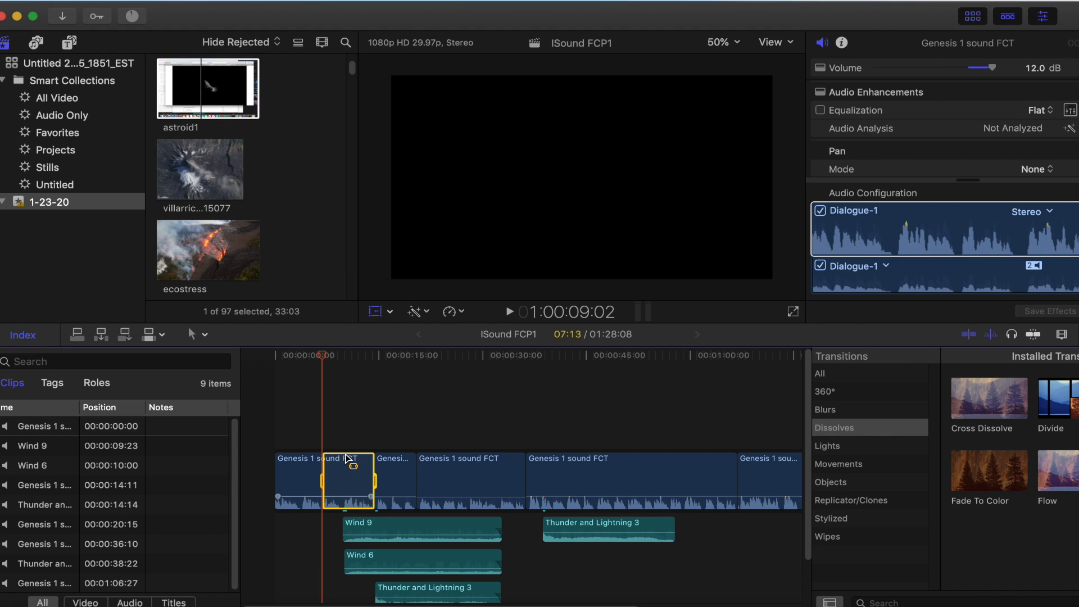
click(159, 3)
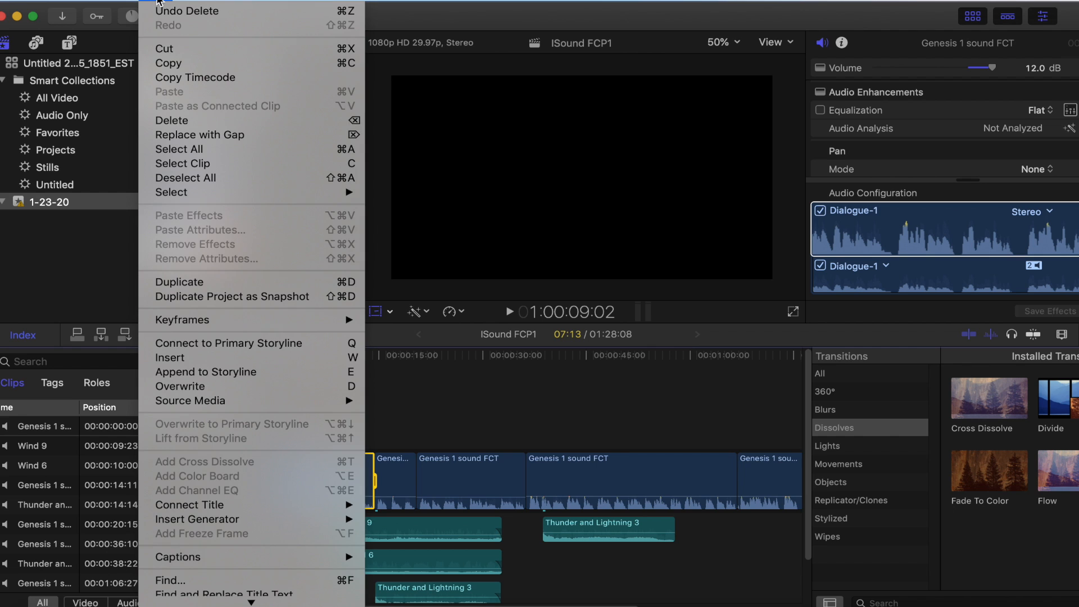
click(159, 10)
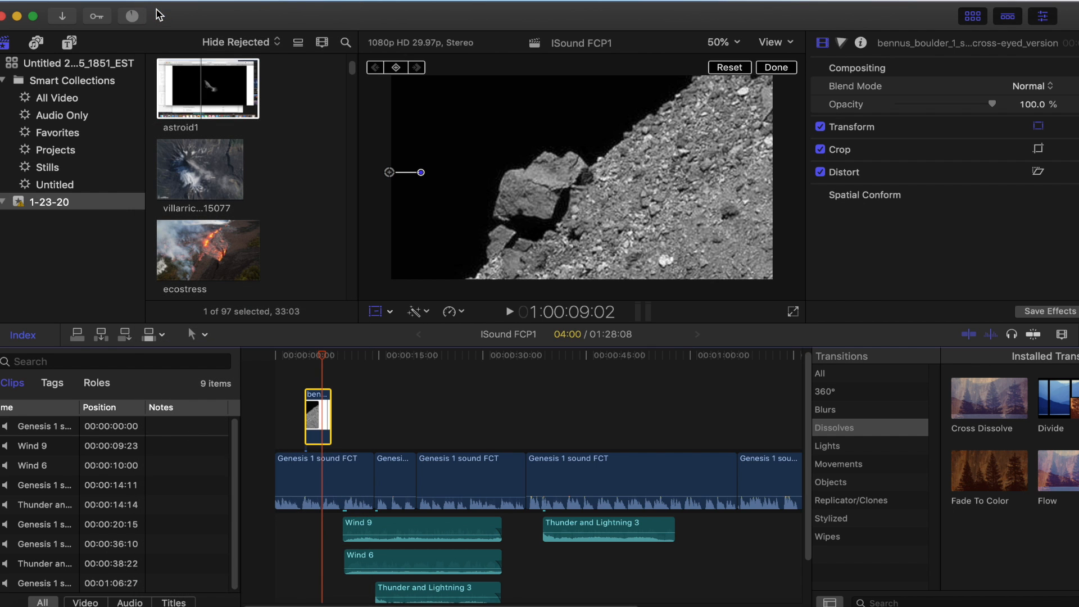
Replace the connected boulder still with the astroid1 range from 12:35 to 18:42, connected above the narration at about 5:22
click(313, 406)
key(Delete)
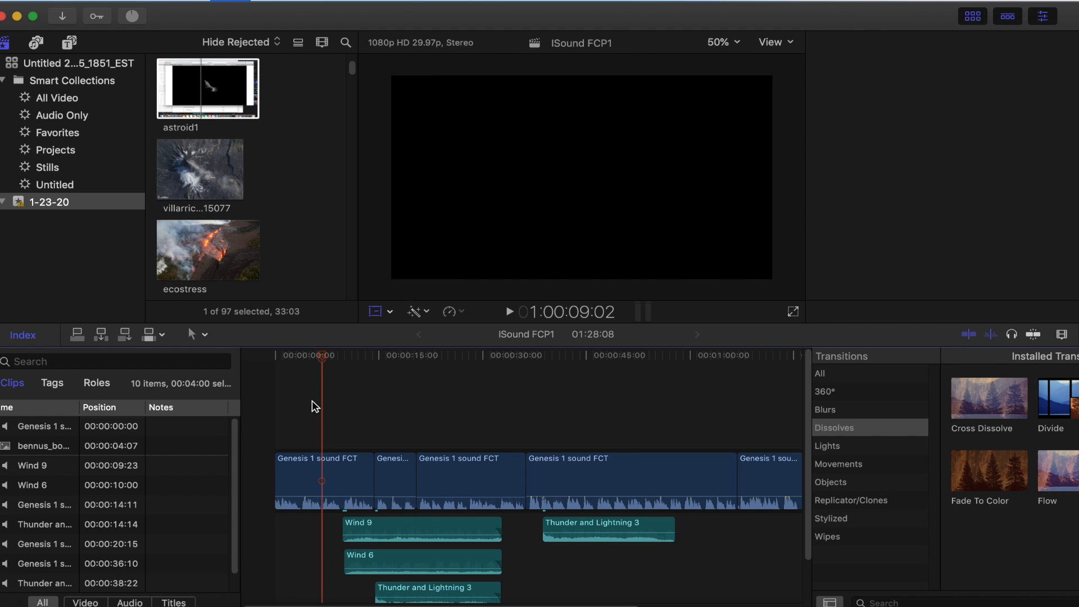
click(188, 93)
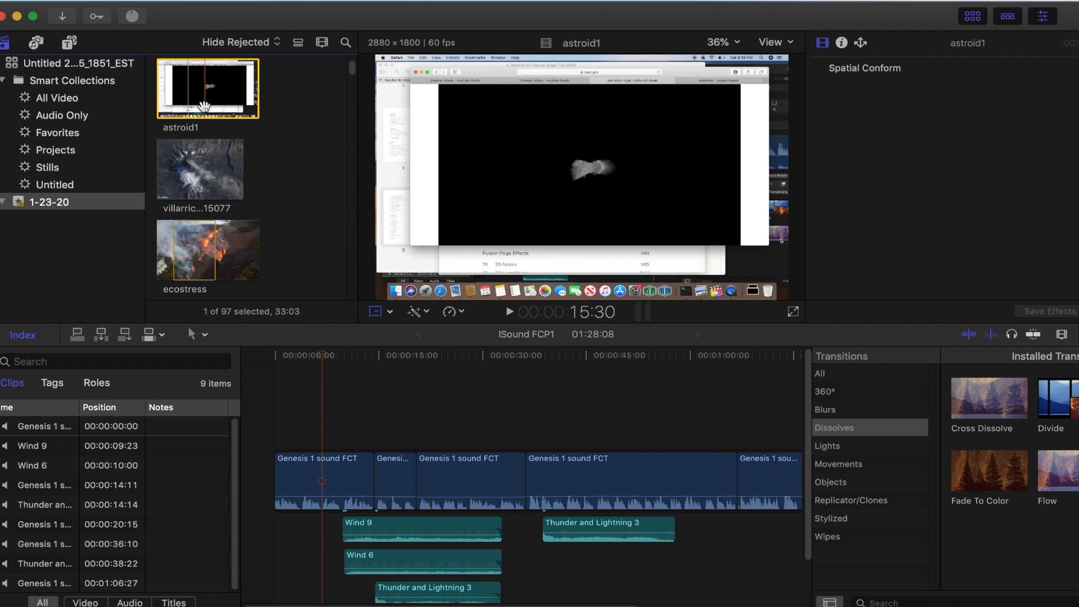
key(i)
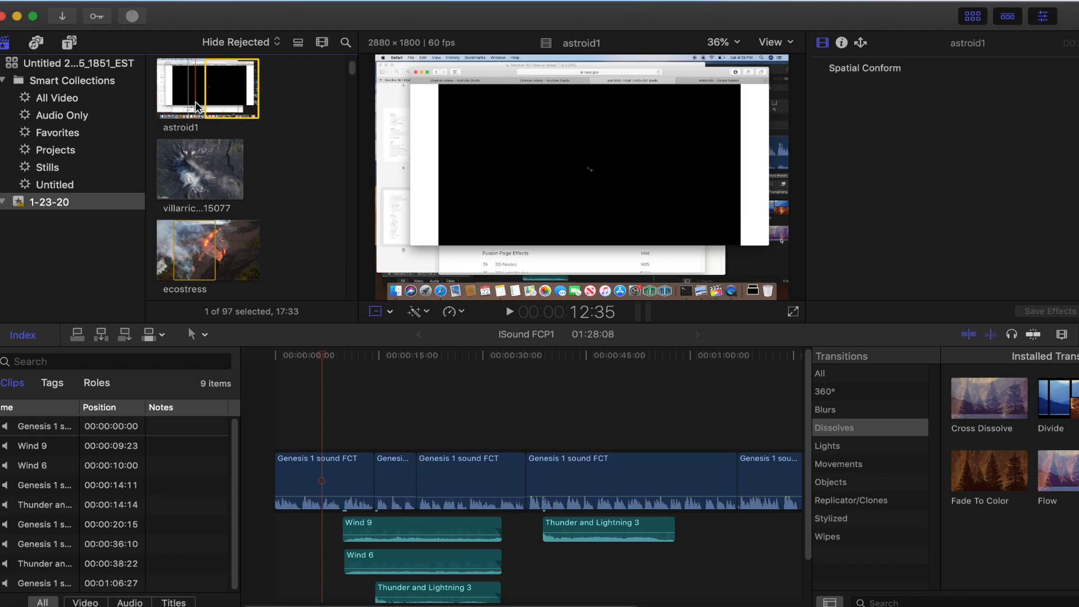
key(i)
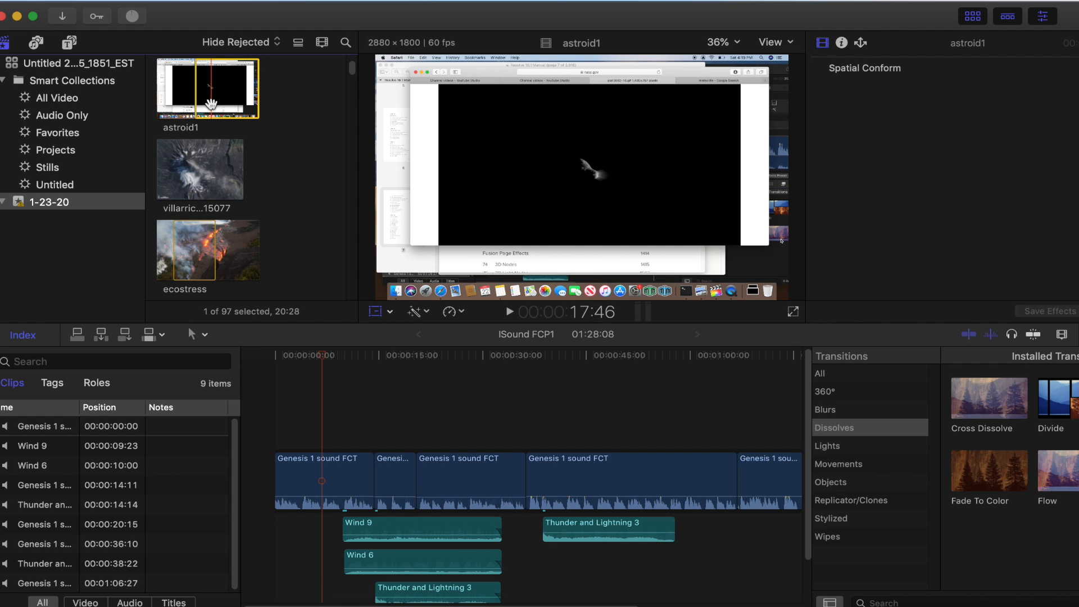
key(o)
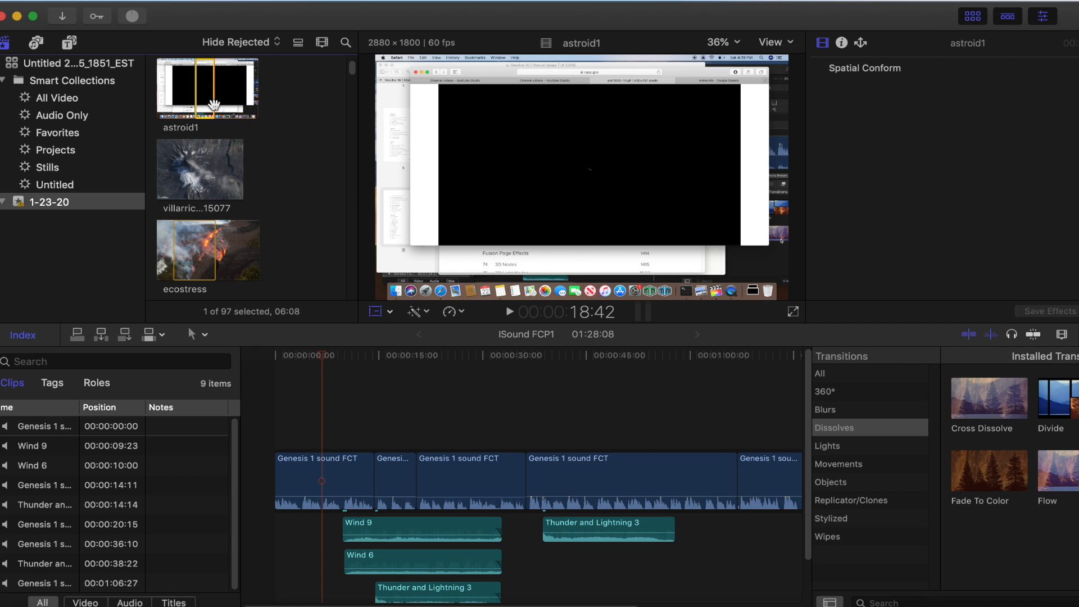
drag(205, 99, 310, 417)
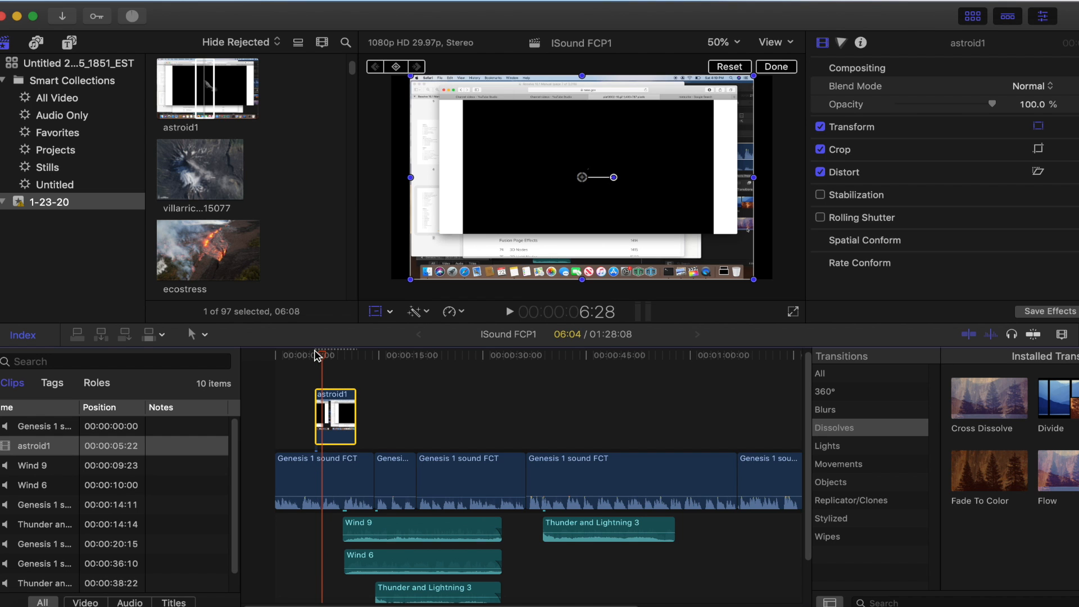
Enlarge and reposition the connected astroid1 clip so only the asteroid on black fills the frame, without the captured browser window
click(341, 355)
drag(559, 209, 465, 249)
drag(682, 102, 848, 70)
drag(667, 175, 705, 163)
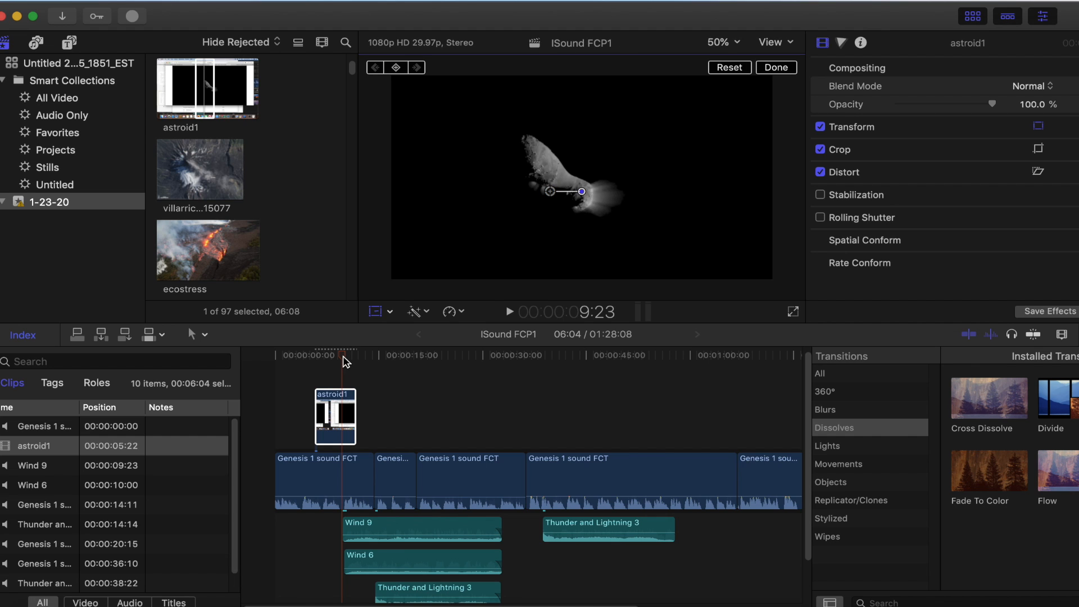
Play the project from about 2:05 to 9:20 to check the asteroid footage against the narration
drag(345, 357, 289, 357)
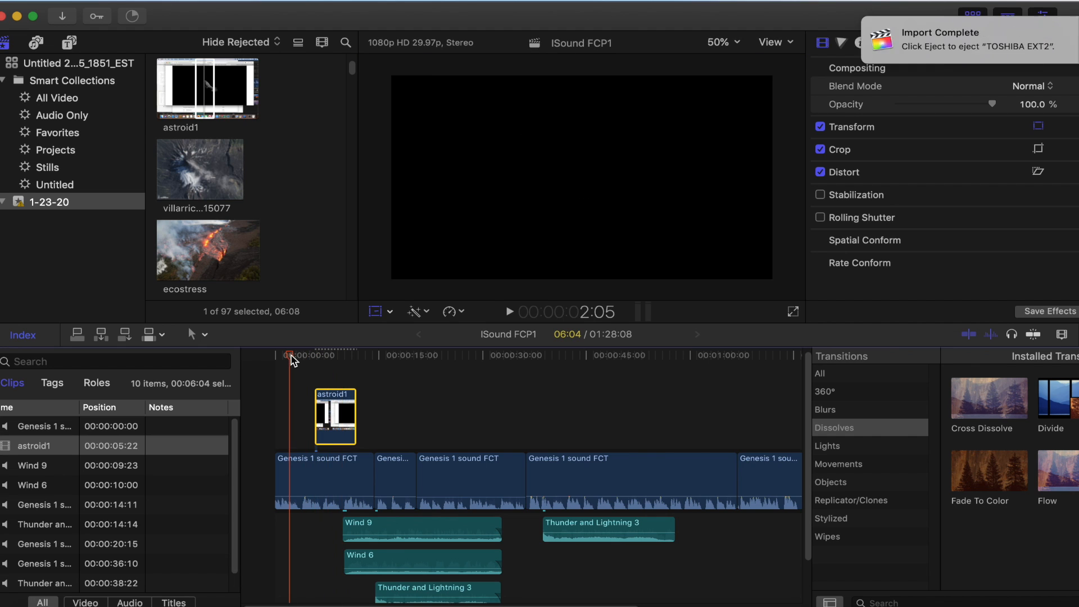
click(509, 312)
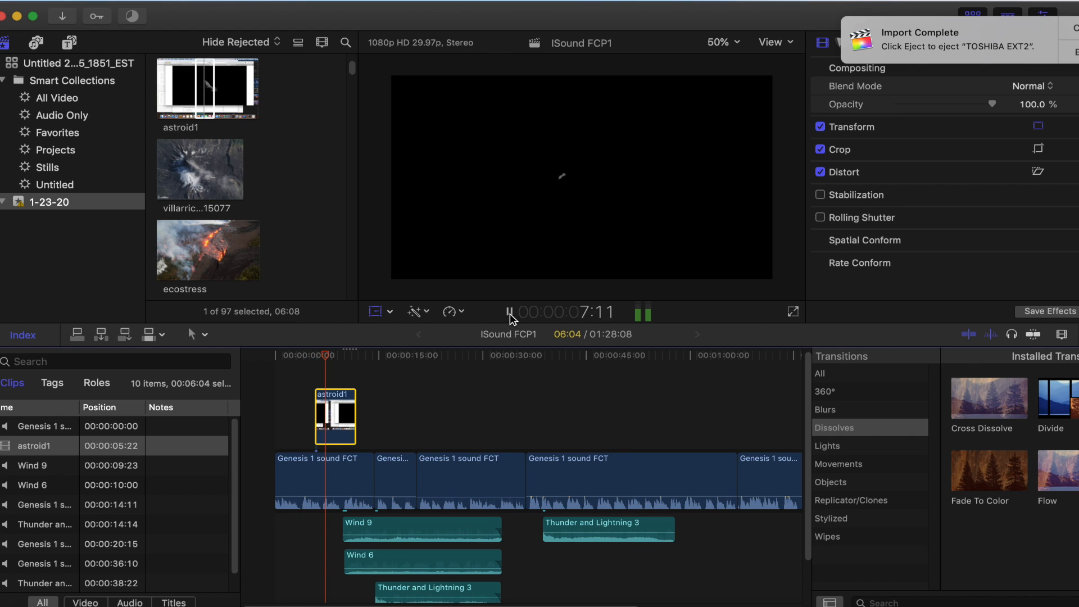
click(509, 313)
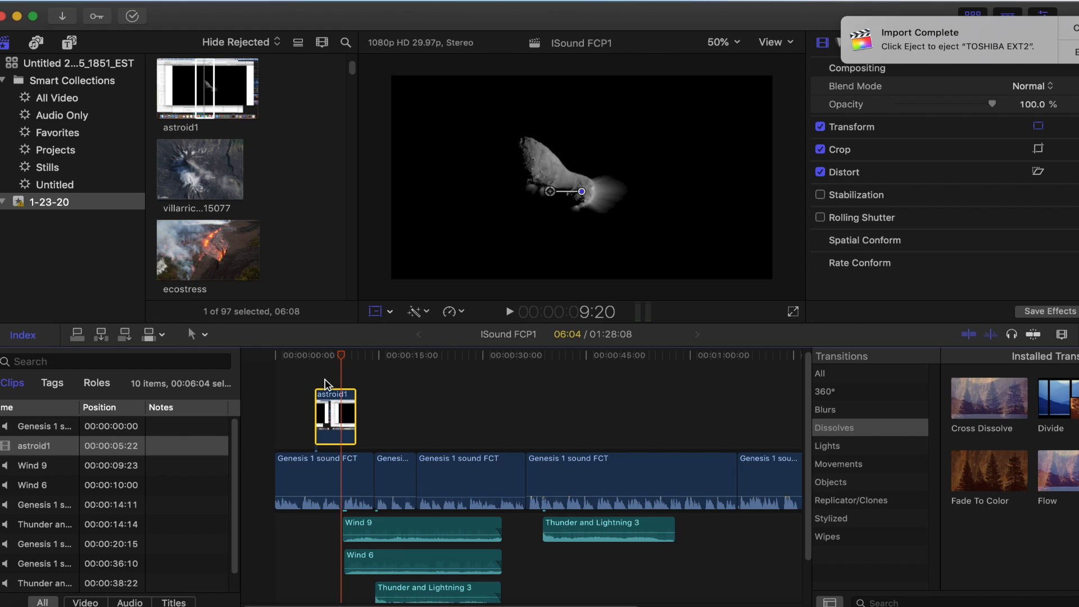
Move the connected astroid1 clip earlier to start at 4:07, and play it back from about 2:08 to 9:16
drag(327, 393, 299, 364)
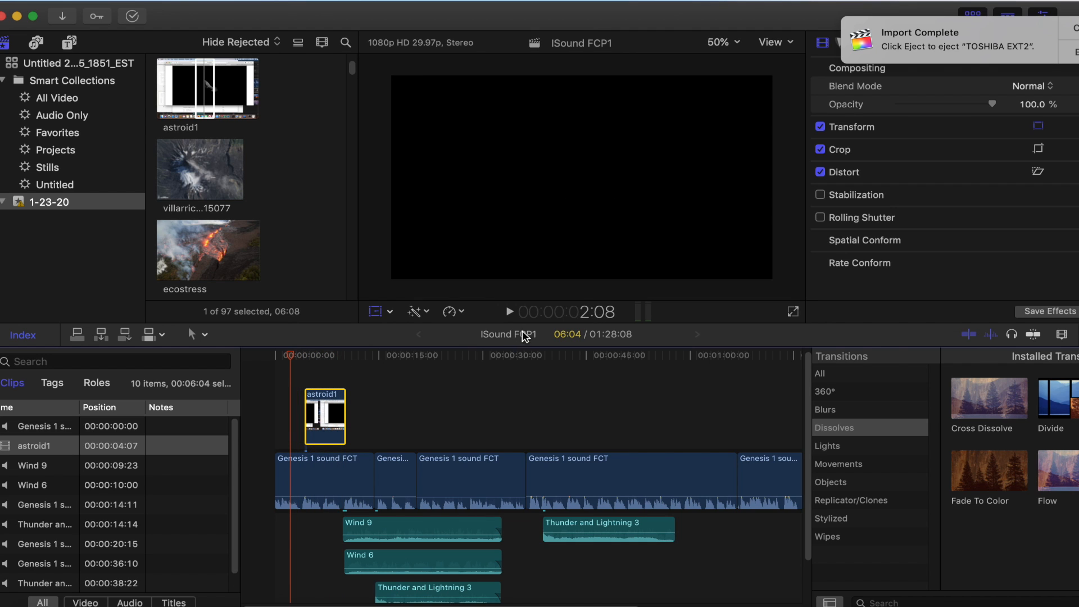
click(510, 312)
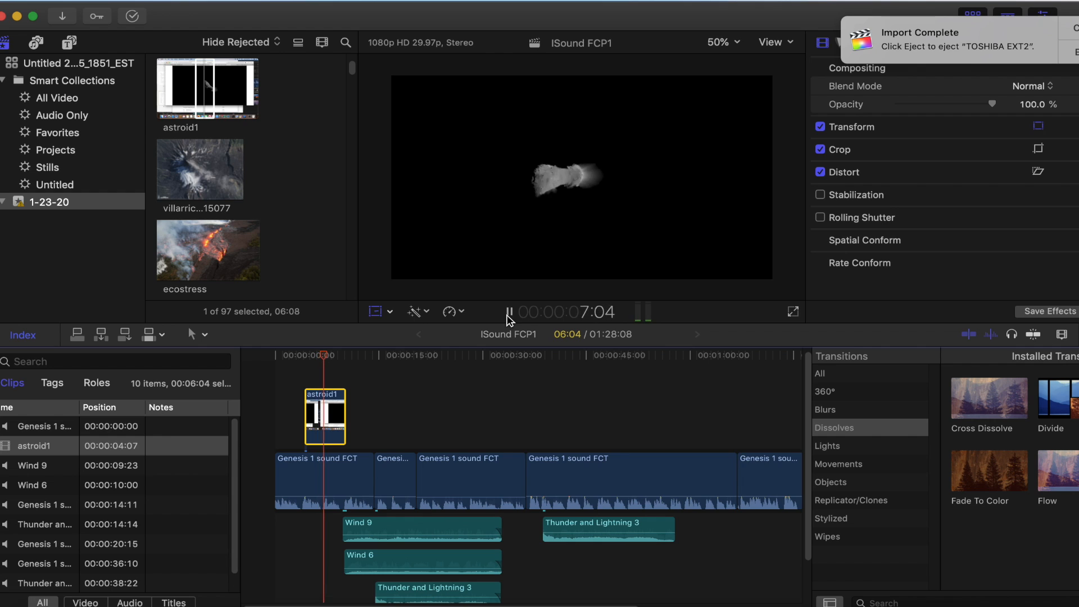
click(509, 311)
Trim the end of the connected astroid1 clip to a duration of 5:10, and return the playhead to the project start
key(shift+t)
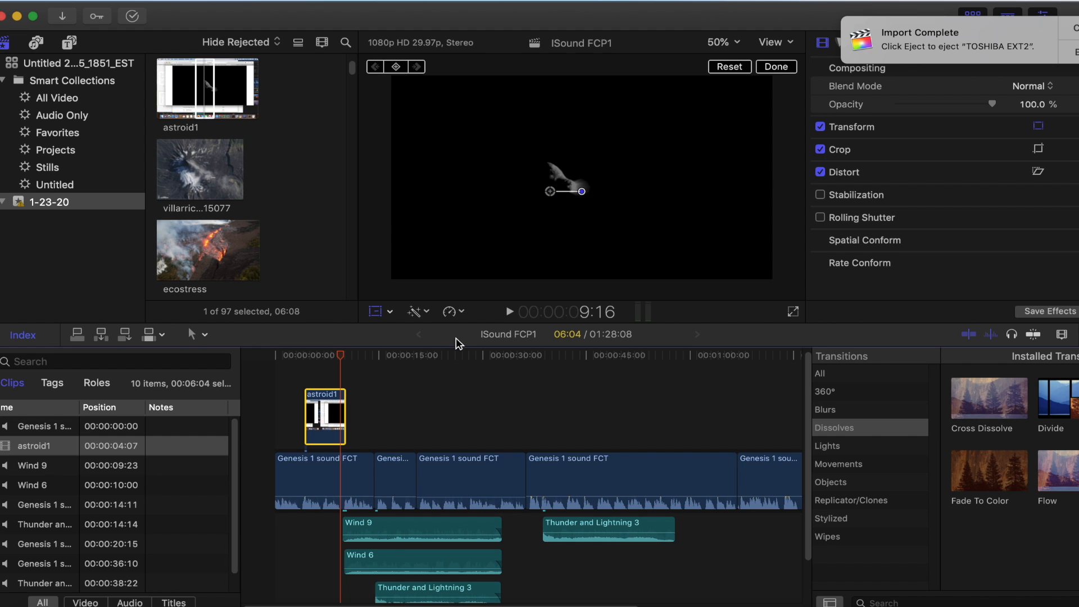
drag(341, 396, 338, 397)
drag(344, 359, 274, 361)
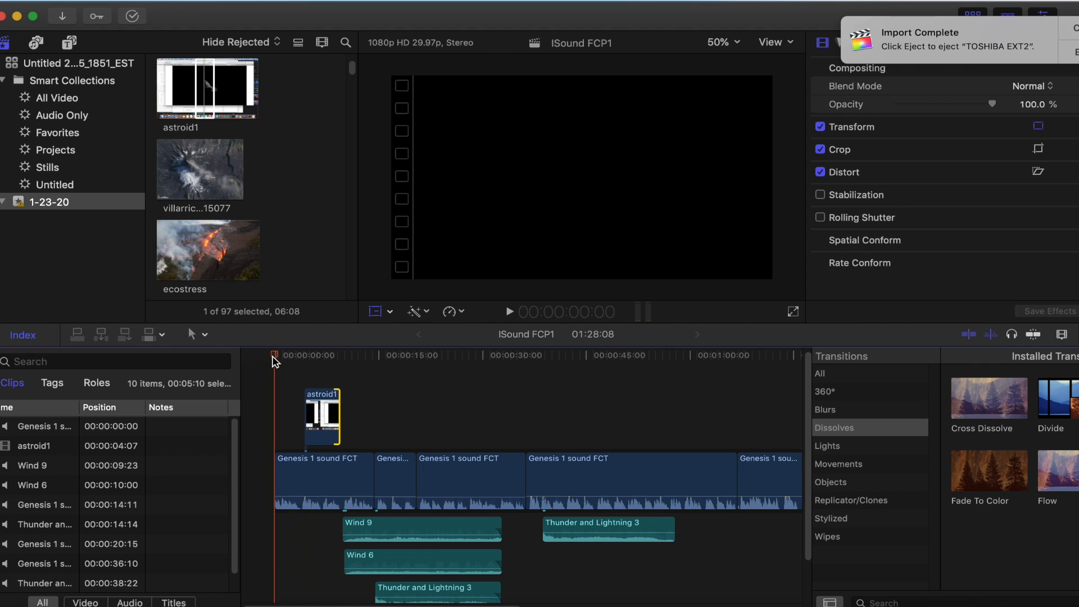
Play the project from the start to 20:26 to check where the narration still lacks footage
click(510, 313)
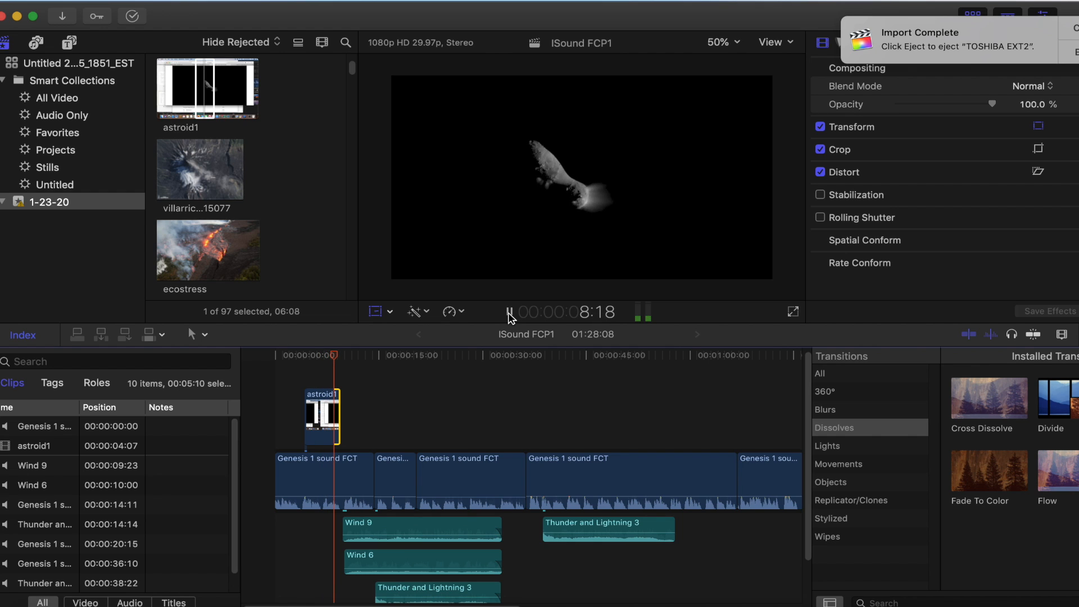
click(509, 313)
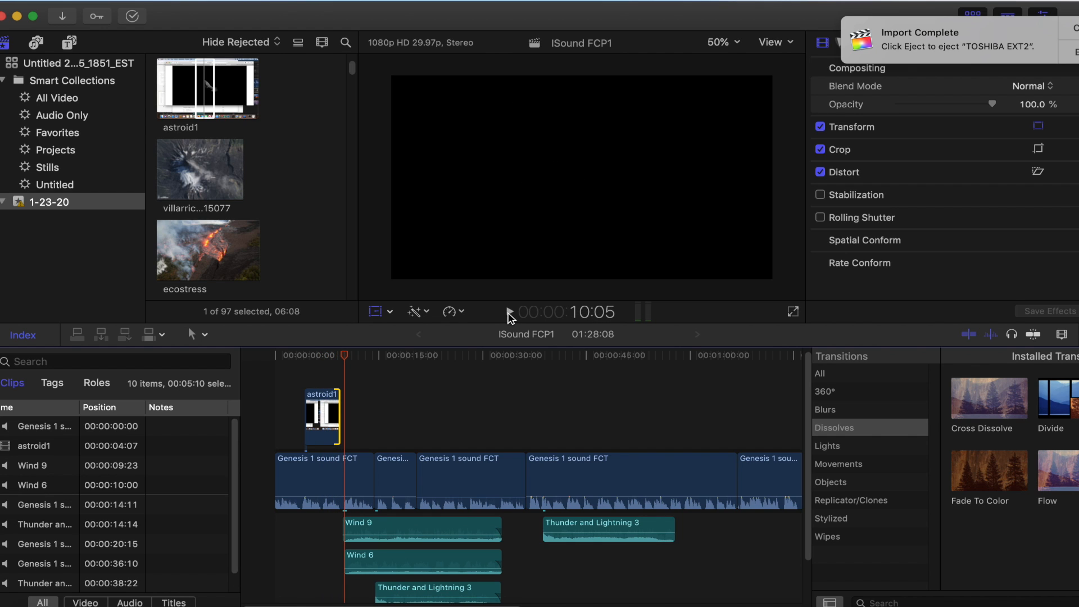
click(509, 313)
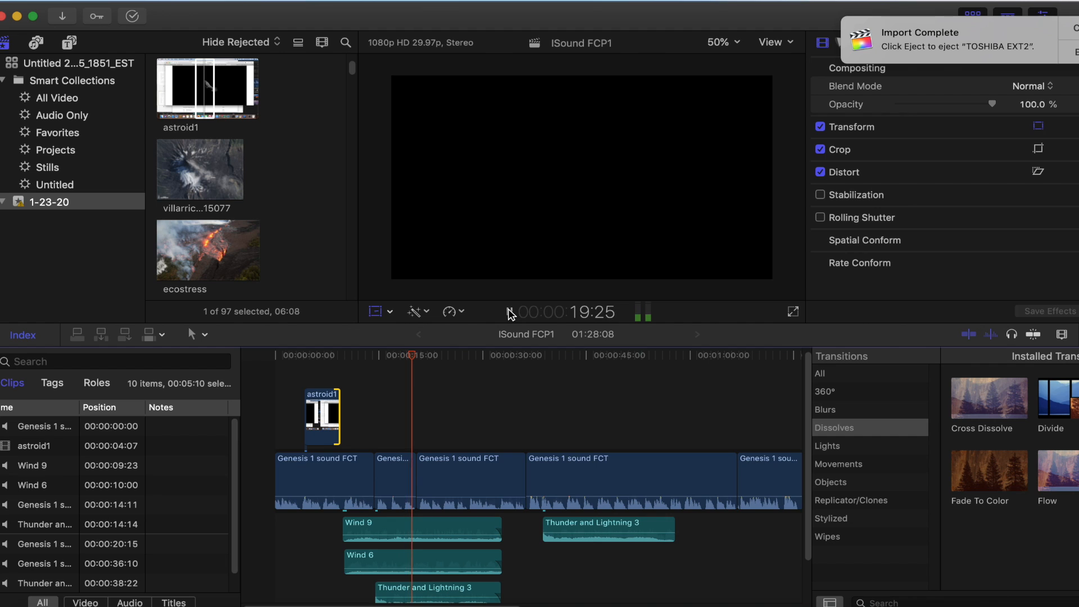
click(510, 312)
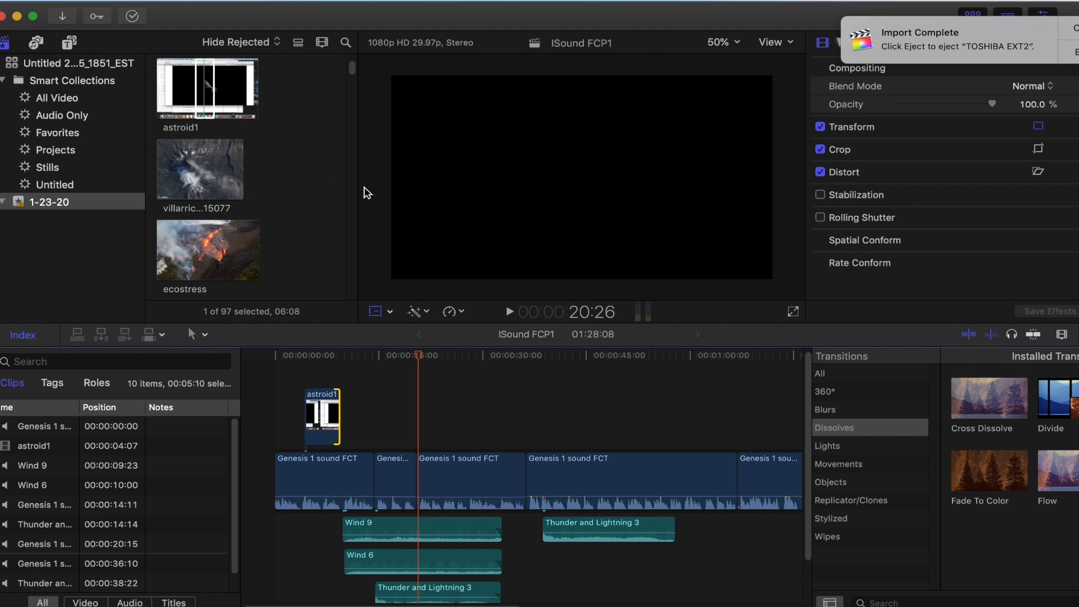
Browse the footage in the 1-23-20 event for a clip that fits the narration after the asteroid
scroll(355, 71, up, 3)
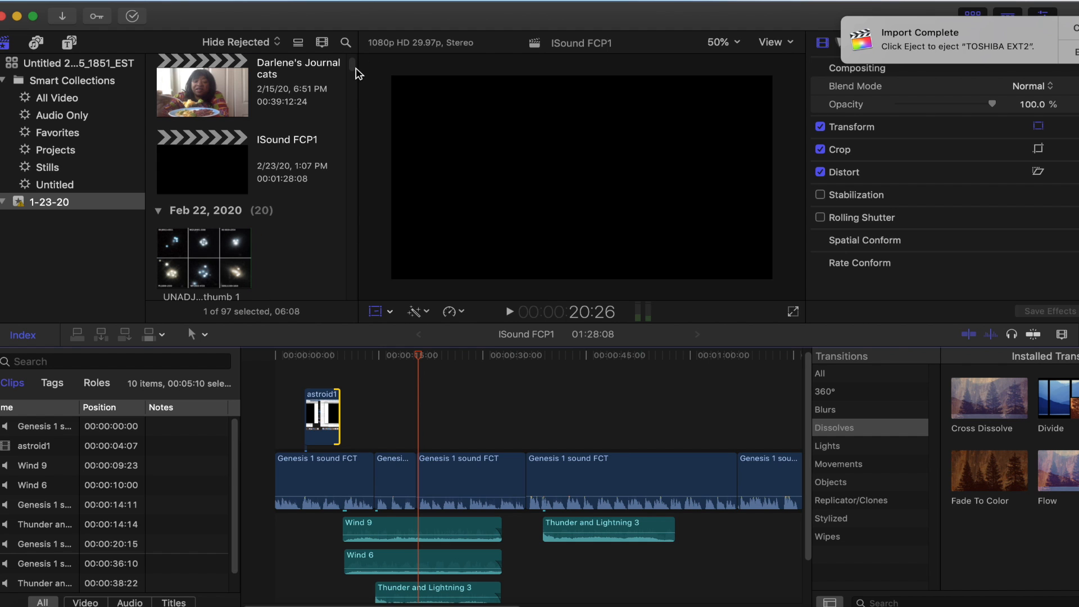
scroll(355, 72, down, 5)
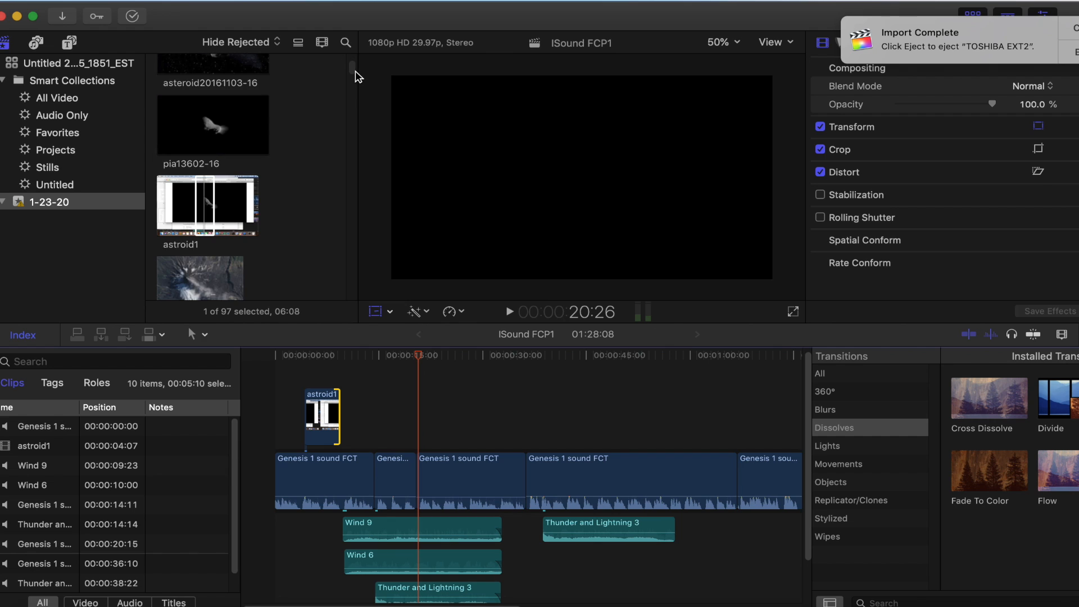
scroll(355, 72, down, 5)
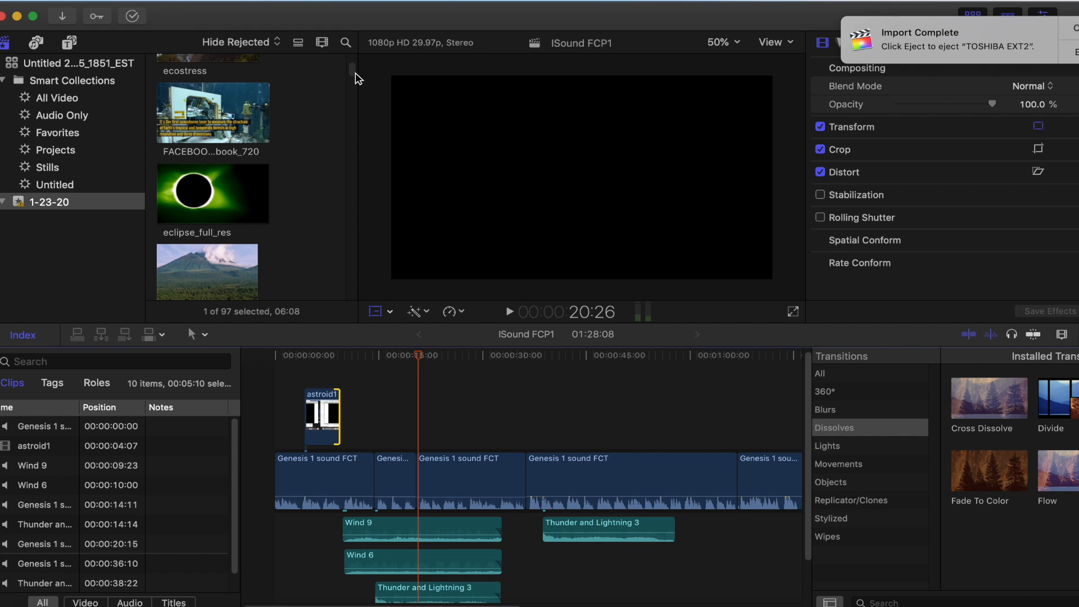
scroll(355, 73, down, 5)
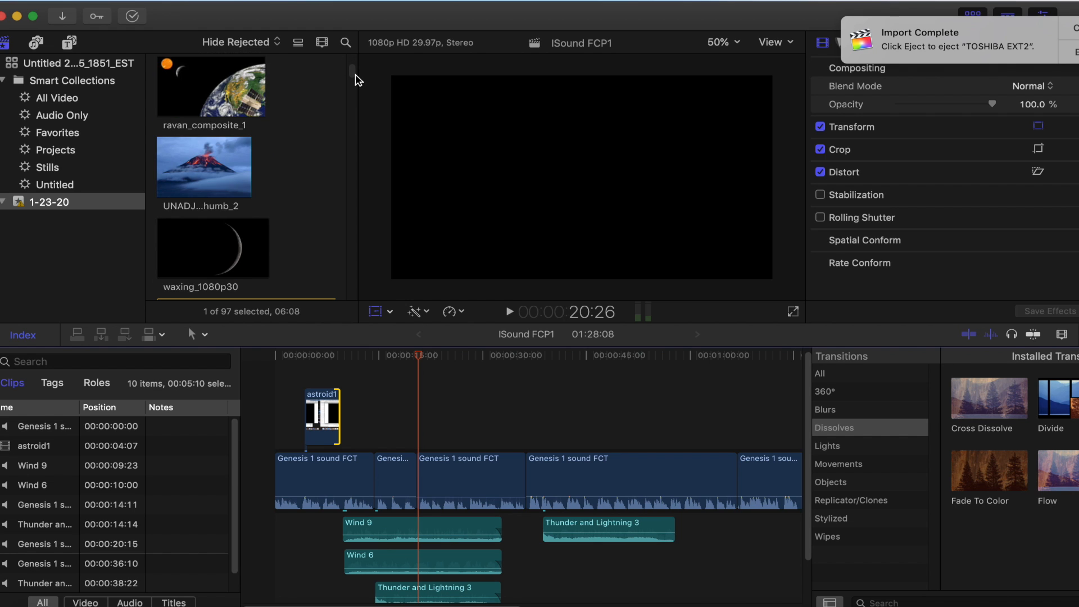
scroll(355, 79, down, 3)
scroll(355, 80, down, 3)
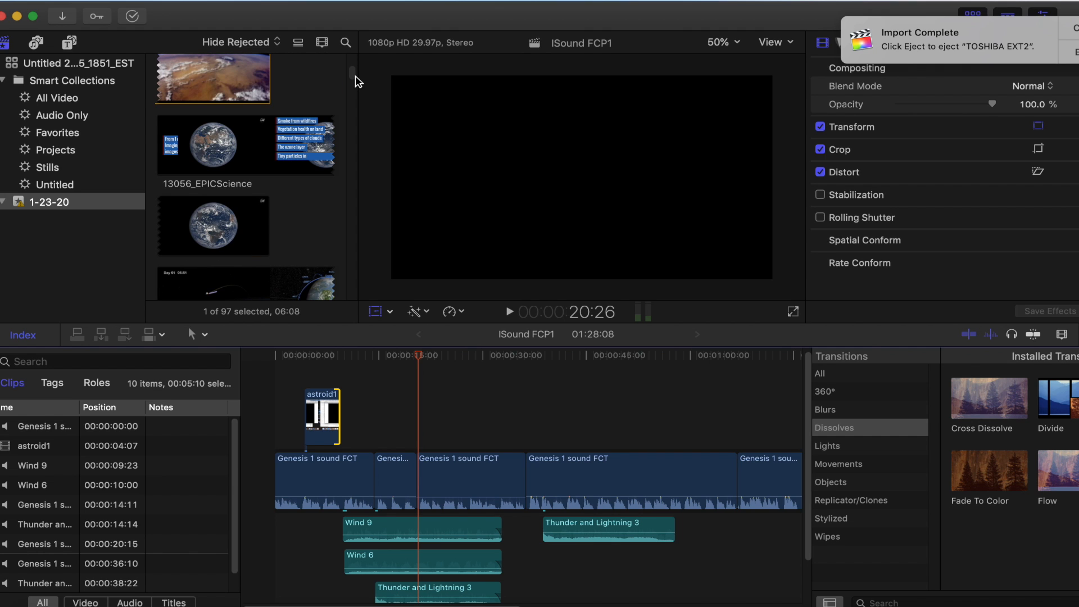
scroll(355, 80, down, 3)
scroll(355, 81, down, 3)
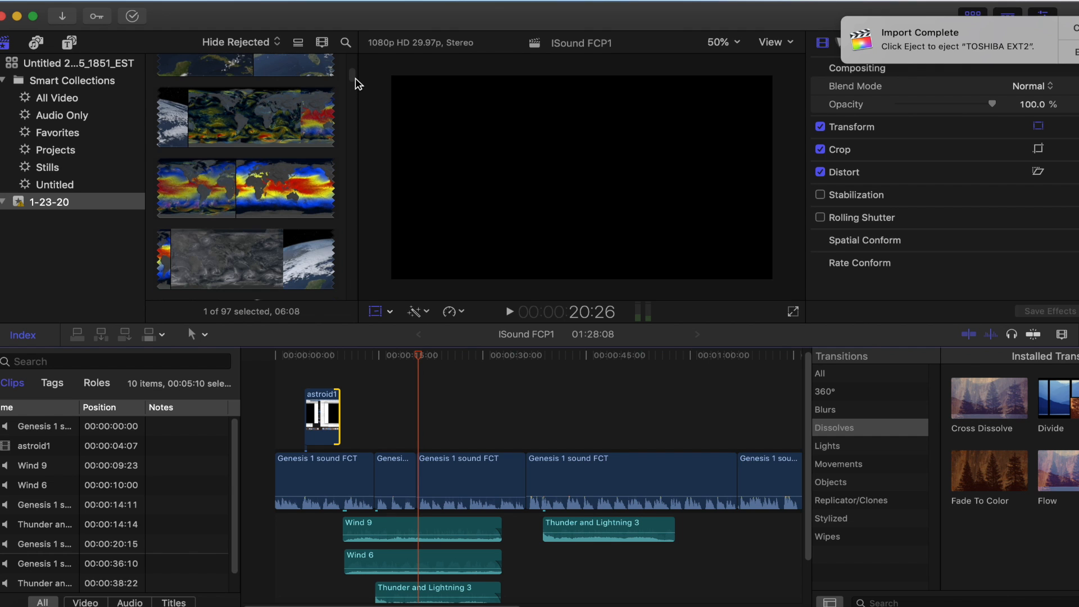
scroll(356, 78, up, 15)
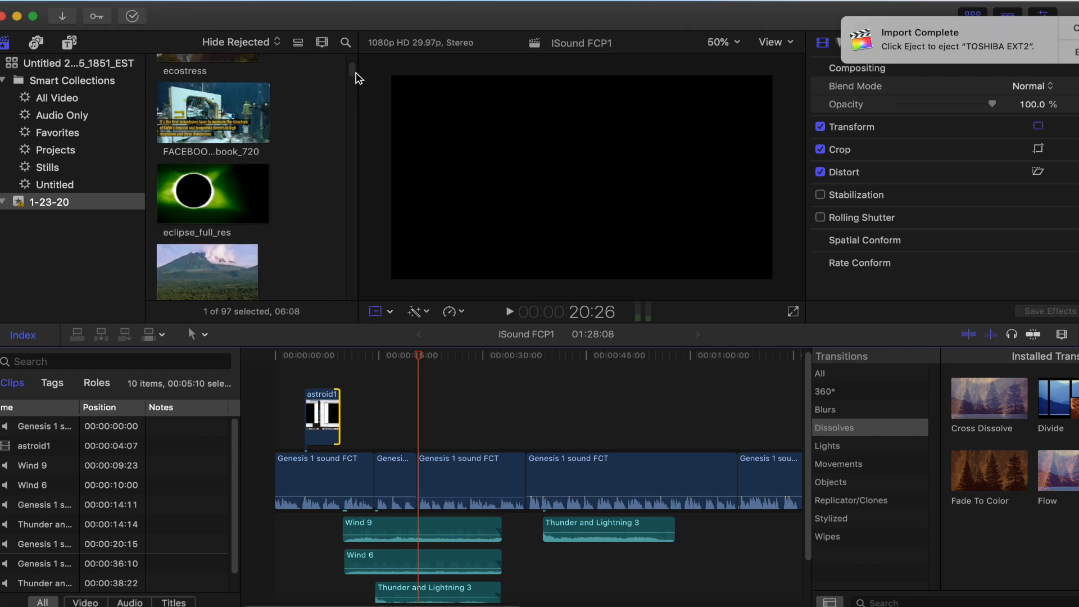
scroll(358, 73, down, 3)
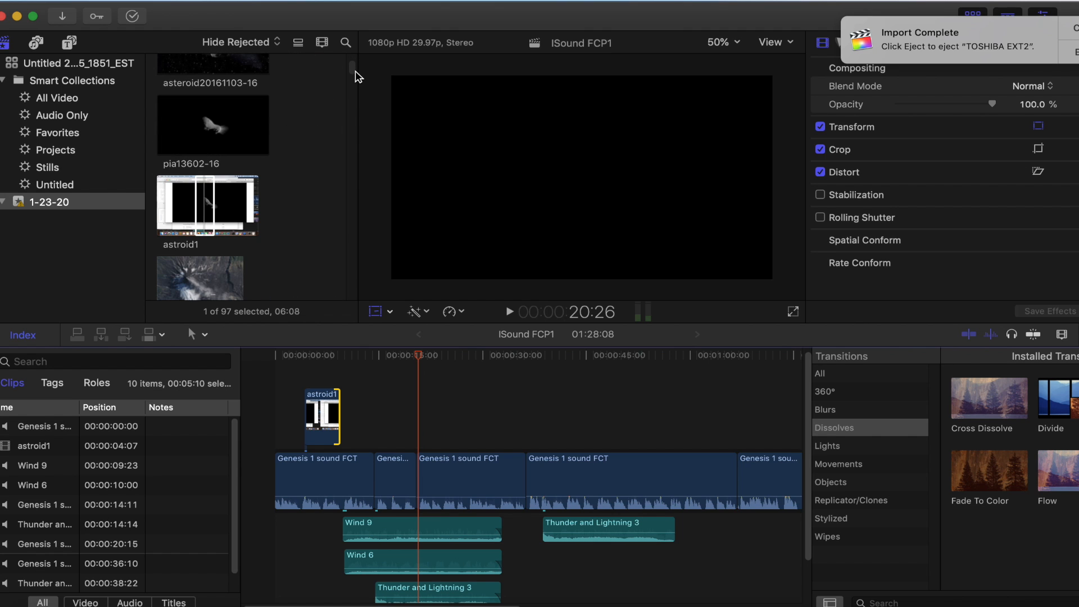
scroll(355, 75, down, 5)
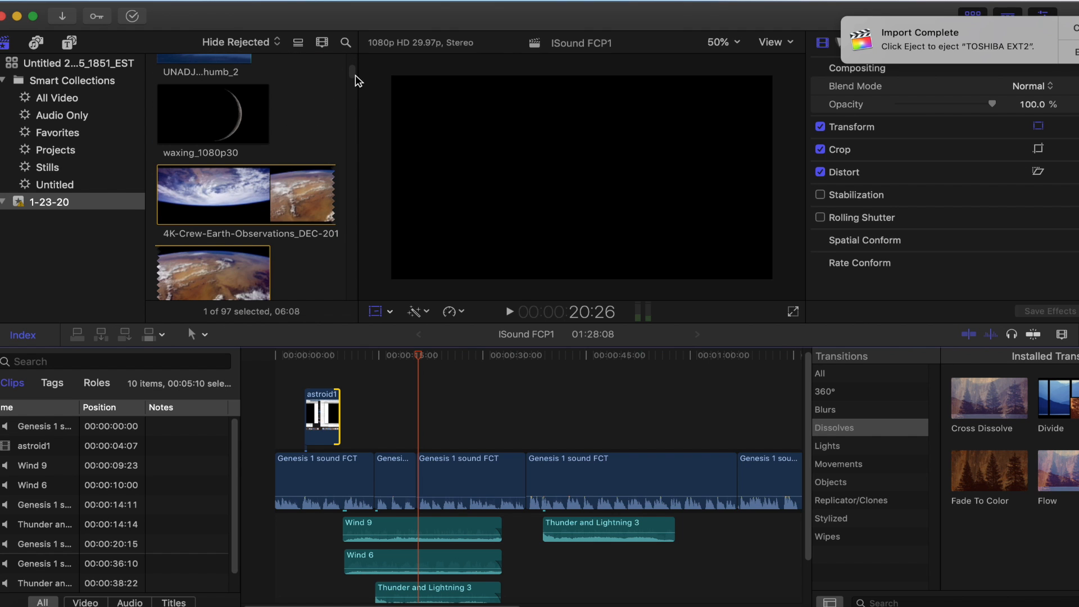
scroll(355, 75, down, 2)
scroll(357, 81, down, 10)
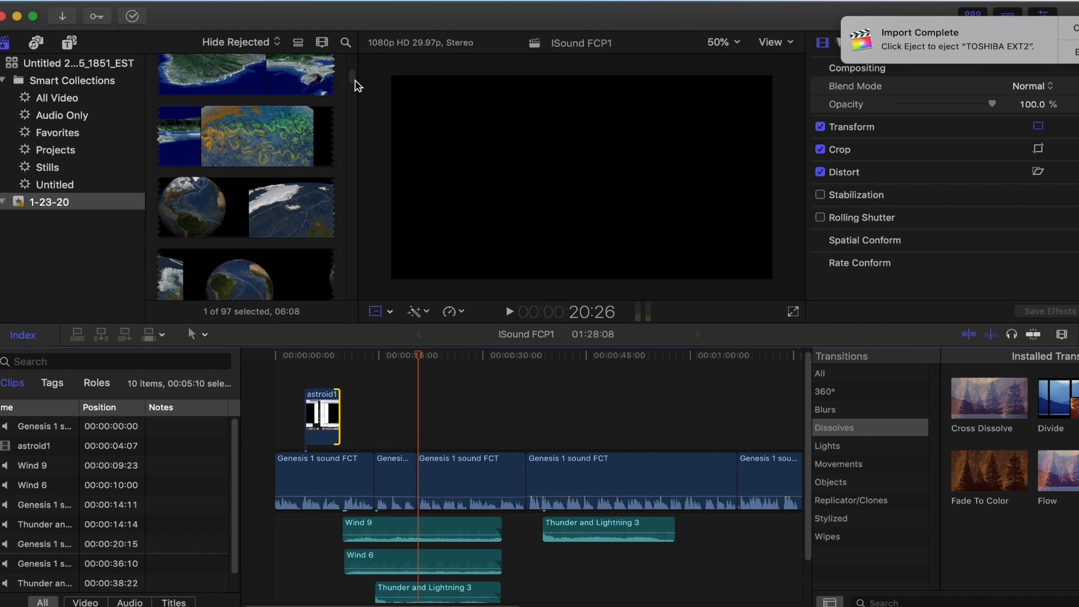
scroll(355, 86, down, 4)
scroll(355, 85, down, 5)
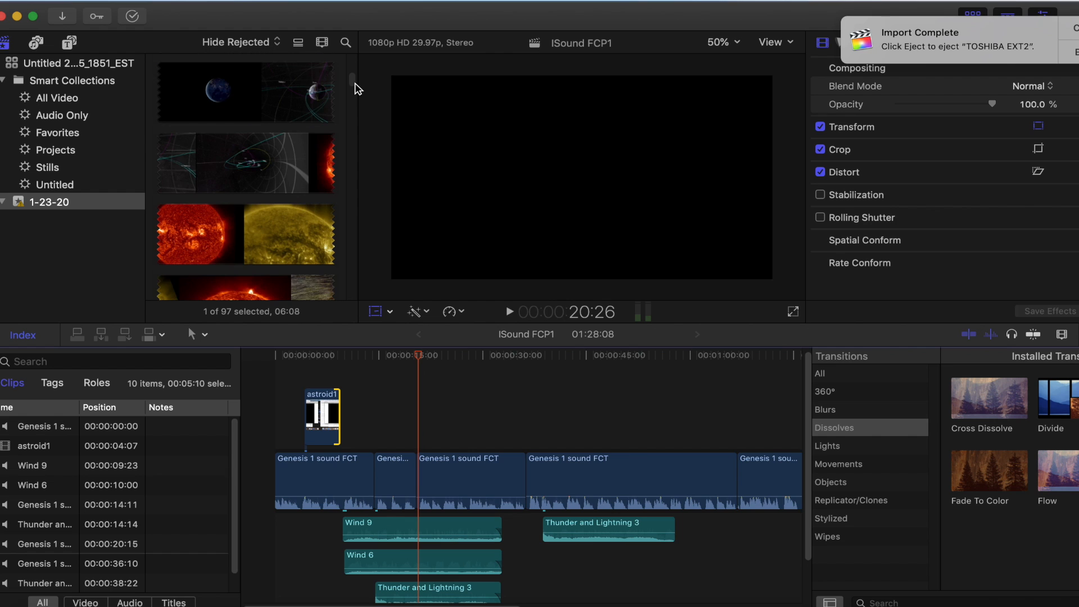
scroll(355, 87, up, 5)
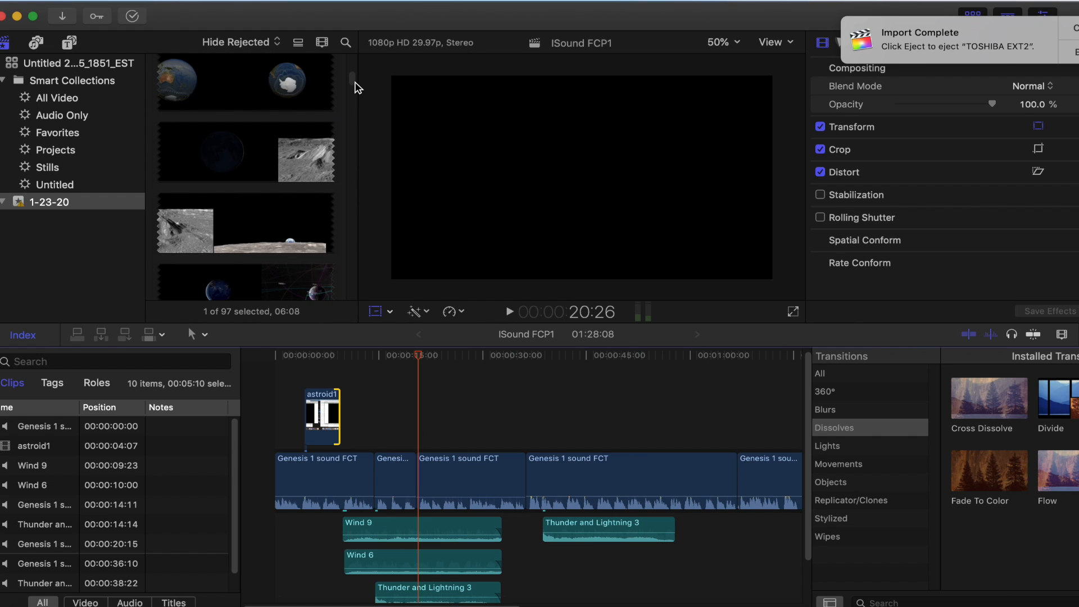
drag(355, 82, 355, 87)
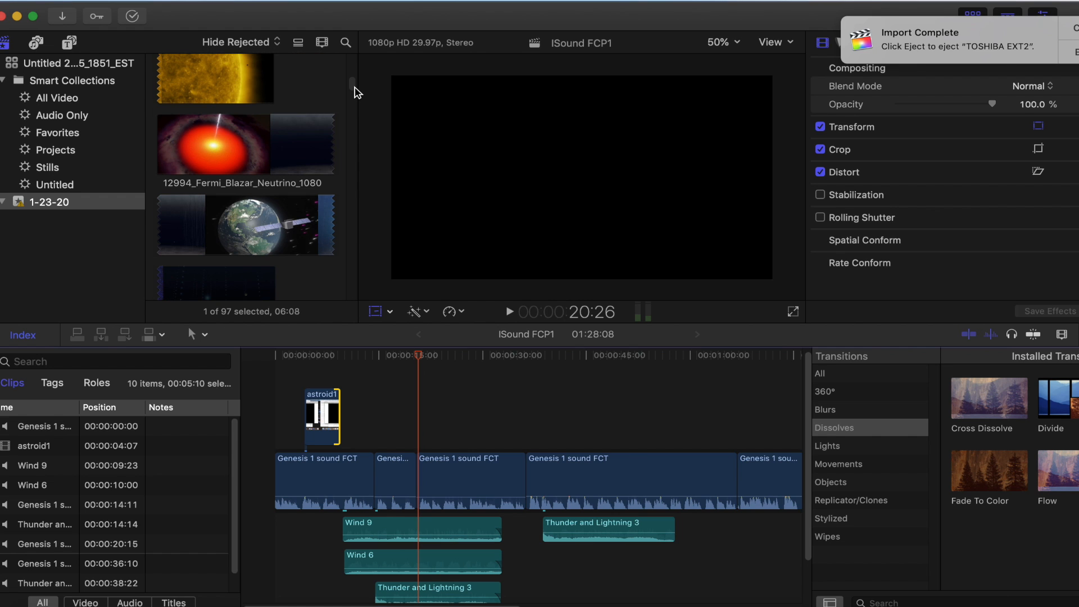
scroll(355, 92, down, 3)
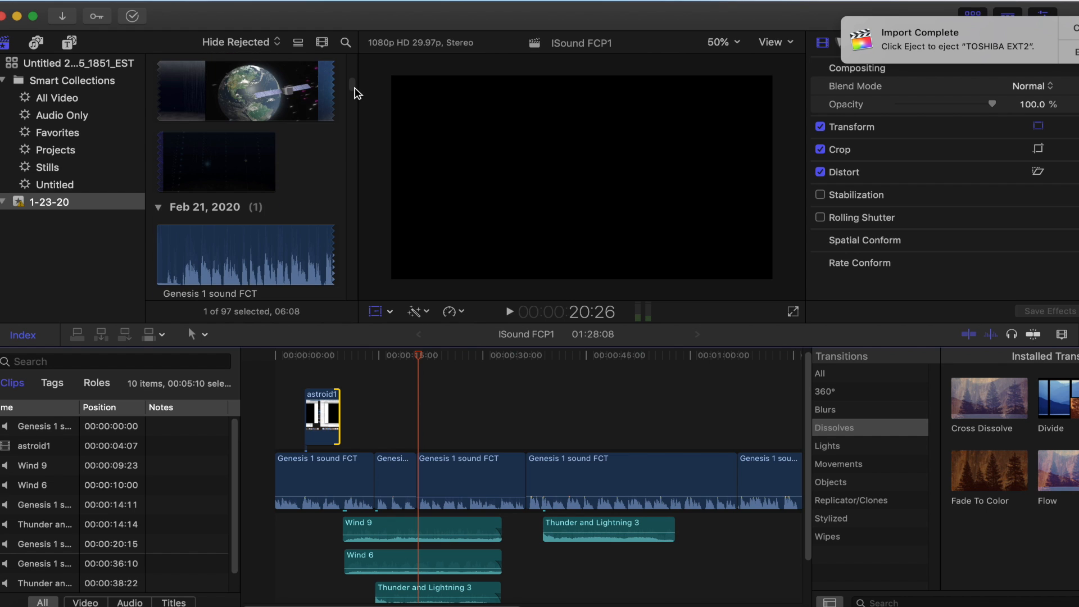
scroll(355, 93, up, 2)
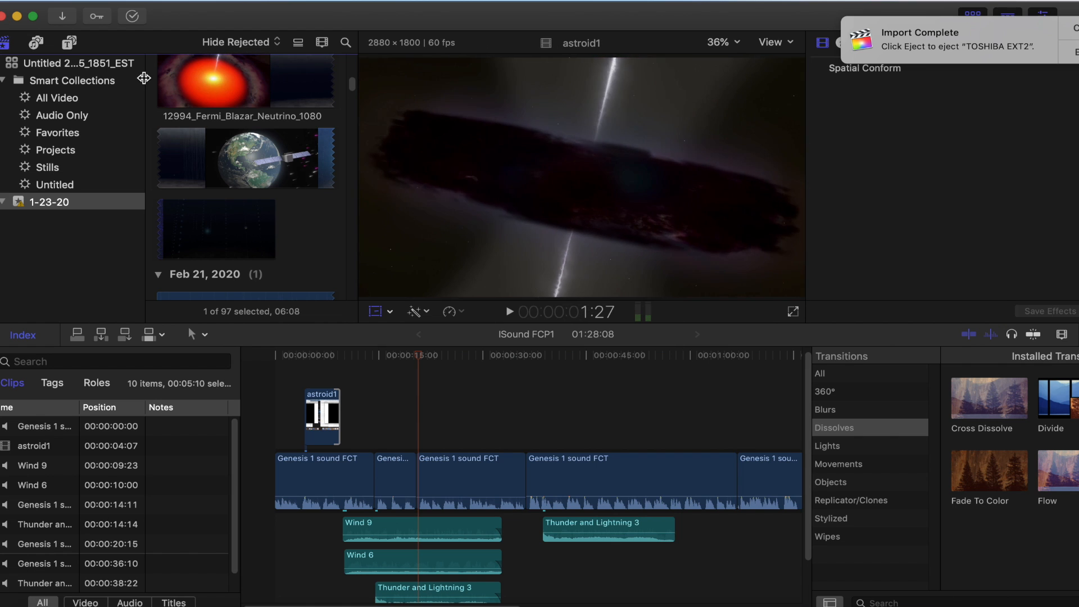
Preview the 12994_Fermi_Blazar_Neutrino_1080 clip and mark a range in it from about 5:28 to 17:14
click(161, 81)
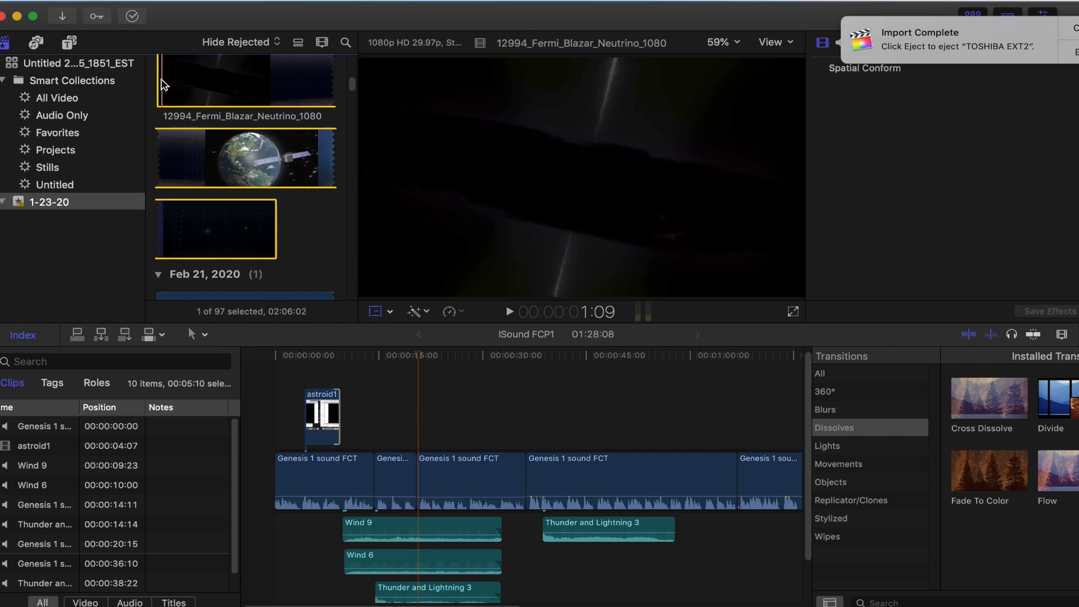
key(space)
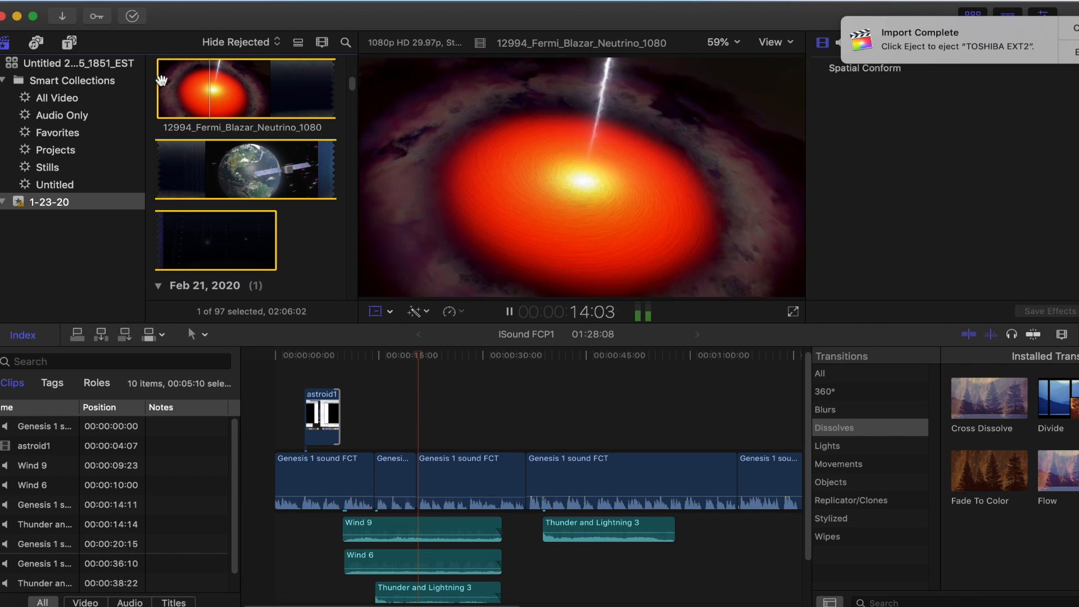
key(space)
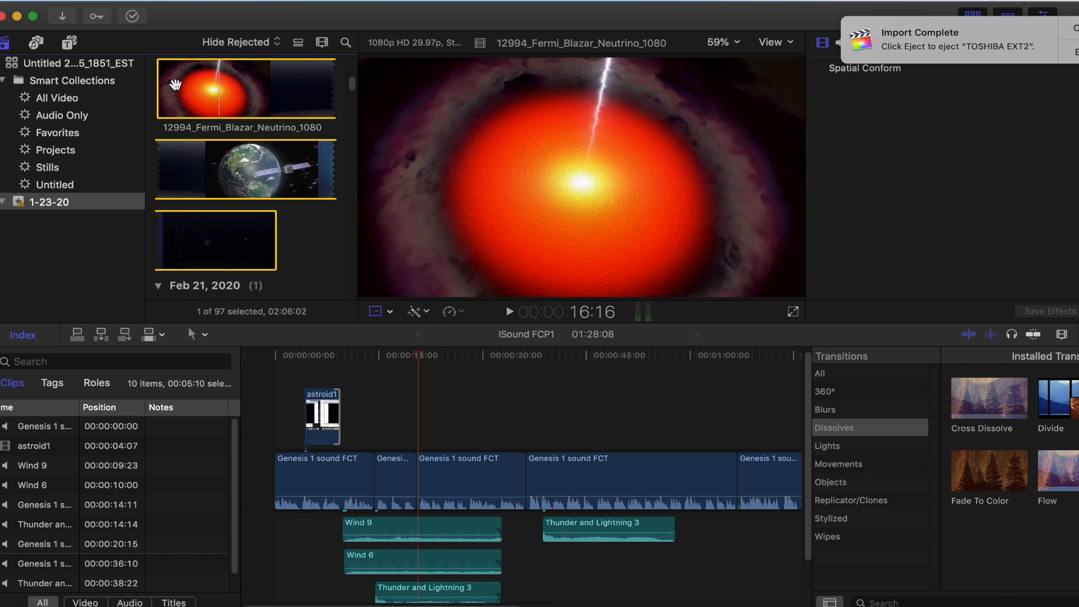
click(175, 78)
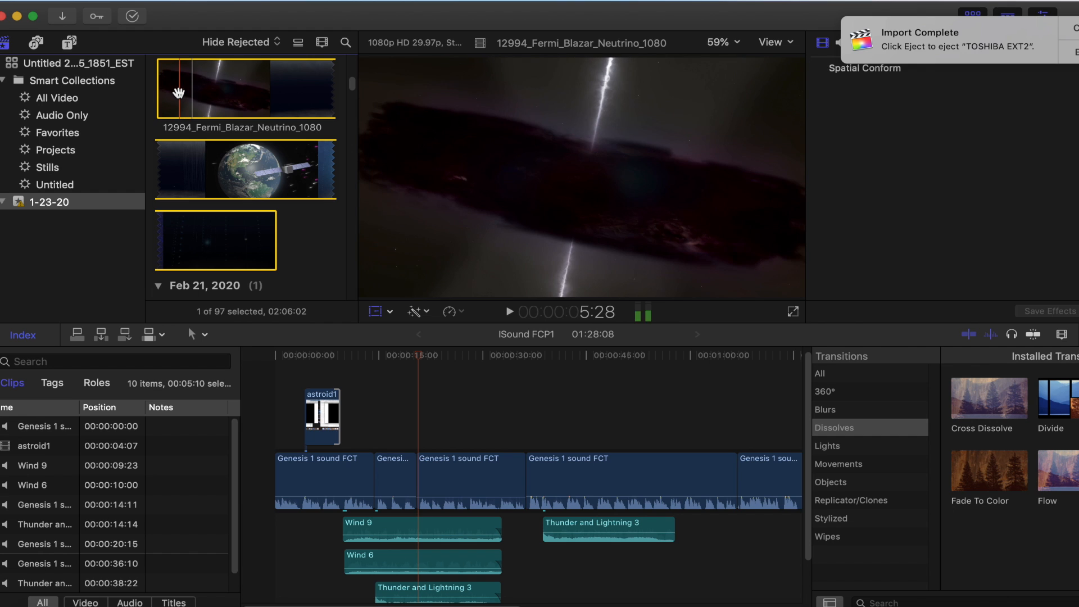
key(i)
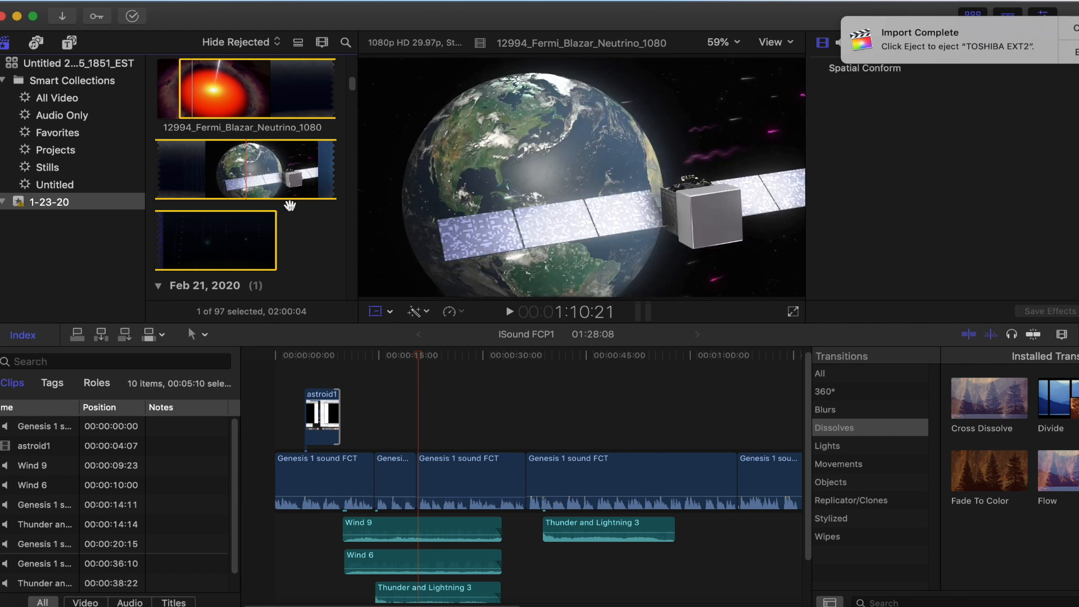
click(510, 312)
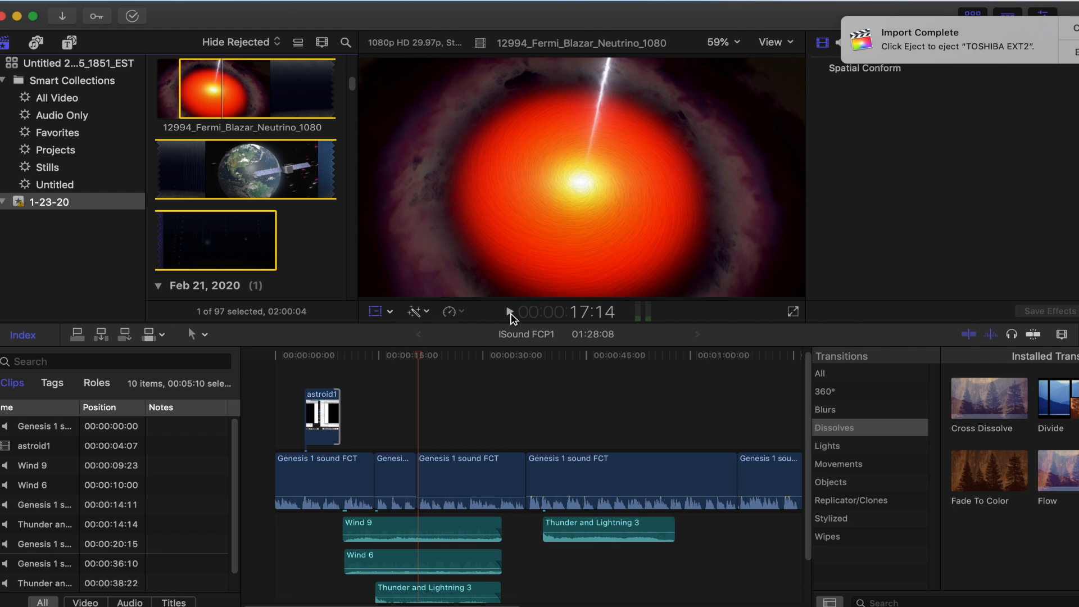
key(o)
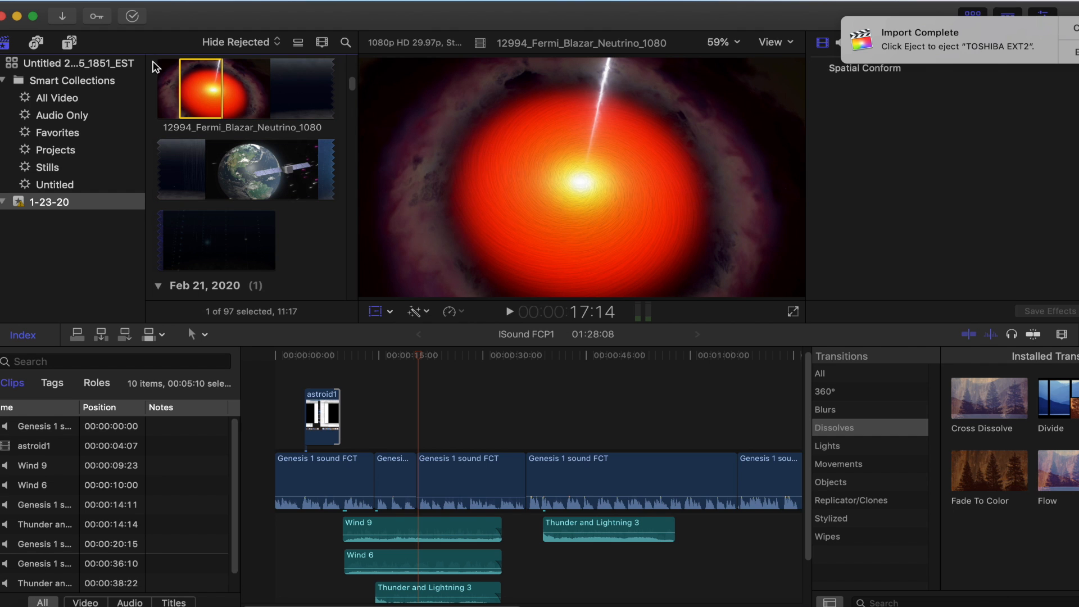
Connect the marked blazar range above the narration with its start trimmed to 12:26, and play the project from 9:26 to 18:18
drag(193, 73, 369, 448)
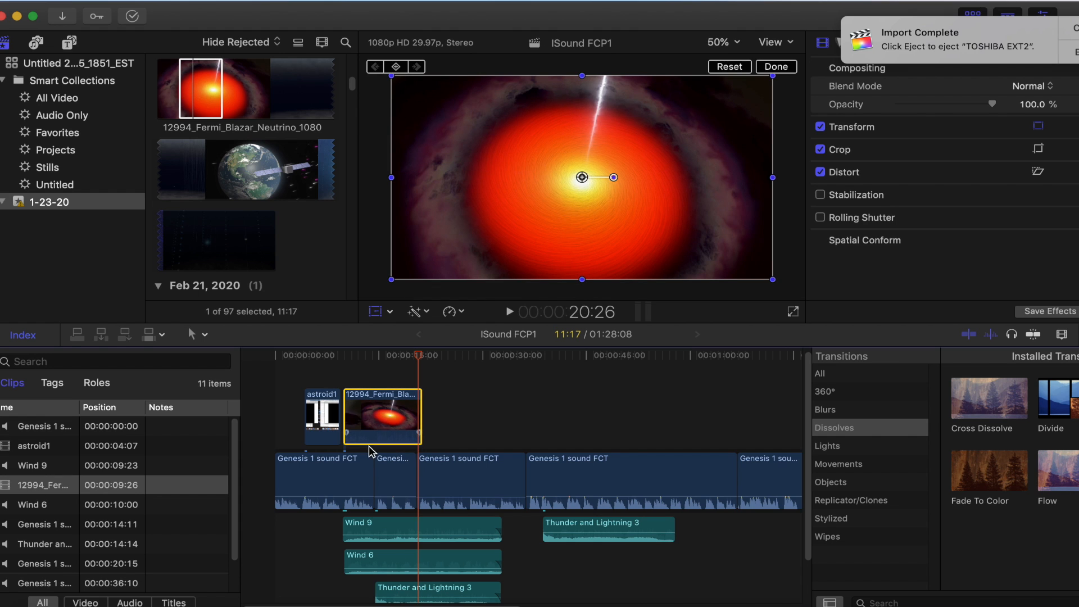
drag(418, 360, 366, 394)
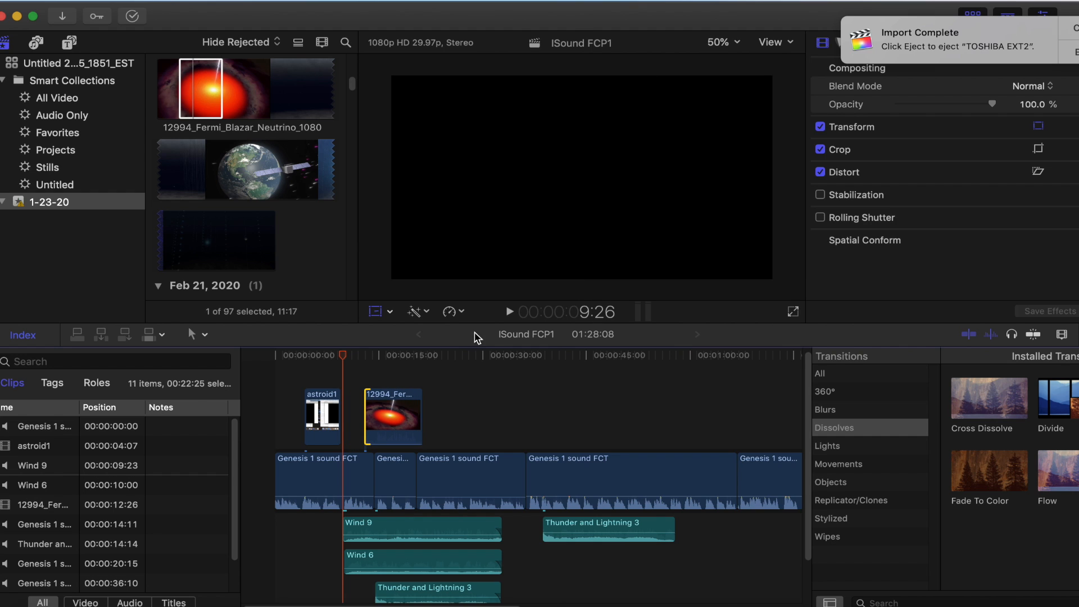
click(508, 312)
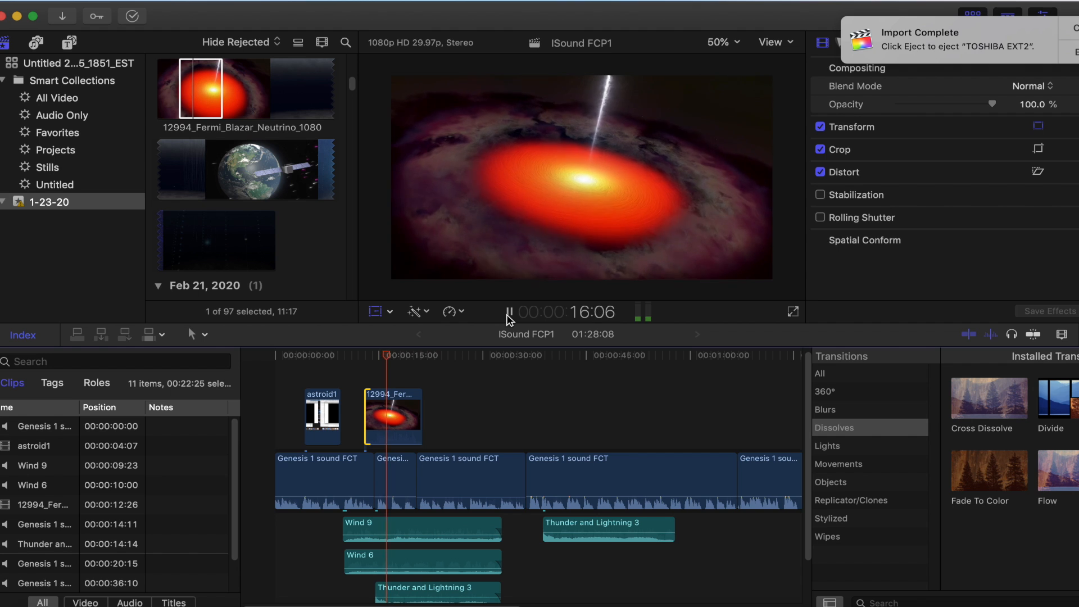
click(508, 314)
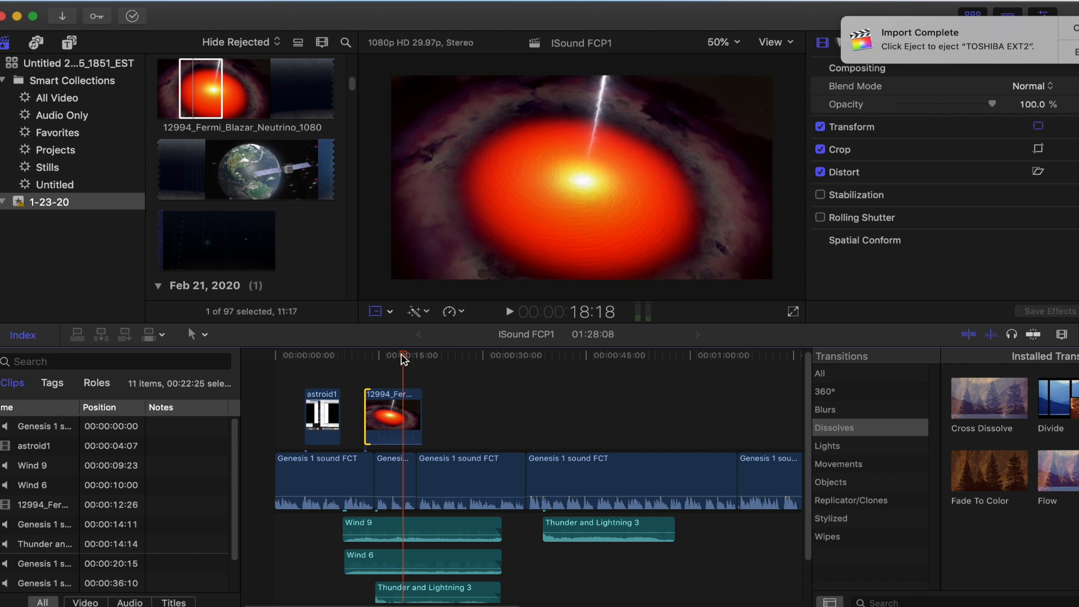
Trim the start of the connected blazar clip to 16:16, and play the project from 16:13 to 22:16
drag(401, 355, 389, 356)
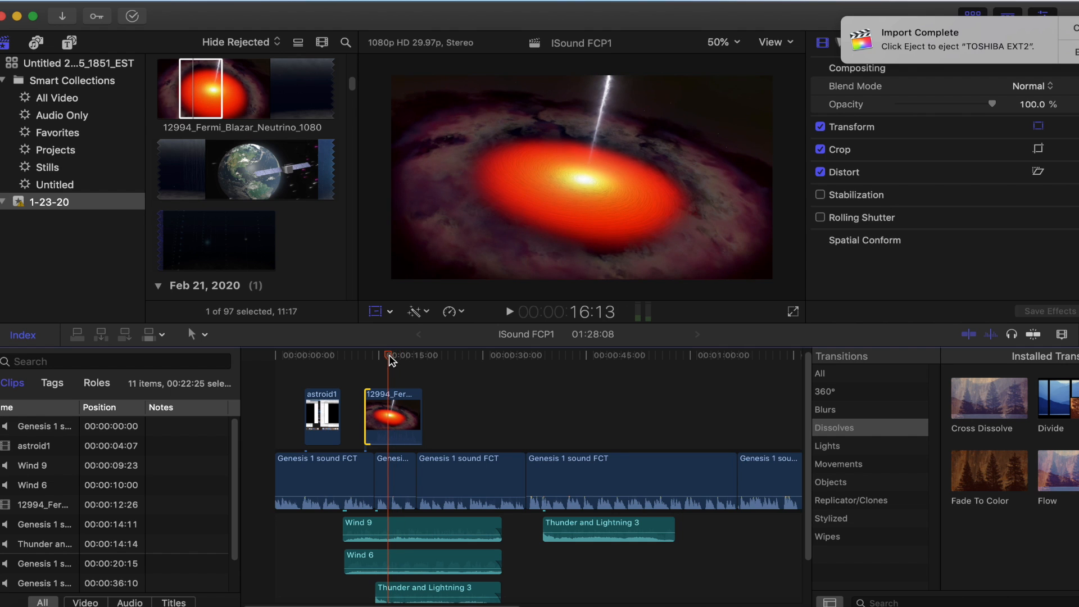
drag(366, 398, 391, 401)
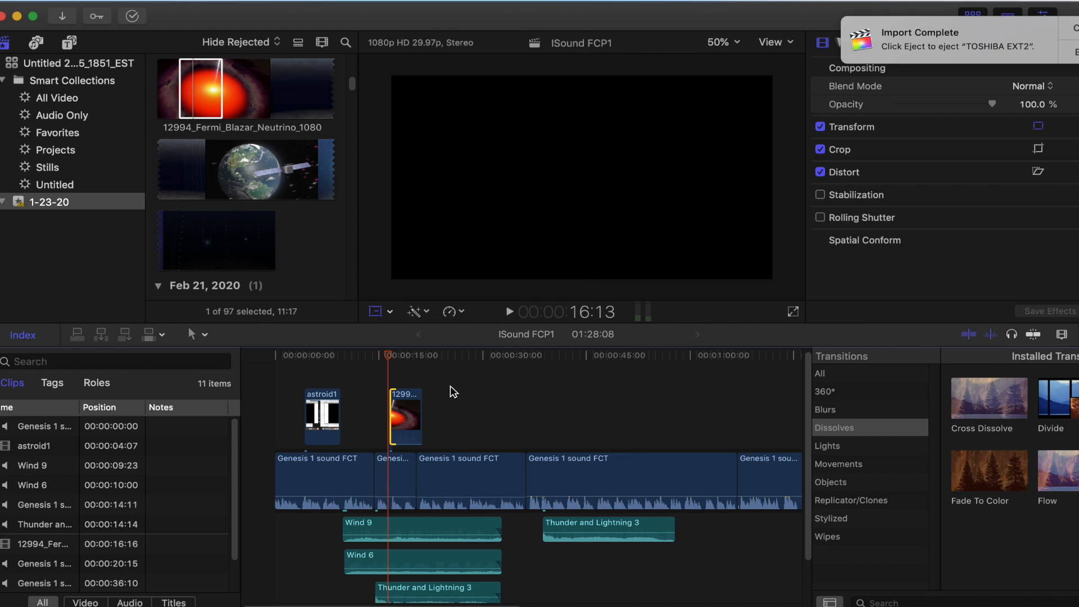
click(509, 312)
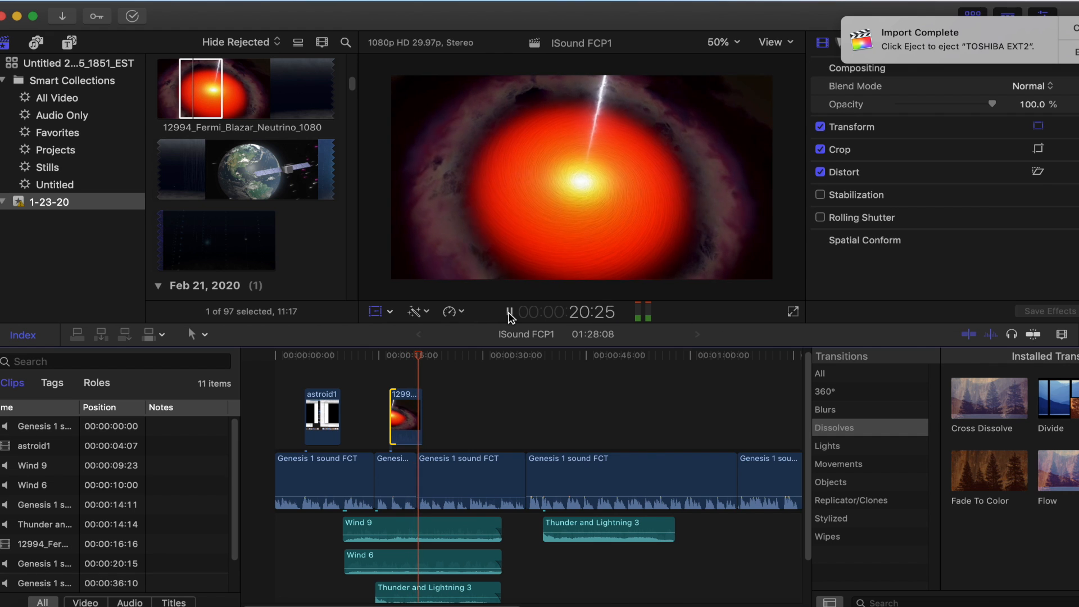
click(509, 313)
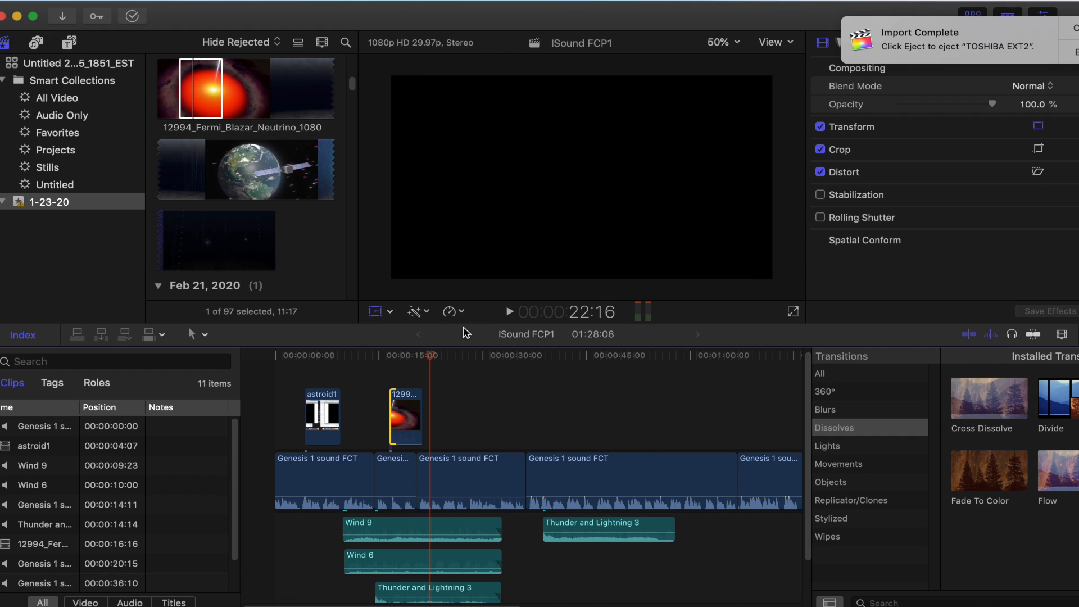
Trim the end of the connected blazar clip close to the third narration clip's start, and play the project from 9:16 to 22:03
drag(433, 357, 422, 358)
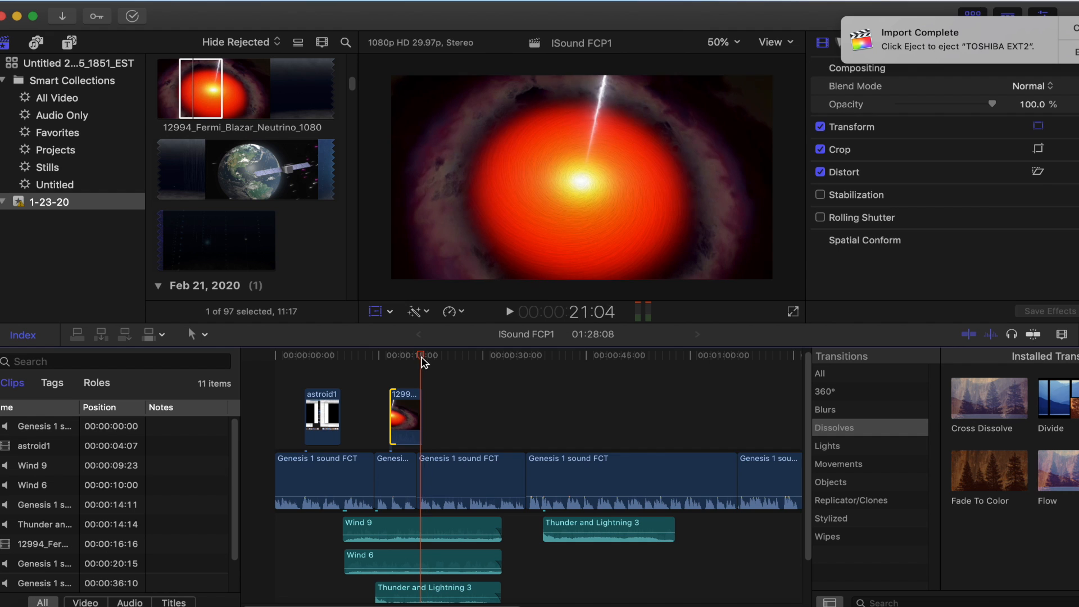
drag(417, 393, 341, 373)
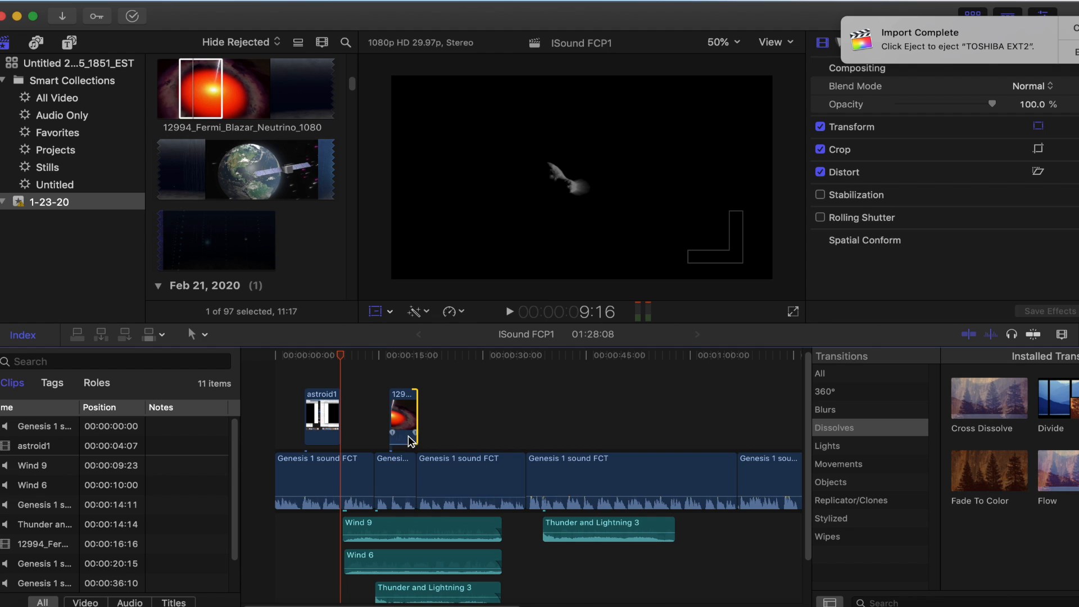
click(510, 312)
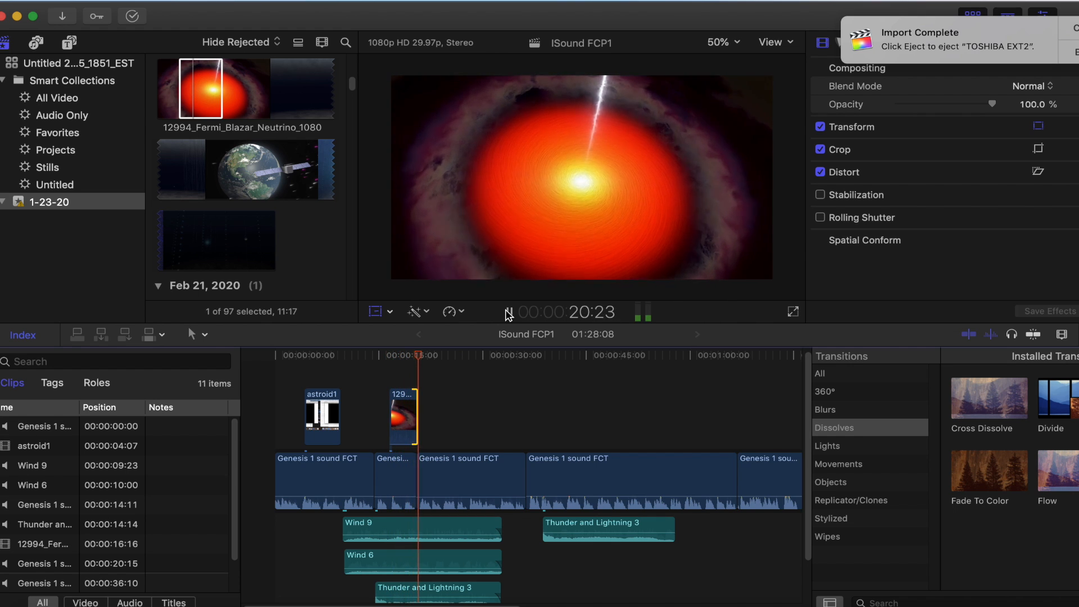
click(508, 312)
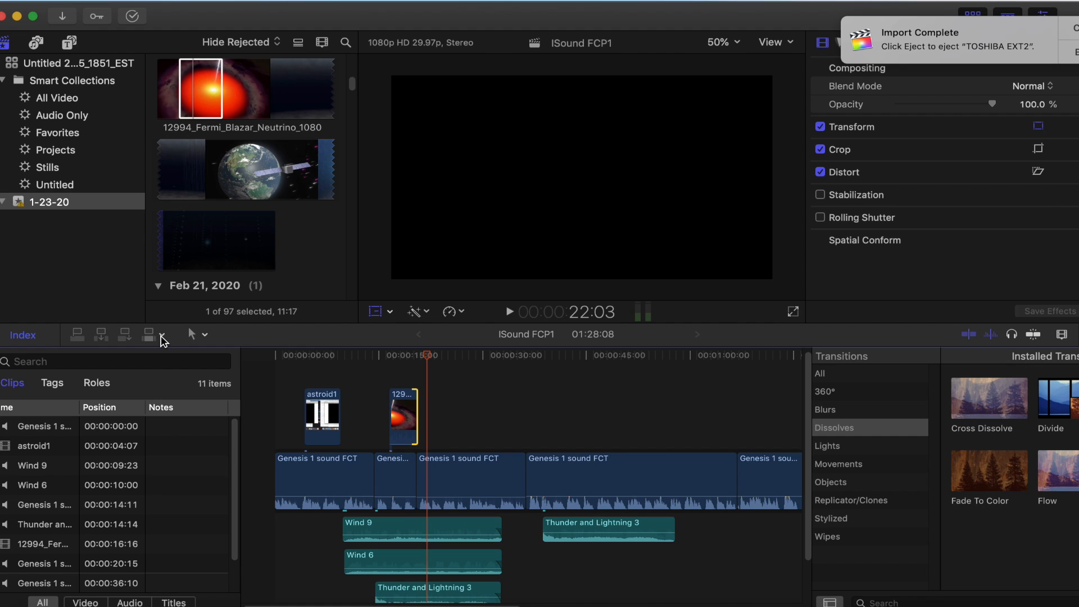
Open the choice of source media to include in edits: all, video only or audio only
click(162, 337)
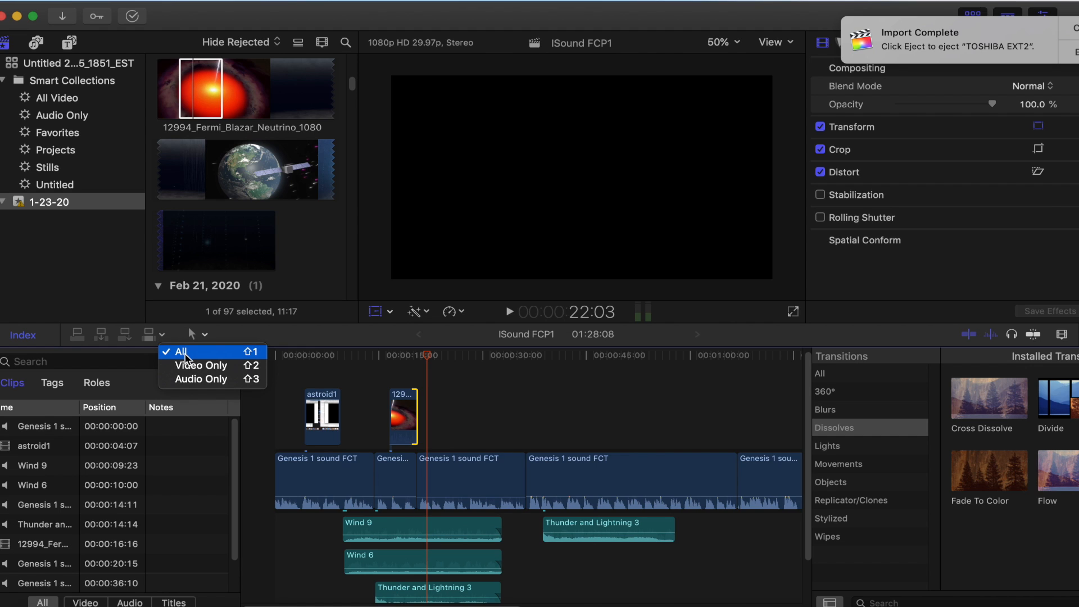
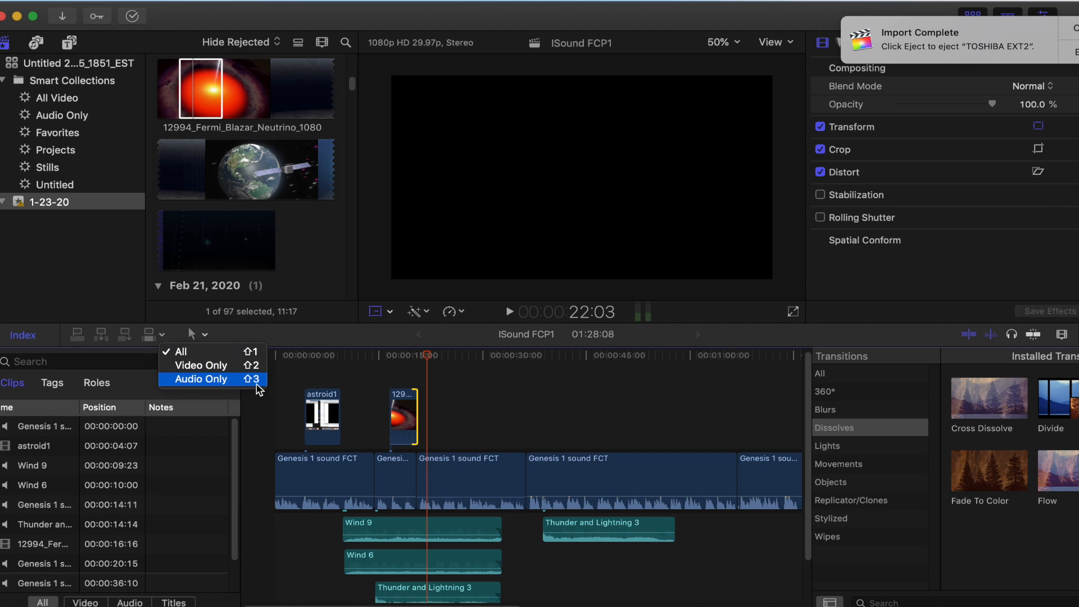
Preview the final part of the 12994_Fermi_Blazar_Neutrino_1080 source clip from 1:39:01 to 1:47:26
click(302, 340)
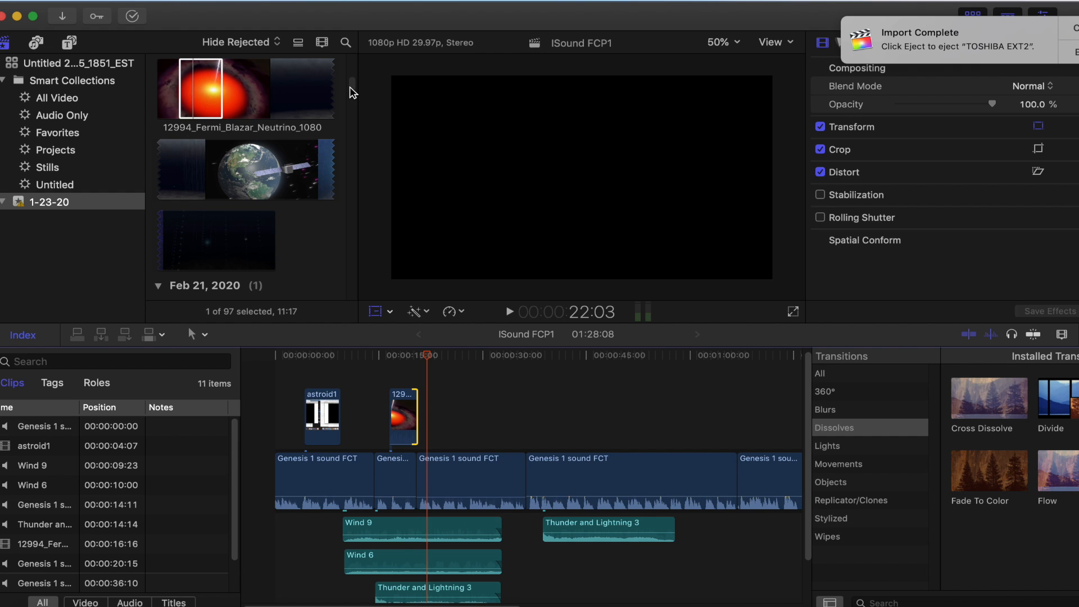
scroll(352, 92, down, 6)
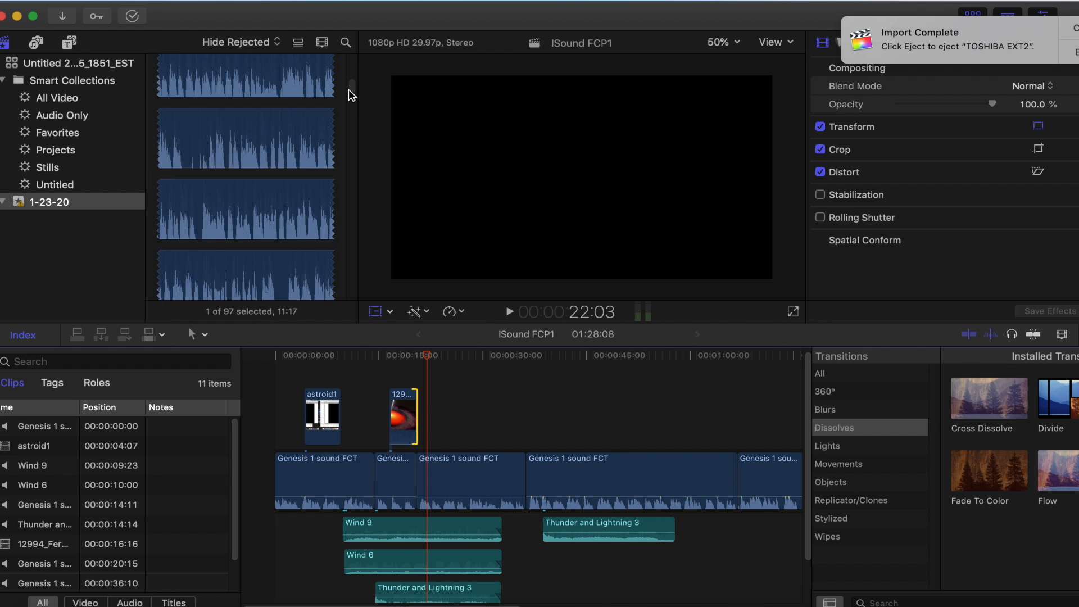
scroll(351, 93, up, 4)
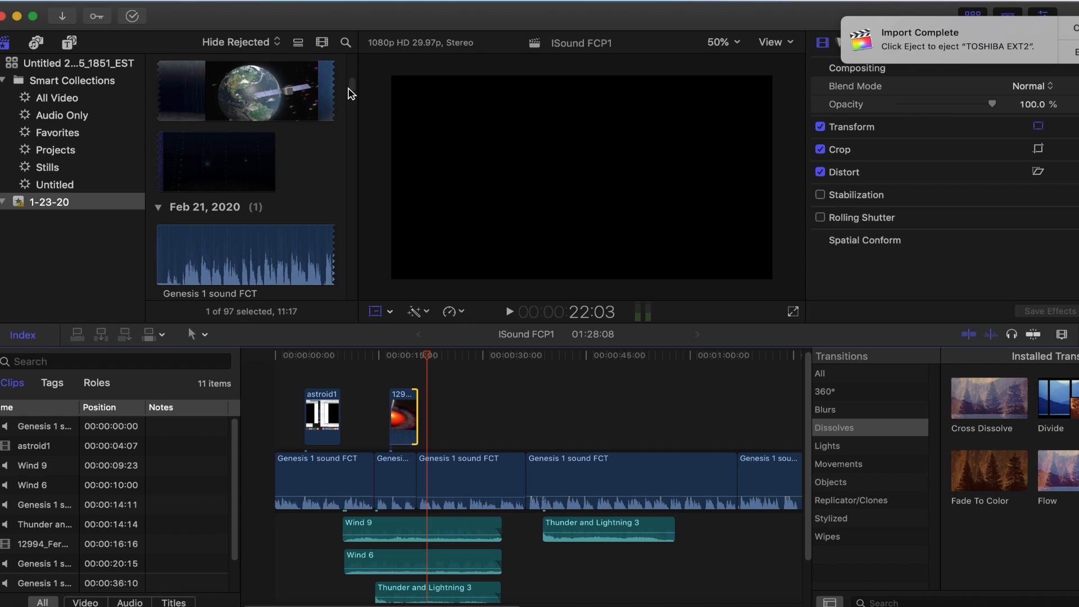
click(207, 163)
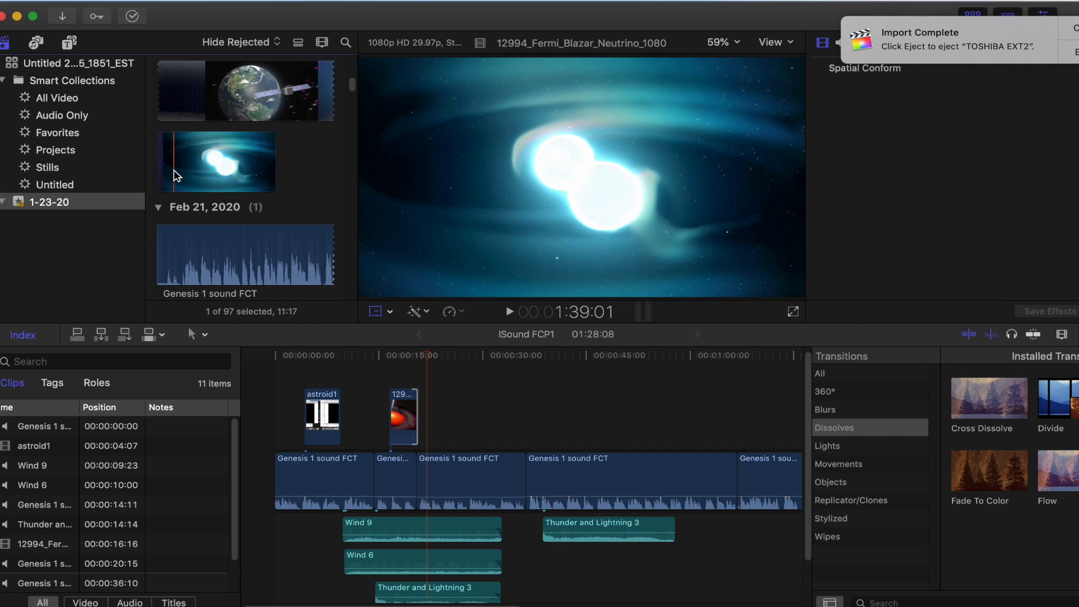
key(space)
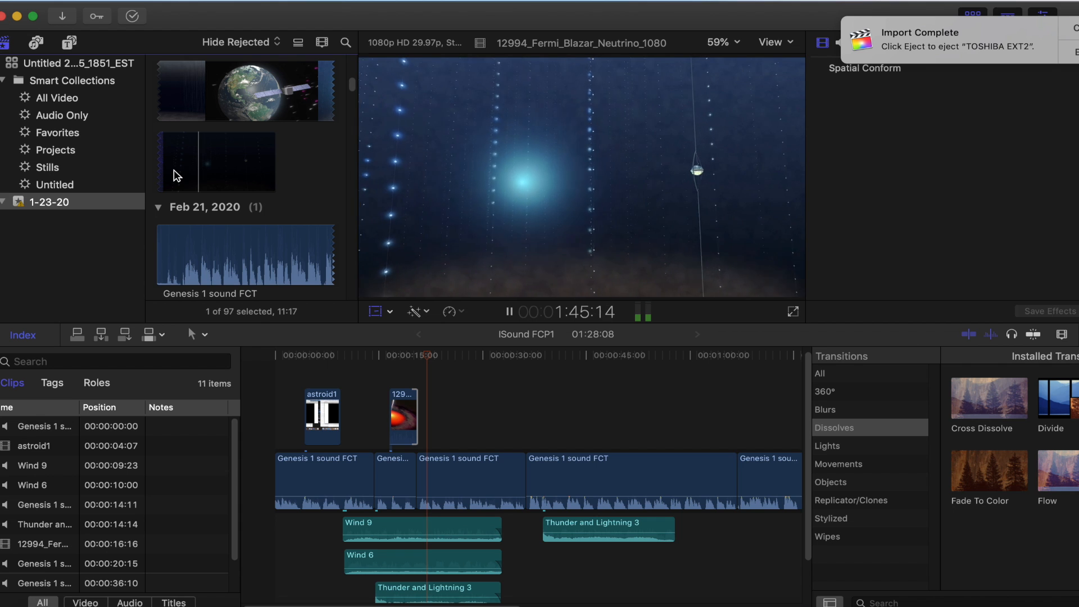
click(310, 167)
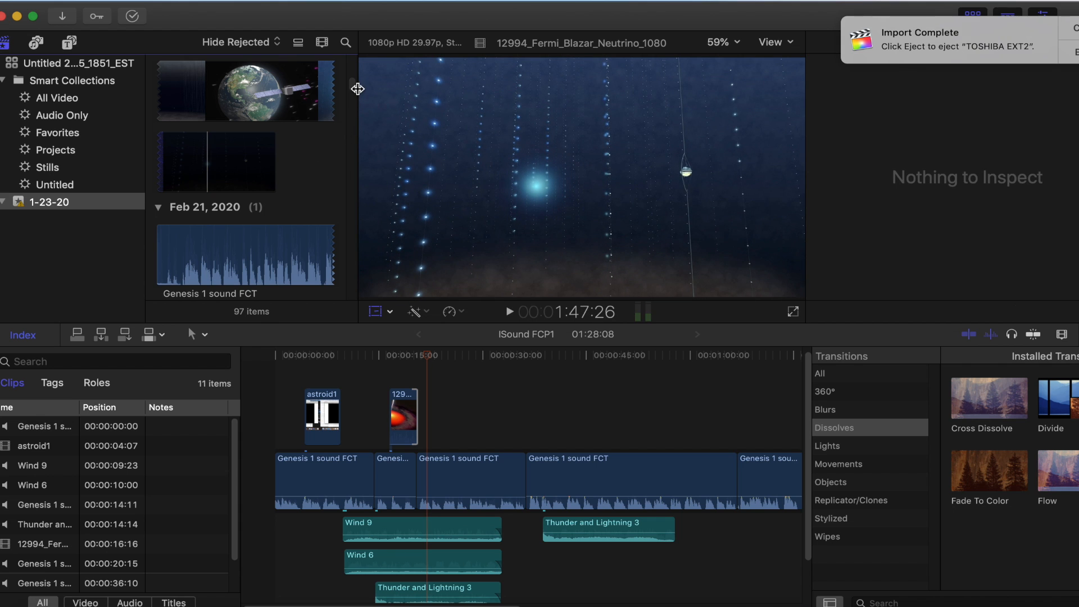
scroll(352, 92, up, 5)
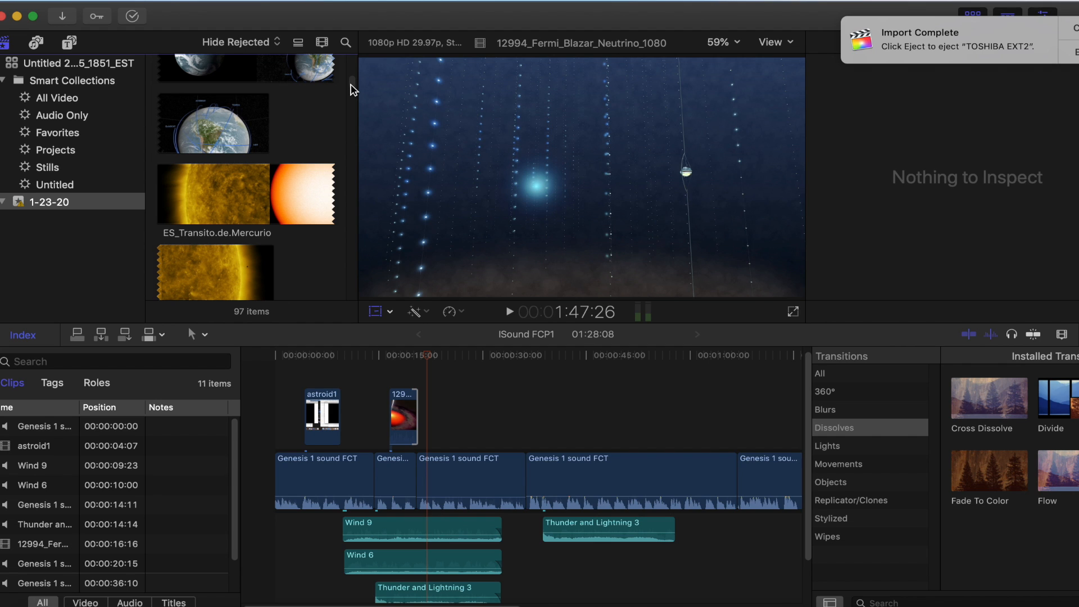
scroll(351, 88, up, 6)
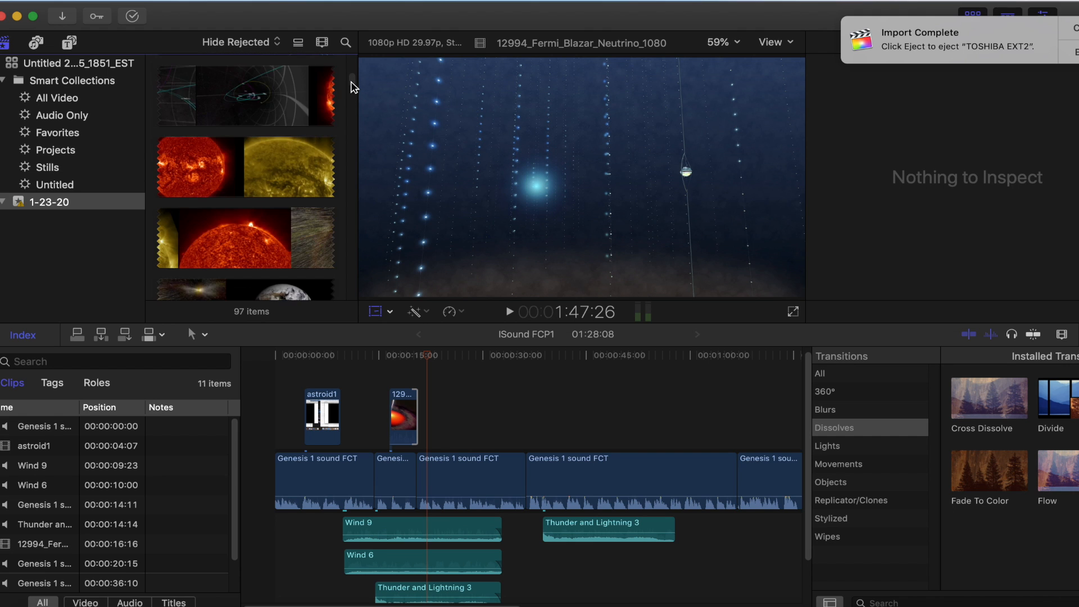
scroll(353, 86, up, 5)
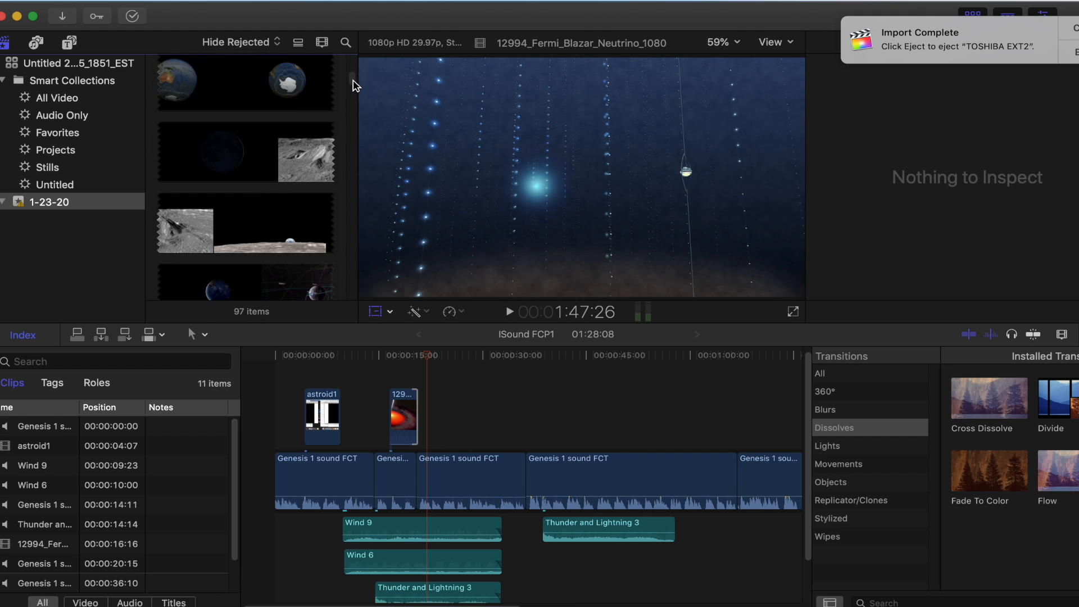
scroll(354, 84, up, 8)
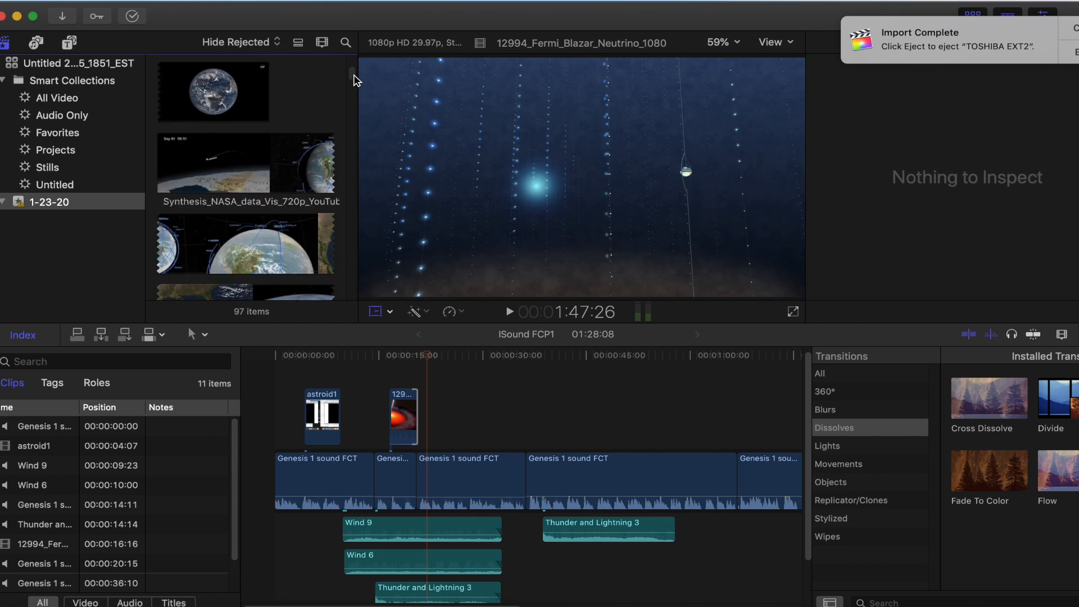
scroll(354, 78, up, 6)
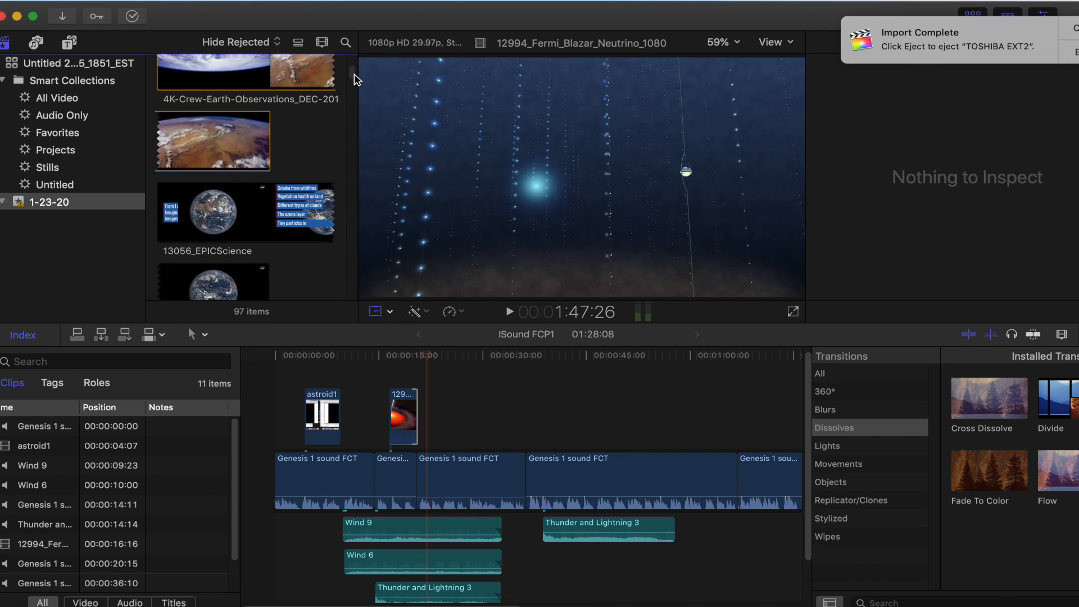
scroll(354, 78, up, 6)
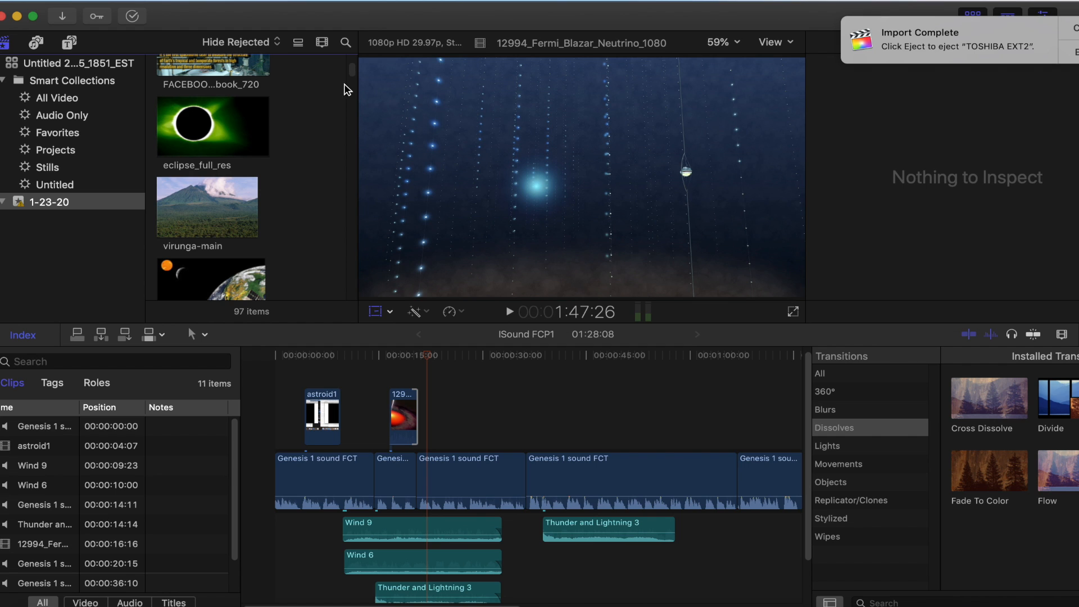
drag(349, 74, 350, 71)
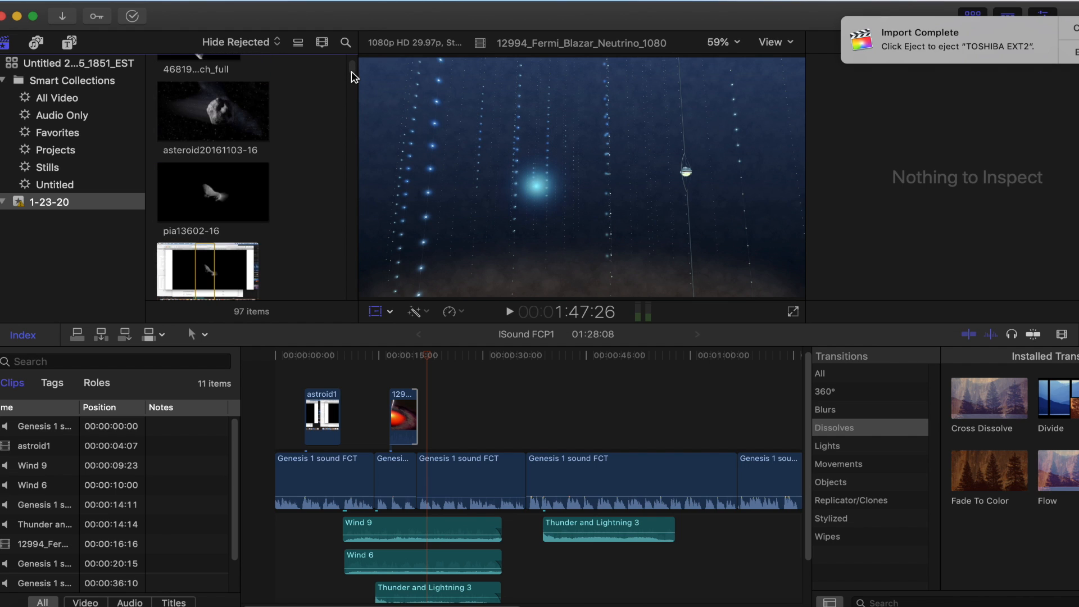
click(230, 111)
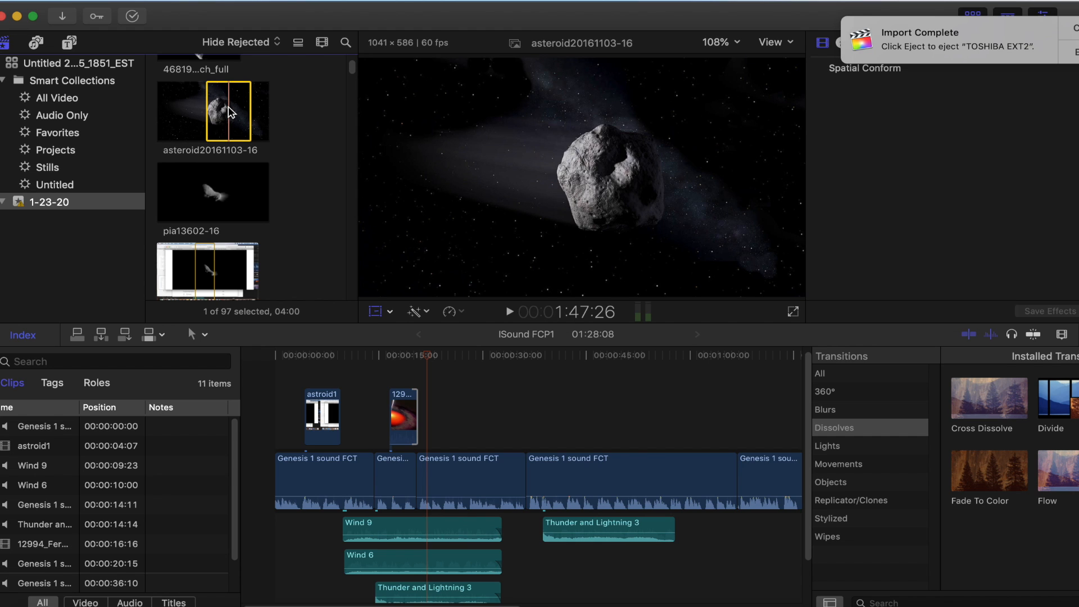
drag(231, 112, 217, 107)
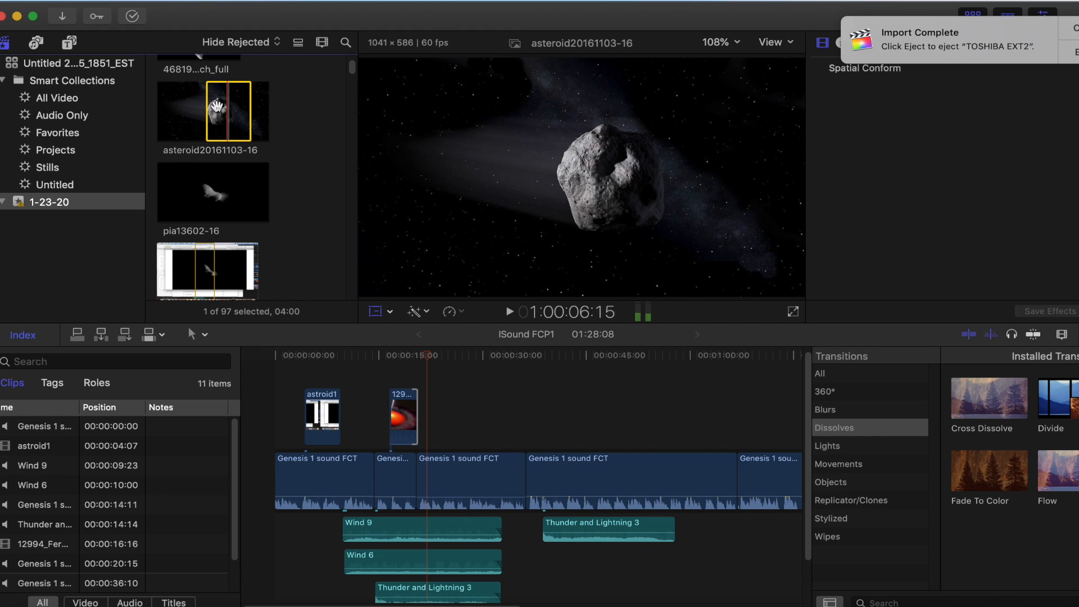
drag(231, 123, 346, 419)
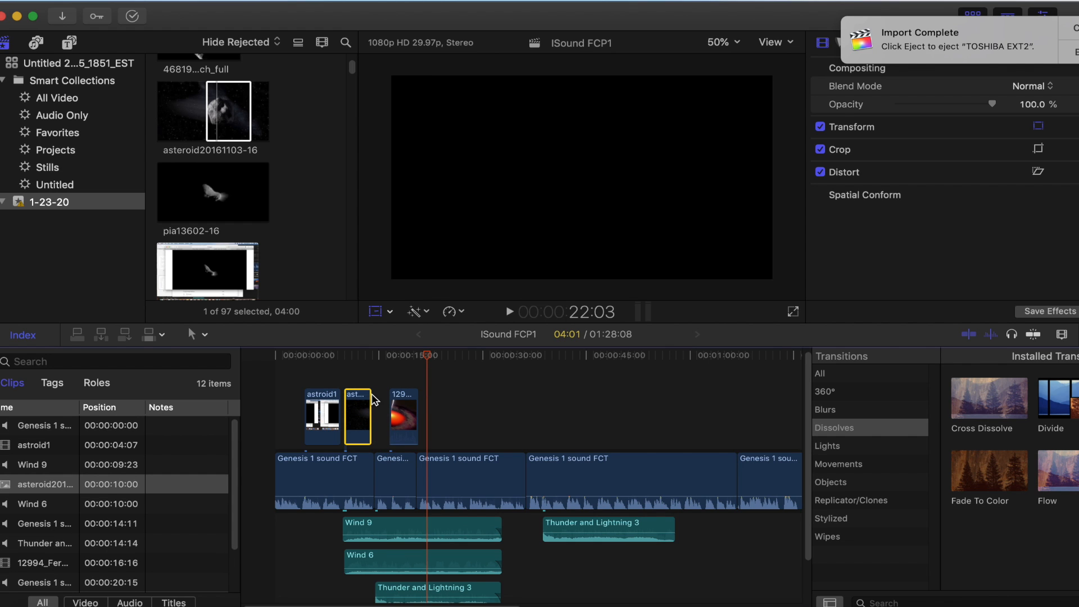
drag(371, 394, 387, 394)
drag(431, 352, 309, 357)
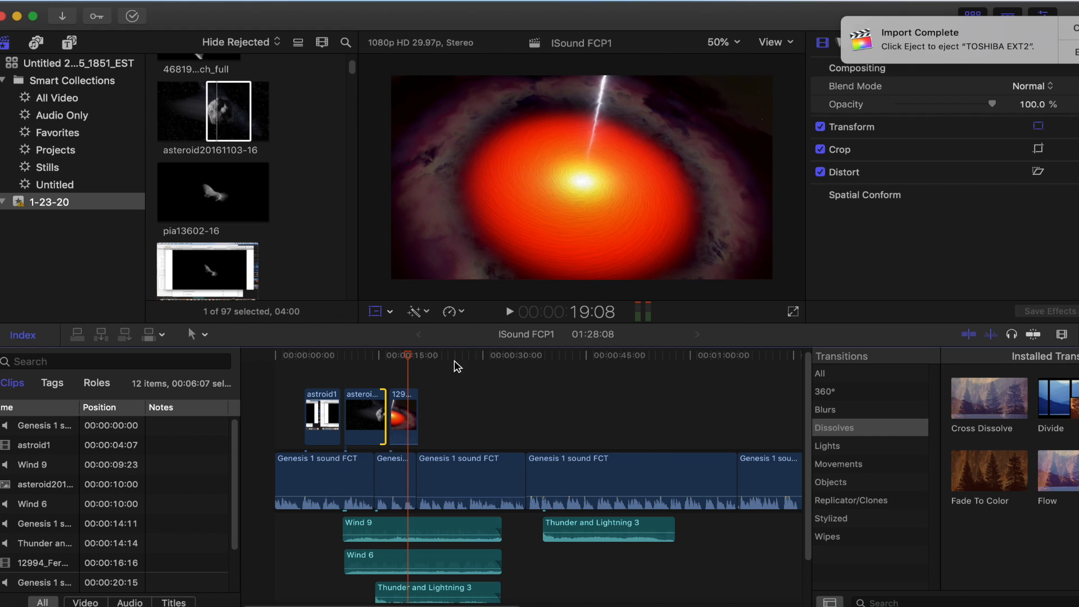
mouse_move(383, 388)
mouse_down()
mouse_move(396, 388)
mouse_move(385, 389)
mouse_up()
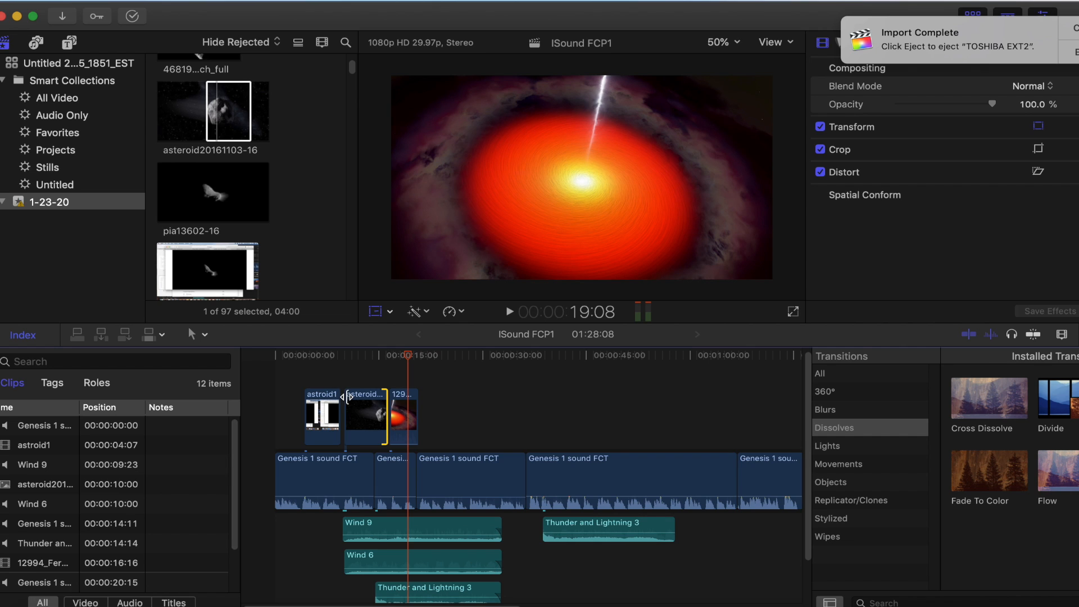
drag(345, 397, 346, 397)
Play the project through the asteroid and blazar clips, and place the playhead at 21:08
drag(411, 357, 299, 360)
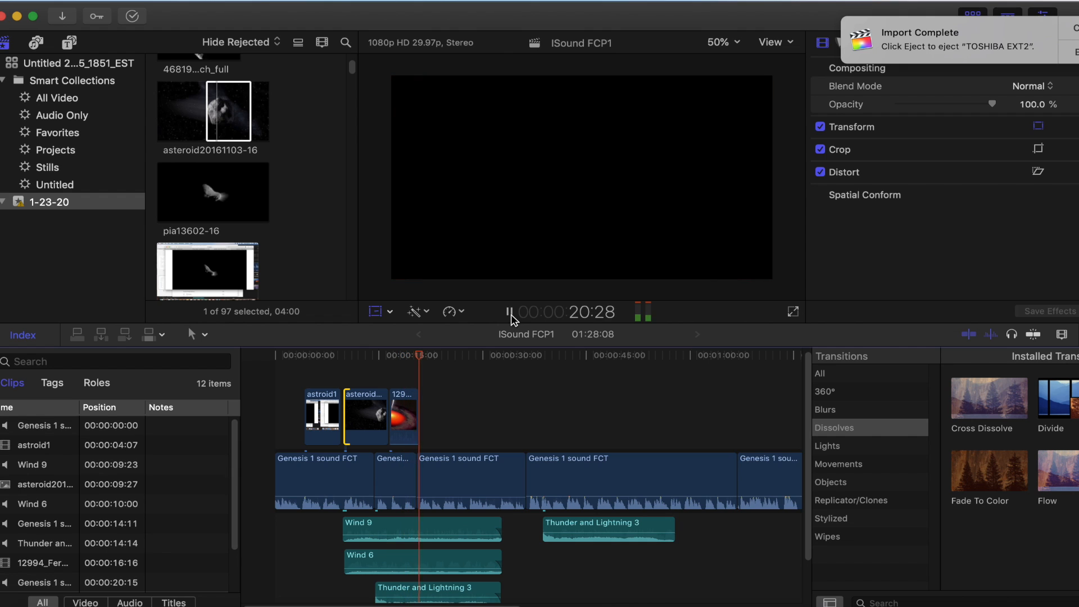
click(509, 313)
drag(439, 362, 425, 366)
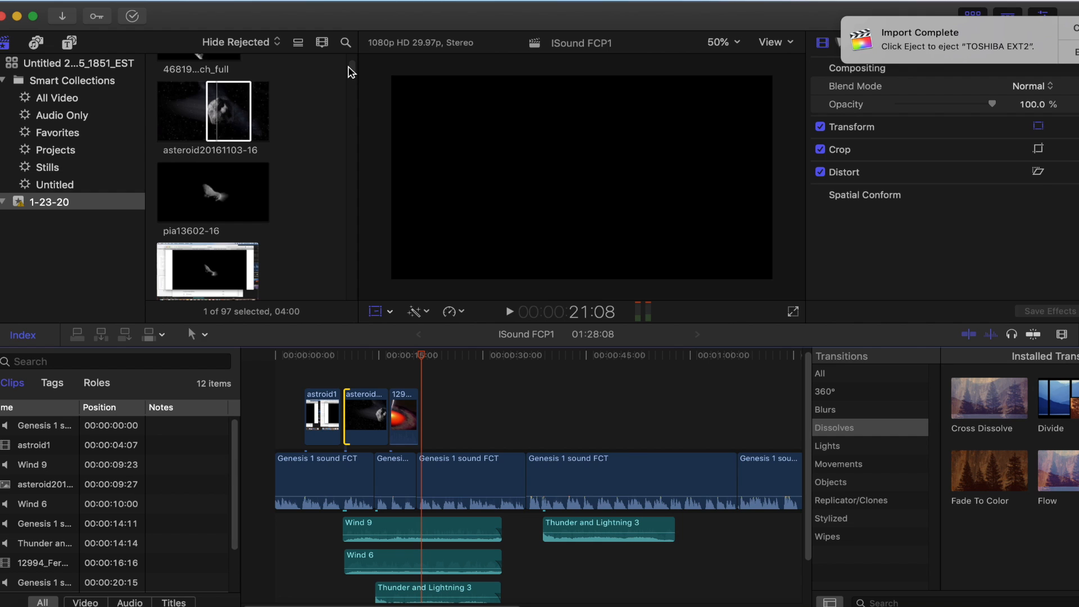
Mark an 8:54 range of the red sun footage in Synthesis_NASA_data_Vis_720p_YouTube, starting at 12:35:25
scroll(348, 71, down, 5)
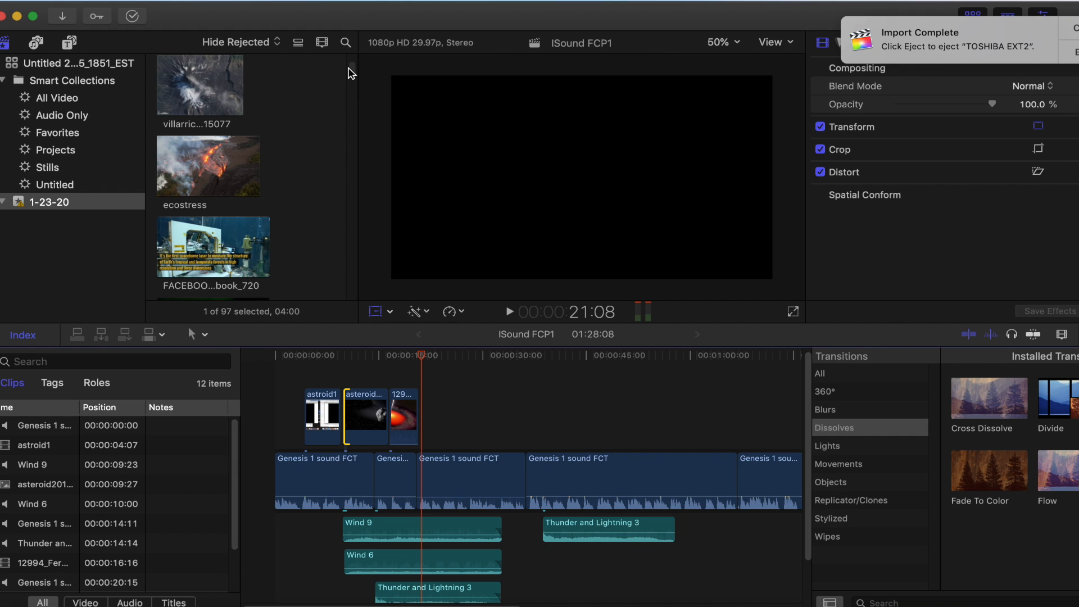
scroll(351, 73, down, 5)
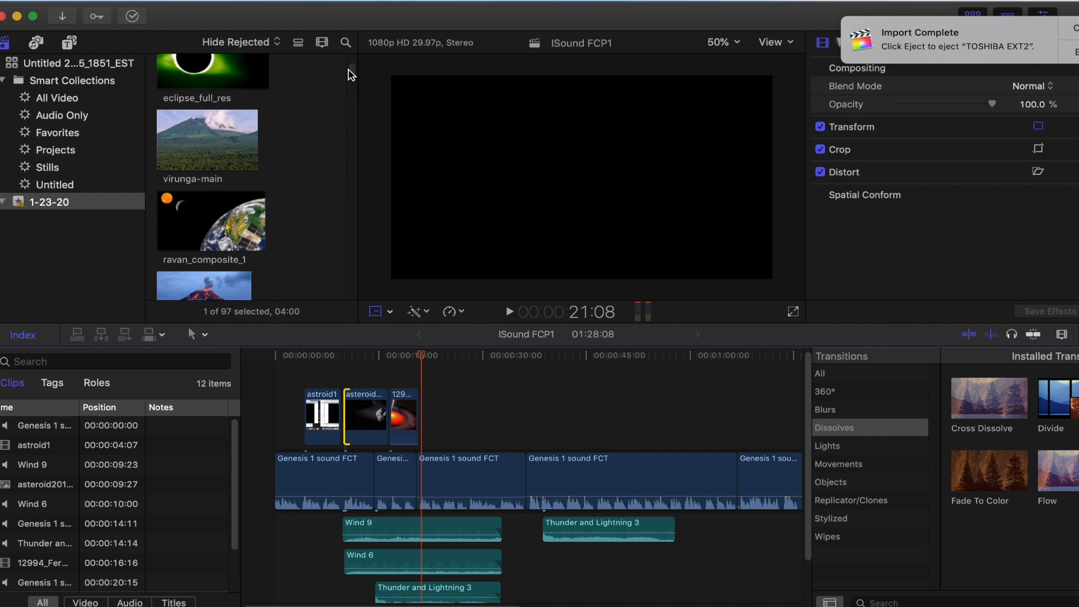
scroll(350, 74, down, 5)
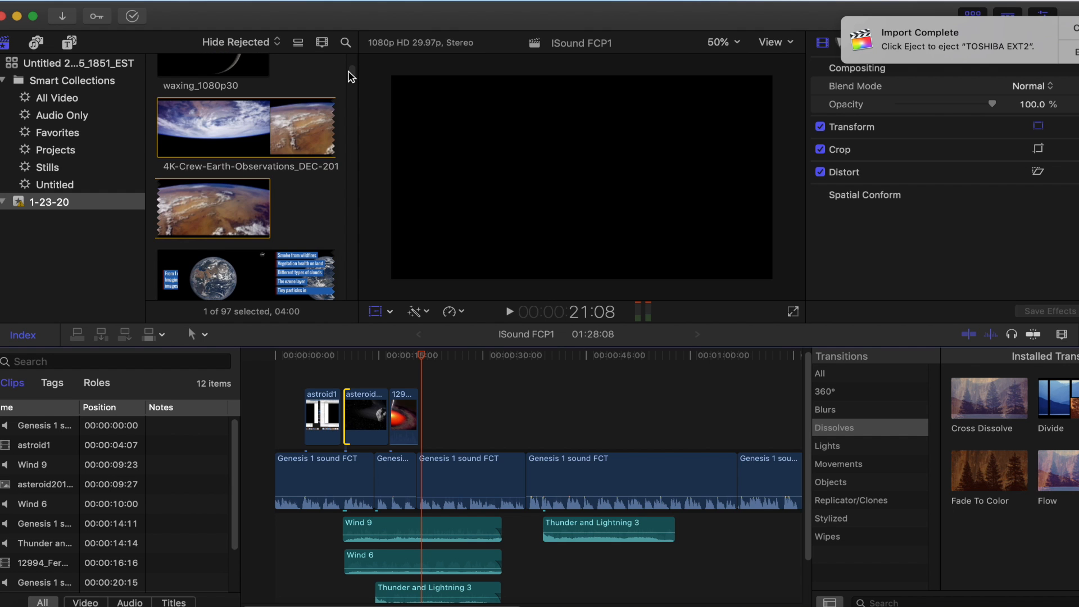
scroll(351, 79, down, 10)
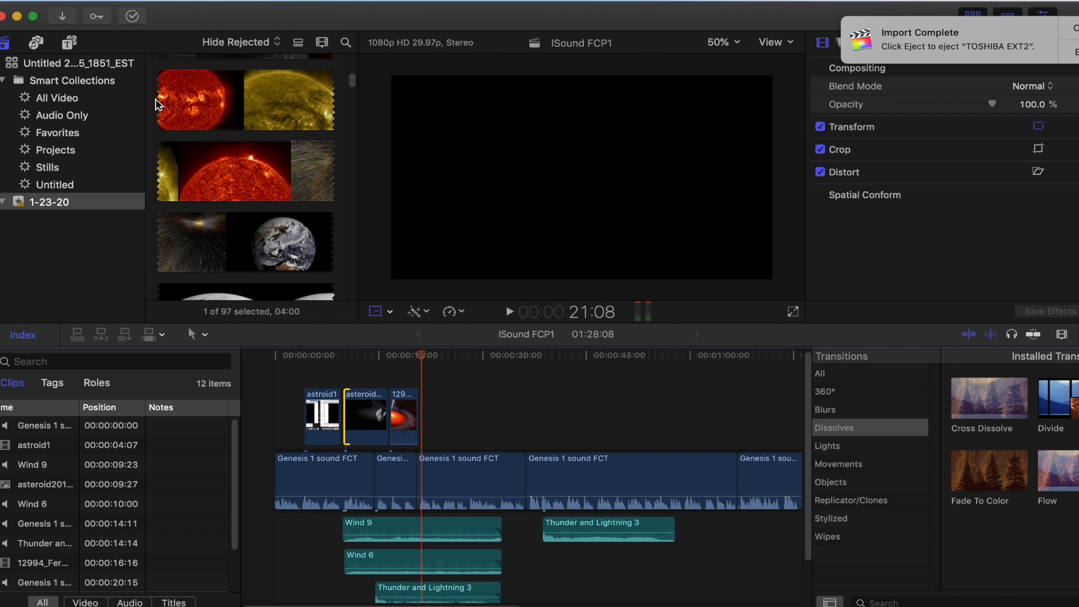
click(159, 105)
click(162, 104)
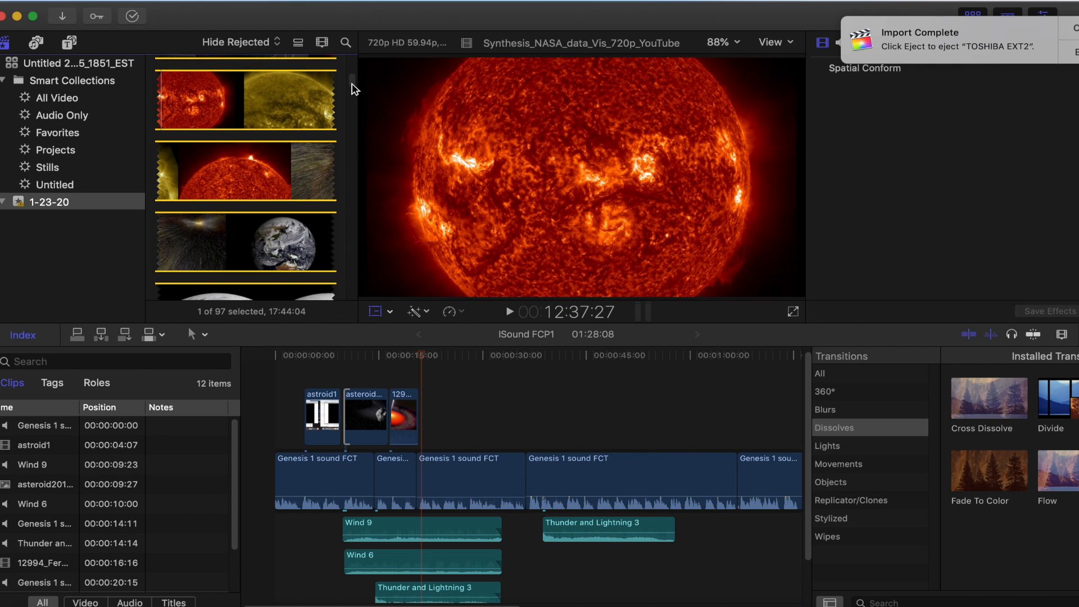
scroll(353, 88, up, 4)
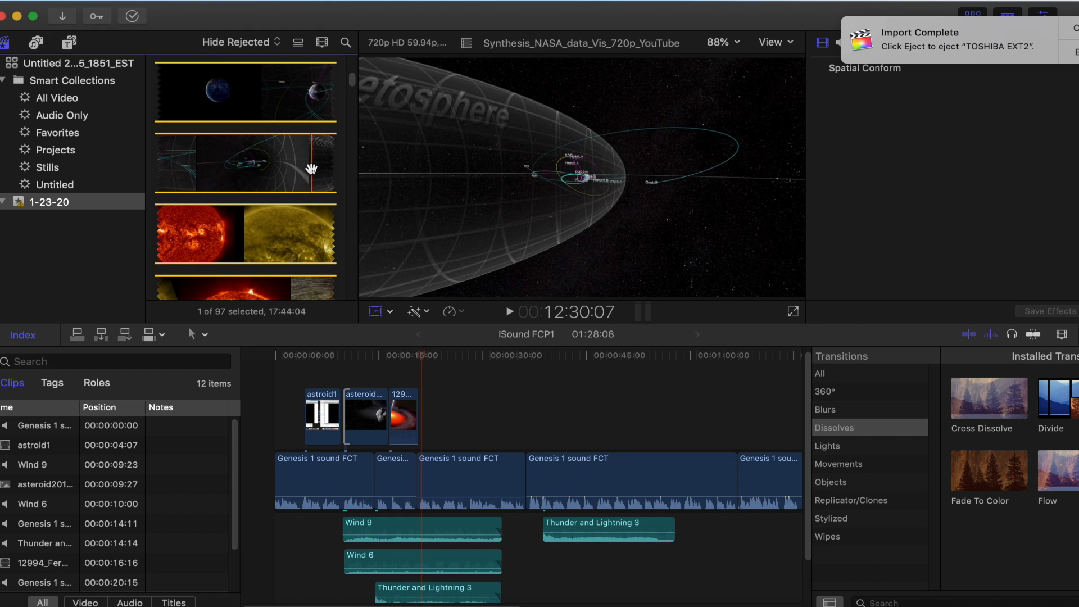
key(space)
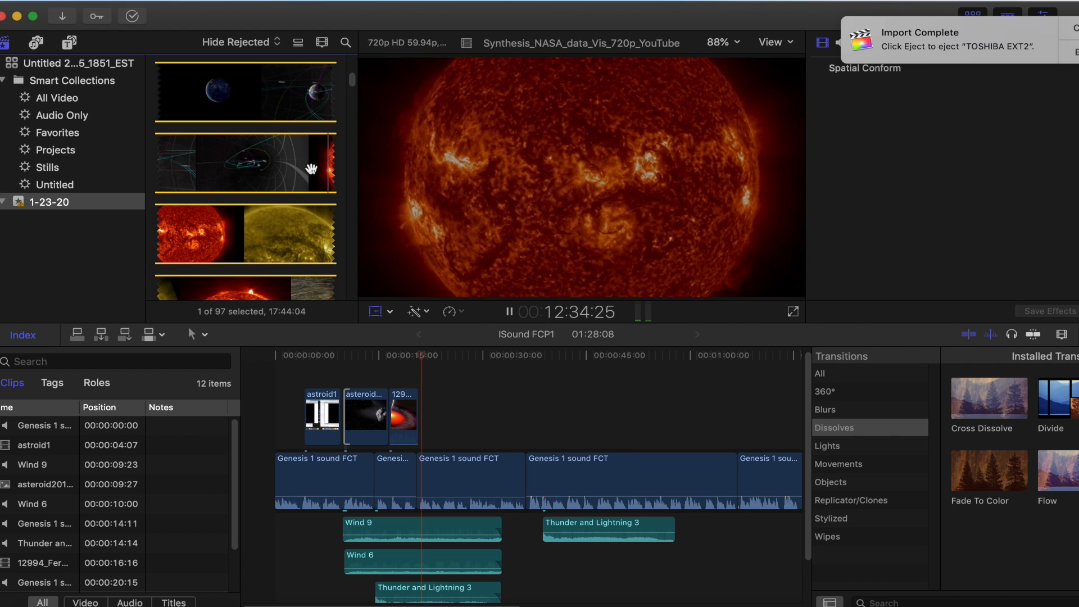
key(space)
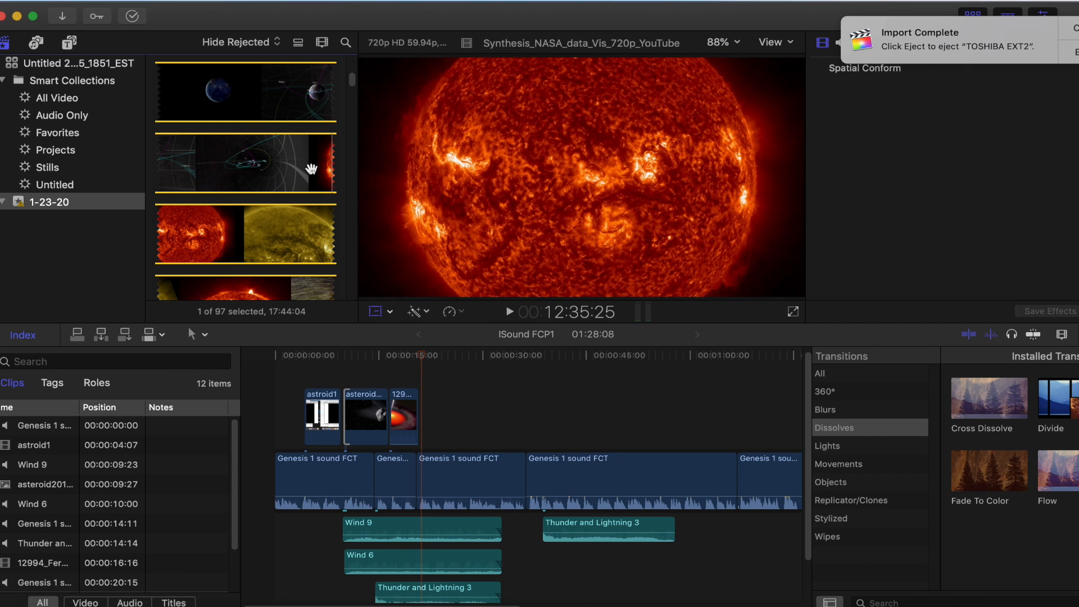
key(i)
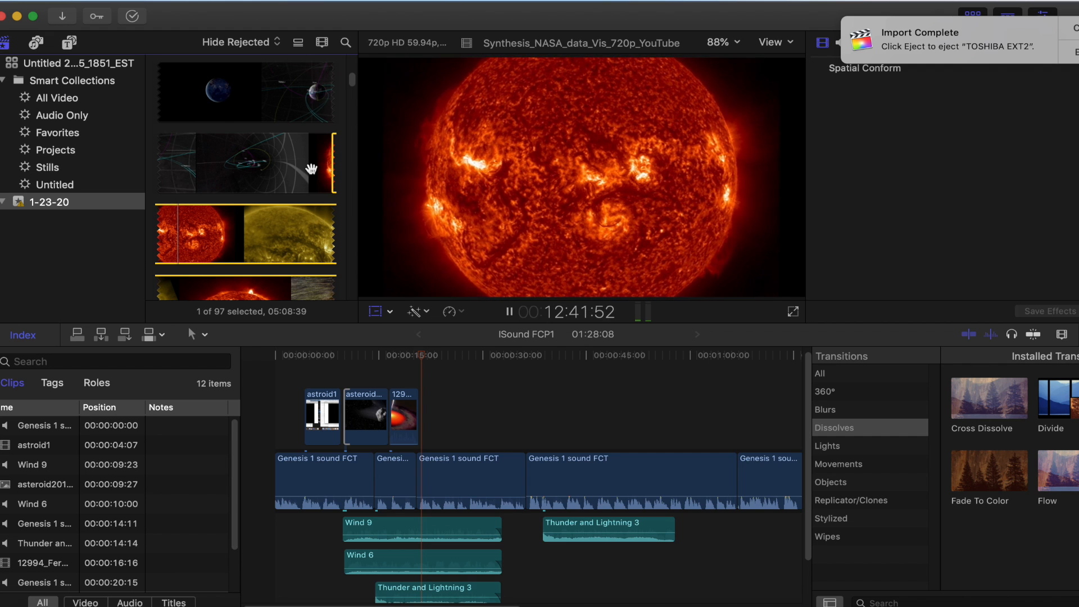
key(space)
key(o)
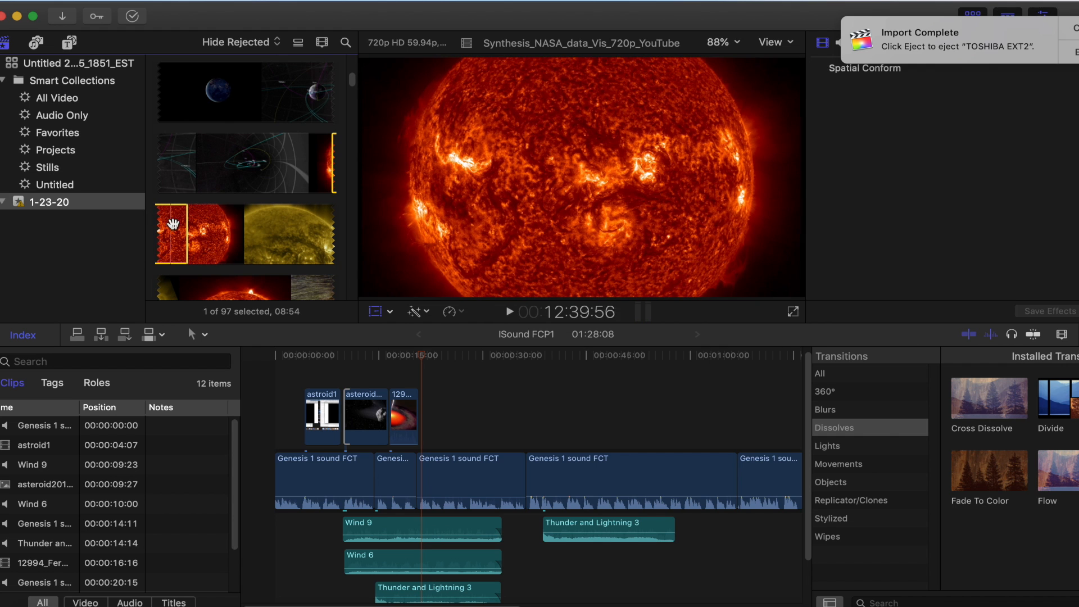
Connect the marked sun range above the third narration clip at 21:04, just after the blazar clip
drag(389, 340, 422, 414)
mouse_move(430, 436)
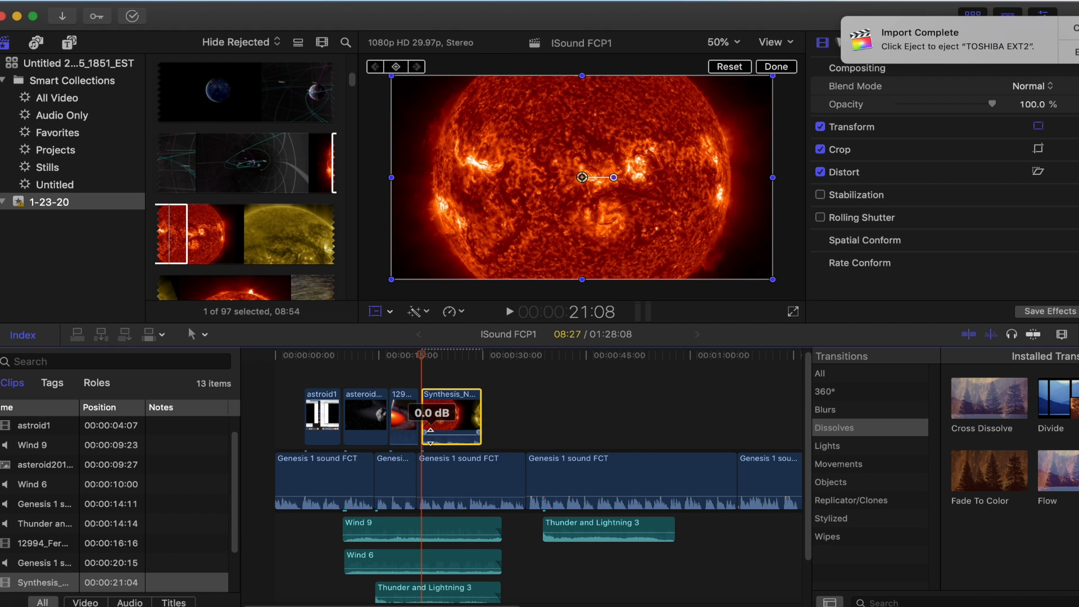
Play the project from 4:21 to 32:24, and trim the end of the connected sun clip to a 7:26 duration
drag(421, 356, 310, 360)
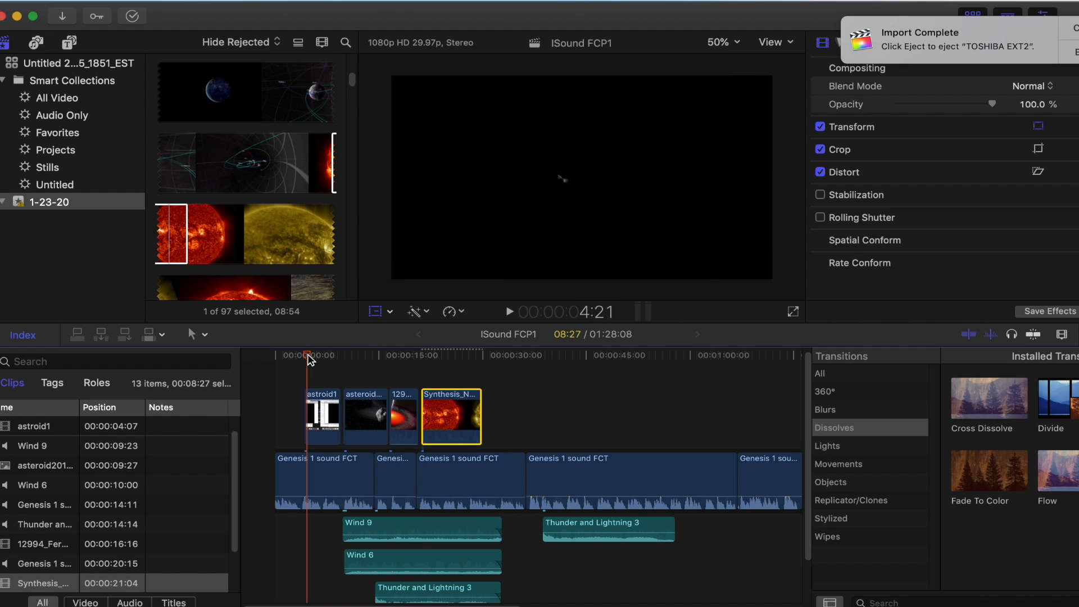
click(510, 312)
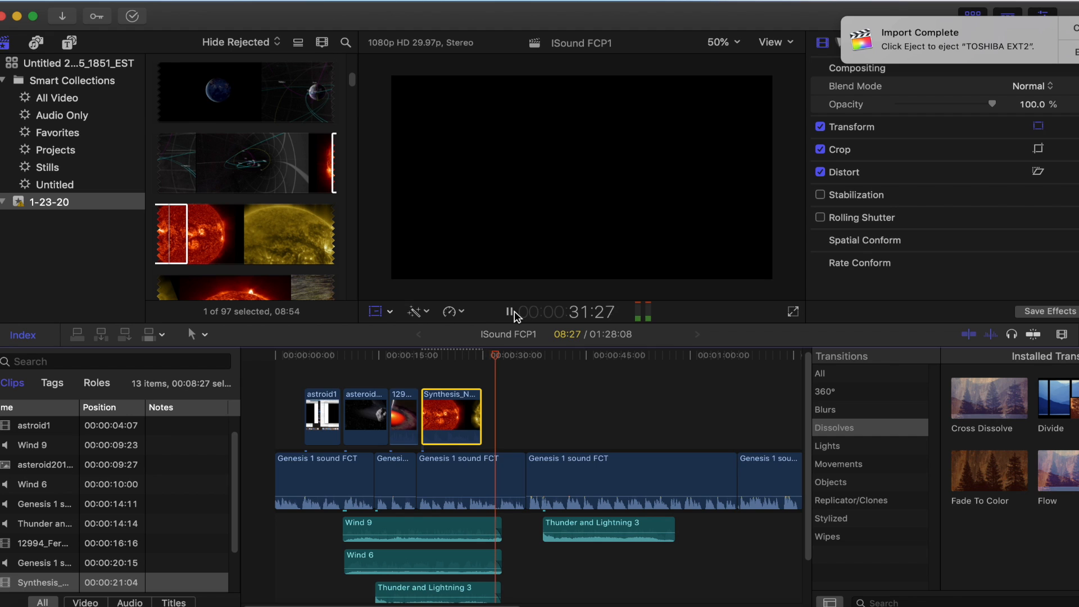
click(509, 314)
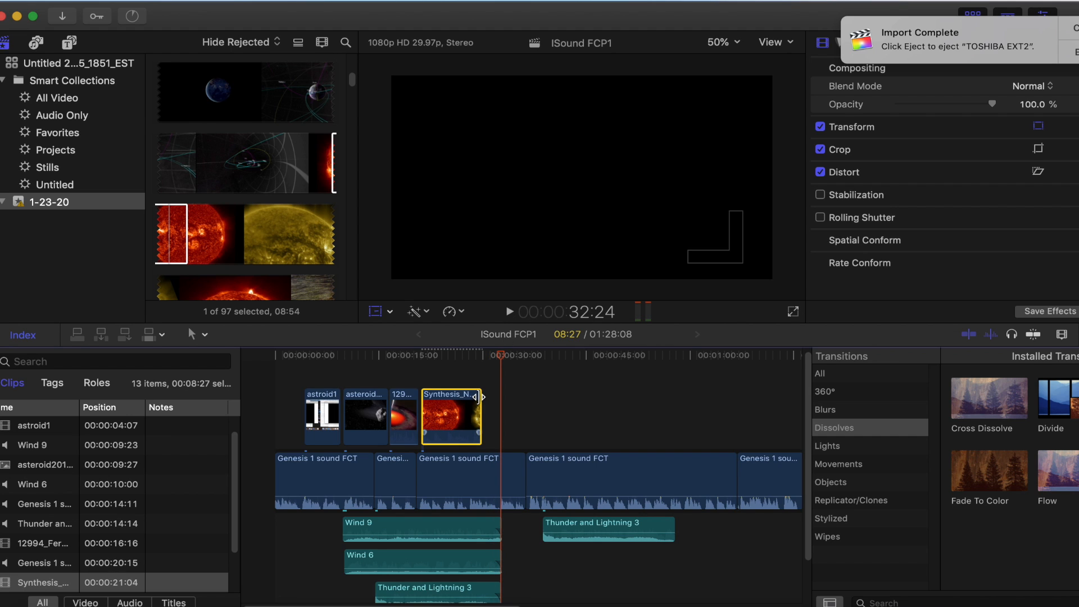
drag(478, 397, 473, 398)
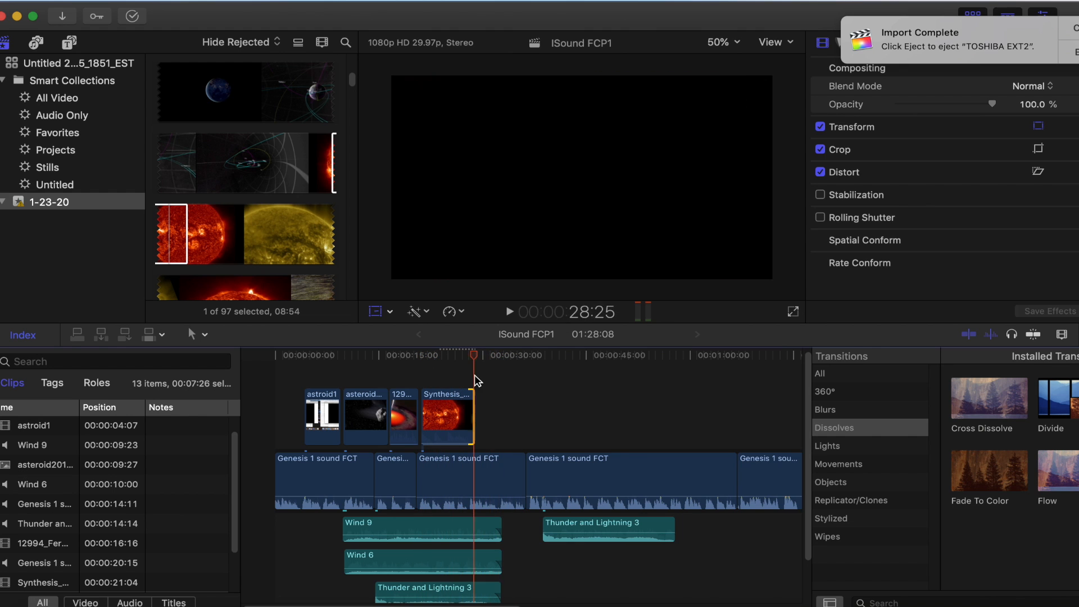
Play the project from 21:28 to 32:07, and extend the end of the connected sun clip slightly into the yellow sun footage
click(510, 312)
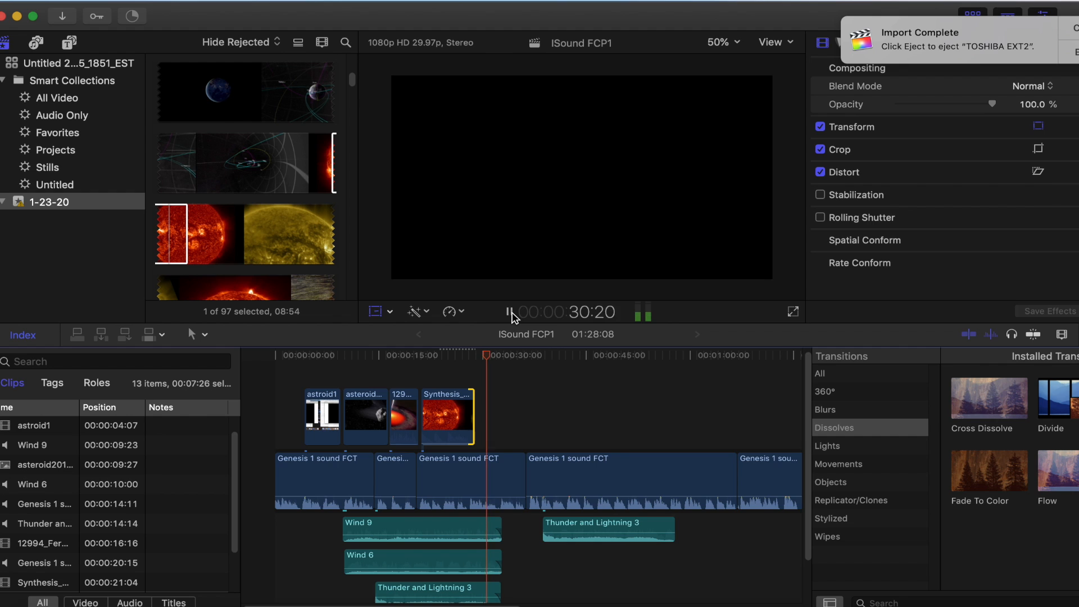
click(474, 398)
drag(473, 399, 485, 400)
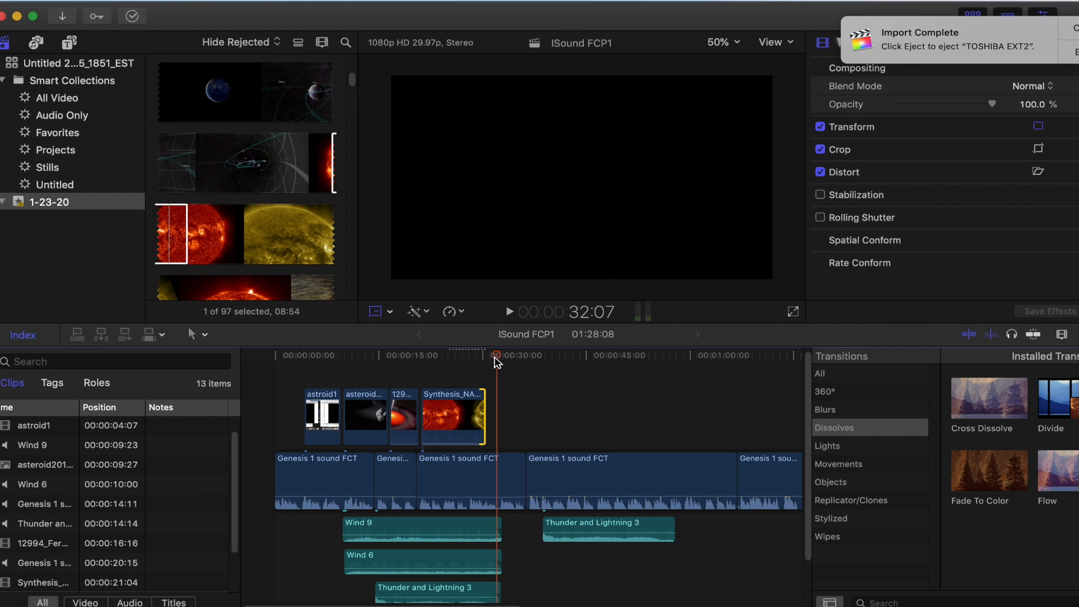
Play the project from 21:15 at the start of the sun clip through the following narration and thunder, stopping at 57:04
drag(497, 362, 426, 363)
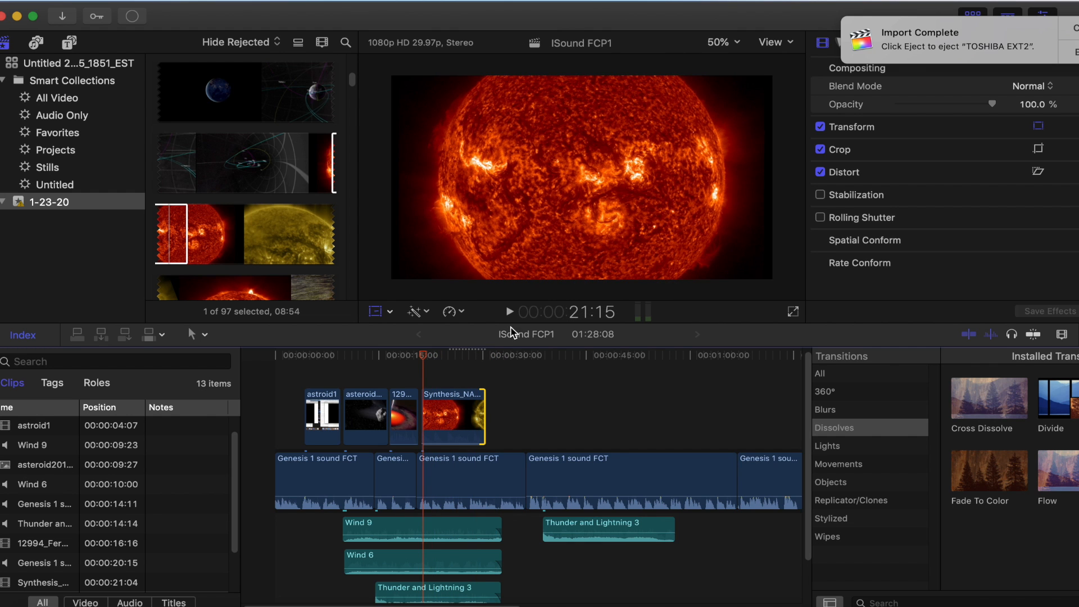
click(510, 313)
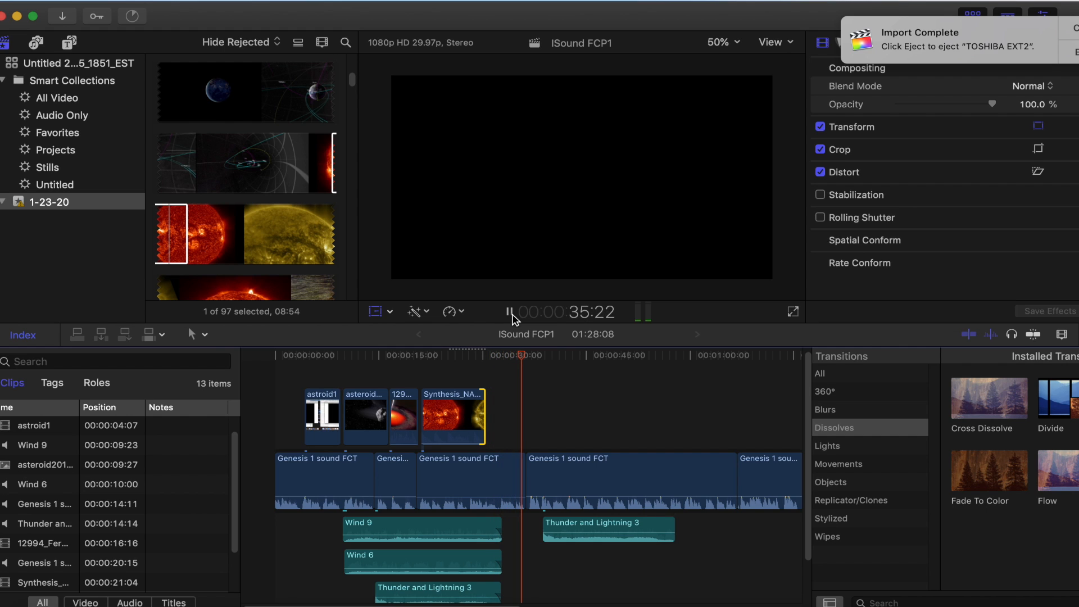
click(511, 312)
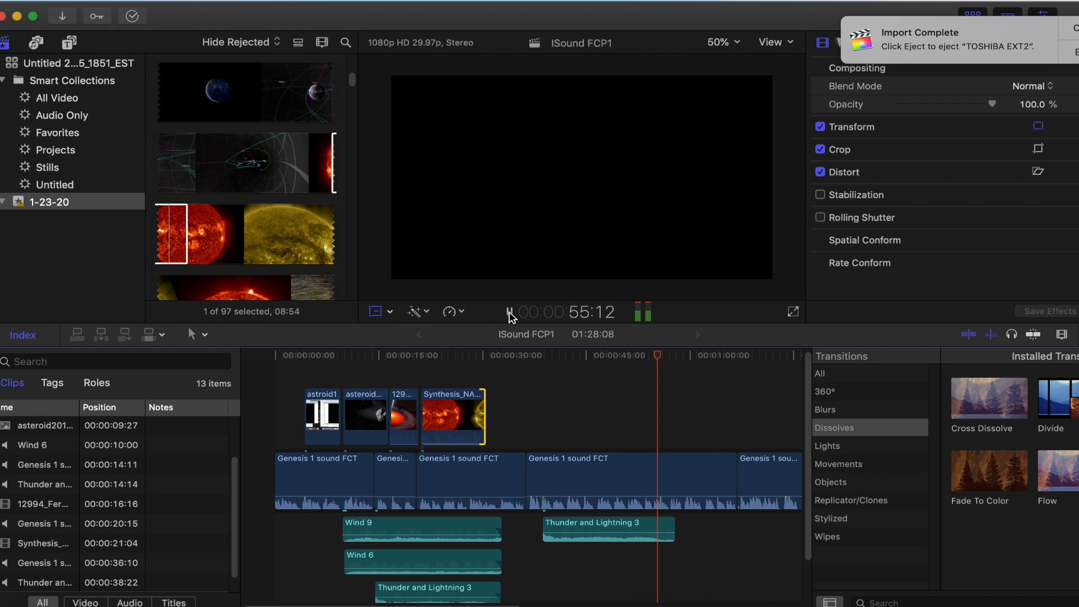
click(510, 312)
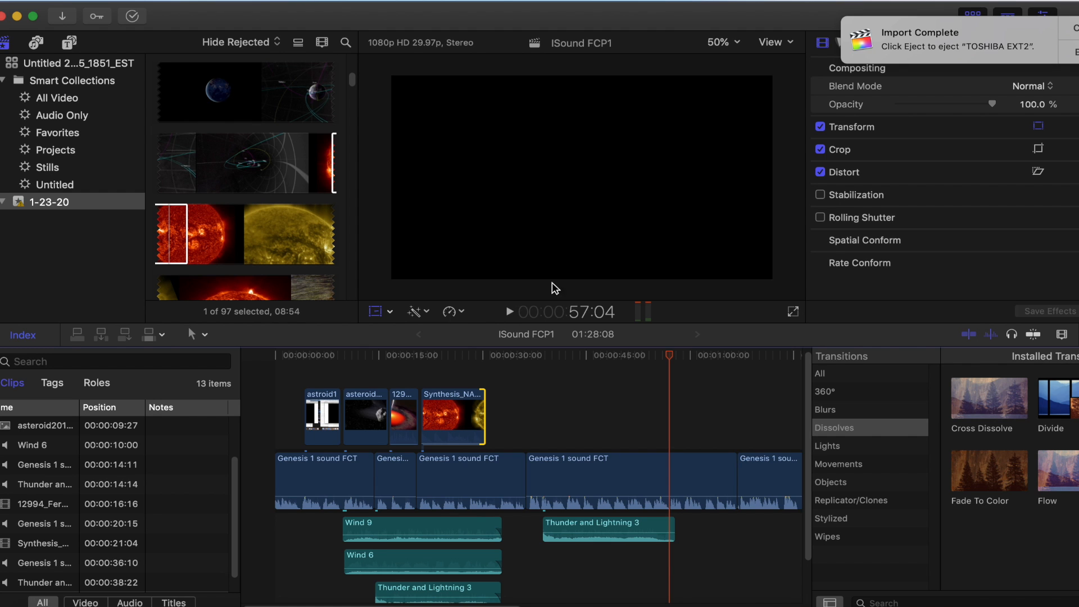
Find the vmb24 ocean sunrise clip among the event media, preview it, and mark a 25:12 range from 26:08 to its end
drag(352, 81, 333, 275)
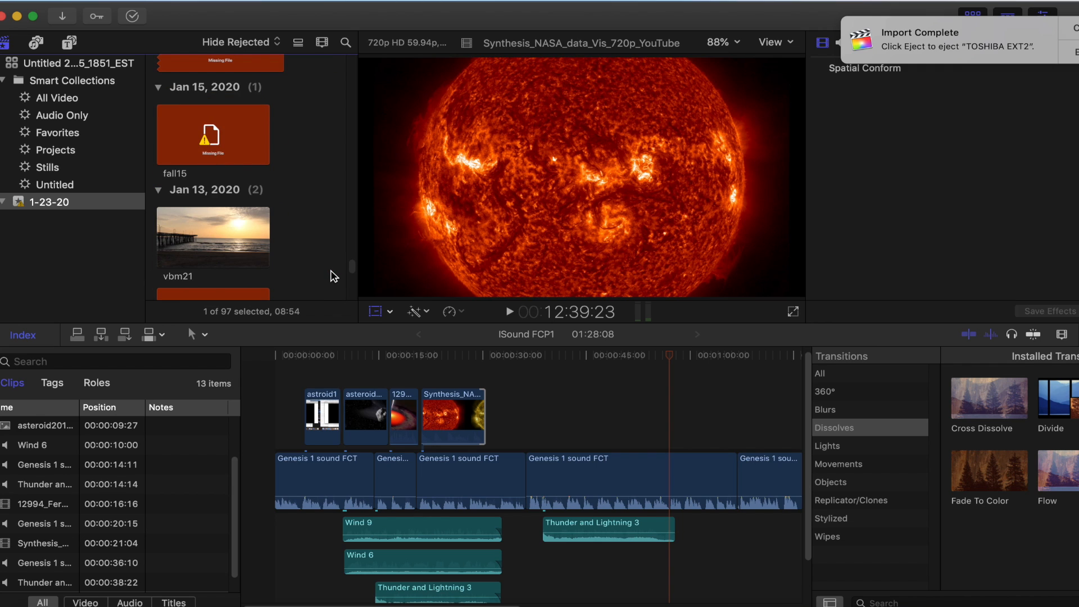
scroll(333, 276, up, 5)
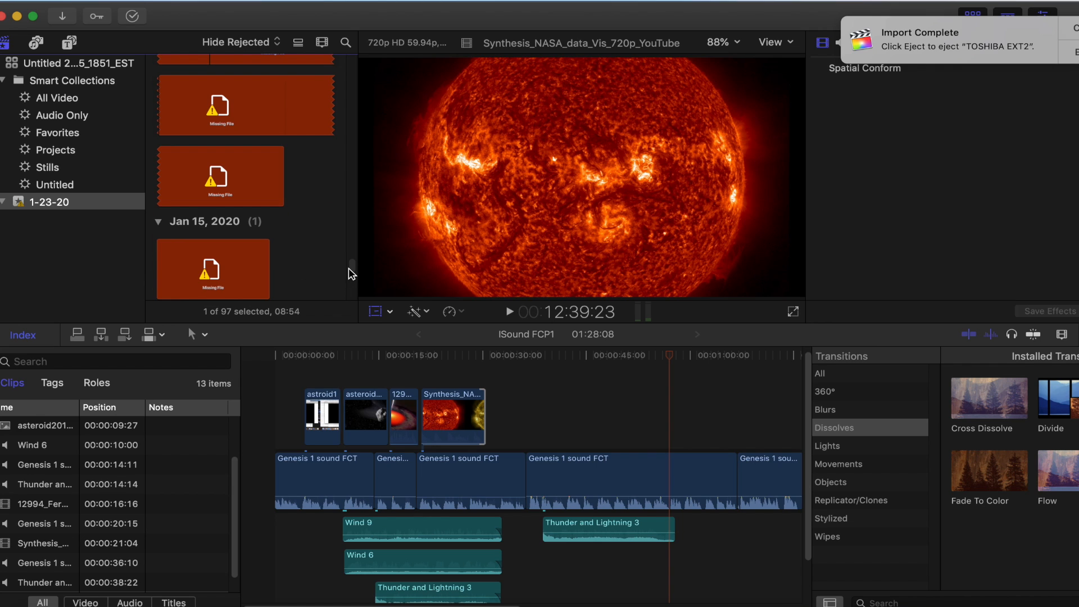
scroll(352, 272, up, 5)
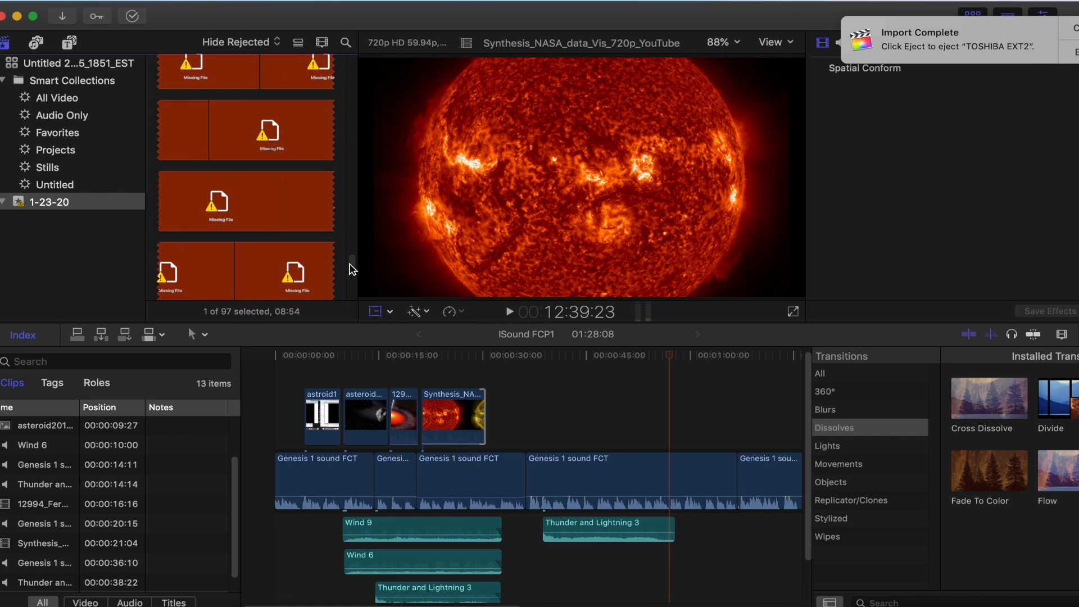
drag(350, 263, 350, 291)
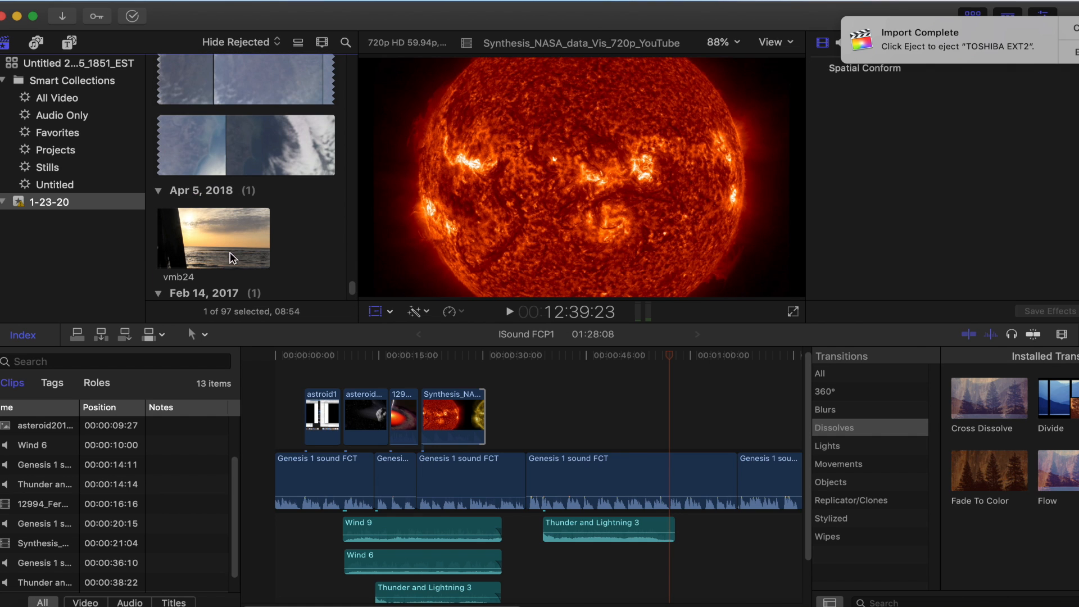
click(204, 241)
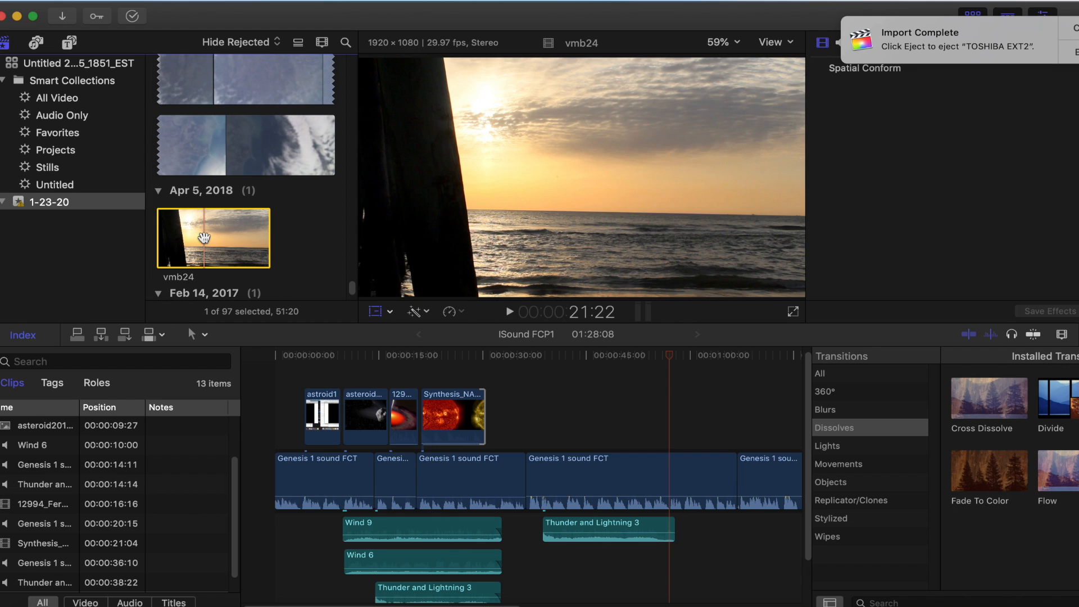
click(510, 312)
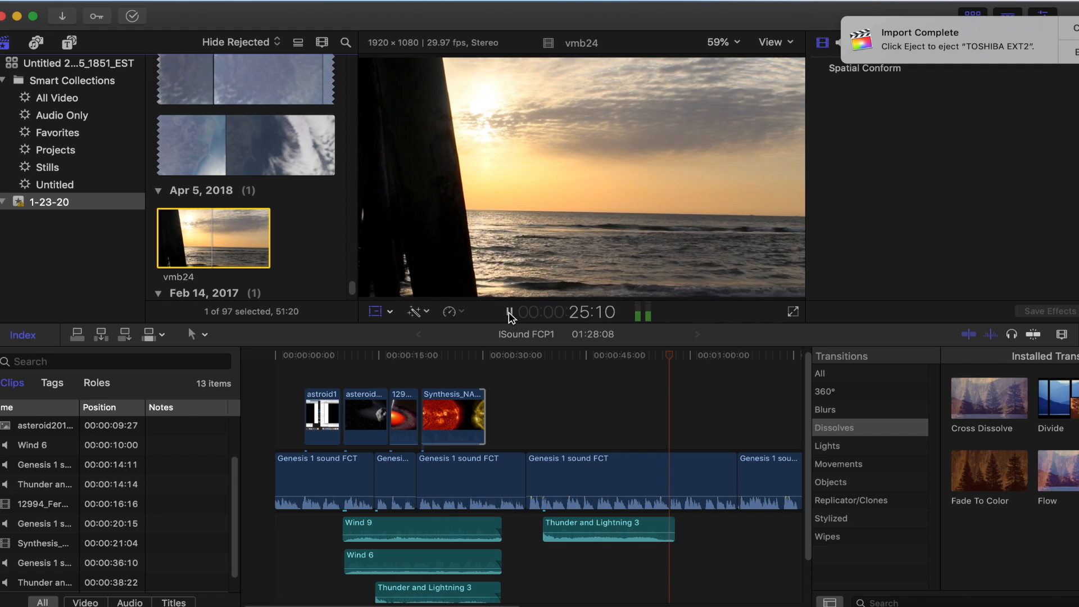
click(510, 312)
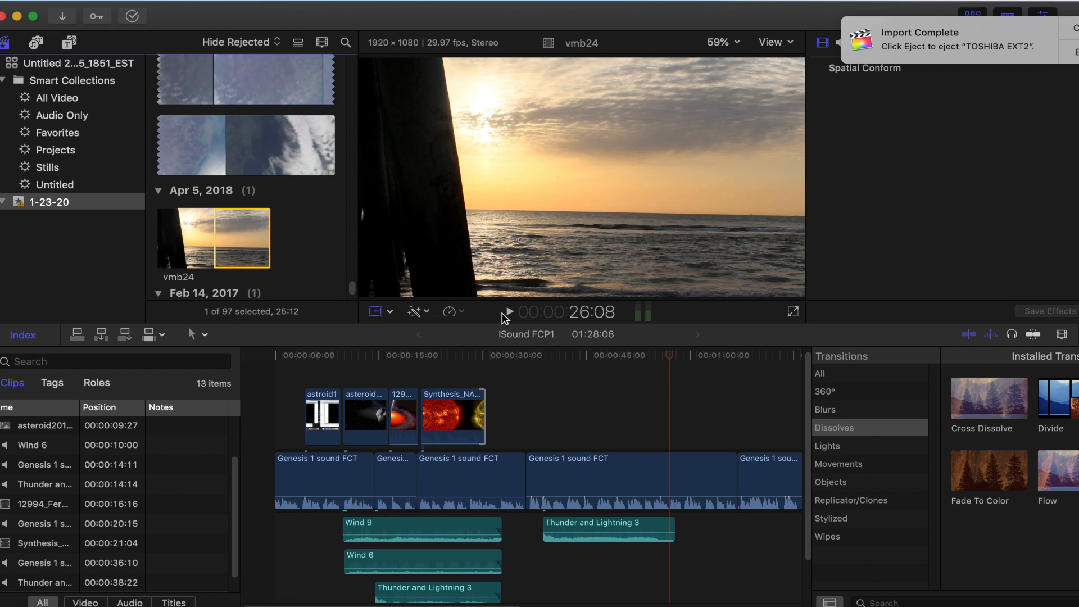
Connect the marked vmb24 range above the narration after the sun clip, shift it to start at 34:28, and place the playhead at 30:27
drag(239, 239, 492, 418)
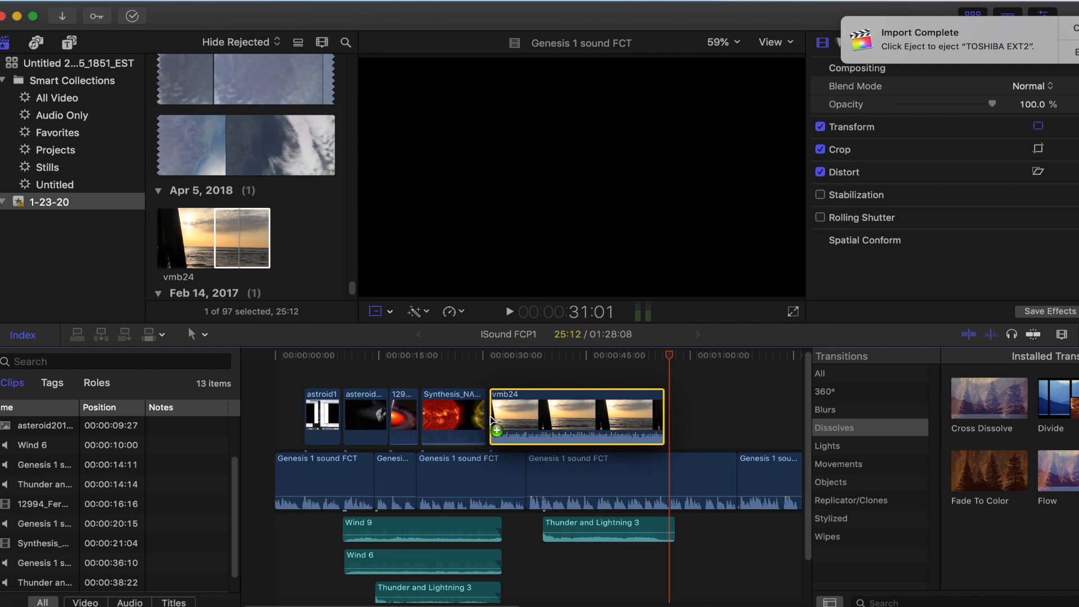
drag(549, 434, 549, 451)
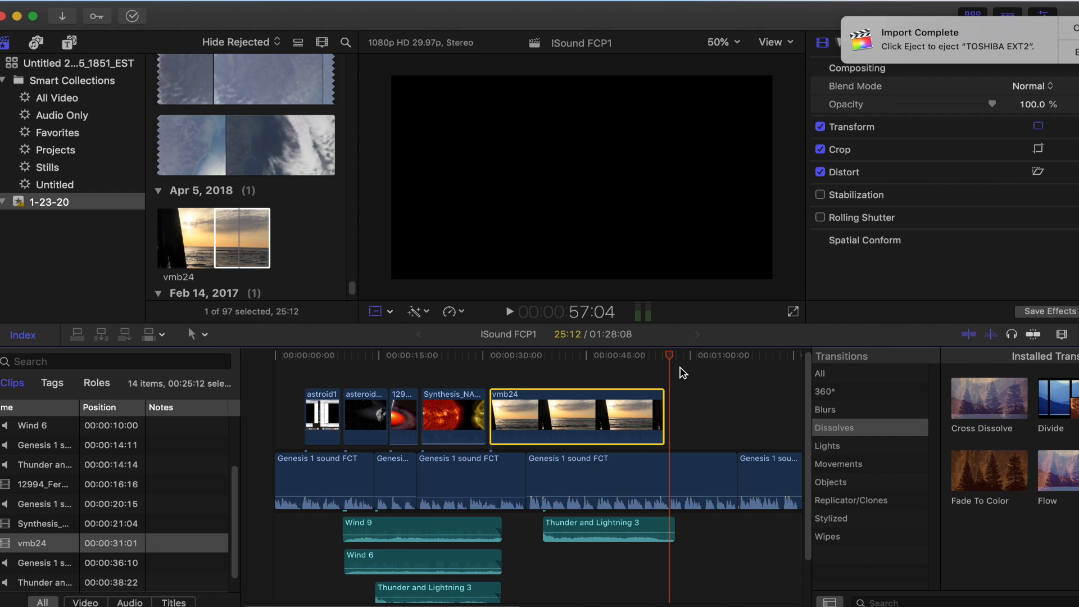
drag(672, 363, 541, 392)
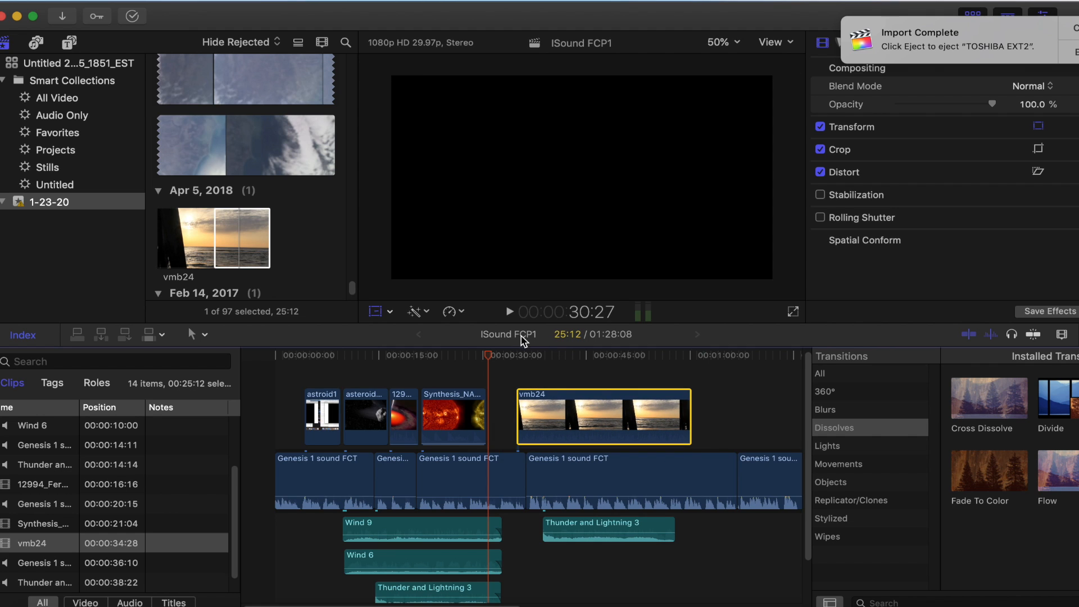
Play the project from 30:27 to 40:01, and move the connected vmb24 clip to start at 39:16
click(510, 311)
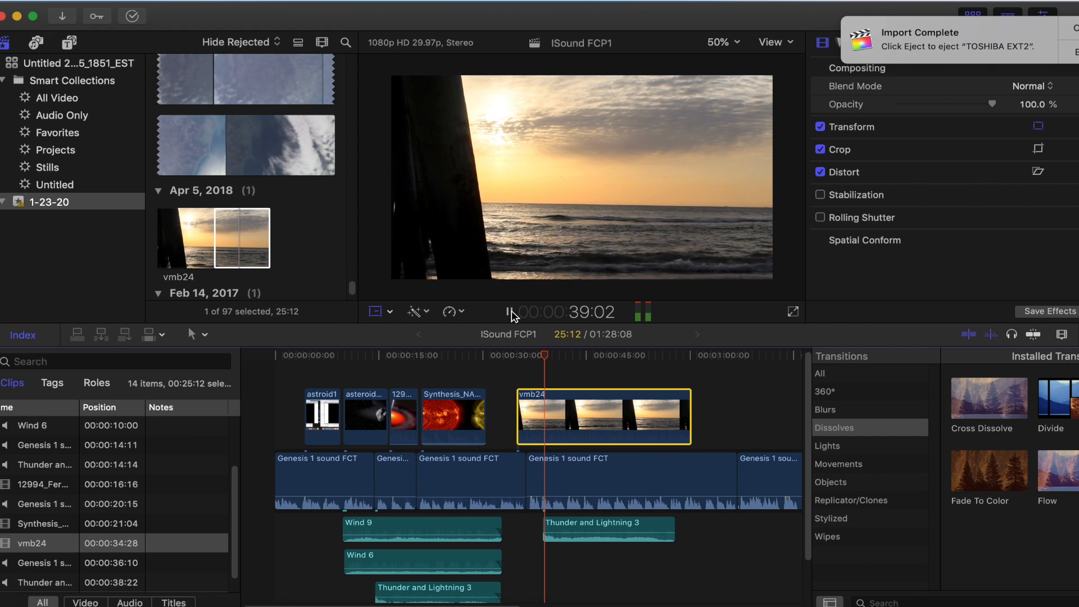
click(509, 312)
key(shift+t)
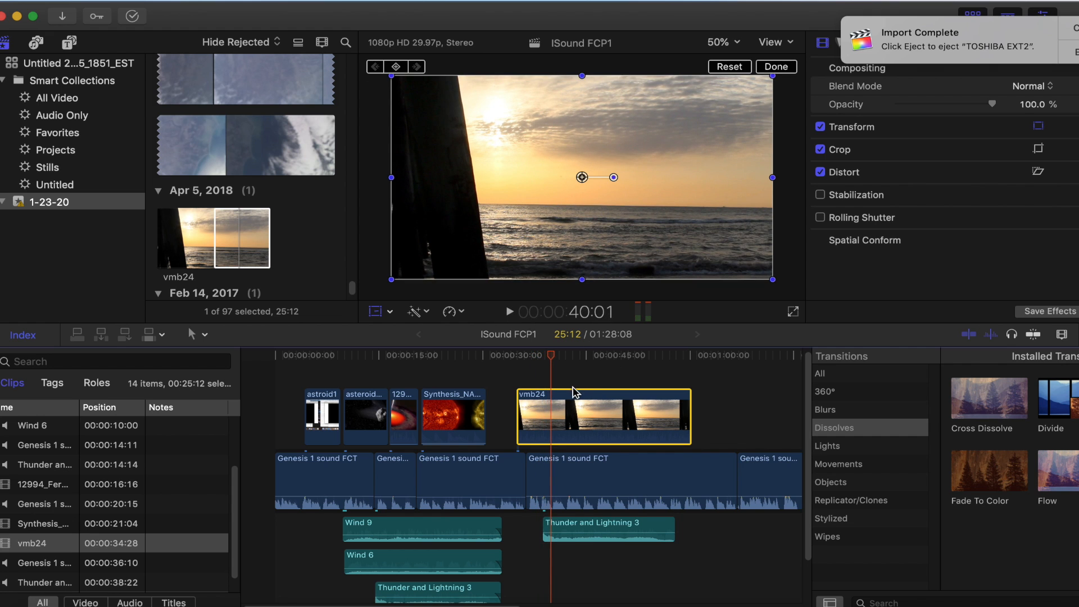
drag(563, 395, 596, 393)
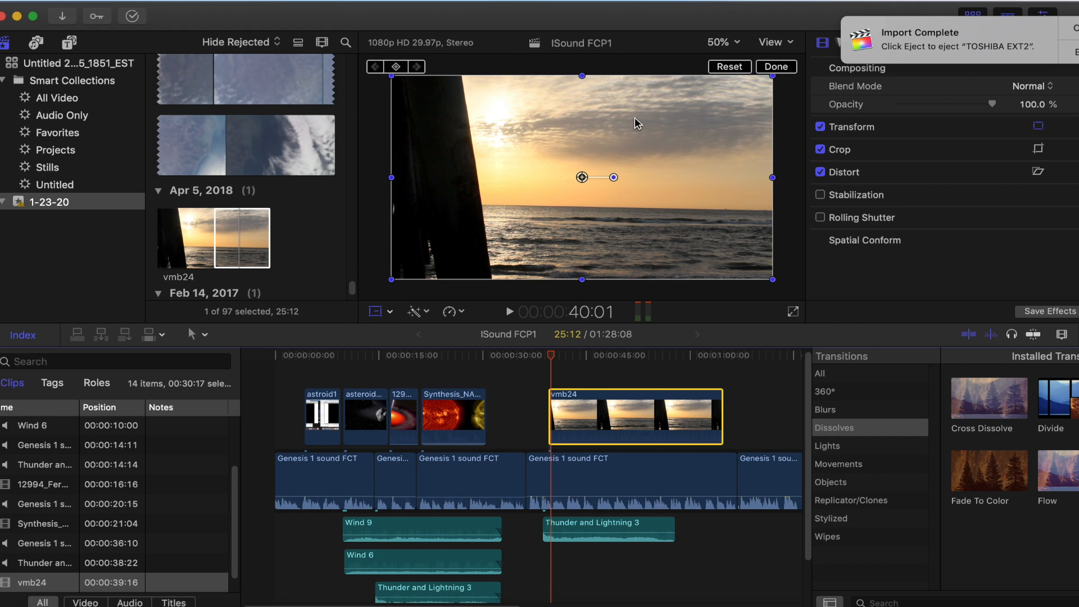
Transform the vmb24 picture by enlarging and repositioning it so the dark pier post falls outside the frame
drag(635, 118, 596, 175)
drag(733, 128, 809, 84)
drag(746, 188, 736, 154)
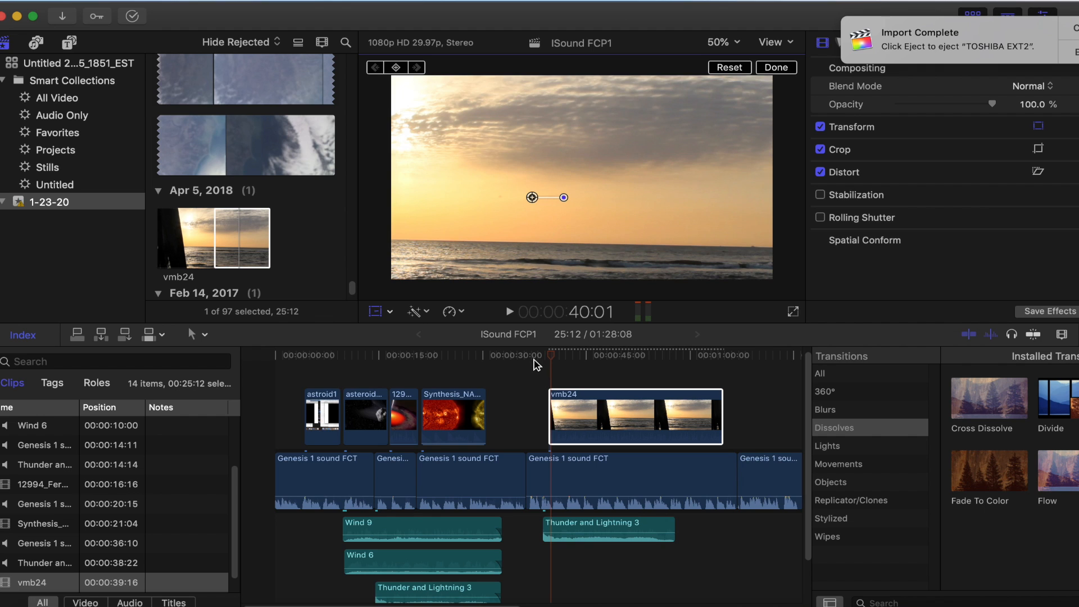
Apply Balance Color to the vmb24 clip, and rotate and lower its picture slightly so the horizon sits level
click(427, 313)
click(430, 325)
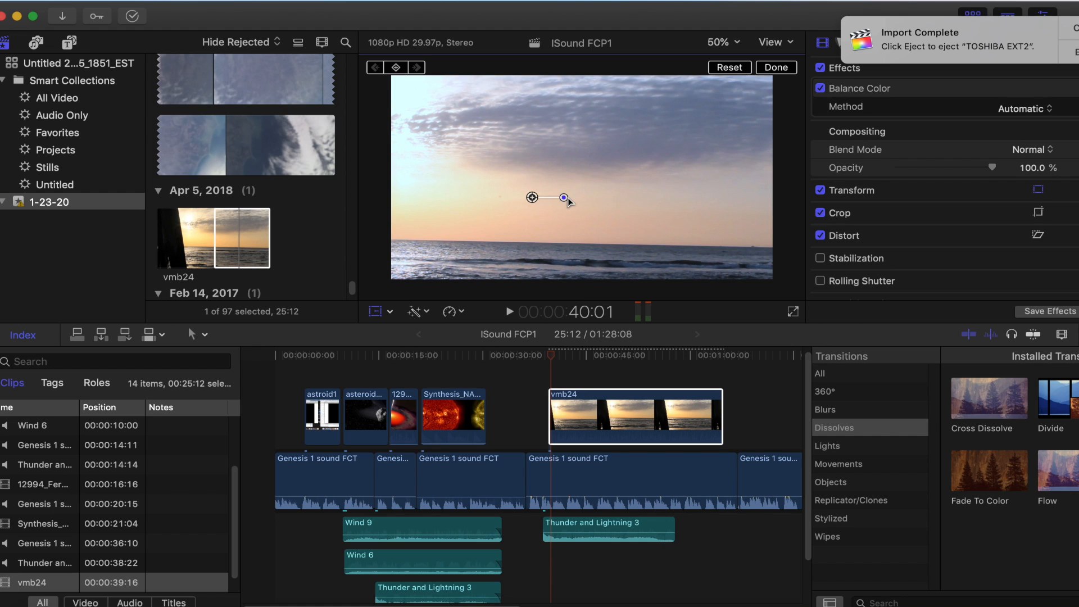
drag(565, 199, 568, 198)
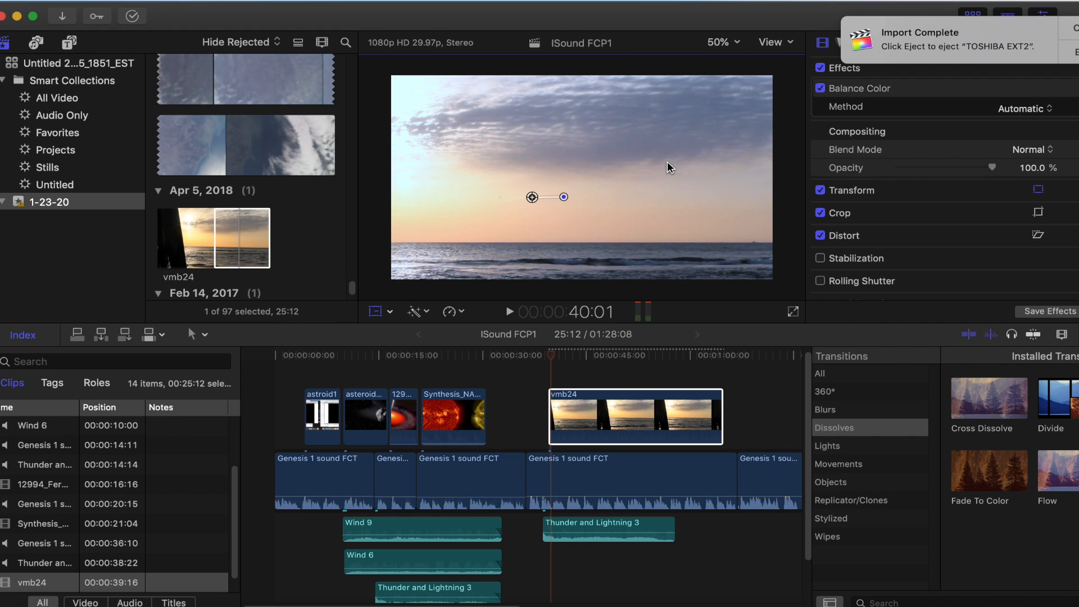
drag(666, 161, 666, 173)
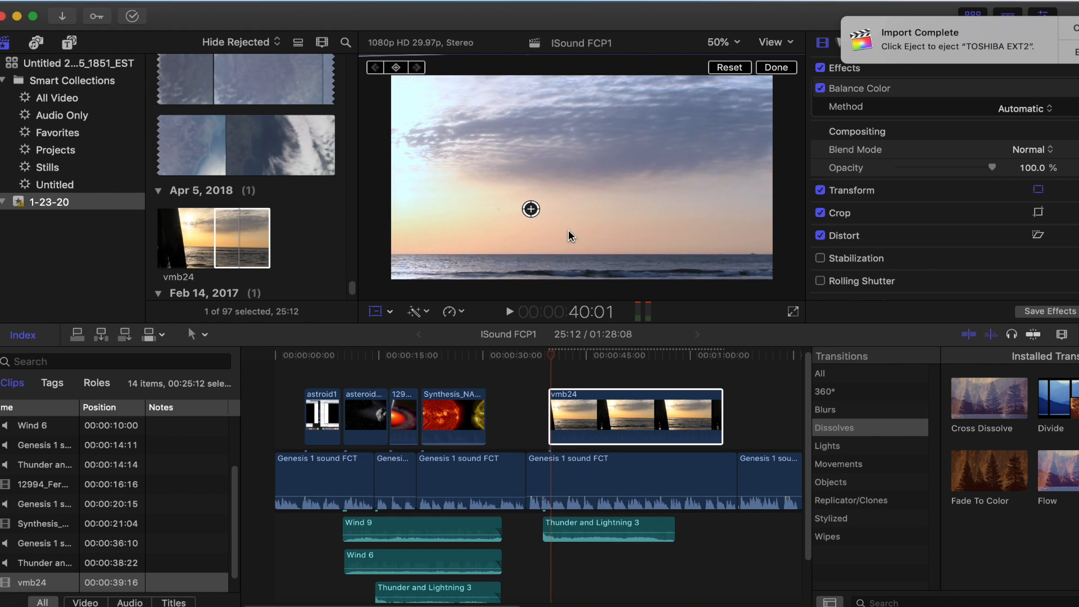
Play the project from 40:01 to 56:24, and trim the start of vmb24 to 51:01 for a 13:27 duration
click(513, 316)
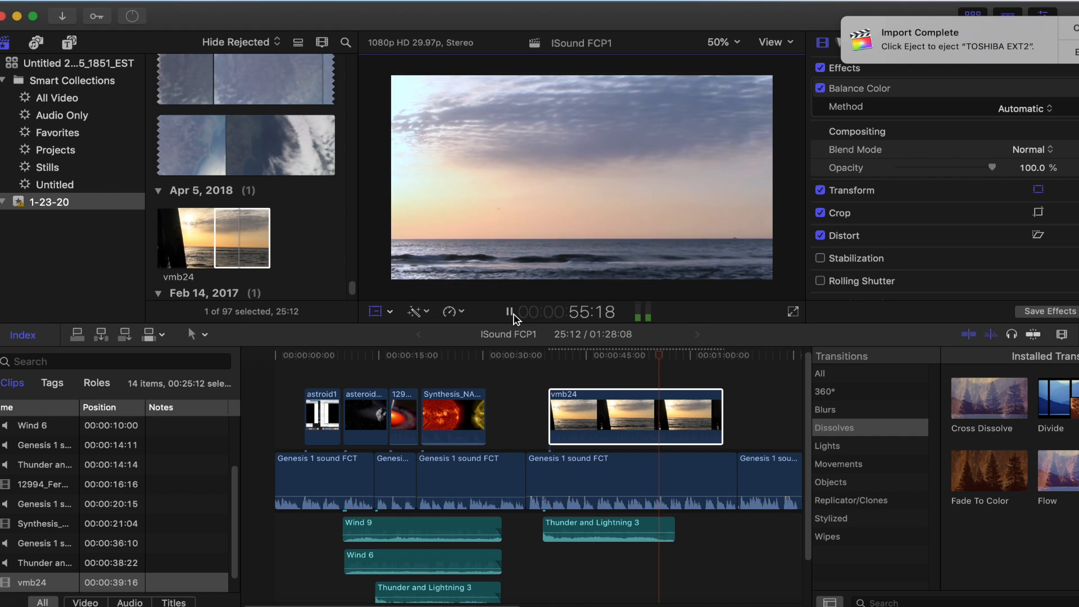
click(513, 316)
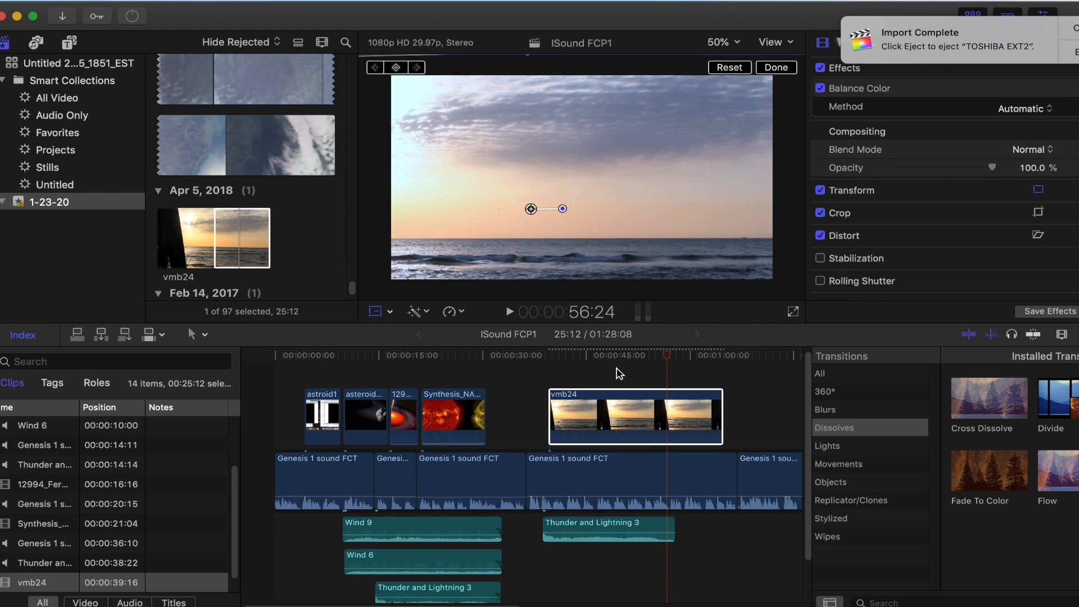
click(550, 394)
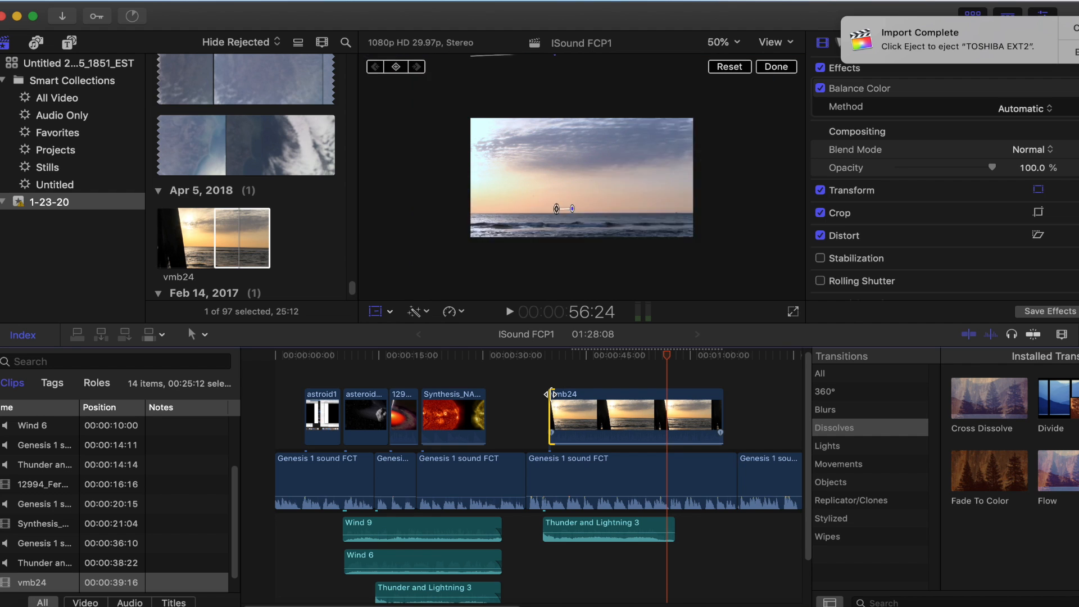
drag(551, 395, 630, 401)
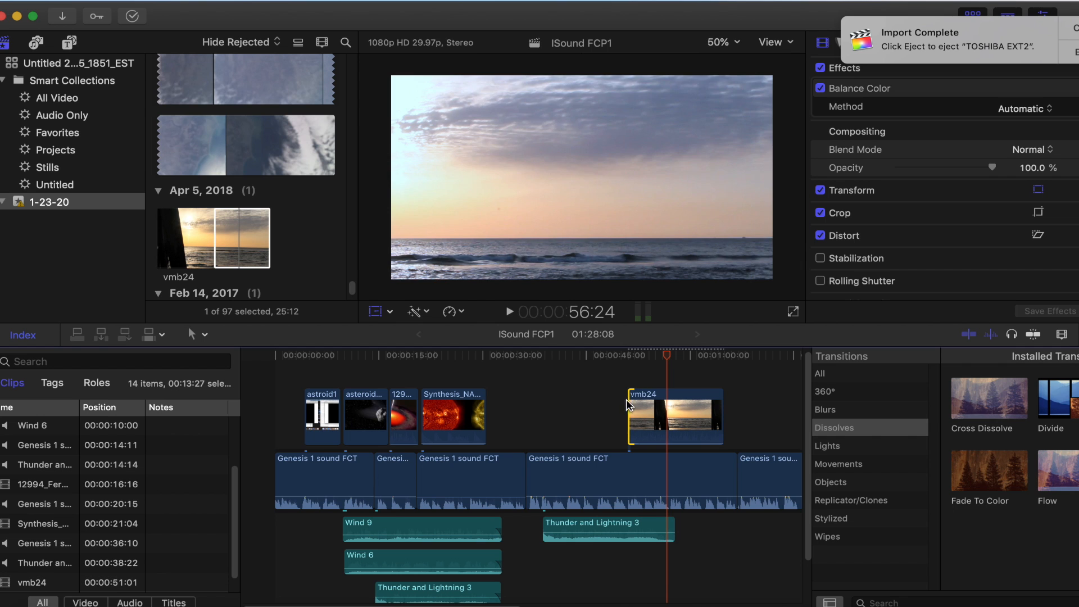
Mark a 12:21 range of the clouds-over-ocean footage in HD_Earth_Views_512kb, ending at 2:21:24
click(177, 80)
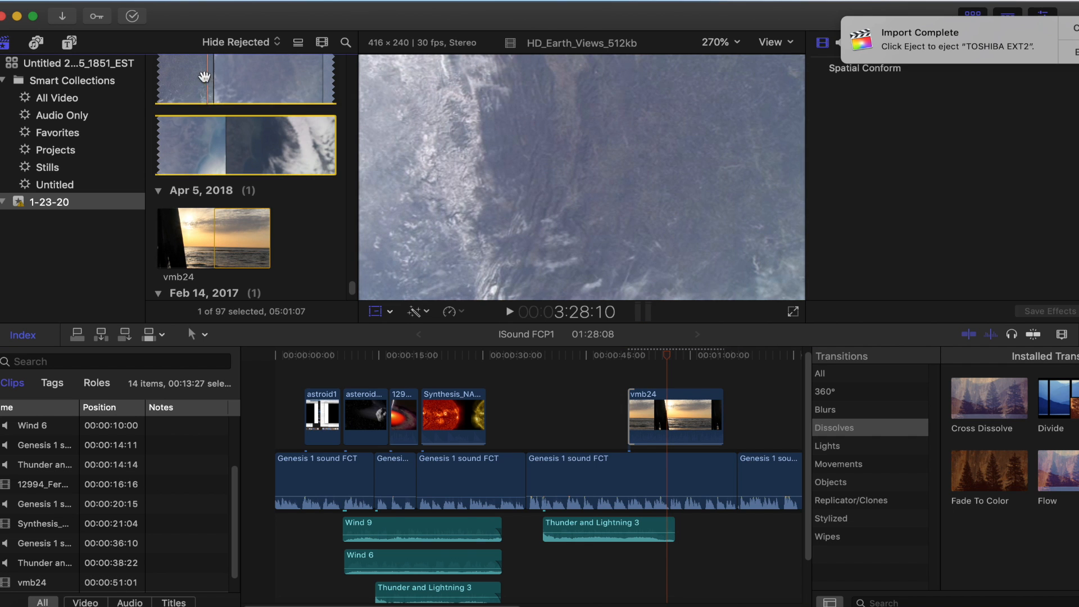
scroll(330, 193, up, 1)
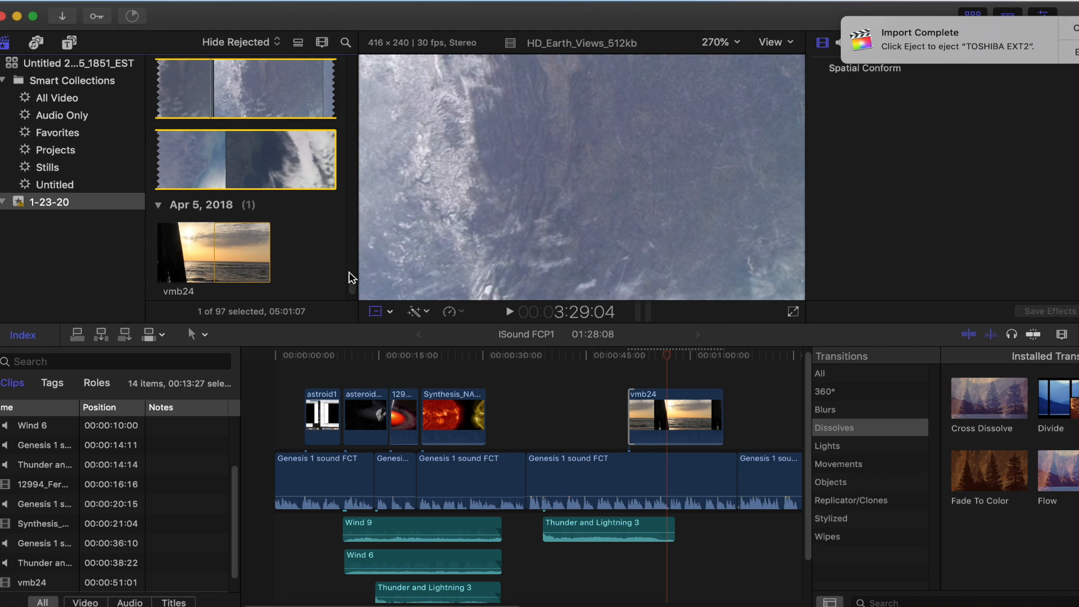
scroll(352, 281, up, 4)
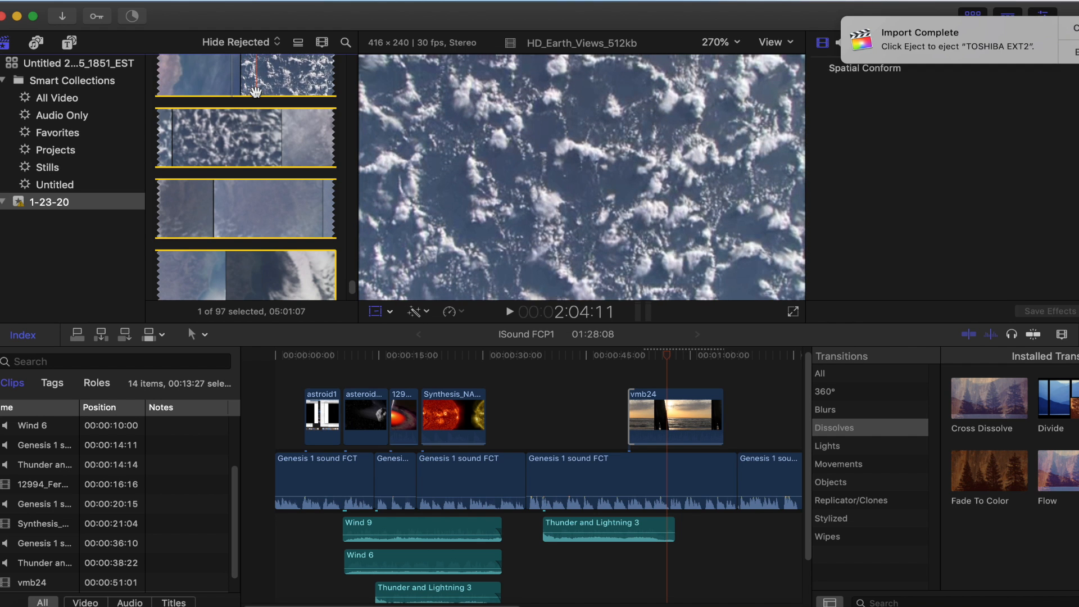
key(i)
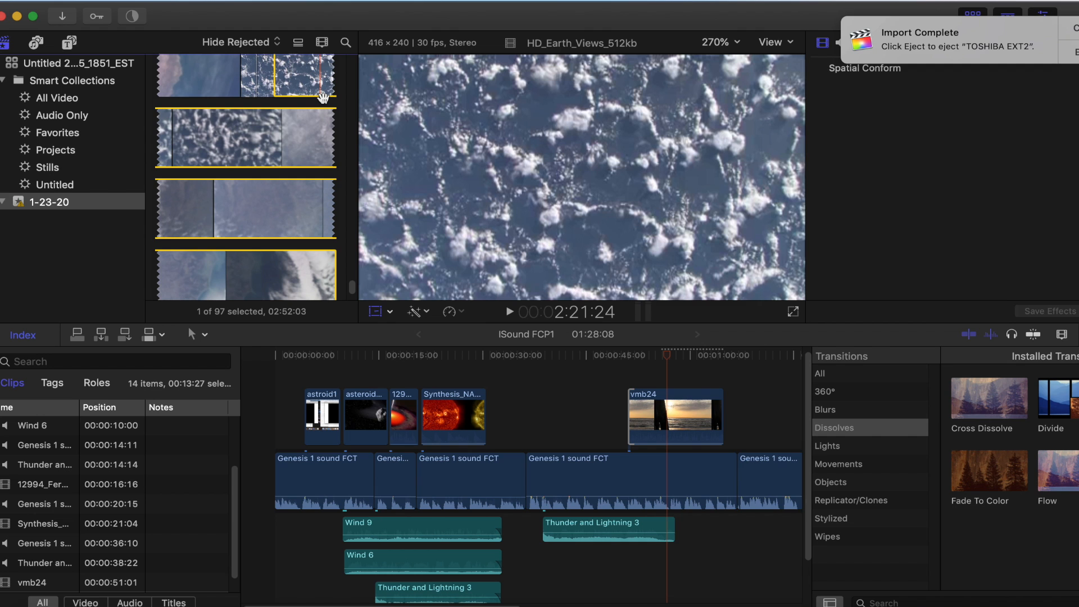
key(o)
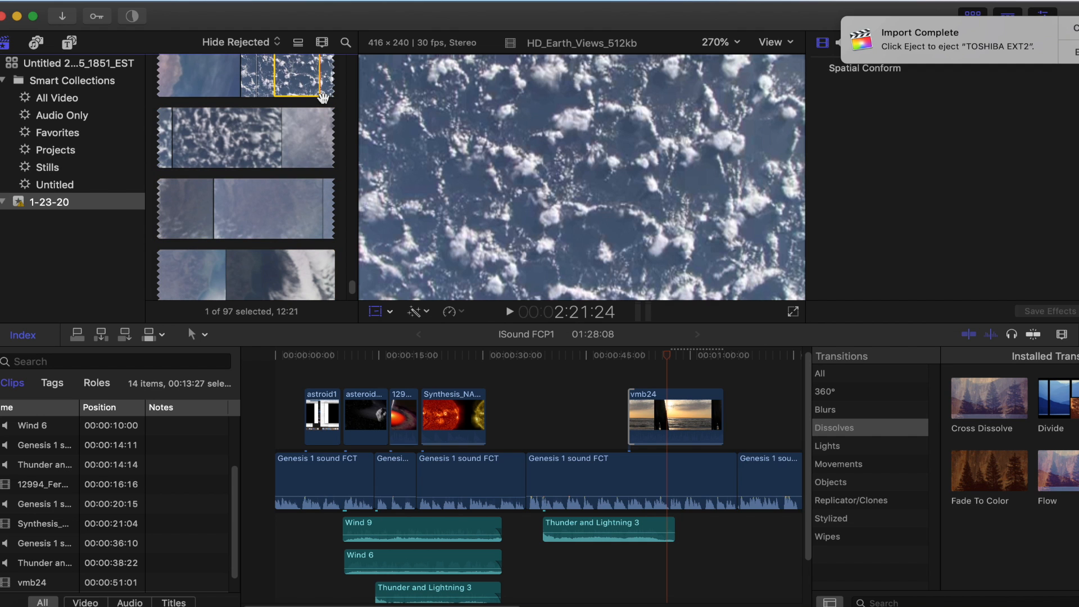
Connect the marked cloud range at 38:05, just before vmb24, and play the project from there to 59:02
drag(308, 78, 540, 420)
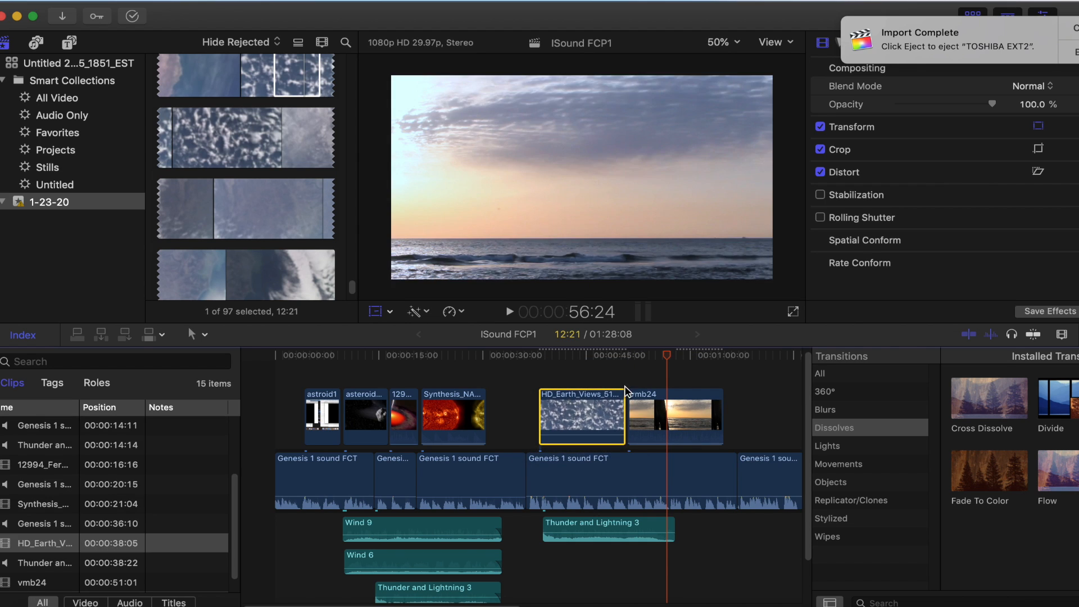
drag(666, 358, 538, 361)
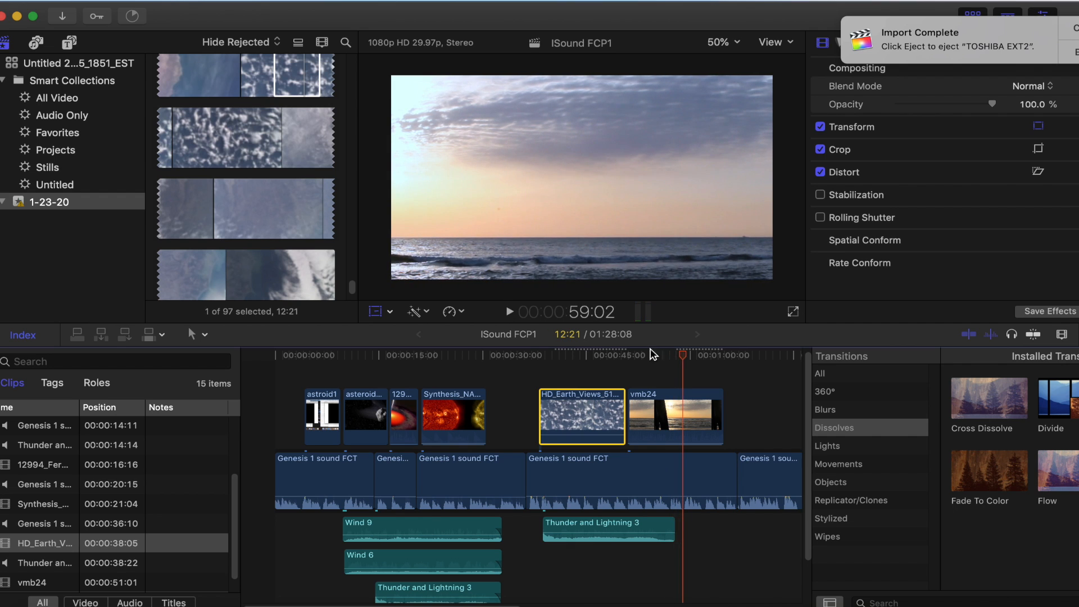
Place the playhead near 51:05, and lengthen the connected vmb24 clip to a 21:11 duration starting at 51:01
drag(687, 358, 630, 358)
drag(653, 395, 630, 397)
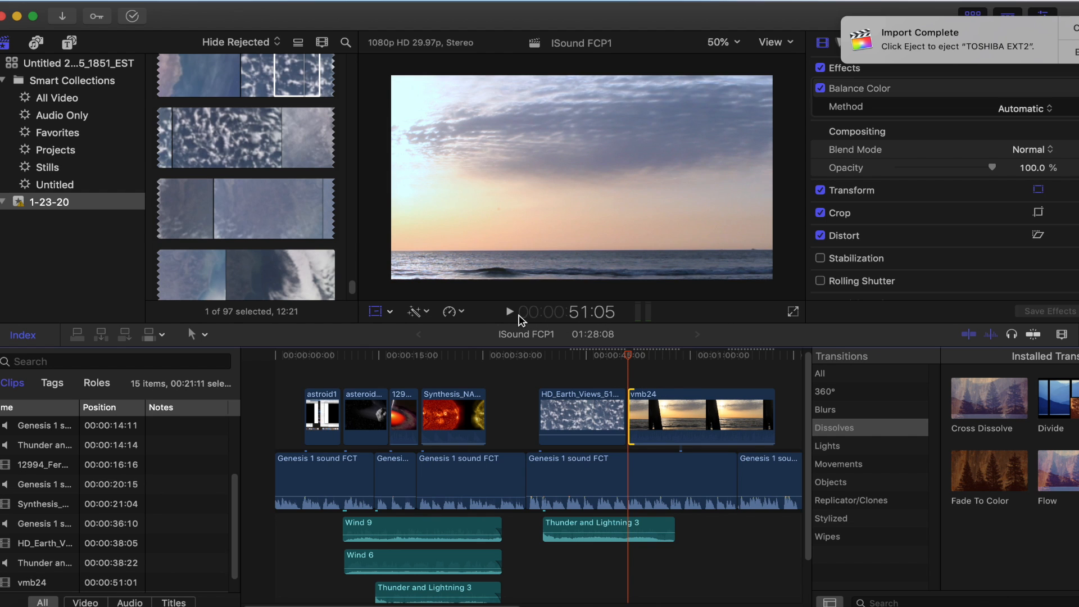
Play the project from 51:05 to 59:06, and trim the end of vmb24 to the playhead there
click(510, 312)
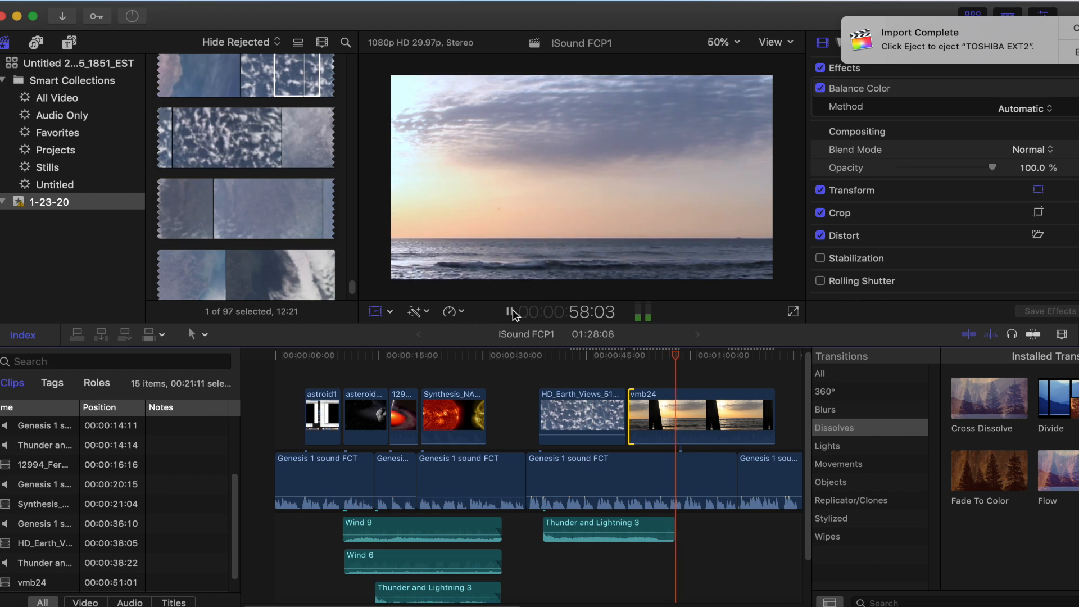
click(511, 312)
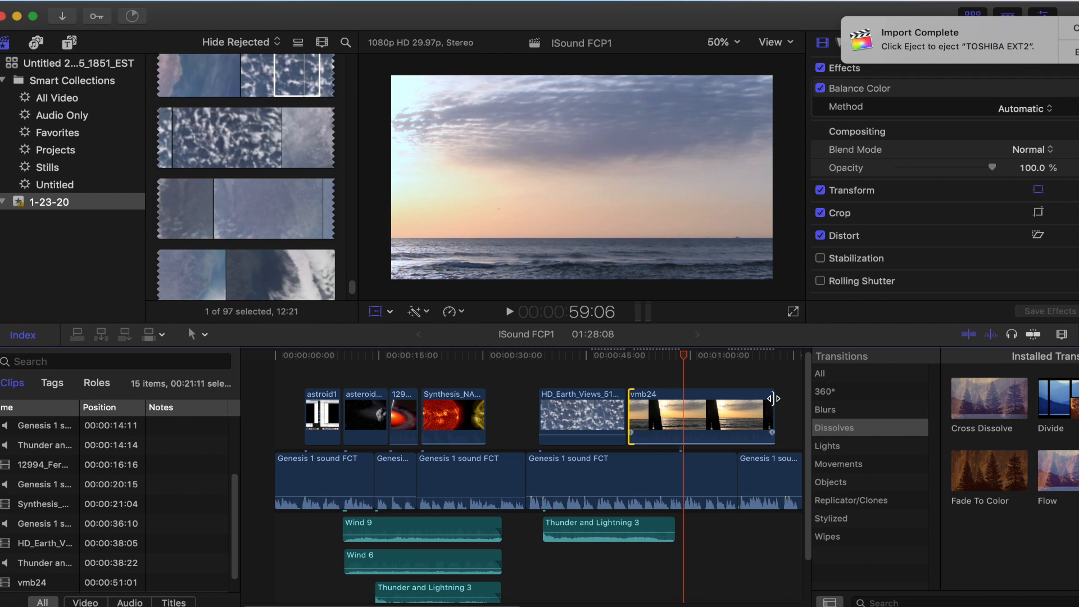
drag(772, 399, 682, 400)
Play the project from 3:23 to 1:07:04, and extend the end of vmb24 to the playhead there
drag(687, 355, 301, 355)
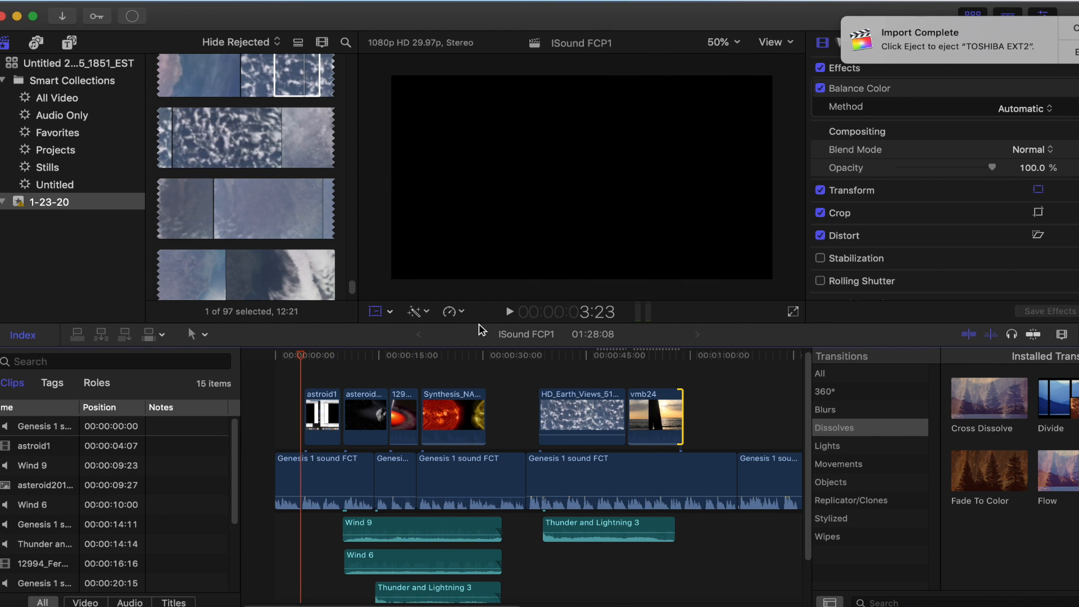
click(510, 312)
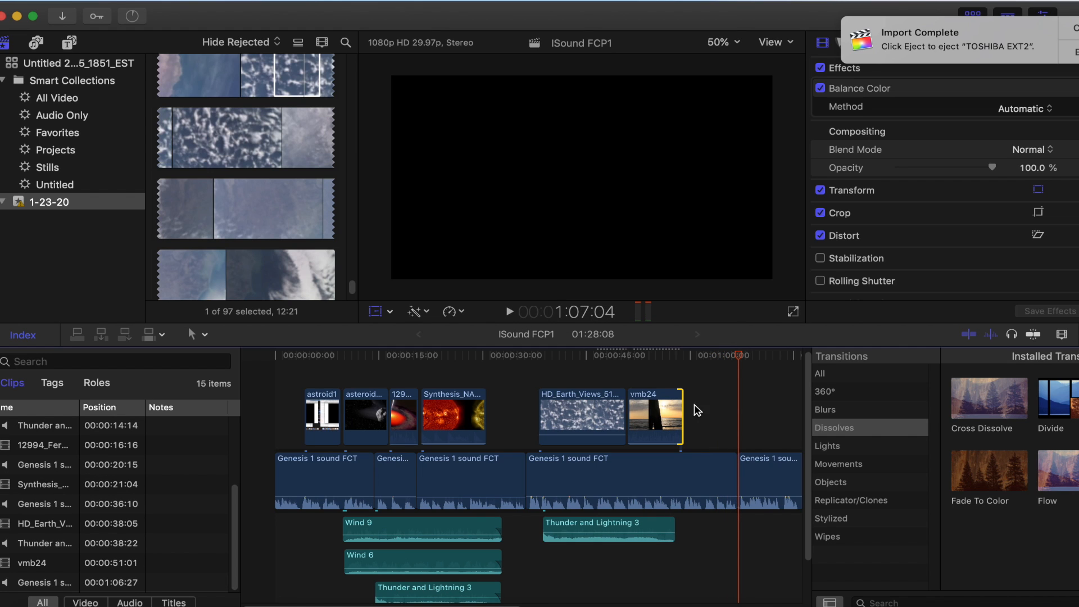
drag(681, 401, 736, 408)
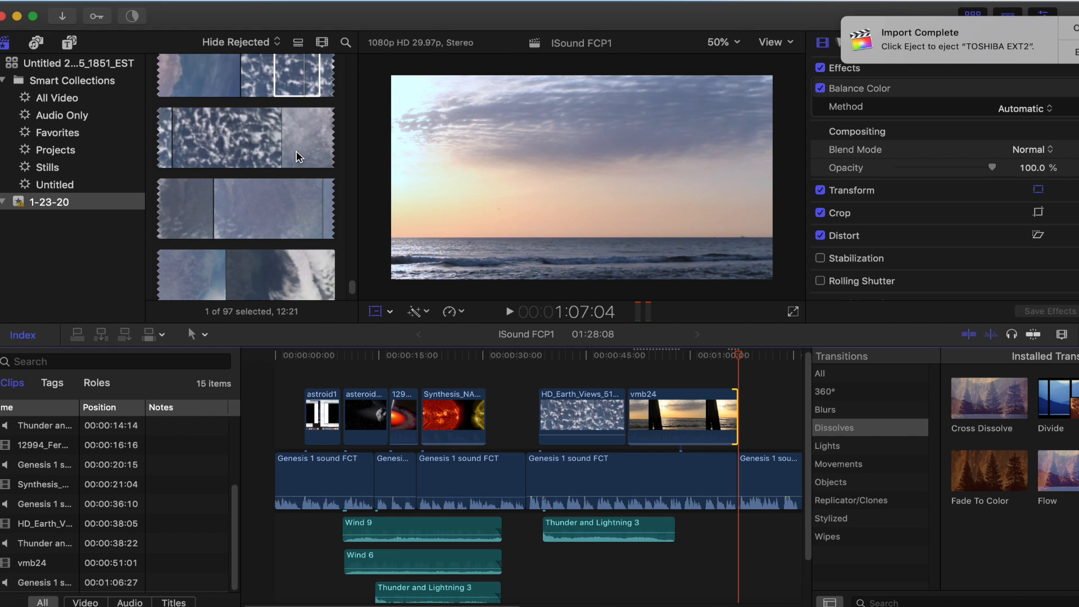
Look through HD_Earth_Views_512kb and the other clips in the event 1-23-20 for footage to follow vmb24
click(150, 211)
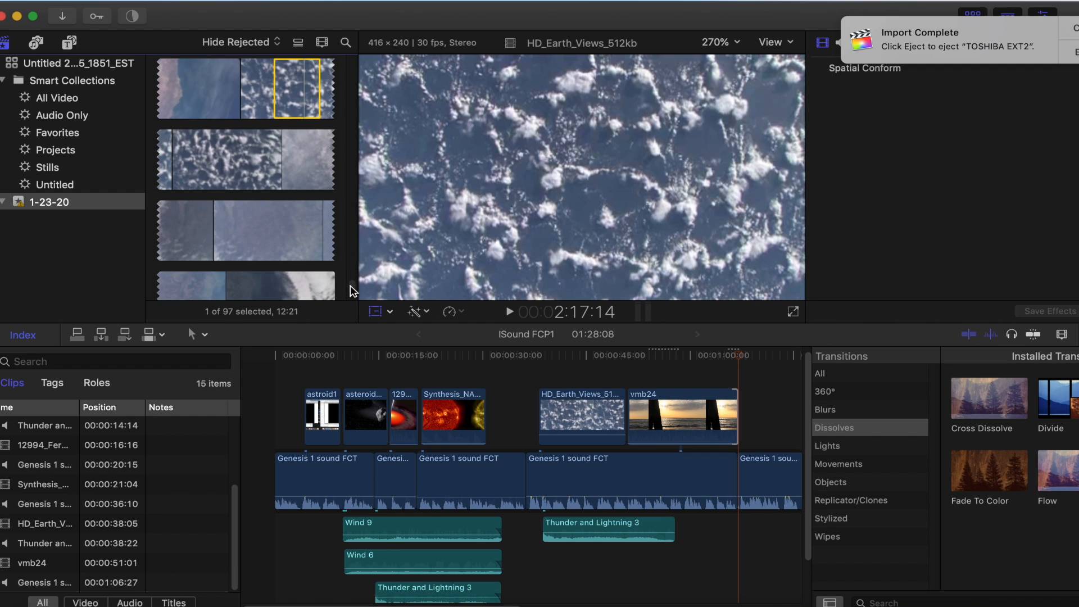
scroll(350, 291, down, 5)
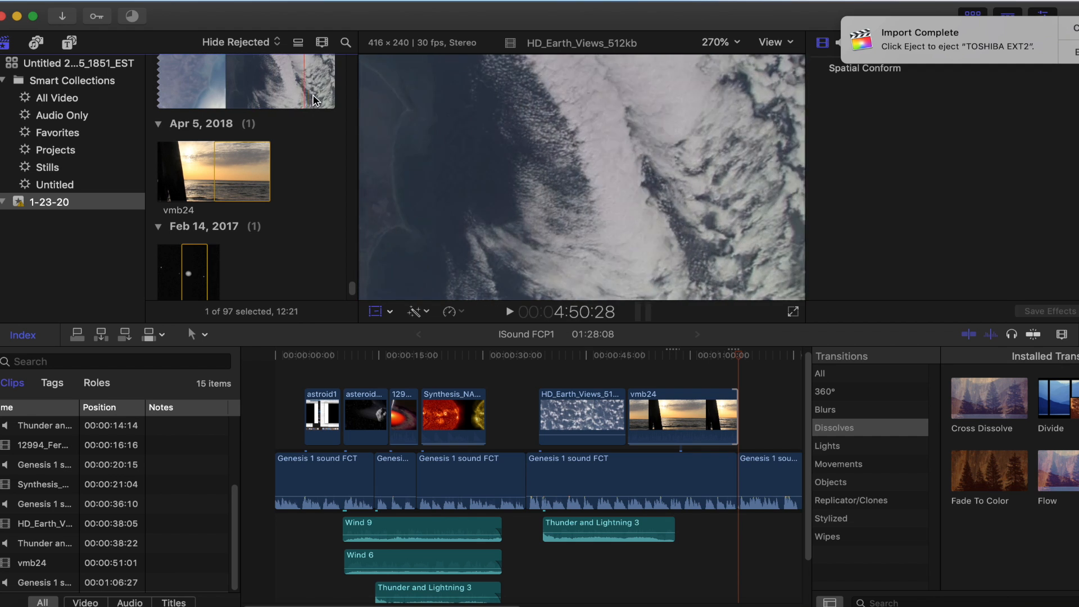
scroll(344, 101, up, 5)
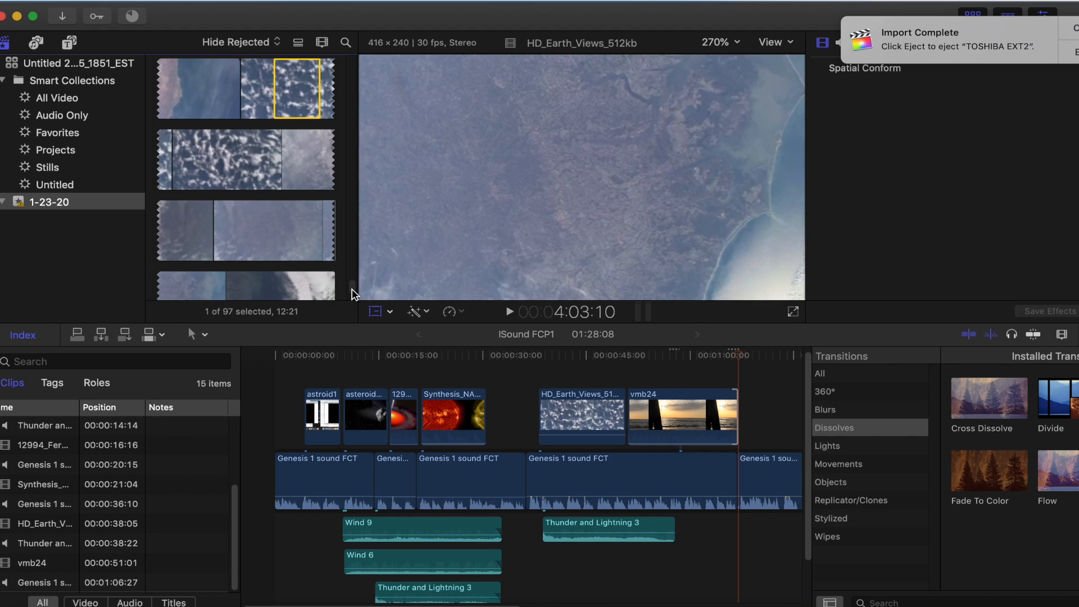
scroll(353, 291, down, 5)
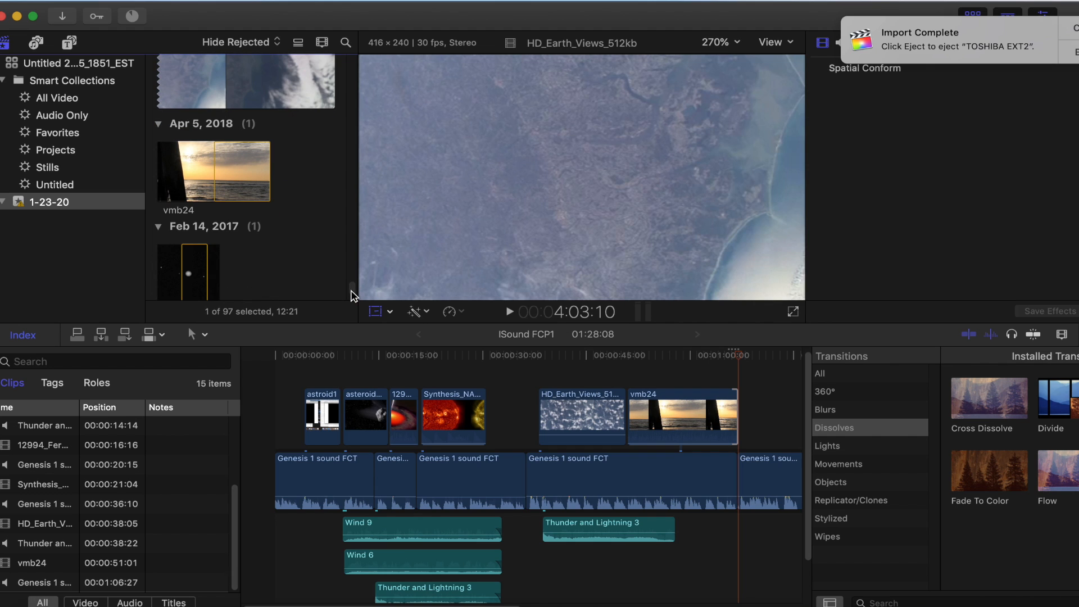
scroll(353, 291, down, 3)
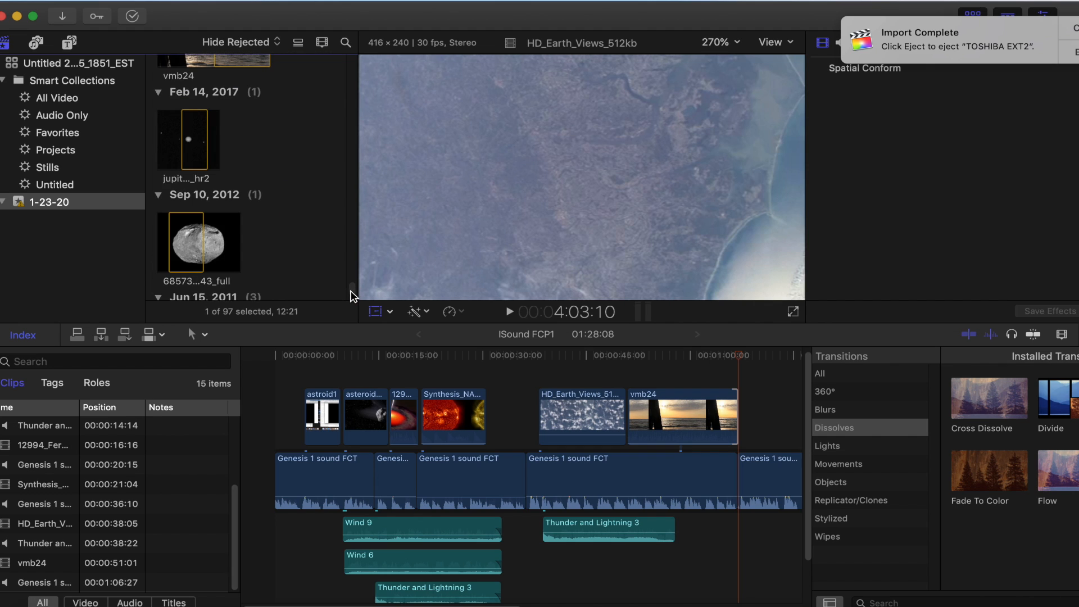
scroll(351, 292, down, 8)
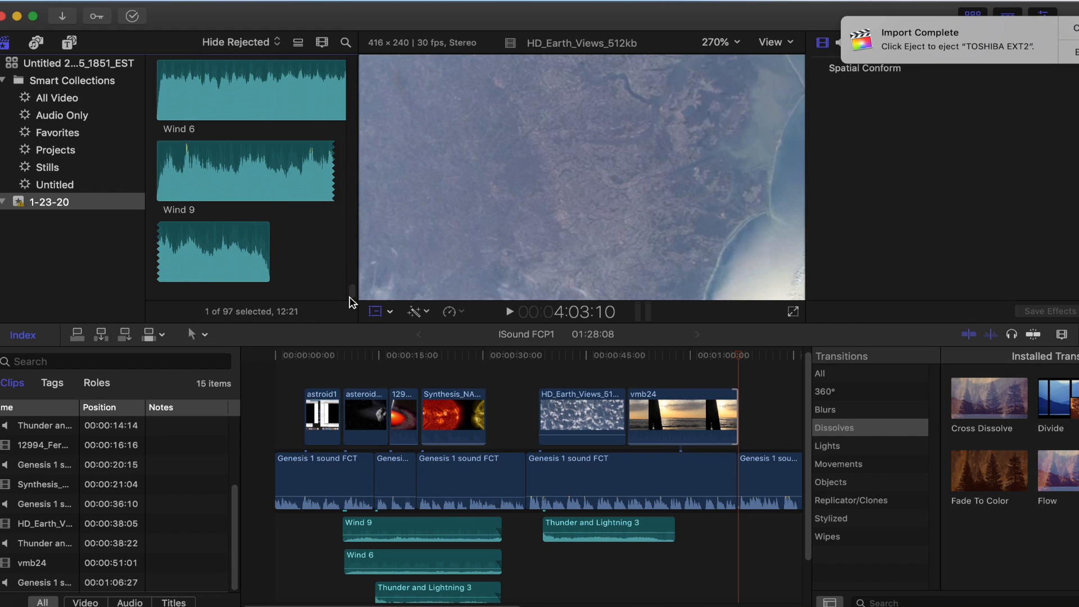
scroll(351, 299, up, 10)
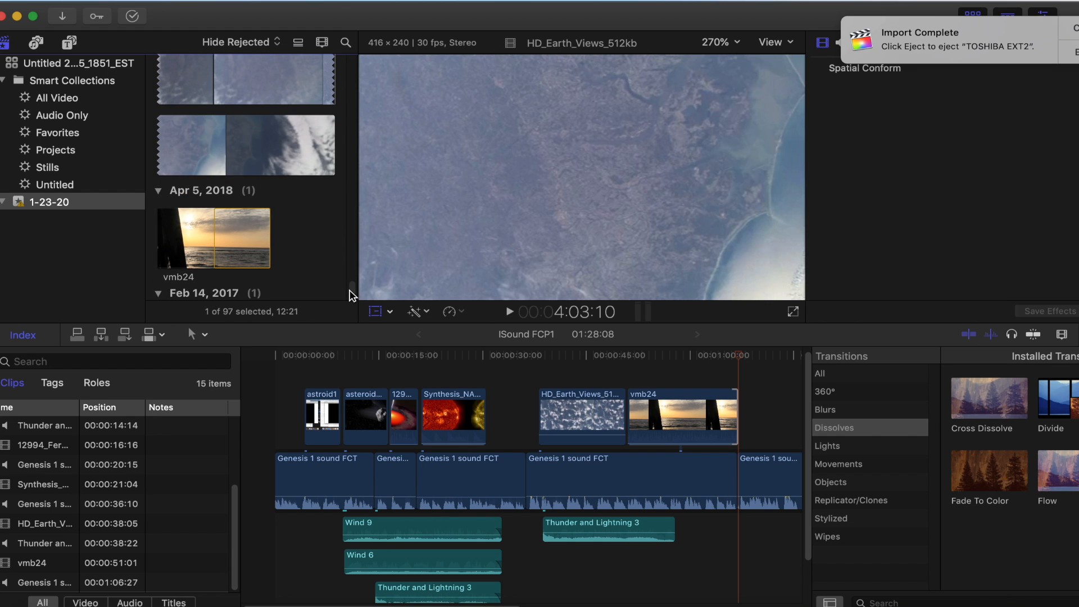
scroll(352, 293, up, 5)
scroll(352, 293, up, 3)
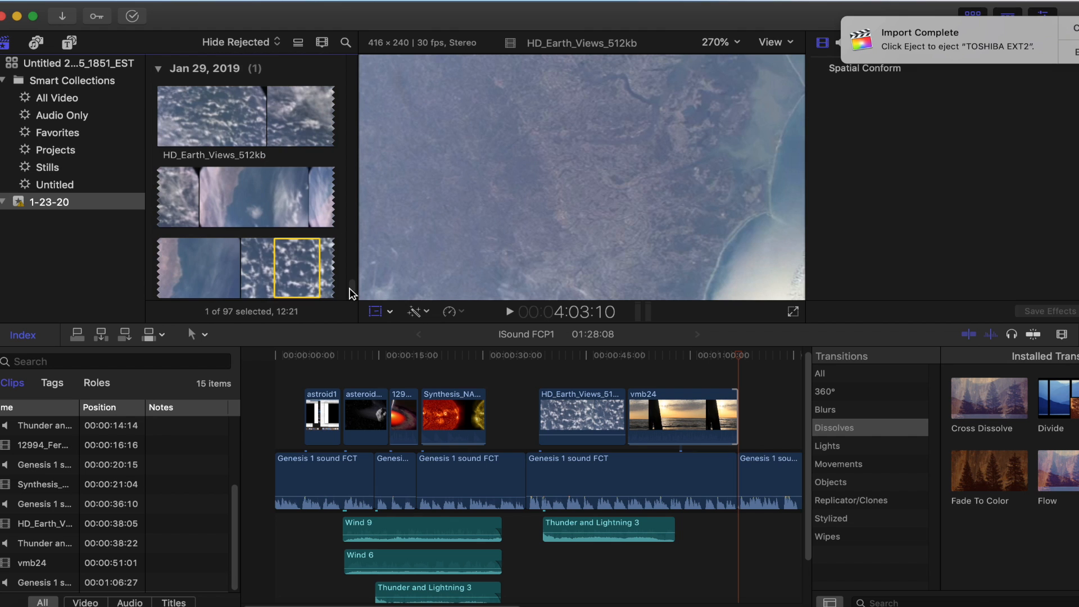
scroll(349, 289, up, 15)
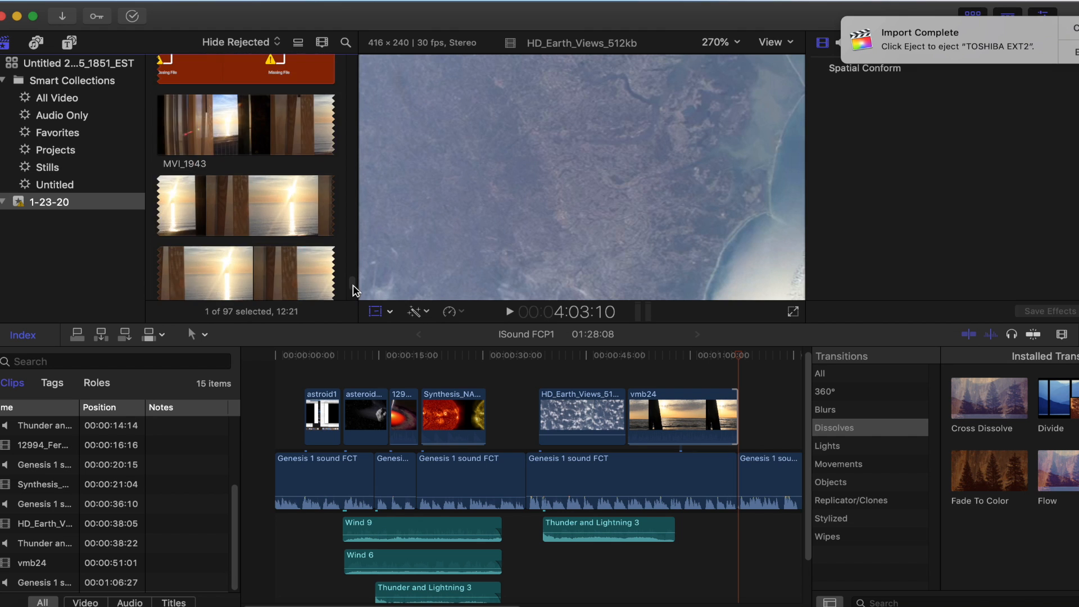
scroll(353, 278, up, 10)
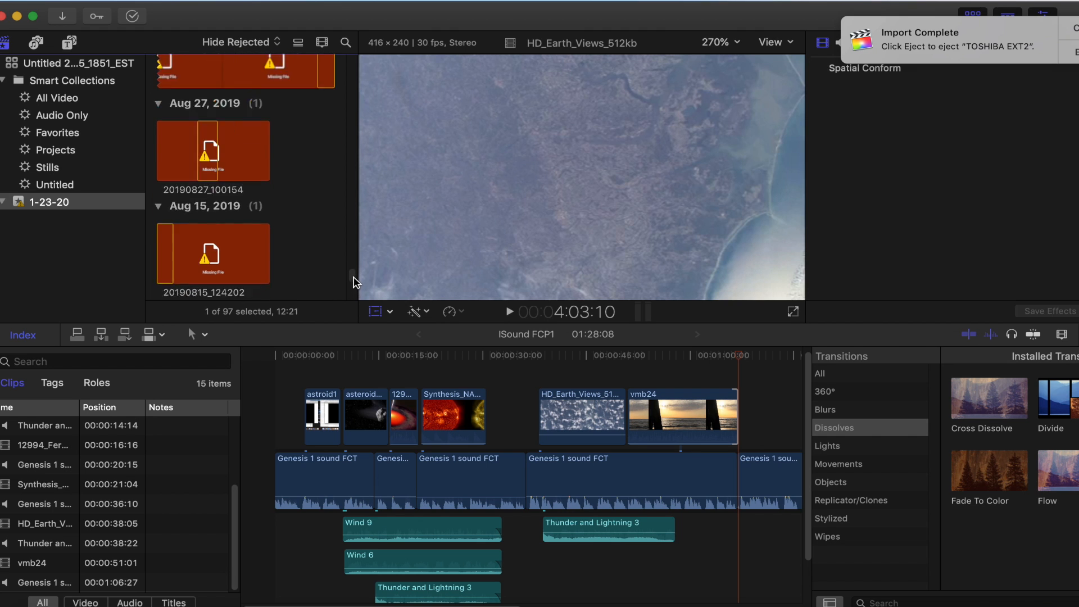
Mark an 8:37 range of the cloud-covered Earth in Synthesis_NASA_data_Vis_720p_YouTube and connect it at 1:07:15, just after vmb24
drag(354, 269, 360, 84)
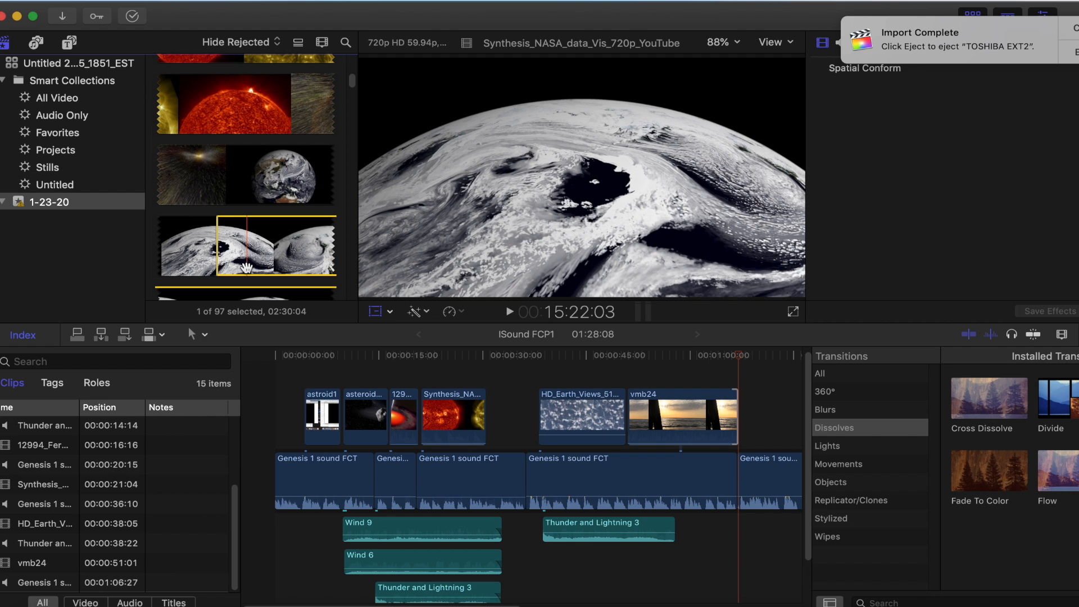
key(o)
drag(234, 248, 309, 306)
drag(600, 345, 770, 490)
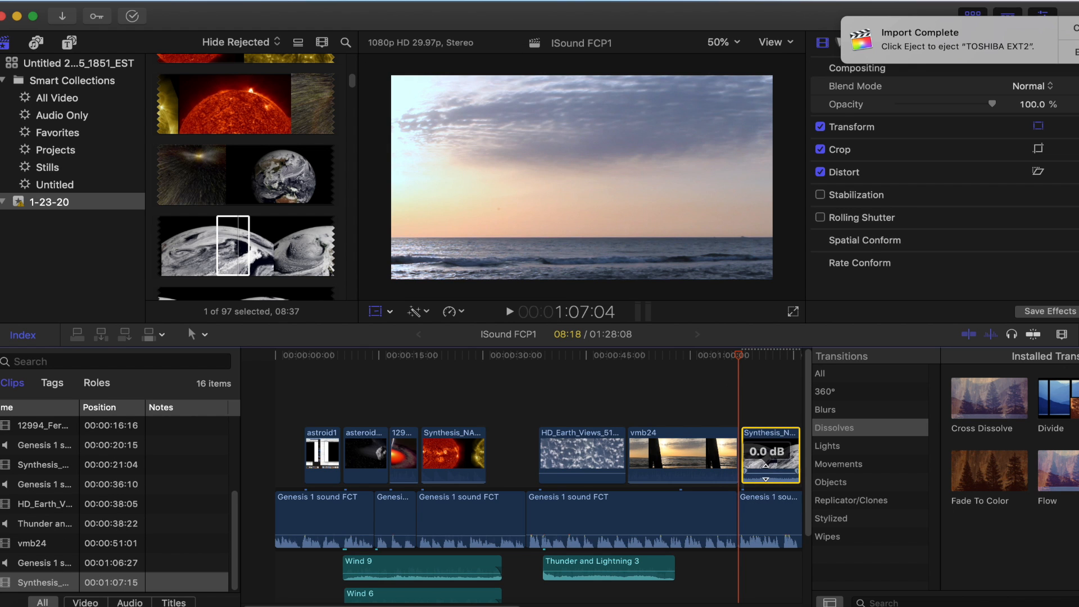
Shorten the end of vmb24, and move the connected cloudy-Earth Synthesis_NASA clip to 1:01:12 so it follows directly
mouse_move(733, 437)
mouse_down()
mouse_move(700, 437)
mouse_move(750, 444)
mouse_move(717, 446)
mouse_up()
drag(743, 359, 540, 357)
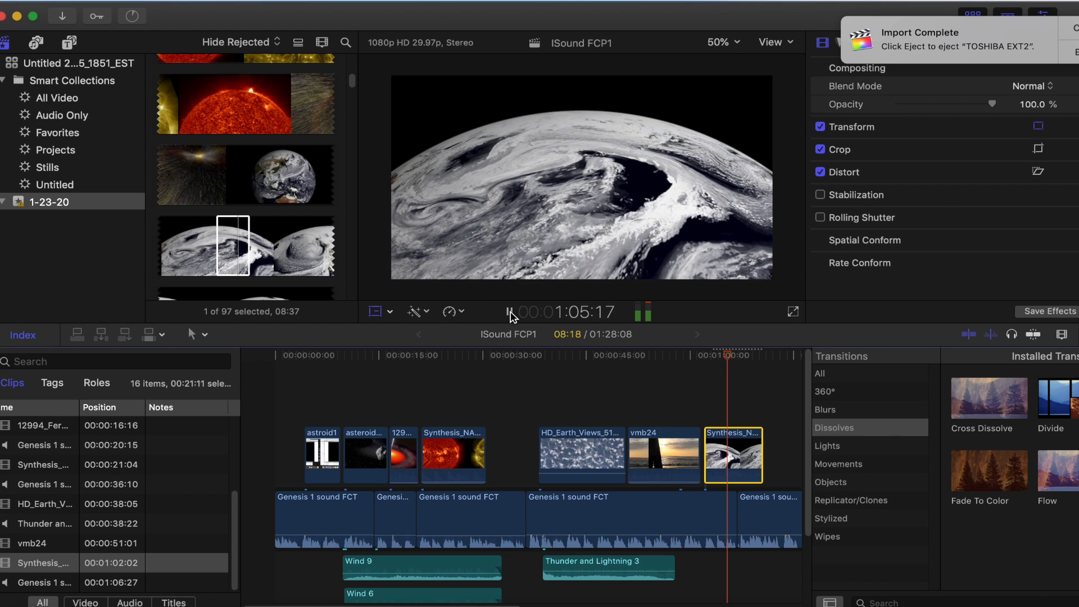
click(510, 313)
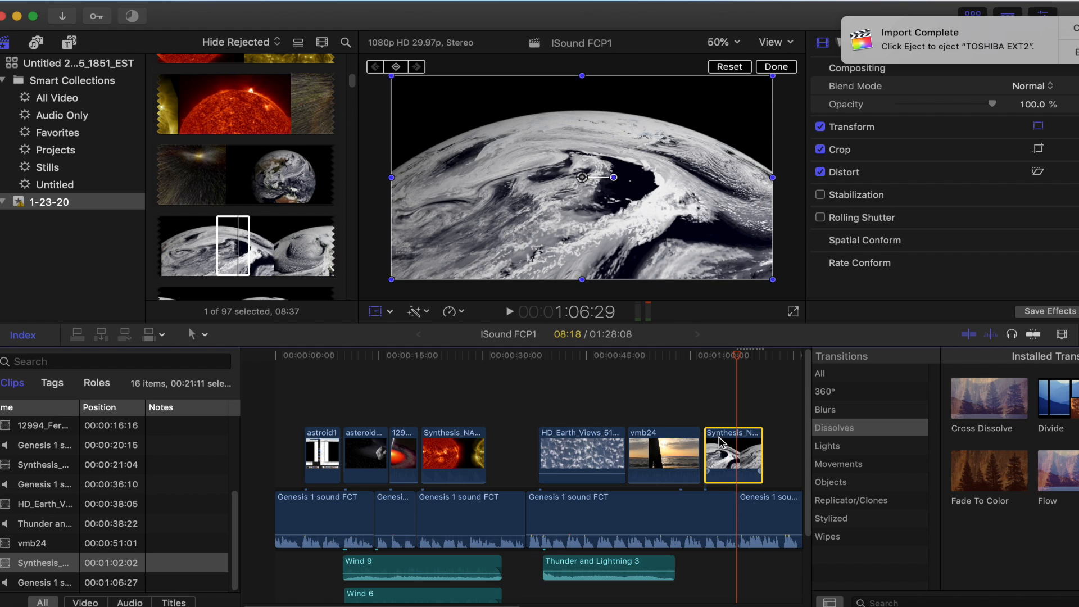
drag(718, 436, 716, 416)
Play the project from 47:18 to 52:04, and extend the start of vmb24 back to 50:14
drag(739, 362, 605, 363)
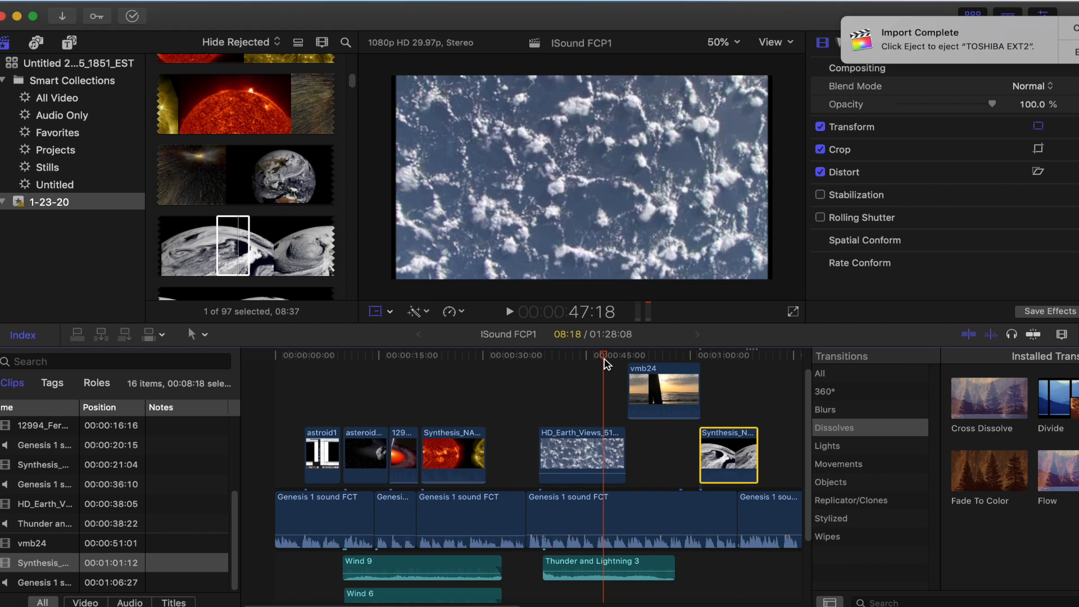
click(510, 312)
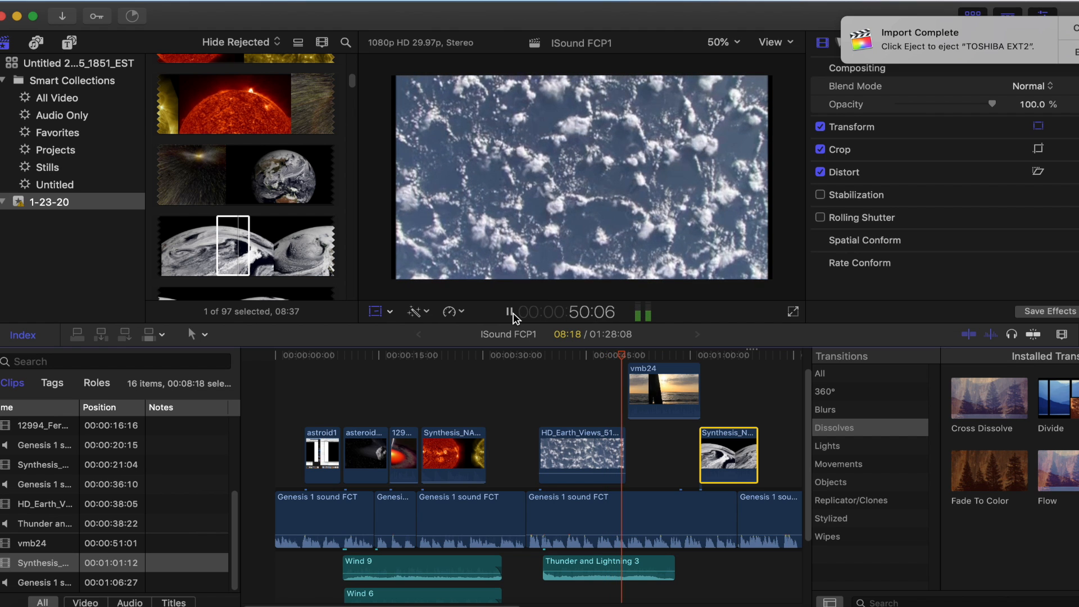
click(510, 313)
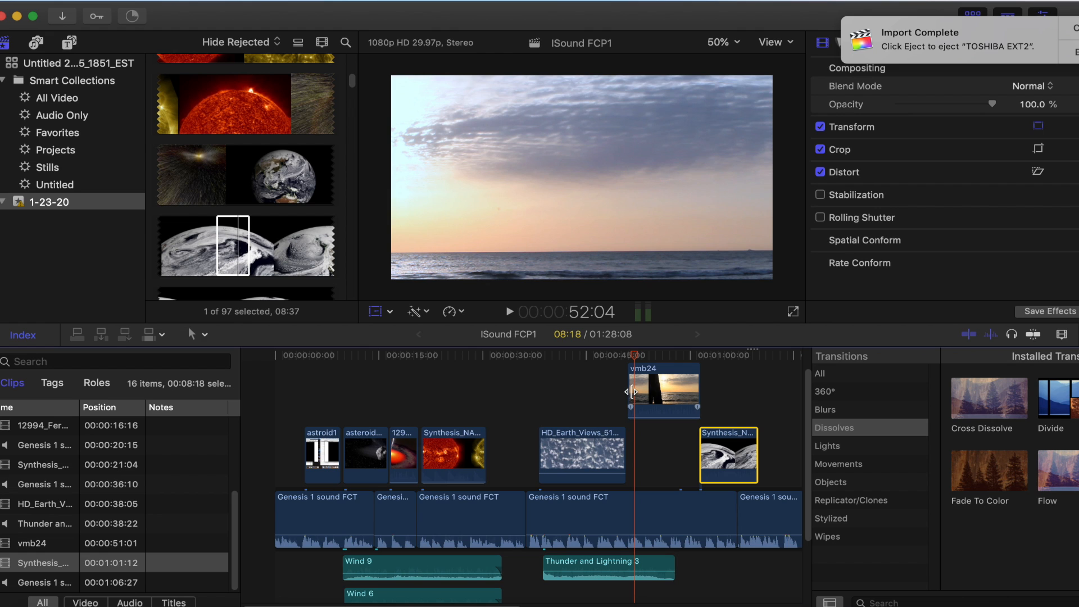
drag(631, 391, 558, 356)
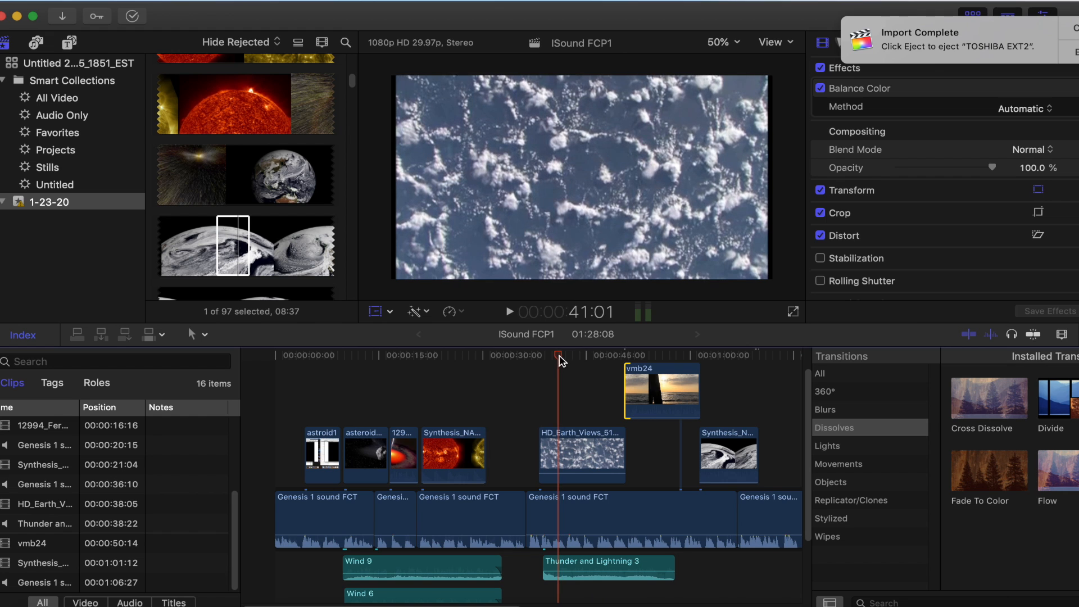
Play from 41:01, trim the end of the cloudy-Earth Synthesis_NASA clip near 1:07:15, and replay from 1:01:08 to 1:08:27
click(510, 313)
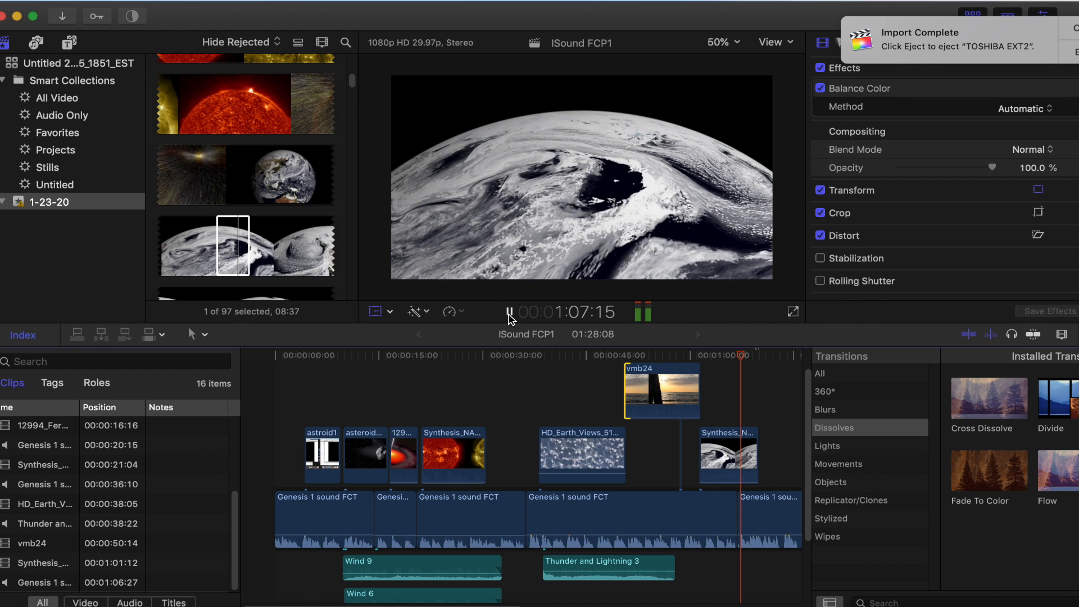
drag(756, 433, 739, 437)
drag(745, 355, 698, 355)
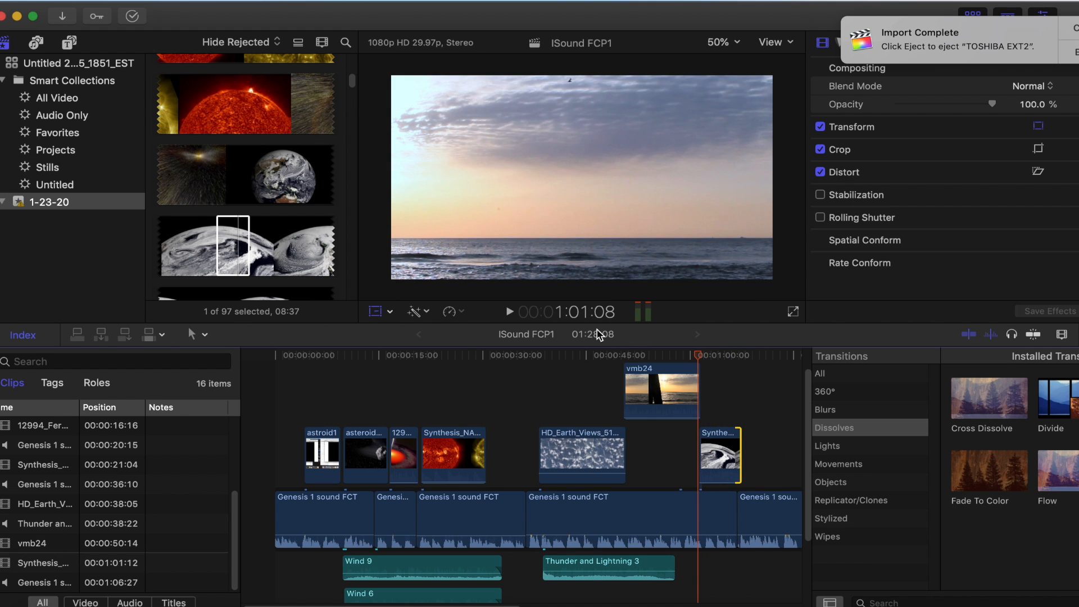
click(509, 312)
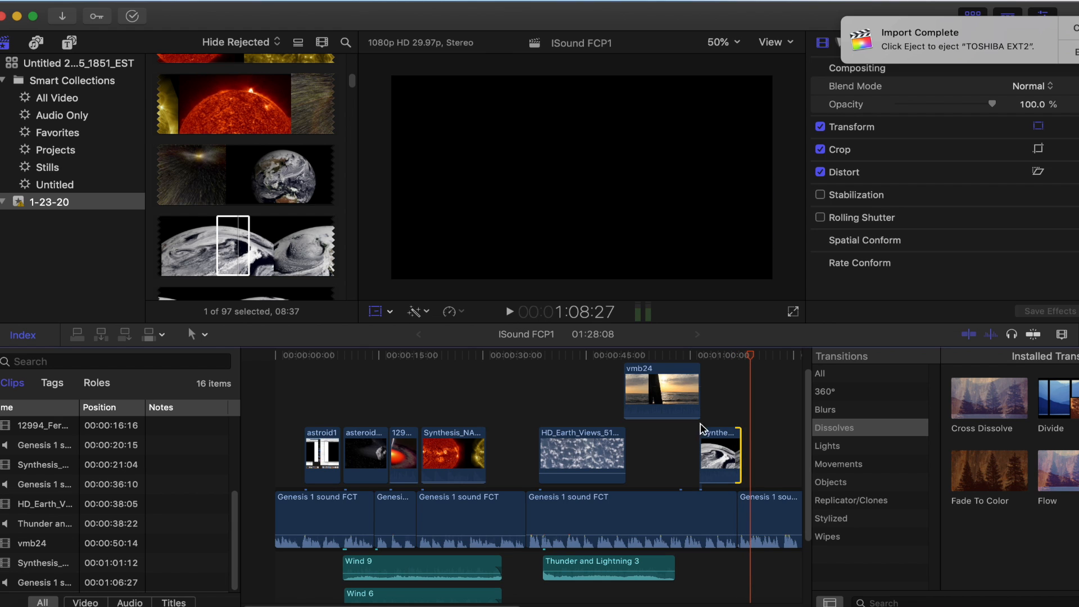
Trim slightly more off the end of the cloudy-Earth Synthesis_NASA clip, and play the project to 1:07:18
drag(742, 434, 739, 433)
drag(754, 358, 733, 355)
click(511, 311)
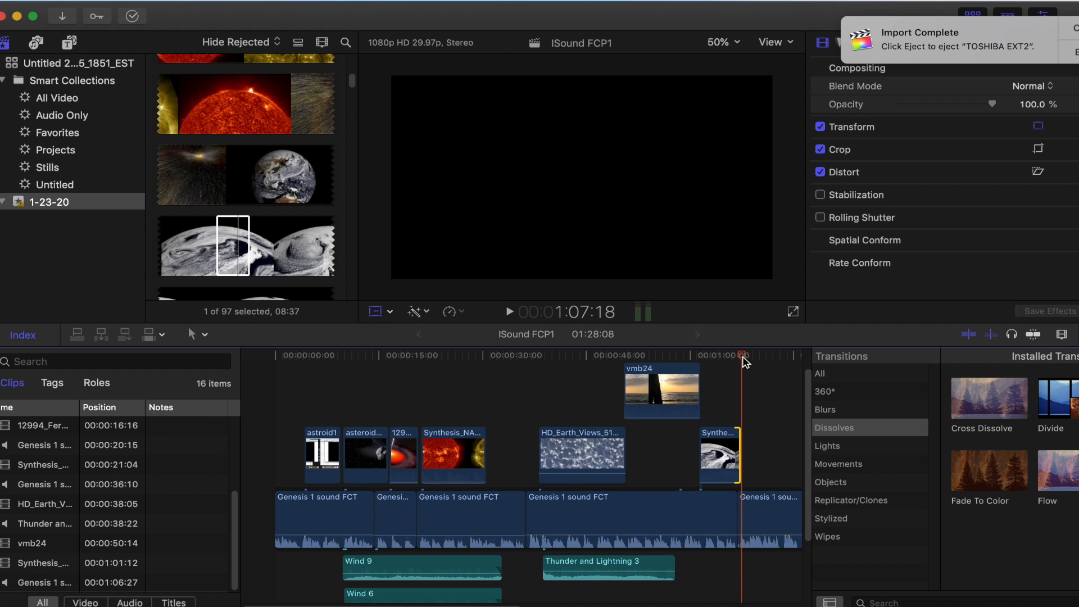
Shorten the end of the fourth Genesis narration clip so the next one starts at 1:06:13, and play from 1:05:19 to 1:07:20
drag(744, 361, 730, 364)
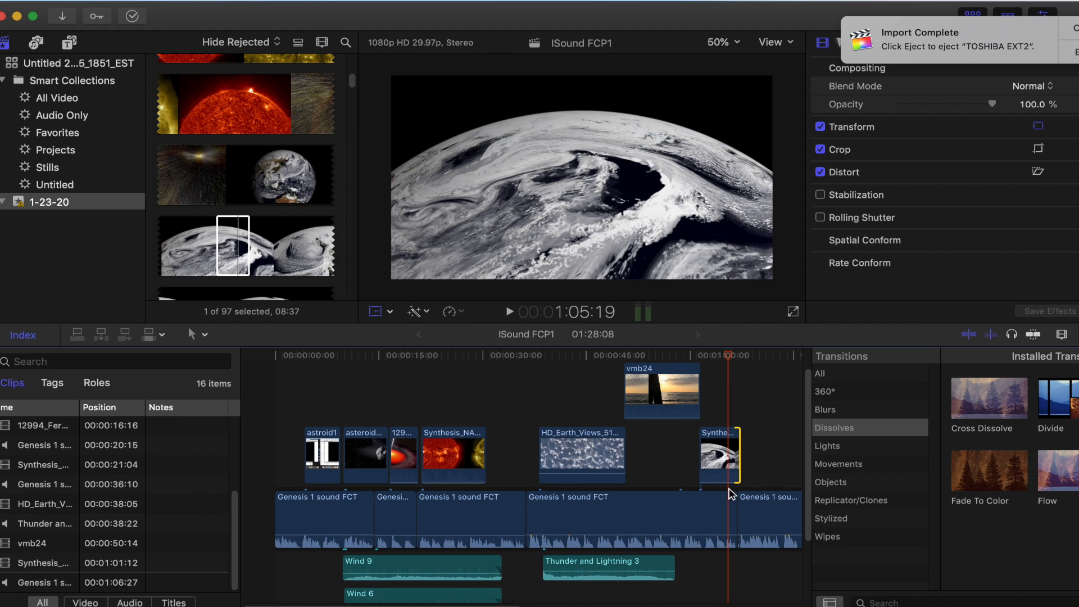
drag(733, 502, 729, 502)
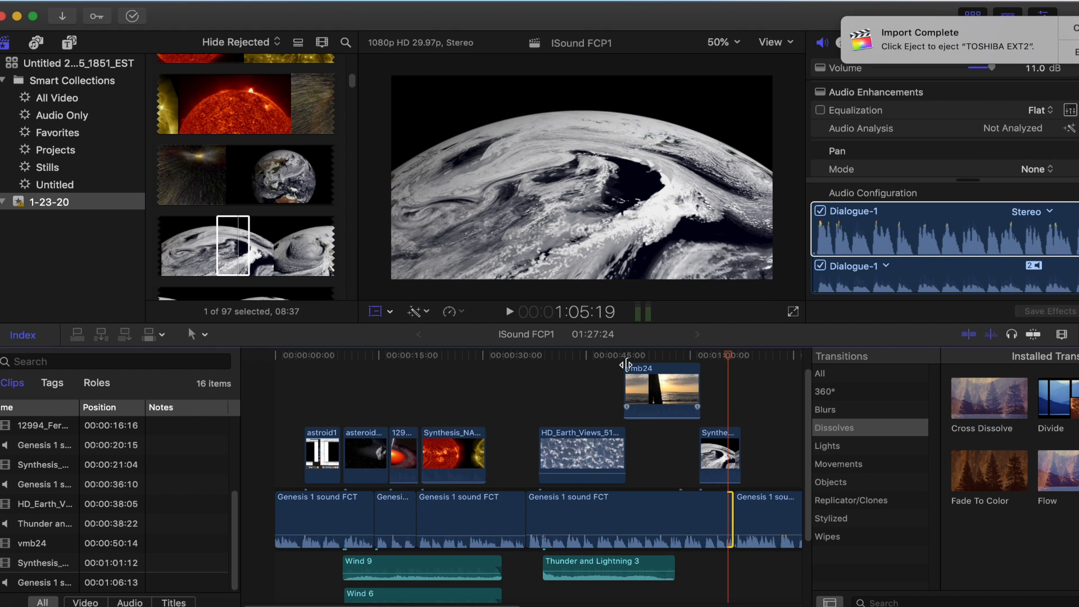
click(509, 312)
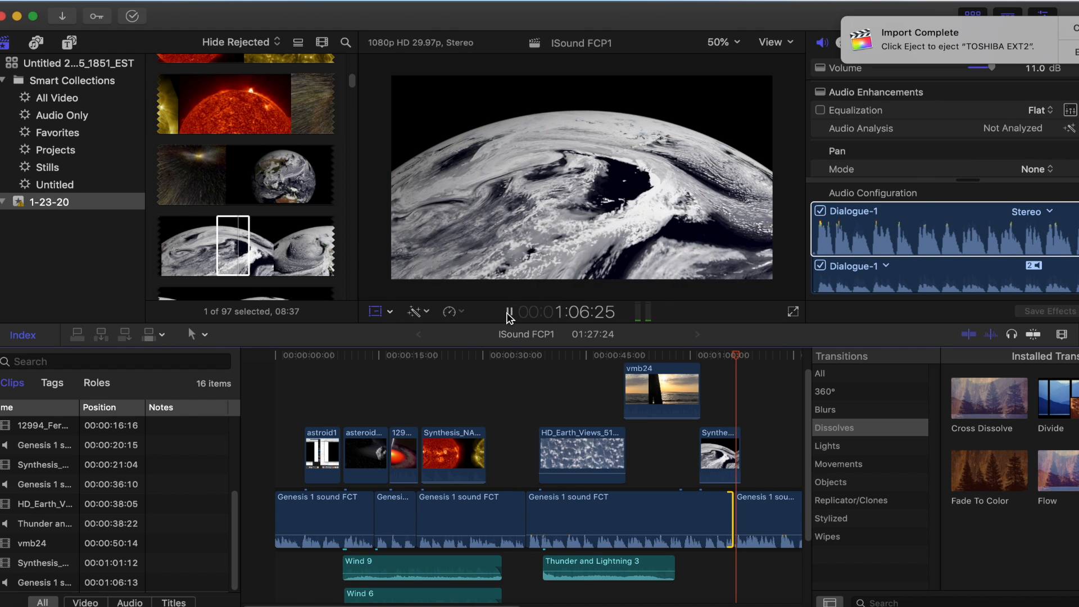
click(509, 313)
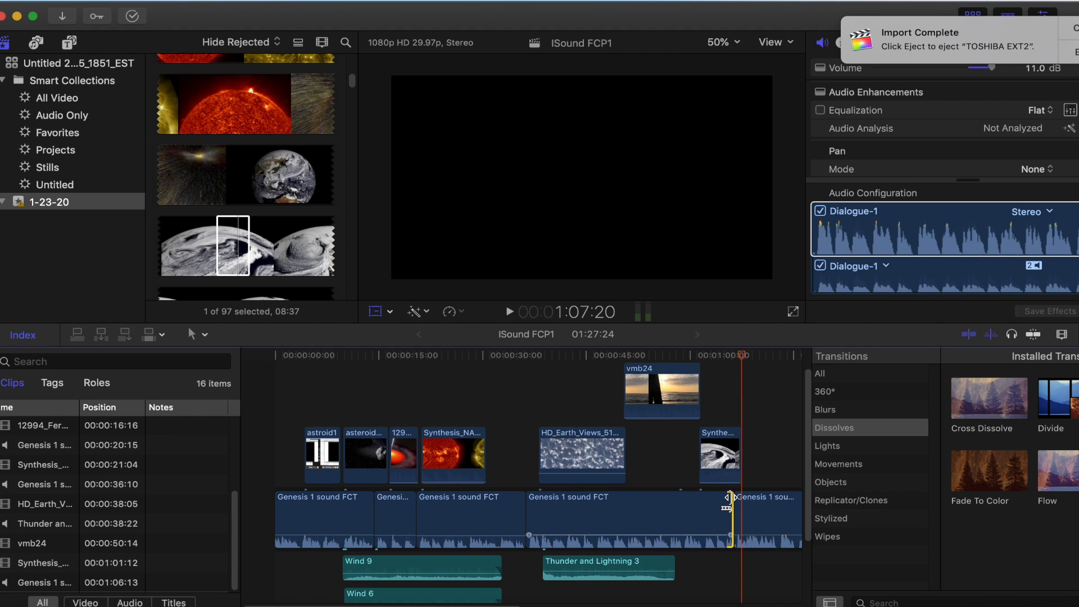
Lengthen the end of the fourth Genesis narration clip so the next one starts at 1:07:00, and play from 1:01:25 to 1:07:15
drag(729, 497, 733, 498)
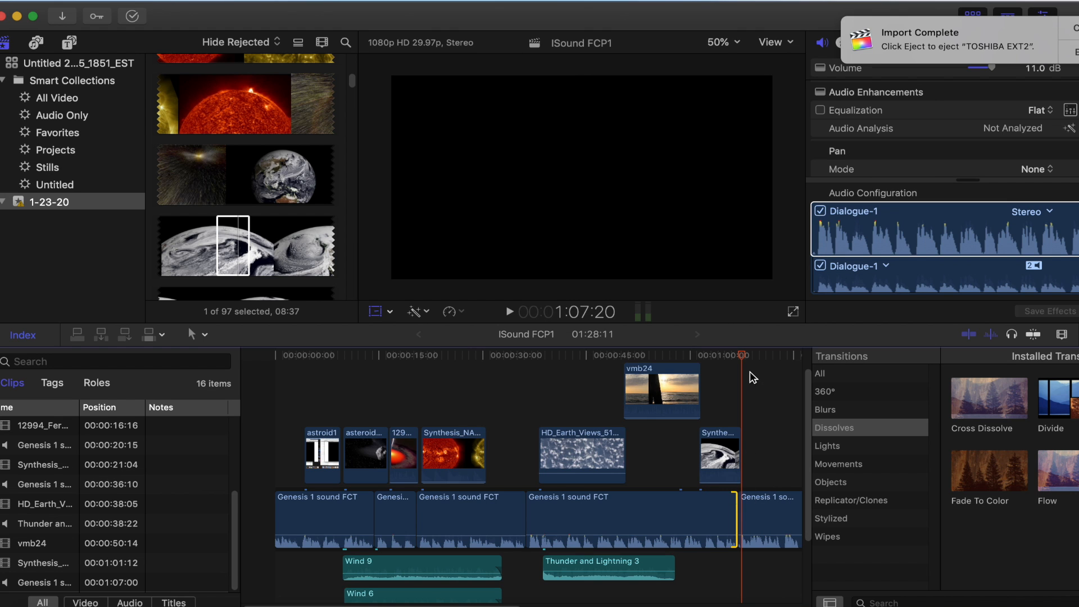
drag(744, 358, 704, 362)
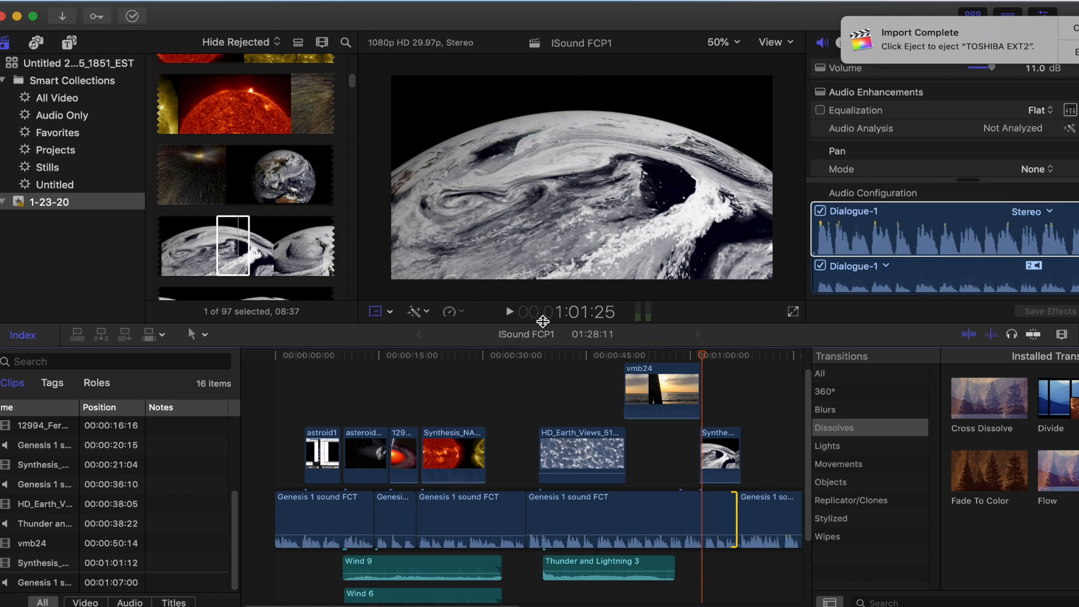
click(511, 313)
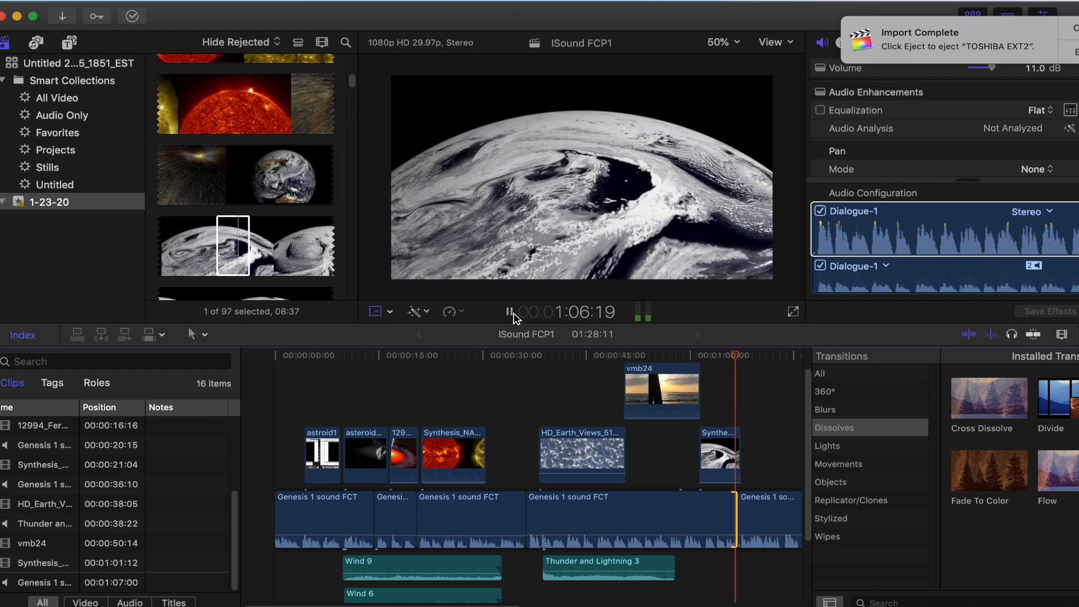
click(511, 312)
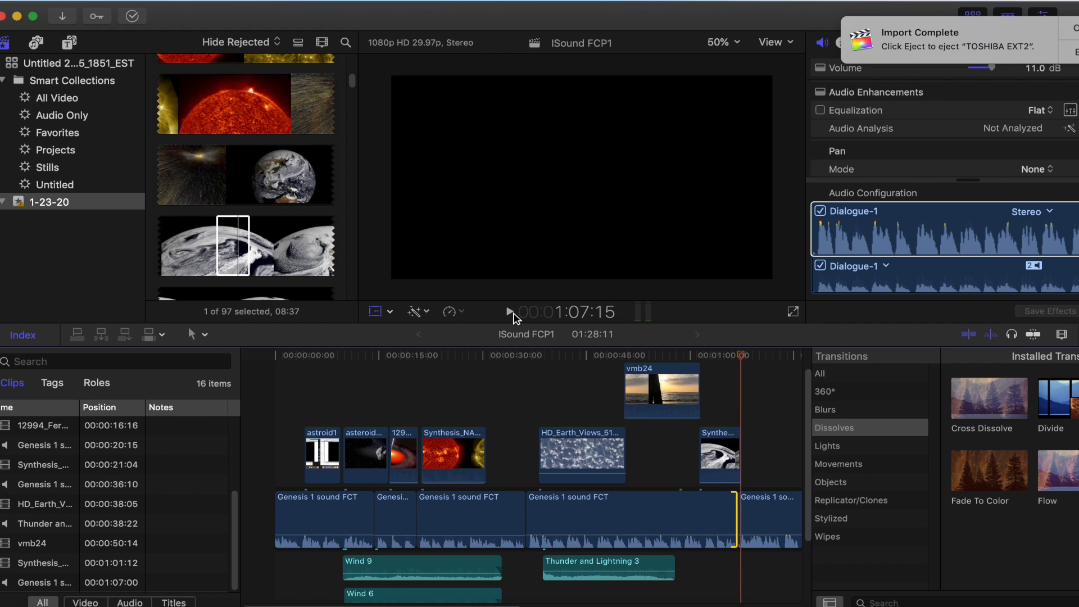
Trim the start of the fifth Genesis narration clip to a 21:08 duration, and play from 1:01:22 to 1:15:28
click(753, 500)
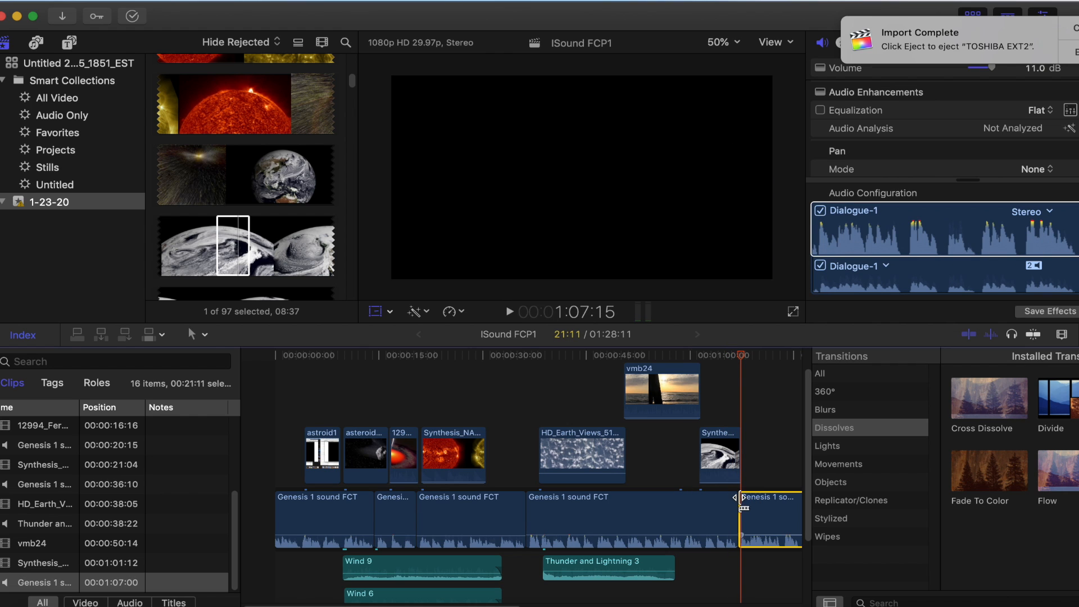
mouse_move(743, 505)
mouse_down()
mouse_move(752, 508)
mouse_move(740, 504)
mouse_up()
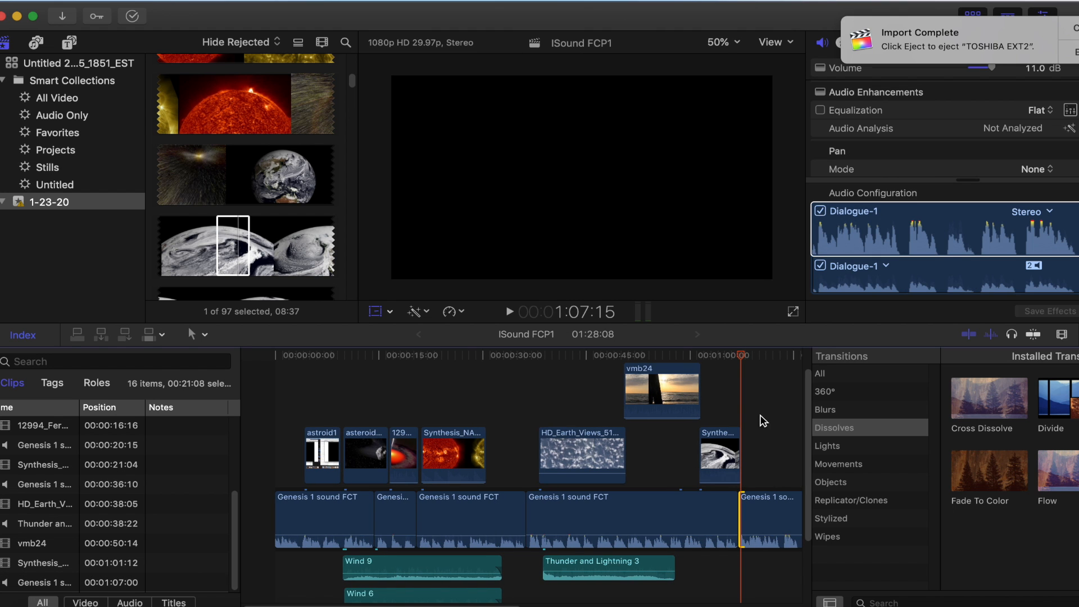
drag(743, 357, 701, 358)
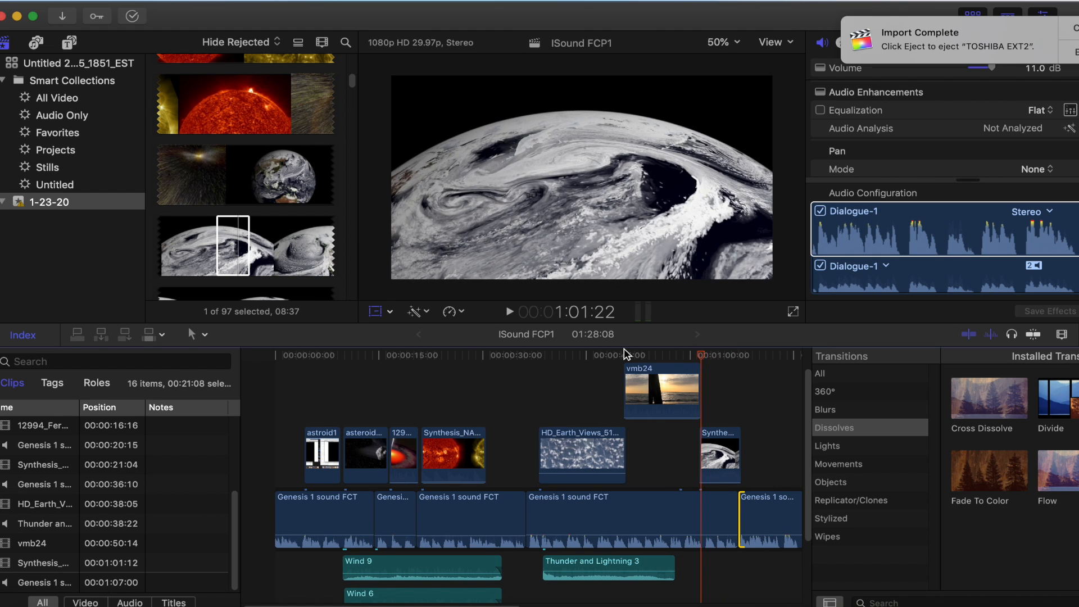
click(509, 311)
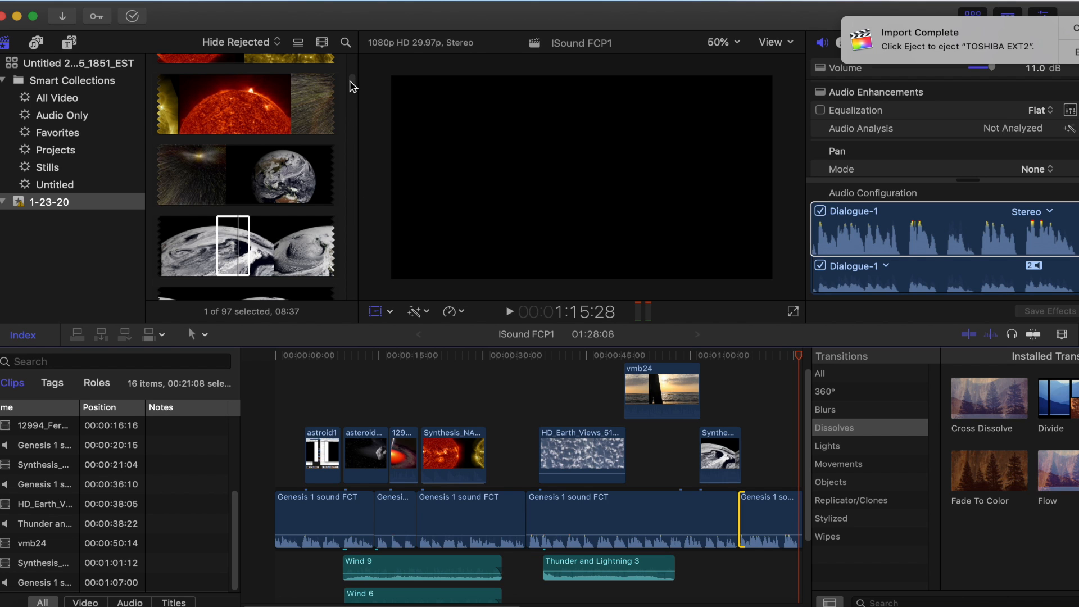
Find the vbm21 pier sunrise clip in the browser and place it above the fifth Genesis narration clip at 1:07:18
drag(350, 81, 362, 289)
click(204, 237)
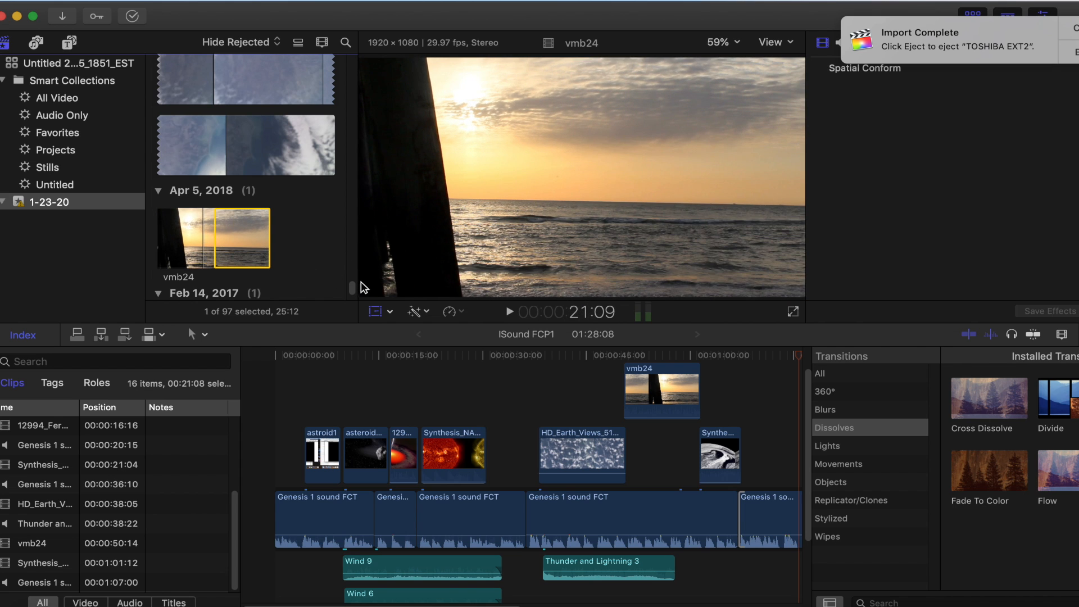
scroll(353, 293, down, 10)
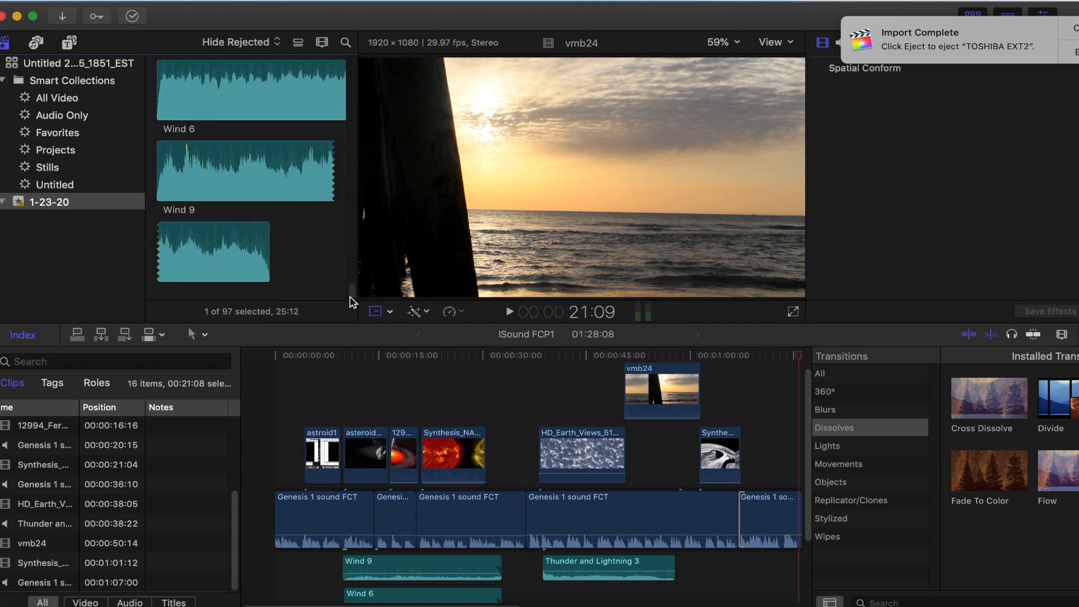
scroll(352, 295, up, 10)
scroll(353, 295, down, 8)
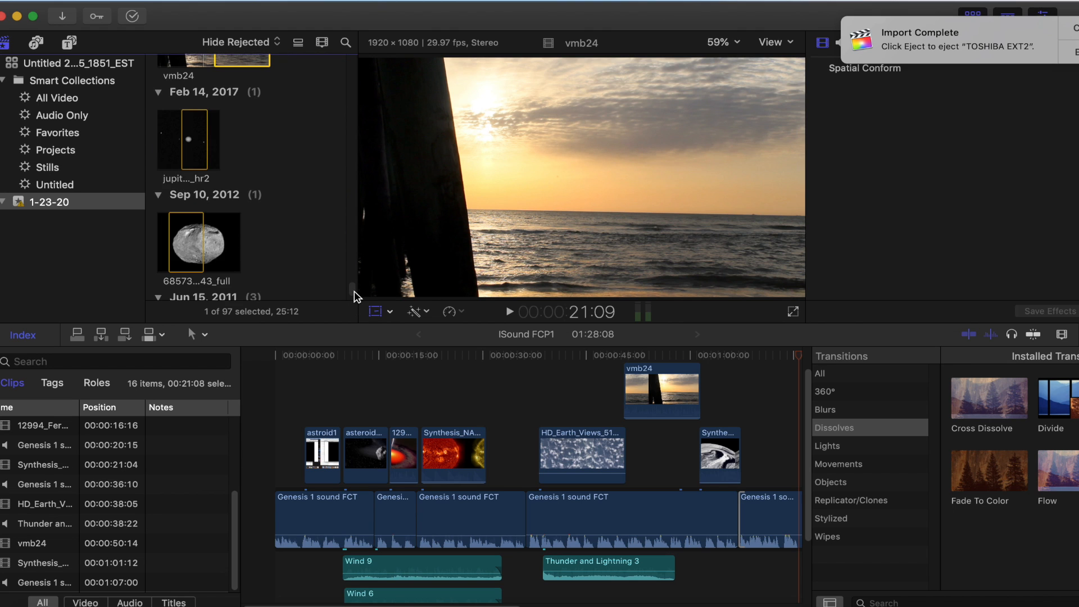
scroll(354, 293, down, 10)
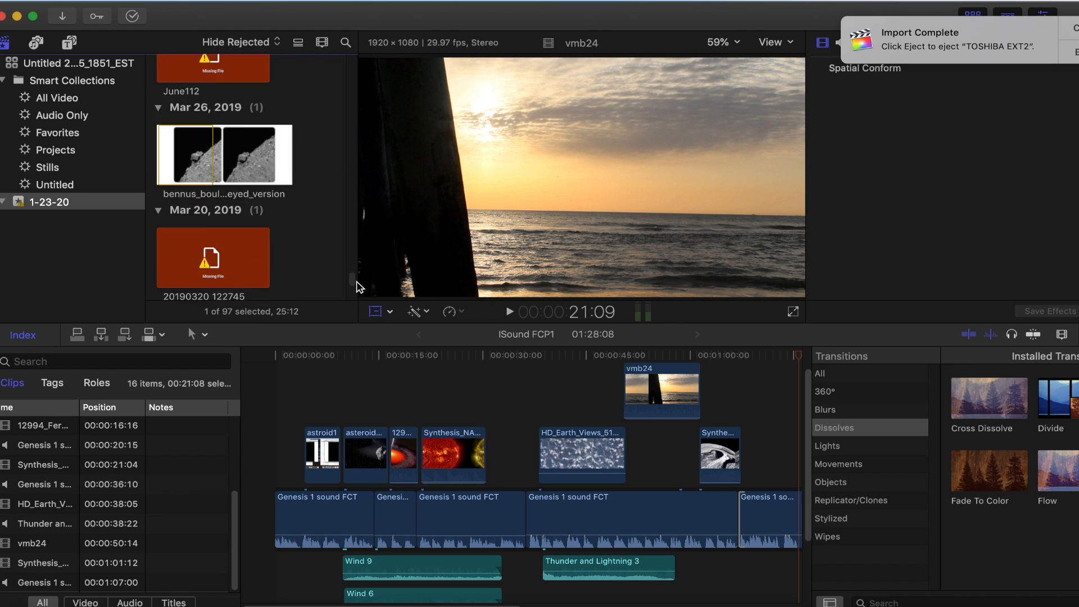
scroll(359, 281, down, 8)
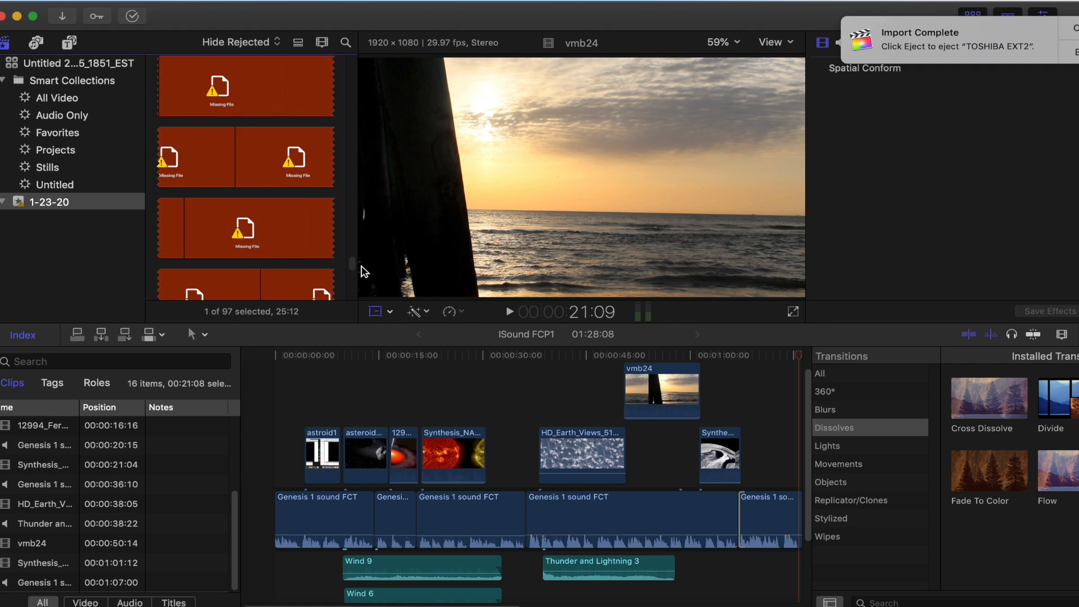
scroll(366, 274, down, 3)
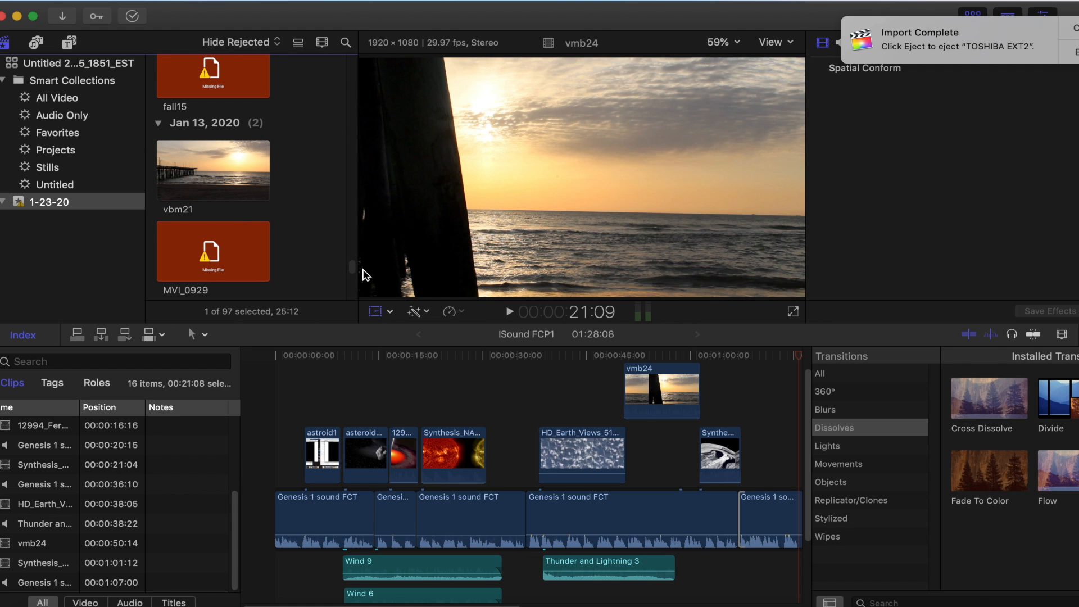
click(207, 176)
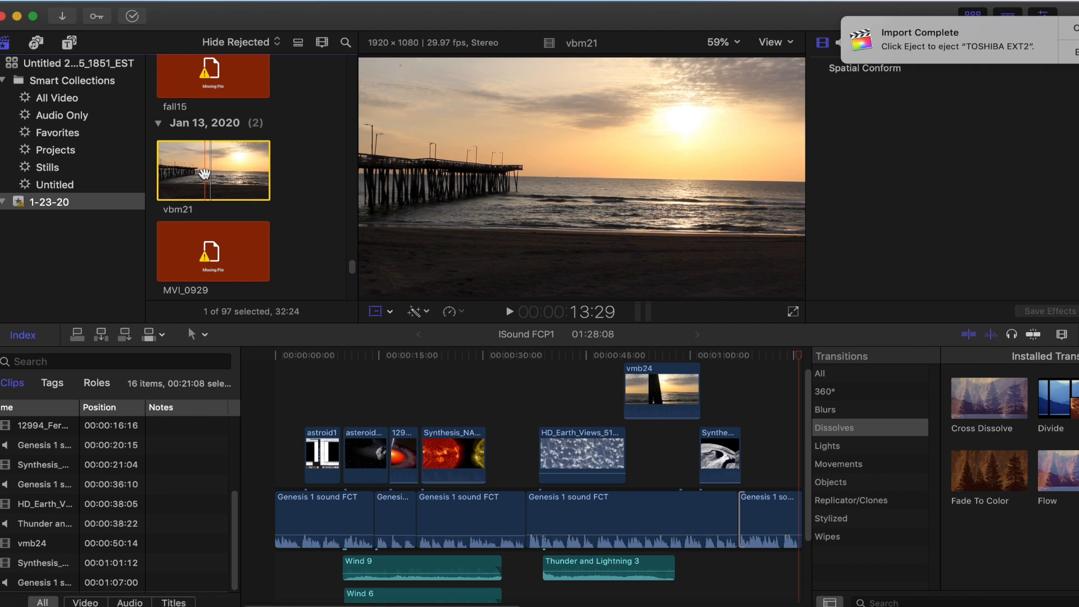
drag(205, 172, 743, 458)
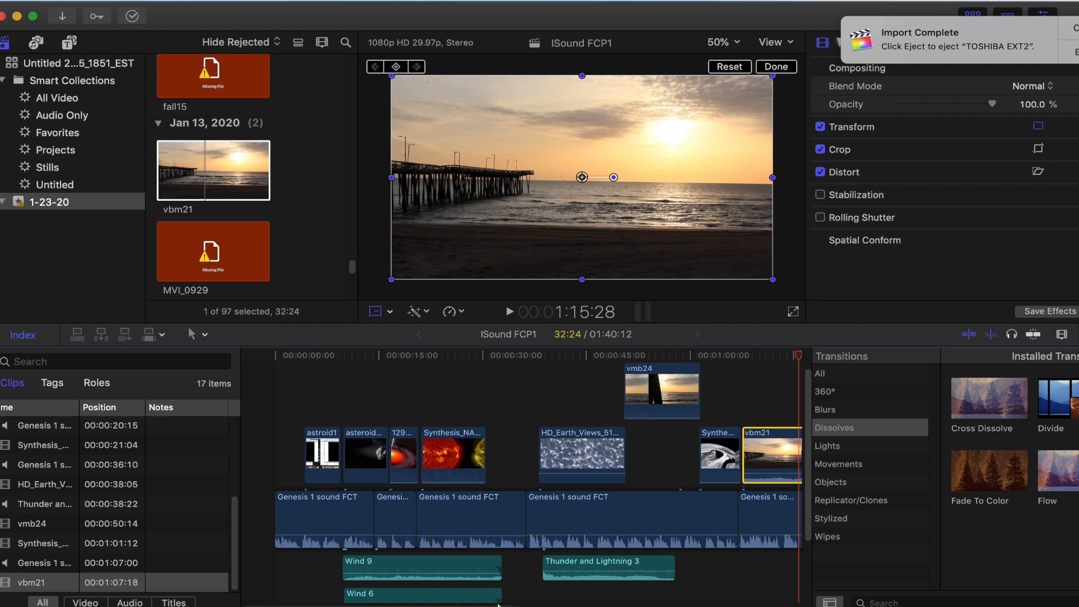
Play the project from 1:03:07 to 1:09:29, and lower the vbm21 clip's volume to -∞ dB
scroll(653, 556, right, 5)
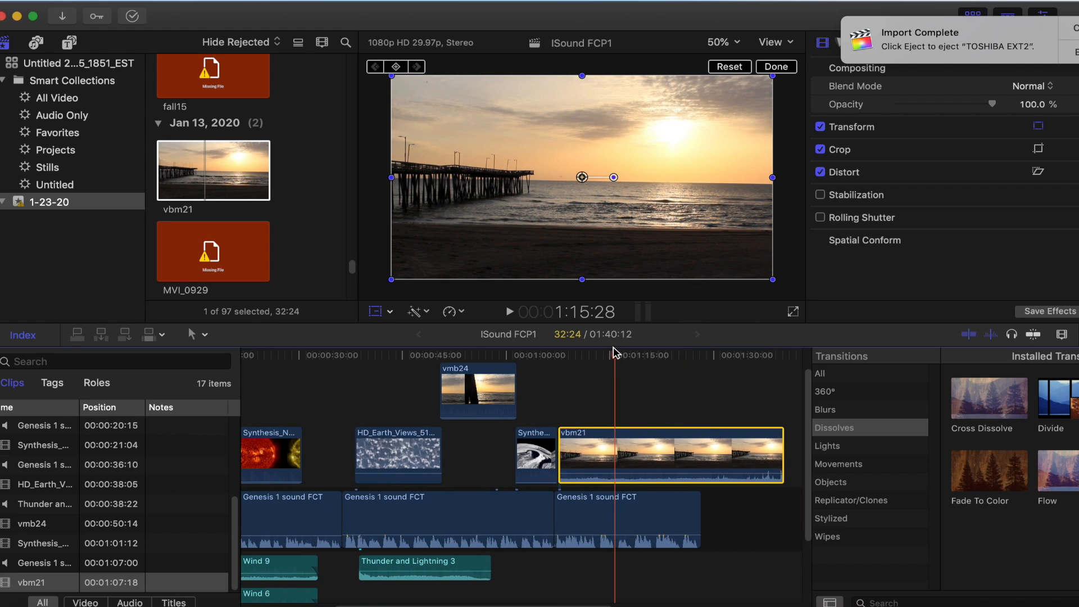
drag(616, 362, 526, 355)
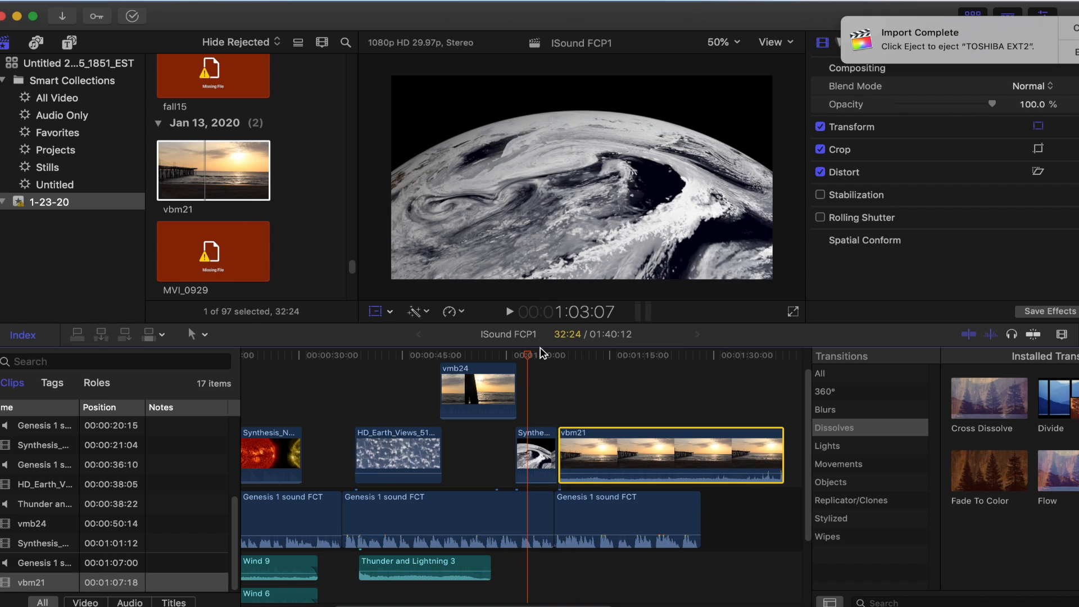
click(509, 311)
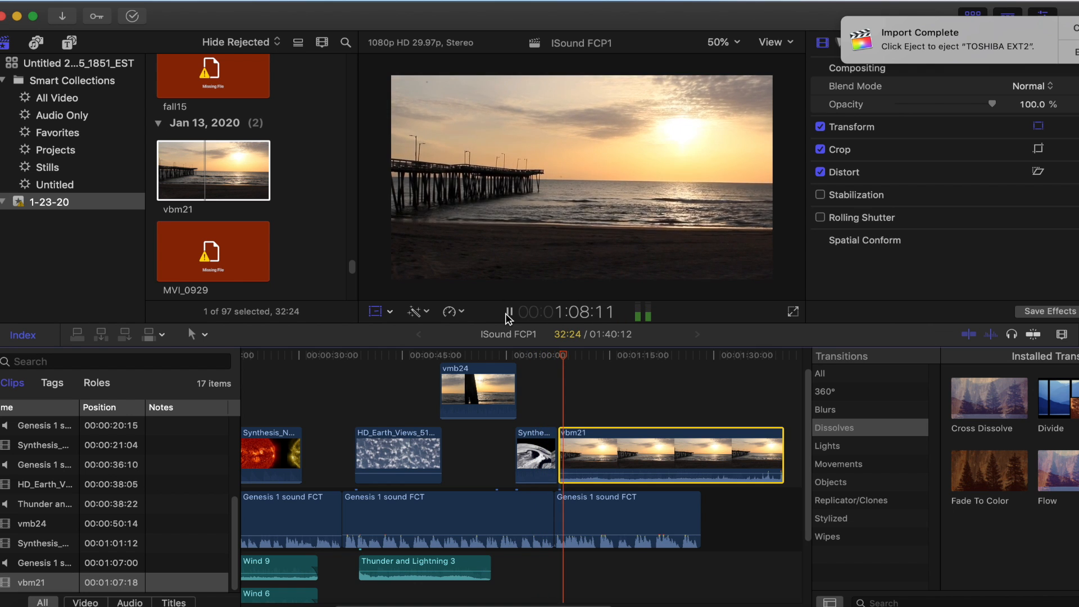
click(506, 314)
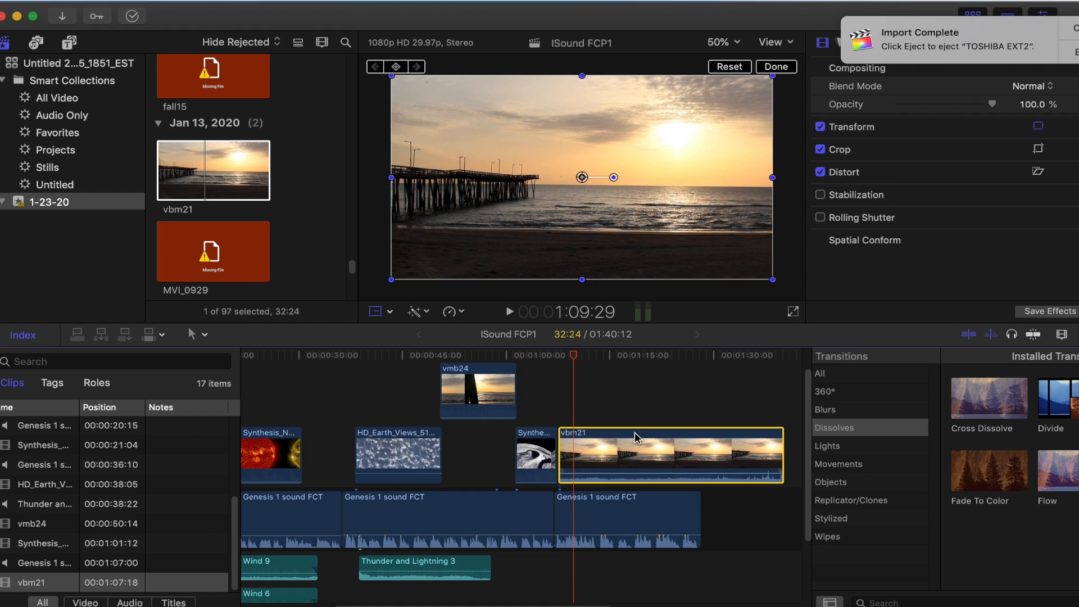
click(632, 479)
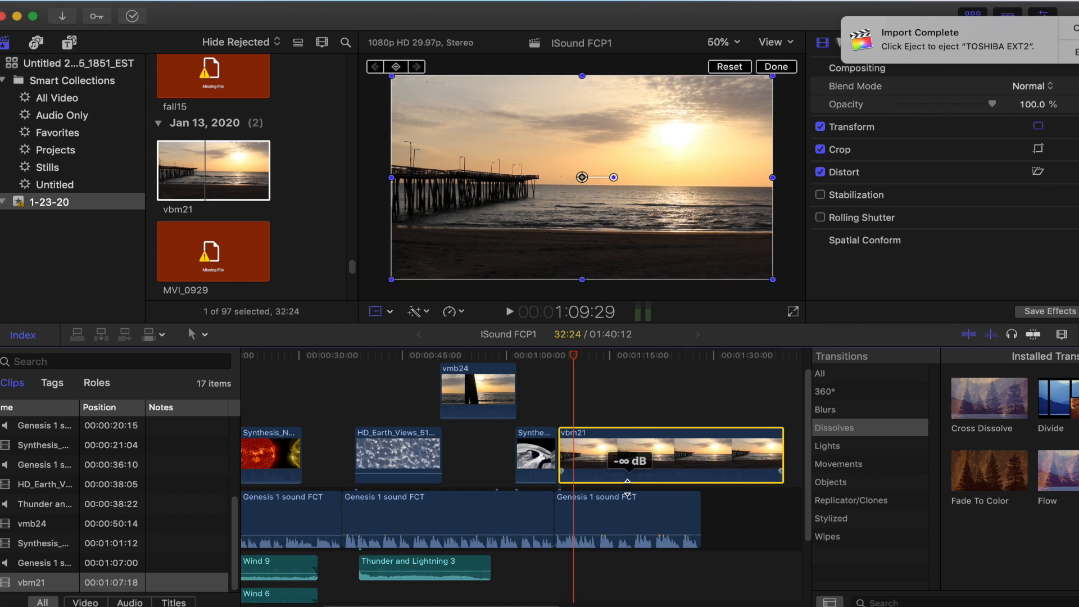
Enlarge and reposition the vbm21 picture in the viewer so the sea and sun fill the frame without the pier
drag(622, 214, 576, 234)
drag(728, 97, 790, 60)
drag(705, 243, 520, 315)
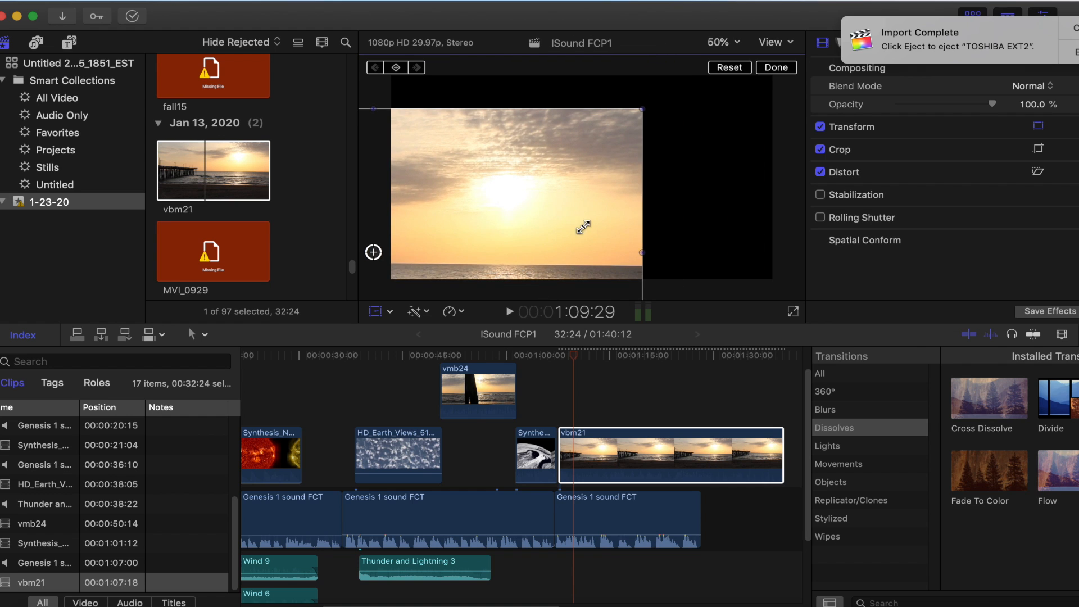
drag(642, 105, 682, 87)
drag(605, 216, 688, 104)
drag(682, 165, 676, 170)
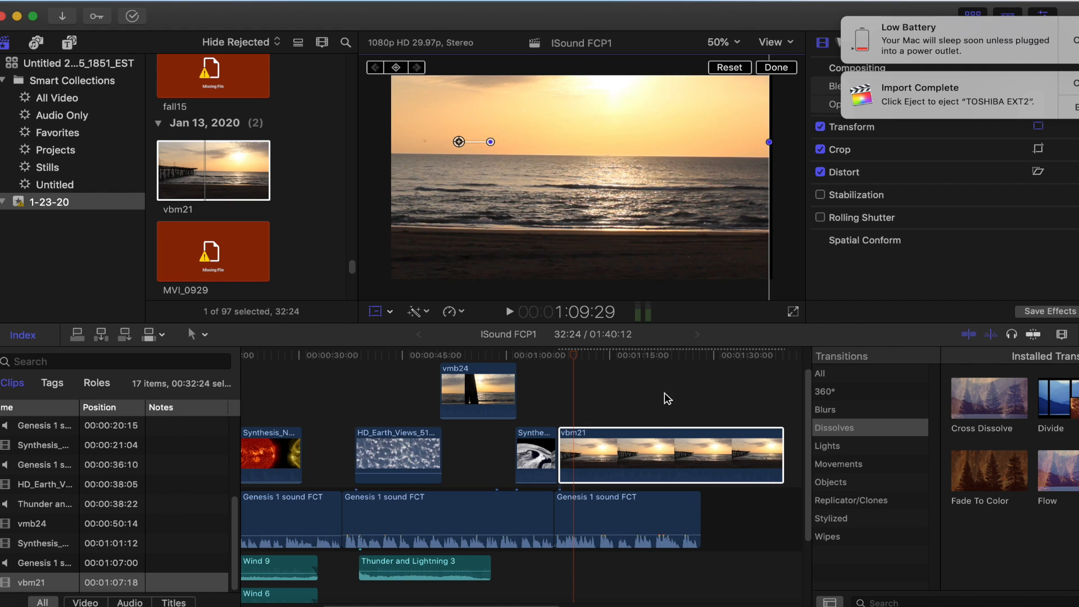
Apply Balance Color to the vbm21 clip
click(462, 312)
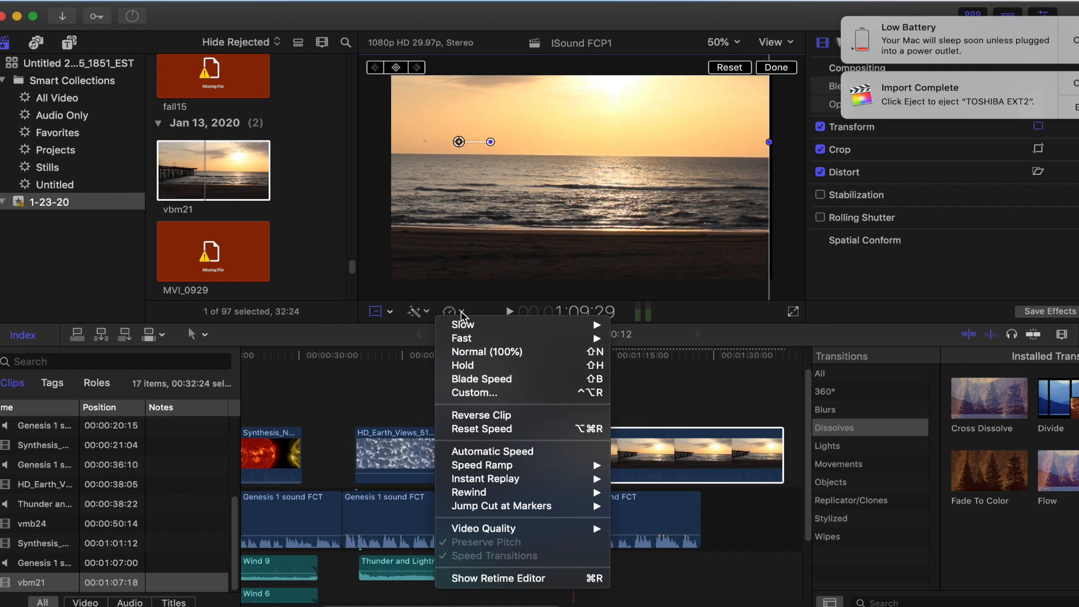
click(427, 316)
click(427, 316)
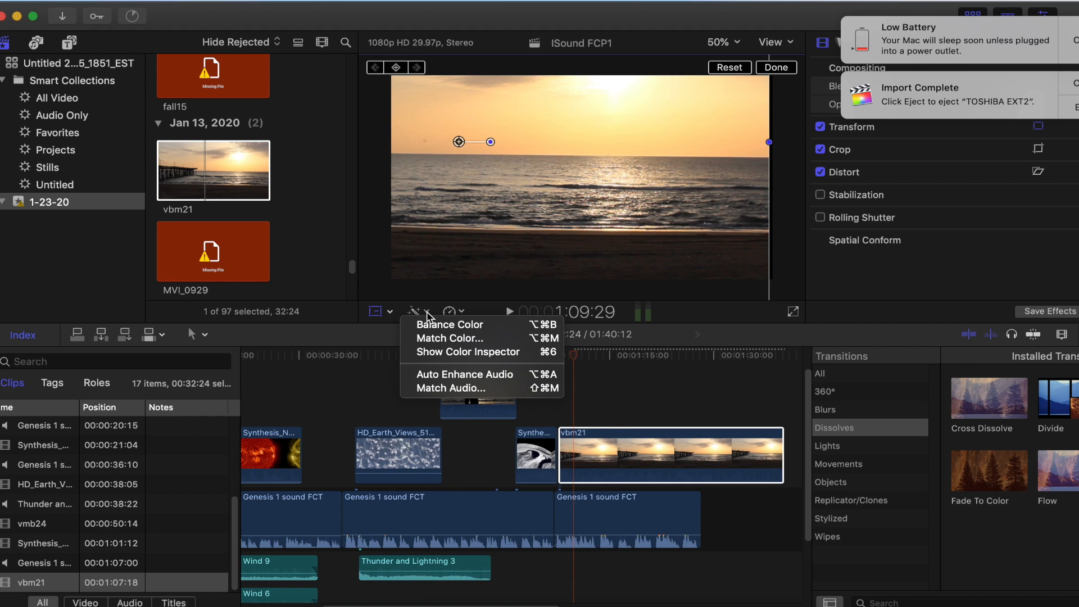
click(432, 328)
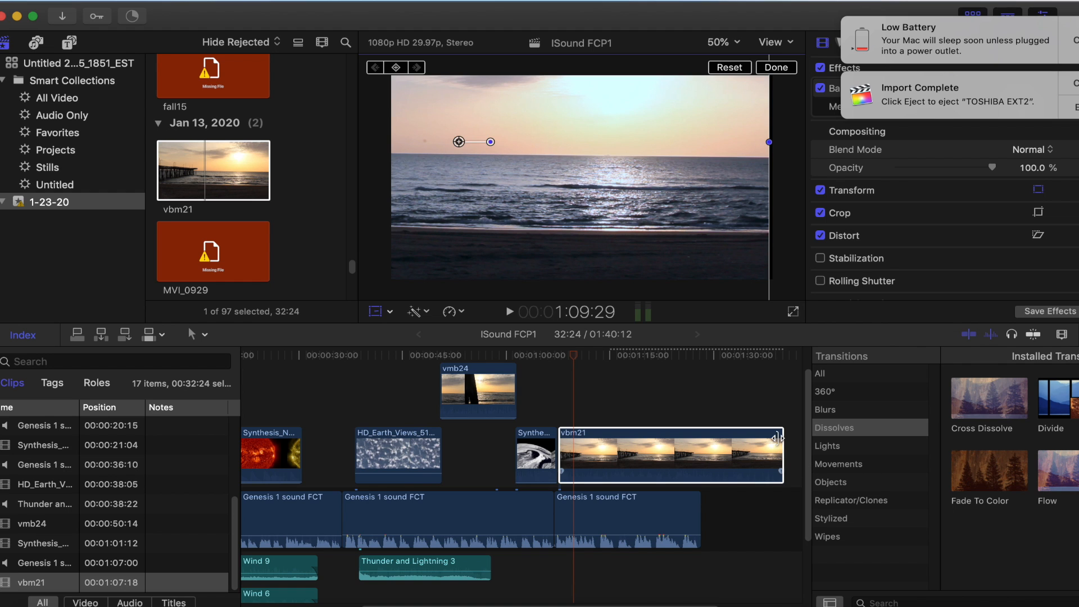
Shorten the end of the vbm21 clip to a 4:29 duration, and play the project to 1:16:17
drag(780, 440, 590, 447)
drag(579, 359, 539, 360)
click(505, 312)
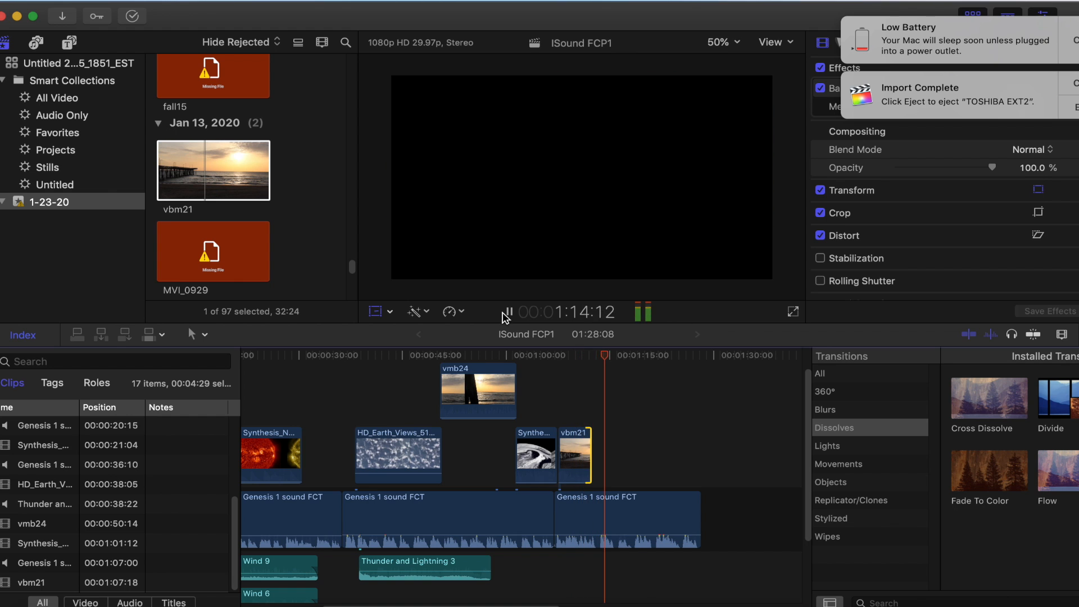
click(507, 312)
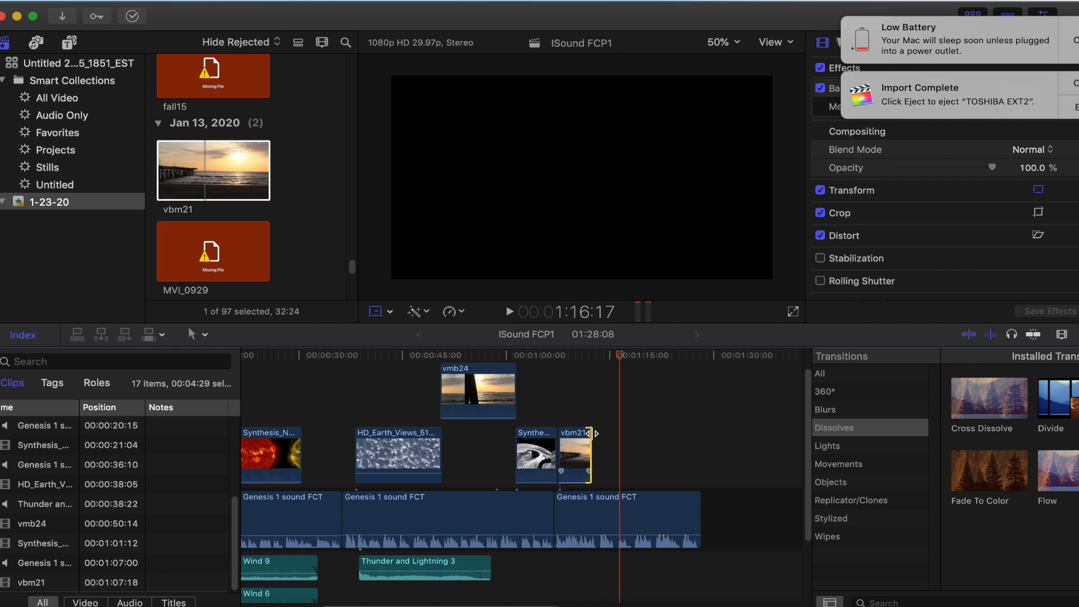
Adjust the vbm21 clip's ends so it starts at 1:07:15 and lasts 7:05
drag(590, 433, 612, 433)
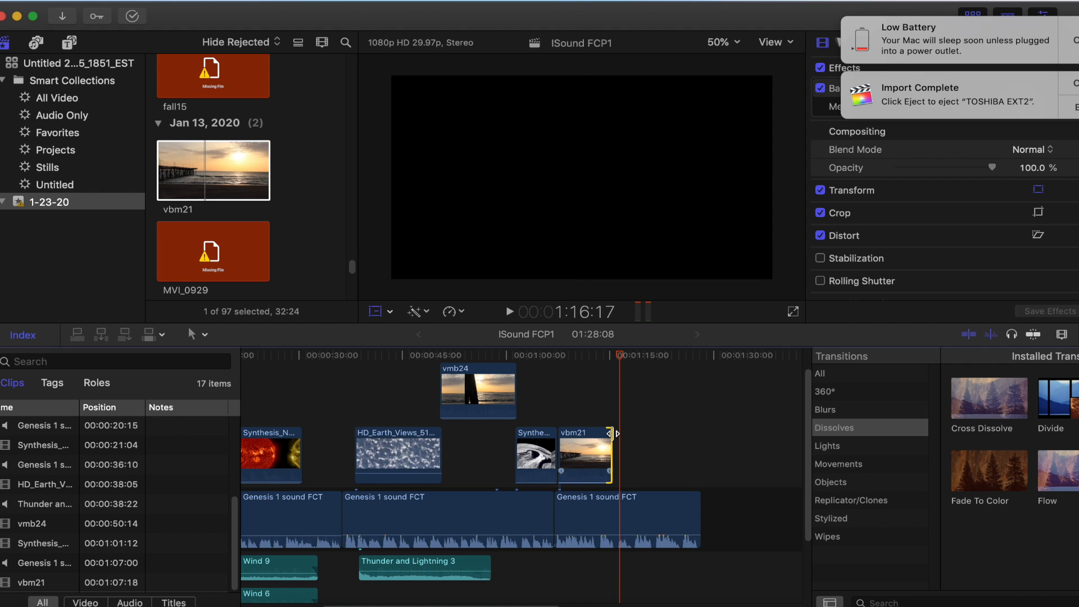
drag(623, 366, 563, 375)
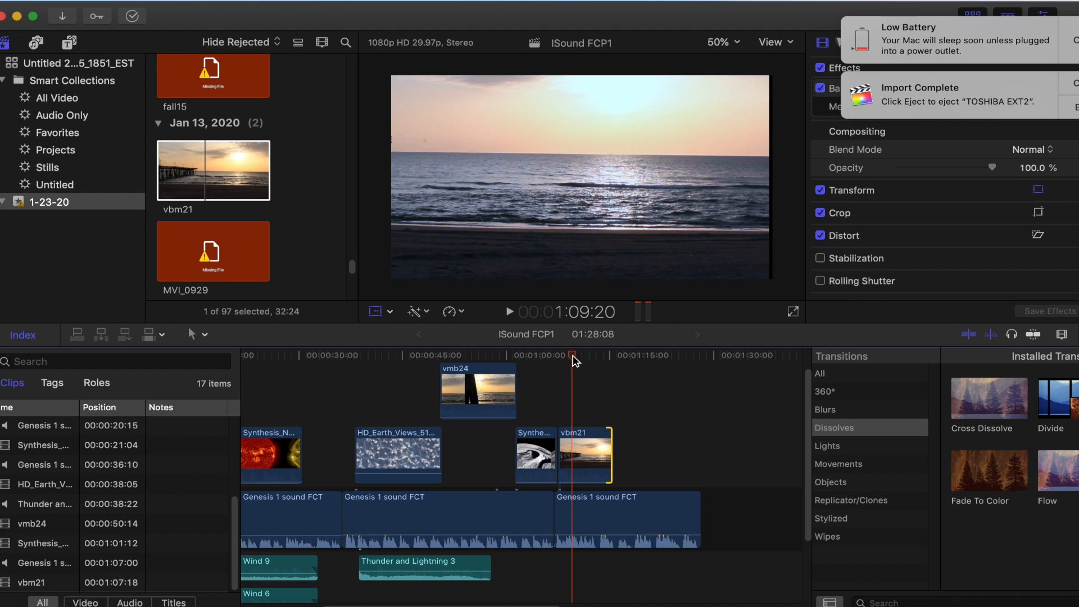
drag(562, 433, 575, 433)
Play the project to 1:17:18, and shift and trim the vbm21 clip so it starts at 1:11:15 and lasts 5:27
drag(571, 360, 494, 359)
click(511, 313)
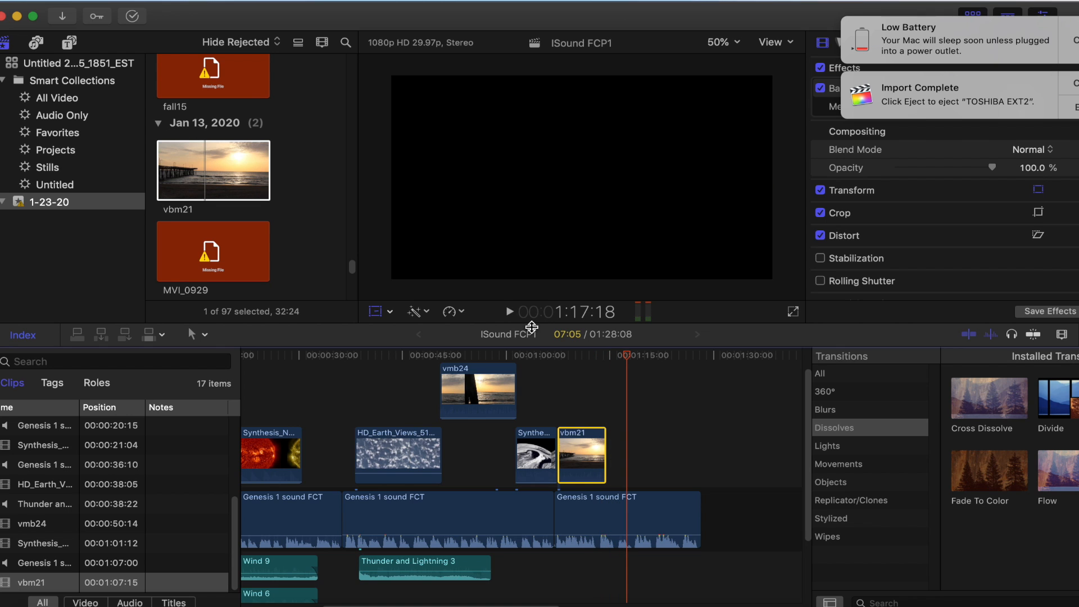
mouse_move(581, 433)
mouse_down()
mouse_move(601, 436)
mouse_move(588, 435)
mouse_up()
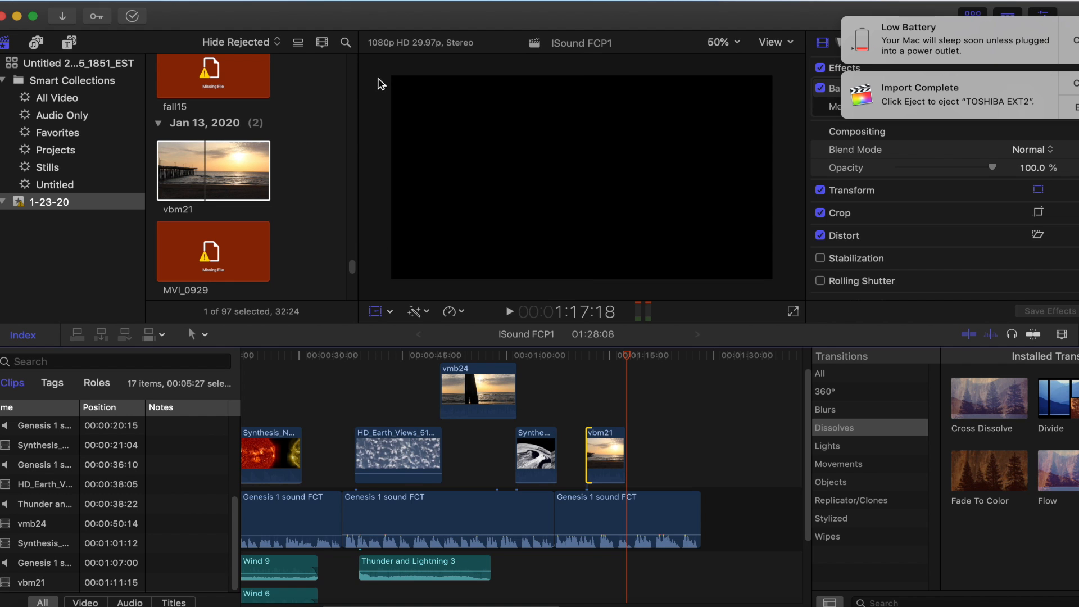
Mark a 4:14 range of HD_Earth_Views_512kb starting near 57:02, and place it at 1:07:15 ahead of the vbm21 clip
drag(351, 269, 344, 291)
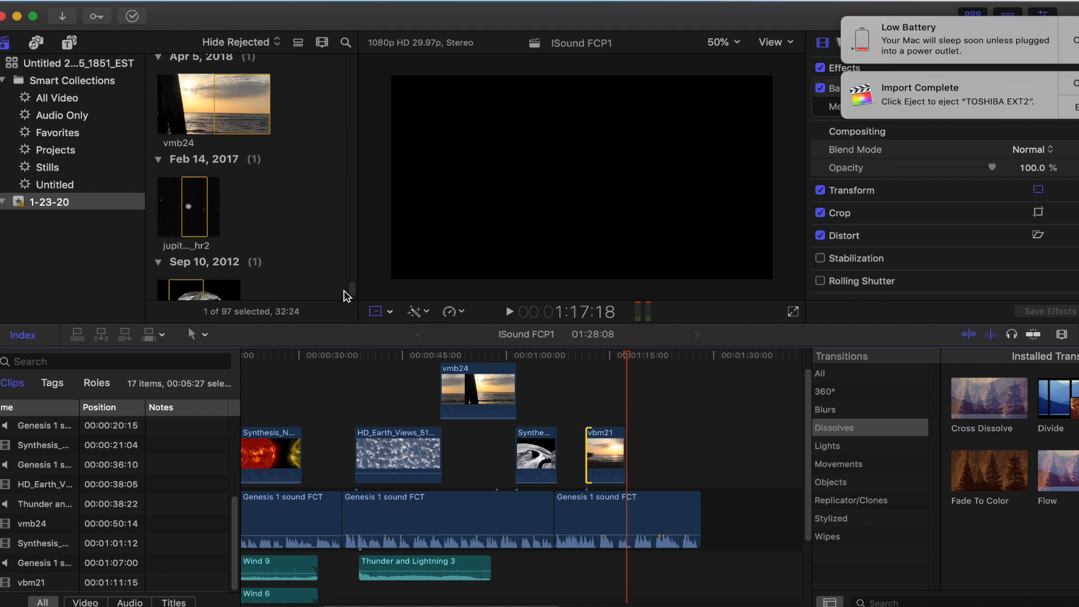
scroll(344, 291, up, 5)
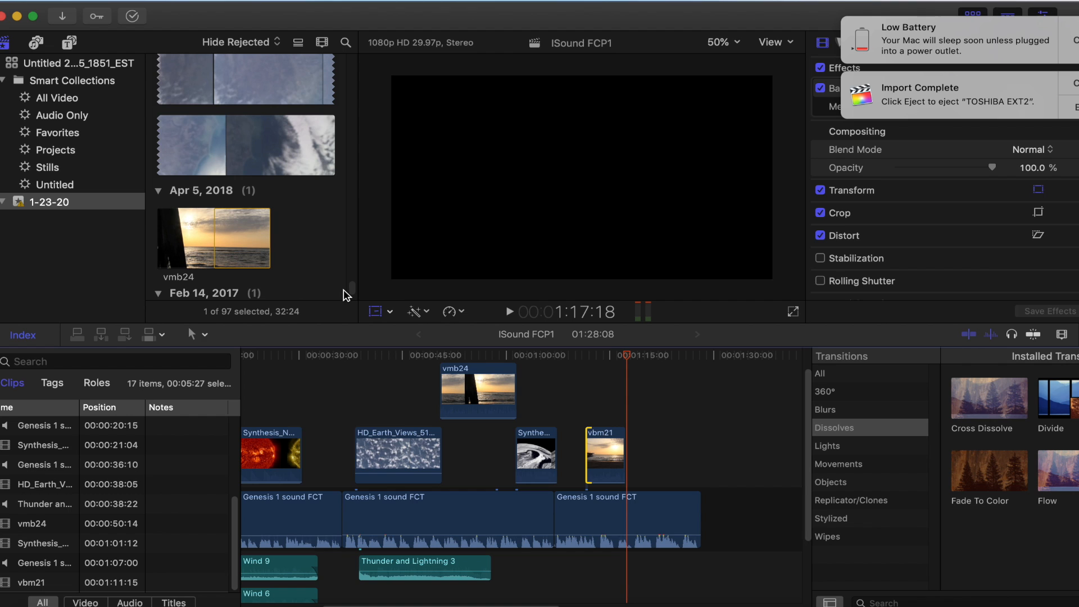
scroll(344, 291, up, 5)
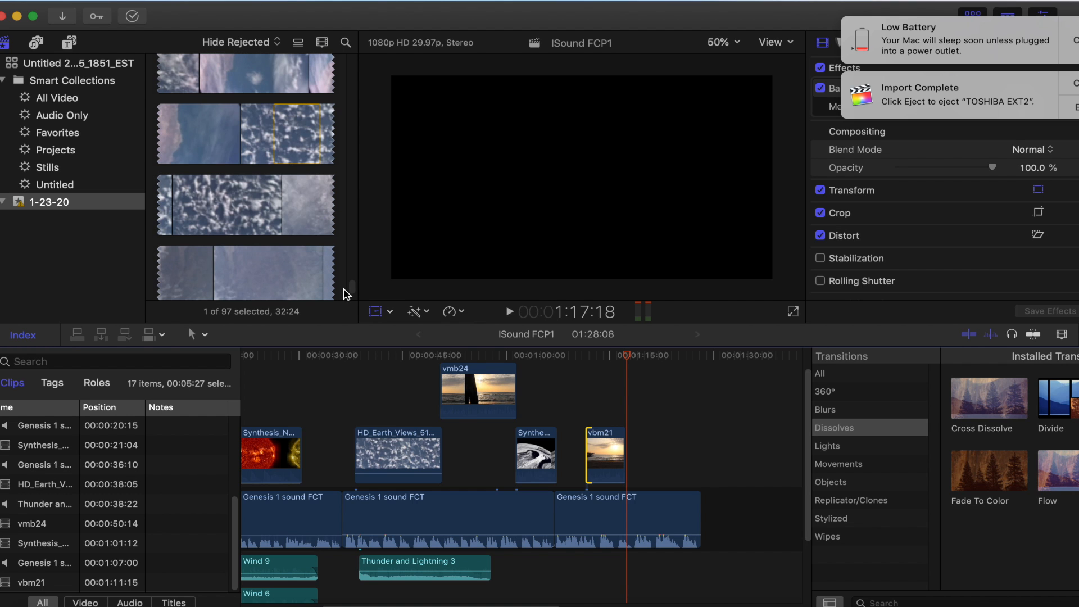
click(160, 125)
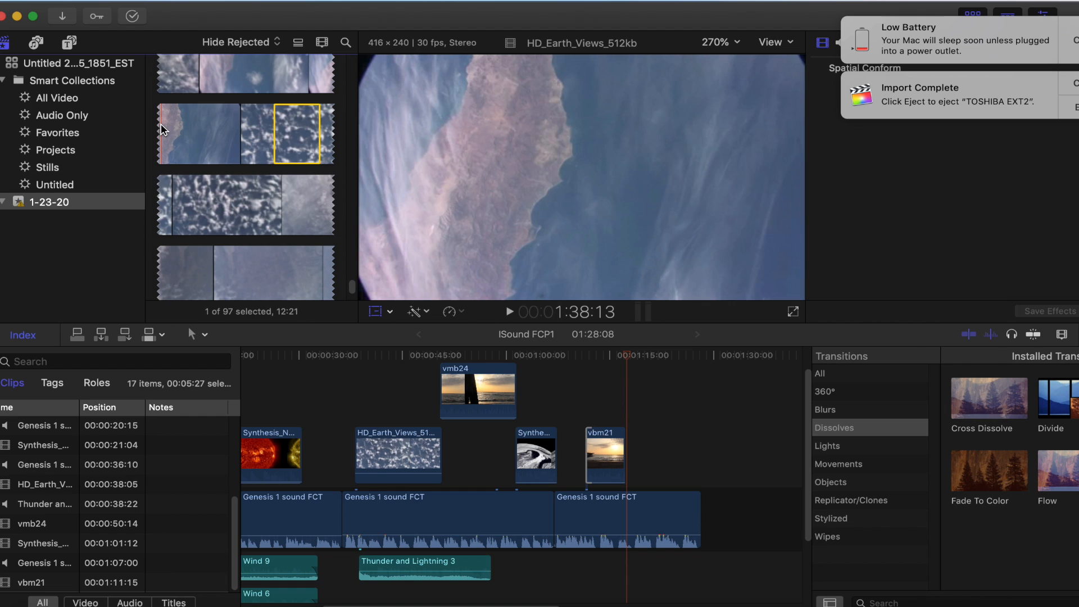
key(space)
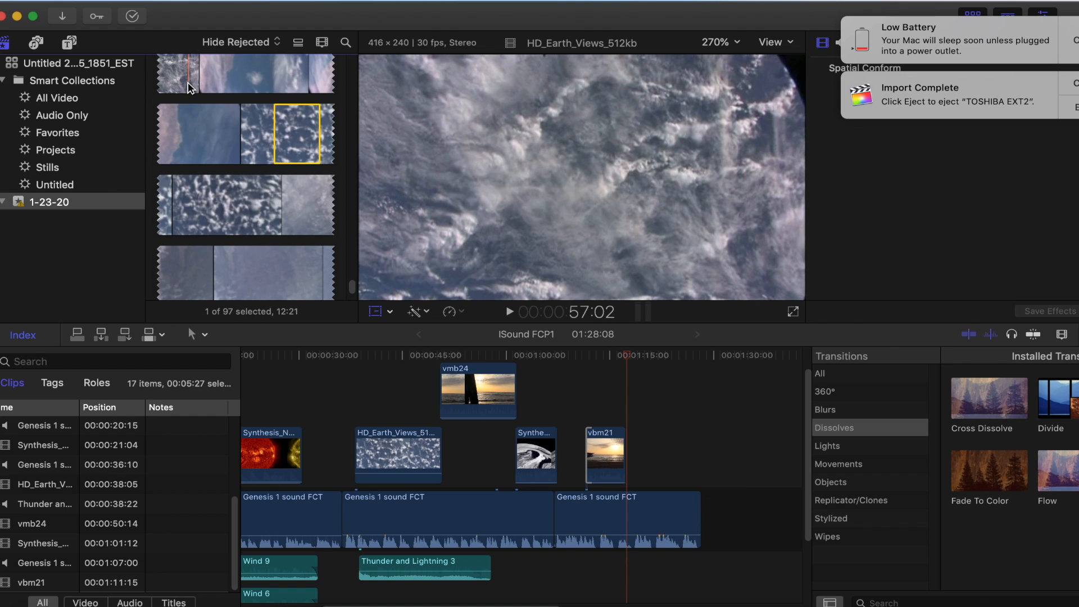
key(i)
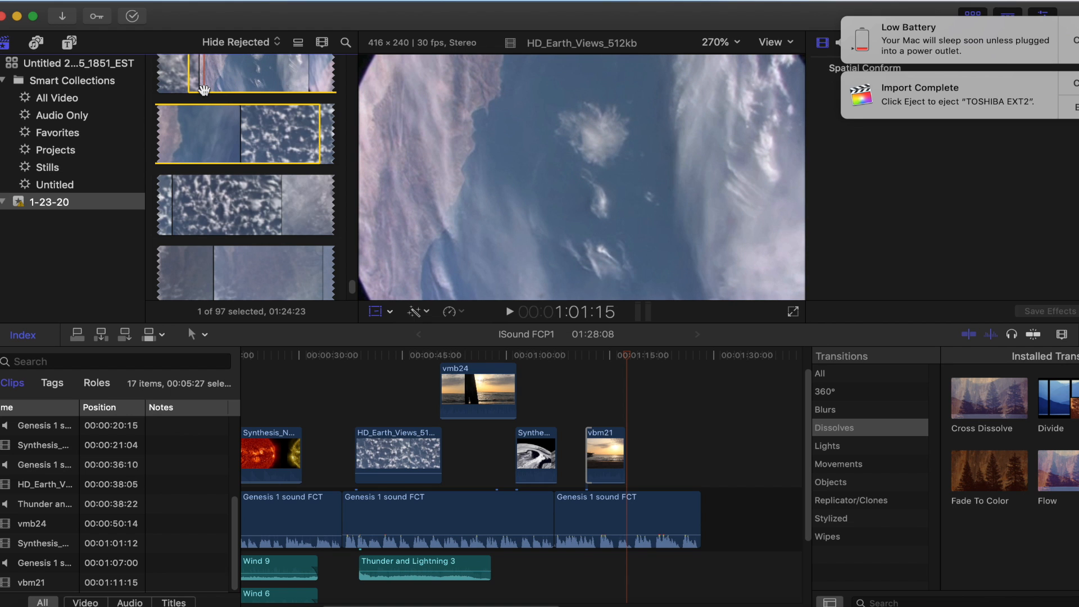
key(o)
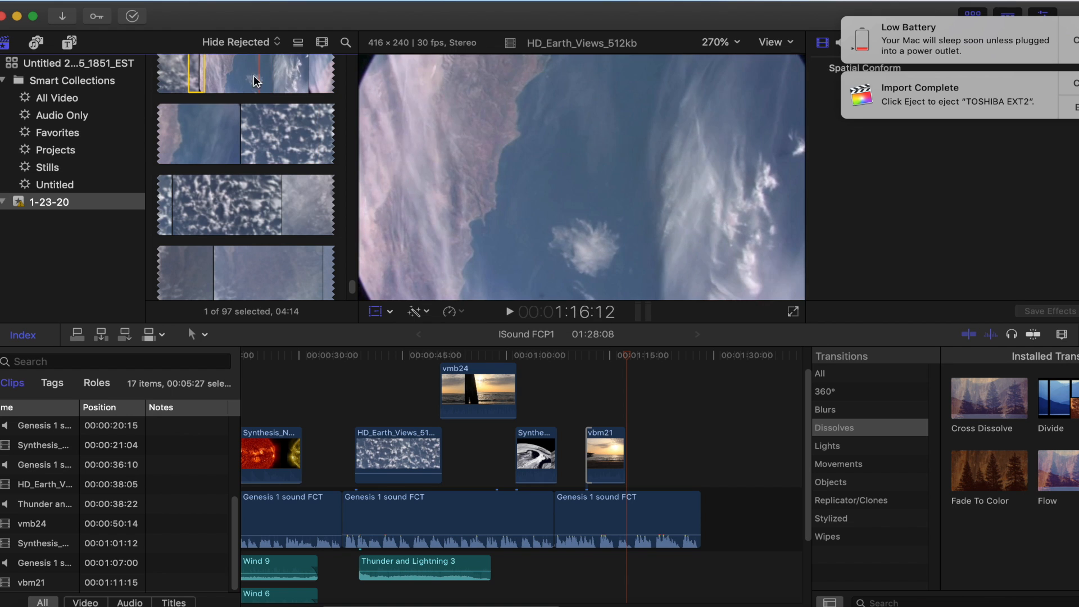
drag(196, 73, 558, 413)
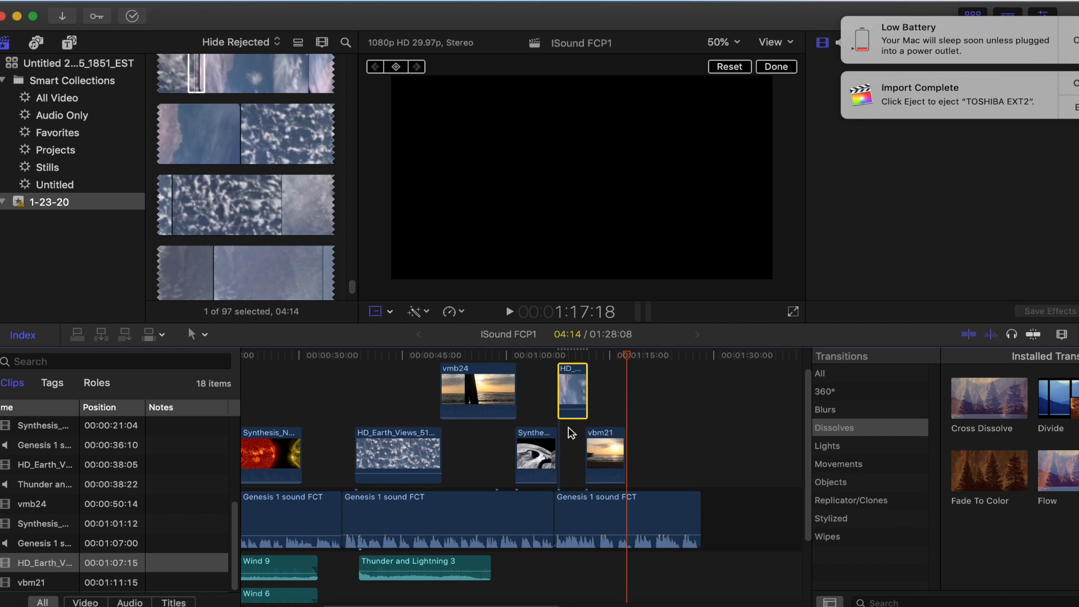
Play the project from 56:27 to review the new HD_Earth_Views clip and the vbm21 clip against the narration
drag(628, 360, 483, 355)
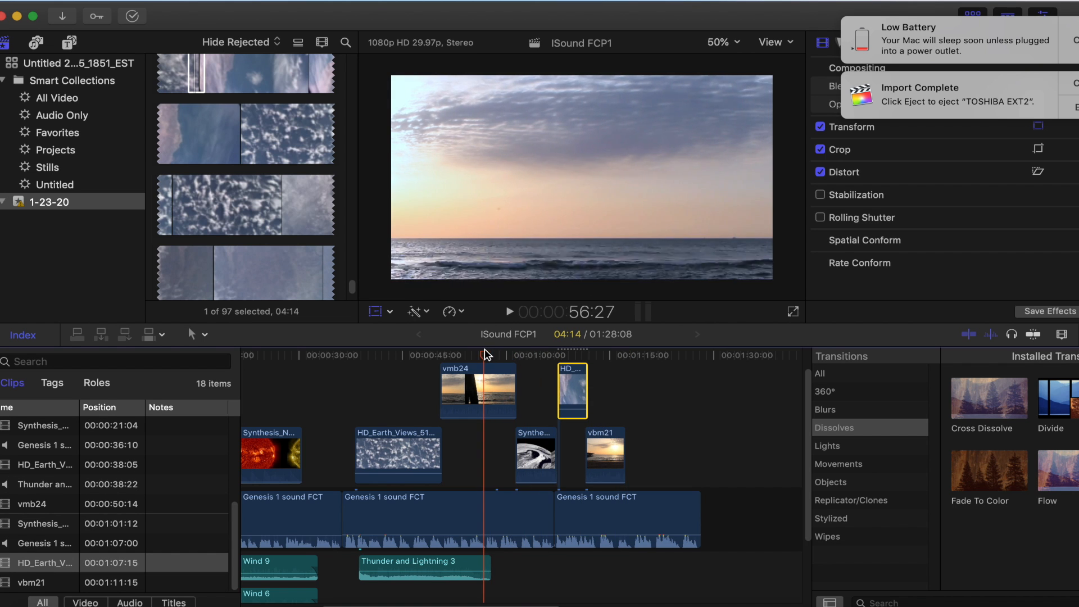
click(511, 313)
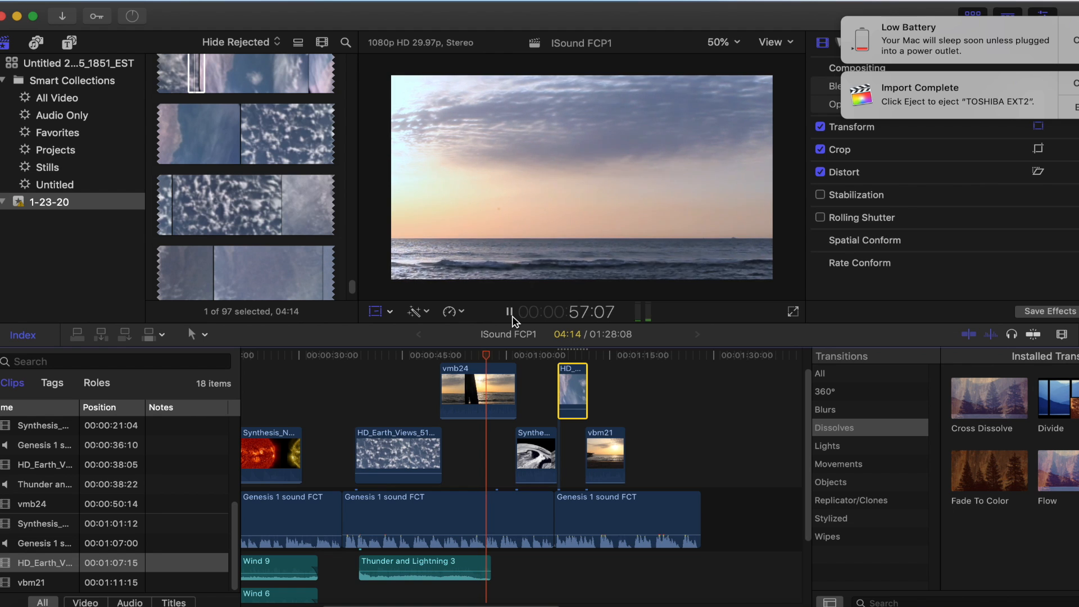